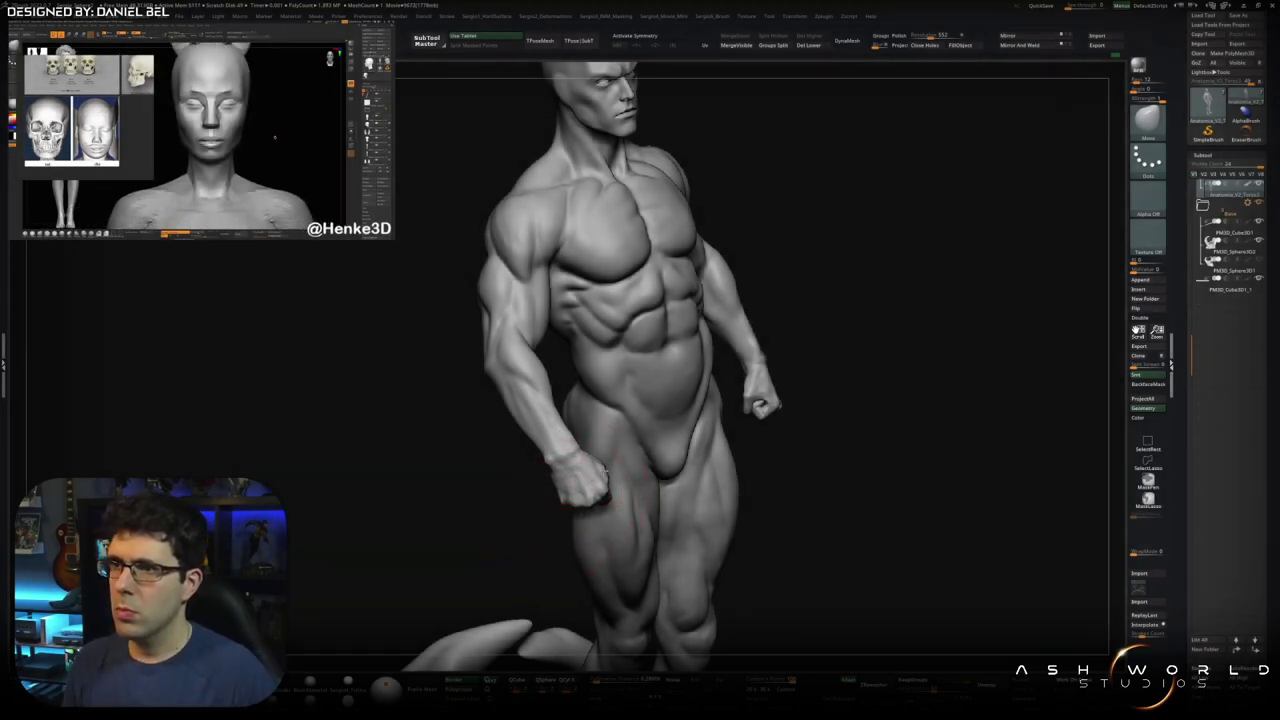
Orbit and frame the muscular figure in a front three-quarter view
{"action": "mouse_move", "coordinate": [570, 495]}
{"action": "left_mouse_down"}
{"action": "mouse_move", "coordinate": [511, 525]}
{"action": "mouse_move", "coordinate": [551, 508]}
{"action": "mouse_move", "coordinate": [614, 606]}
{"action": "left_mouse_up"}
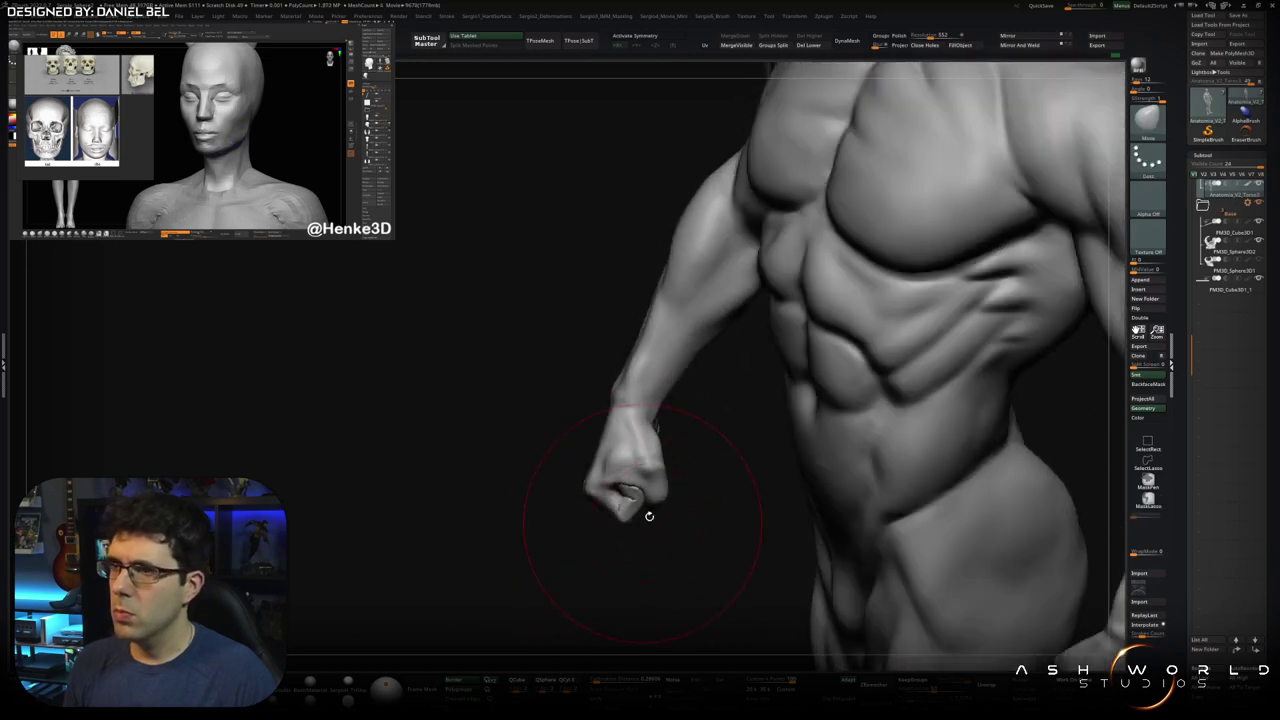
{"action": "key", "text": "f"}
{"action": "left_click_drag", "start_coordinate": [642, 522], "coordinate": [686, 451]}
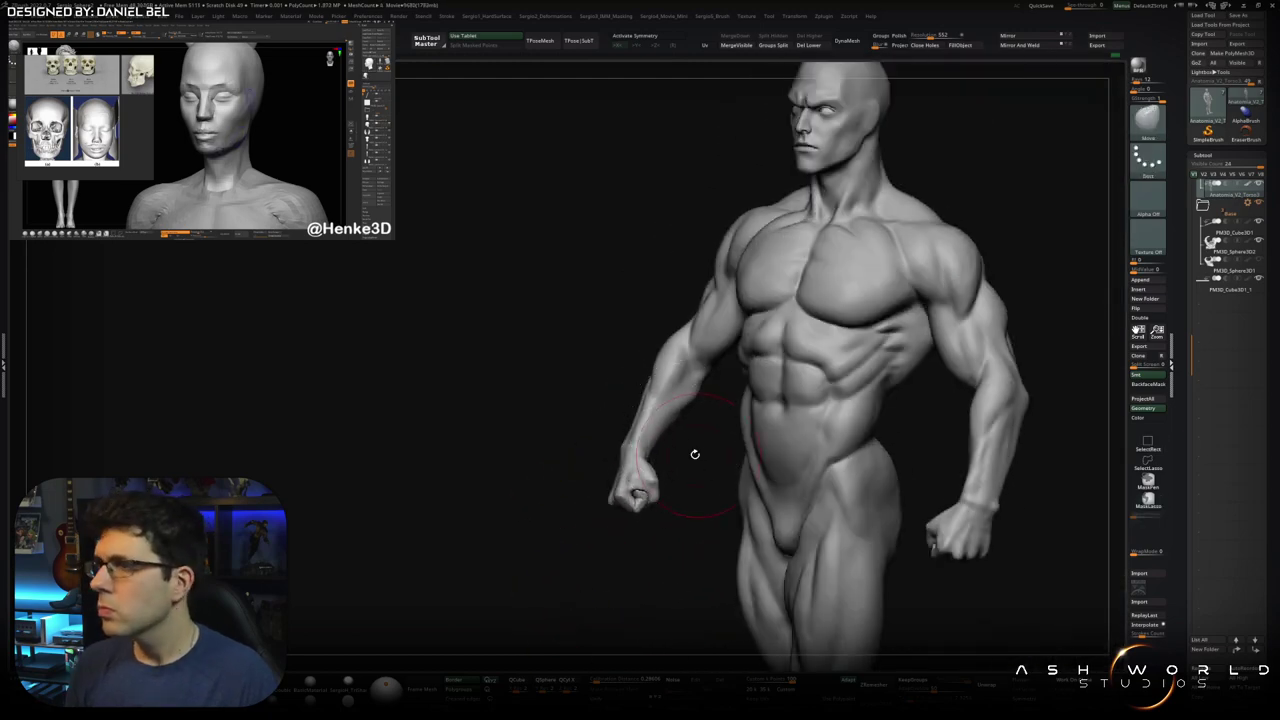
Hide everything except the forearm and clenched fist with a selection rectangle, then turn it frontally
{"action": "left_click_drag", "start_coordinate": [544, 350], "coordinate": [706, 548], "text": "ctrl+shift"}
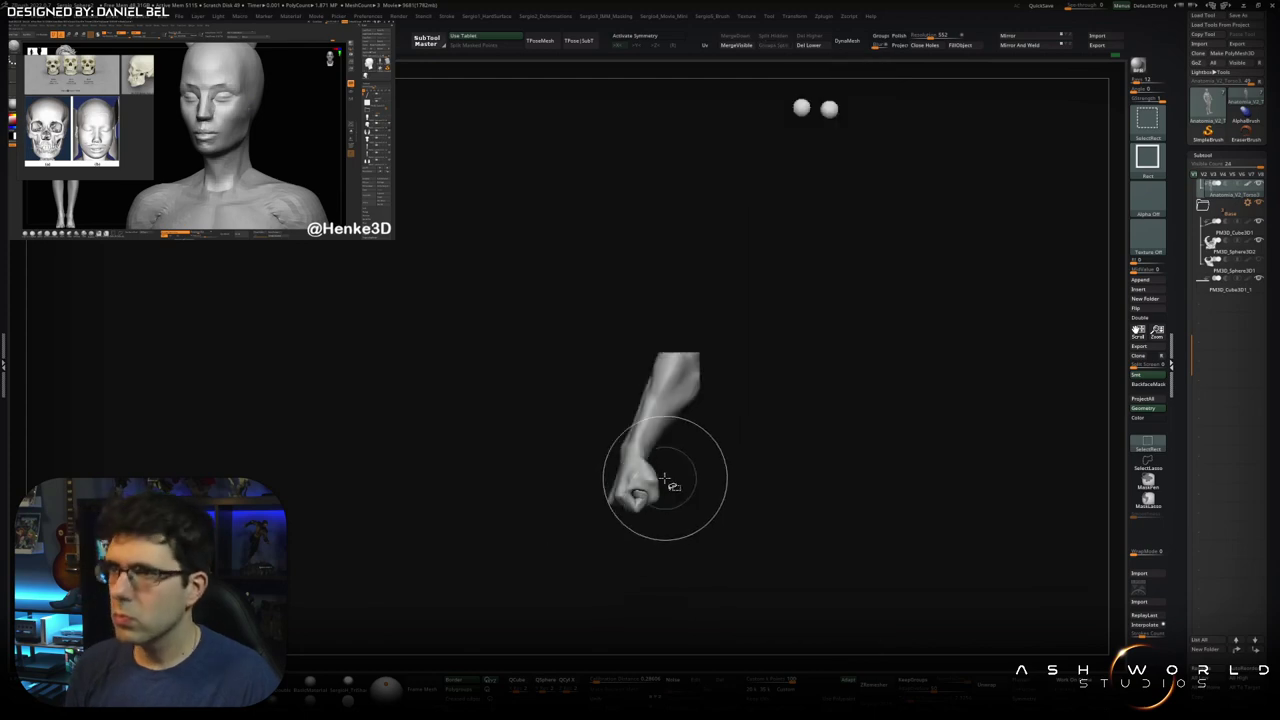
{"action": "mouse_move", "coordinate": [670, 470]}
{"action": "left_mouse_down"}
{"action": "mouse_move", "coordinate": [691, 446]}
{"action": "mouse_move", "coordinate": [697, 477]}
{"action": "mouse_move", "coordinate": [660, 463]}
{"action": "left_mouse_up"}
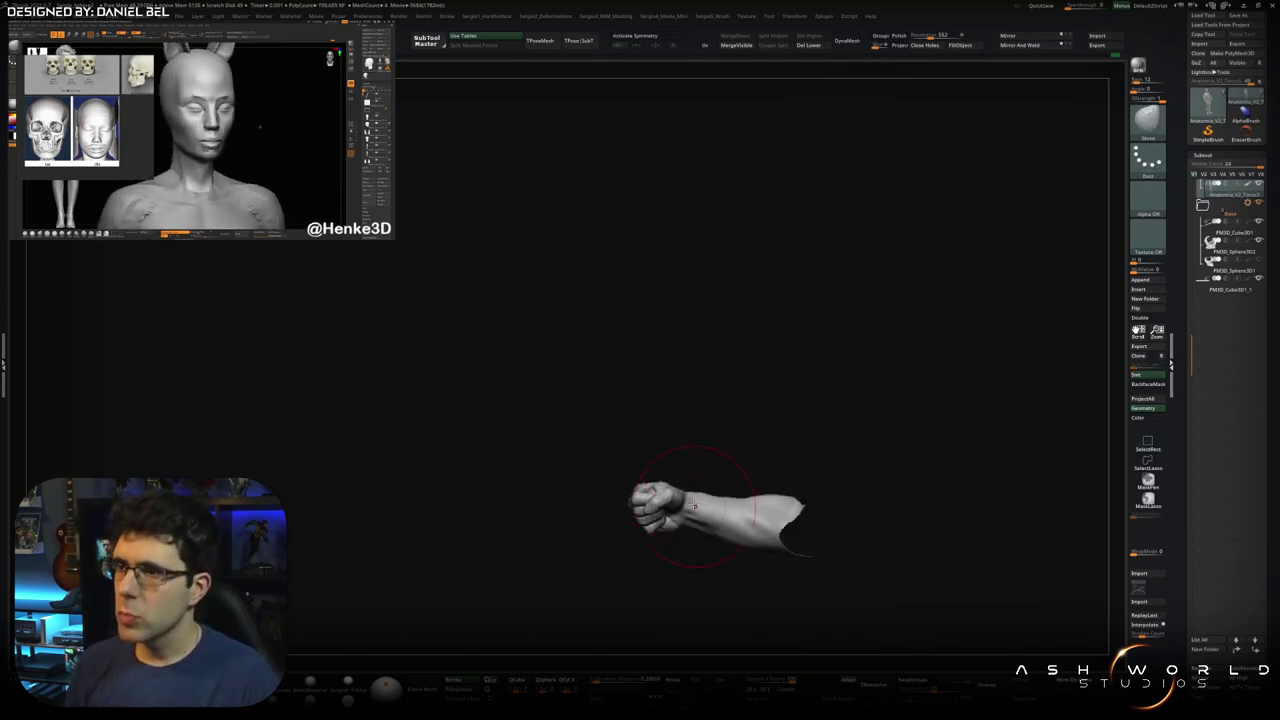
{"action": "scroll", "coordinate": [667, 495], "scroll_direction": "up", "scroll_amount": 3}
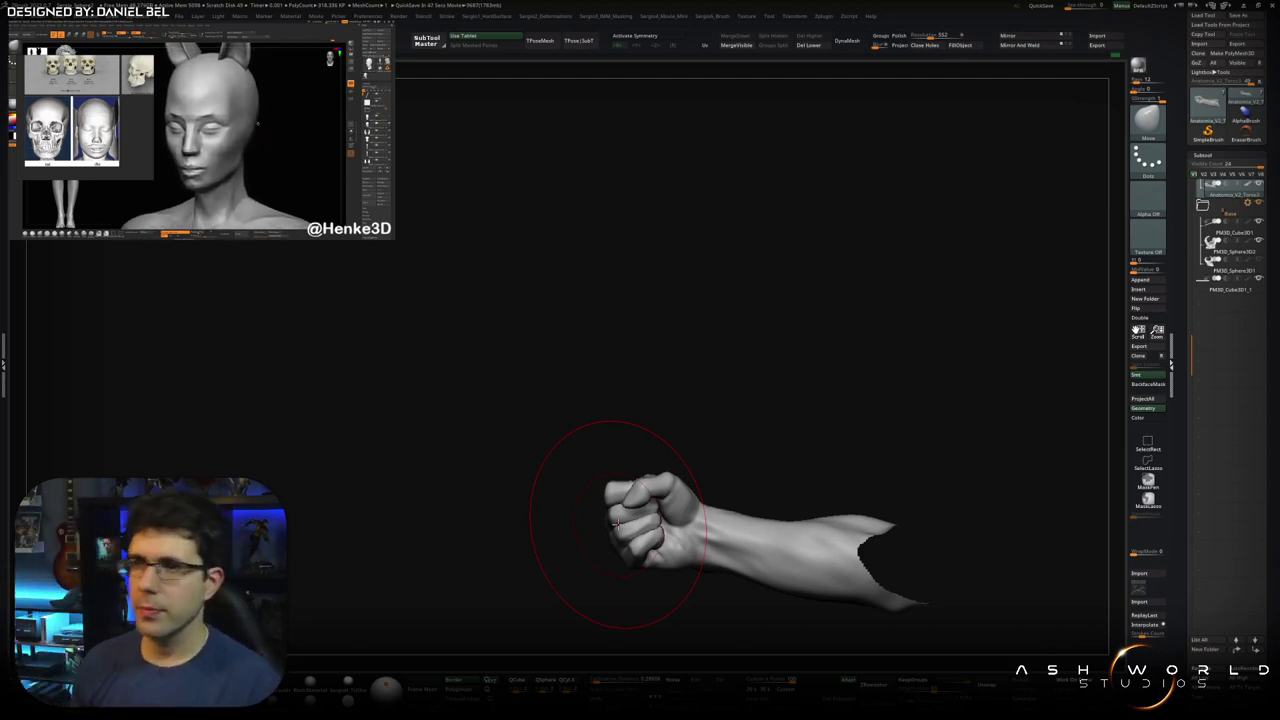
Turn the fist toward the viewer and sculpt finger separations and the thumb with Move and Clay Buildup
{"action": "mouse_move", "coordinate": [829, 394]}
{"action": "left_mouse_down"}
{"action": "mouse_move", "coordinate": [808, 363]}
{"action": "mouse_move", "coordinate": [700, 410]}
{"action": "mouse_move", "coordinate": [768, 508]}
{"action": "mouse_move", "coordinate": [677, 487]}
{"action": "left_mouse_up"}
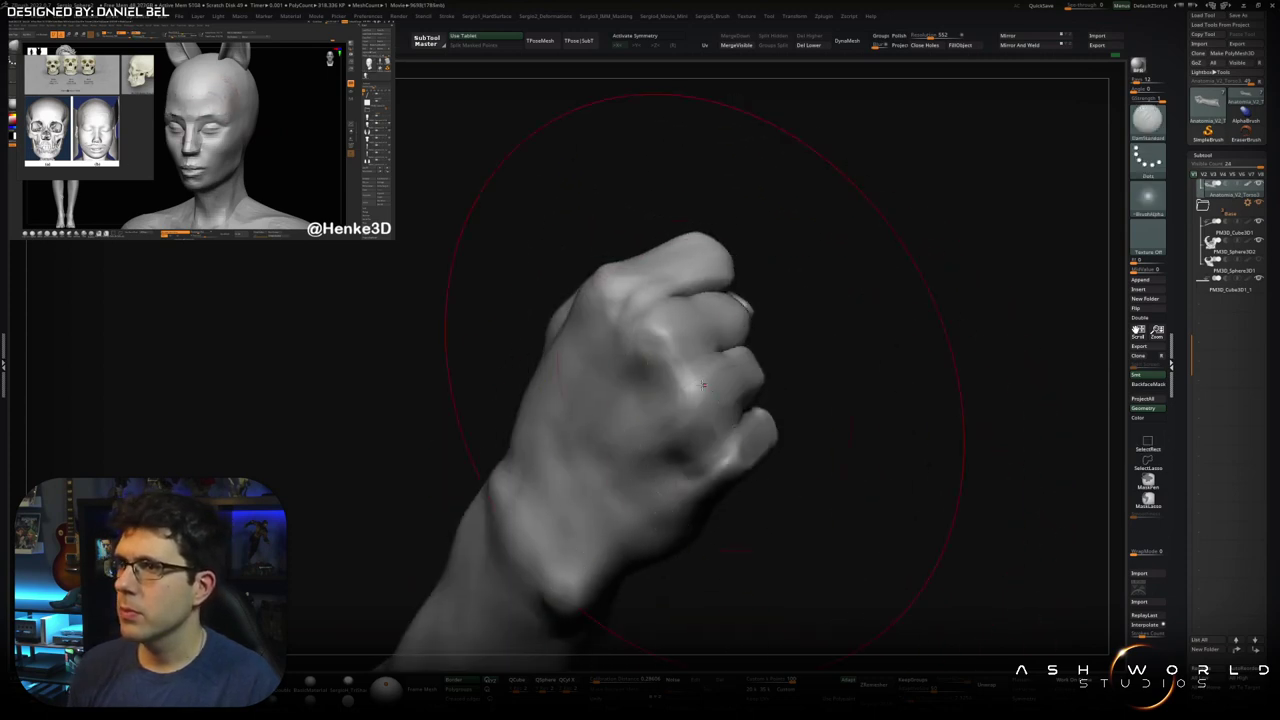
{"action": "left_click_drag", "start_coordinate": [660, 490], "coordinate": [641, 514]}
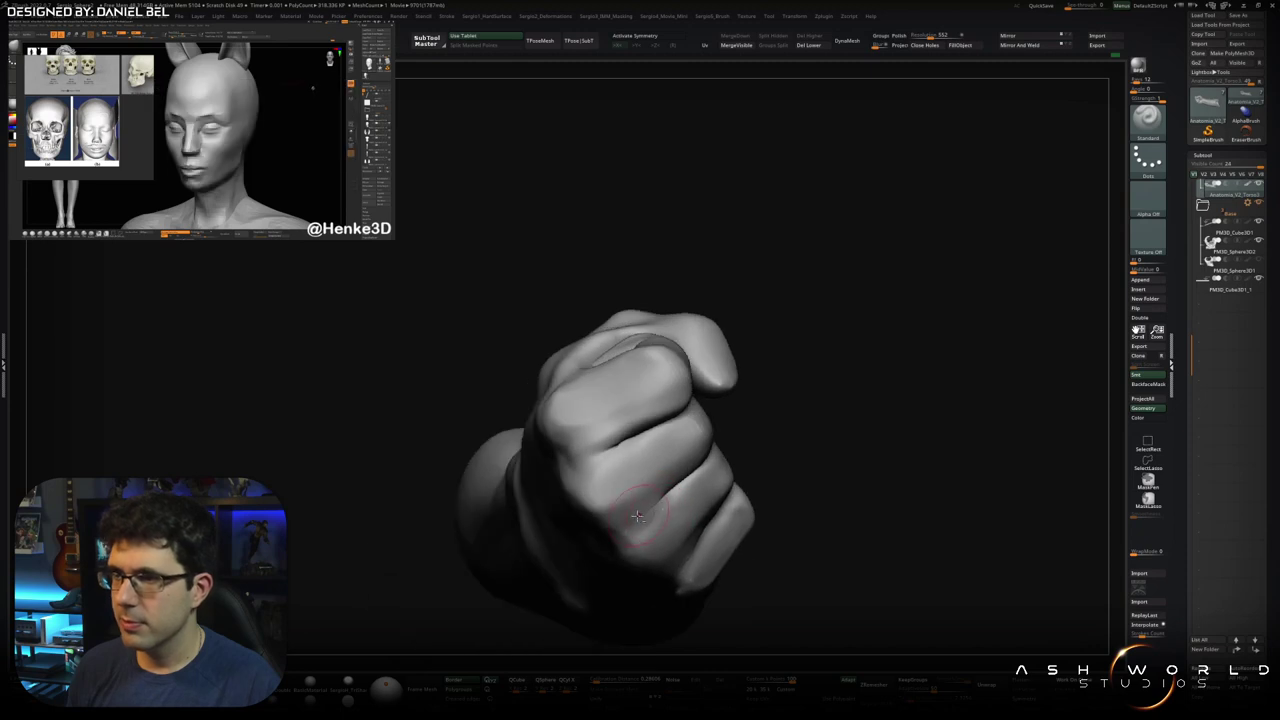
{"action": "mouse_move", "coordinate": [710, 450]}
{"action": "left_mouse_down"}
{"action": "mouse_move", "coordinate": [757, 507]}
{"action": "mouse_move", "coordinate": [688, 484]}
{"action": "mouse_move", "coordinate": [616, 486]}
{"action": "mouse_move", "coordinate": [691, 458]}
{"action": "left_mouse_up"}
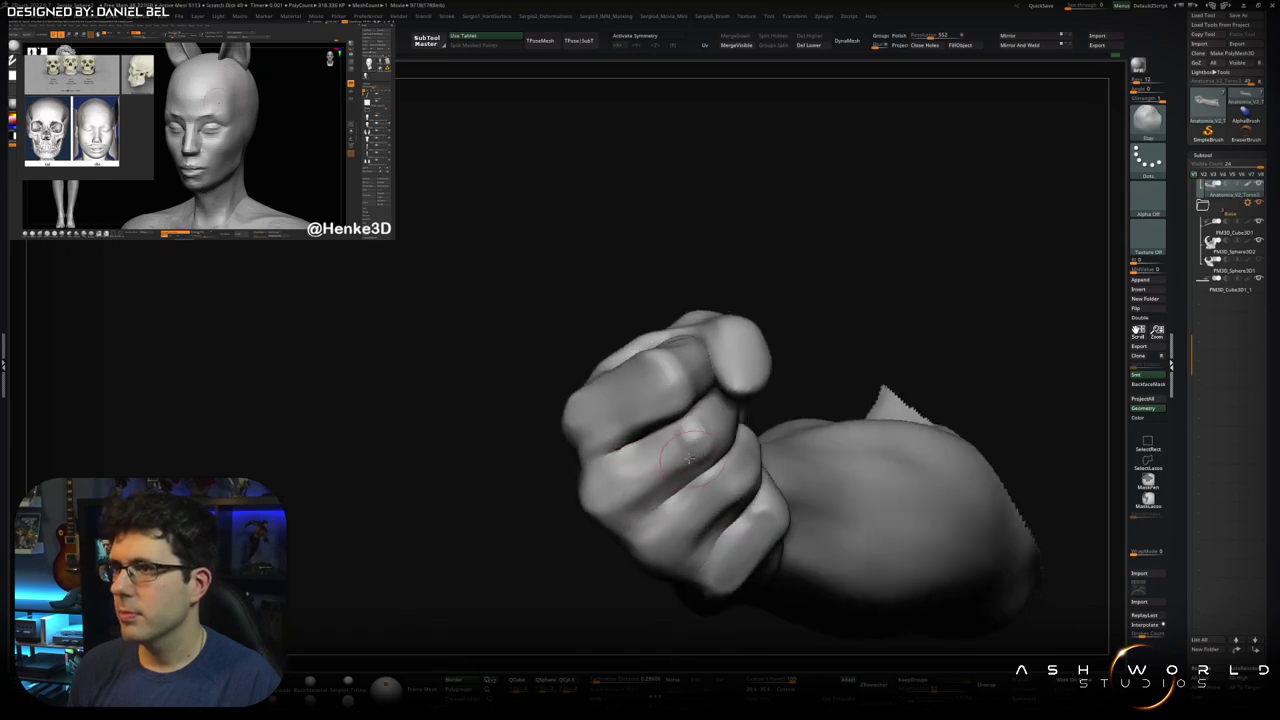
{"action": "mouse_move", "coordinate": [663, 380]}
{"action": "left_mouse_down"}
{"action": "mouse_move", "coordinate": [677, 411]}
{"action": "mouse_move", "coordinate": [617, 396]}
{"action": "mouse_move", "coordinate": [681, 423]}
{"action": "left_mouse_up"}
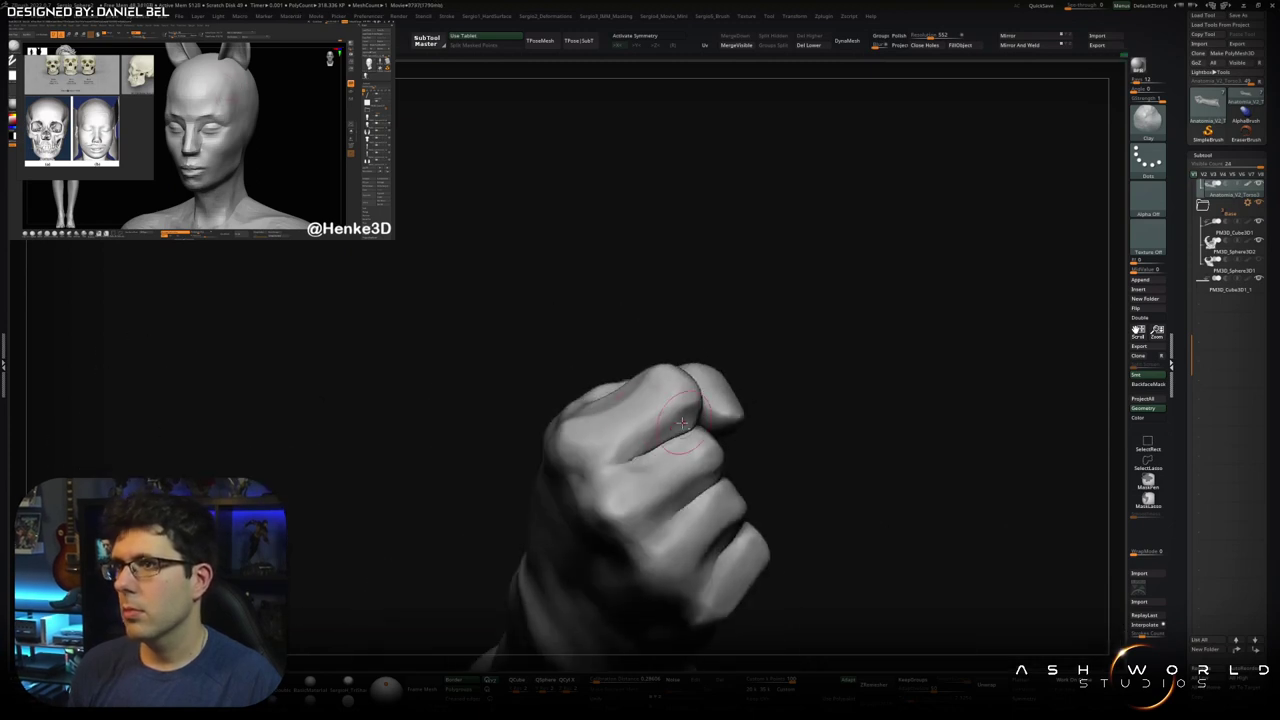
{"action": "left_click_drag", "start_coordinate": [669, 499], "coordinate": [737, 487]}
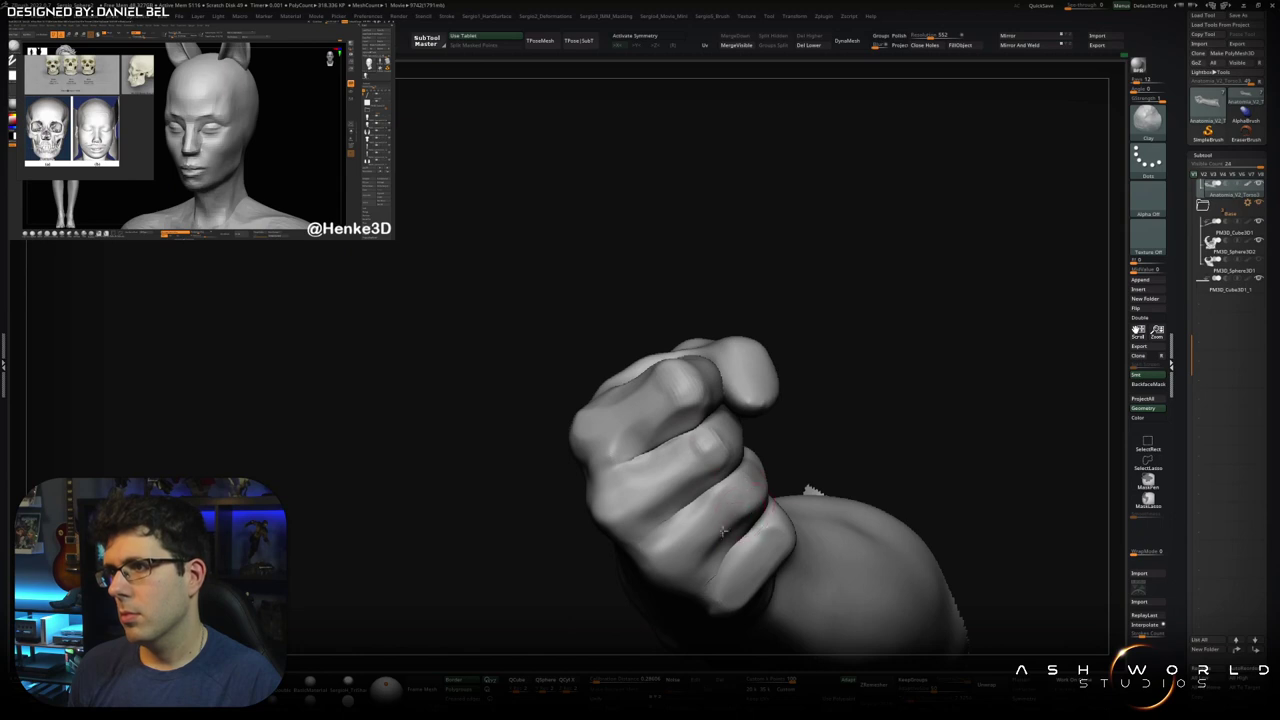
Sculpt clearer knuckles with the back of the hand facing the viewer and from higher angles
{"action": "left_click_drag", "start_coordinate": [665, 548], "coordinate": [694, 492]}
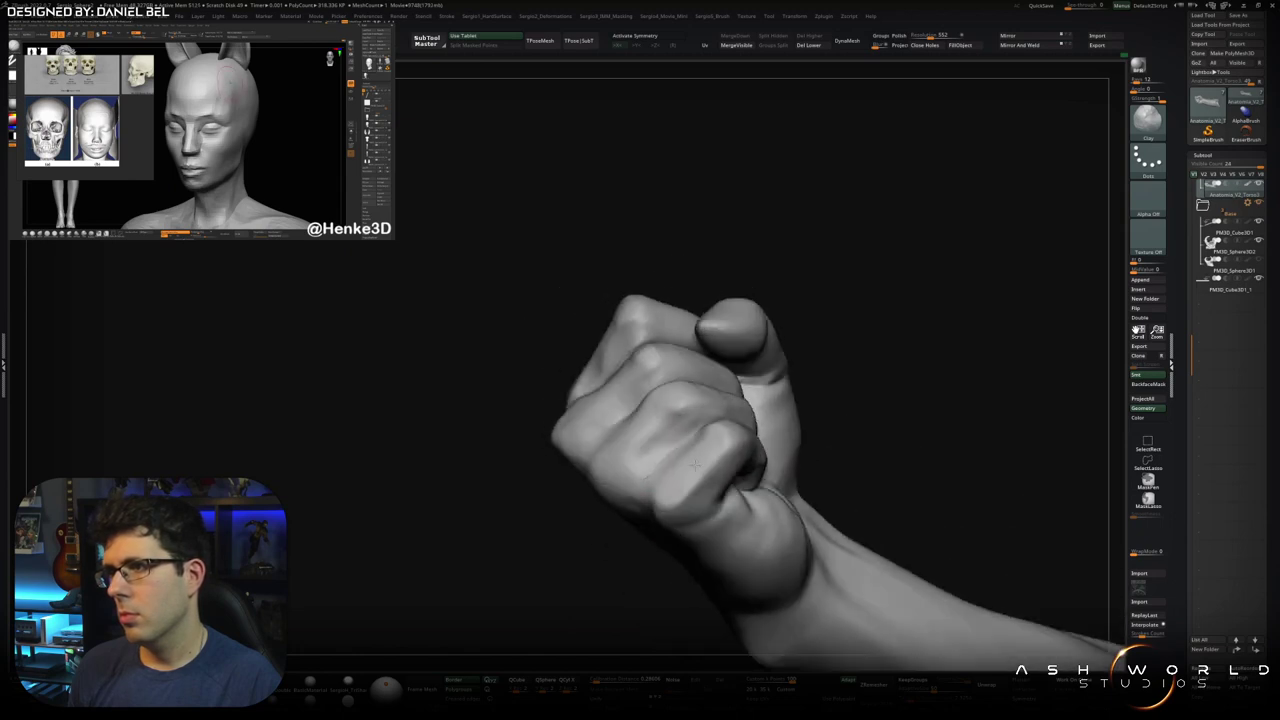
{"action": "mouse_move", "coordinate": [719, 506]}
{"action": "left_mouse_down"}
{"action": "mouse_move", "coordinate": [686, 505]}
{"action": "mouse_move", "coordinate": [710, 470]}
{"action": "mouse_move", "coordinate": [702, 489]}
{"action": "left_mouse_up"}
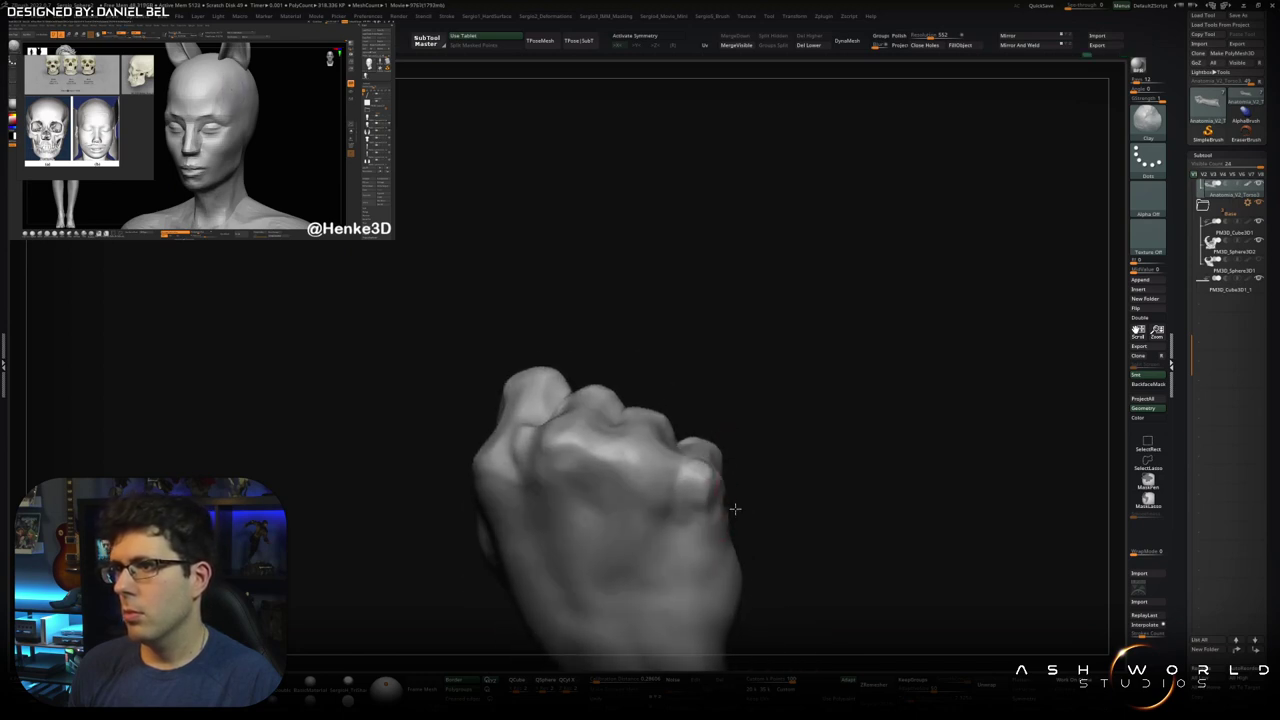
{"action": "mouse_move", "coordinate": [687, 614]}
{"action": "left_mouse_down"}
{"action": "mouse_move", "coordinate": [686, 571]}
{"action": "mouse_move", "coordinate": [641, 511]}
{"action": "left_mouse_up"}
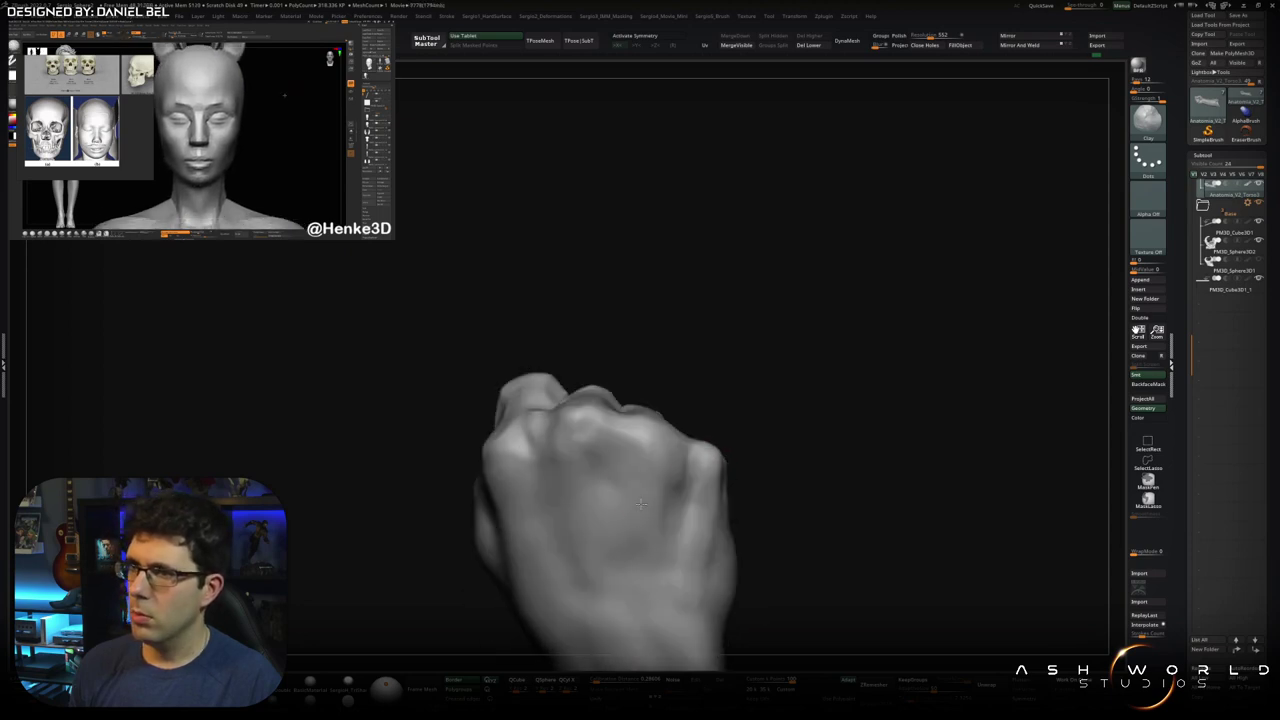
{"action": "left_click_drag", "start_coordinate": [623, 451], "coordinate": [621, 433]}
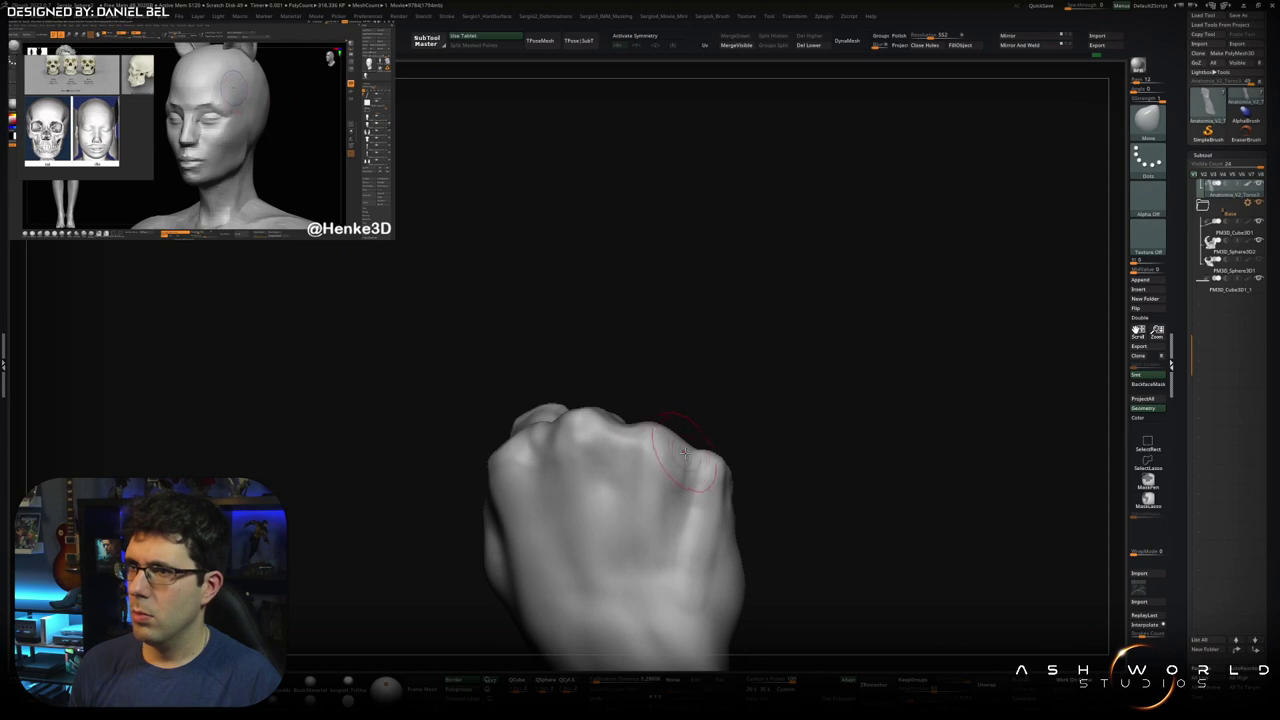
{"action": "mouse_move", "coordinate": [692, 458]}
{"action": "right_mouse_down"}
{"action": "mouse_move", "coordinate": [639, 409]}
{"action": "mouse_move", "coordinate": [659, 399]}
{"action": "mouse_move", "coordinate": [628, 401]}
{"action": "mouse_move", "coordinate": [563, 363]}
{"action": "right_mouse_up"}
Refine the knuckle forms from head-on and from the forearm side
{"action": "right_click_drag", "start_coordinate": [551, 421], "coordinate": [648, 433]}
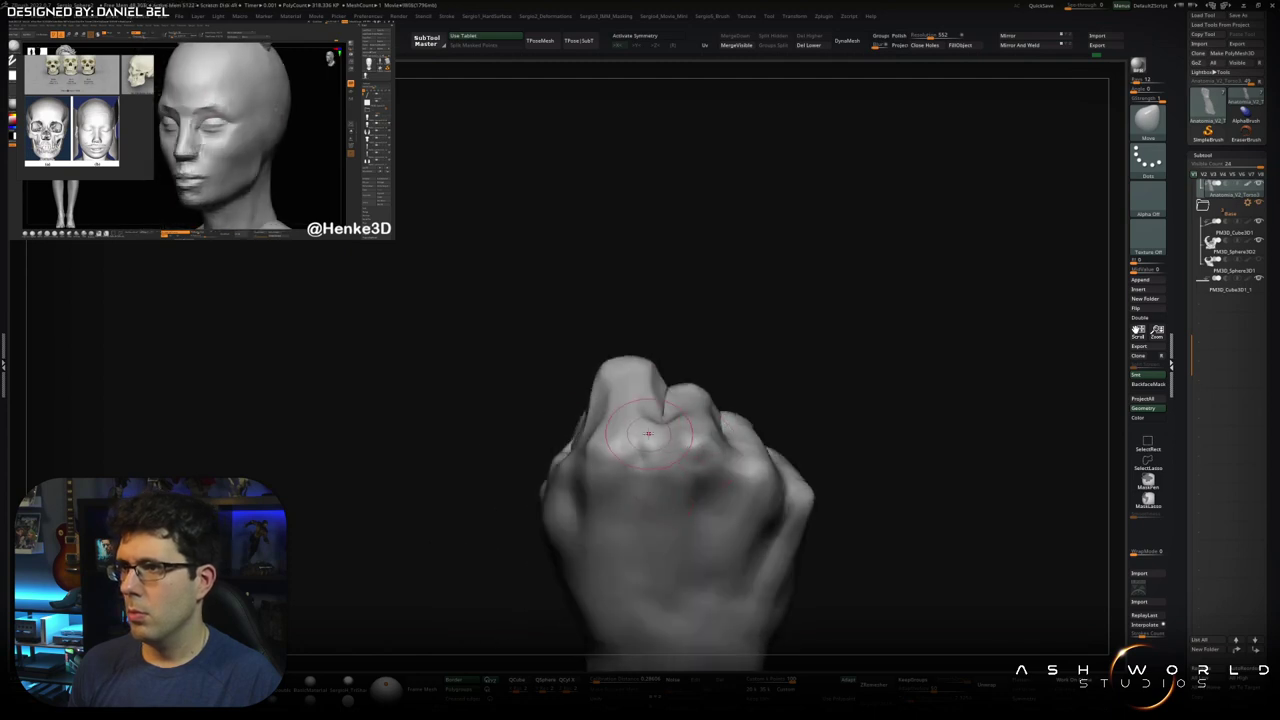
{"action": "right_click_drag", "start_coordinate": [648, 433], "coordinate": [638, 542]}
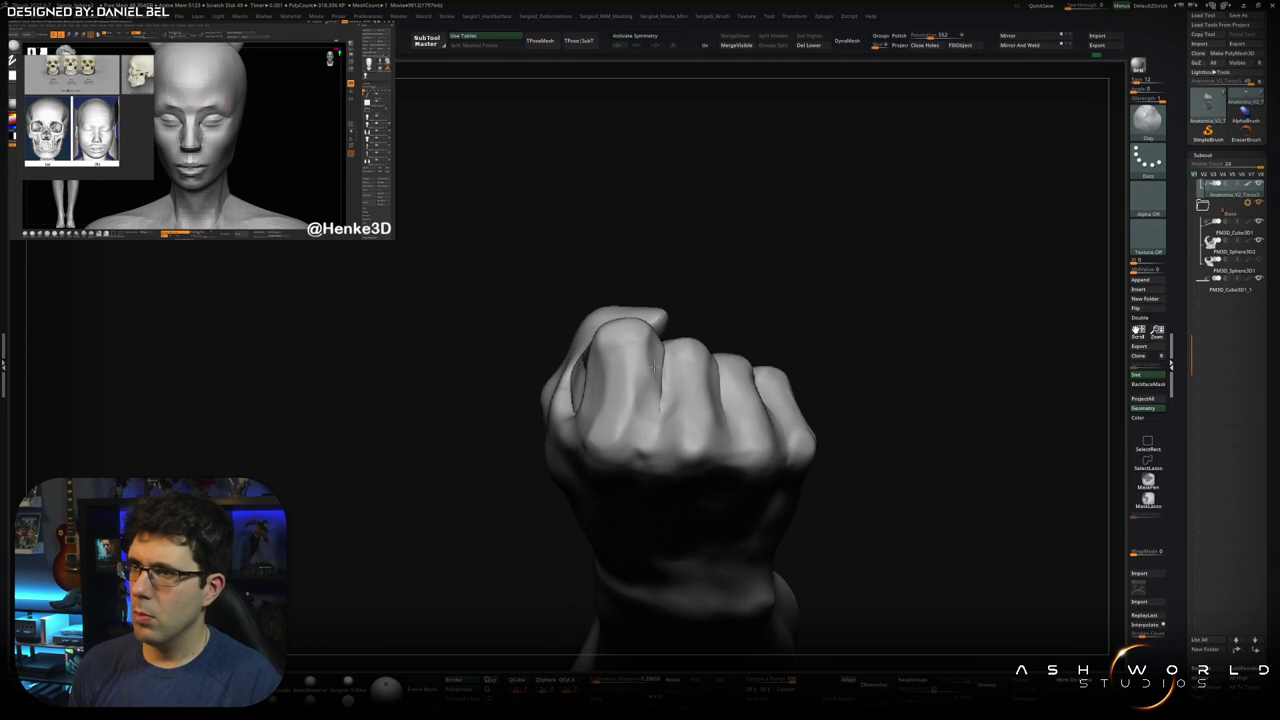
{"action": "right_click_drag", "start_coordinate": [643, 441], "coordinate": [646, 430]}
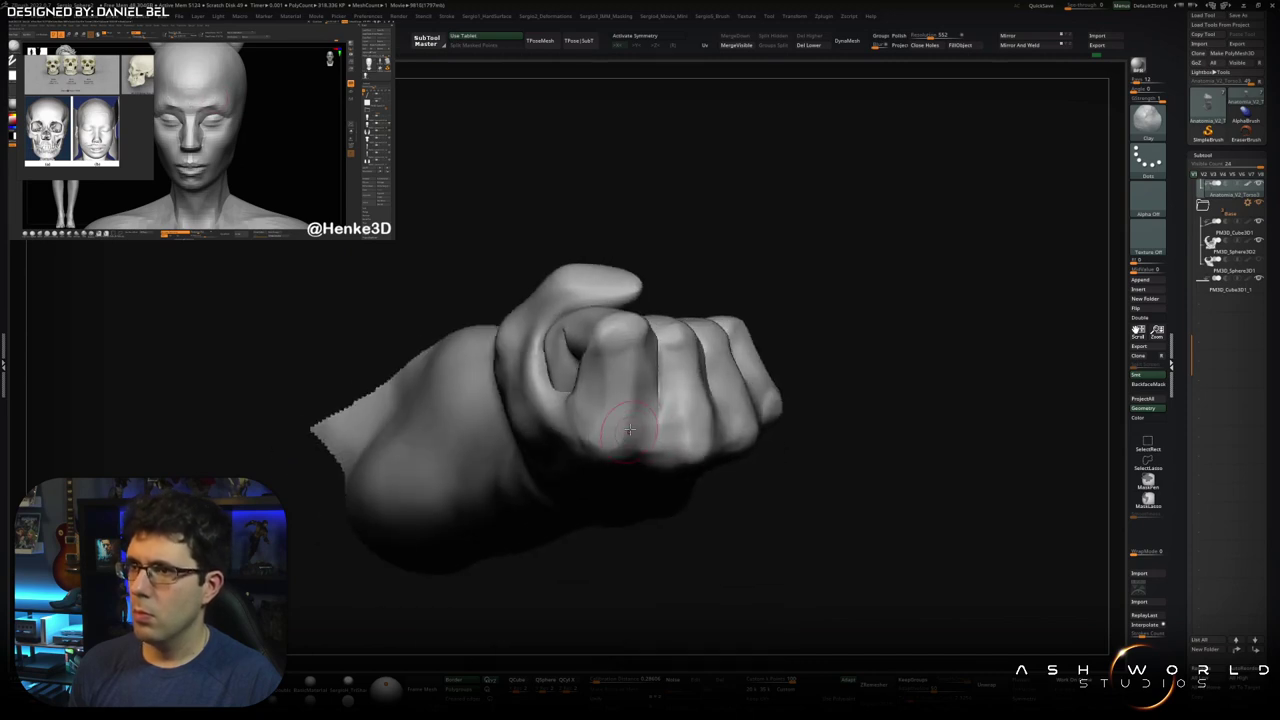
{"action": "right_click_drag", "start_coordinate": [588, 427], "coordinate": [602, 473]}
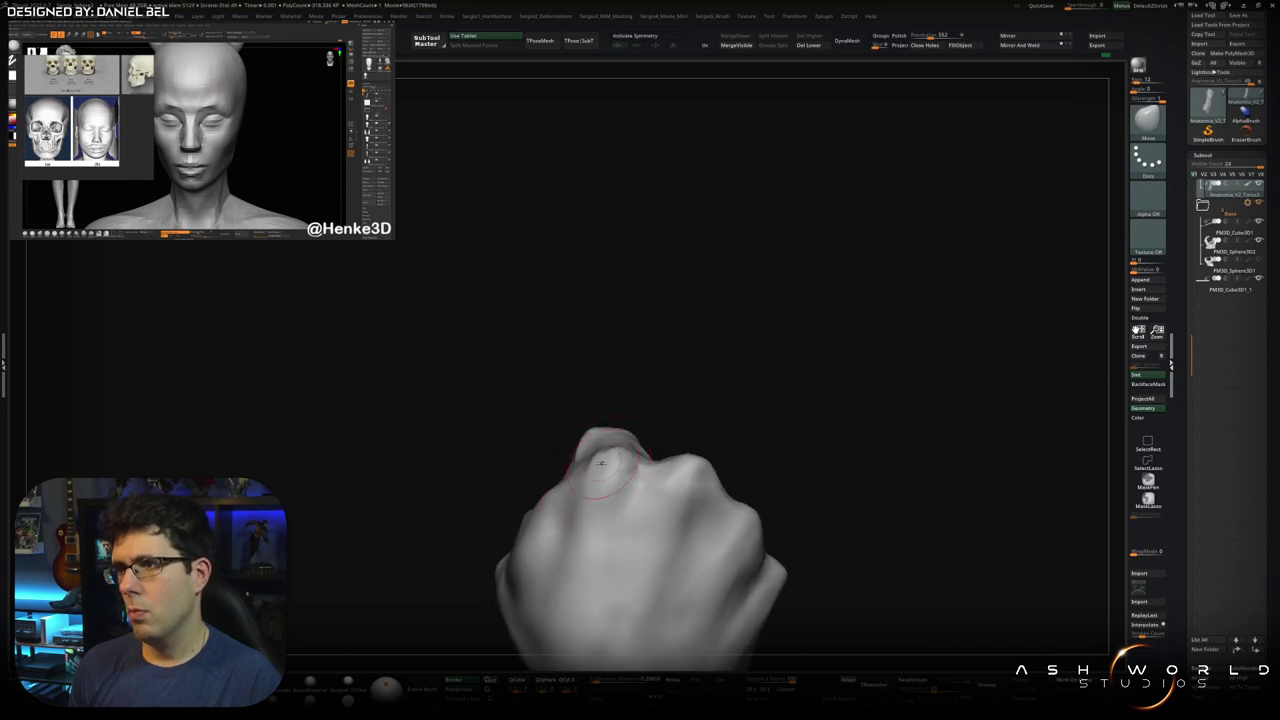
{"action": "mouse_move", "coordinate": [640, 511]}
{"action": "right_mouse_down"}
{"action": "mouse_move", "coordinate": [653, 436]}
{"action": "mouse_move", "coordinate": [680, 435]}
{"action": "mouse_move", "coordinate": [715, 510]}
{"action": "right_mouse_up"}
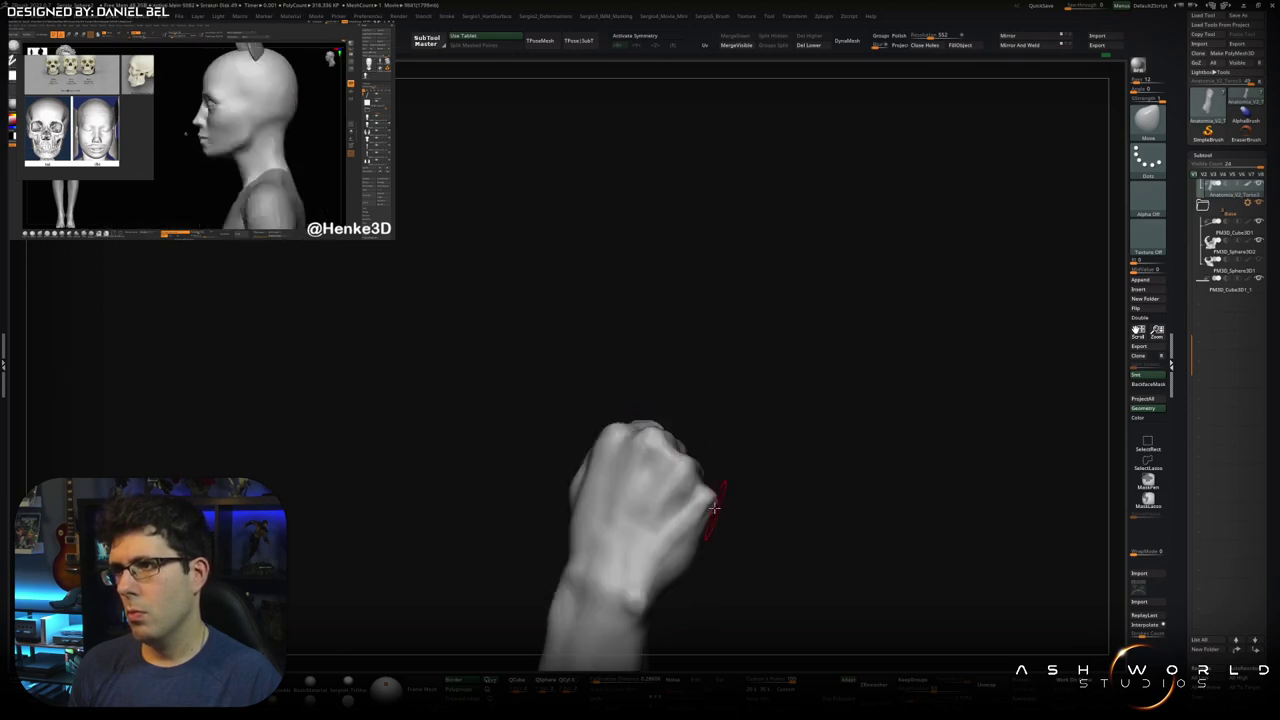
Raise tendon ridges on the back of the hand leading to the knuckles, working from above
{"action": "mouse_move", "coordinate": [712, 514]}
{"action": "right_mouse_down"}
{"action": "mouse_move", "coordinate": [704, 565]}
{"action": "mouse_move", "coordinate": [766, 528]}
{"action": "mouse_move", "coordinate": [766, 571]}
{"action": "mouse_move", "coordinate": [697, 570]}
{"action": "mouse_move", "coordinate": [716, 538]}
{"action": "mouse_move", "coordinate": [700, 558]}
{"action": "mouse_move", "coordinate": [700, 543]}
{"action": "mouse_move", "coordinate": [774, 514]}
{"action": "mouse_move", "coordinate": [686, 557]}
{"action": "mouse_move", "coordinate": [681, 526]}
{"action": "right_mouse_up"}
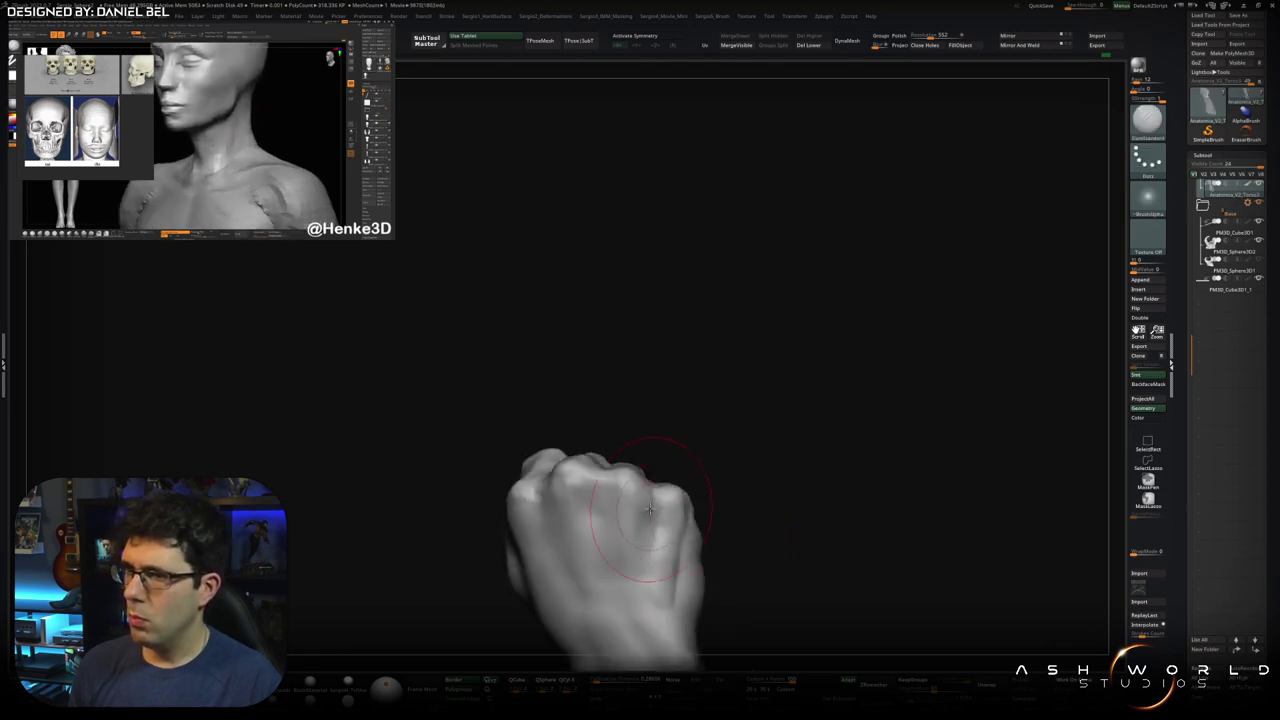
{"action": "right_click_drag", "start_coordinate": [617, 605], "coordinate": [554, 538]}
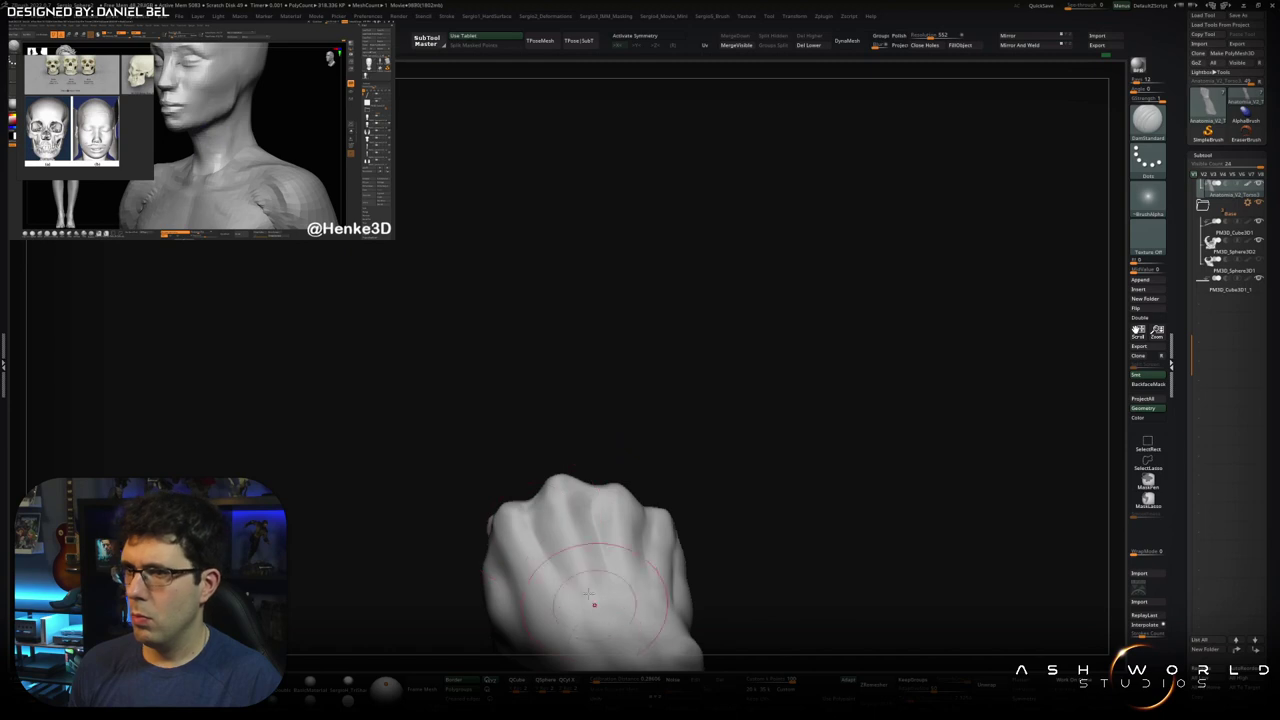
{"action": "right_click_drag", "start_coordinate": [594, 603], "coordinate": [575, 580]}
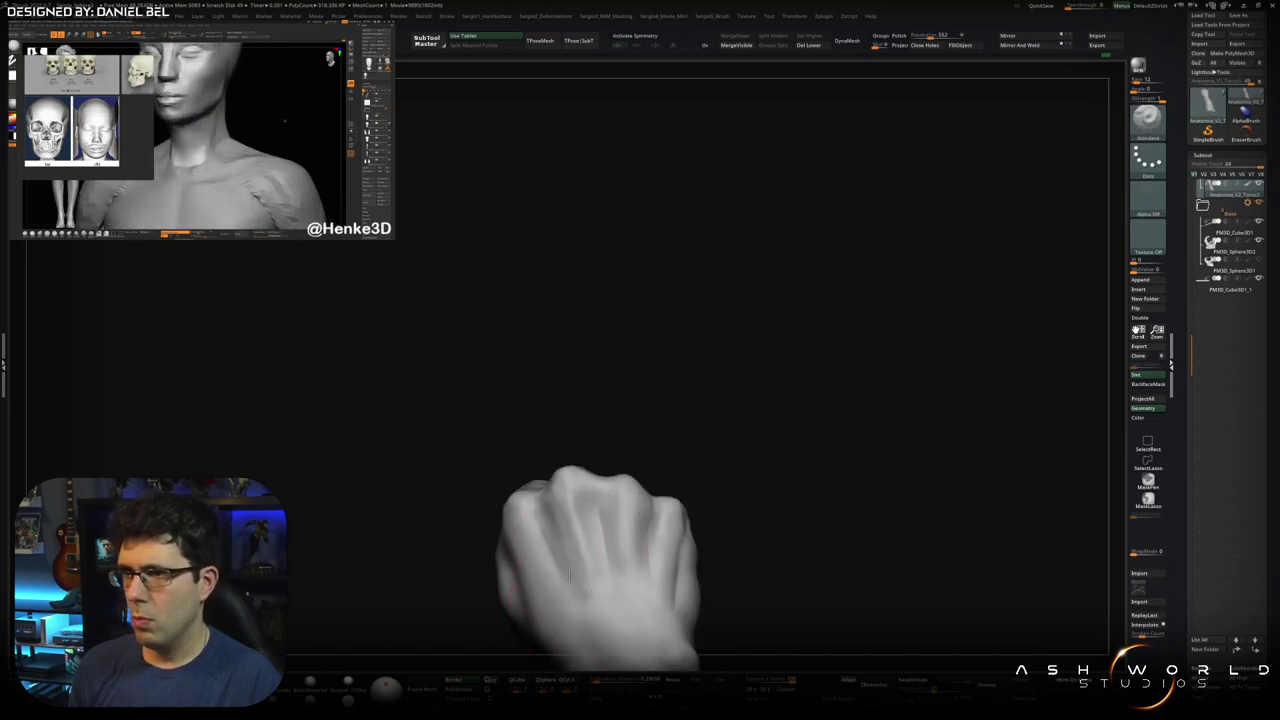
{"action": "mouse_move", "coordinate": [570, 576]}
{"action": "right_mouse_down"}
{"action": "mouse_move", "coordinate": [654, 581]}
{"action": "mouse_move", "coordinate": [598, 519]}
{"action": "mouse_move", "coordinate": [610, 508]}
{"action": "mouse_move", "coordinate": [591, 446]}
{"action": "right_mouse_up"}
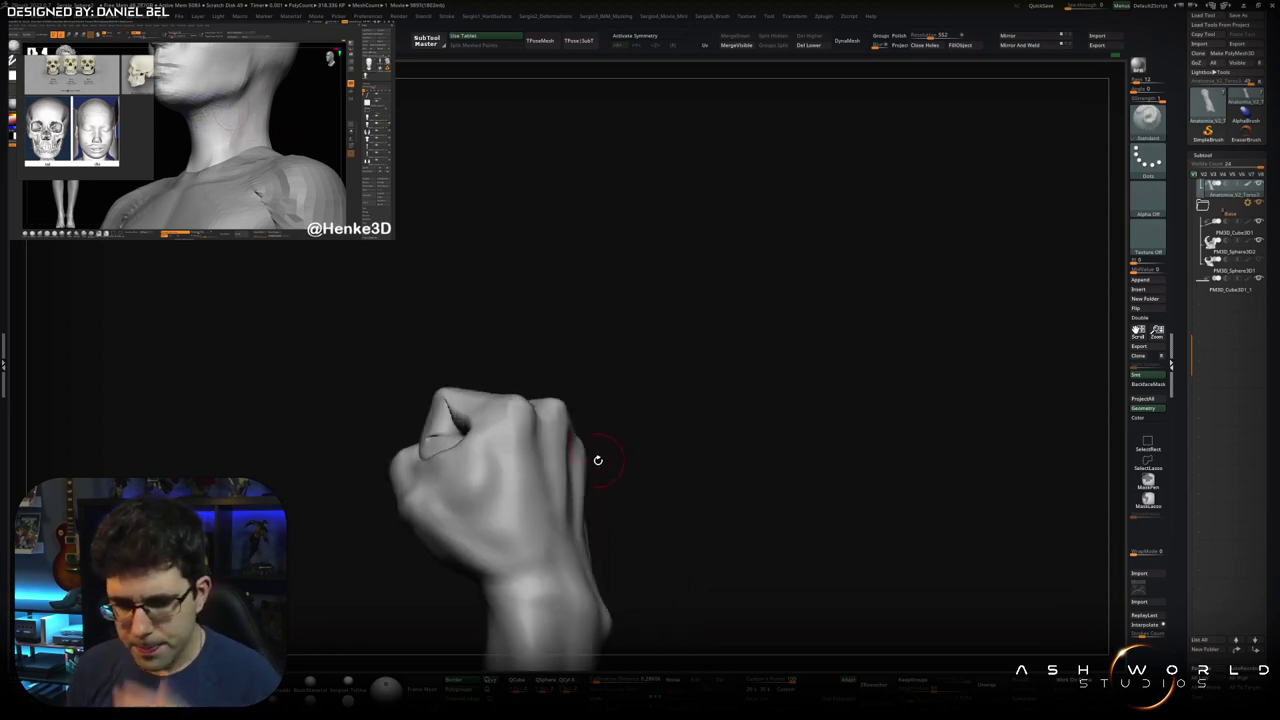
Smooth the bumpy surface over the knuckles with Smooth Stronger
{"action": "mouse_move", "coordinate": [633, 492]}
{"action": "right_mouse_down"}
{"action": "mouse_move", "coordinate": [695, 476]}
{"action": "mouse_move", "coordinate": [665, 413]}
{"action": "right_mouse_up"}
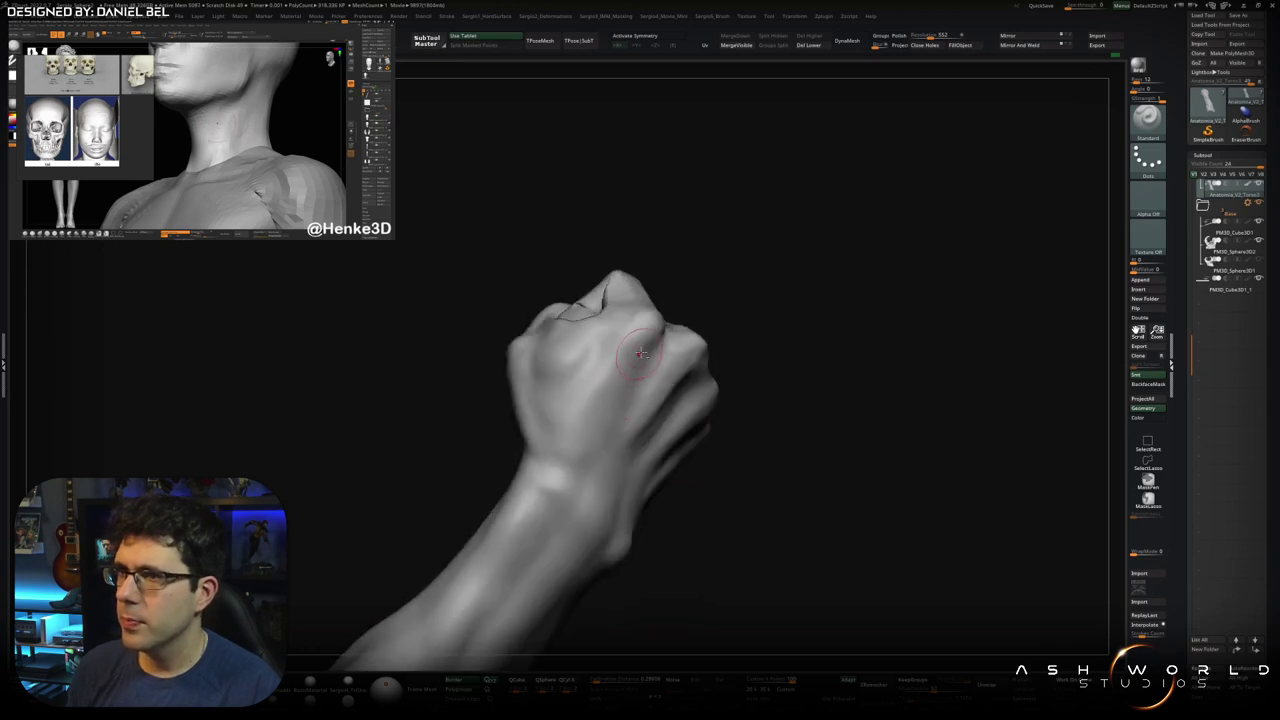
{"action": "right_click_drag", "start_coordinate": [640, 370], "coordinate": [643, 333]}
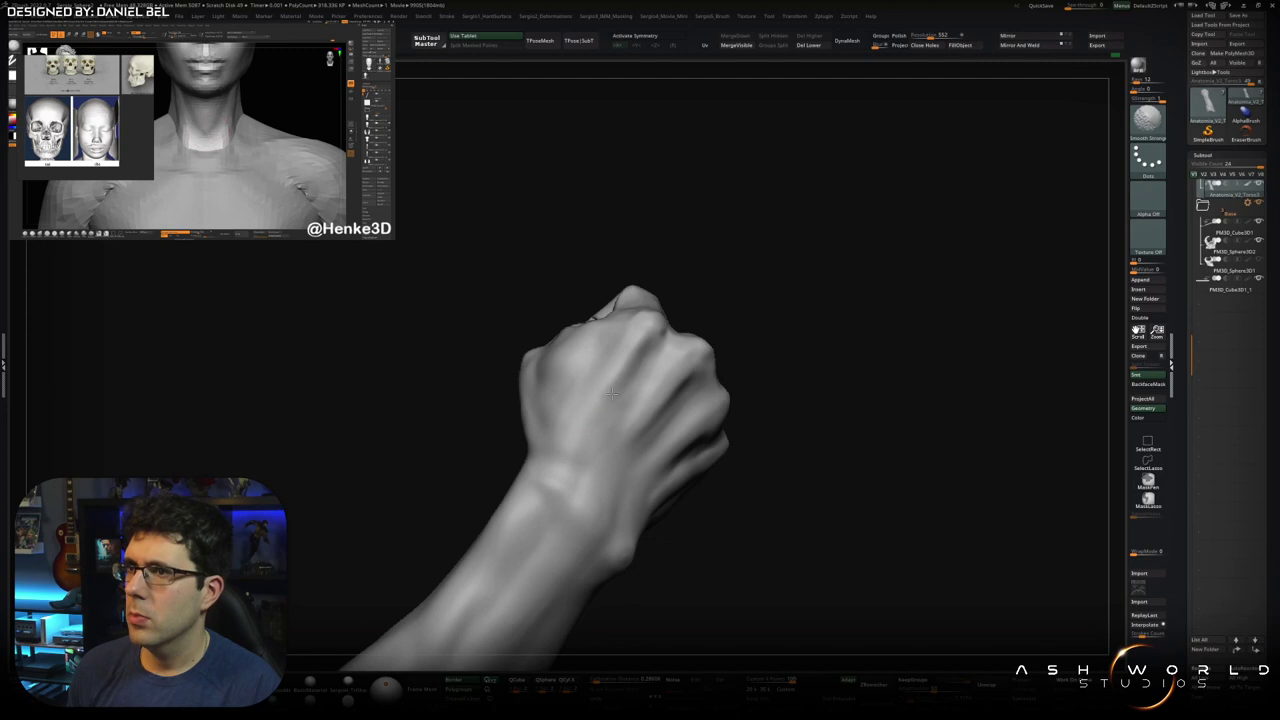
{"action": "right_click_drag", "start_coordinate": [650, 459], "coordinate": [679, 403]}
{"action": "key", "text": "shift"}
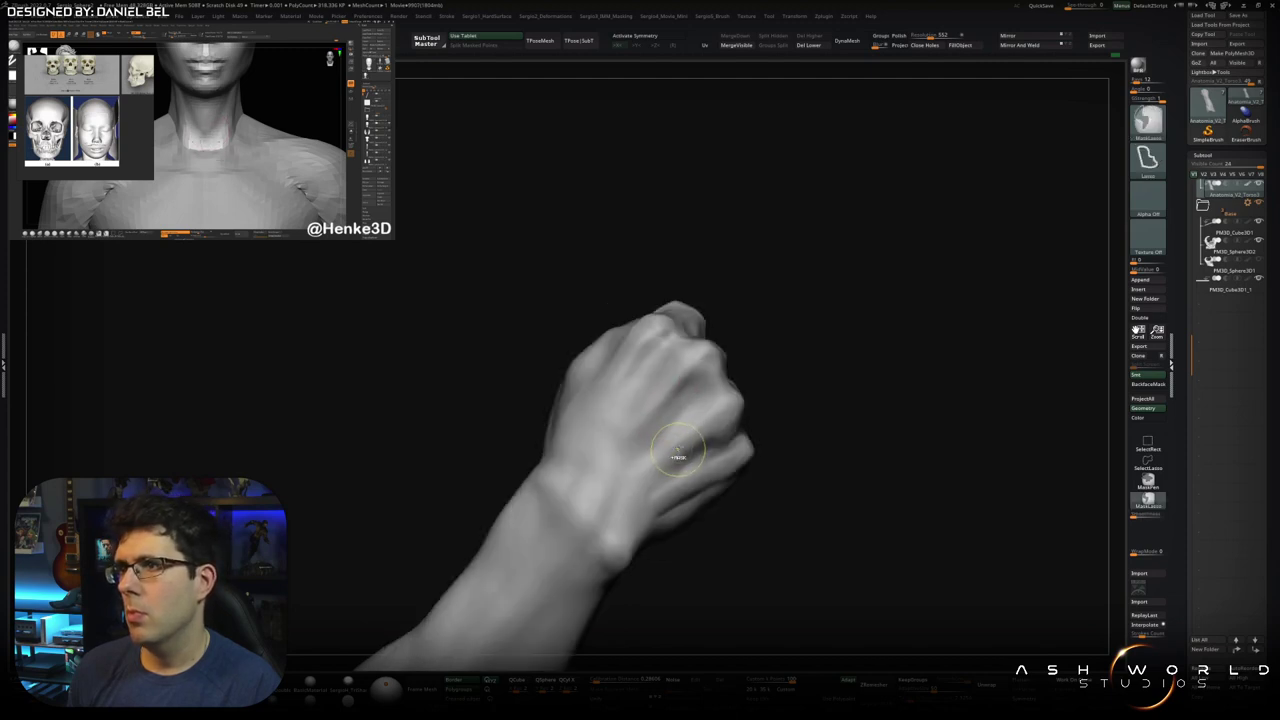
{"action": "mouse_move", "coordinate": [690, 475]}
{"action": "right_mouse_down"}
{"action": "mouse_move", "coordinate": [694, 492]}
{"action": "mouse_move", "coordinate": [638, 490]}
{"action": "right_mouse_up"}
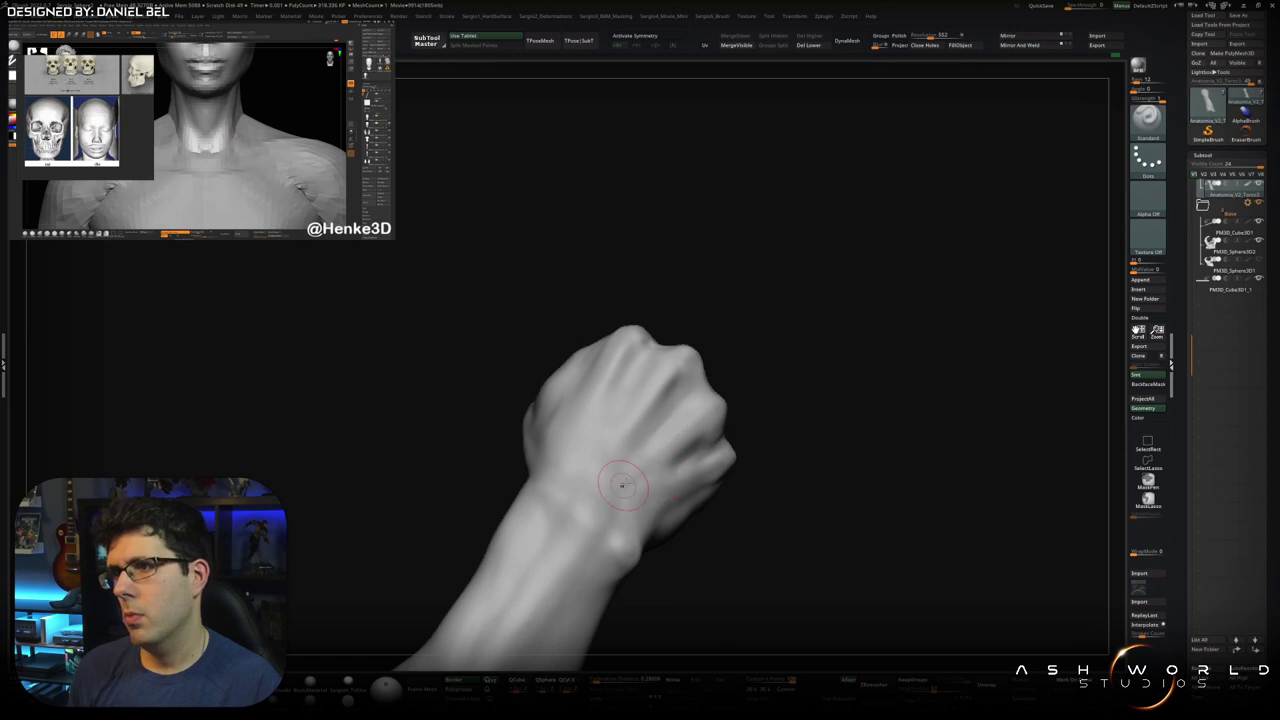
{"action": "right_click_drag", "start_coordinate": [704, 491], "coordinate": [720, 445]}
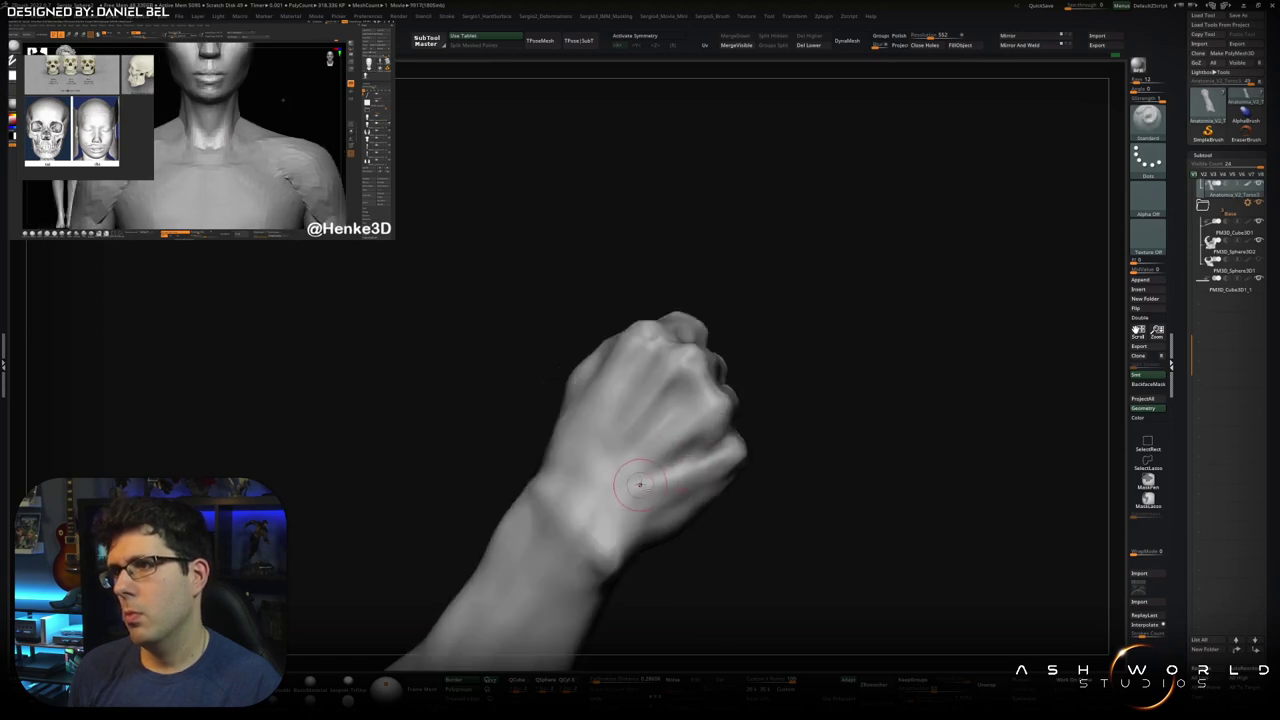
{"action": "left_click_drag", "start_coordinate": [723, 437], "coordinate": [722, 430], "text": "shift"}
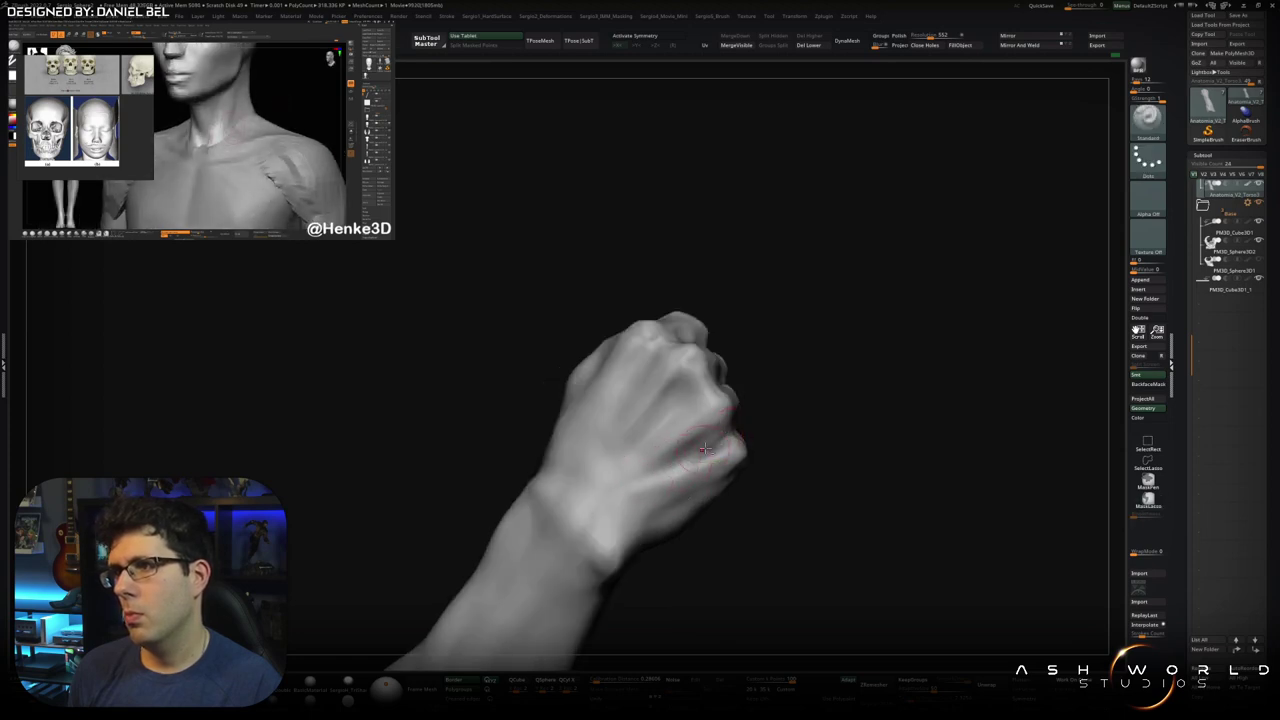
Sharpen the knuckles and wrist with the Clay and Move brushes
{"action": "right_click_drag", "start_coordinate": [617, 500], "coordinate": [672, 455]}
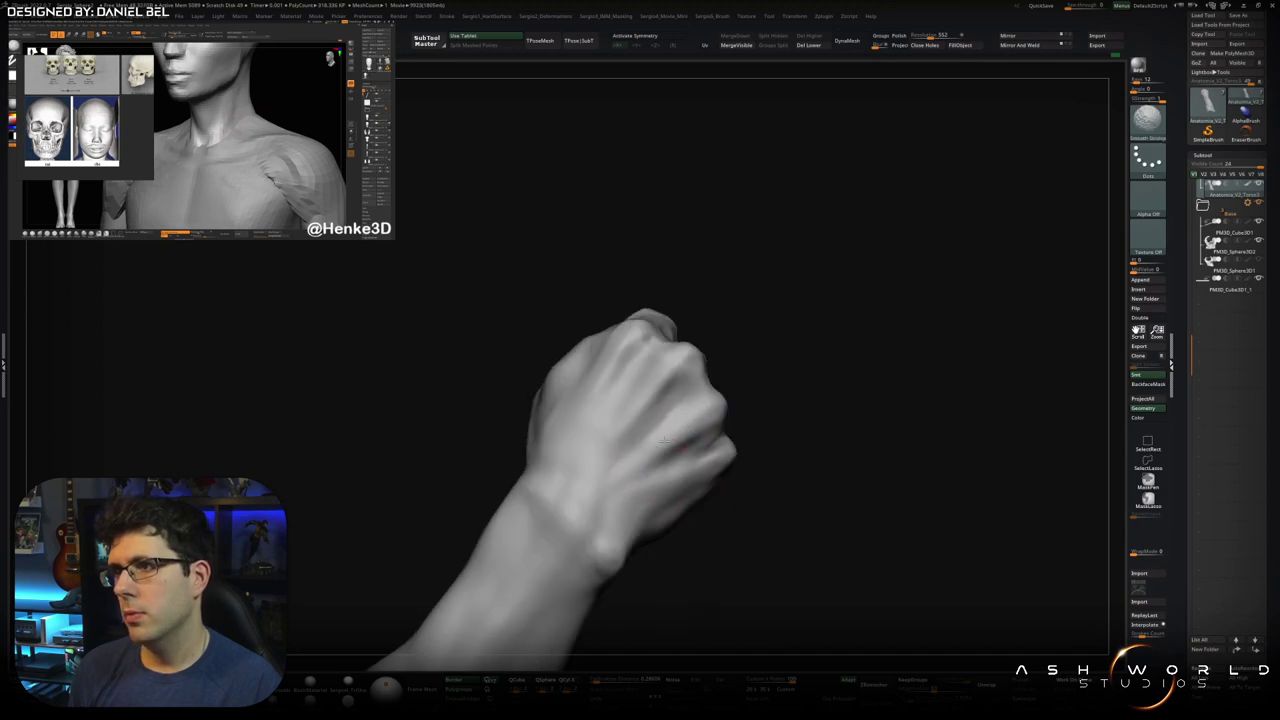
{"action": "right_click_drag", "start_coordinate": [660, 478], "coordinate": [622, 383]}
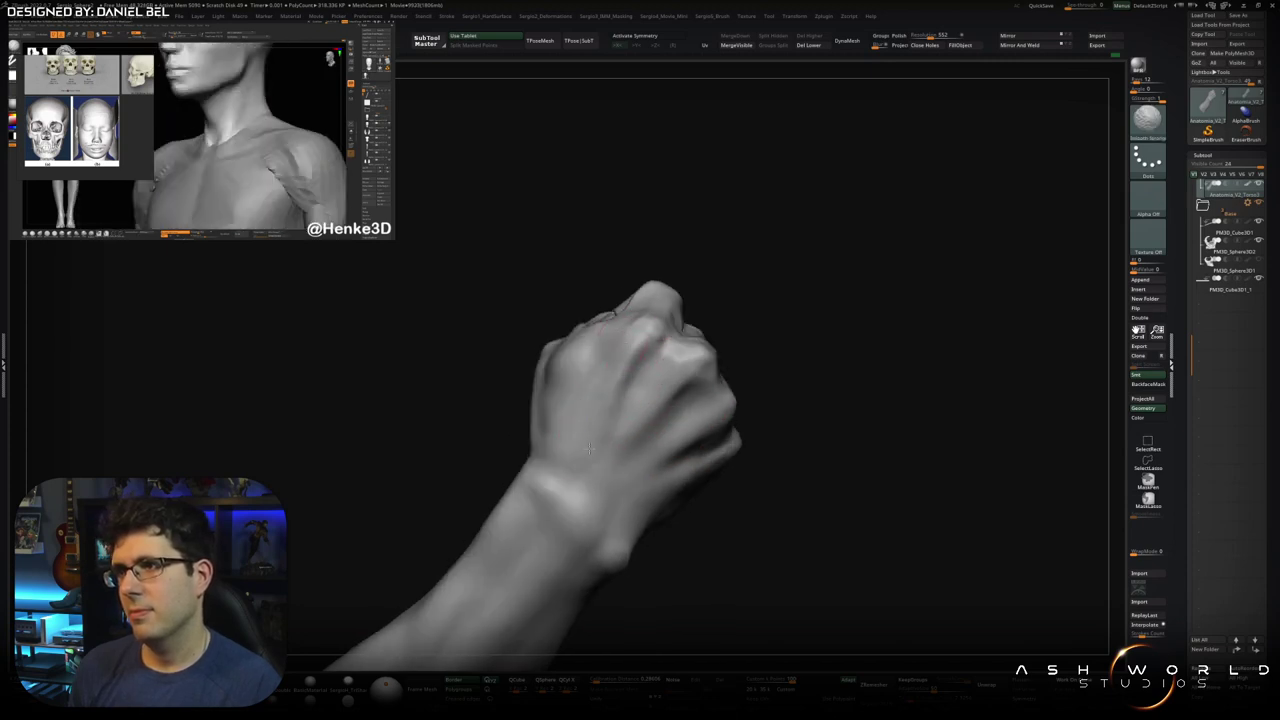
{"action": "right_click_drag", "start_coordinate": [622, 377], "coordinate": [637, 377]}
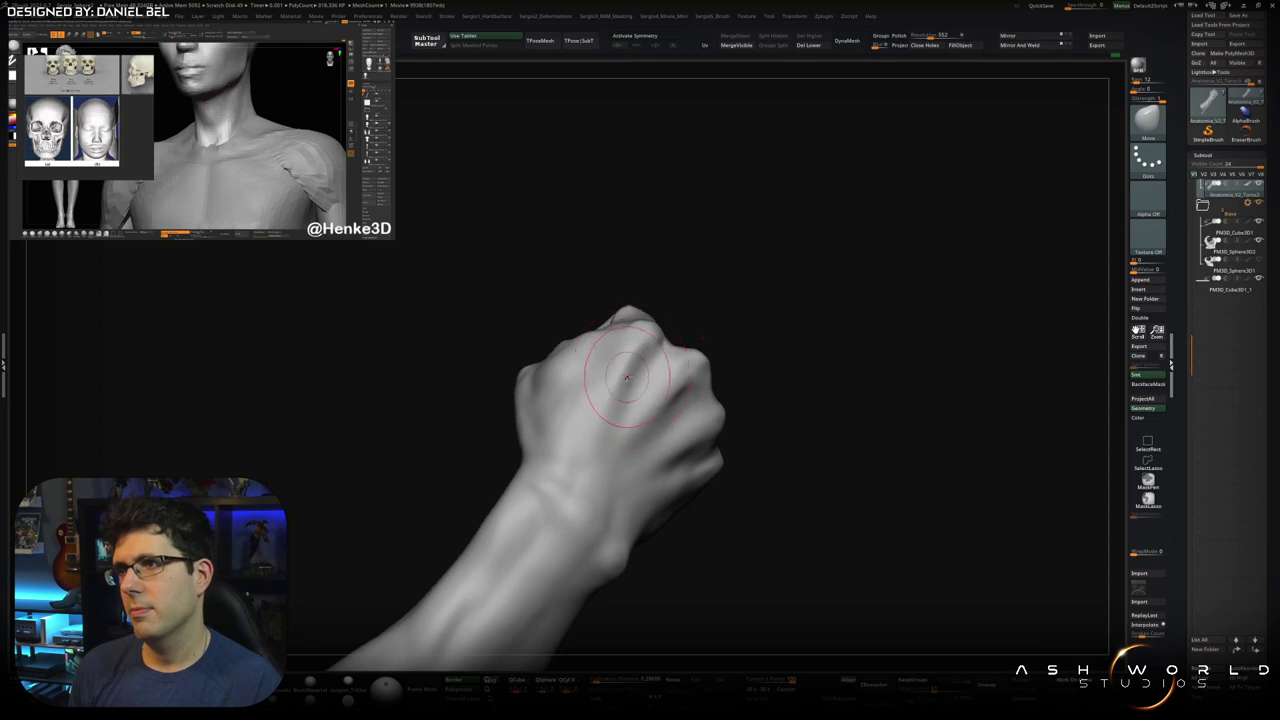
{"action": "mouse_move", "coordinate": [609, 398]}
{"action": "right_mouse_down", "text": "ctrl"}
{"action": "mouse_move", "coordinate": [614, 366]}
{"action": "mouse_move", "coordinate": [623, 400]}
{"action": "mouse_move", "coordinate": [586, 451]}
{"action": "mouse_move", "coordinate": [624, 502]}
{"action": "mouse_move", "coordinate": [600, 474]}
{"action": "right_mouse_up", "text": "ctrl"}
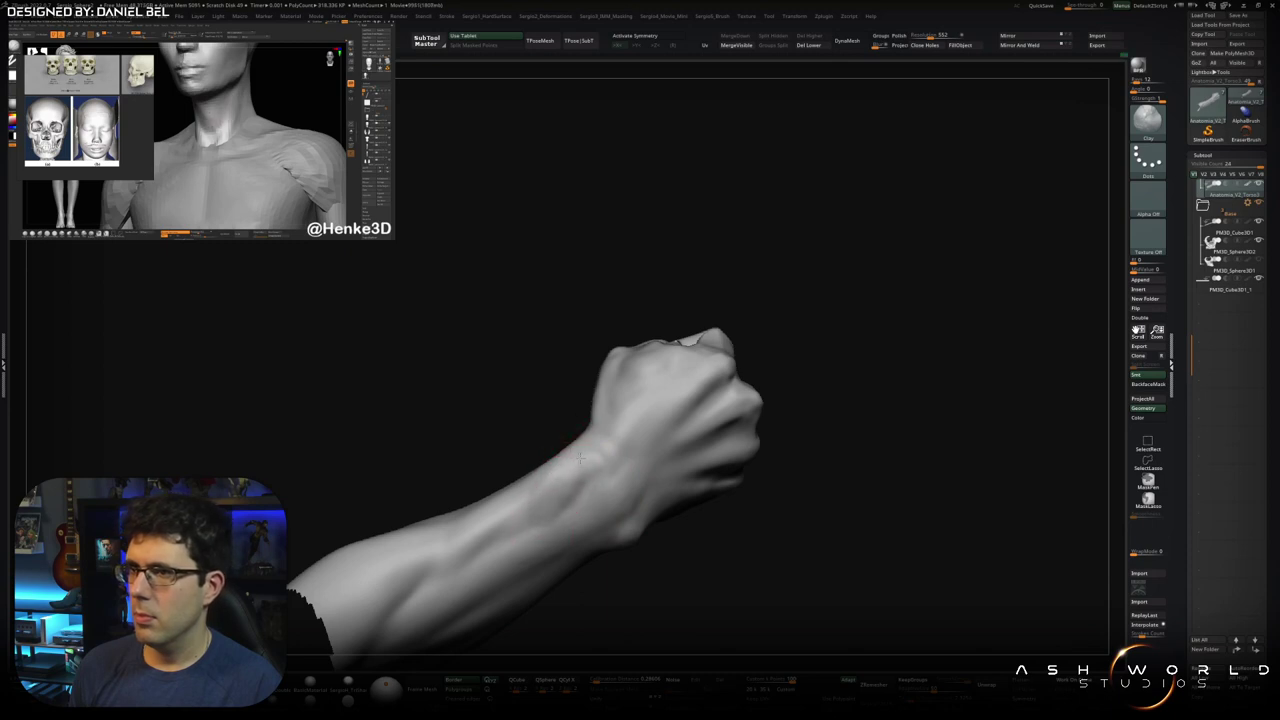
{"action": "right_click_drag", "start_coordinate": [575, 452], "coordinate": [589, 437]}
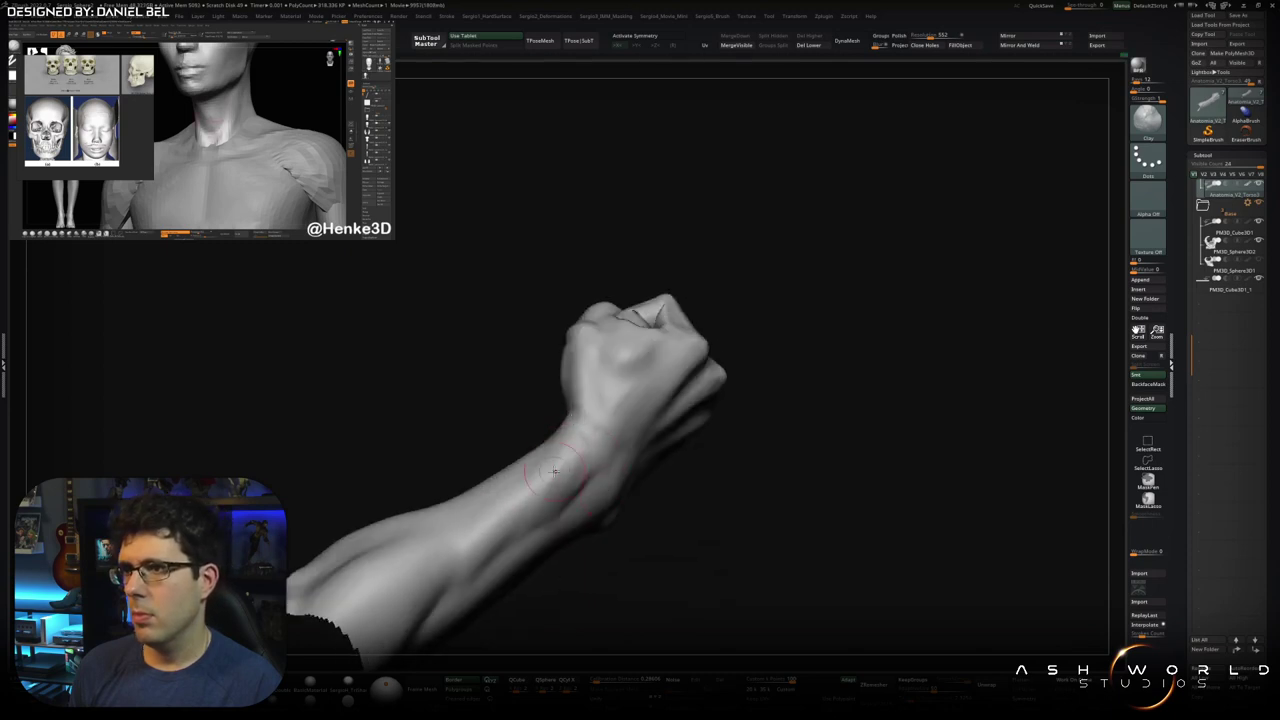
{"action": "mouse_move", "coordinate": [568, 502]}
{"action": "right_mouse_down"}
{"action": "mouse_move", "coordinate": [577, 440]}
{"action": "mouse_move", "coordinate": [622, 444]}
{"action": "mouse_move", "coordinate": [594, 534]}
{"action": "mouse_move", "coordinate": [623, 423]}
{"action": "mouse_move", "coordinate": [586, 480]}
{"action": "mouse_move", "coordinate": [588, 460]}
{"action": "right_mouse_up"}
Shape each curled finger and its creases with Move Topological and Clay, checking front and side views
{"action": "mouse_move", "coordinate": [548, 521]}
{"action": "right_mouse_down", "text": "ctrl"}
{"action": "mouse_move", "coordinate": [617, 557]}
{"action": "mouse_move", "coordinate": [646, 543]}
{"action": "mouse_move", "coordinate": [659, 422]}
{"action": "mouse_move", "coordinate": [665, 440]}
{"action": "mouse_move", "coordinate": [640, 470]}
{"action": "mouse_move", "coordinate": [691, 561]}
{"action": "mouse_move", "coordinate": [694, 506]}
{"action": "mouse_move", "coordinate": [678, 580]}
{"action": "mouse_move", "coordinate": [638, 528]}
{"action": "mouse_move", "coordinate": [655, 500]}
{"action": "right_mouse_up", "text": "ctrl"}
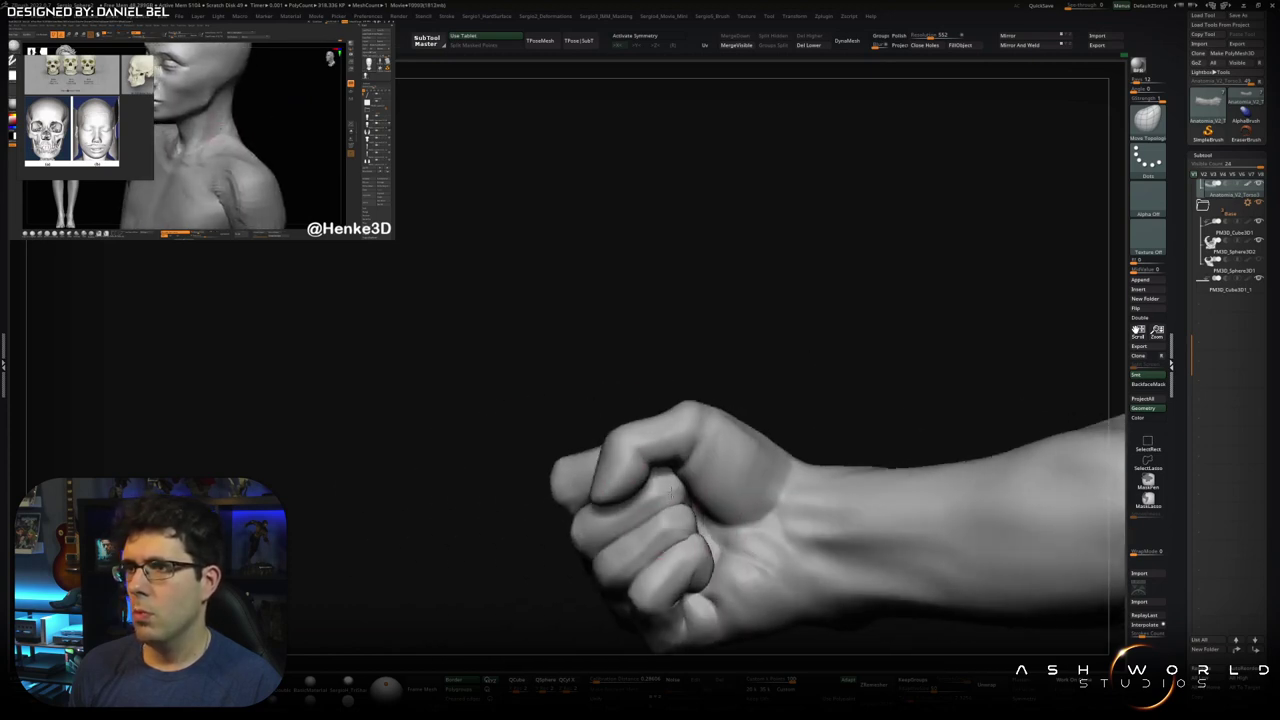
{"action": "right_click_drag", "start_coordinate": [605, 505], "coordinate": [610, 503]}
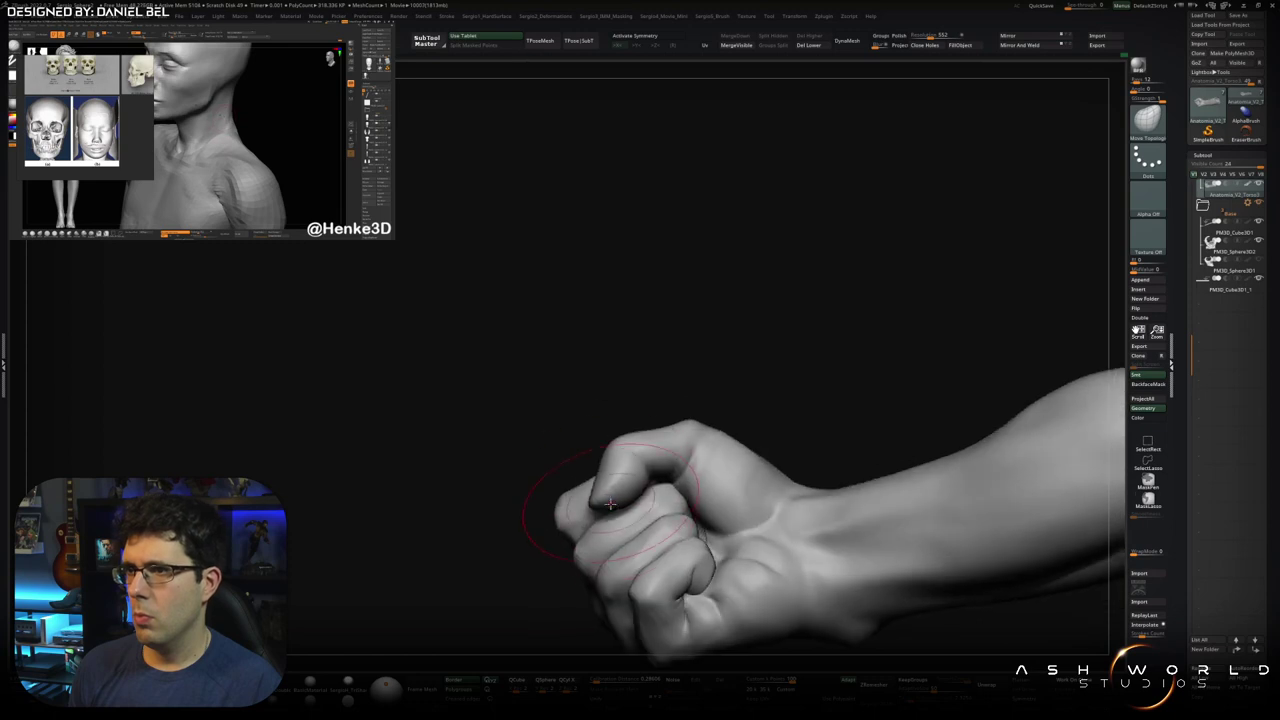
{"action": "mouse_move", "coordinate": [605, 510]}
{"action": "right_mouse_down"}
{"action": "mouse_move", "coordinate": [612, 463]}
{"action": "mouse_move", "coordinate": [591, 461]}
{"action": "mouse_move", "coordinate": [640, 440]}
{"action": "mouse_move", "coordinate": [665, 467]}
{"action": "mouse_move", "coordinate": [632, 466]}
{"action": "right_mouse_up"}
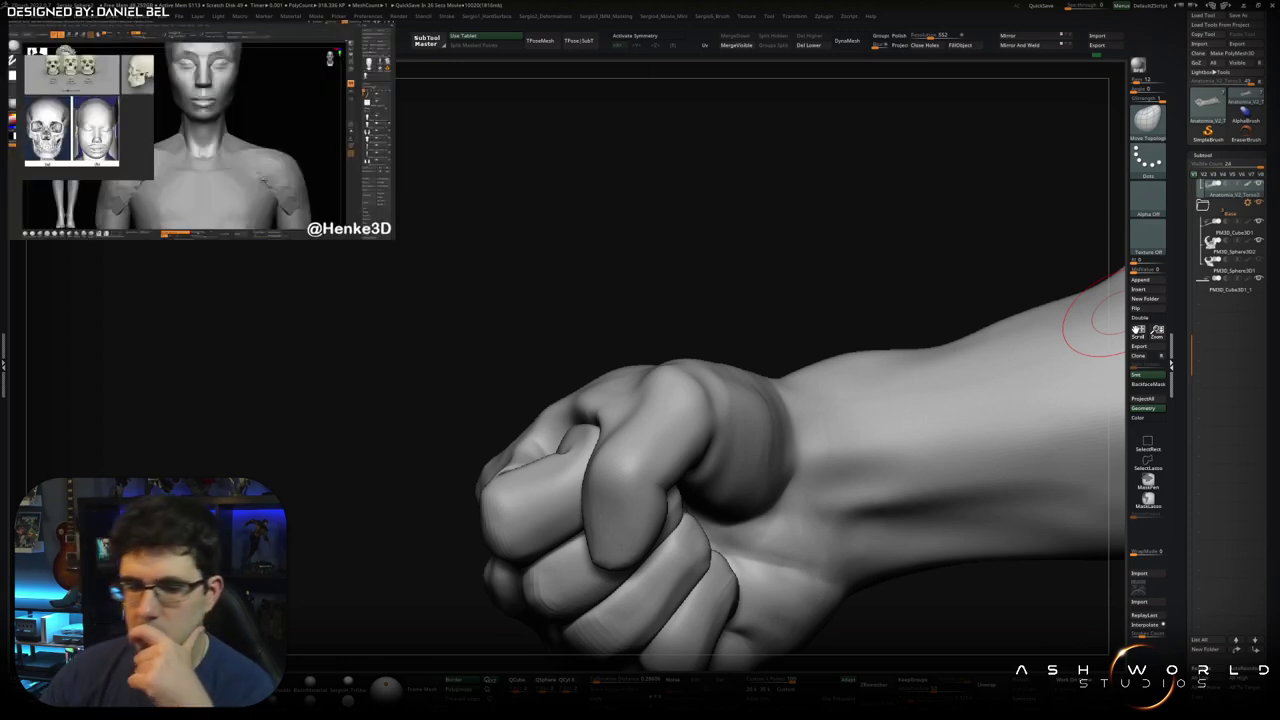
Refine the knuckles from the front with the Standard and Clay brushes
{"action": "mouse_move", "coordinate": [725, 260]}
{"action": "left_mouse_down"}
{"action": "mouse_move", "coordinate": [741, 301]}
{"action": "mouse_move", "coordinate": [665, 440]}
{"action": "left_mouse_up"}
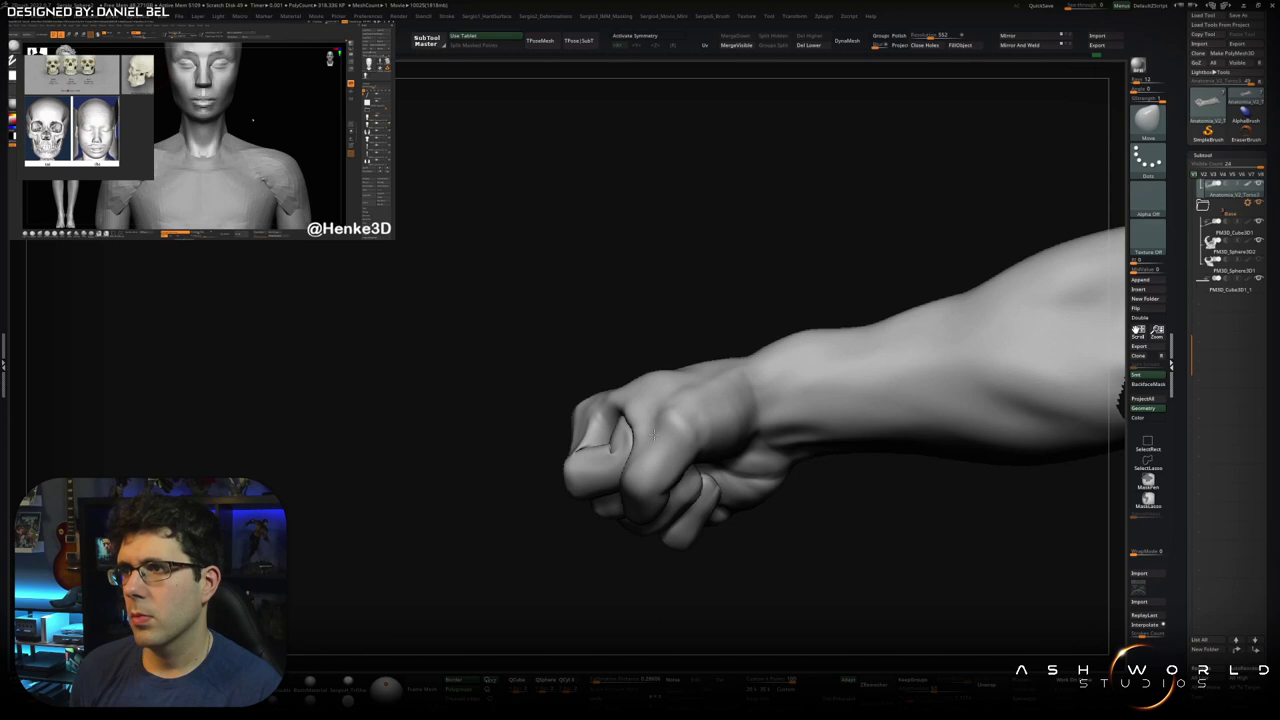
{"action": "right_click", "coordinate": [653, 432]}
{"action": "right_click_drag", "start_coordinate": [653, 432], "coordinate": [685, 430]}
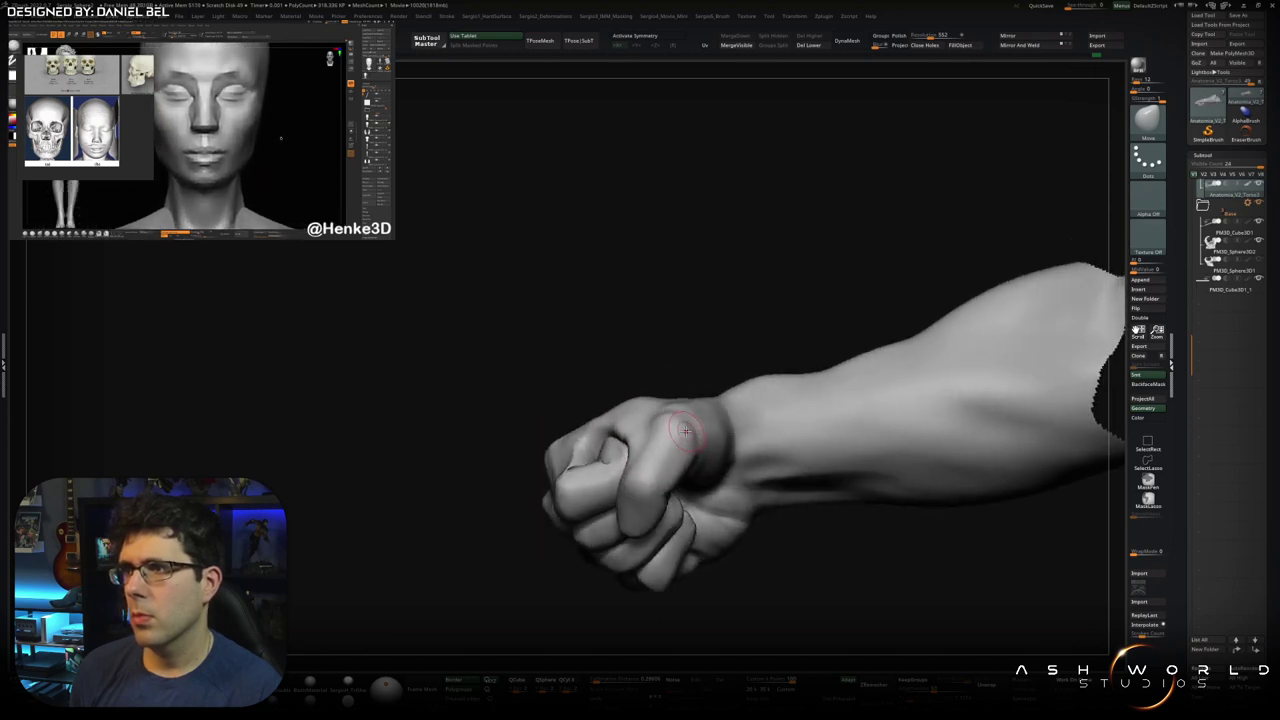
{"action": "mouse_move", "coordinate": [685, 421]}
{"action": "right_mouse_down"}
{"action": "mouse_move", "coordinate": [656, 419]}
{"action": "mouse_move", "coordinate": [717, 434]}
{"action": "right_mouse_up"}
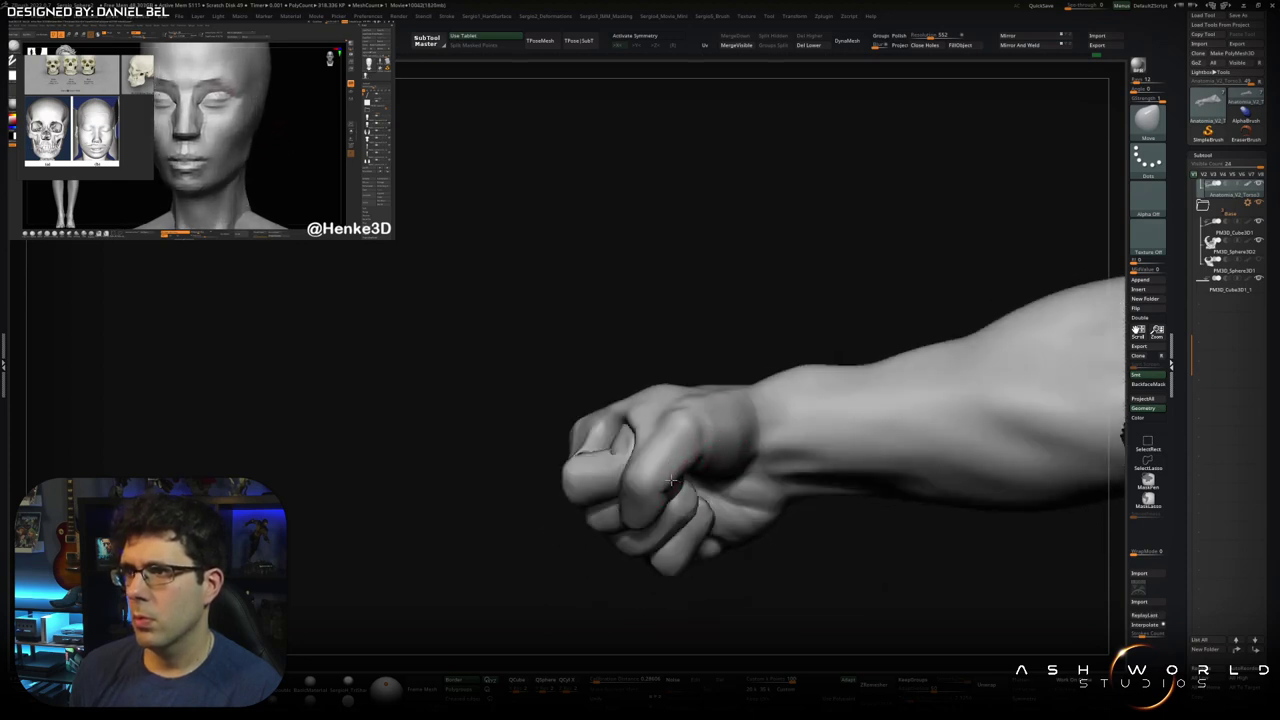
{"action": "right_click_drag", "start_coordinate": [671, 481], "coordinate": [693, 468]}
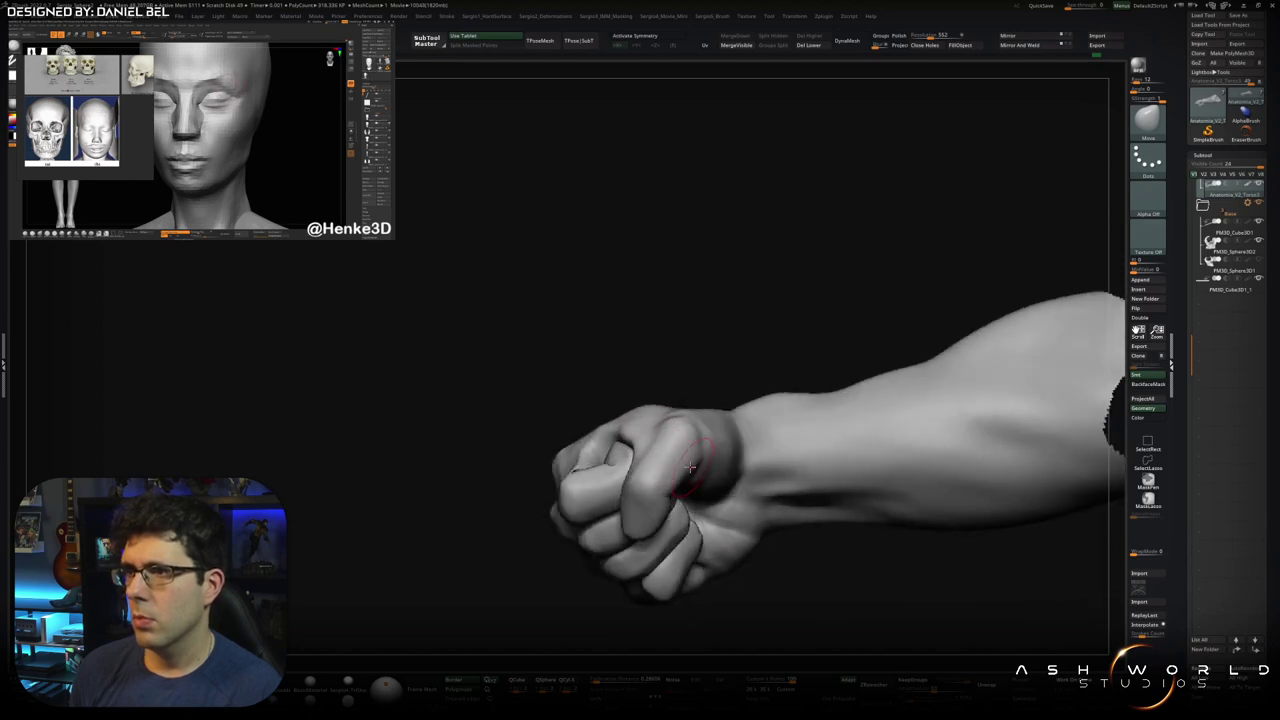
{"action": "mouse_move", "coordinate": [693, 468]}
{"action": "right_mouse_down"}
{"action": "mouse_move", "coordinate": [637, 437]}
{"action": "mouse_move", "coordinate": [654, 520]}
{"action": "mouse_move", "coordinate": [704, 442]}
{"action": "mouse_move", "coordinate": [747, 408]}
{"action": "mouse_move", "coordinate": [677, 481]}
{"action": "right_mouse_up"}
{"action": "mouse_move", "coordinate": [727, 382]}
{"action": "right_mouse_down"}
{"action": "mouse_move", "coordinate": [681, 453]}
{"action": "mouse_move", "coordinate": [723, 420]}
{"action": "mouse_move", "coordinate": [760, 463]}
{"action": "mouse_move", "coordinate": [674, 437]}
{"action": "mouse_move", "coordinate": [742, 408]}
{"action": "right_mouse_up"}
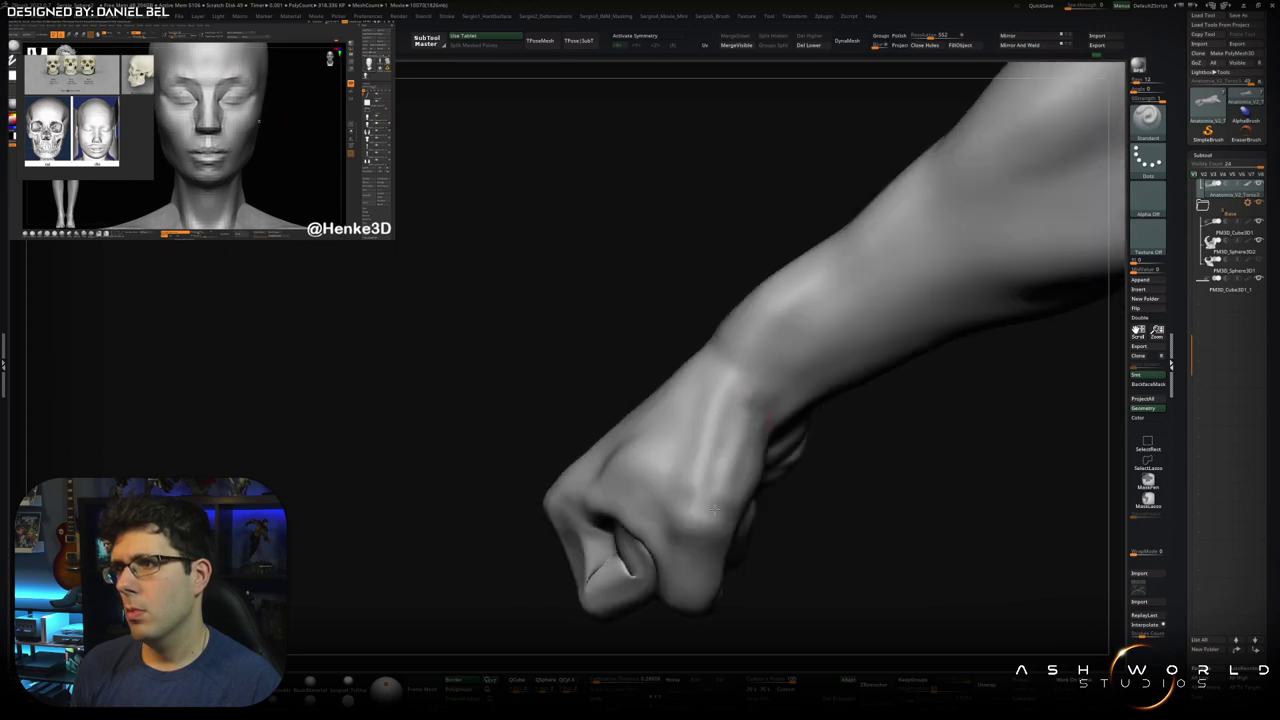
Define the wrist tendons and the side and underside of the fist
{"action": "mouse_move", "coordinate": [725, 452]}
{"action": "right_mouse_down"}
{"action": "mouse_move", "coordinate": [689, 400]}
{"action": "mouse_move", "coordinate": [745, 455]}
{"action": "right_mouse_up"}
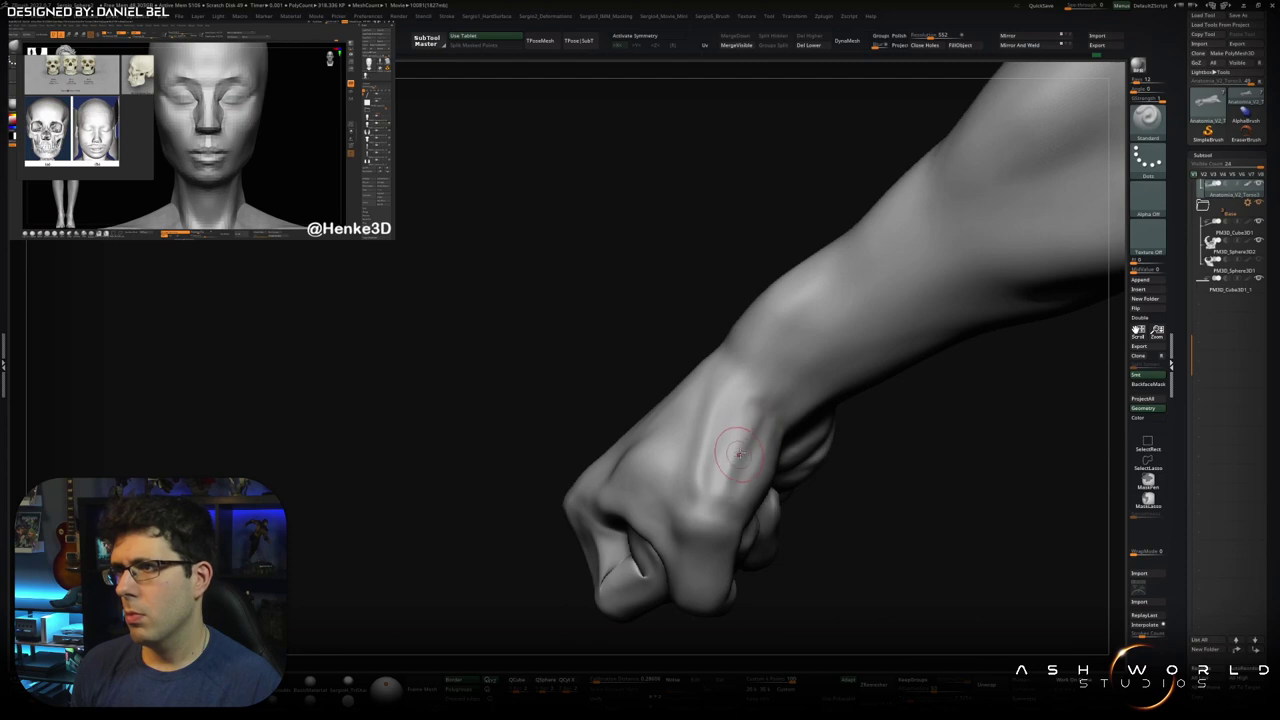
{"action": "right_click_drag", "start_coordinate": [720, 430], "coordinate": [708, 483]}
{"action": "mouse_move", "coordinate": [710, 436]}
{"action": "right_mouse_down"}
{"action": "mouse_move", "coordinate": [749, 434]}
{"action": "mouse_move", "coordinate": [723, 468]}
{"action": "right_mouse_up"}
{"action": "right_click_drag", "start_coordinate": [775, 415], "coordinate": [774, 418]}
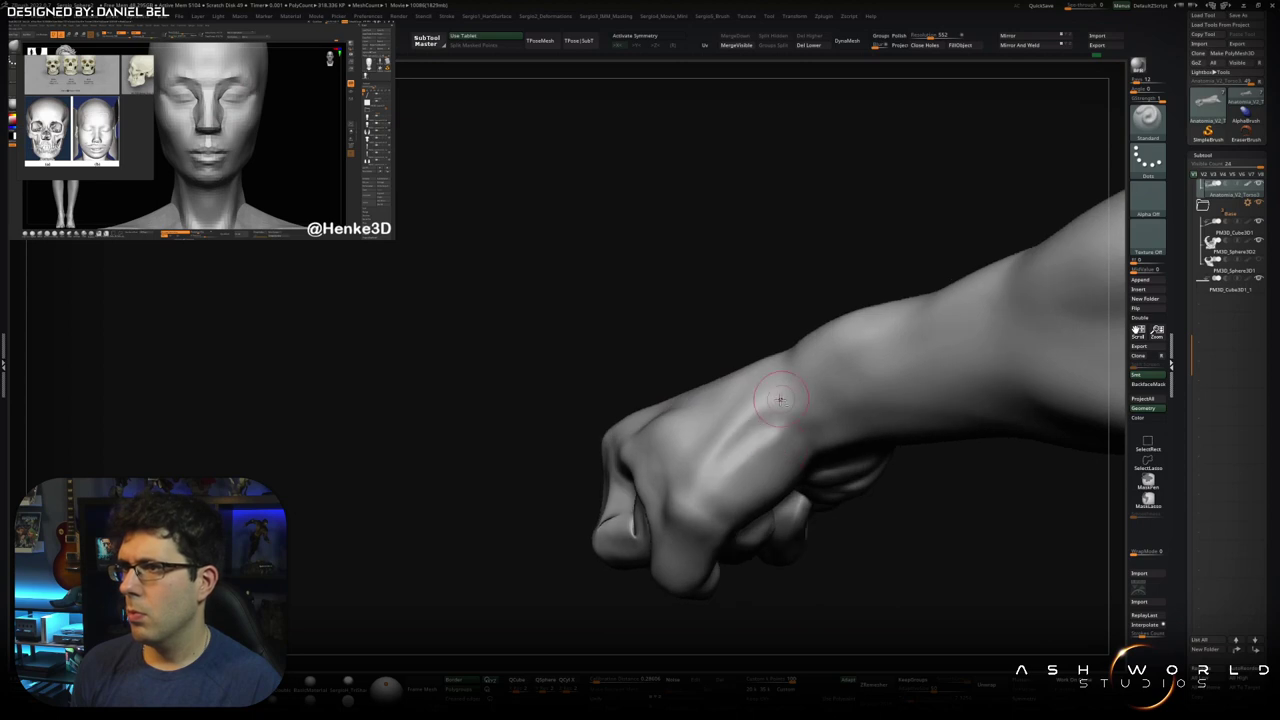
{"action": "mouse_move", "coordinate": [753, 409]}
{"action": "right_mouse_down"}
{"action": "mouse_move", "coordinate": [753, 437]}
{"action": "mouse_move", "coordinate": [758, 415]}
{"action": "right_mouse_up"}
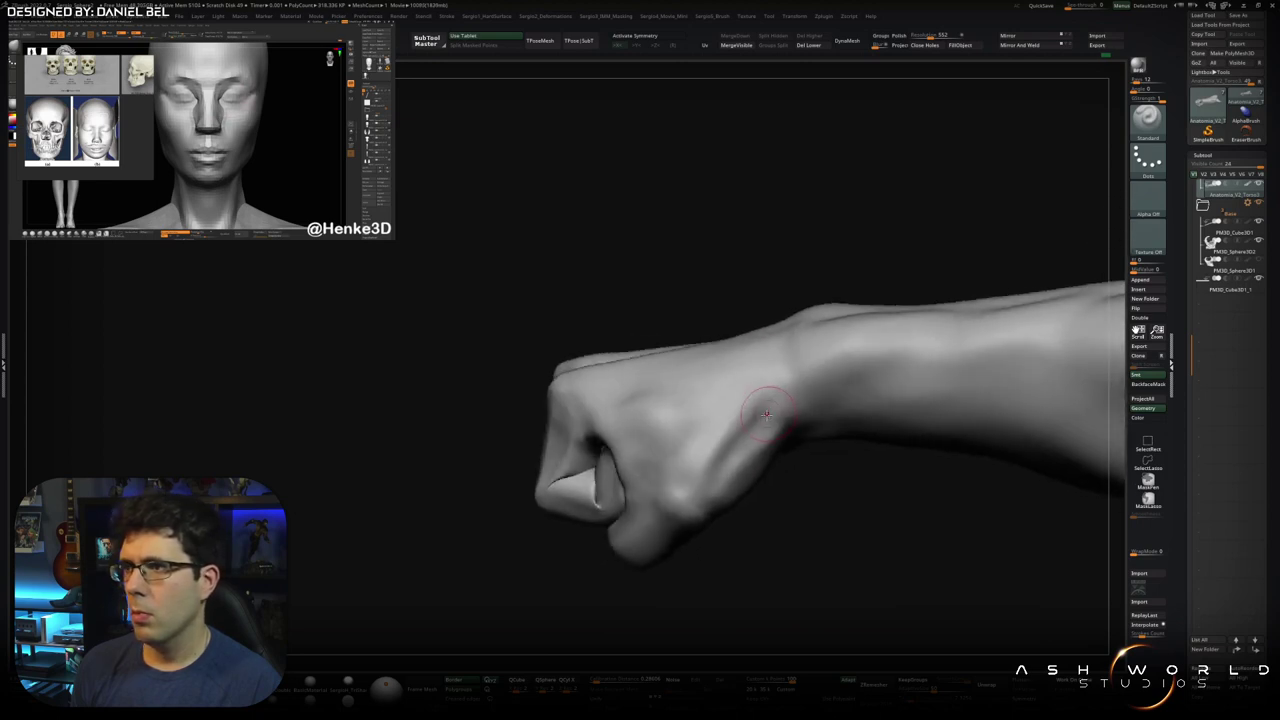
{"action": "right_click_drag", "start_coordinate": [699, 499], "coordinate": [772, 443]}
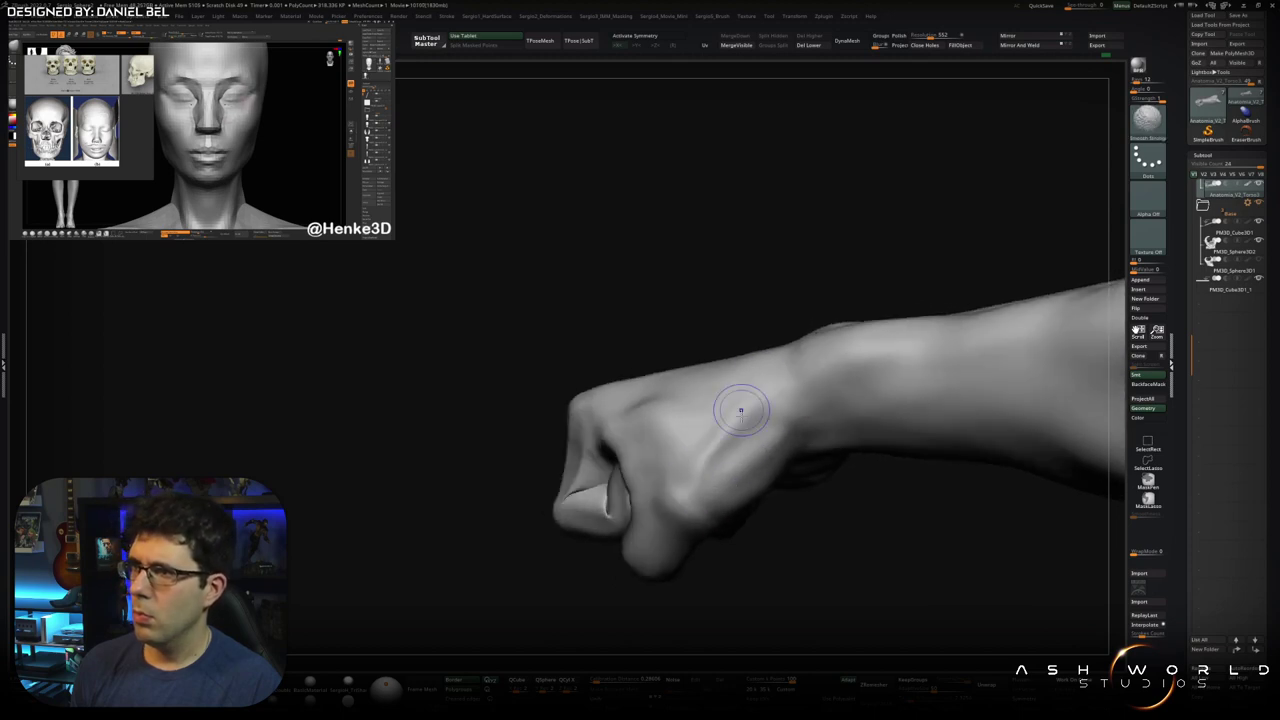
{"action": "right_click_drag", "start_coordinate": [737, 394], "coordinate": [748, 457]}
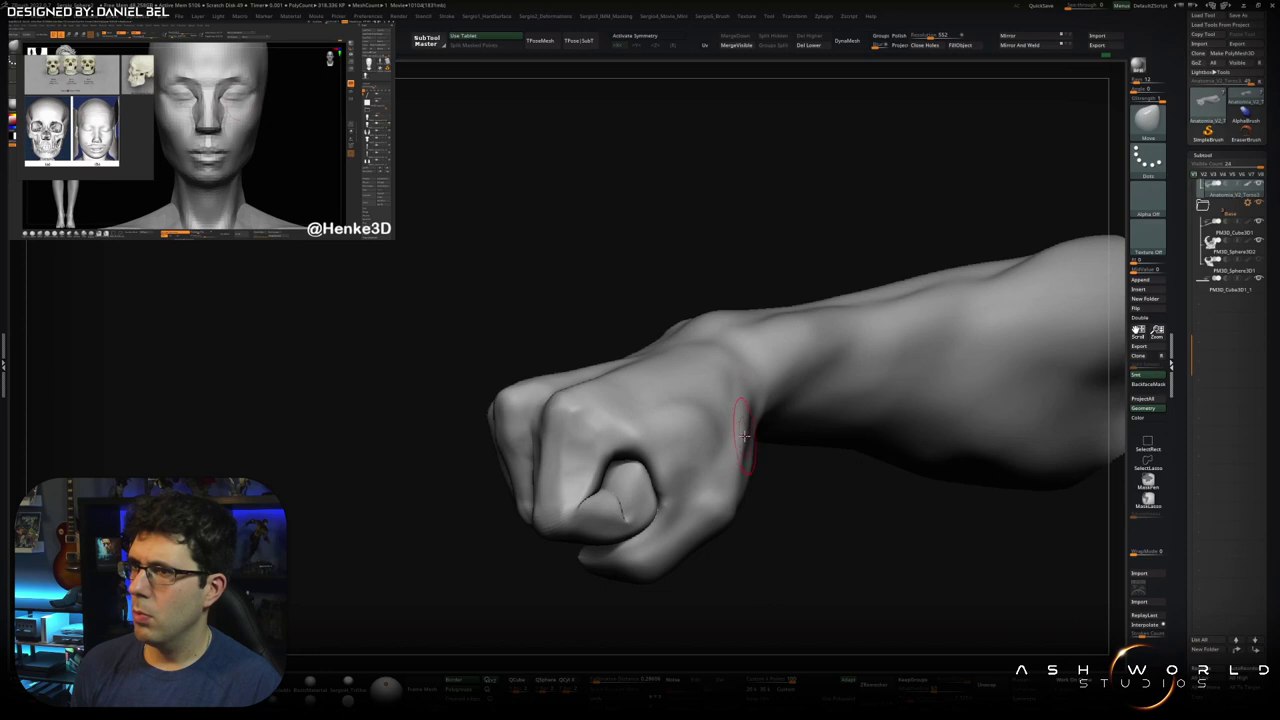
Refine the back of the hand and the knuckles with the Move brush
{"action": "mouse_move", "coordinate": [743, 435]}
{"action": "right_mouse_down"}
{"action": "mouse_move", "coordinate": [746, 468]}
{"action": "mouse_move", "coordinate": [709, 437]}
{"action": "right_mouse_up"}
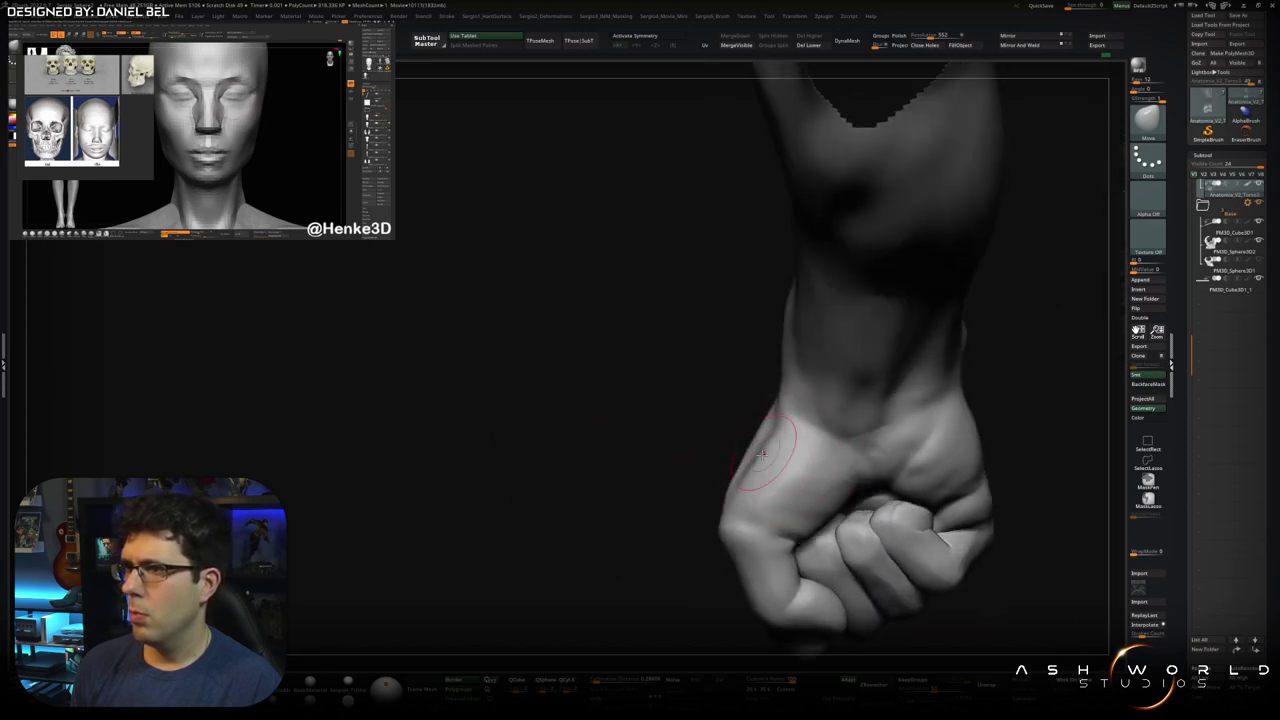
{"action": "right_click_drag", "start_coordinate": [762, 440], "coordinate": [734, 496]}
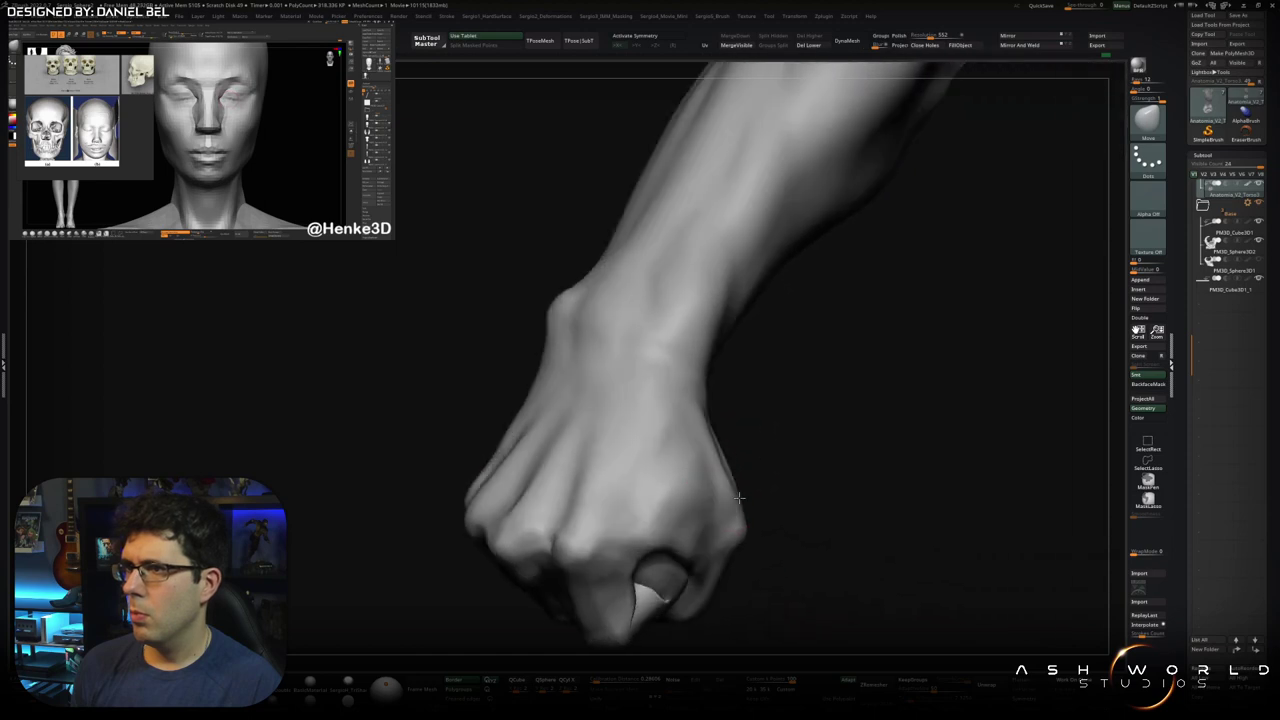
{"action": "mouse_move", "coordinate": [705, 430]}
{"action": "right_mouse_down"}
{"action": "mouse_move", "coordinate": [736, 533]}
{"action": "mouse_move", "coordinate": [706, 517]}
{"action": "right_mouse_up"}
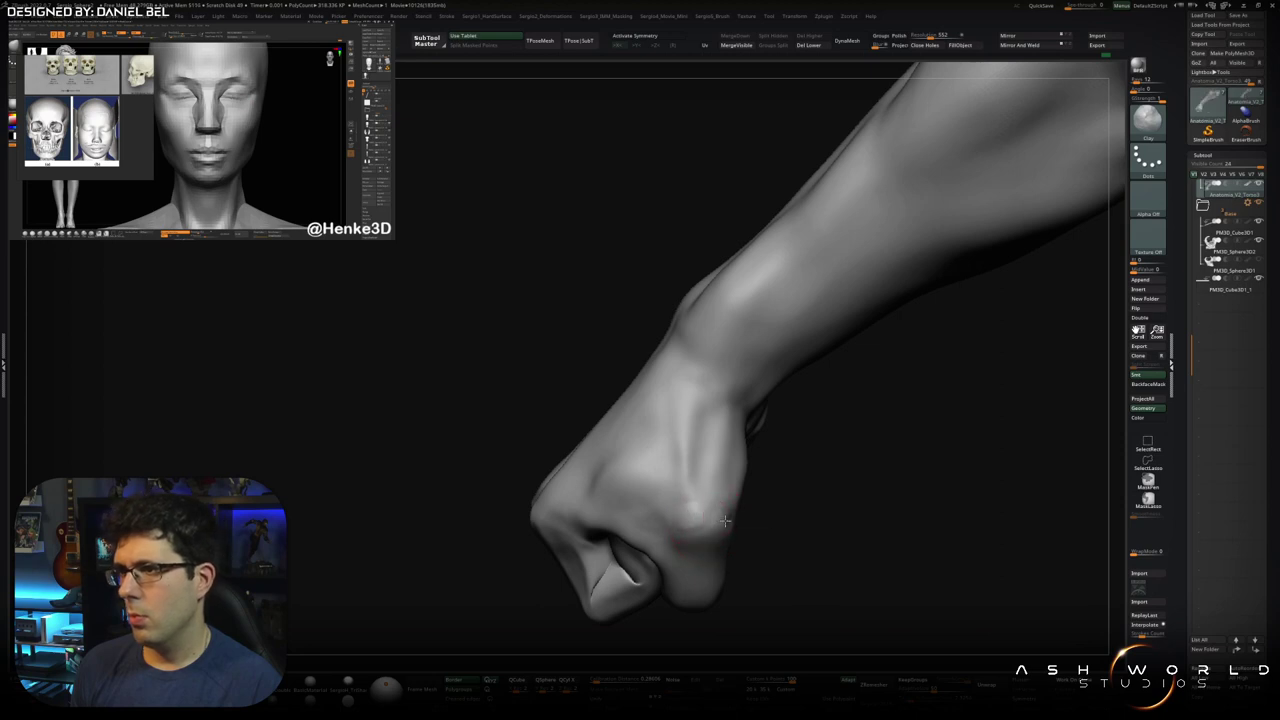
{"action": "mouse_move", "coordinate": [710, 543]}
{"action": "right_mouse_down"}
{"action": "mouse_move", "coordinate": [722, 527]}
{"action": "mouse_move", "coordinate": [712, 428]}
{"action": "right_mouse_up"}
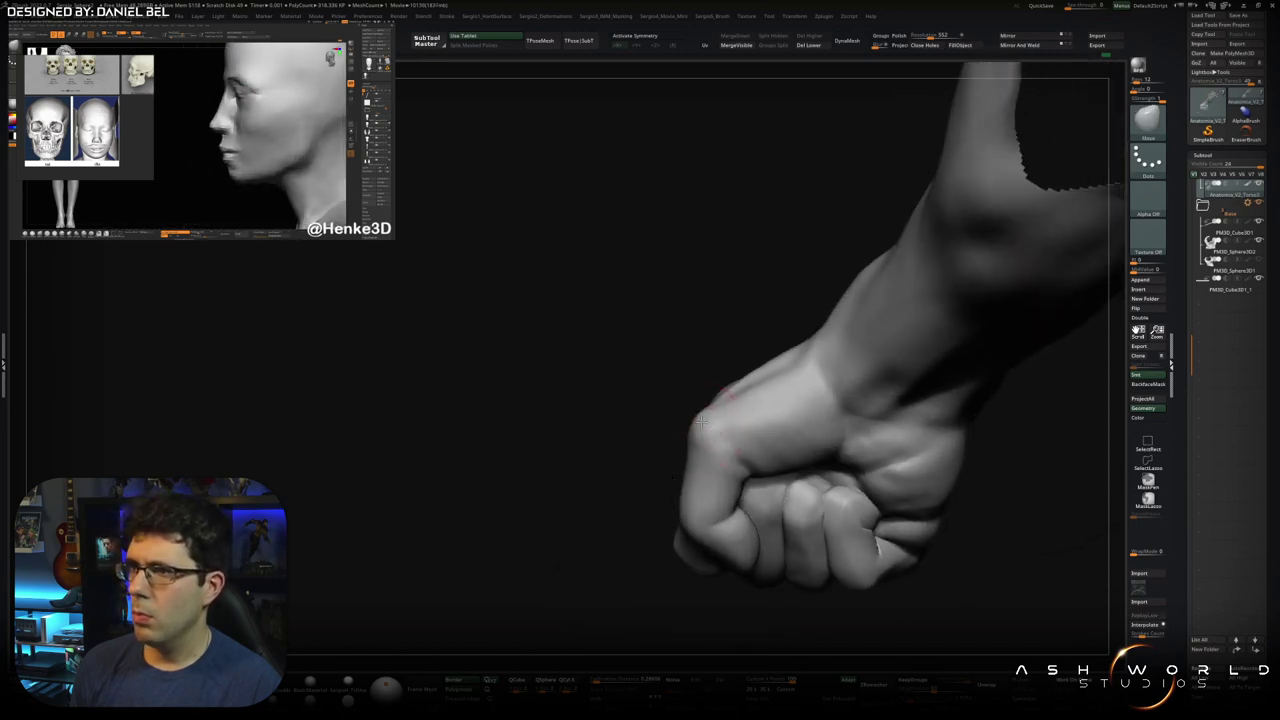
{"action": "mouse_move", "coordinate": [730, 420]}
{"action": "right_mouse_down"}
{"action": "mouse_move", "coordinate": [750, 490]}
{"action": "mouse_move", "coordinate": [690, 470]}
{"action": "right_mouse_up"}
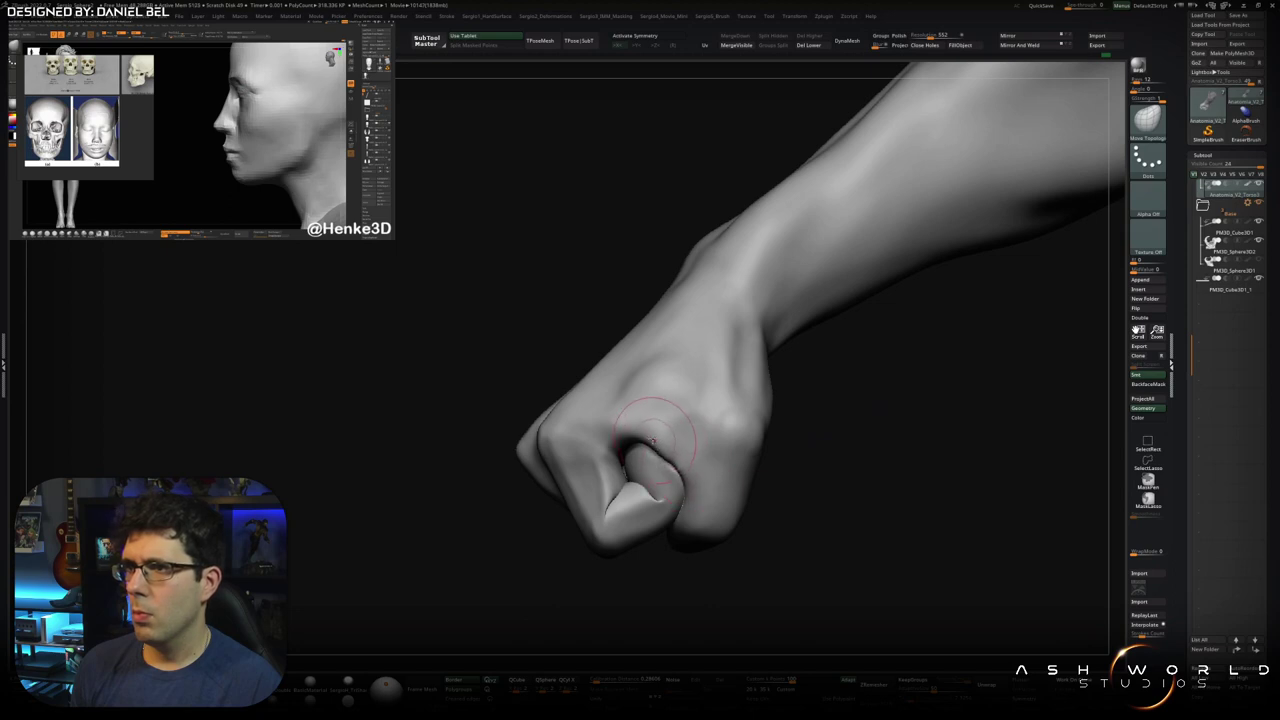
{"action": "mouse_move", "coordinate": [640, 440]}
{"action": "right_mouse_down"}
{"action": "mouse_move", "coordinate": [647, 428]}
{"action": "mouse_move", "coordinate": [734, 443]}
{"action": "mouse_move", "coordinate": [595, 432]}
{"action": "right_mouse_up"}
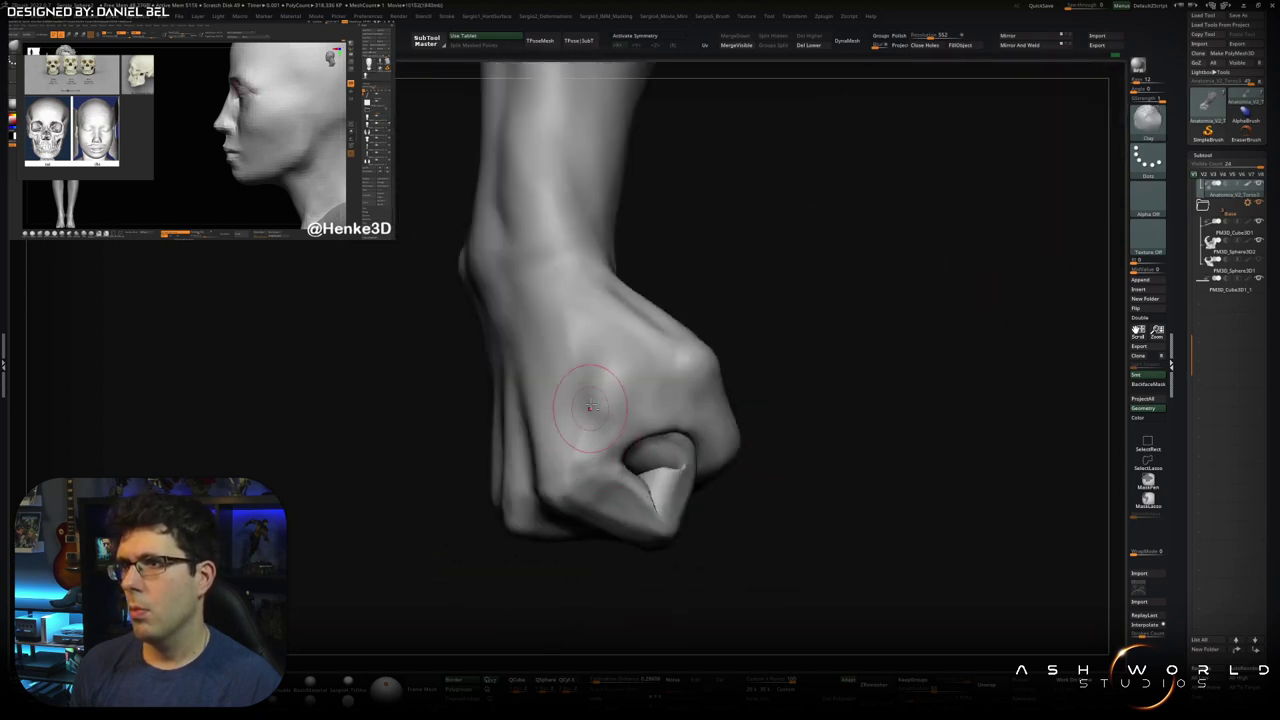
{"action": "right_click_drag", "start_coordinate": [722, 432], "coordinate": [665, 392]}
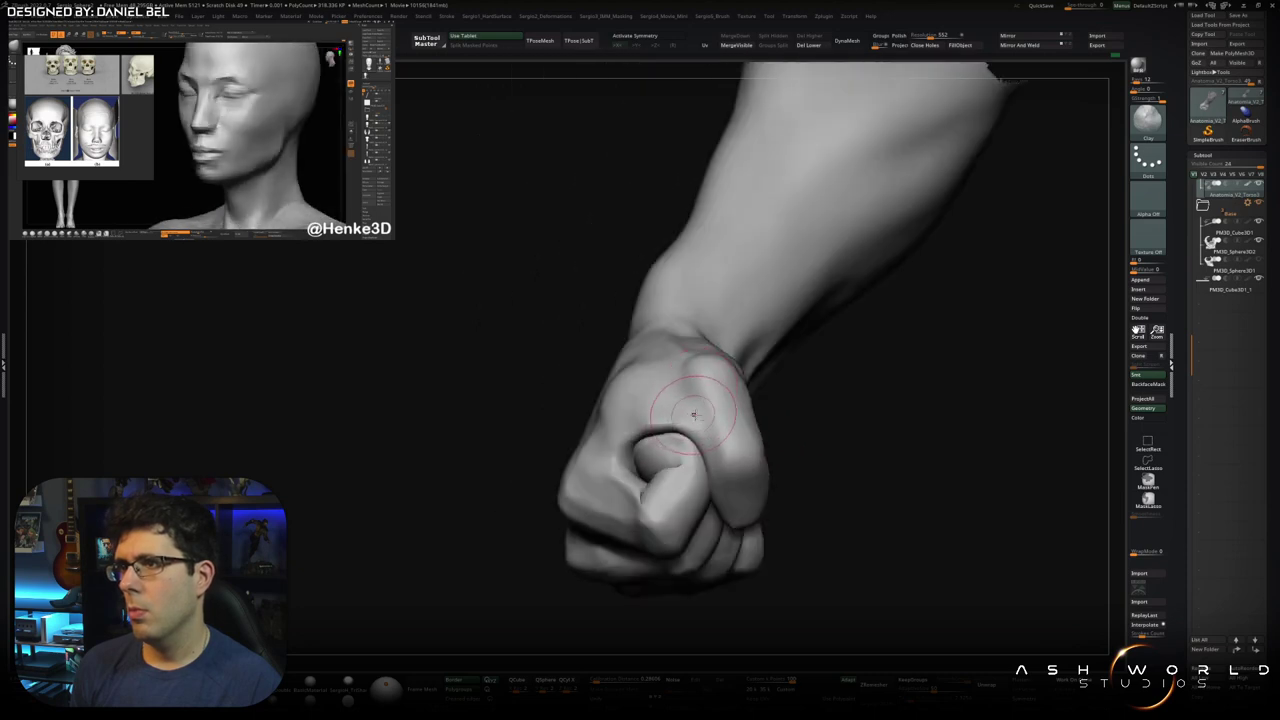
{"action": "right_click_drag", "start_coordinate": [610, 460], "coordinate": [641, 452]}
Smooth the fist with Smooth Stronger and hide part of the mesh around the thumb with SelectRect
{"action": "key", "text": "shift"}
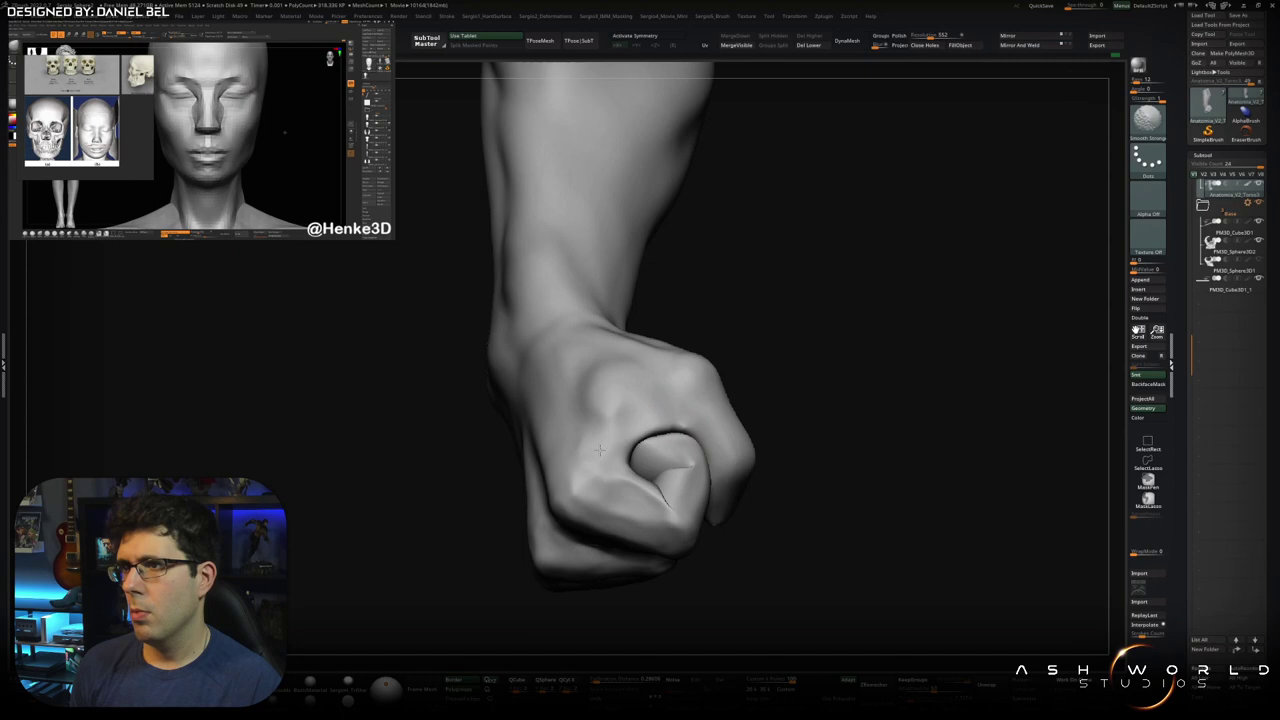
{"action": "mouse_move", "coordinate": [600, 455]}
{"action": "right_mouse_down"}
{"action": "mouse_move", "coordinate": [666, 428]}
{"action": "mouse_move", "coordinate": [712, 430]}
{"action": "right_mouse_up"}
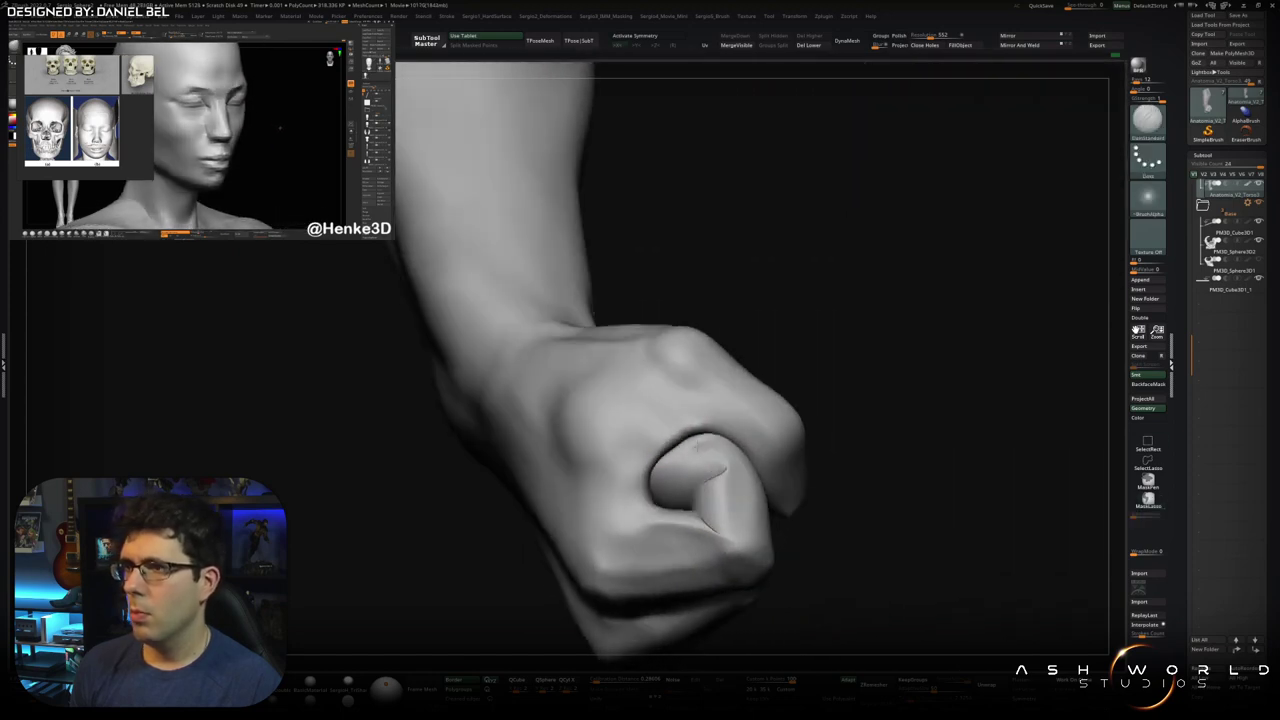
{"action": "mouse_move", "coordinate": [634, 475]}
{"action": "right_mouse_down"}
{"action": "mouse_move", "coordinate": [786, 471]}
{"action": "mouse_move", "coordinate": [698, 443]}
{"action": "right_mouse_up"}
{"action": "left_click", "coordinate": [790, 476], "text": "ctrl+shift"}
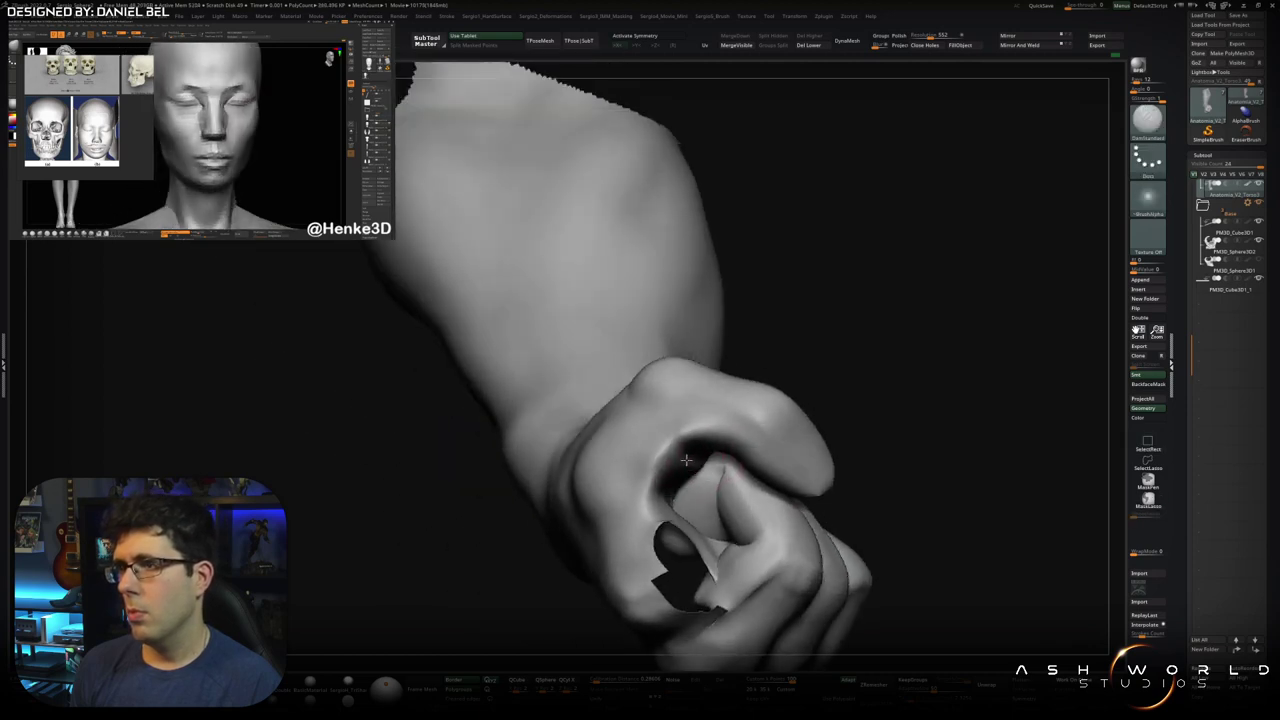
Push the thumb and tucked index finger into shape with Move Topological (BMT), hollowing where they meet
{"action": "right_click_drag", "start_coordinate": [668, 440], "coordinate": [673, 457]}
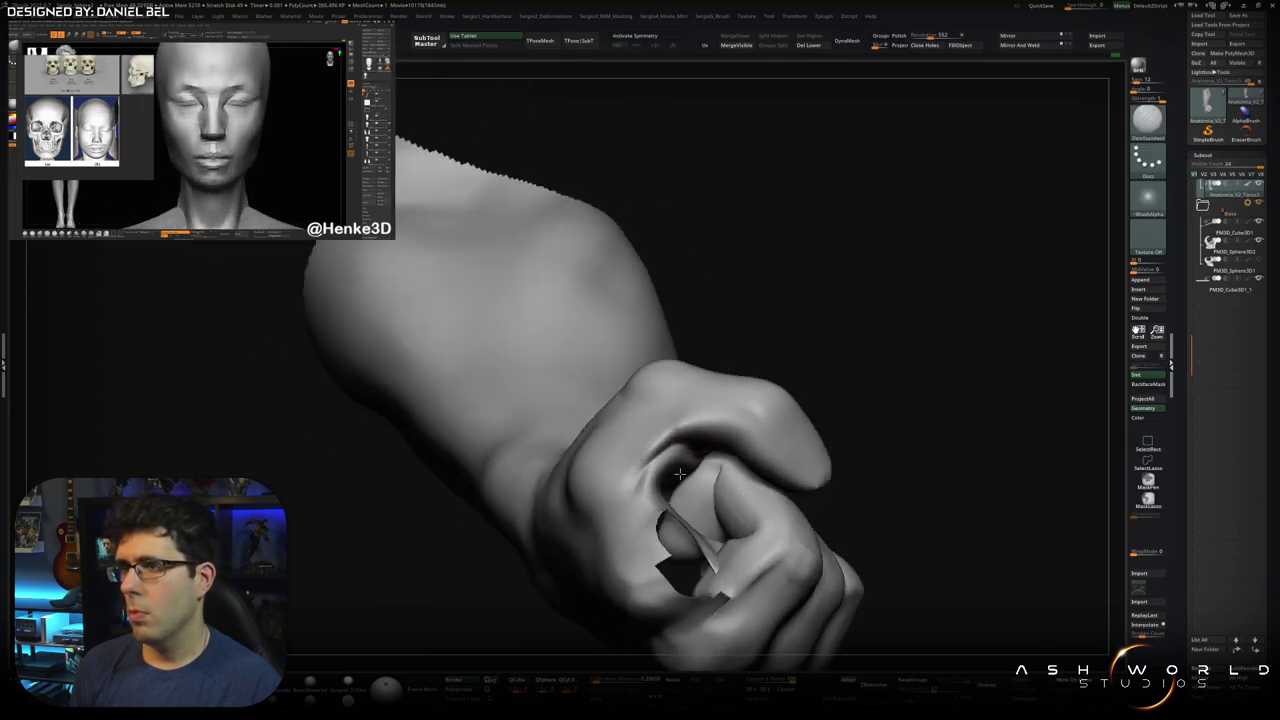
{"action": "mouse_move", "coordinate": [671, 465]}
{"action": "right_mouse_down"}
{"action": "mouse_move", "coordinate": [680, 413]}
{"action": "mouse_move", "coordinate": [615, 508]}
{"action": "right_mouse_up"}
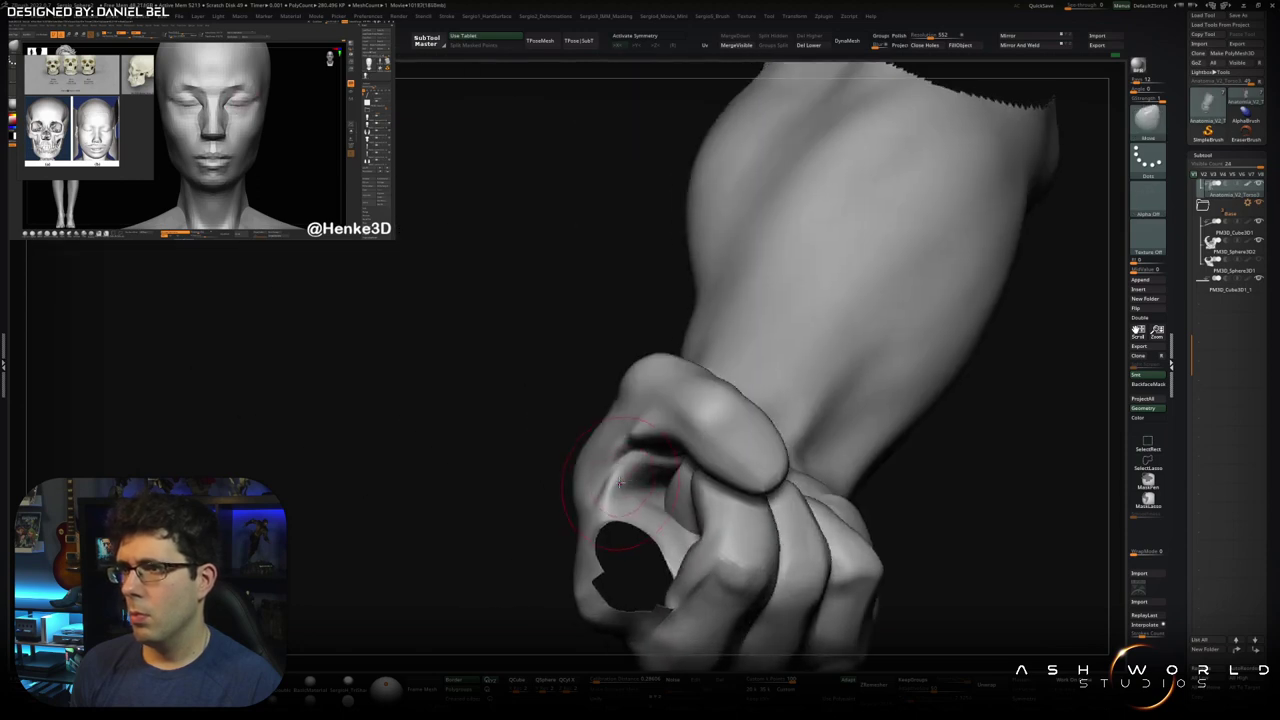
{"action": "key", "text": "b"}
{"action": "key", "text": "m"}
{"action": "key", "text": "t"}
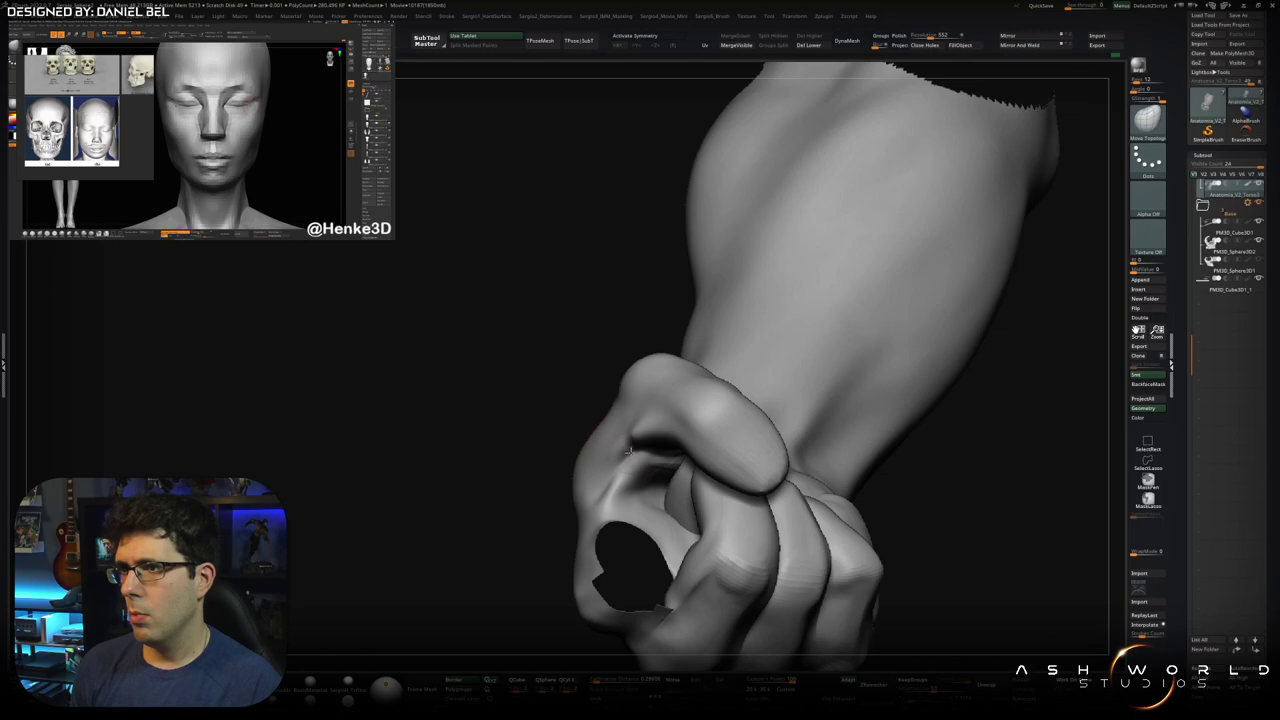
{"action": "mouse_move", "coordinate": [645, 450]}
{"action": "right_mouse_down"}
{"action": "mouse_move", "coordinate": [684, 433]}
{"action": "mouse_move", "coordinate": [647, 367]}
{"action": "right_mouse_up"}
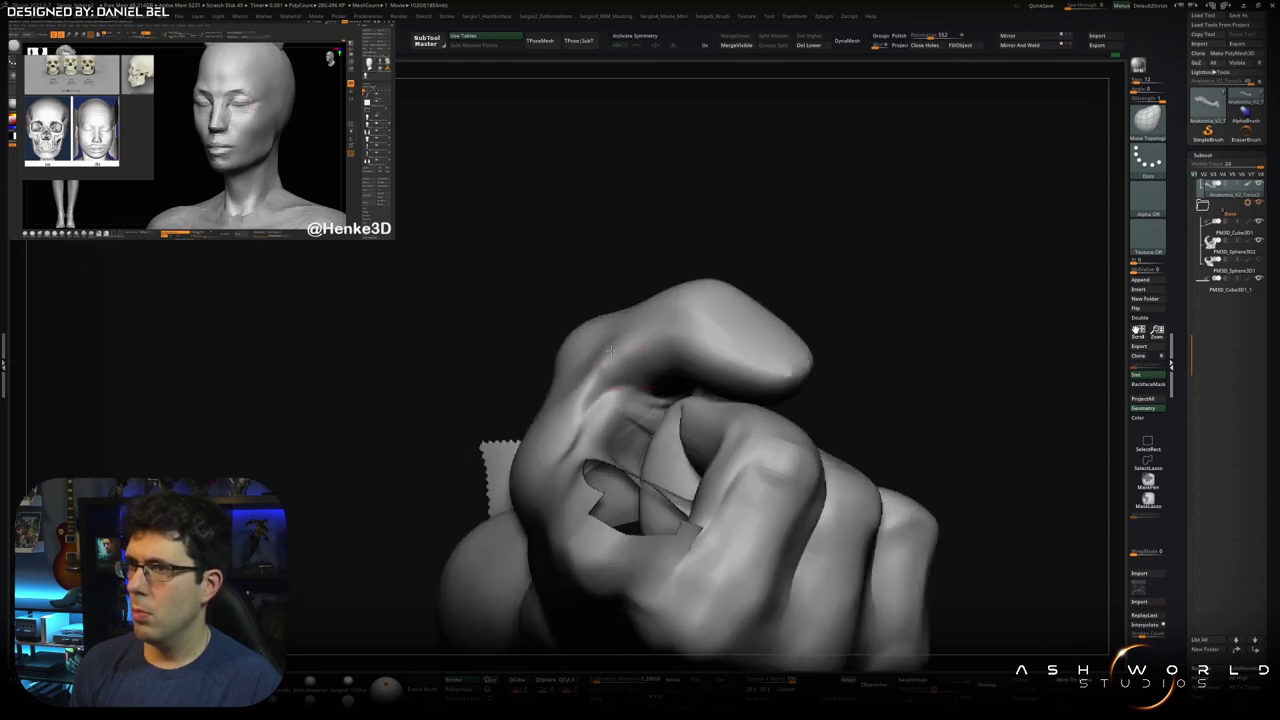
{"action": "right_click_drag", "start_coordinate": [610, 351], "coordinate": [622, 450]}
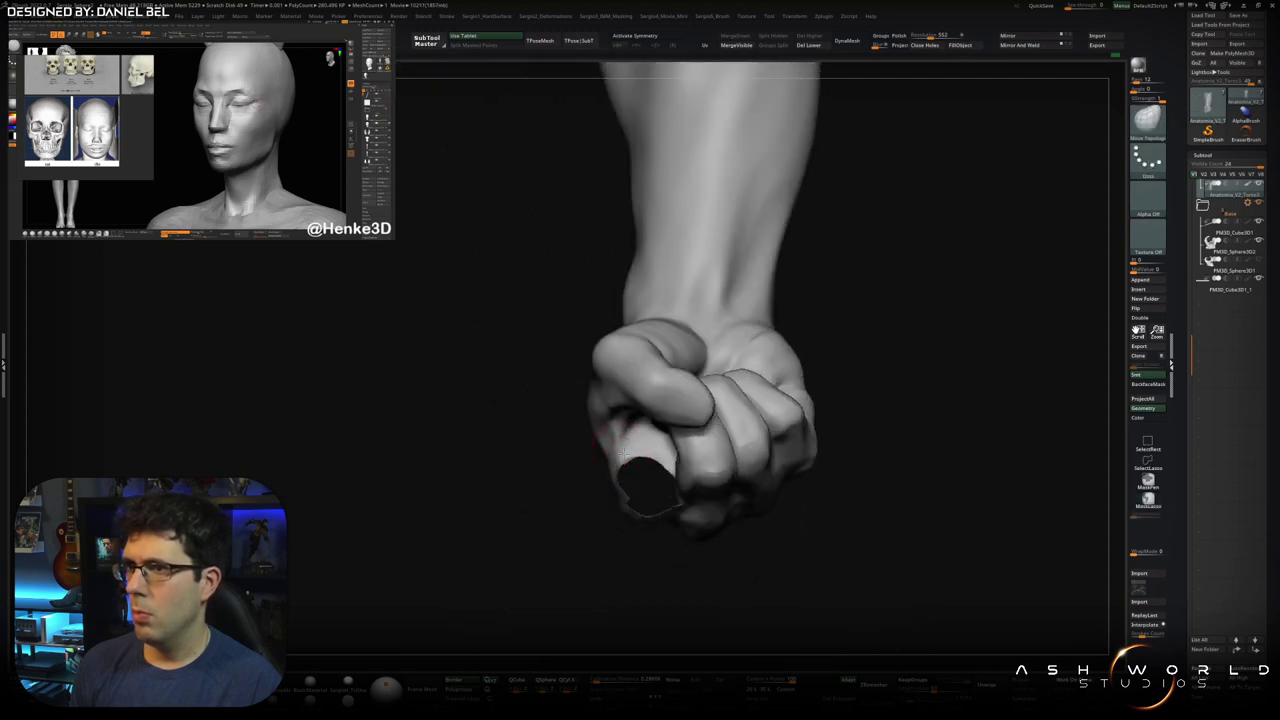
{"action": "mouse_move", "coordinate": [625, 445]}
{"action": "right_mouse_down"}
{"action": "mouse_move", "coordinate": [608, 436]}
{"action": "mouse_move", "coordinate": [672, 442]}
{"action": "right_mouse_up"}
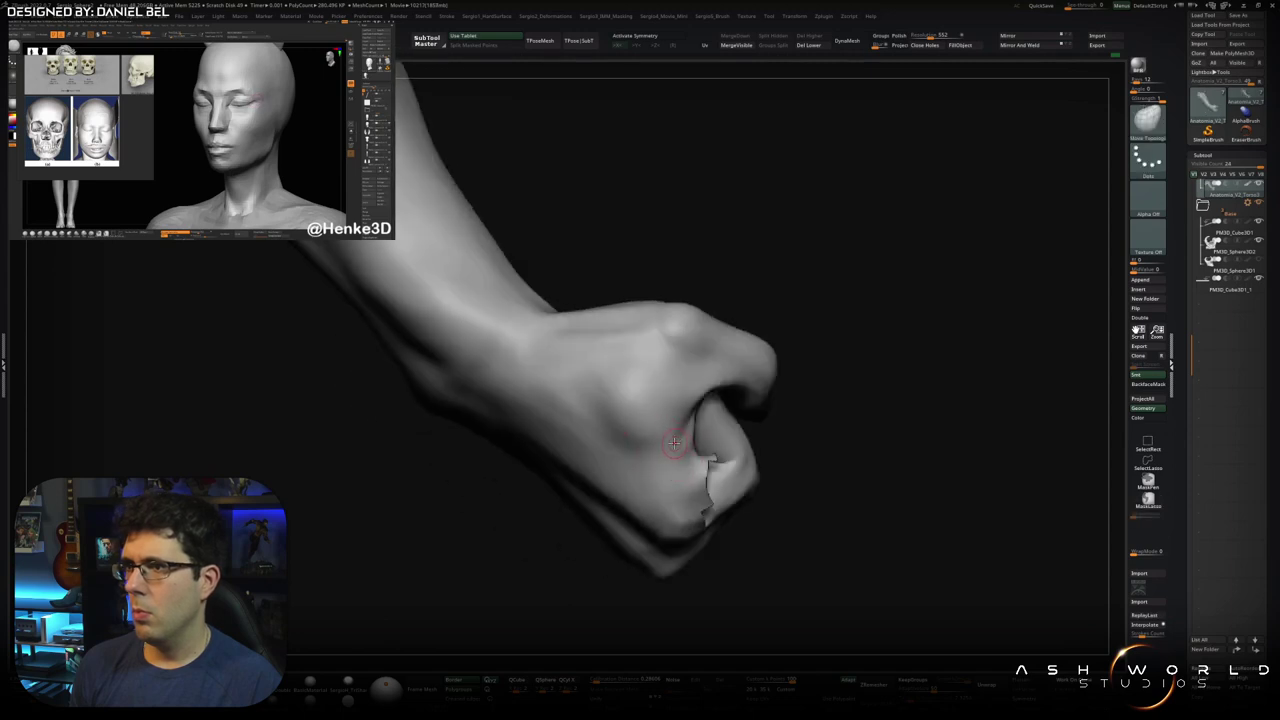
{"action": "mouse_move", "coordinate": [689, 381]}
{"action": "right_mouse_down"}
{"action": "mouse_move", "coordinate": [766, 366]}
{"action": "mouse_move", "coordinate": [744, 413]}
{"action": "mouse_move", "coordinate": [757, 433]}
{"action": "mouse_move", "coordinate": [731, 434]}
{"action": "right_mouse_up"}
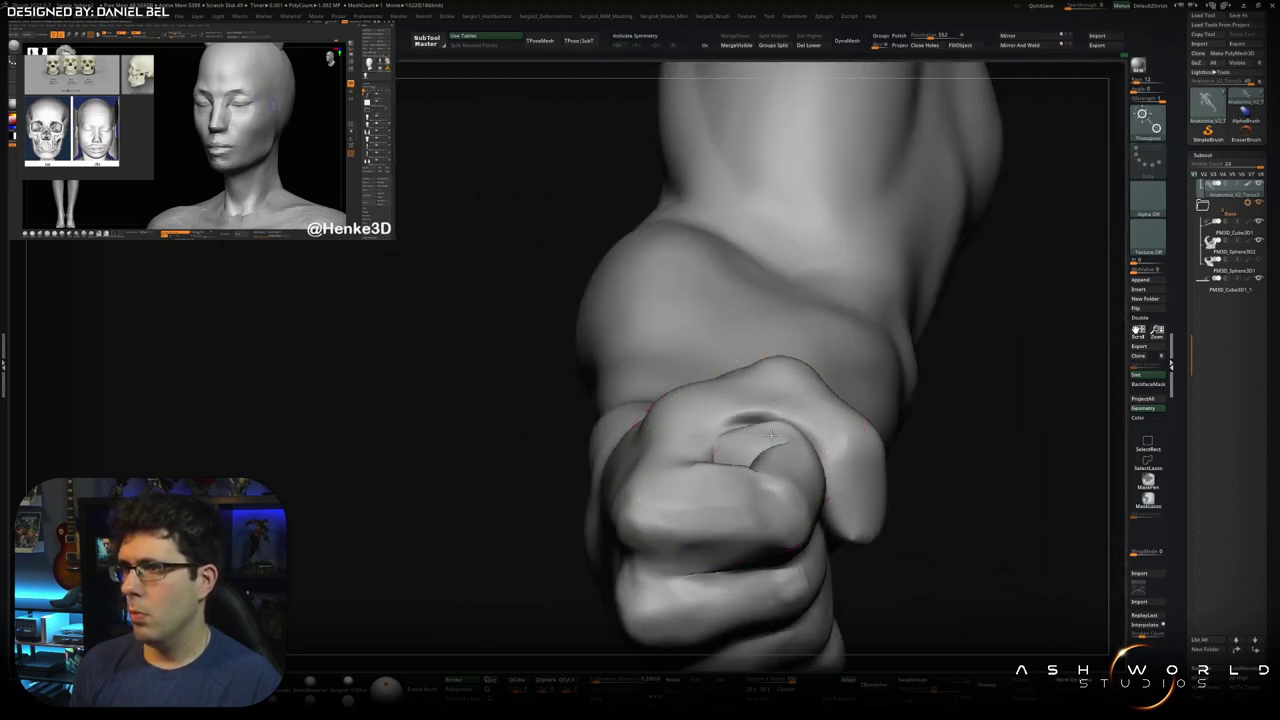
Mask everything but the thumb, blur the mask three times, and reshape the thumb with Move
{"action": "left_click", "coordinate": [740, 456], "text": "ctrl"}
{"action": "left_click", "coordinate": [765, 460], "text": "ctrl"}
{"action": "left_click", "coordinate": [770, 460], "text": "ctrl"}
{"action": "left_click", "coordinate": [775, 460], "text": "ctrl"}
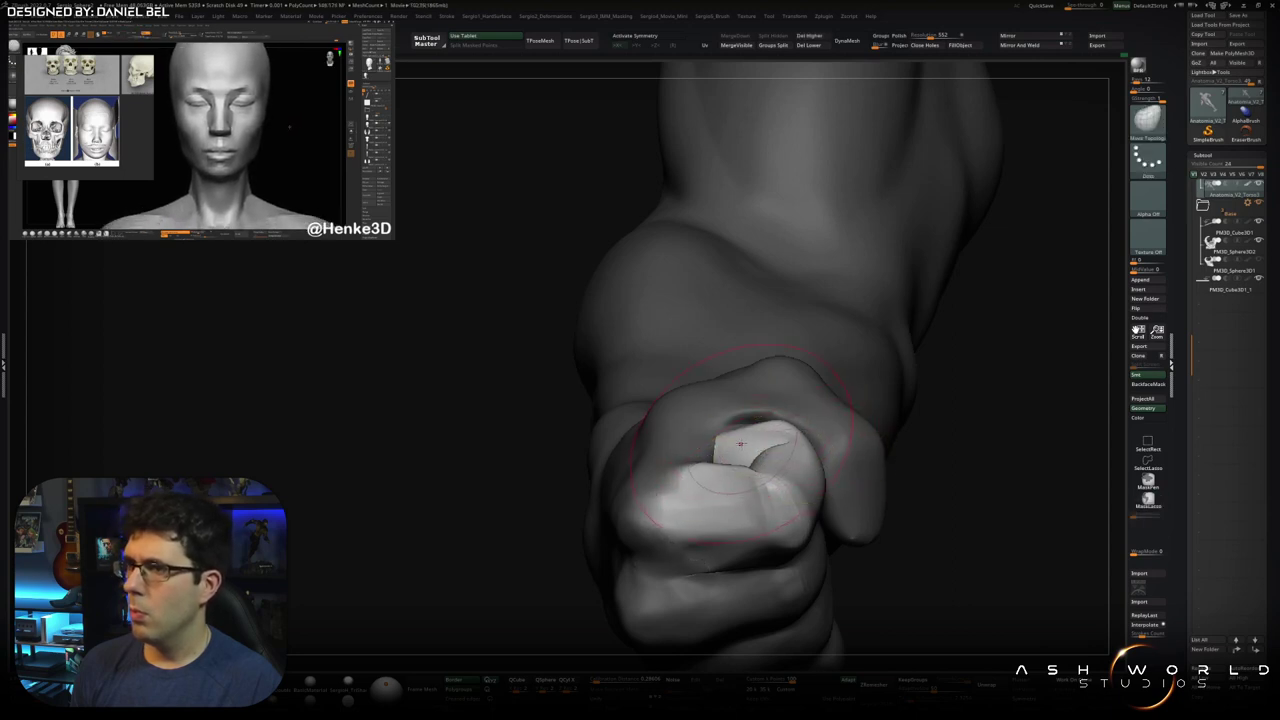
{"action": "mouse_move", "coordinate": [708, 423]}
{"action": "right_mouse_down"}
{"action": "mouse_move", "coordinate": [792, 456]}
{"action": "mouse_move", "coordinate": [773, 363]}
{"action": "mouse_move", "coordinate": [802, 466]}
{"action": "mouse_move", "coordinate": [840, 452]}
{"action": "mouse_move", "coordinate": [784, 491]}
{"action": "mouse_move", "coordinate": [782, 414]}
{"action": "mouse_move", "coordinate": [765, 462]}
{"action": "mouse_move", "coordinate": [747, 466]}
{"action": "mouse_move", "coordinate": [760, 440]}
{"action": "mouse_move", "coordinate": [730, 475]}
{"action": "mouse_move", "coordinate": [740, 468]}
{"action": "right_mouse_up"}
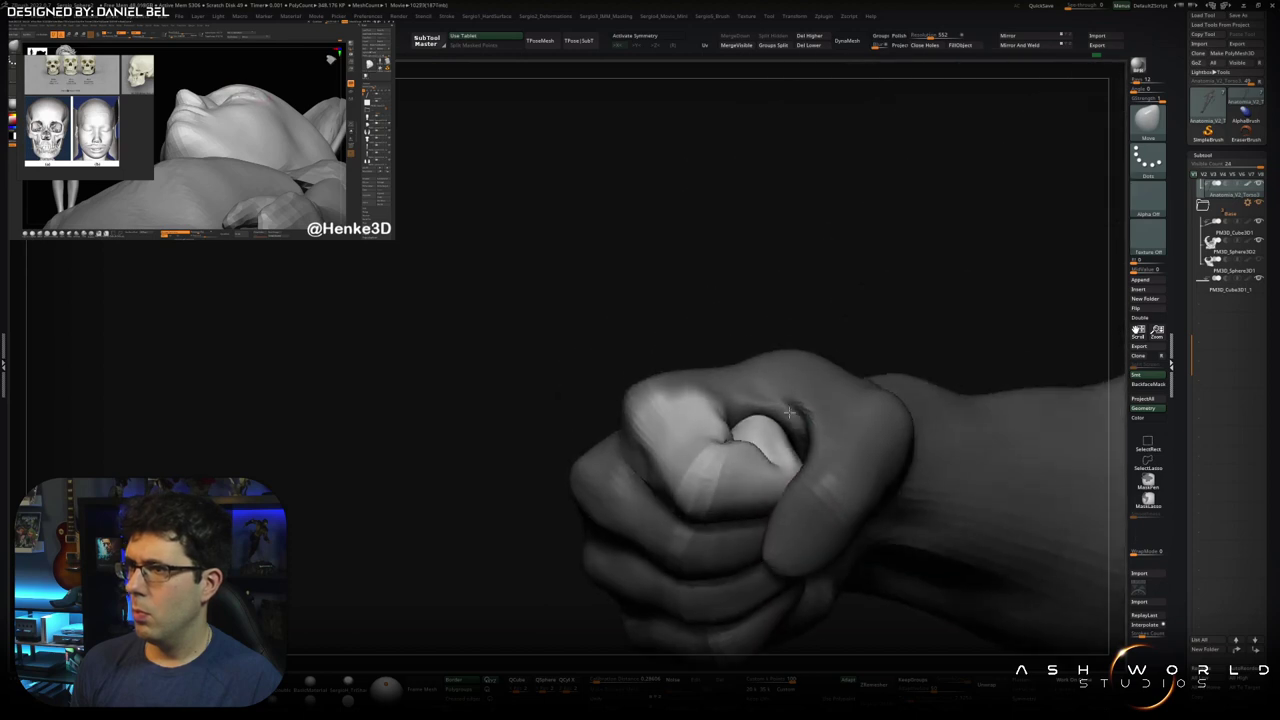
Isolate a small fist polygroup with the arm hidden, and turn it to inspect
{"action": "left_click", "coordinate": [771, 486], "text": "ctrl+shift"}
{"action": "left_click_drag", "start_coordinate": [765, 487], "coordinate": [843, 521]}
{"action": "mouse_move", "coordinate": [789, 555]}
{"action": "left_mouse_down"}
{"action": "mouse_move", "coordinate": [868, 543]}
{"action": "mouse_move", "coordinate": [800, 461]}
{"action": "mouse_move", "coordinate": [862, 478]}
{"action": "mouse_move", "coordinate": [860, 517]}
{"action": "mouse_move", "coordinate": [836, 498]}
{"action": "mouse_move", "coordinate": [814, 514]}
{"action": "mouse_move", "coordinate": [807, 444]}
{"action": "mouse_move", "coordinate": [823, 426]}
{"action": "mouse_move", "coordinate": [820, 437]}
{"action": "left_mouse_up"}
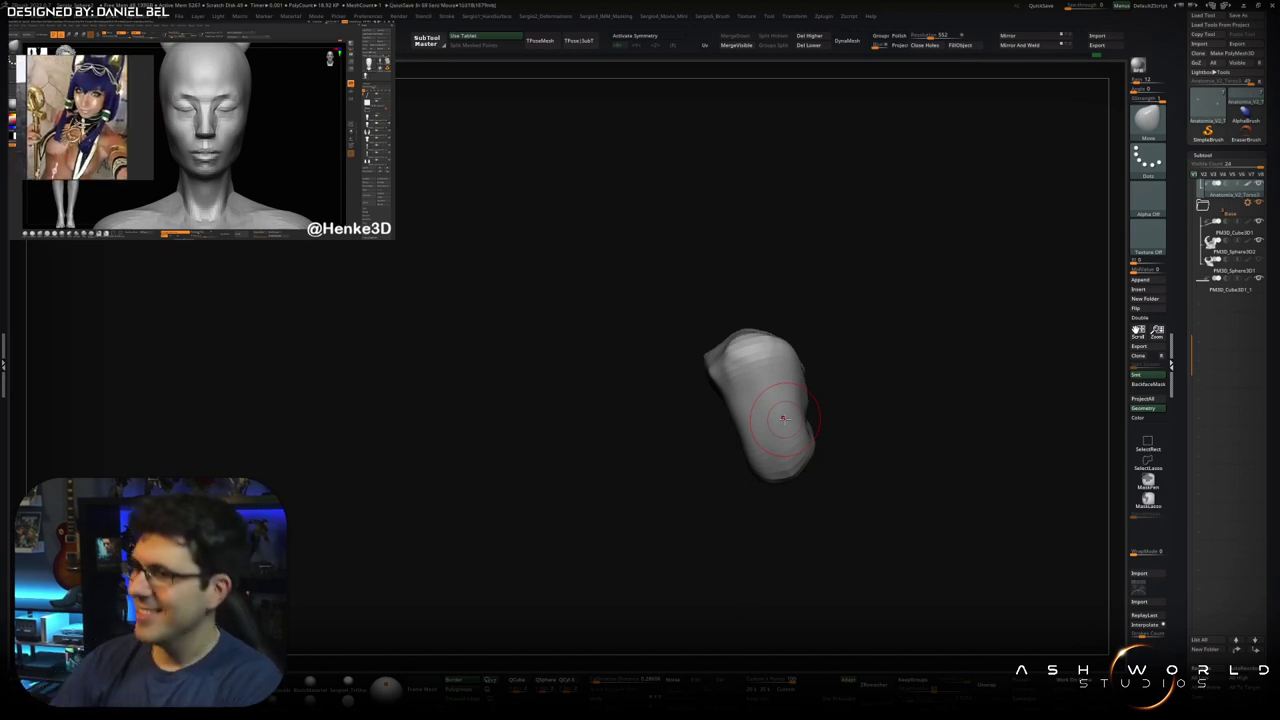
Refine the knuckles and back of the hand with the Standard, Smooth and DamStandard brushes
{"action": "mouse_move", "coordinate": [930, 328]}
{"action": "left_mouse_down"}
{"action": "mouse_move", "coordinate": [923, 474]}
{"action": "mouse_move", "coordinate": [903, 500]}
{"action": "left_mouse_up"}
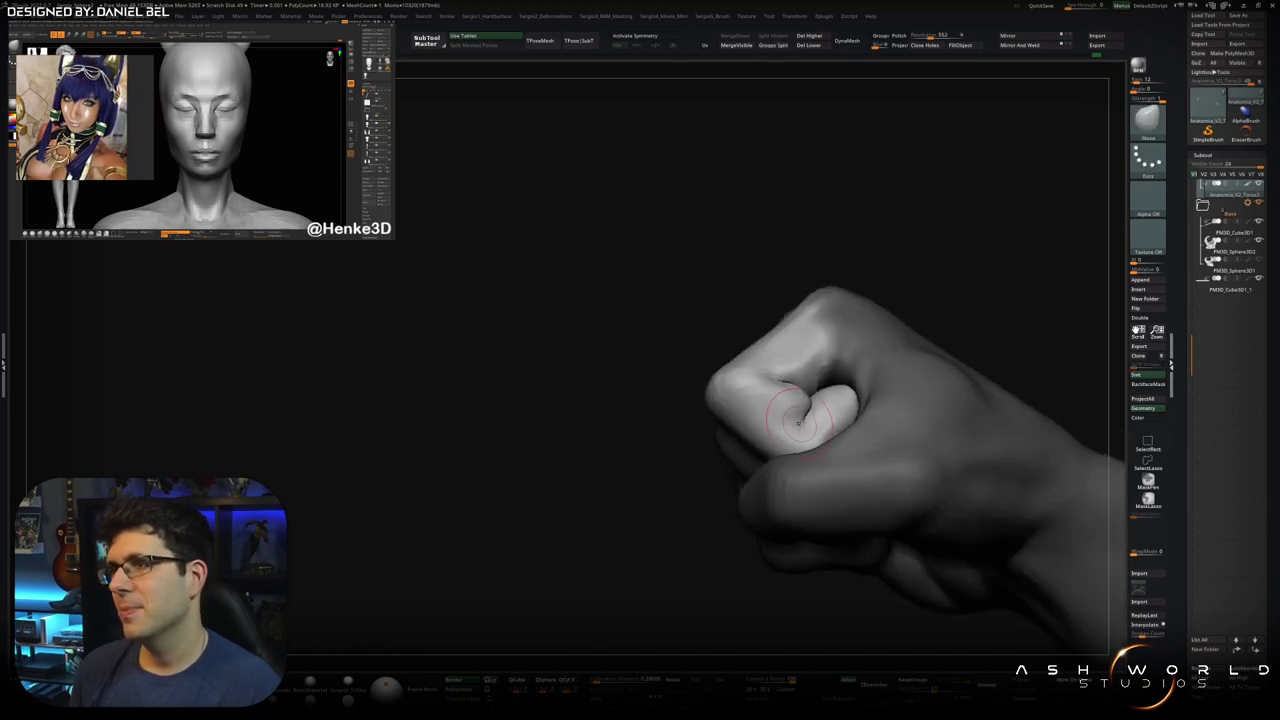
{"action": "mouse_move", "coordinate": [810, 430]}
{"action": "left_mouse_down"}
{"action": "mouse_move", "coordinate": [835, 471]}
{"action": "mouse_move", "coordinate": [808, 554]}
{"action": "mouse_move", "coordinate": [803, 466]}
{"action": "mouse_move", "coordinate": [790, 540]}
{"action": "mouse_move", "coordinate": [829, 429]}
{"action": "mouse_move", "coordinate": [815, 400]}
{"action": "mouse_move", "coordinate": [835, 395]}
{"action": "left_mouse_up"}
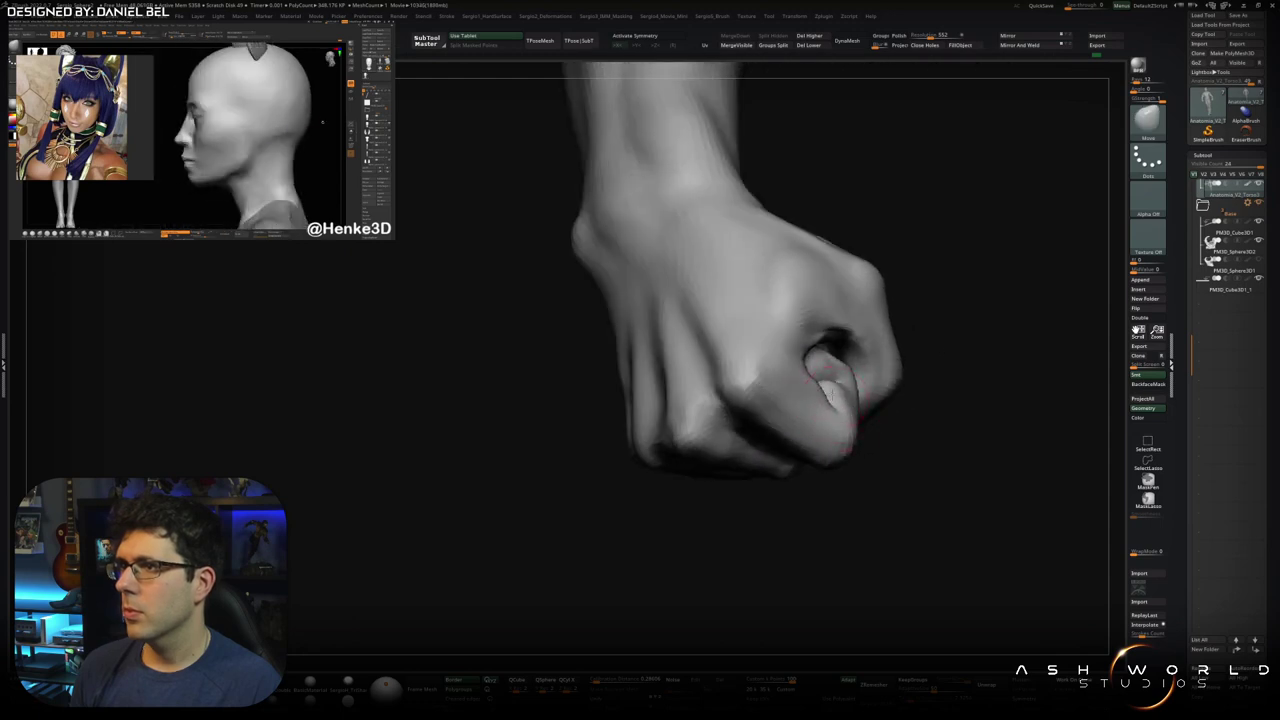
{"action": "mouse_move", "coordinate": [832, 404]}
{"action": "left_mouse_down"}
{"action": "mouse_move", "coordinate": [844, 408]}
{"action": "mouse_move", "coordinate": [815, 362]}
{"action": "left_mouse_up"}
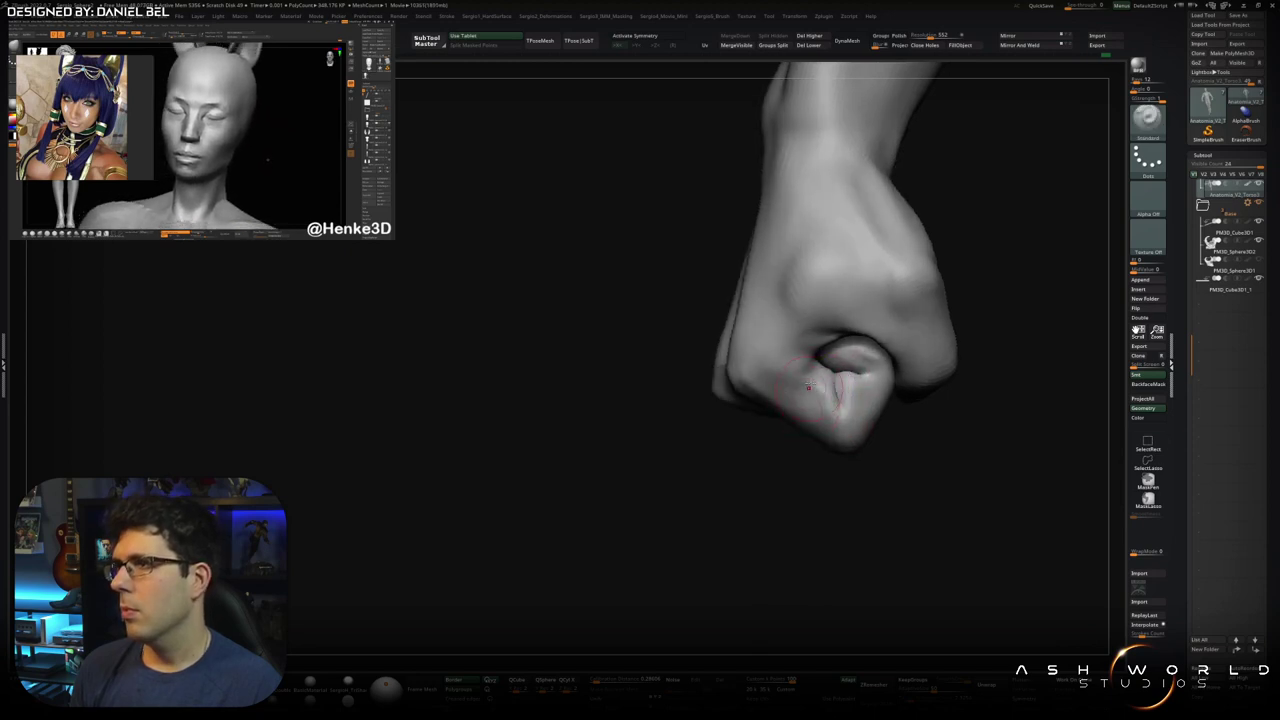
{"action": "right_click_drag", "start_coordinate": [810, 393], "coordinate": [822, 328]}
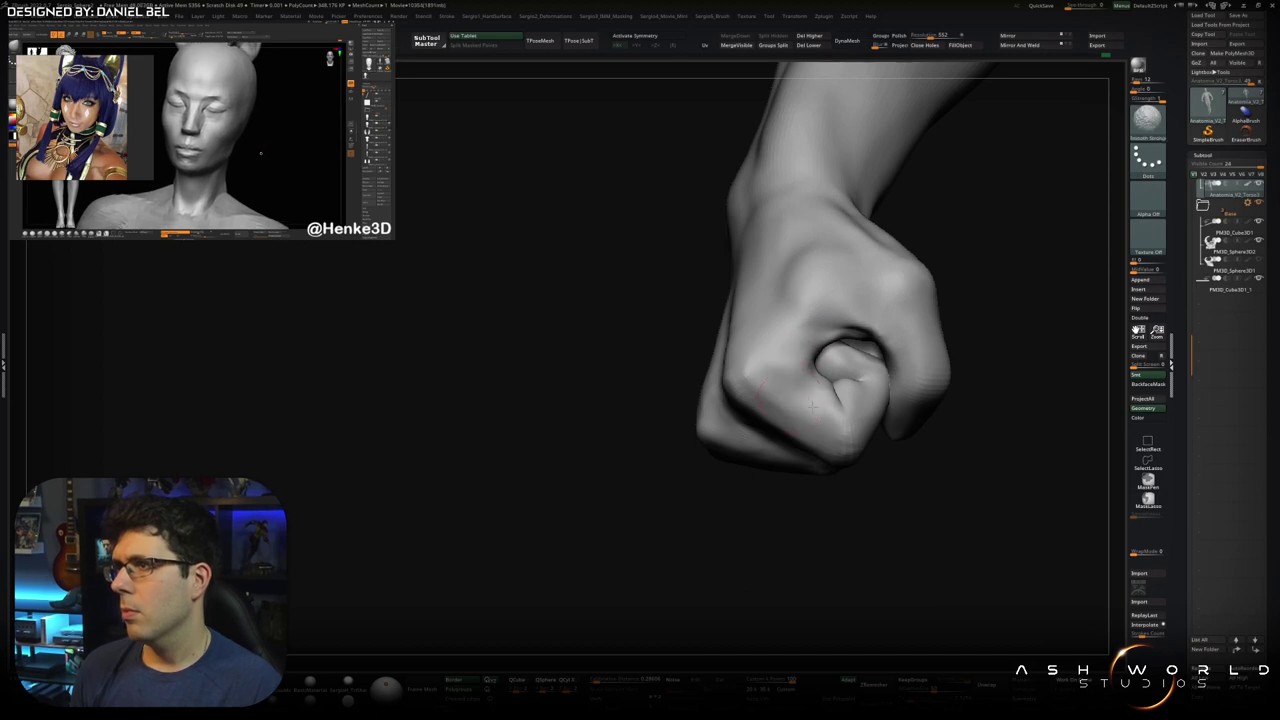
{"action": "mouse_move", "coordinate": [812, 404]}
{"action": "right_mouse_down"}
{"action": "mouse_move", "coordinate": [885, 382]}
{"action": "mouse_move", "coordinate": [857, 330]}
{"action": "right_mouse_up"}
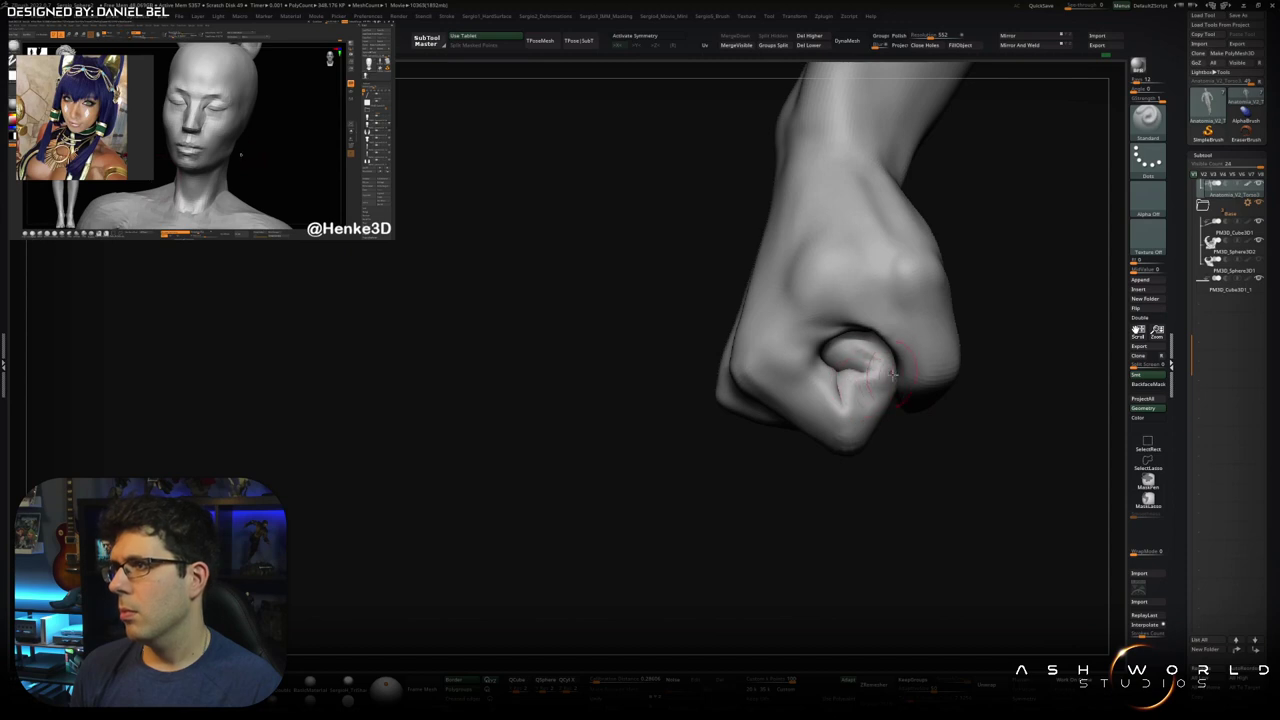
{"action": "right_click_drag", "start_coordinate": [893, 374], "coordinate": [837, 452]}
{"action": "mouse_move", "coordinate": [828, 500]}
{"action": "right_mouse_down"}
{"action": "mouse_move", "coordinate": [771, 555]}
{"action": "mouse_move", "coordinate": [826, 525]}
{"action": "mouse_move", "coordinate": [818, 535]}
{"action": "mouse_move", "coordinate": [802, 523]}
{"action": "mouse_move", "coordinate": [802, 499]}
{"action": "mouse_move", "coordinate": [810, 530]}
{"action": "mouse_move", "coordinate": [816, 516]}
{"action": "mouse_move", "coordinate": [800, 566]}
{"action": "mouse_move", "coordinate": [780, 500]}
{"action": "mouse_move", "coordinate": [727, 527]}
{"action": "mouse_move", "coordinate": [732, 511]}
{"action": "right_mouse_up"}
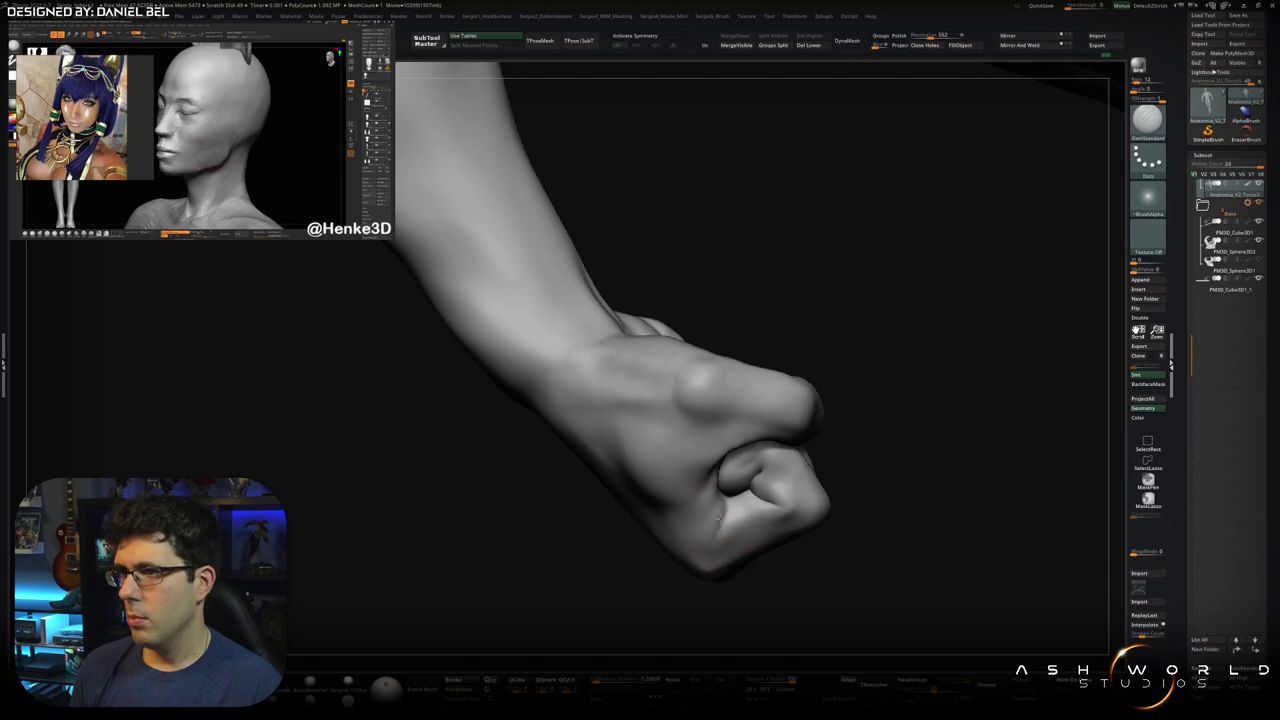
Isolate a shell-like polygroup of the hand and turn it to face the view
{"action": "right_click_drag", "start_coordinate": [707, 532], "coordinate": [714, 518]}
{"action": "left_click", "coordinate": [717, 512], "text": "ctrl+shift"}
{"action": "right_click_drag", "start_coordinate": [722, 474], "coordinate": [722, 544]}
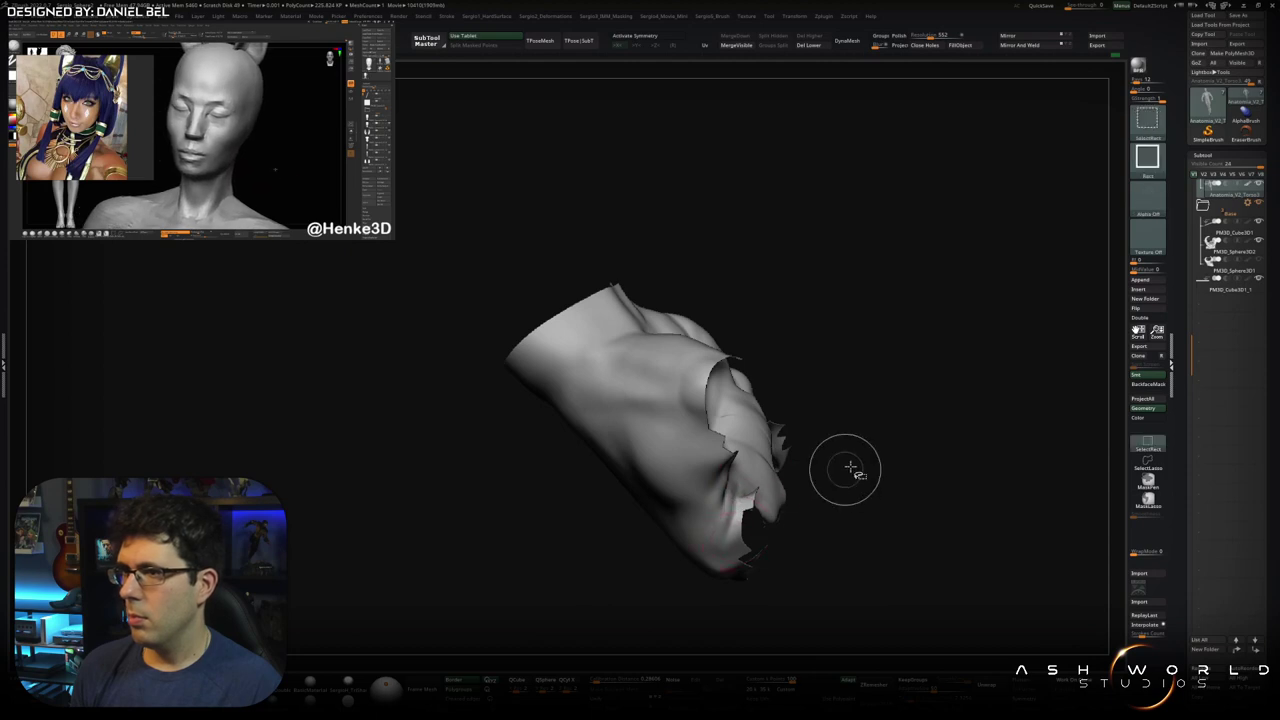
Carve sharper creases around the thumb and fingers with DamStandard, toggling the shell piece's isolation
{"action": "left_click", "coordinate": [848, 468], "text": "ctrl+shift"}
{"action": "mouse_move", "coordinate": [848, 468]}
{"action": "right_mouse_down"}
{"action": "mouse_move", "coordinate": [743, 545]}
{"action": "mouse_move", "coordinate": [742, 590]}
{"action": "mouse_move", "coordinate": [730, 548]}
{"action": "right_mouse_up"}
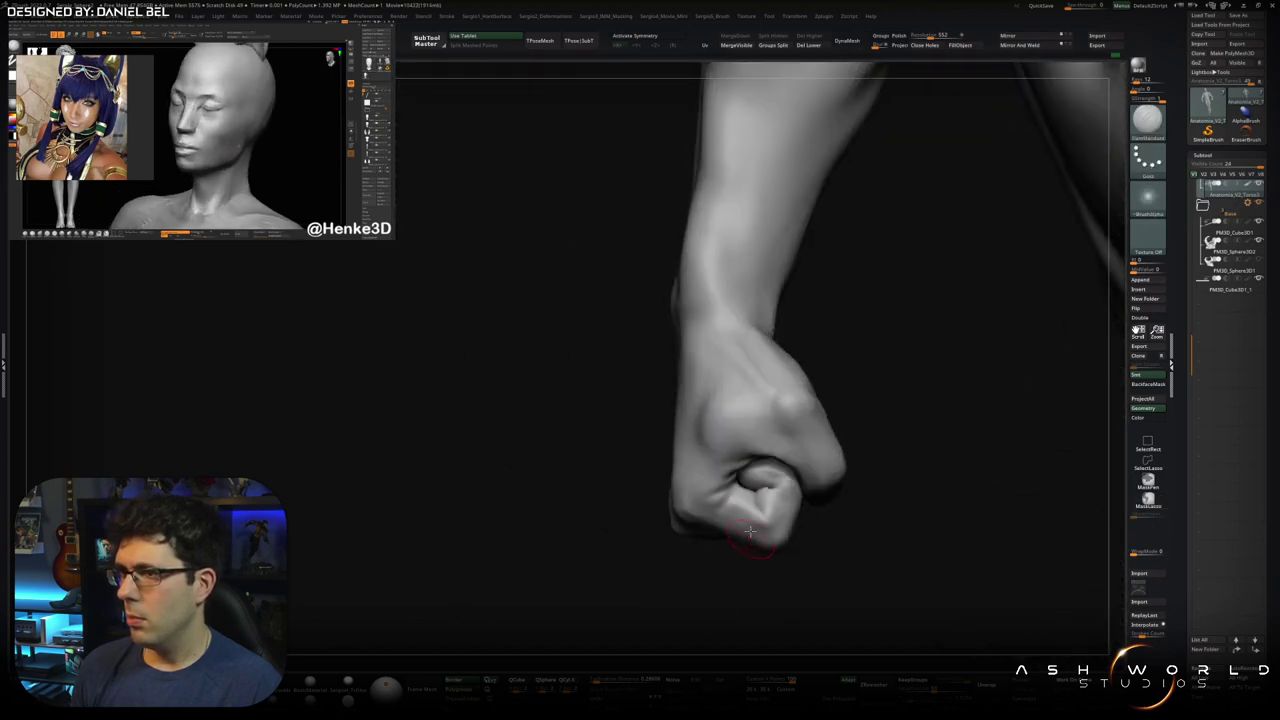
{"action": "left_click", "coordinate": [730, 548], "text": "ctrl+shift"}
{"action": "right_click_drag", "start_coordinate": [730, 548], "coordinate": [763, 494]}
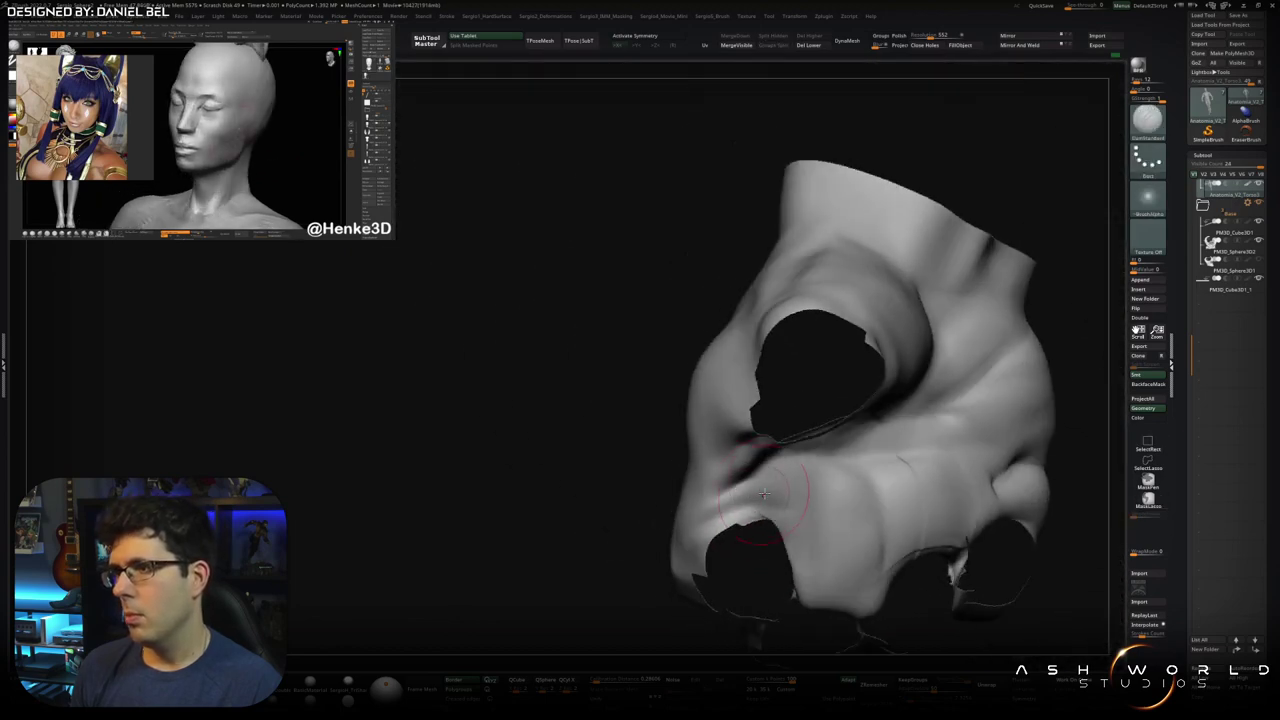
{"action": "mouse_move", "coordinate": [689, 534]}
{"action": "right_mouse_down"}
{"action": "mouse_move", "coordinate": [766, 503]}
{"action": "mouse_move", "coordinate": [733, 486]}
{"action": "right_mouse_up"}
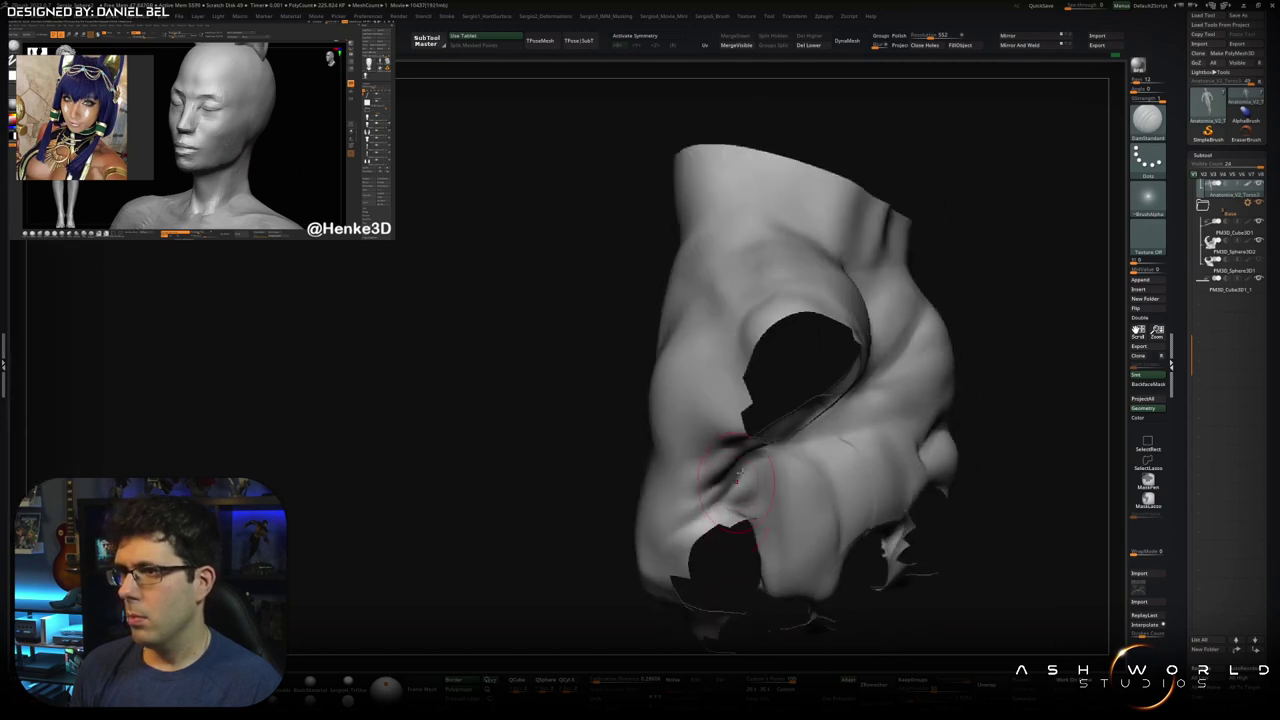
{"action": "mouse_move", "coordinate": [677, 535]}
{"action": "right_mouse_down"}
{"action": "mouse_move", "coordinate": [707, 491]}
{"action": "mouse_move", "coordinate": [680, 516]}
{"action": "mouse_move", "coordinate": [725, 490]}
{"action": "mouse_move", "coordinate": [717, 519]}
{"action": "right_mouse_up"}
Restore the full fist, smooth the creases, and zoom out to the forearm and torso
{"action": "left_click", "coordinate": [740, 540], "text": "ctrl+shift"}
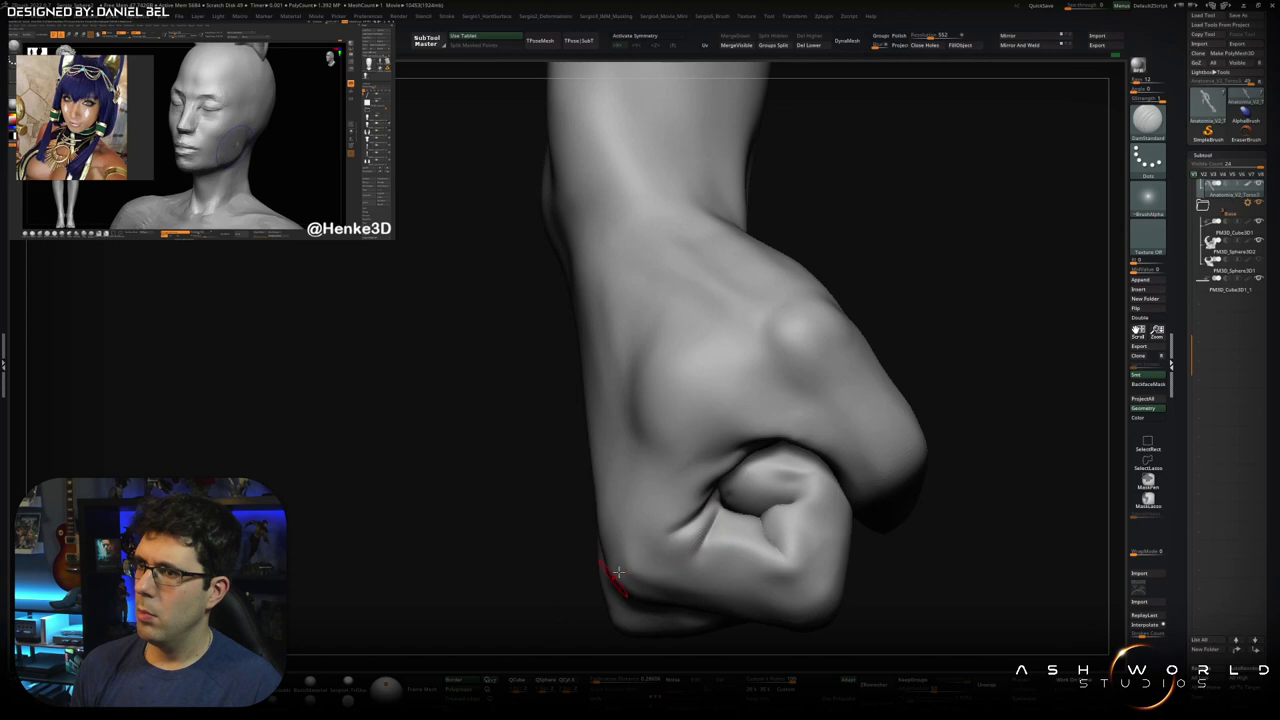
{"action": "right_click_drag", "start_coordinate": [612, 580], "coordinate": [701, 481]}
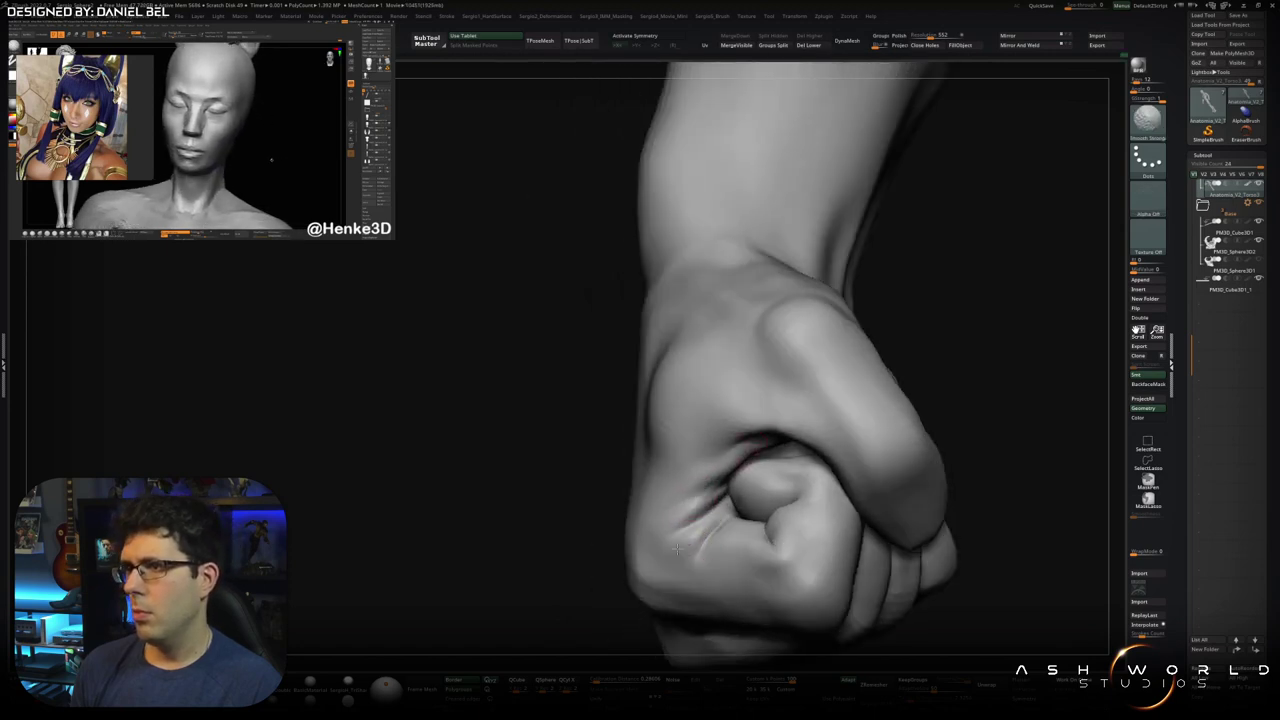
{"action": "right_click_drag", "start_coordinate": [640, 555], "coordinate": [677, 562]}
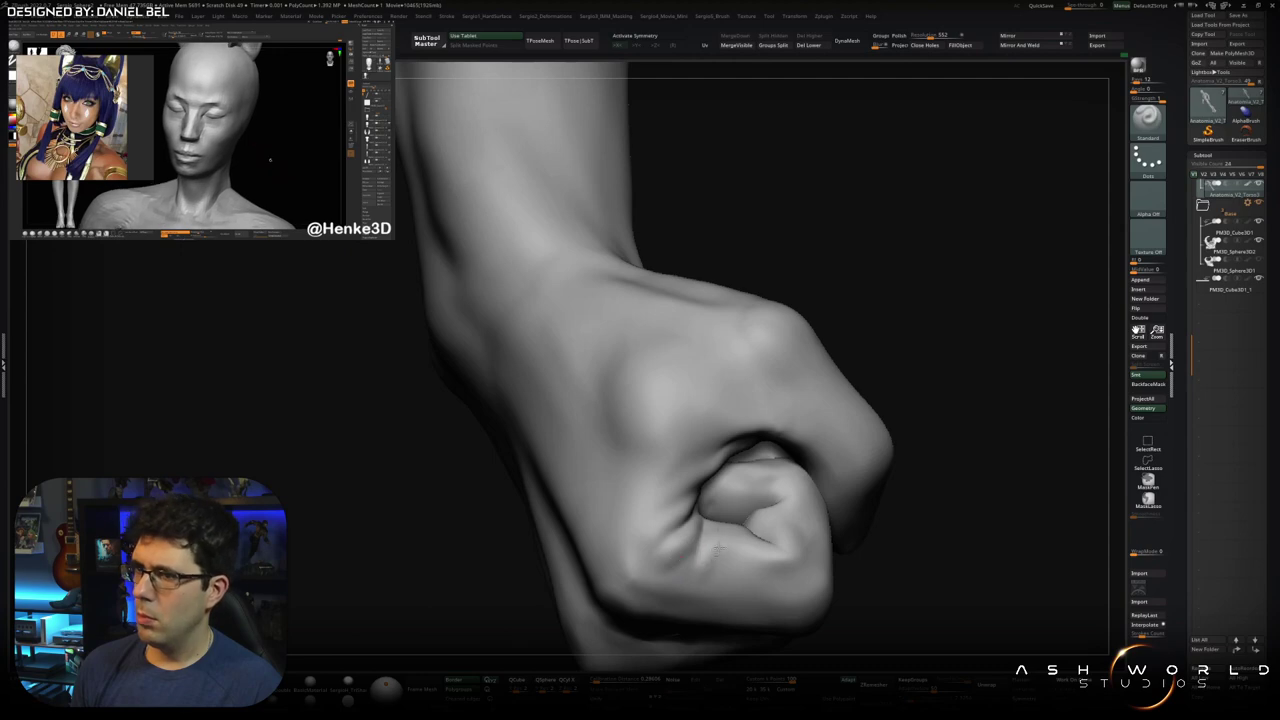
{"action": "mouse_move", "coordinate": [718, 558]}
{"action": "right_mouse_down", "text": "ctrl"}
{"action": "mouse_move", "coordinate": [712, 580]}
{"action": "mouse_move", "coordinate": [740, 600]}
{"action": "mouse_move", "coordinate": [727, 598]}
{"action": "right_mouse_up", "text": "ctrl"}
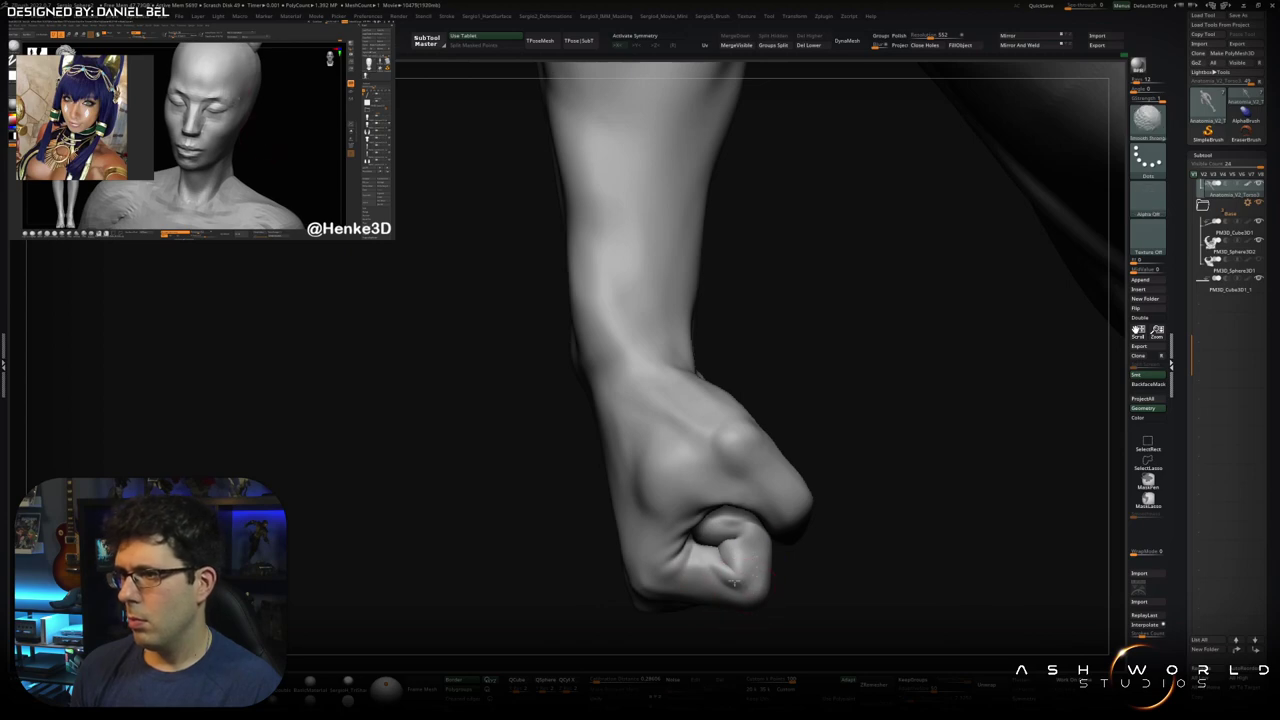
{"action": "mouse_move", "coordinate": [735, 583]}
{"action": "right_mouse_down", "text": "ctrl"}
{"action": "mouse_move", "coordinate": [729, 449]}
{"action": "mouse_move", "coordinate": [743, 589]}
{"action": "mouse_move", "coordinate": [712, 541]}
{"action": "right_mouse_up", "text": "ctrl"}
{"action": "mouse_move", "coordinate": [719, 597]}
{"action": "right_mouse_down", "text": "ctrl"}
{"action": "mouse_move", "coordinate": [750, 440]}
{"action": "mouse_move", "coordinate": [725, 480]}
{"action": "mouse_move", "coordinate": [702, 578]}
{"action": "mouse_move", "coordinate": [729, 478]}
{"action": "right_mouse_up", "text": "ctrl"}
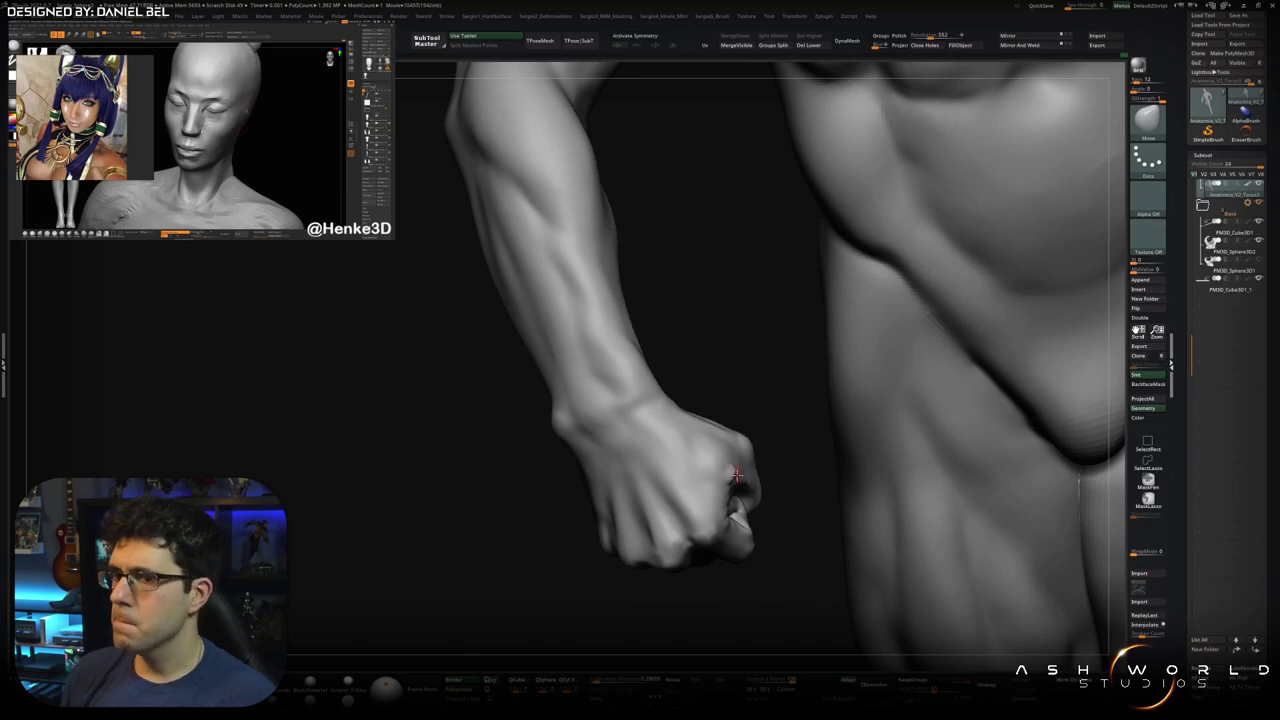
Reshape the fist with Move Topological, stepping down a subdivision level and back up
{"action": "mouse_move", "coordinate": [735, 472]}
{"action": "right_mouse_down"}
{"action": "mouse_move", "coordinate": [732, 440]}
{"action": "mouse_move", "coordinate": [714, 449]}
{"action": "right_mouse_up"}
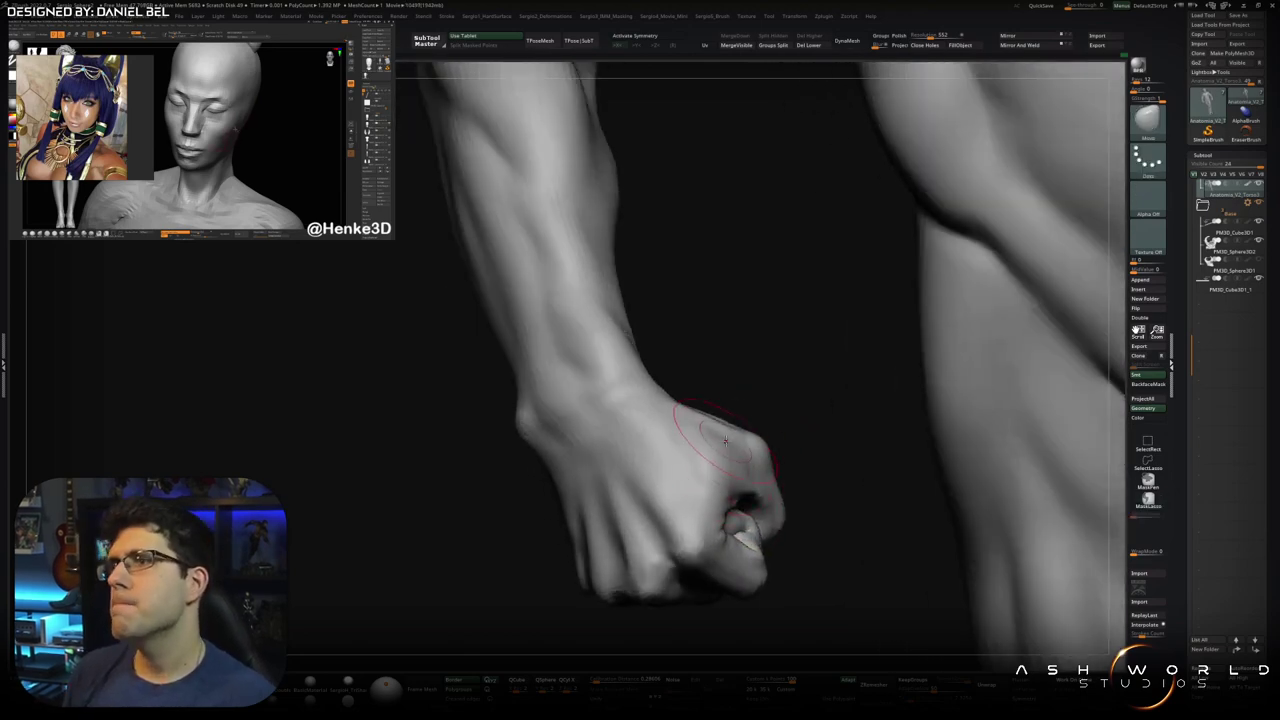
{"action": "right_click_drag", "start_coordinate": [767, 511], "coordinate": [762, 514]}
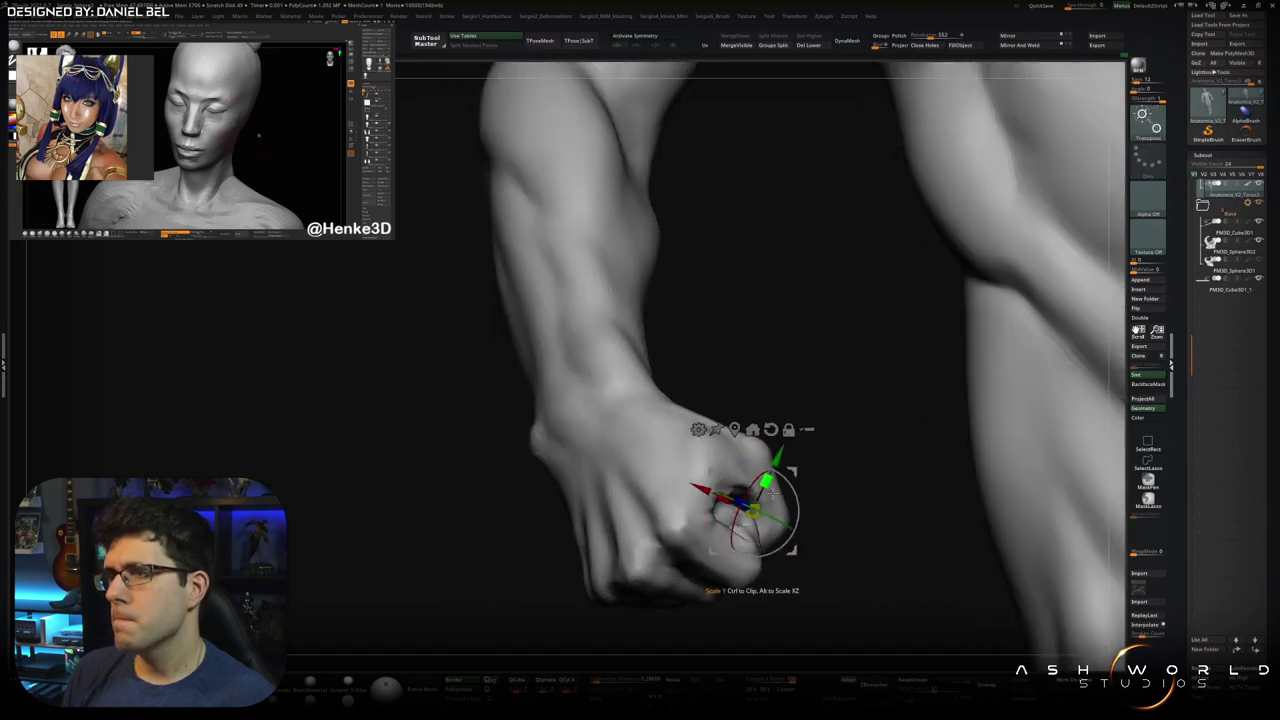
{"action": "key", "text": "q"}
{"action": "key", "text": "shift+d"}
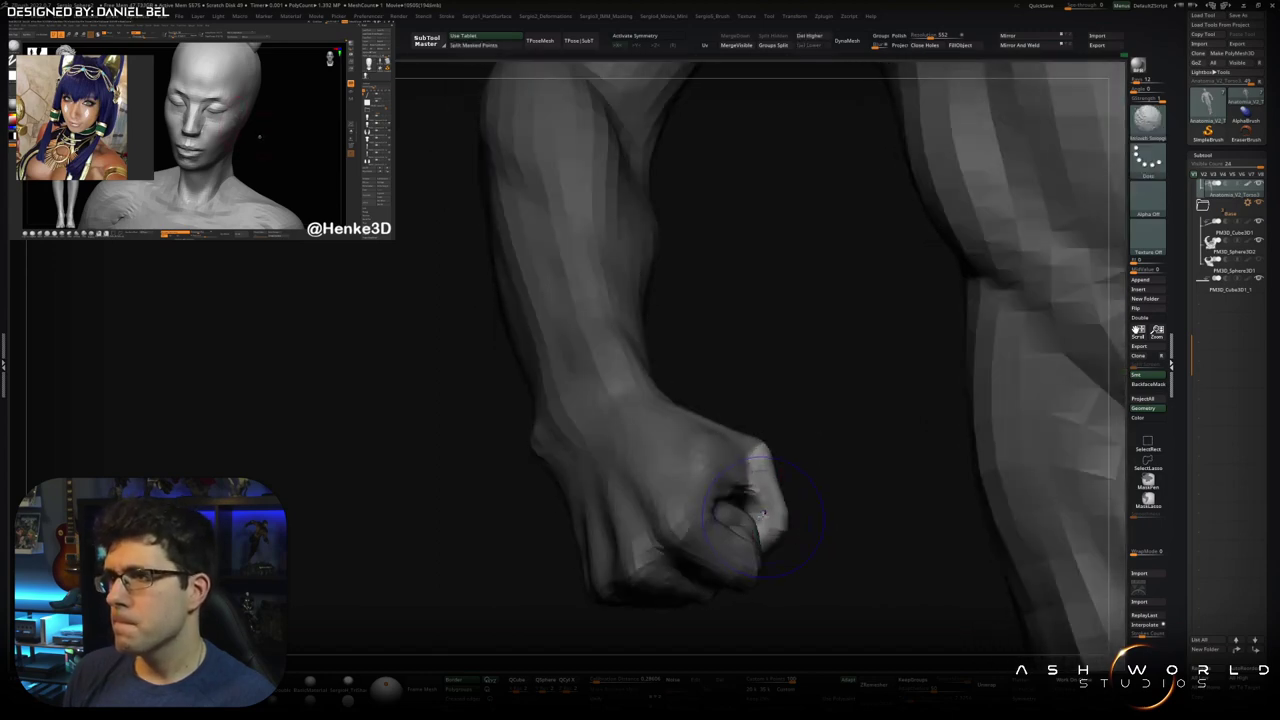
{"action": "key", "text": "d"}
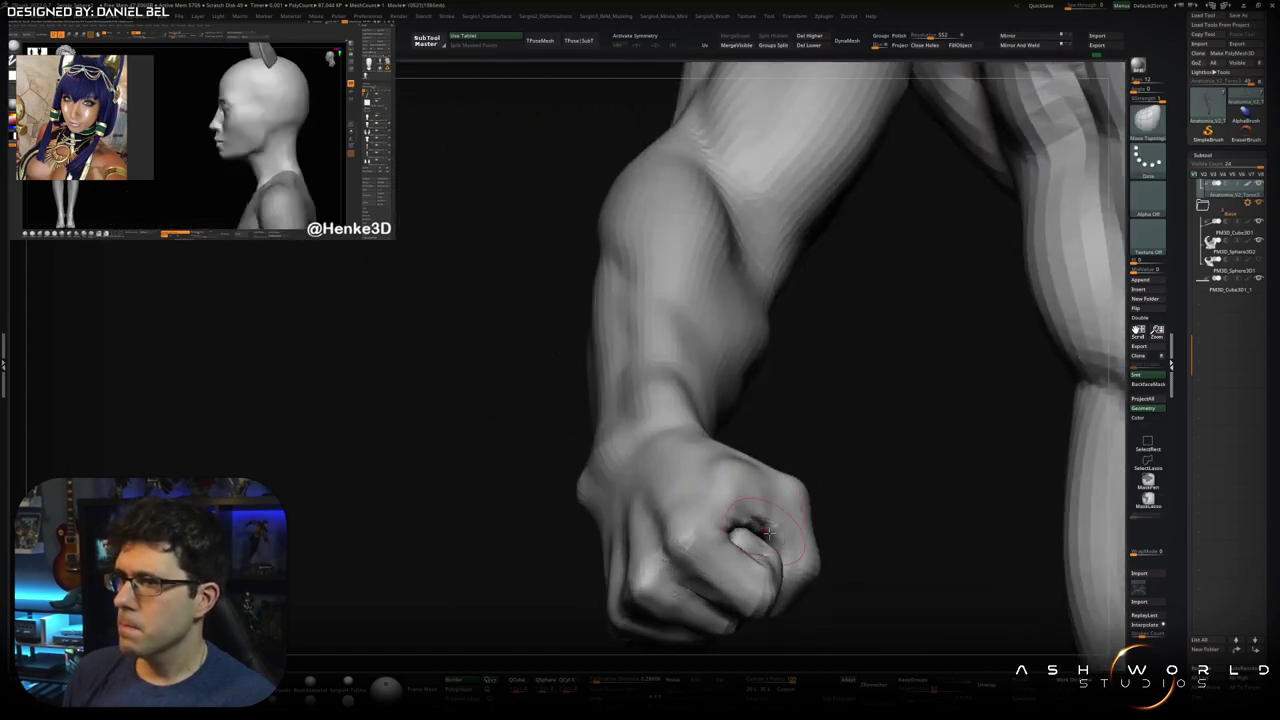
Orbit to a rear three-quarter view and box-select the right forearm to isolate it
{"action": "mouse_move", "coordinate": [768, 540]}
{"action": "right_mouse_down"}
{"action": "mouse_move", "coordinate": [745, 483]}
{"action": "mouse_move", "coordinate": [725, 480]}
{"action": "mouse_move", "coordinate": [712, 453]}
{"action": "mouse_move", "coordinate": [637, 441]}
{"action": "mouse_move", "coordinate": [700, 485]}
{"action": "mouse_move", "coordinate": [740, 491]}
{"action": "mouse_move", "coordinate": [701, 548]}
{"action": "mouse_move", "coordinate": [680, 490]}
{"action": "mouse_move", "coordinate": [692, 390]}
{"action": "mouse_move", "coordinate": [681, 374]}
{"action": "mouse_move", "coordinate": [730, 480]}
{"action": "mouse_move", "coordinate": [770, 520]}
{"action": "mouse_move", "coordinate": [737, 583]}
{"action": "mouse_move", "coordinate": [706, 523]}
{"action": "mouse_move", "coordinate": [777, 506]}
{"action": "mouse_move", "coordinate": [681, 527]}
{"action": "mouse_move", "coordinate": [683, 391]}
{"action": "mouse_move", "coordinate": [751, 486]}
{"action": "mouse_move", "coordinate": [760, 474]}
{"action": "mouse_move", "coordinate": [766, 523]}
{"action": "mouse_move", "coordinate": [751, 466]}
{"action": "mouse_move", "coordinate": [725, 503]}
{"action": "right_mouse_up"}
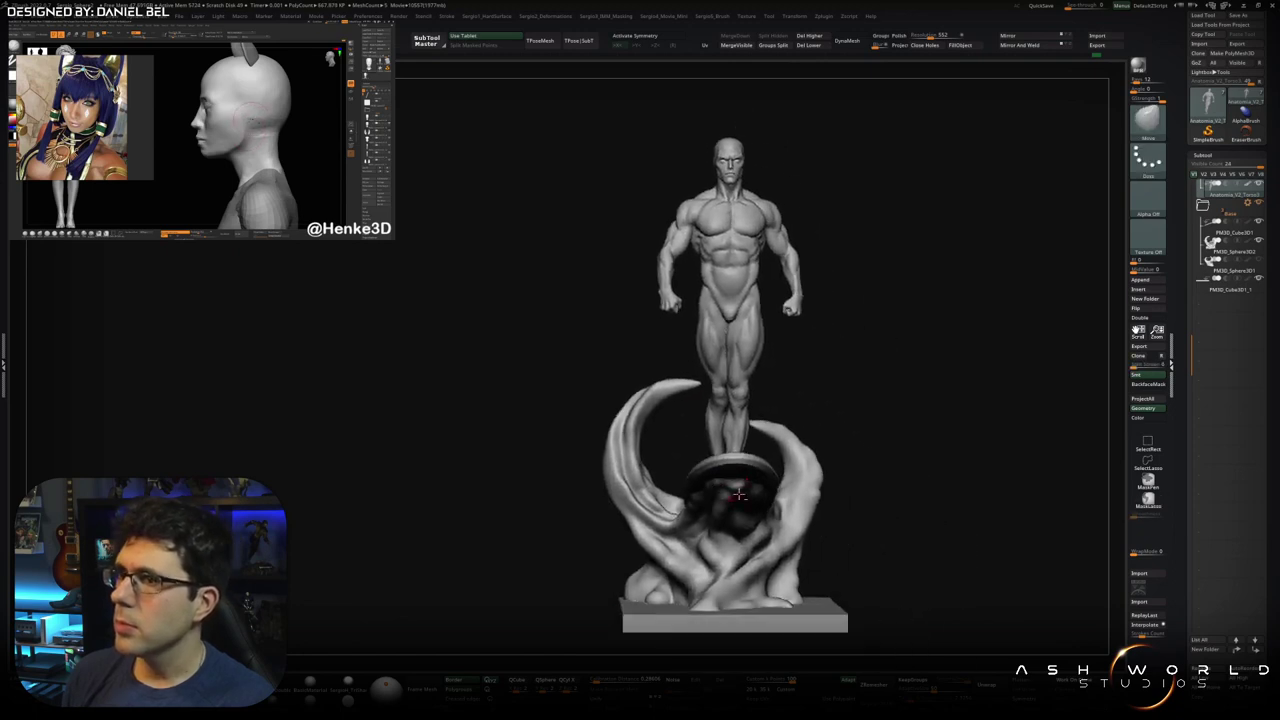
{"action": "mouse_move", "coordinate": [822, 375]}
{"action": "right_mouse_down"}
{"action": "mouse_move", "coordinate": [930, 376]}
{"action": "mouse_move", "coordinate": [830, 275]}
{"action": "mouse_move", "coordinate": [890, 345]}
{"action": "mouse_move", "coordinate": [760, 431]}
{"action": "mouse_move", "coordinate": [745, 390]}
{"action": "mouse_move", "coordinate": [781, 372]}
{"action": "mouse_move", "coordinate": [757, 380]}
{"action": "right_mouse_up"}
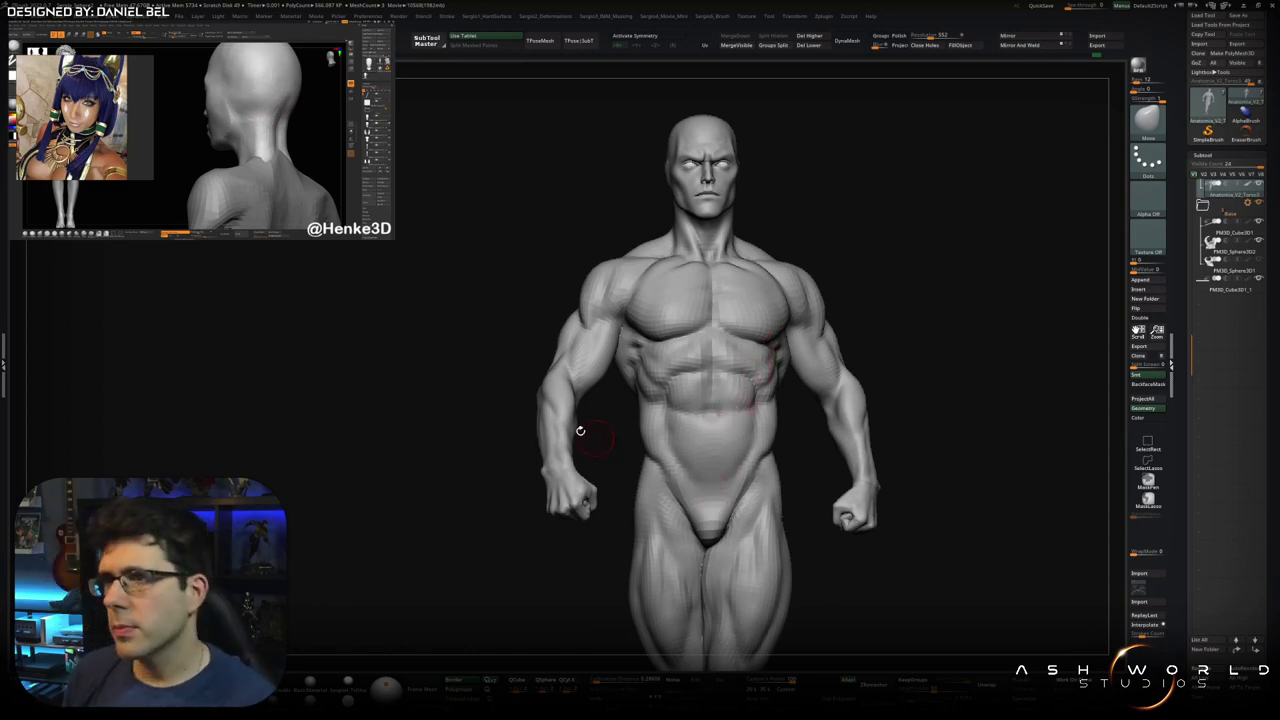
{"action": "right_click_drag", "start_coordinate": [567, 455], "coordinate": [500, 457], "text": "alt"}
{"action": "mouse_move", "coordinate": [454, 357]}
{"action": "left_mouse_down", "text": "ctrl+shift"}
{"action": "mouse_move", "coordinate": [609, 552]}
{"action": "mouse_move", "coordinate": [523, 520]}
{"action": "mouse_move", "coordinate": [584, 449]}
{"action": "mouse_move", "coordinate": [595, 464]}
{"action": "mouse_move", "coordinate": [584, 469]}
{"action": "left_mouse_up", "text": "ctrl+shift"}
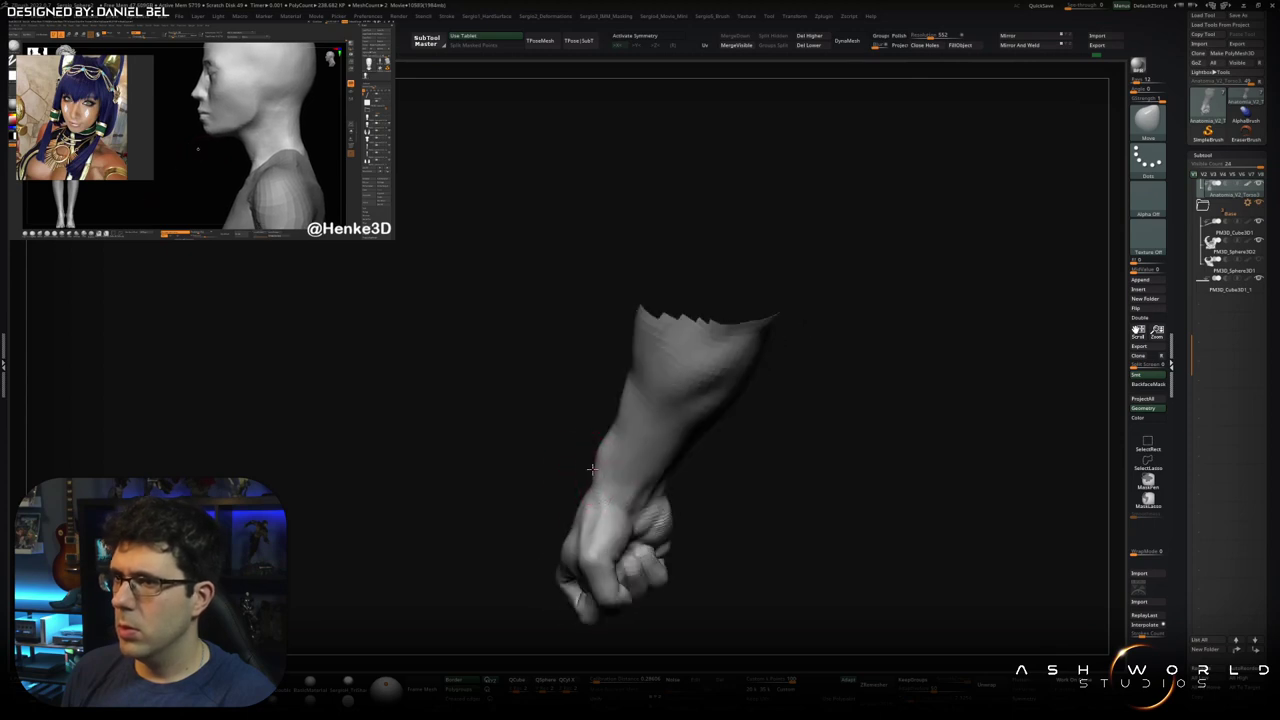
Work the isolated wrist from a new angle, then unhide the whole figure and zoom out
{"action": "right_click_drag", "start_coordinate": [594, 452], "coordinate": [616, 474]}
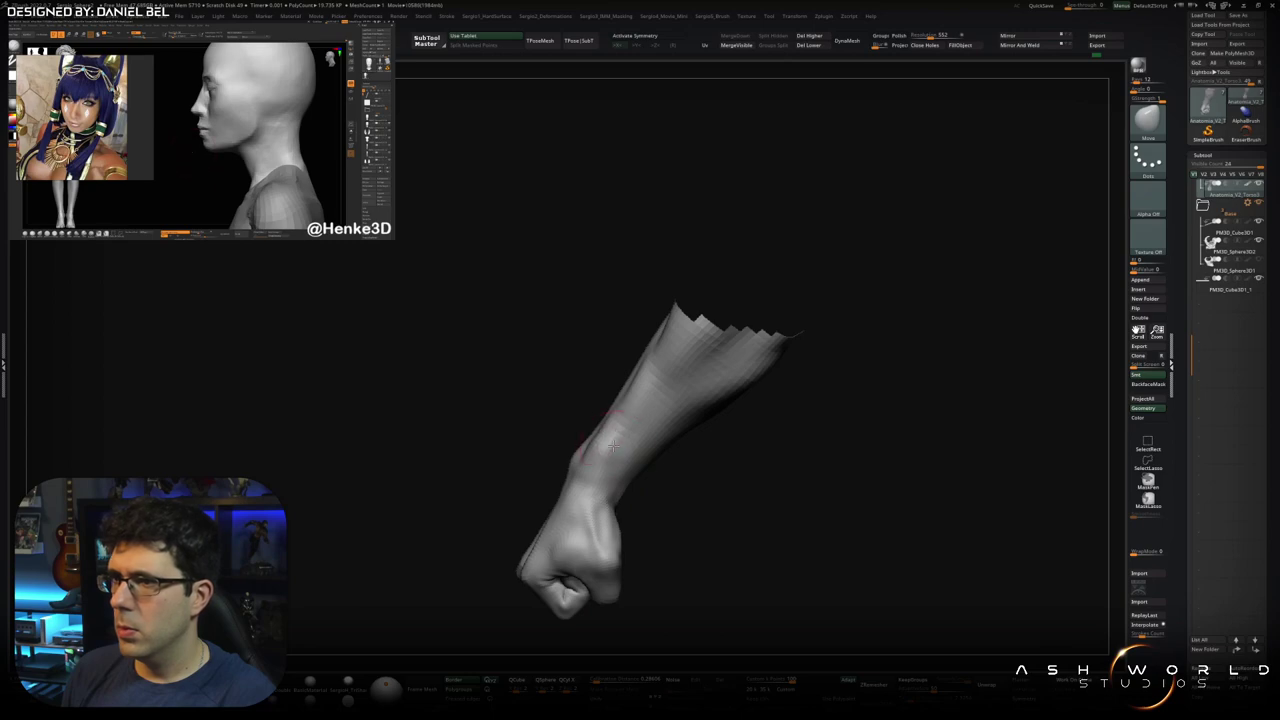
{"action": "left_click", "coordinate": [643, 540], "text": "ctrl+shift"}
{"action": "mouse_move", "coordinate": [643, 551]}
{"action": "right_mouse_down", "text": "alt"}
{"action": "mouse_move", "coordinate": [617, 523]}
{"action": "mouse_move", "coordinate": [597, 446]}
{"action": "mouse_move", "coordinate": [730, 460]}
{"action": "mouse_move", "coordinate": [645, 510]}
{"action": "right_mouse_up", "text": "alt"}
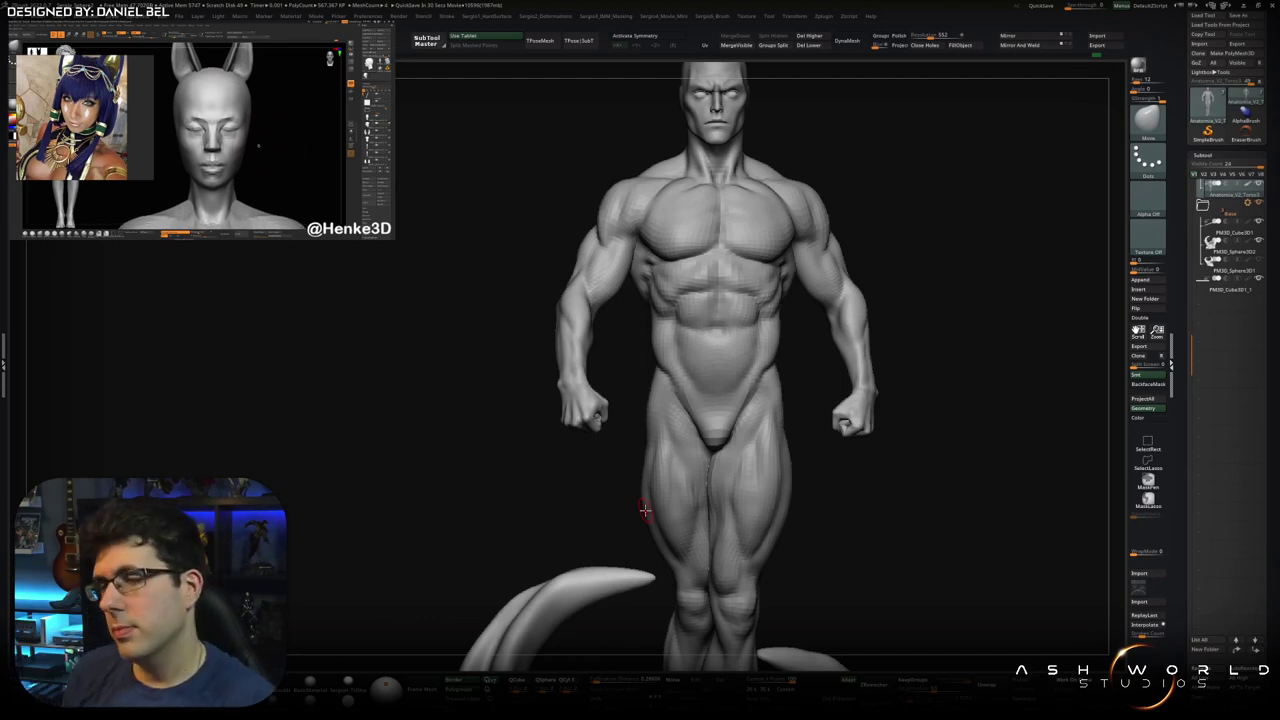
Box-select the other forearm to isolate it and draw a SliceCurve across its knuckles
{"action": "left_click_drag", "start_coordinate": [938, 323], "coordinate": [898, 336]}
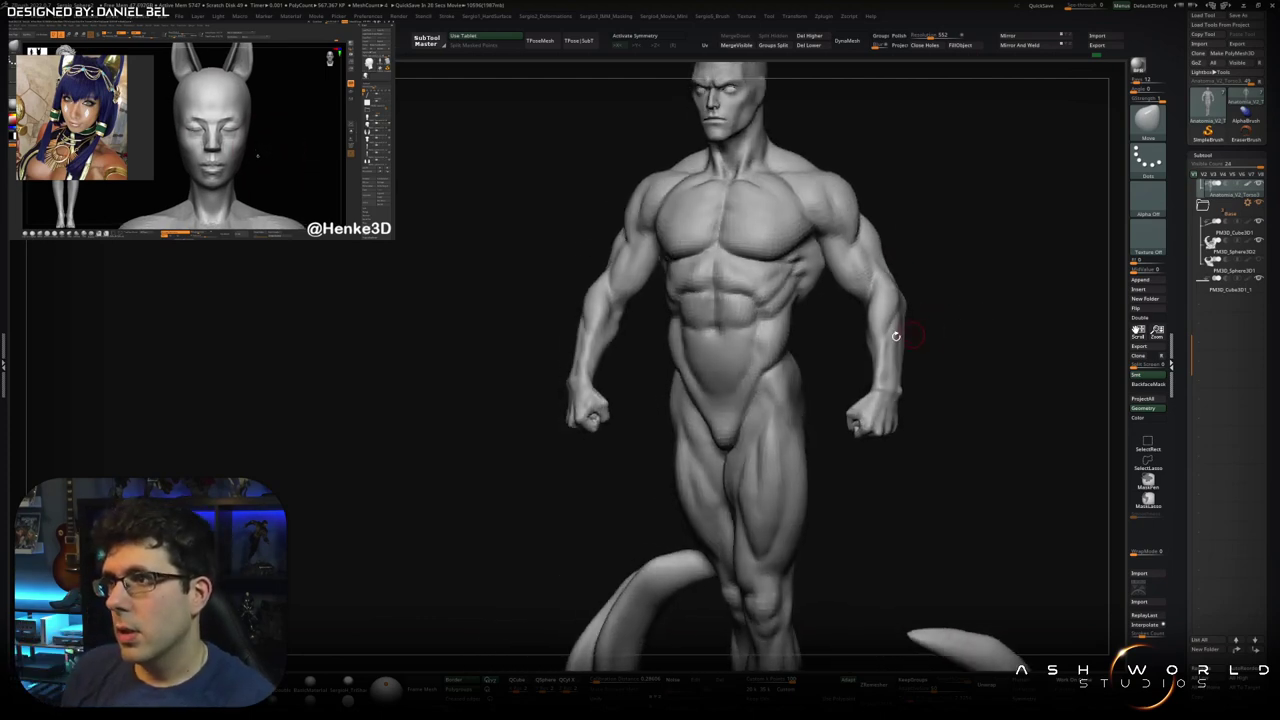
{"action": "left_click_drag", "start_coordinate": [665, 415], "coordinate": [505, 300]}
{"action": "left_click_drag", "start_coordinate": [494, 213], "coordinate": [674, 520], "text": "ctrl+shift"}
{"action": "mouse_move", "coordinate": [603, 443]}
{"action": "left_mouse_down"}
{"action": "mouse_move", "coordinate": [628, 373]}
{"action": "mouse_move", "coordinate": [640, 400]}
{"action": "mouse_move", "coordinate": [623, 428]}
{"action": "left_mouse_up"}
{"action": "mouse_move", "coordinate": [580, 360]}
{"action": "left_mouse_down", "text": "ctrl+shift"}
{"action": "mouse_move", "coordinate": [710, 440]}
{"action": "mouse_move", "coordinate": [640, 420]}
{"action": "mouse_move", "coordinate": [620, 430]}
{"action": "mouse_move", "coordinate": [602, 454]}
{"action": "mouse_move", "coordinate": [626, 485]}
{"action": "mouse_move", "coordinate": [607, 503]}
{"action": "left_mouse_up", "text": "ctrl+shift"}
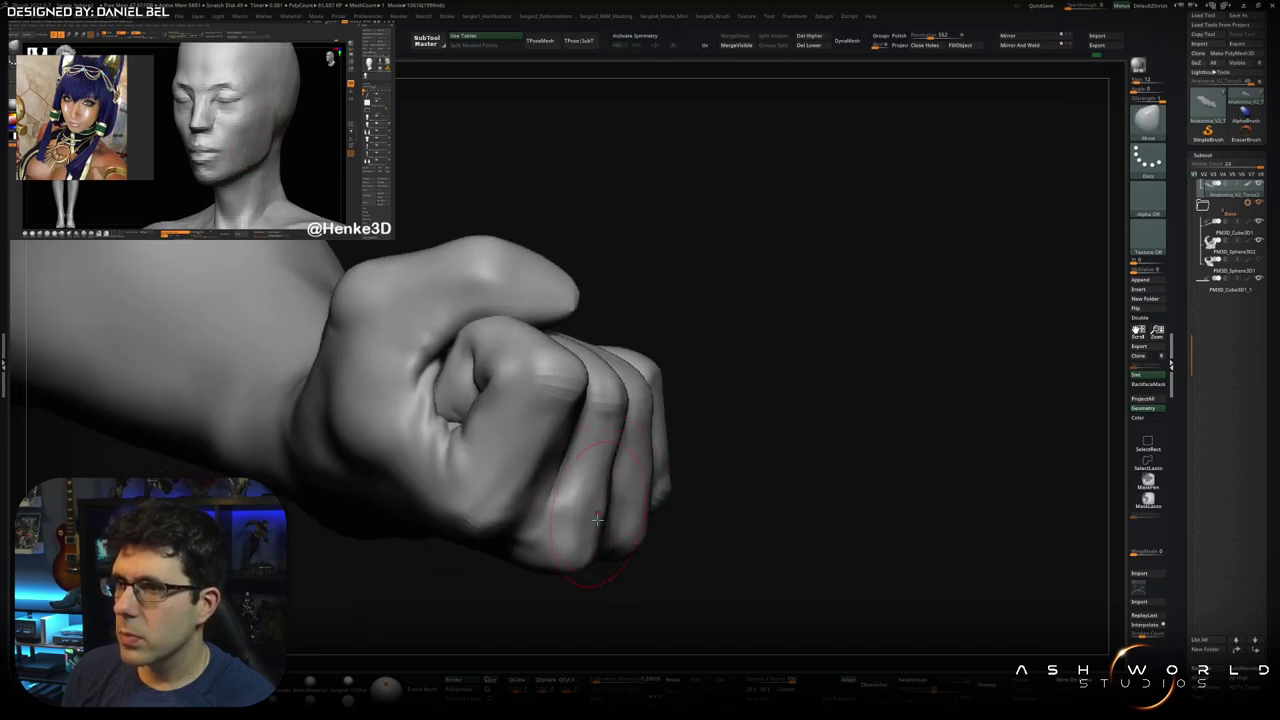
Smooth the knuckle creases on the fist using Smooth Stronger
{"action": "mouse_move", "coordinate": [599, 509]}
{"action": "left_mouse_down"}
{"action": "mouse_move", "coordinate": [585, 474]}
{"action": "mouse_move", "coordinate": [641, 458]}
{"action": "left_mouse_up"}
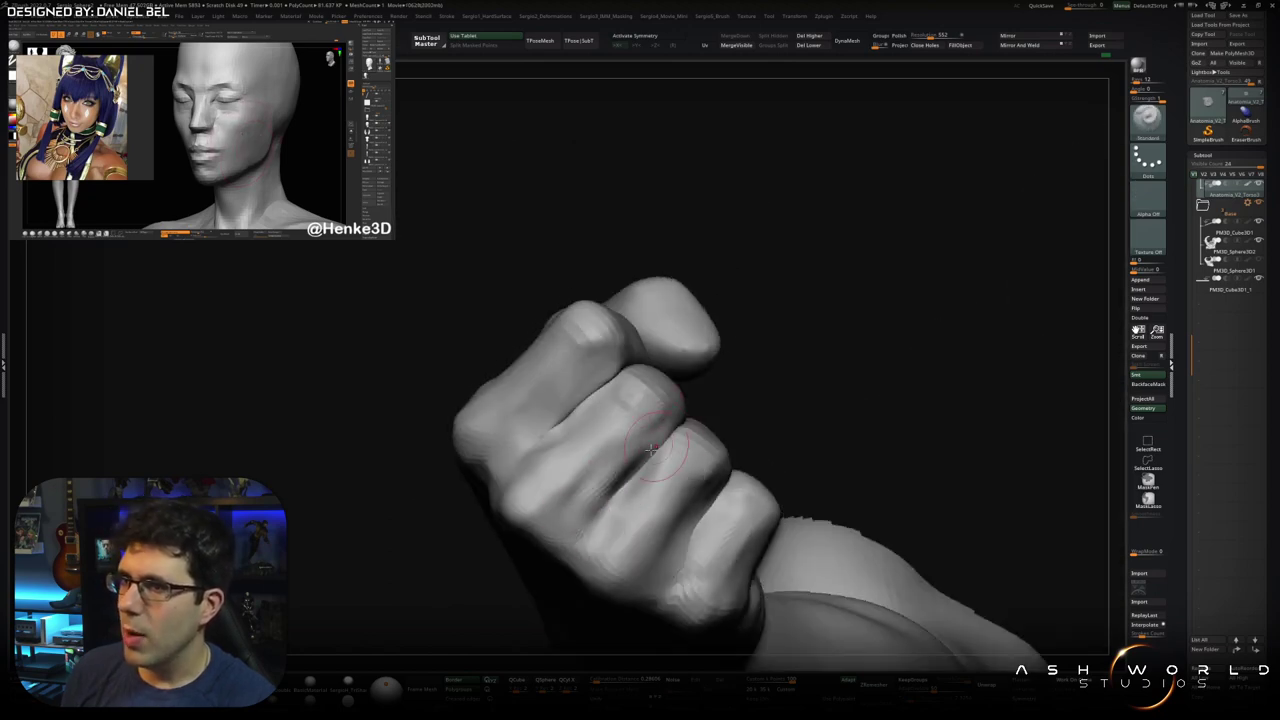
{"action": "left_click_drag", "start_coordinate": [598, 490], "coordinate": [605, 515], "text": "shift"}
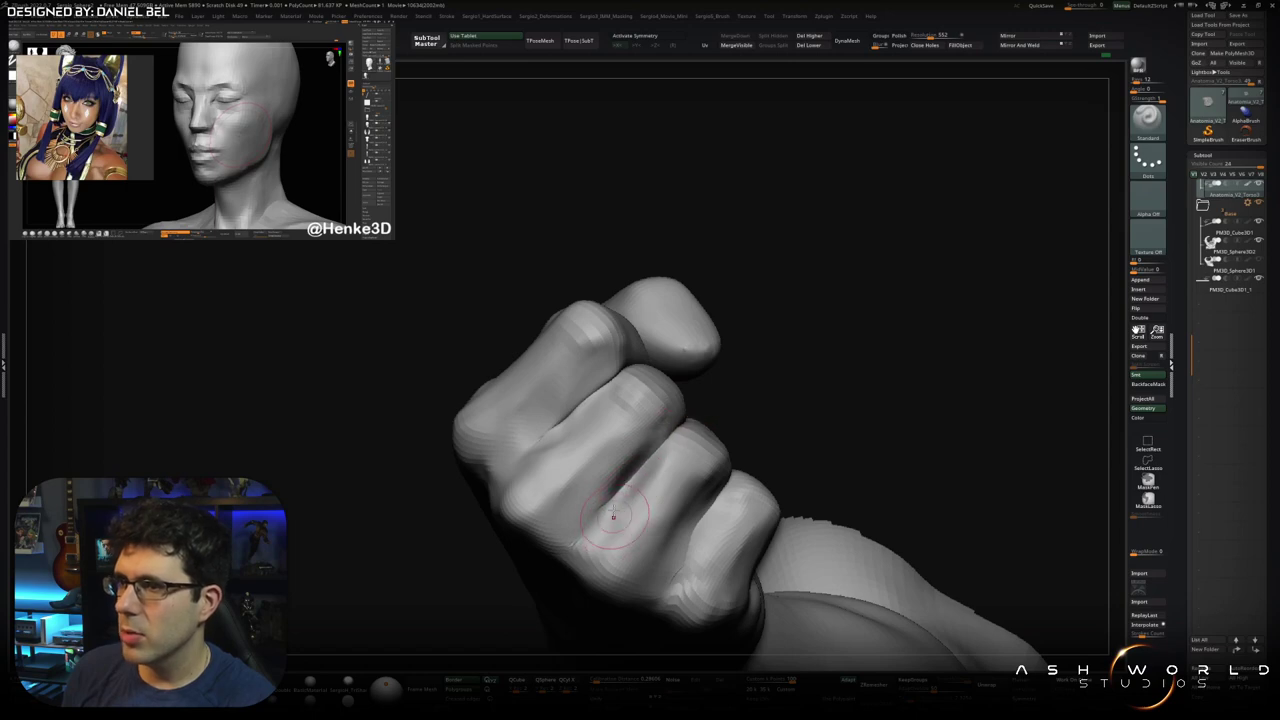
{"action": "left_click_drag", "start_coordinate": [683, 420], "coordinate": [642, 476]}
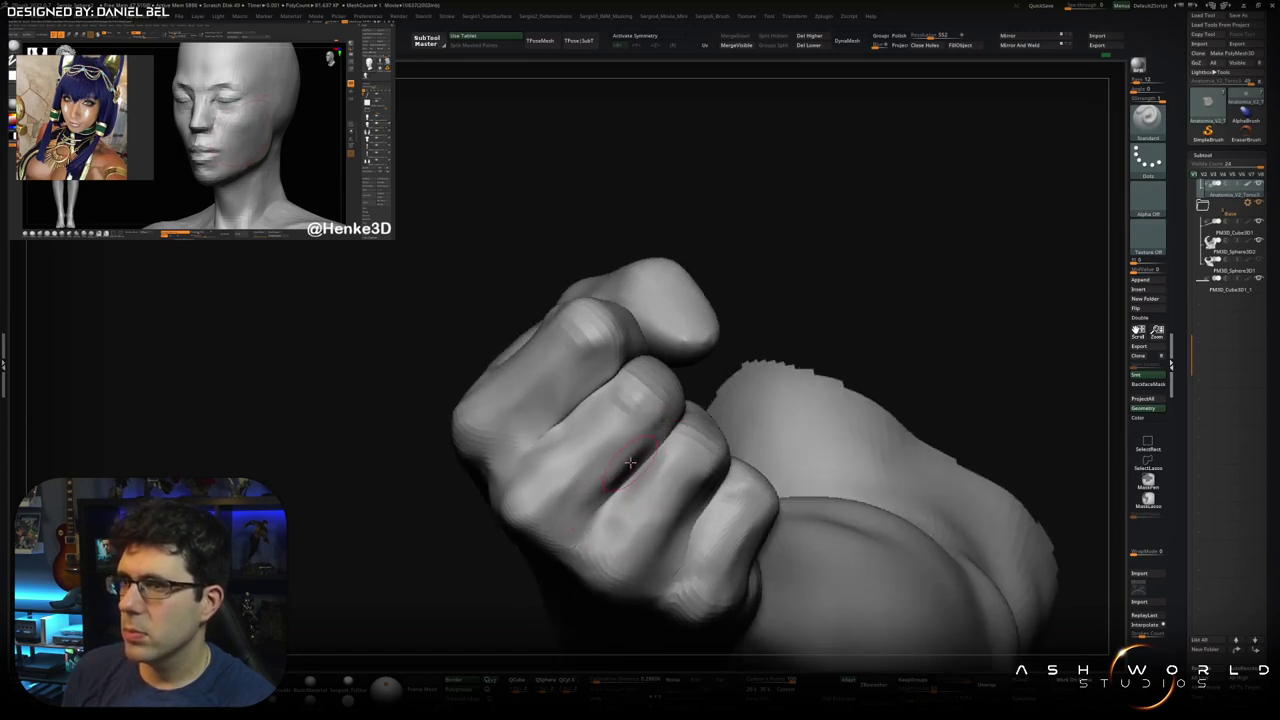
{"action": "left_click_drag", "start_coordinate": [648, 443], "coordinate": [565, 525], "text": "shift"}
{"action": "left_click_drag", "start_coordinate": [652, 430], "coordinate": [559, 457]}
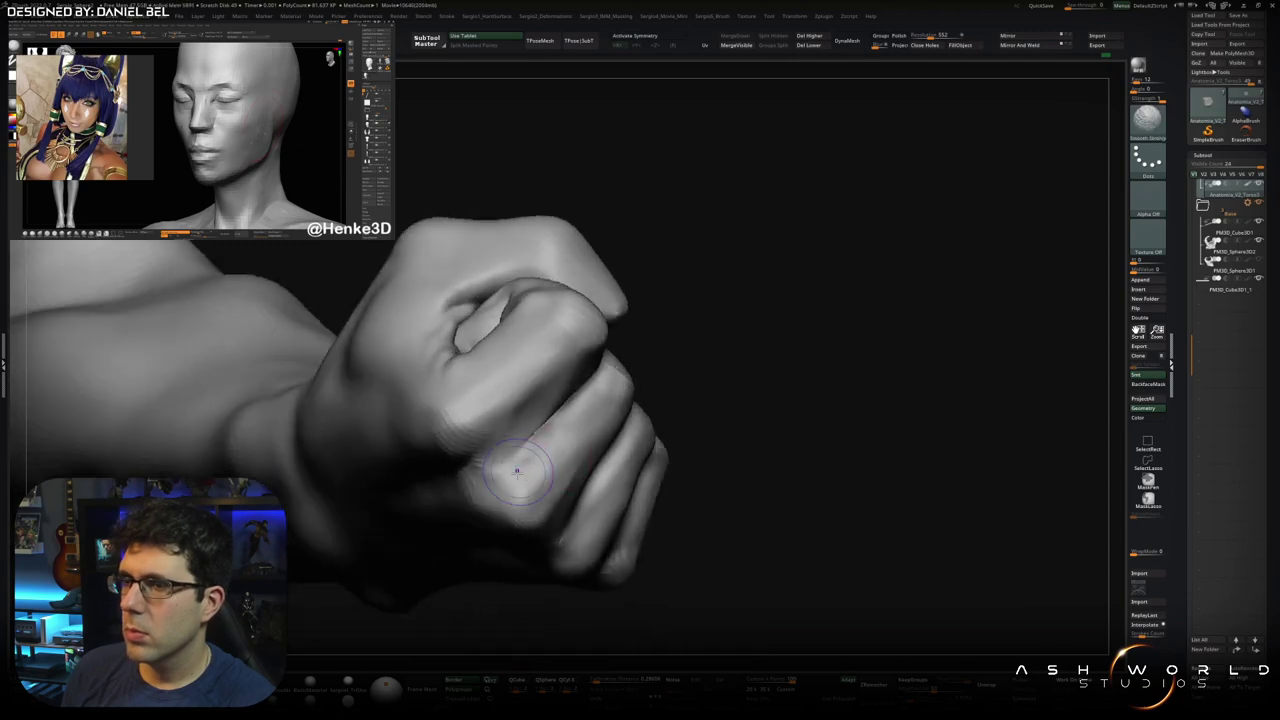
Enlarge the brush and rotate the masked thumb outward with the Transpose gizmo
{"action": "mouse_move", "coordinate": [610, 380]}
{"action": "left_mouse_down"}
{"action": "mouse_move", "coordinate": [514, 406]}
{"action": "mouse_move", "coordinate": [514, 443]}
{"action": "mouse_move", "coordinate": [583, 400]}
{"action": "mouse_move", "coordinate": [603, 420]}
{"action": "mouse_move", "coordinate": [653, 397]}
{"action": "left_mouse_up"}
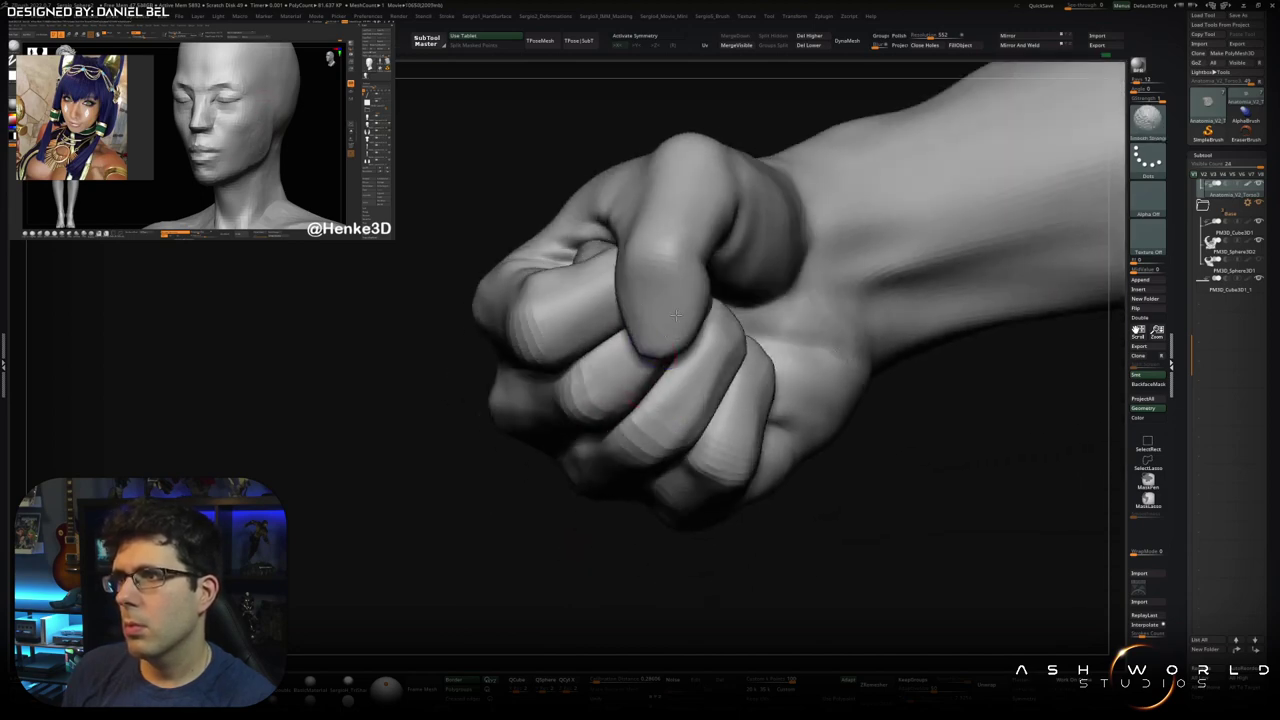
{"action": "mouse_move", "coordinate": [684, 316]}
{"action": "left_mouse_down"}
{"action": "mouse_move", "coordinate": [667, 423]}
{"action": "mouse_move", "coordinate": [654, 422]}
{"action": "mouse_move", "coordinate": [713, 397]}
{"action": "mouse_move", "coordinate": [702, 396]}
{"action": "left_mouse_up"}
{"action": "key", "text": "s"}
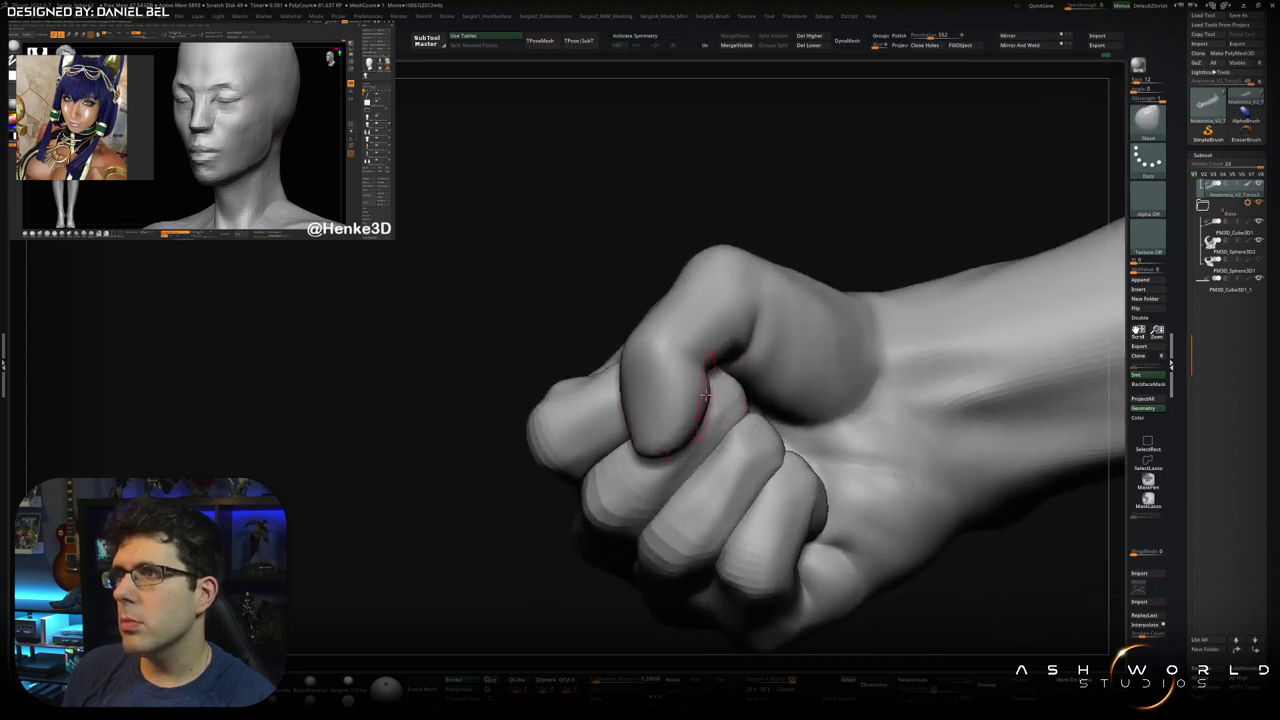
{"action": "mouse_move", "coordinate": [707, 372]}
{"action": "left_mouse_down"}
{"action": "mouse_move", "coordinate": [642, 375]}
{"action": "mouse_move", "coordinate": [612, 355]}
{"action": "left_mouse_up"}
{"action": "key", "text": "w"}
{"action": "key", "text": "q"}
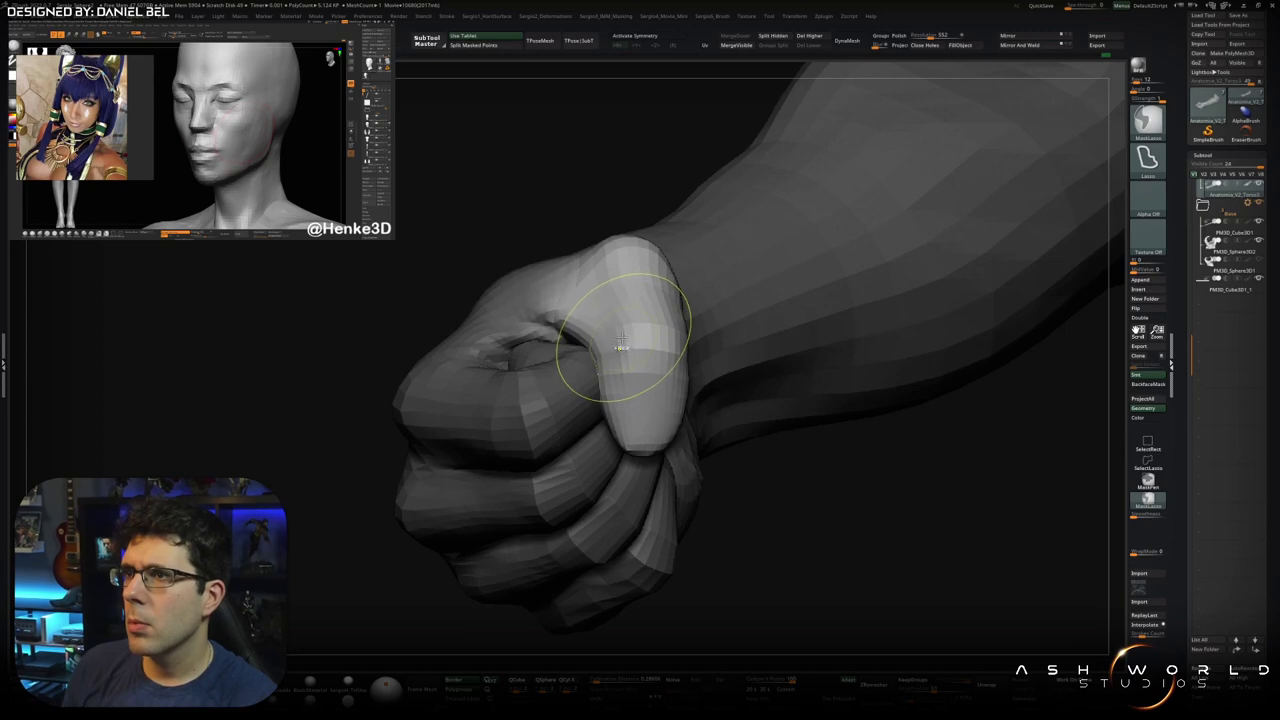
Push the thumb into shape with the Move brush at low subdivision, then return to highest subdivision
{"action": "left_click_drag", "start_coordinate": [612, 360], "coordinate": [606, 325]}
{"action": "key", "text": "b"}
{"action": "key", "text": "m"}
{"action": "key", "text": "v"}
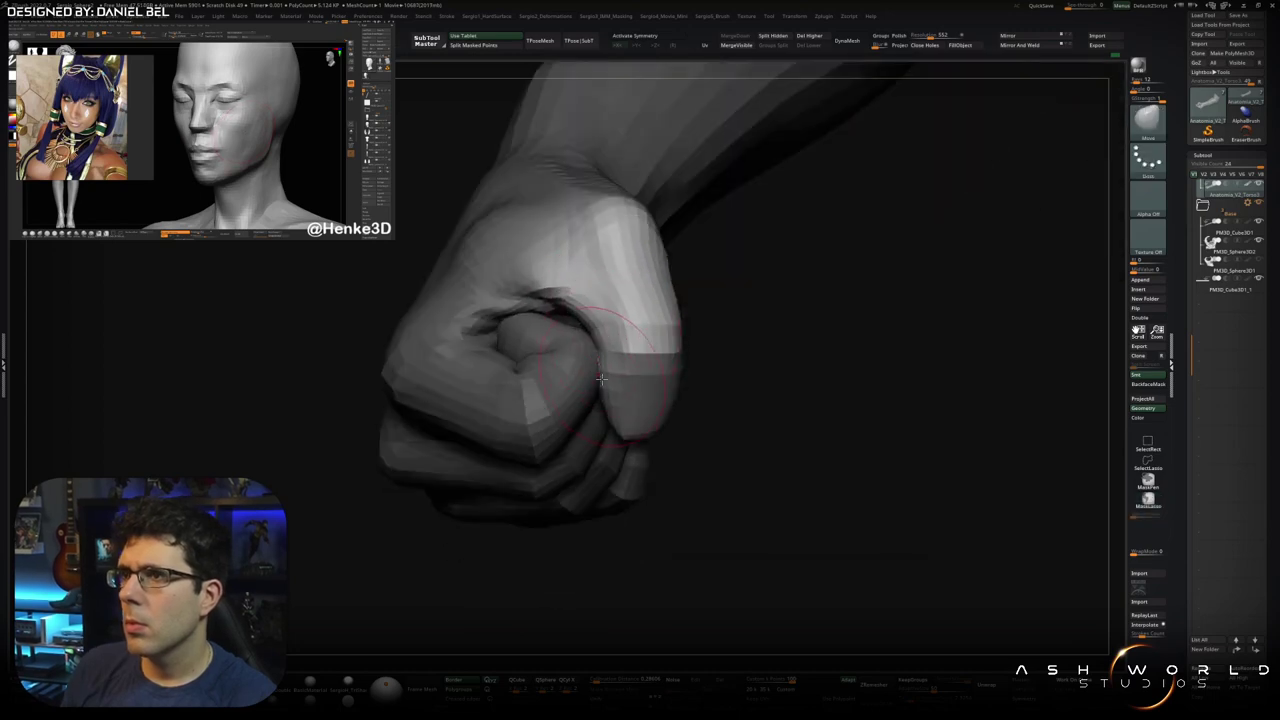
{"action": "right_click_drag", "start_coordinate": [623, 391], "coordinate": [658, 371]}
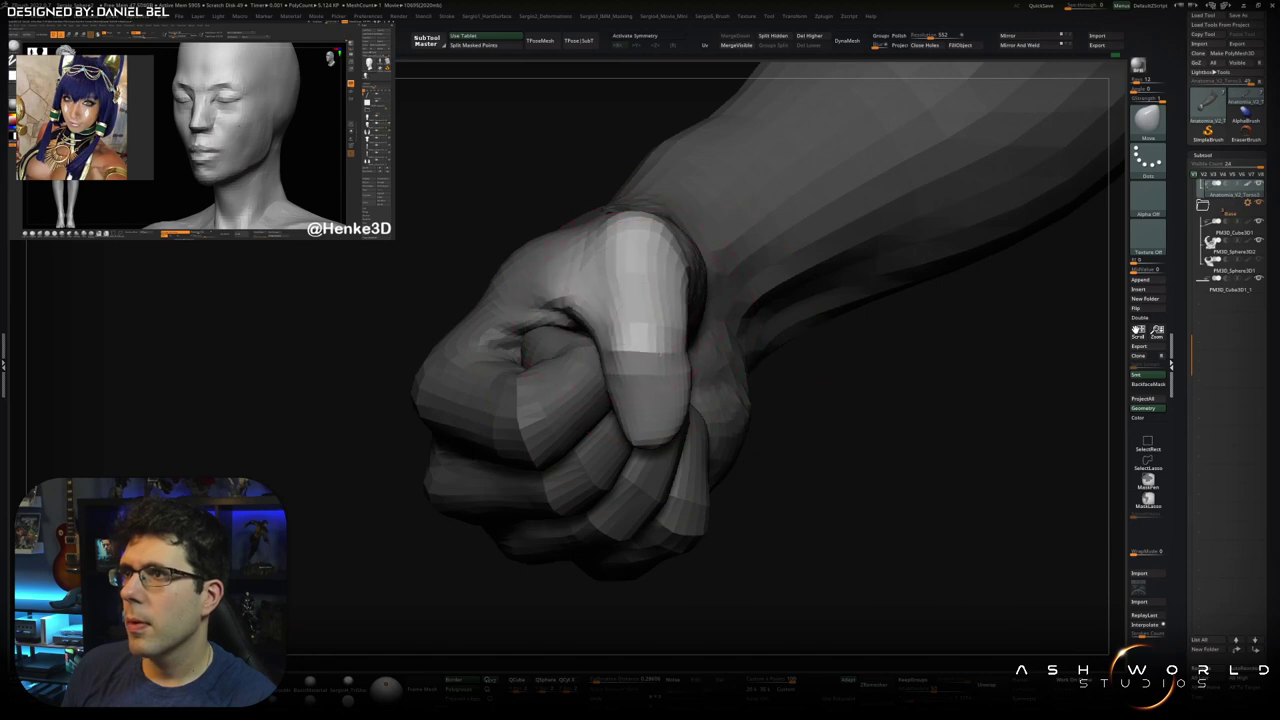
{"action": "mouse_move", "coordinate": [668, 392]}
{"action": "right_mouse_down"}
{"action": "mouse_move", "coordinate": [652, 404]}
{"action": "mouse_move", "coordinate": [668, 410]}
{"action": "right_mouse_up"}
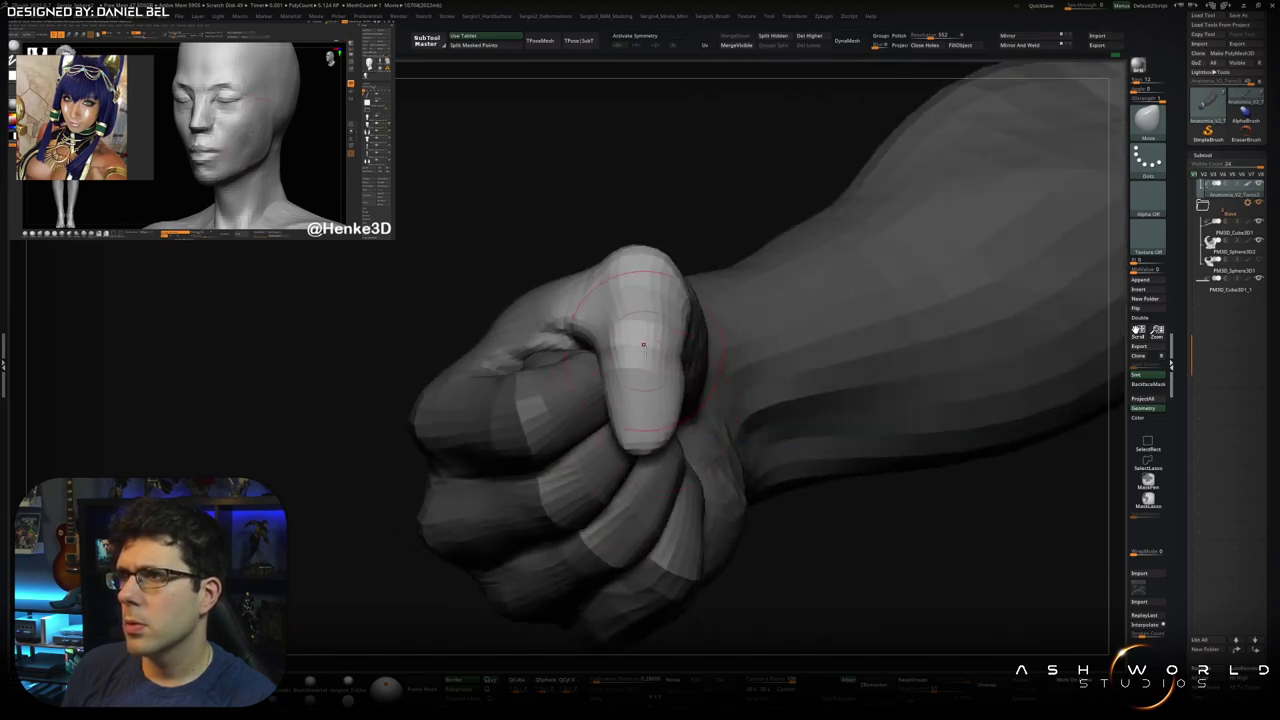
{"action": "mouse_move", "coordinate": [615, 343]}
{"action": "right_mouse_down"}
{"action": "mouse_move", "coordinate": [607, 320]}
{"action": "mouse_move", "coordinate": [671, 294]}
{"action": "right_mouse_up"}
{"action": "key", "text": "shift+d"}
{"action": "mouse_move", "coordinate": [614, 343]}
{"action": "right_mouse_down"}
{"action": "mouse_move", "coordinate": [648, 345]}
{"action": "mouse_move", "coordinate": [670, 320]}
{"action": "mouse_move", "coordinate": [660, 310]}
{"action": "mouse_move", "coordinate": [608, 360]}
{"action": "right_mouse_up"}
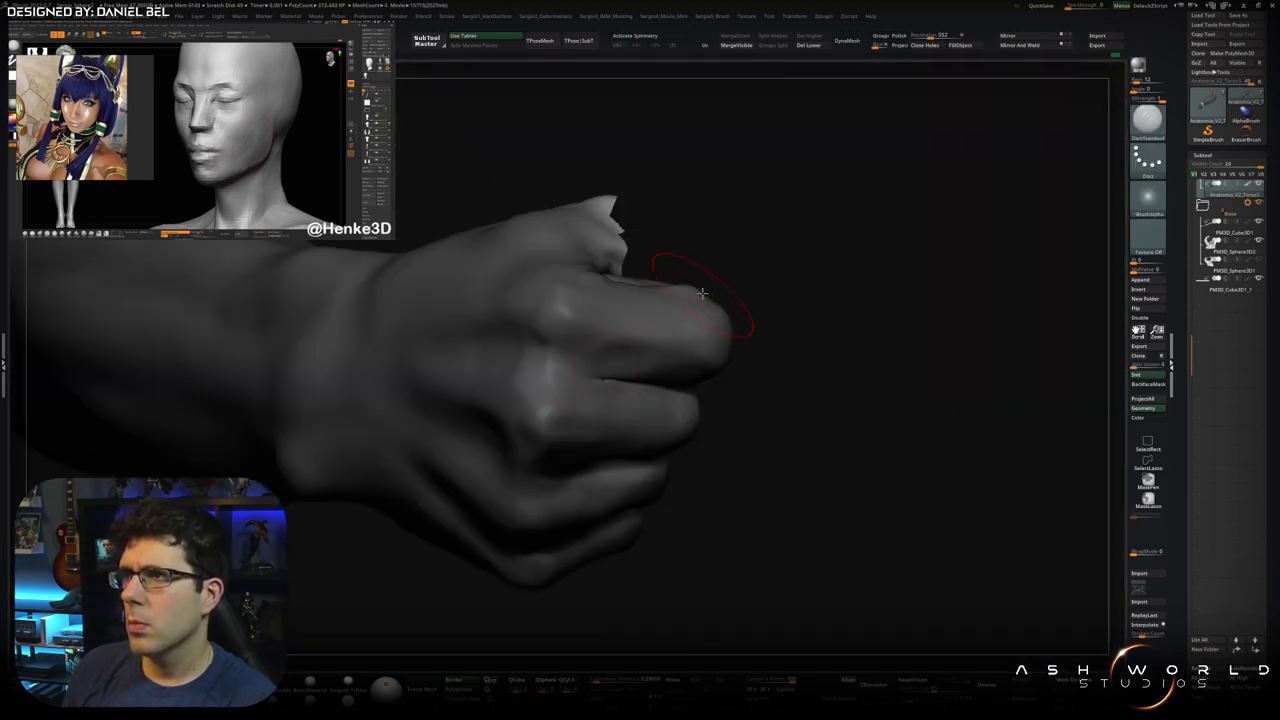
Isolate a single polygroup piece of the fist and orbit it to a frontal, upright view
{"action": "left_click", "coordinate": [743, 280], "text": "ctrl+shift"}
{"action": "left_click", "coordinate": [660, 290], "text": "ctrl+shift"}
{"action": "mouse_move", "coordinate": [640, 300]}
{"action": "right_mouse_down"}
{"action": "mouse_move", "coordinate": [612, 304]}
{"action": "mouse_move", "coordinate": [722, 254]}
{"action": "right_mouse_up"}
{"action": "mouse_move", "coordinate": [597, 326]}
{"action": "right_mouse_down"}
{"action": "mouse_move", "coordinate": [616, 218]}
{"action": "mouse_move", "coordinate": [595, 216]}
{"action": "mouse_move", "coordinate": [626, 371]}
{"action": "mouse_move", "coordinate": [598, 188]}
{"action": "right_mouse_up"}
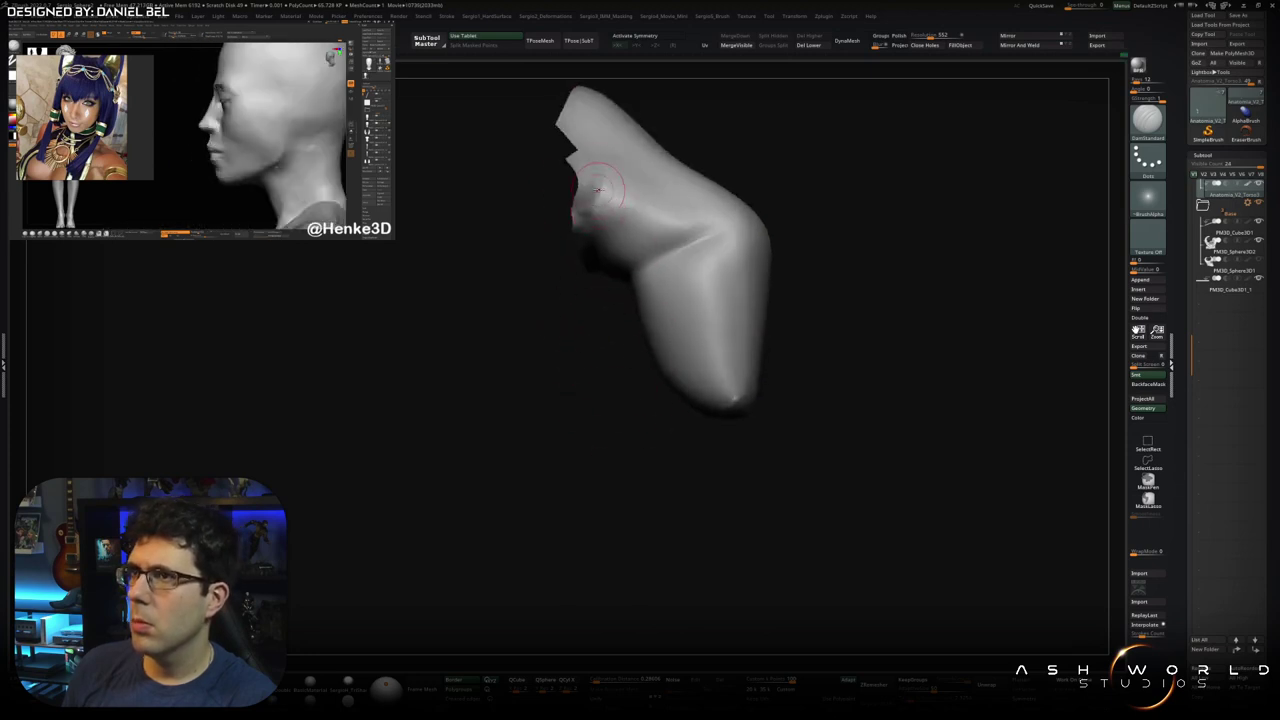
{"action": "right_click_drag", "start_coordinate": [620, 300], "coordinate": [604, 285]}
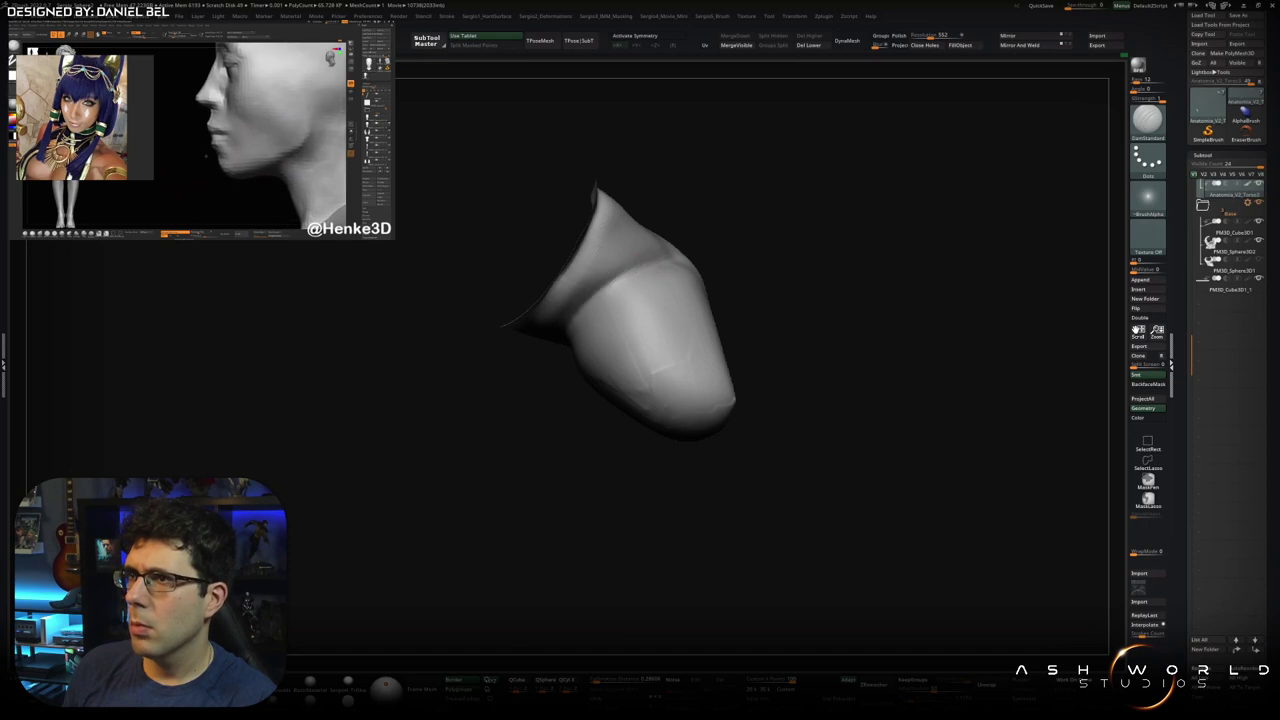
{"action": "right_click_drag", "start_coordinate": [583, 348], "coordinate": [604, 295]}
{"action": "mouse_move", "coordinate": [553, 355]}
{"action": "right_mouse_down"}
{"action": "mouse_move", "coordinate": [580, 330]}
{"action": "mouse_move", "coordinate": [635, 318]}
{"action": "right_mouse_up"}
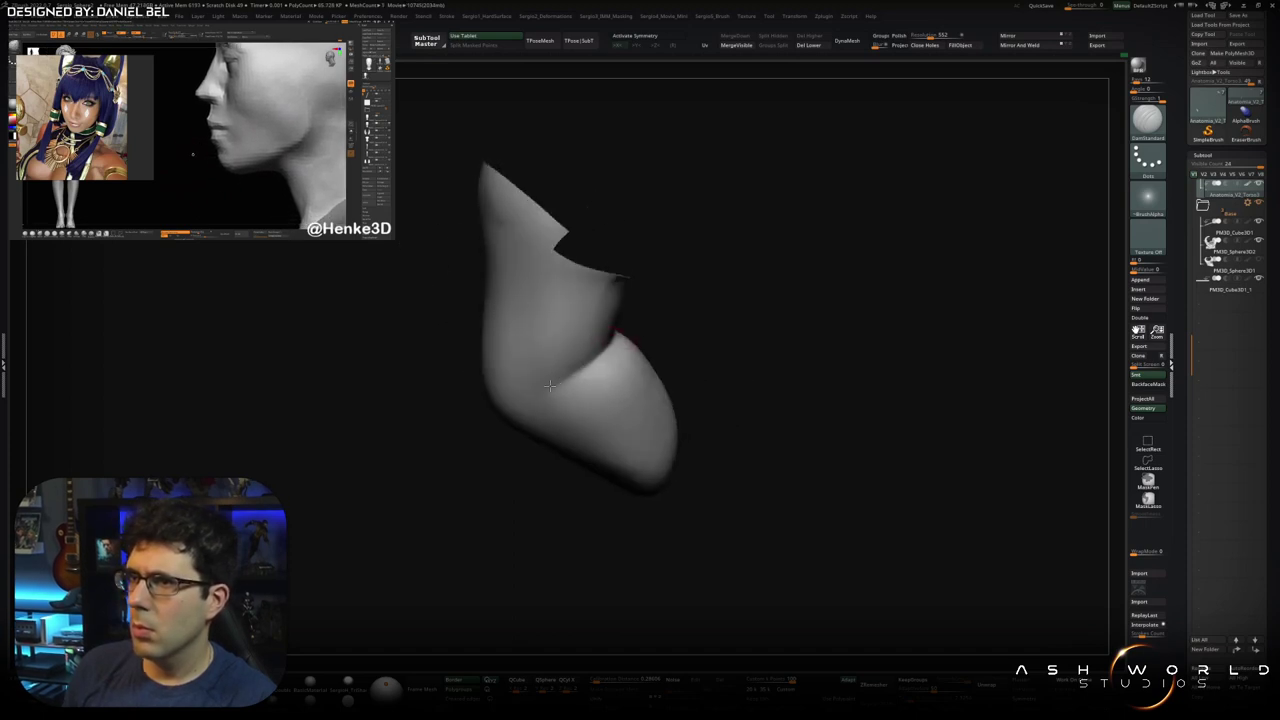
{"action": "right_click_drag", "start_coordinate": [549, 385], "coordinate": [562, 375]}
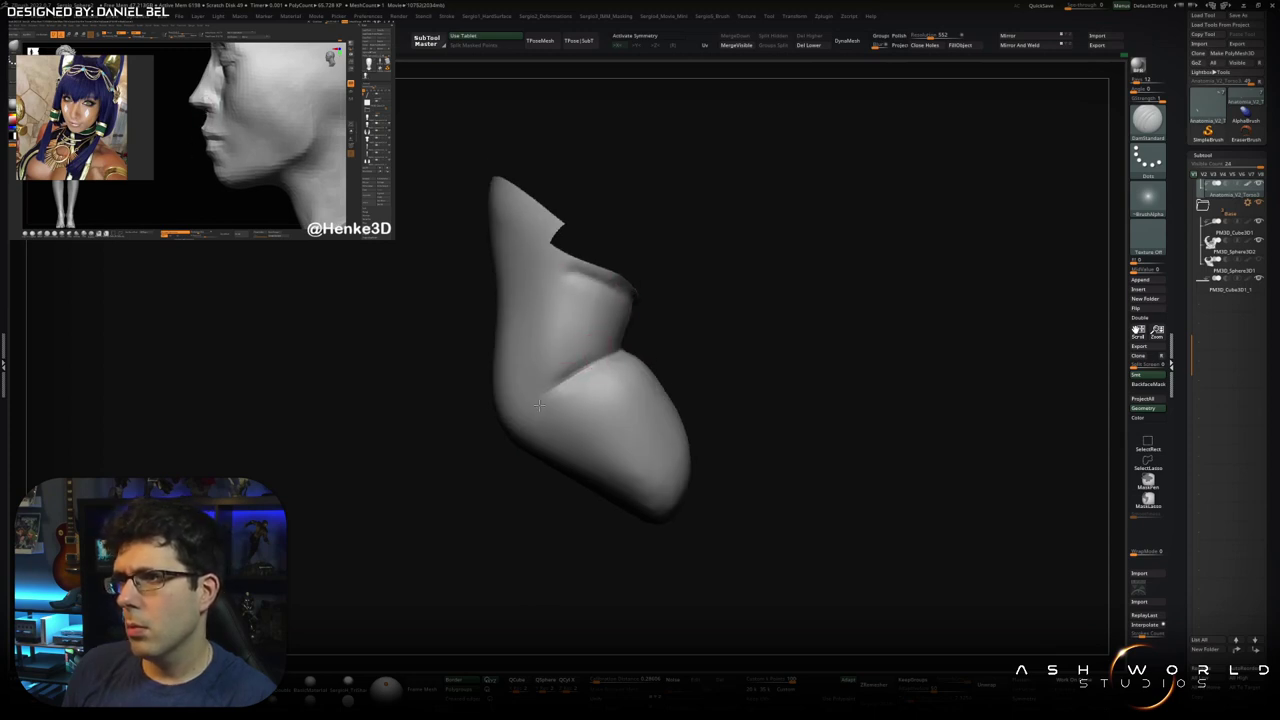
{"action": "right_click_drag", "start_coordinate": [533, 410], "coordinate": [600, 385]}
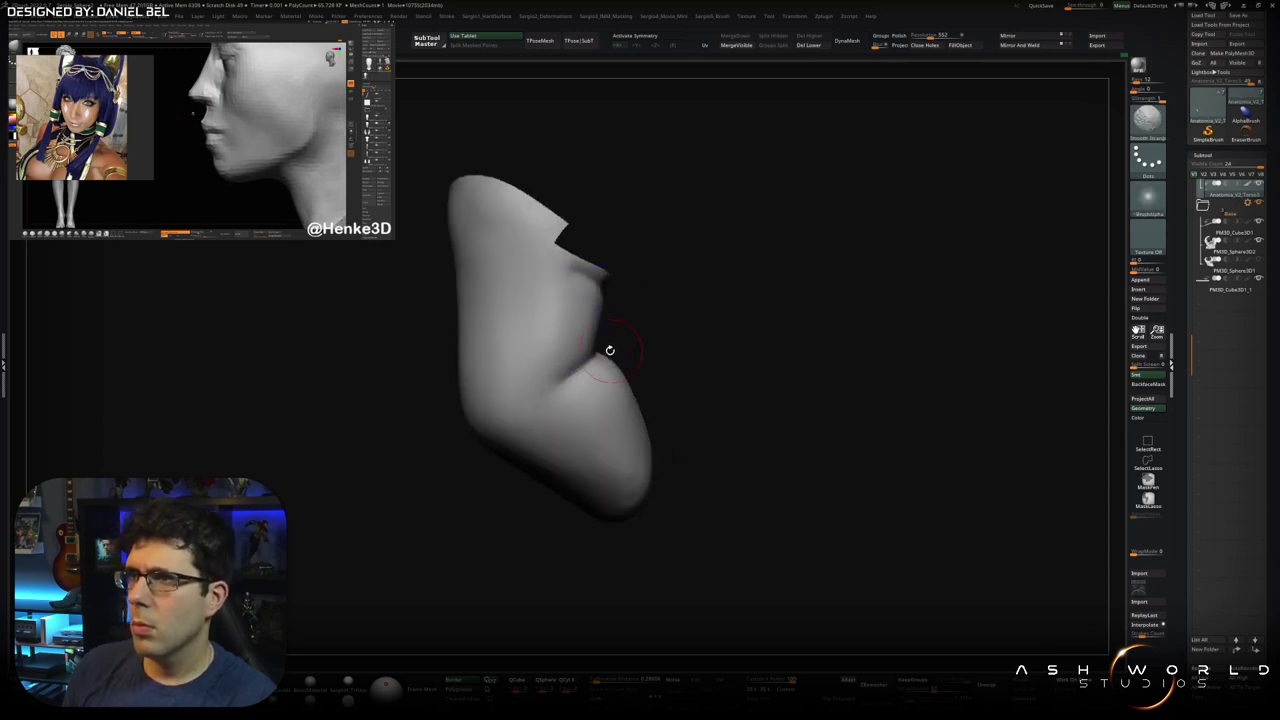
{"action": "mouse_move", "coordinate": [586, 380]}
{"action": "right_mouse_down"}
{"action": "mouse_move", "coordinate": [563, 400]}
{"action": "mouse_move", "coordinate": [586, 386]}
{"action": "mouse_move", "coordinate": [536, 484]}
{"action": "mouse_move", "coordinate": [543, 439]}
{"action": "mouse_move", "coordinate": [540, 453]}
{"action": "right_mouse_up"}
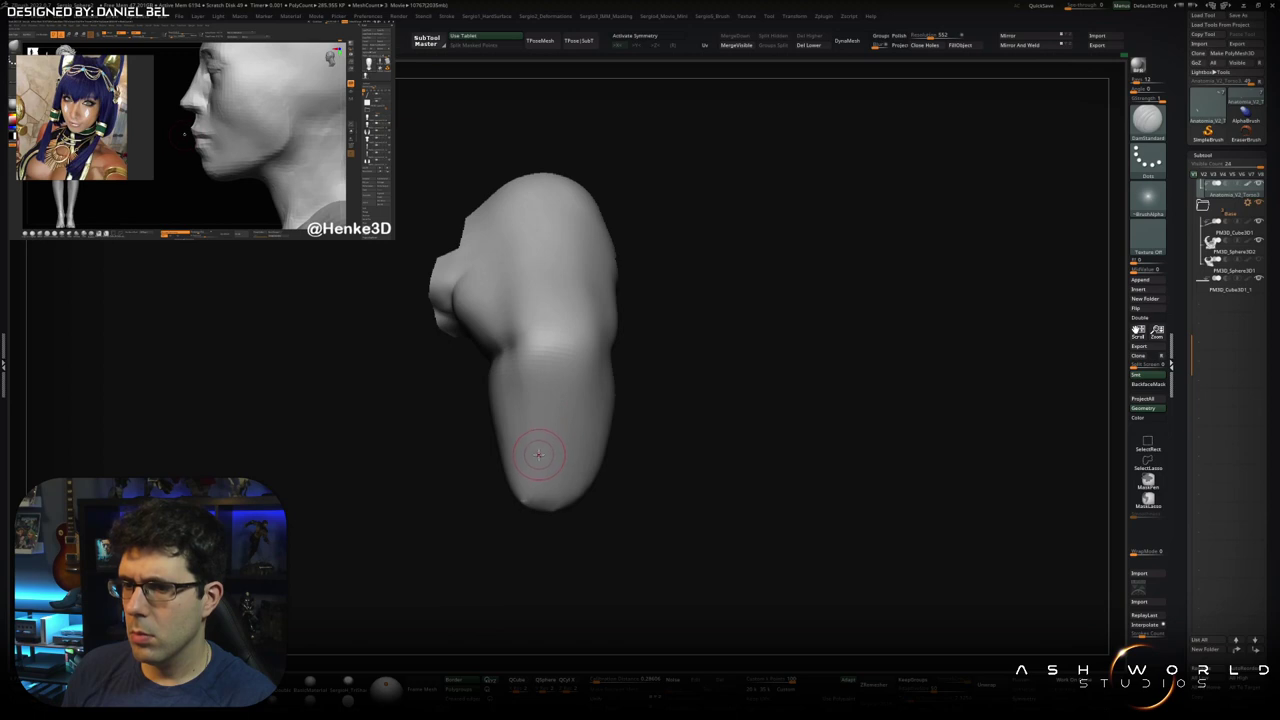
{"action": "mouse_move", "coordinate": [531, 391]}
{"action": "right_mouse_down"}
{"action": "mouse_move", "coordinate": [531, 477]}
{"action": "mouse_move", "coordinate": [617, 363]}
{"action": "mouse_move", "coordinate": [542, 476]}
{"action": "right_mouse_up"}
Smooth and reshape the isolated piece's lower tip
{"action": "key", "text": "shift"}
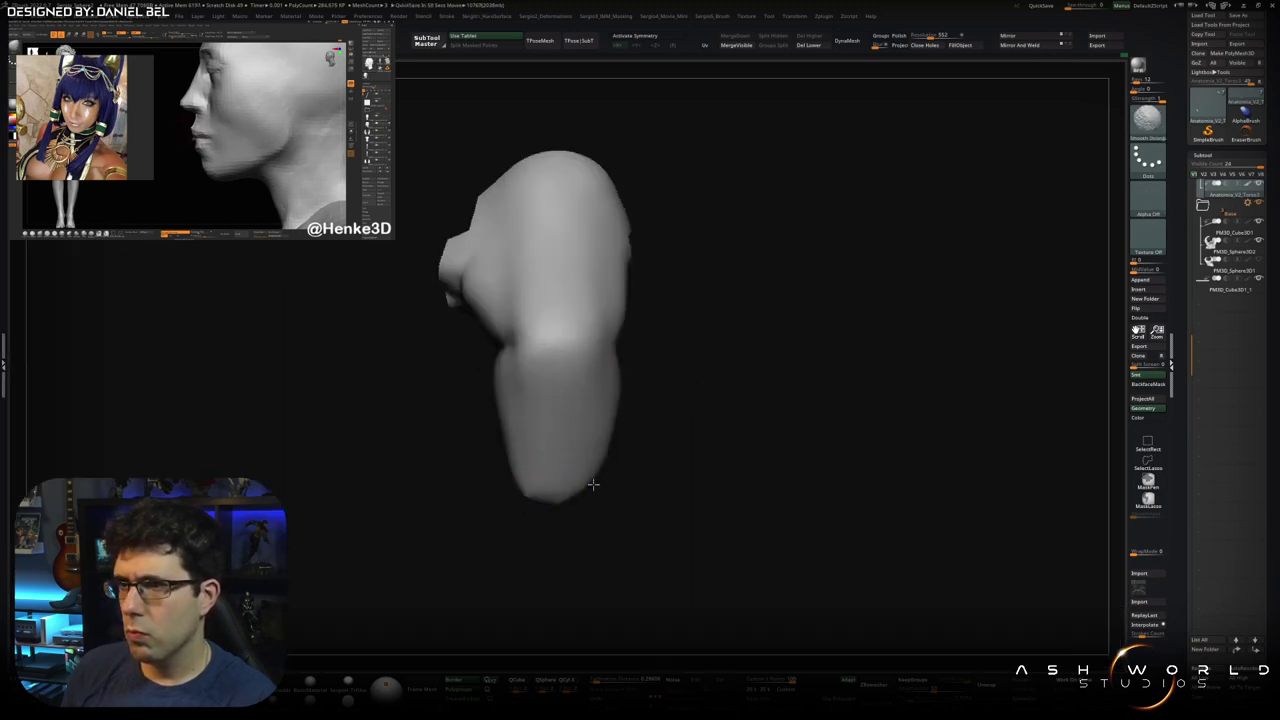
{"action": "mouse_move", "coordinate": [545, 500]}
{"action": "left_mouse_down"}
{"action": "mouse_move", "coordinate": [558, 507]}
{"action": "mouse_move", "coordinate": [548, 501]}
{"action": "left_mouse_up"}
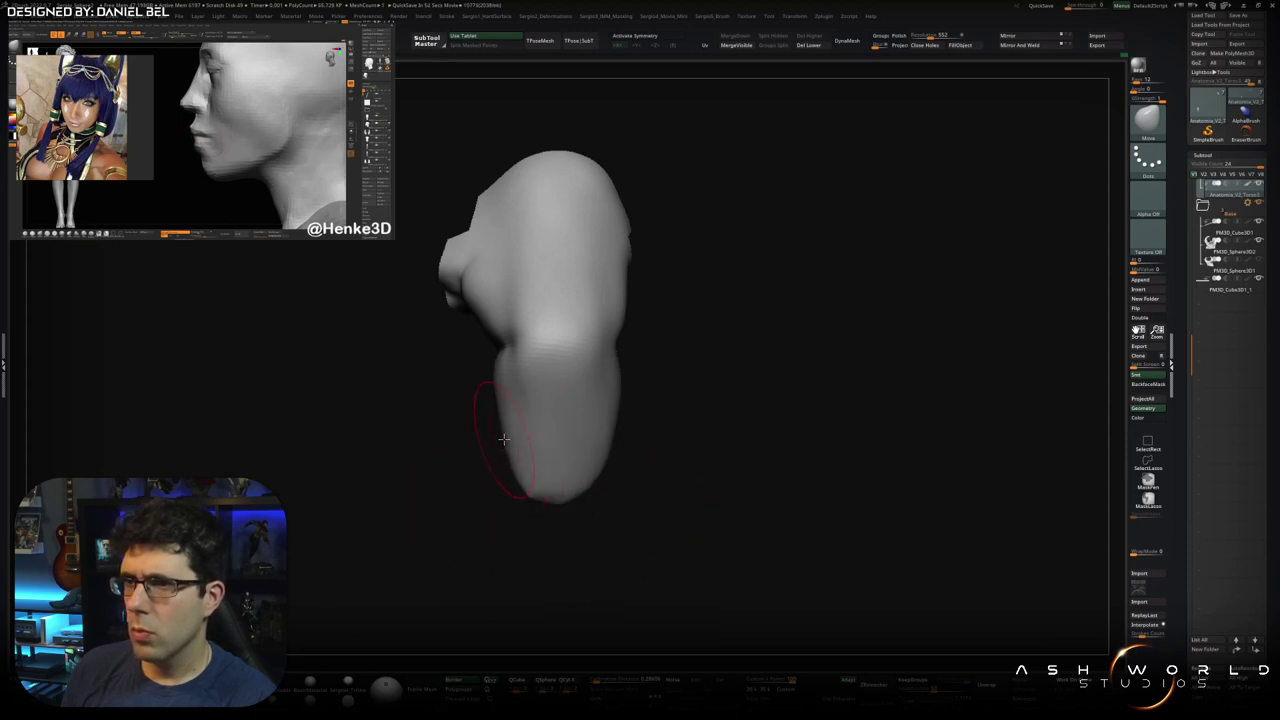
{"action": "left_click_drag", "start_coordinate": [497, 375], "coordinate": [441, 362]}
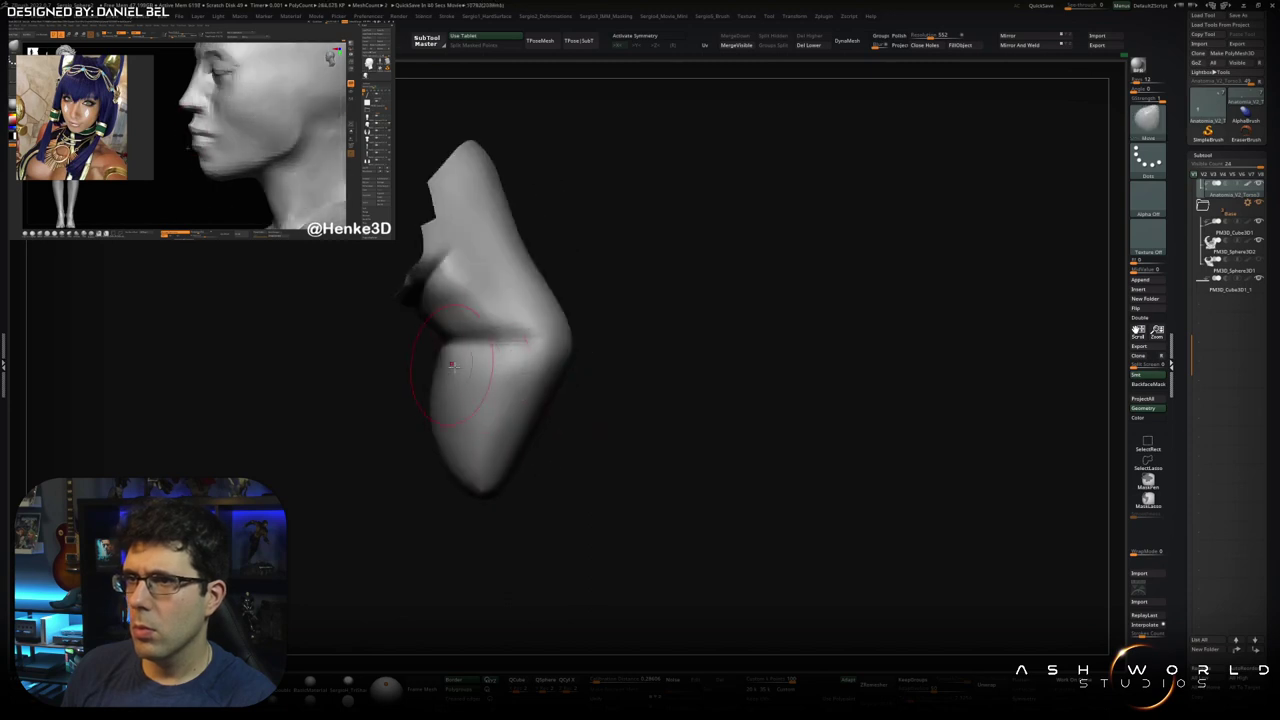
{"action": "mouse_move", "coordinate": [445, 449]}
{"action": "left_mouse_down"}
{"action": "mouse_move", "coordinate": [514, 420]}
{"action": "mouse_move", "coordinate": [488, 421]}
{"action": "mouse_move", "coordinate": [444, 370]}
{"action": "mouse_move", "coordinate": [564, 347]}
{"action": "left_mouse_up"}
Switch to the Standard brush, check the piece from the side, and unhide the whole figure
{"action": "key", "text": "b"}
{"action": "key", "text": "s"}
{"action": "key", "text": "t"}
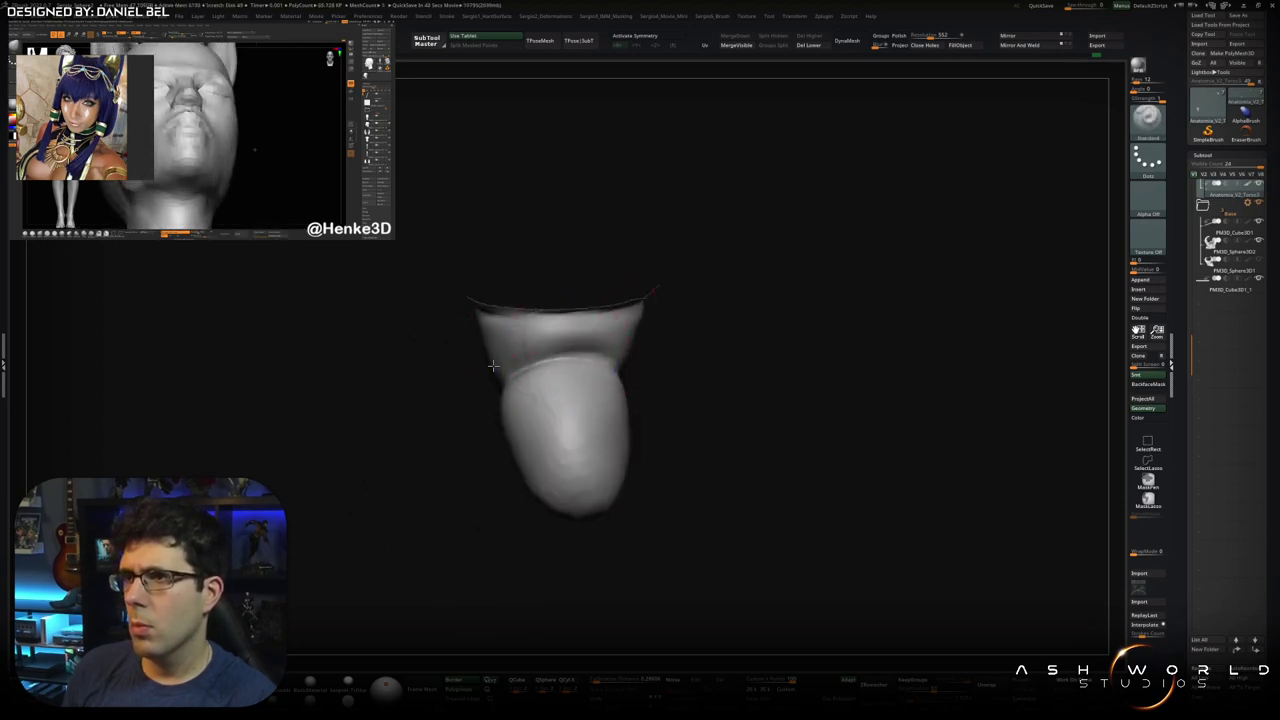
{"action": "mouse_move", "coordinate": [640, 357]}
{"action": "left_mouse_down"}
{"action": "mouse_move", "coordinate": [588, 369]}
{"action": "mouse_move", "coordinate": [640, 366]}
{"action": "left_mouse_up"}
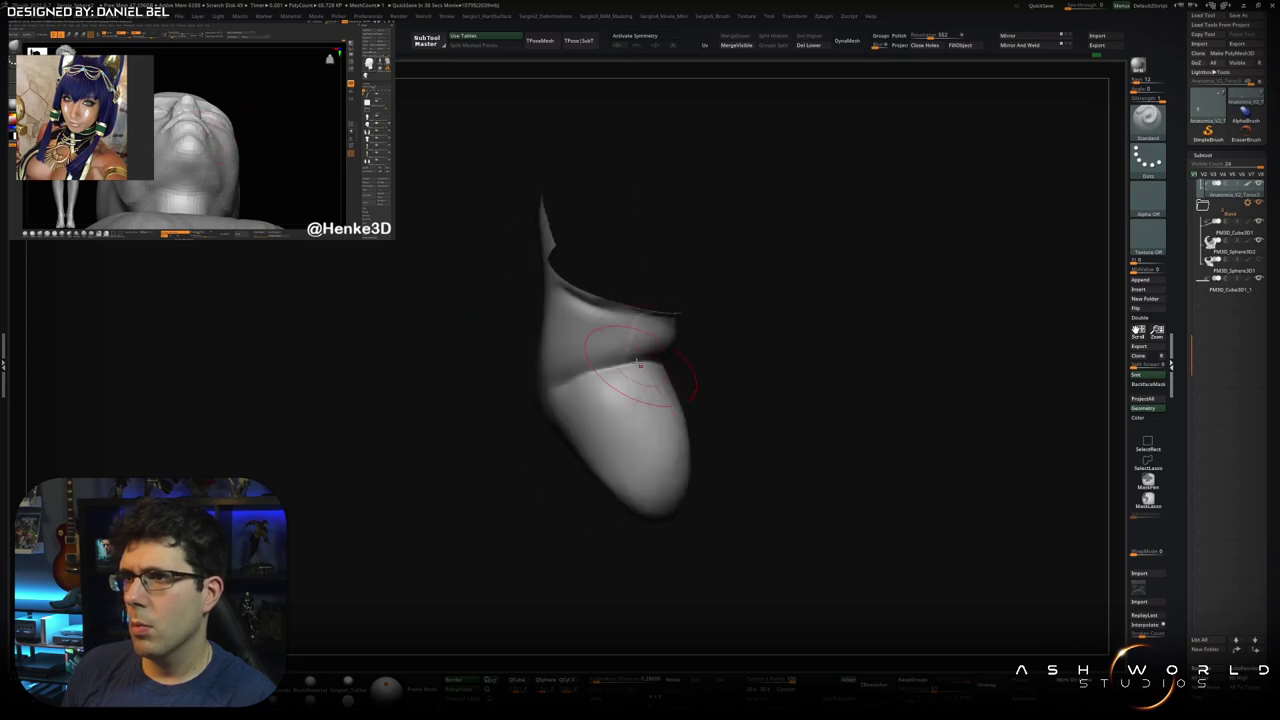
{"action": "mouse_move", "coordinate": [556, 368]}
{"action": "left_mouse_down"}
{"action": "mouse_move", "coordinate": [654, 391]}
{"action": "mouse_move", "coordinate": [575, 261]}
{"action": "mouse_move", "coordinate": [527, 502]}
{"action": "mouse_move", "coordinate": [646, 463]}
{"action": "mouse_move", "coordinate": [557, 454]}
{"action": "mouse_move", "coordinate": [676, 470]}
{"action": "mouse_move", "coordinate": [662, 450]}
{"action": "left_mouse_up"}
{"action": "left_click", "coordinate": [654, 391], "text": "ctrl+shift"}
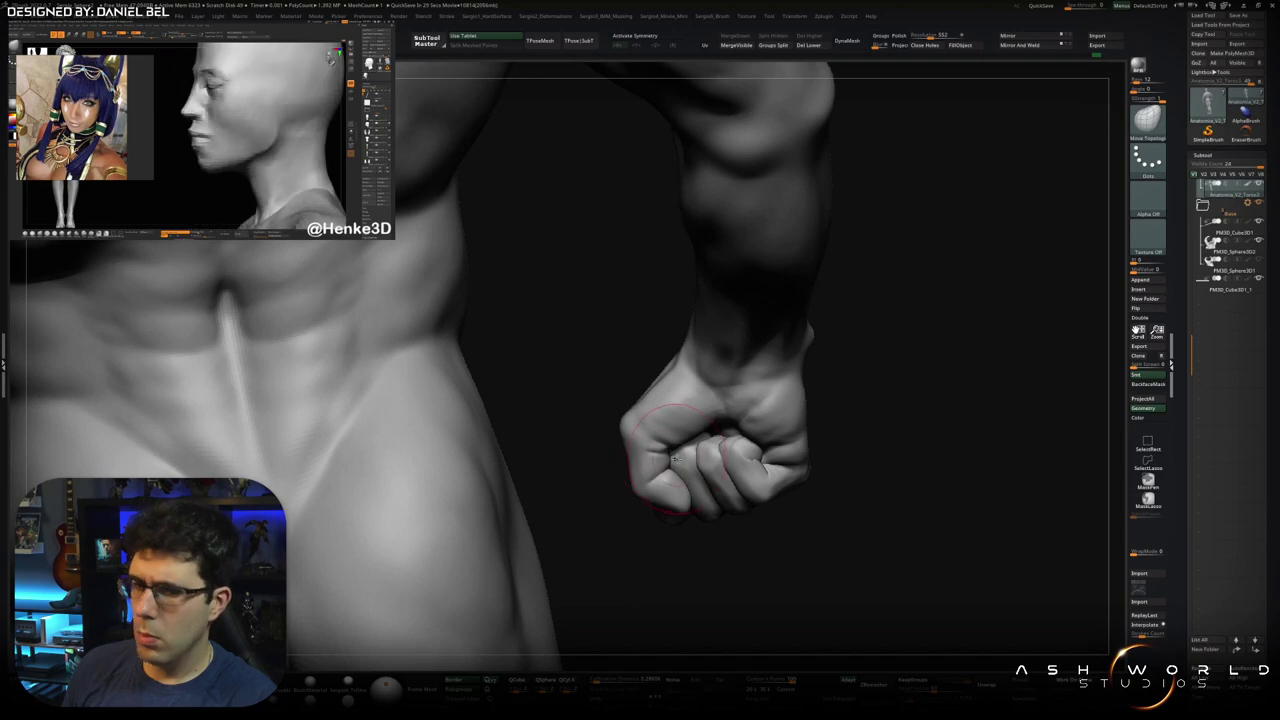
Zoom out to back and side views of the whole statue, then Alt-click the base subtool
{"action": "left_click_drag", "start_coordinate": [662, 450], "coordinate": [667, 446]}
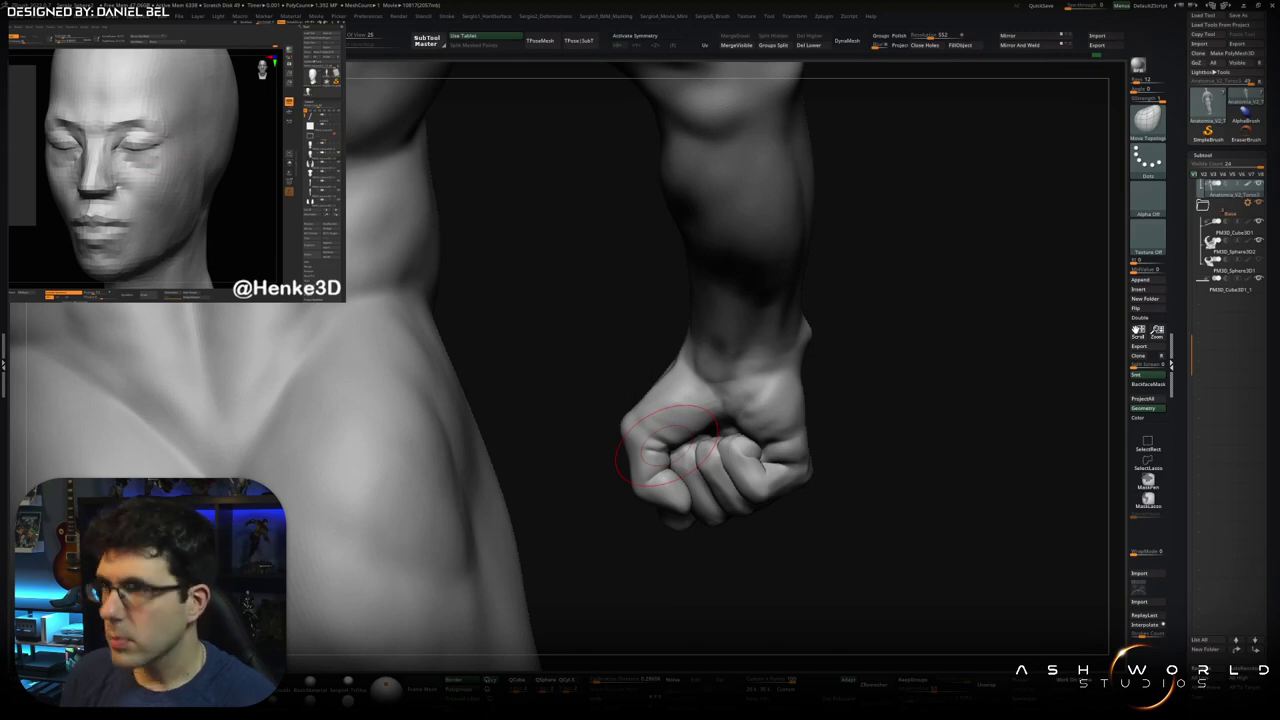
{"action": "mouse_move", "coordinate": [665, 445]}
{"action": "right_mouse_down"}
{"action": "mouse_move", "coordinate": [695, 390]}
{"action": "mouse_move", "coordinate": [672, 400]}
{"action": "mouse_move", "coordinate": [749, 400]}
{"action": "right_mouse_up"}
{"action": "mouse_move", "coordinate": [830, 385]}
{"action": "right_mouse_down"}
{"action": "mouse_move", "coordinate": [760, 397]}
{"action": "mouse_move", "coordinate": [737, 417]}
{"action": "mouse_move", "coordinate": [749, 431]}
{"action": "mouse_move", "coordinate": [668, 417]}
{"action": "mouse_move", "coordinate": [889, 394]}
{"action": "mouse_move", "coordinate": [840, 425]}
{"action": "mouse_move", "coordinate": [716, 428]}
{"action": "right_mouse_up"}
{"action": "left_click", "coordinate": [631, 473], "text": "alt"}
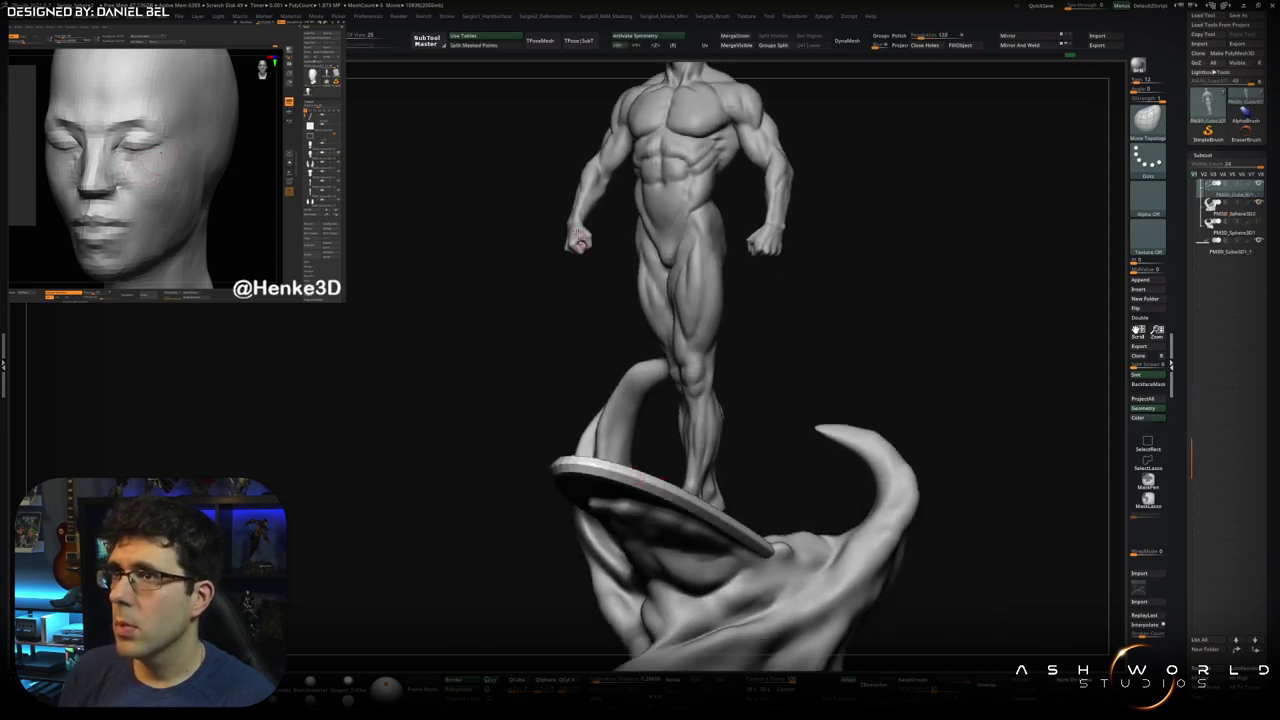
Select the figure subtool, isolate a forearm and fist with SelectRect, and frame the fist frontally
{"action": "left_click", "coordinate": [578, 238], "text": "alt"}
{"action": "mouse_move", "coordinate": [578, 238]}
{"action": "right_mouse_down"}
{"action": "mouse_move", "coordinate": [614, 229]}
{"action": "mouse_move", "coordinate": [657, 371]}
{"action": "mouse_move", "coordinate": [642, 417]}
{"action": "right_mouse_up"}
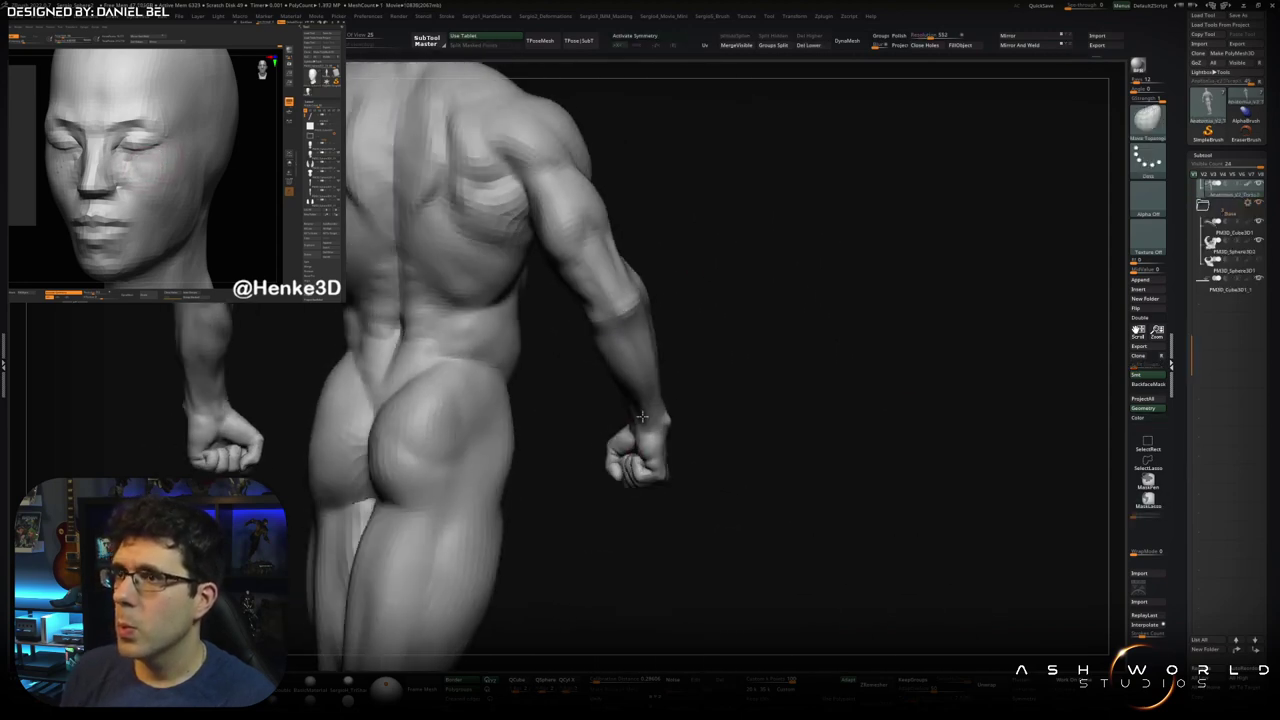
{"action": "key", "text": "f"}
{"action": "left_click_drag", "start_coordinate": [757, 306], "coordinate": [574, 543], "text": "ctrl+shift"}
{"action": "key", "text": "f"}
{"action": "mouse_move", "coordinate": [656, 555]}
{"action": "right_mouse_down"}
{"action": "mouse_move", "coordinate": [662, 403]}
{"action": "mouse_move", "coordinate": [689, 386]}
{"action": "mouse_move", "coordinate": [710, 425]}
{"action": "mouse_move", "coordinate": [663, 399]}
{"action": "mouse_move", "coordinate": [624, 442]}
{"action": "mouse_move", "coordinate": [637, 416]}
{"action": "mouse_move", "coordinate": [630, 427]}
{"action": "mouse_move", "coordinate": [608, 408]}
{"action": "mouse_move", "coordinate": [612, 420]}
{"action": "mouse_move", "coordinate": [625, 398]}
{"action": "mouse_move", "coordinate": [660, 415]}
{"action": "right_mouse_up"}
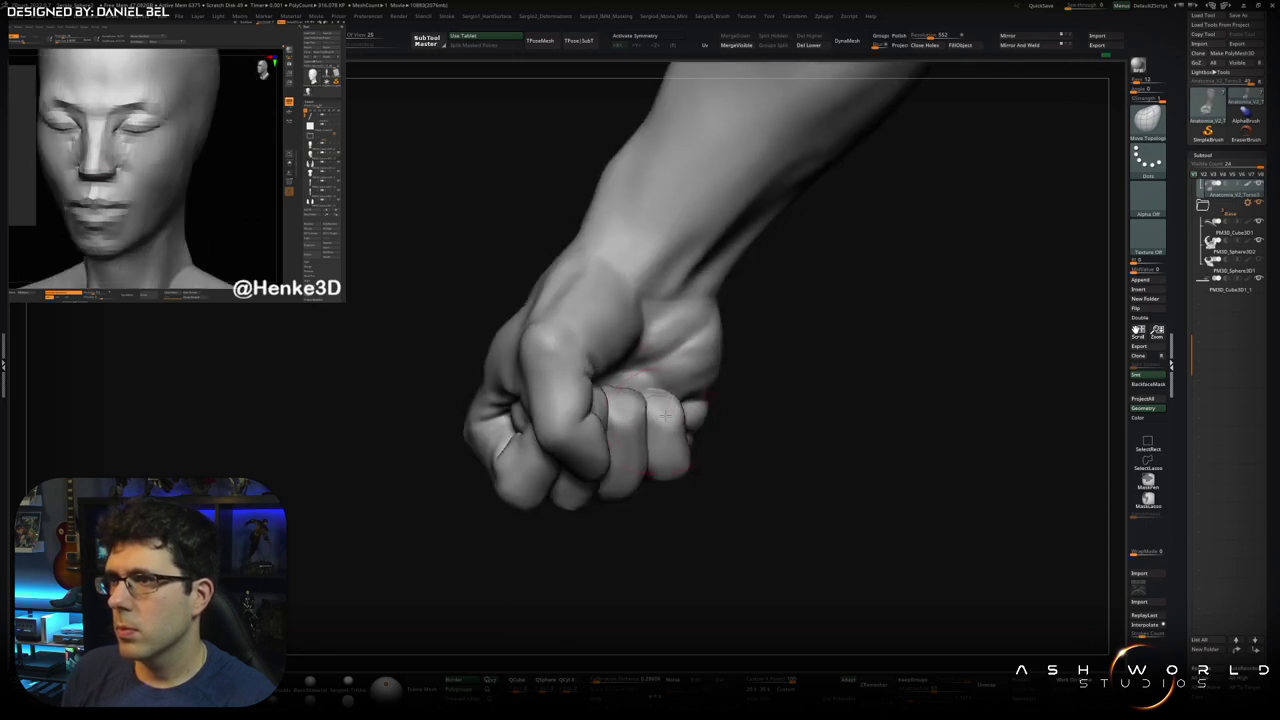
{"action": "mouse_move", "coordinate": [655, 415]}
{"action": "right_mouse_down"}
{"action": "mouse_move", "coordinate": [631, 424]}
{"action": "mouse_move", "coordinate": [663, 411]}
{"action": "right_mouse_up"}
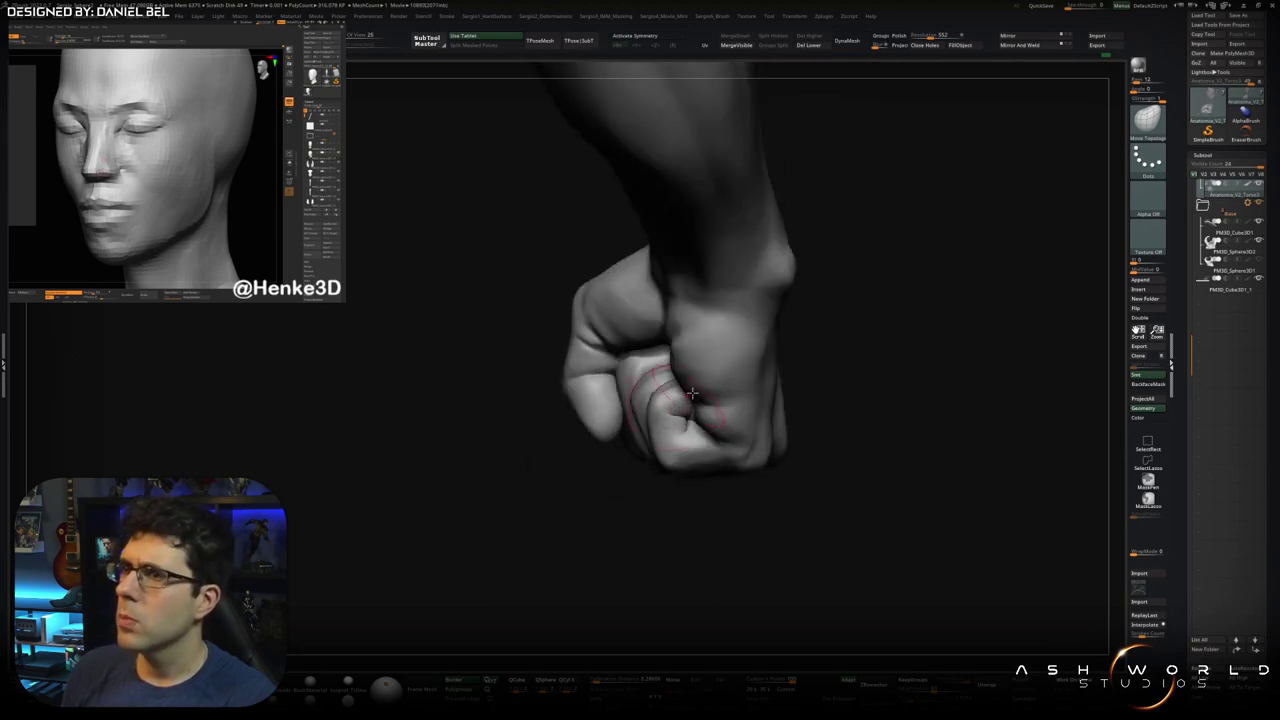
Isolate the finger polygroup, hiding the back of the hand and wrist, and orbit around the fingers
{"action": "left_click", "coordinate": [692, 393], "text": "ctrl+shift"}
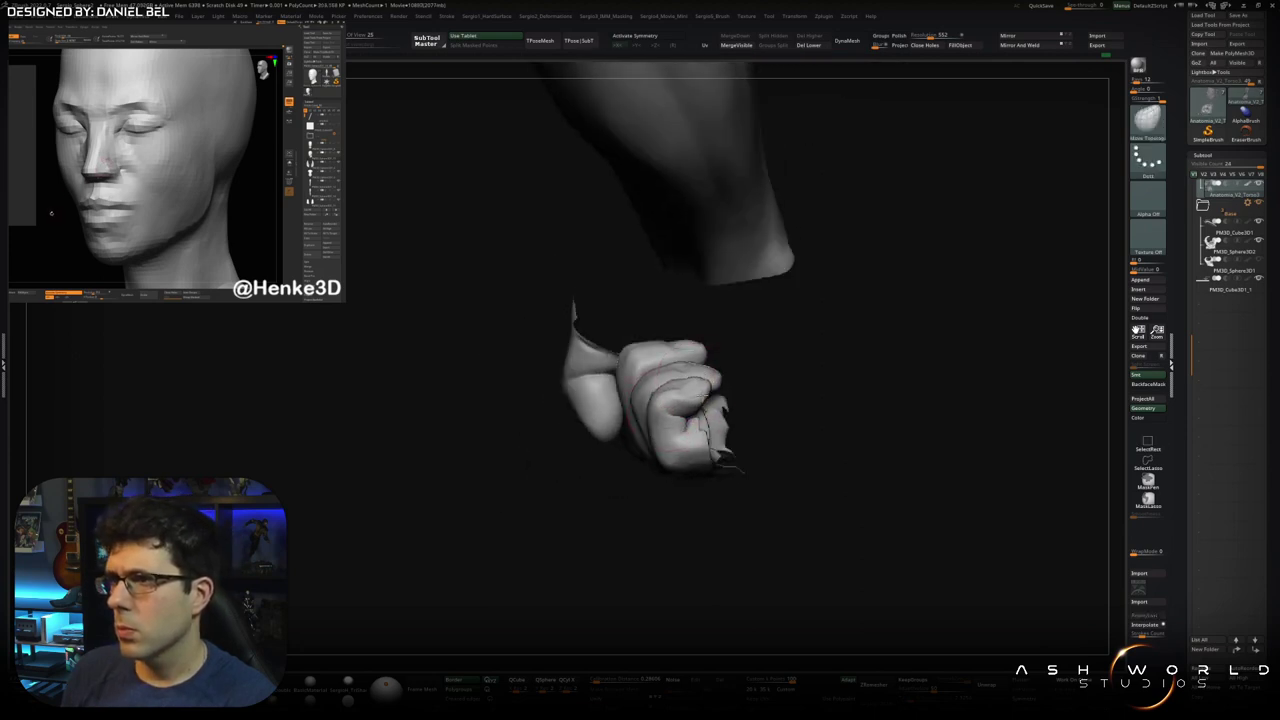
{"action": "right_click_drag", "start_coordinate": [700, 410], "coordinate": [706, 400]}
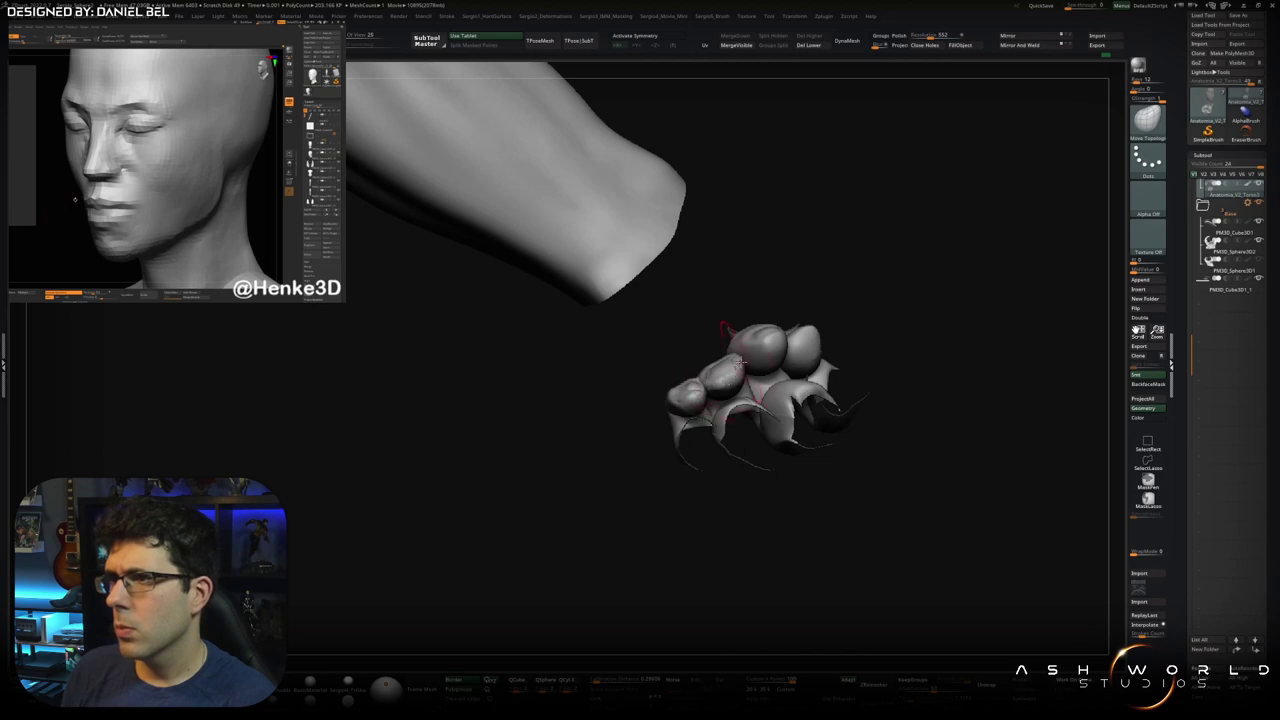
{"action": "right_click_drag", "start_coordinate": [764, 355], "coordinate": [758, 386]}
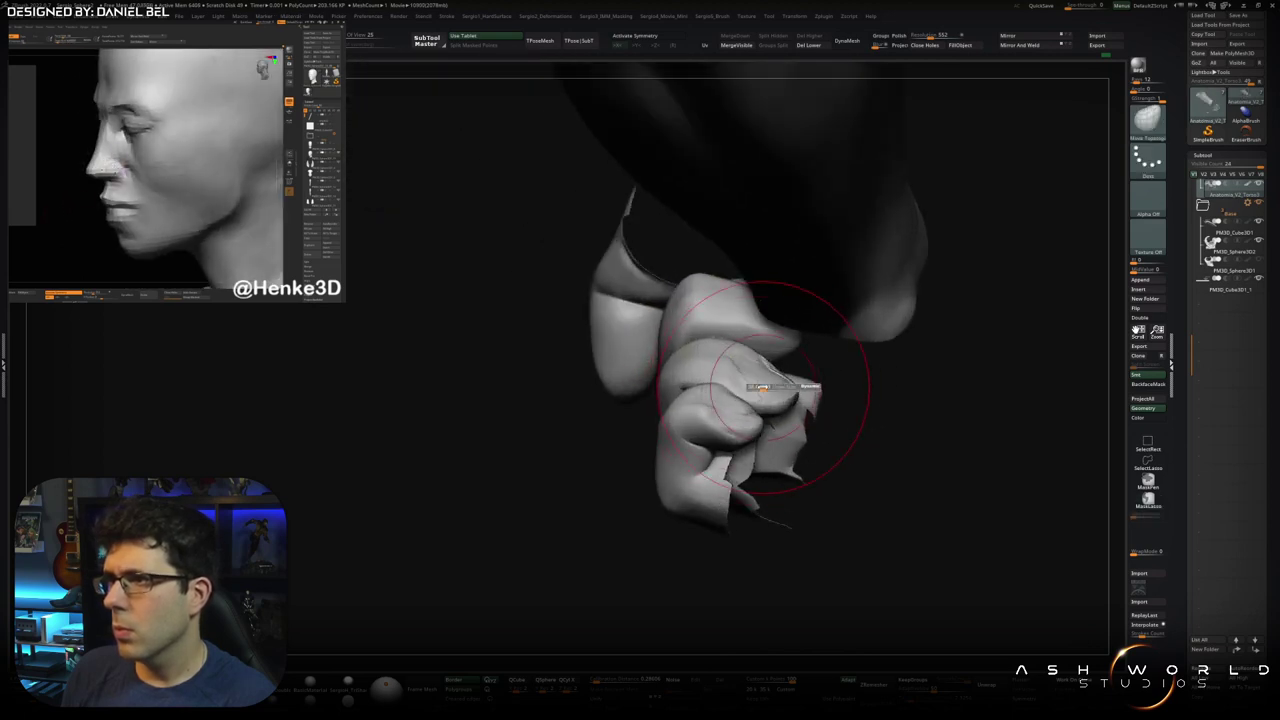
{"action": "mouse_move", "coordinate": [740, 400]}
{"action": "right_mouse_down"}
{"action": "mouse_move", "coordinate": [728, 443]}
{"action": "mouse_move", "coordinate": [717, 243]}
{"action": "right_mouse_up"}
Switch to TrimDynamic, hide the forearm with a box selection, and zoom in on the fist
{"action": "key", "text": "b"}
{"action": "key", "text": "t"}
{"action": "key", "text": "d"}
{"action": "left_click_drag", "start_coordinate": [723, 243], "coordinate": [569, 500], "text": "ctrl+shift"}
{"action": "mouse_move", "coordinate": [681, 383]}
{"action": "right_mouse_down"}
{"action": "mouse_move", "coordinate": [729, 451]}
{"action": "mouse_move", "coordinate": [772, 427]}
{"action": "right_mouse_up"}
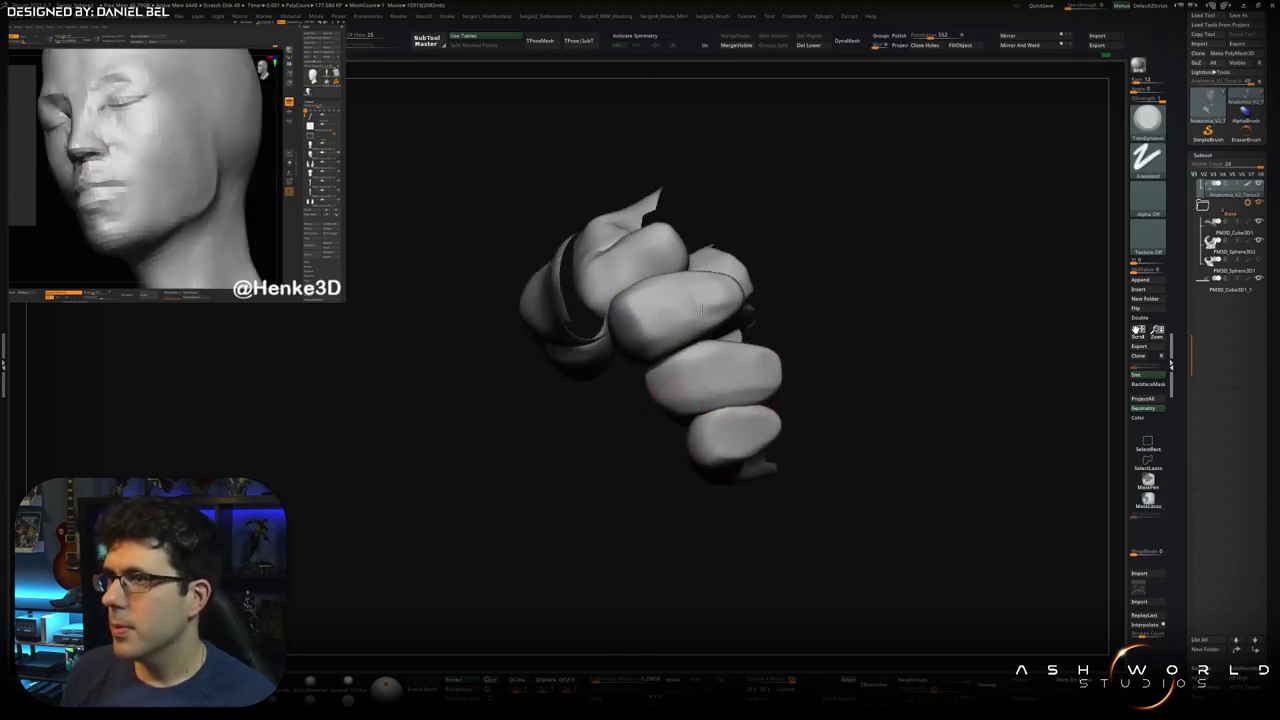
Round out the knuckles and finger segments with the Inflate and Move brushes, viewing from below and the thumb side
{"action": "right_click_drag", "start_coordinate": [720, 340], "coordinate": [705, 410]}
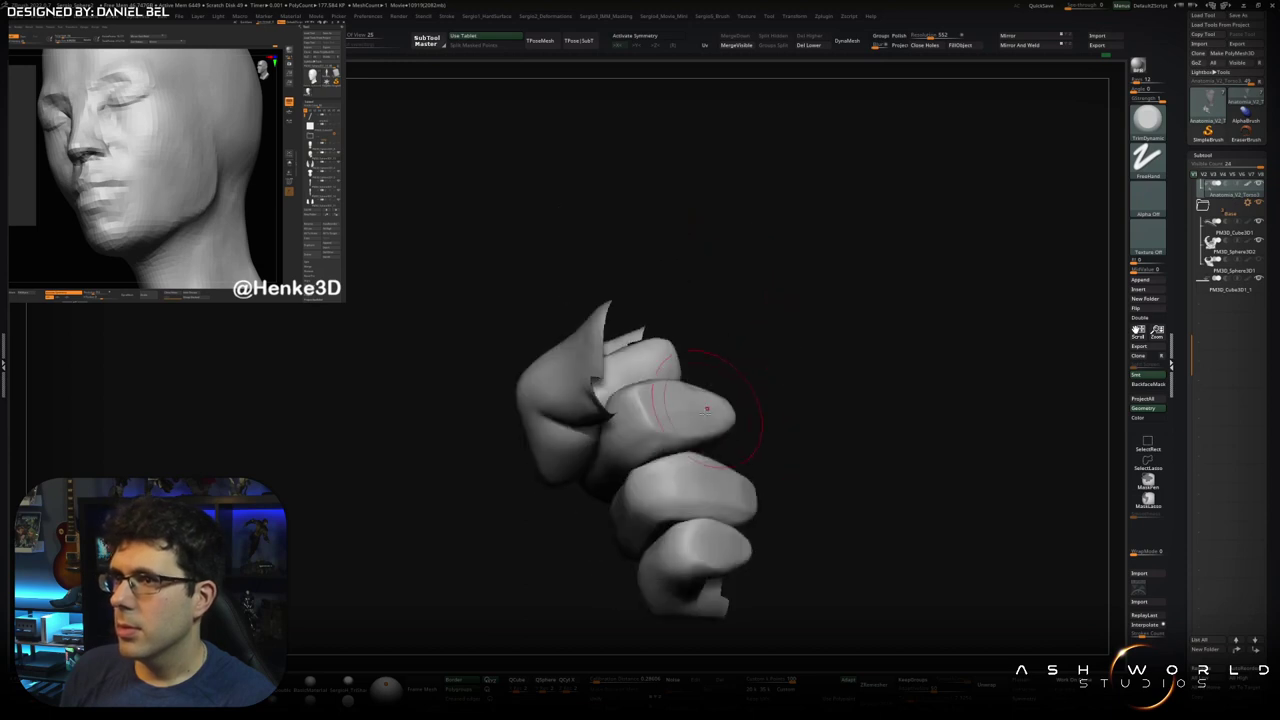
{"action": "mouse_move", "coordinate": [716, 505]}
{"action": "right_mouse_down"}
{"action": "mouse_move", "coordinate": [760, 470]}
{"action": "mouse_move", "coordinate": [729, 482]}
{"action": "right_mouse_up"}
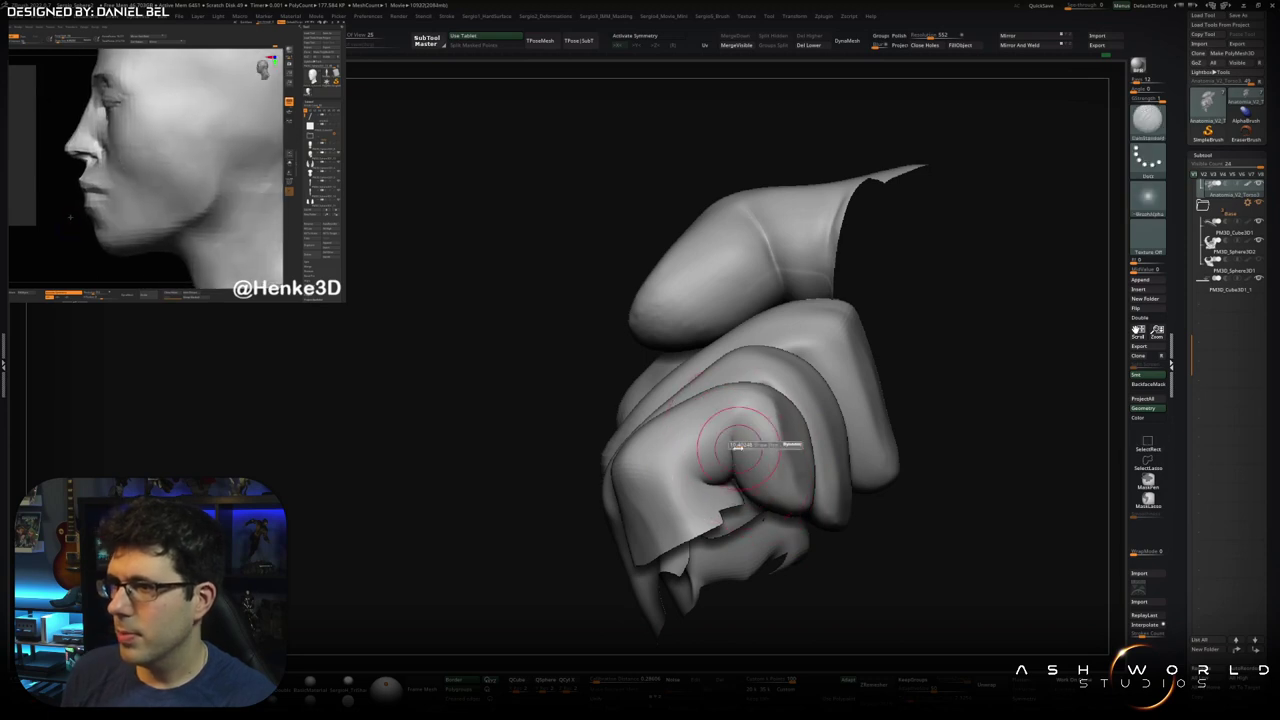
{"action": "mouse_move", "coordinate": [760, 449]}
{"action": "right_mouse_down"}
{"action": "mouse_move", "coordinate": [704, 476]}
{"action": "mouse_move", "coordinate": [767, 443]}
{"action": "mouse_move", "coordinate": [651, 469]}
{"action": "mouse_move", "coordinate": [637, 445]}
{"action": "mouse_move", "coordinate": [648, 459]}
{"action": "right_mouse_up"}
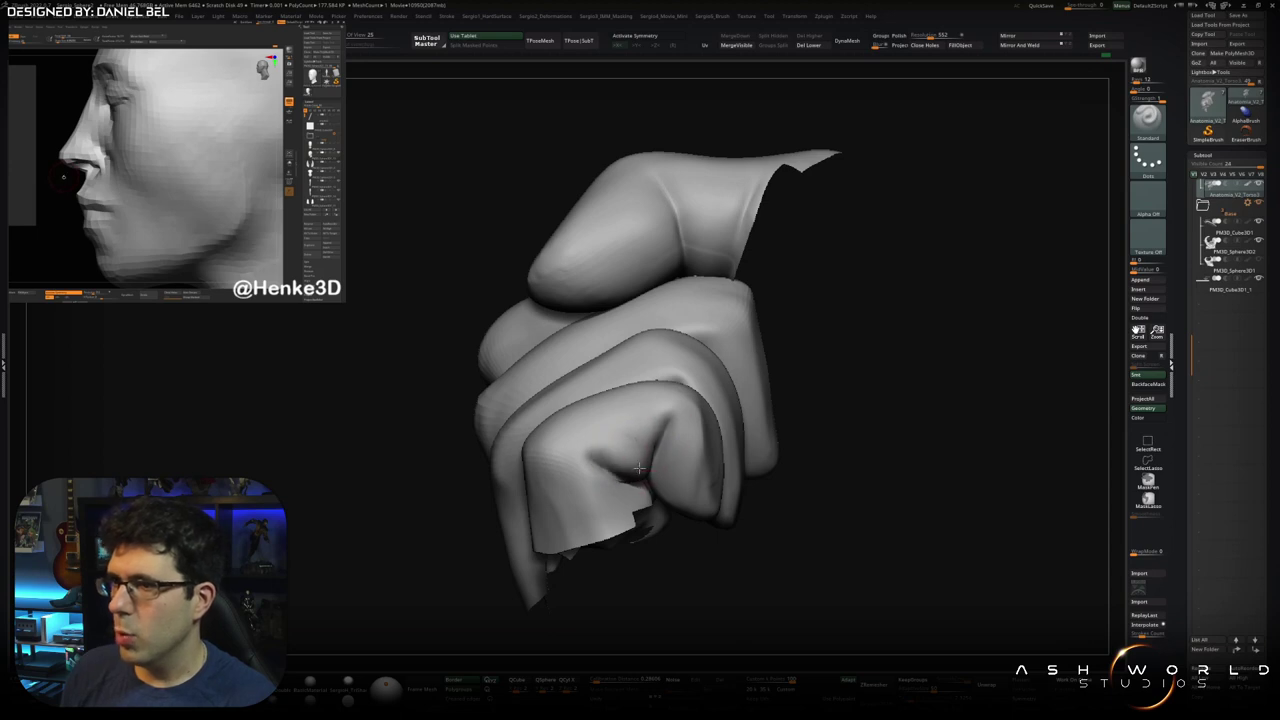
{"action": "mouse_move", "coordinate": [647, 492]}
{"action": "right_mouse_down"}
{"action": "mouse_move", "coordinate": [674, 460]}
{"action": "mouse_move", "coordinate": [603, 466]}
{"action": "right_mouse_up"}
{"action": "key", "text": "b"}
{"action": "key", "text": "i"}
{"action": "key", "text": "n"}
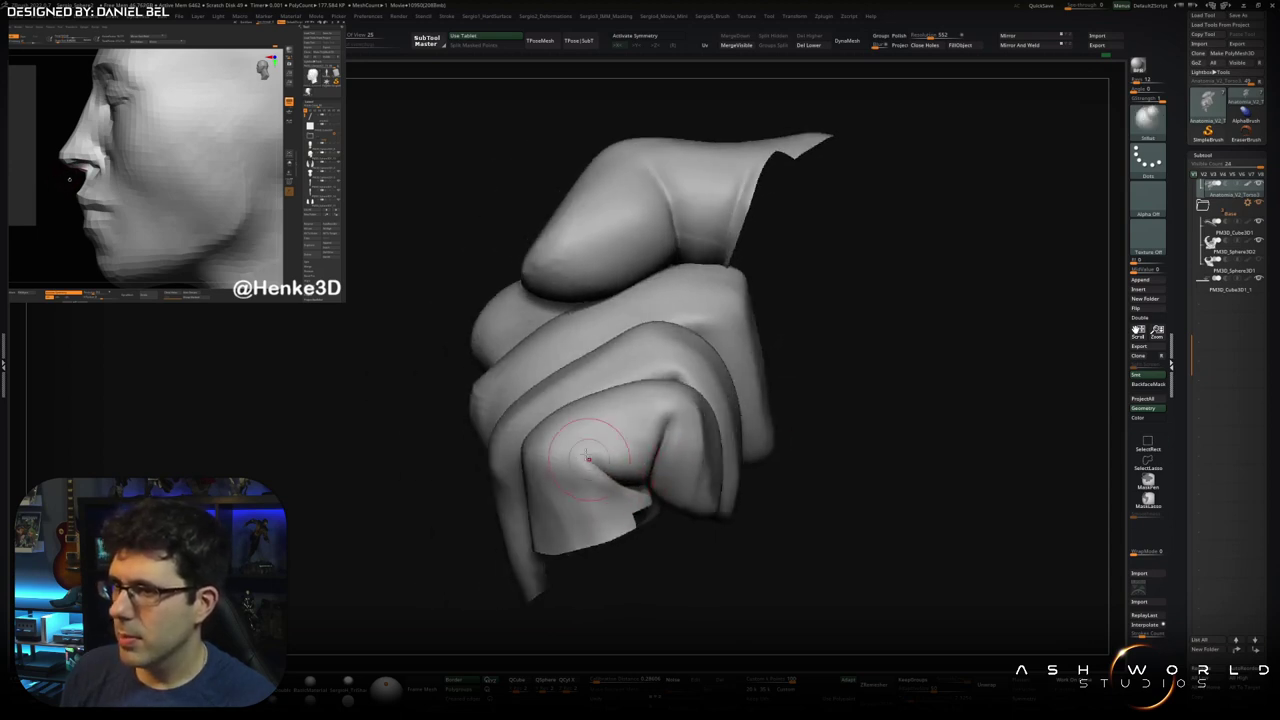
{"action": "key", "text": "b"}
{"action": "key", "text": "m"}
{"action": "key", "text": "v"}
{"action": "mouse_move", "coordinate": [656, 499]}
{"action": "right_mouse_down"}
{"action": "mouse_move", "coordinate": [684, 455]}
{"action": "mouse_move", "coordinate": [669, 460]}
{"action": "right_mouse_up"}
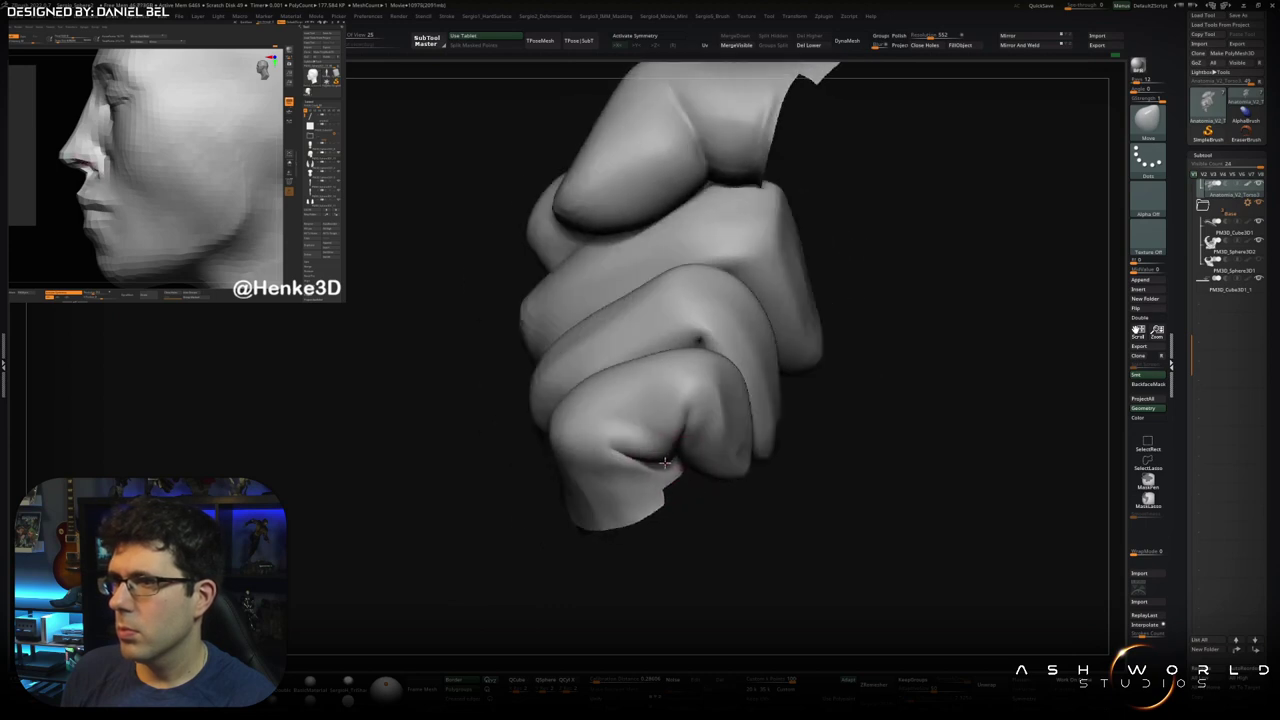
{"action": "left_click_drag", "start_coordinate": [665, 462], "coordinate": [683, 444]}
{"action": "mouse_move", "coordinate": [681, 436]}
{"action": "right_mouse_down"}
{"action": "mouse_move", "coordinate": [659, 446]}
{"action": "mouse_move", "coordinate": [645, 362]}
{"action": "right_mouse_up"}
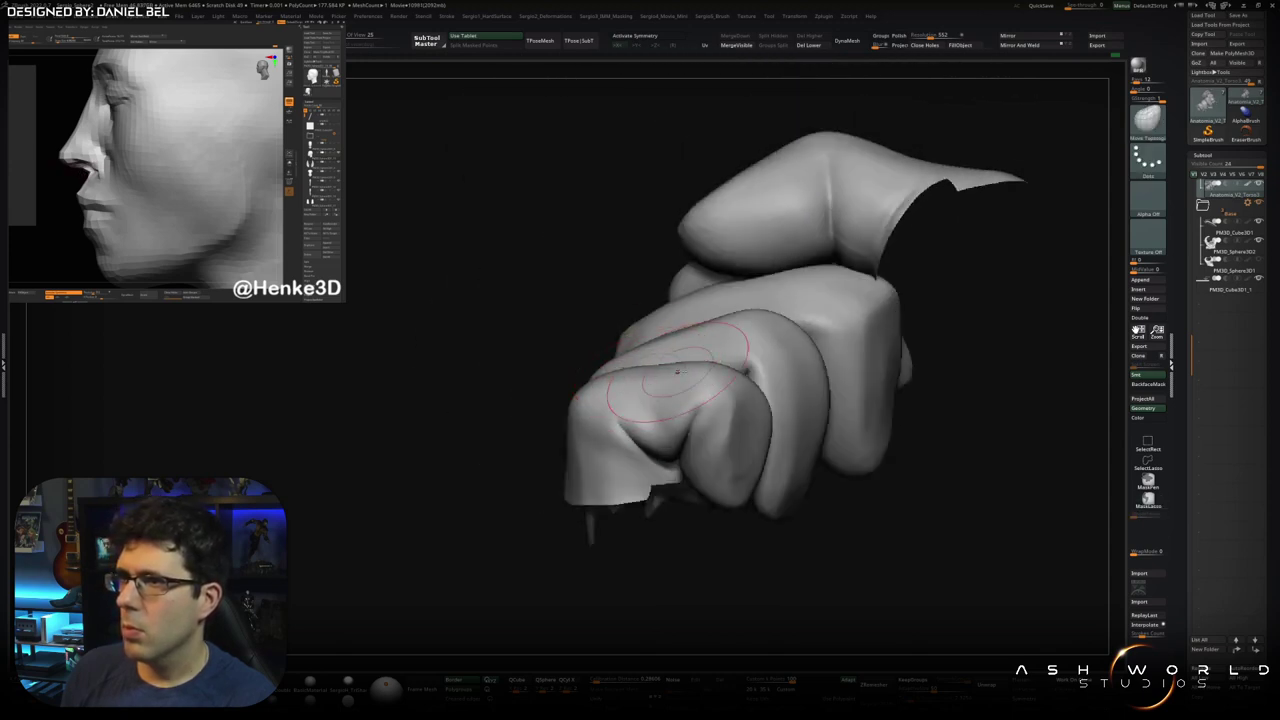
Check the fingers from above and the front, then frame and zoom out to compare the fist with the body
{"action": "mouse_move", "coordinate": [708, 390]}
{"action": "right_mouse_down"}
{"action": "mouse_move", "coordinate": [775, 372]}
{"action": "mouse_move", "coordinate": [777, 432]}
{"action": "mouse_move", "coordinate": [702, 452]}
{"action": "right_mouse_up"}
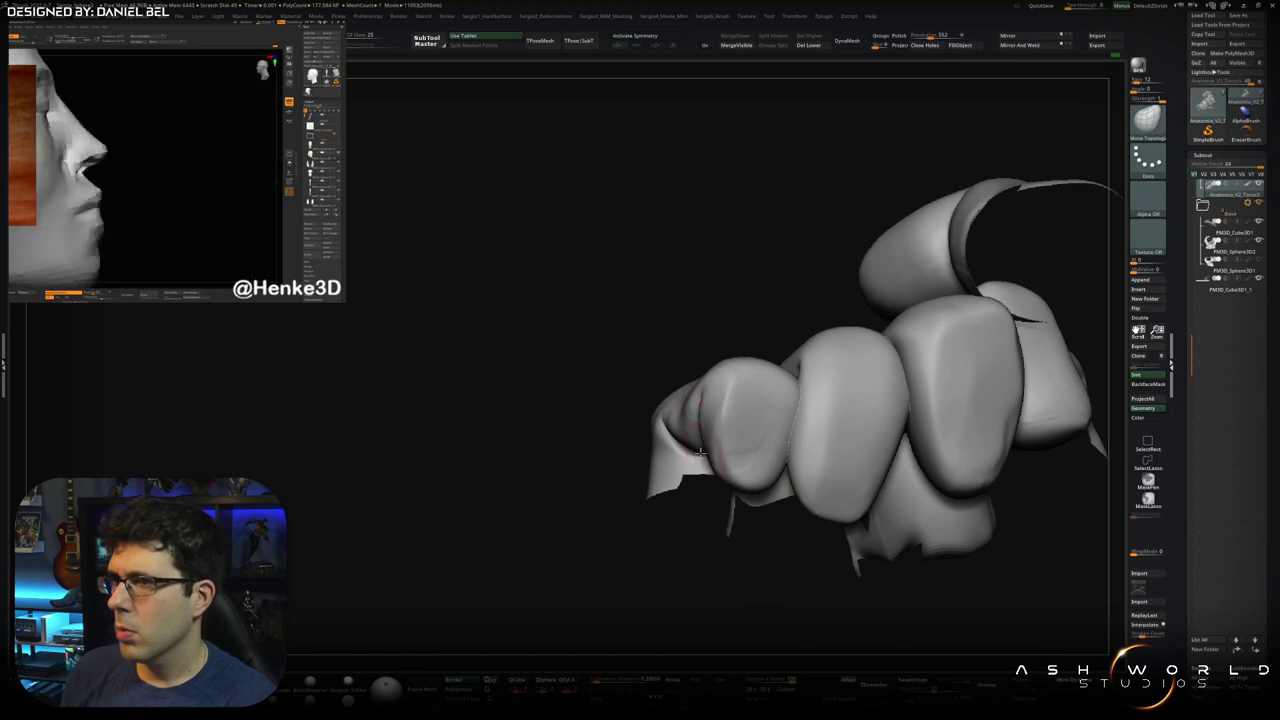
{"action": "right_click_drag", "start_coordinate": [702, 452], "coordinate": [795, 383]}
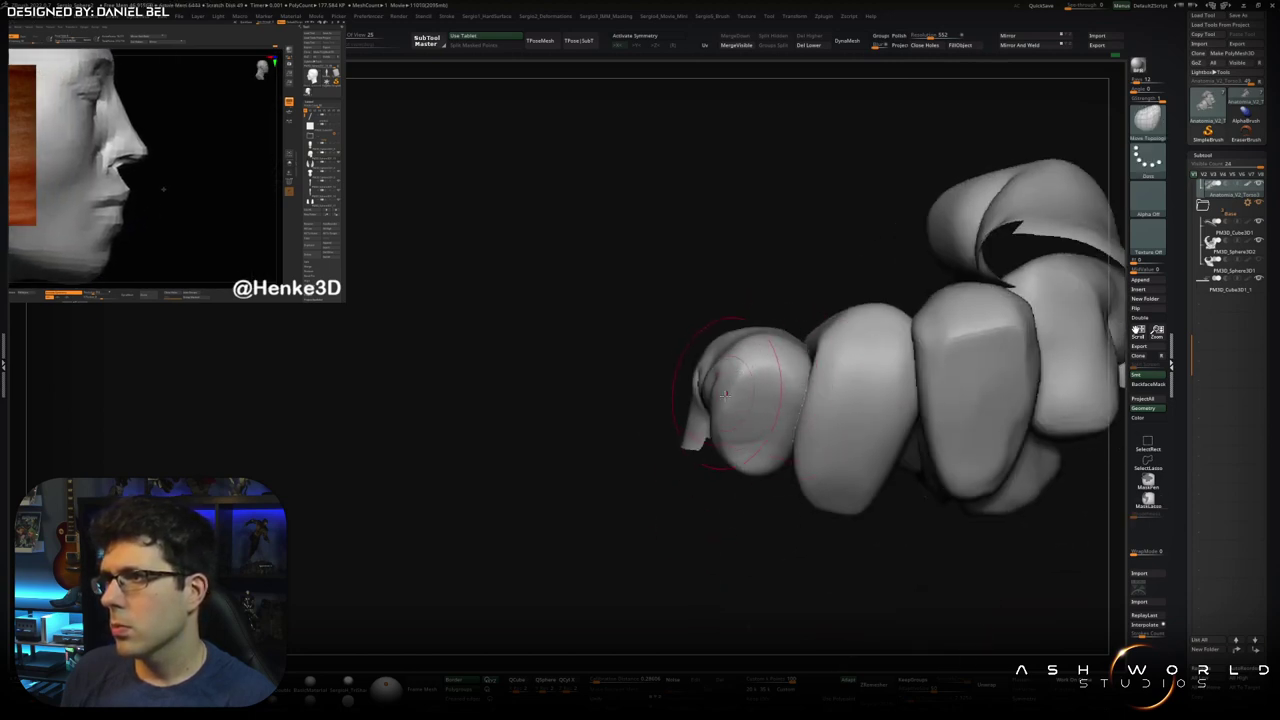
{"action": "right_click_drag", "start_coordinate": [721, 410], "coordinate": [760, 423]}
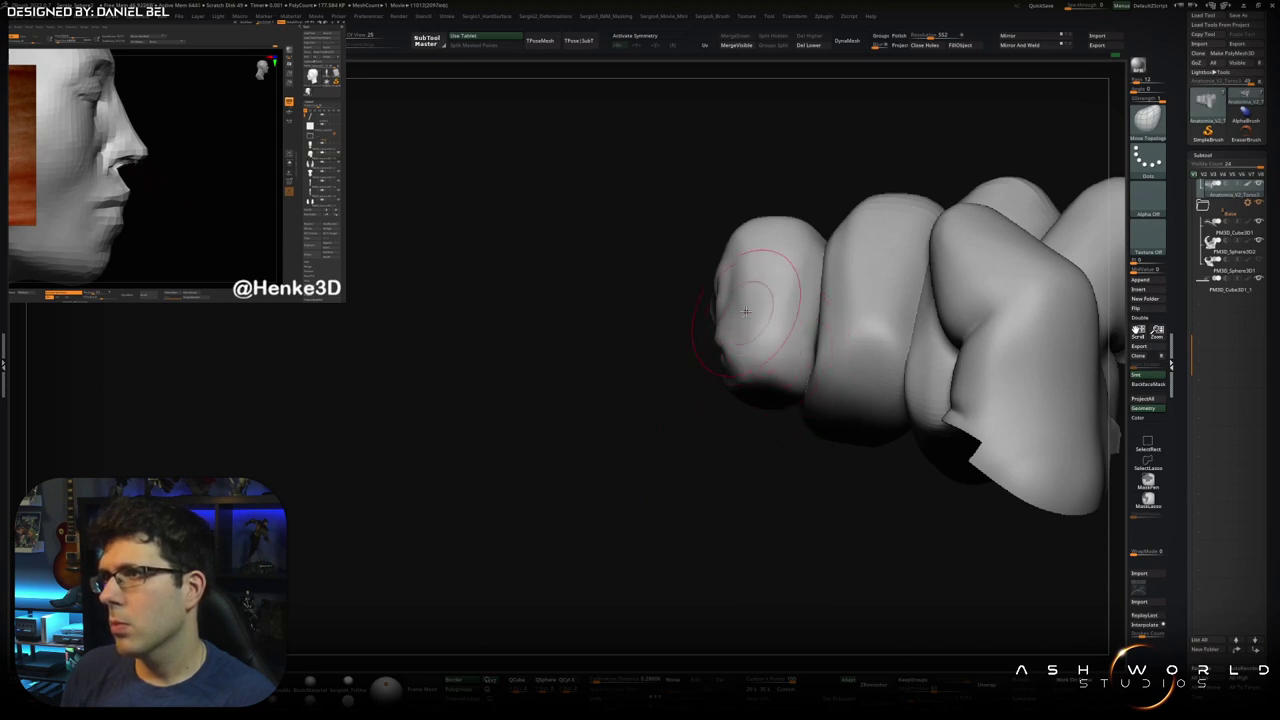
{"action": "mouse_move", "coordinate": [753, 276]}
{"action": "right_mouse_down"}
{"action": "mouse_move", "coordinate": [781, 287]}
{"action": "mouse_move", "coordinate": [708, 443]}
{"action": "right_mouse_up"}
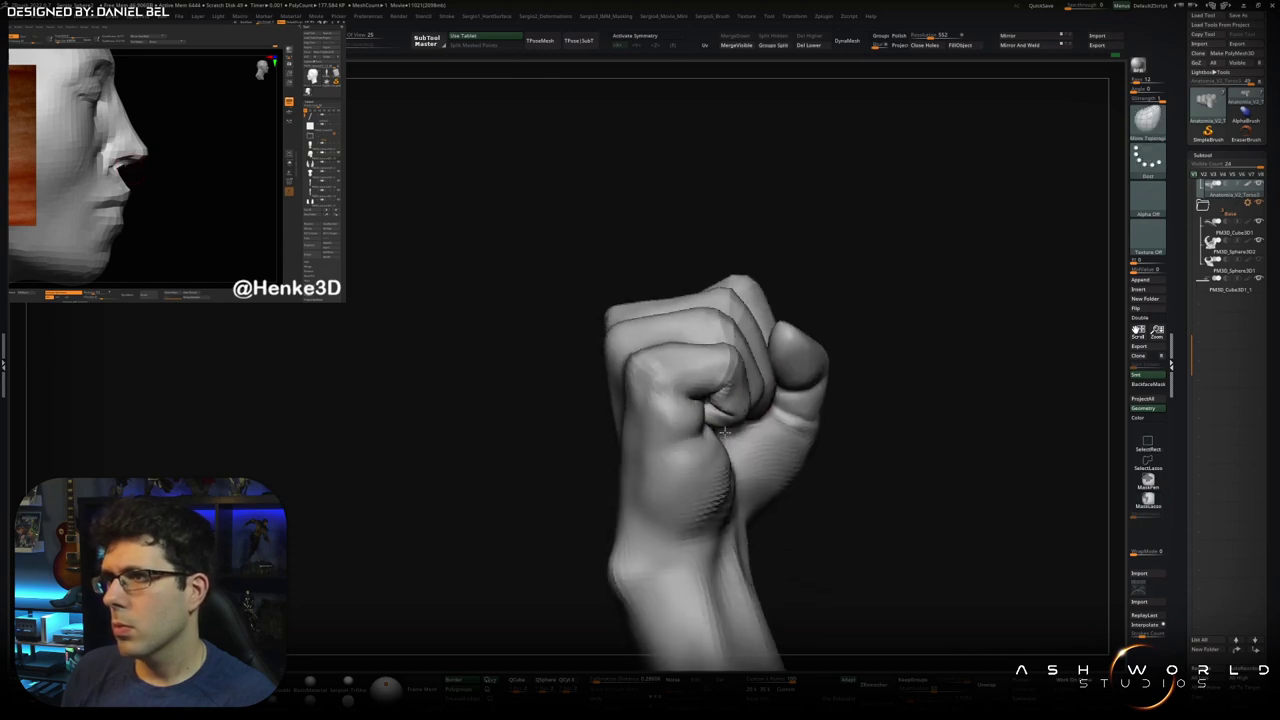
{"action": "key", "text": "f"}
{"action": "right_click_drag", "start_coordinate": [708, 443], "coordinate": [718, 385]}
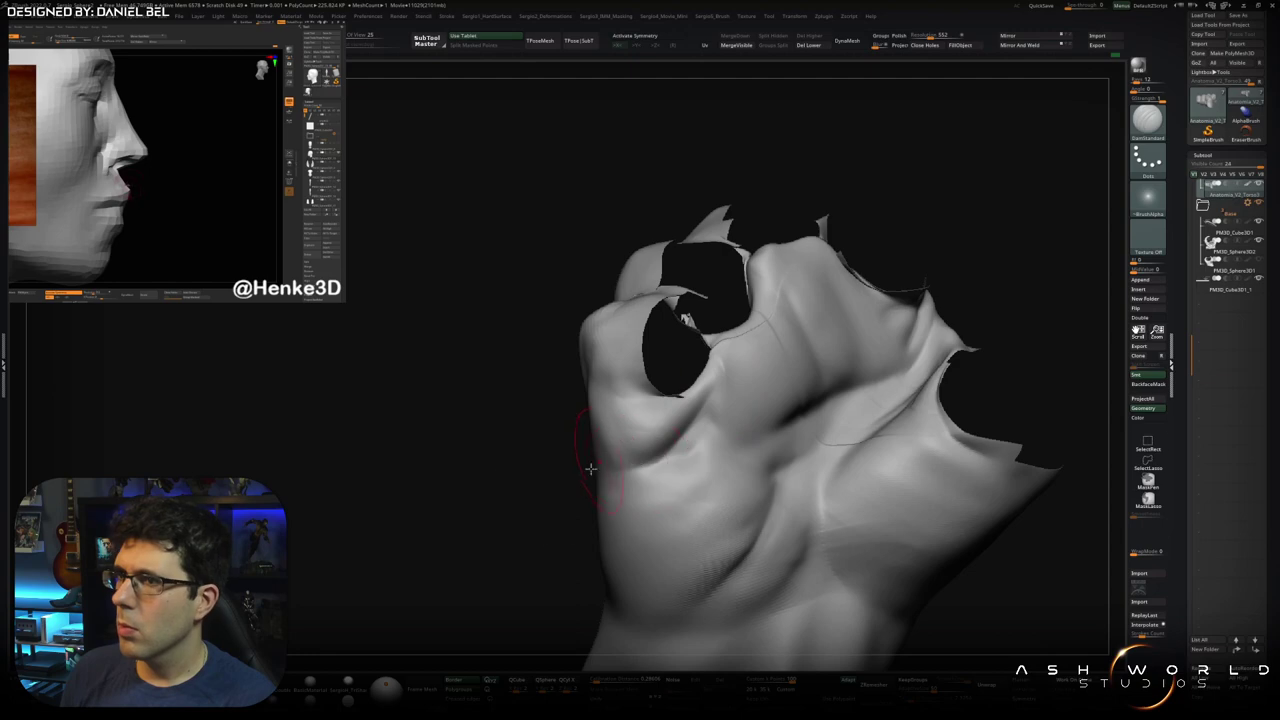
{"action": "key", "text": "f"}
{"action": "right_click_drag", "start_coordinate": [590, 468], "coordinate": [693, 238]}
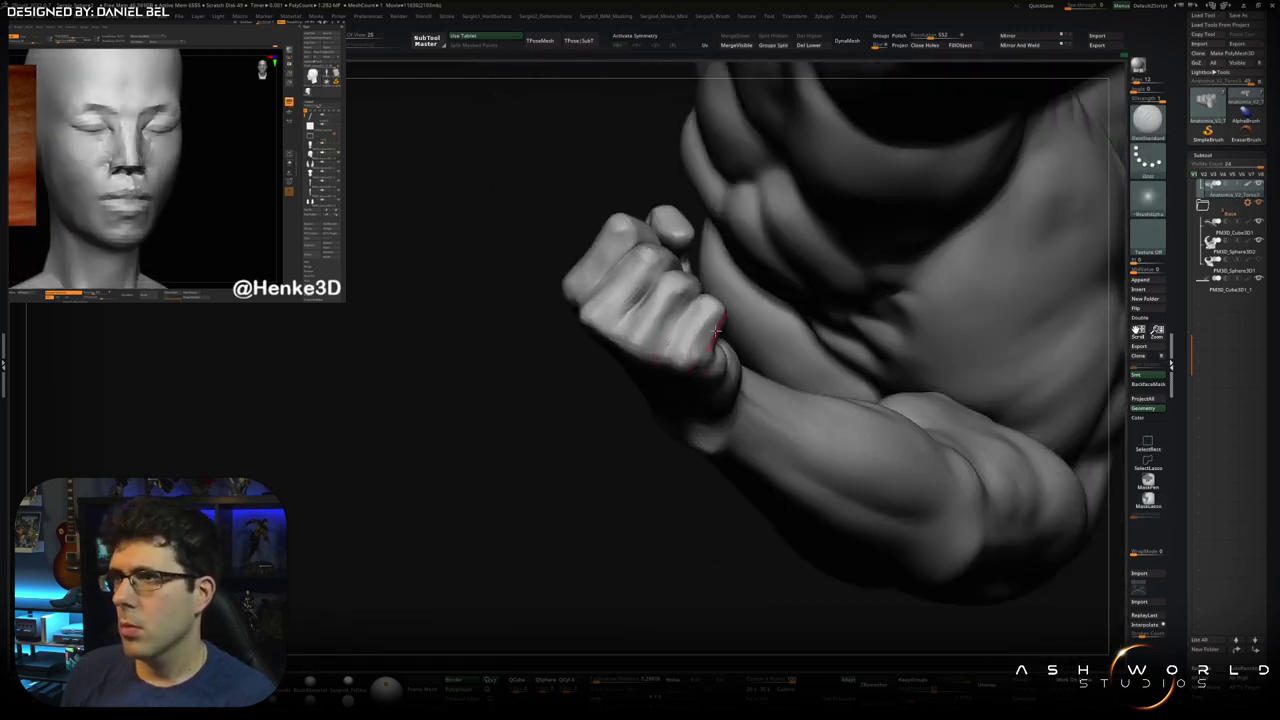
Isolate the fist, then lasso-mask and fold the open flap closed over the thumb-index gap
{"action": "right_click_drag", "start_coordinate": [745, 430], "coordinate": [745, 375], "text": "ctrl"}
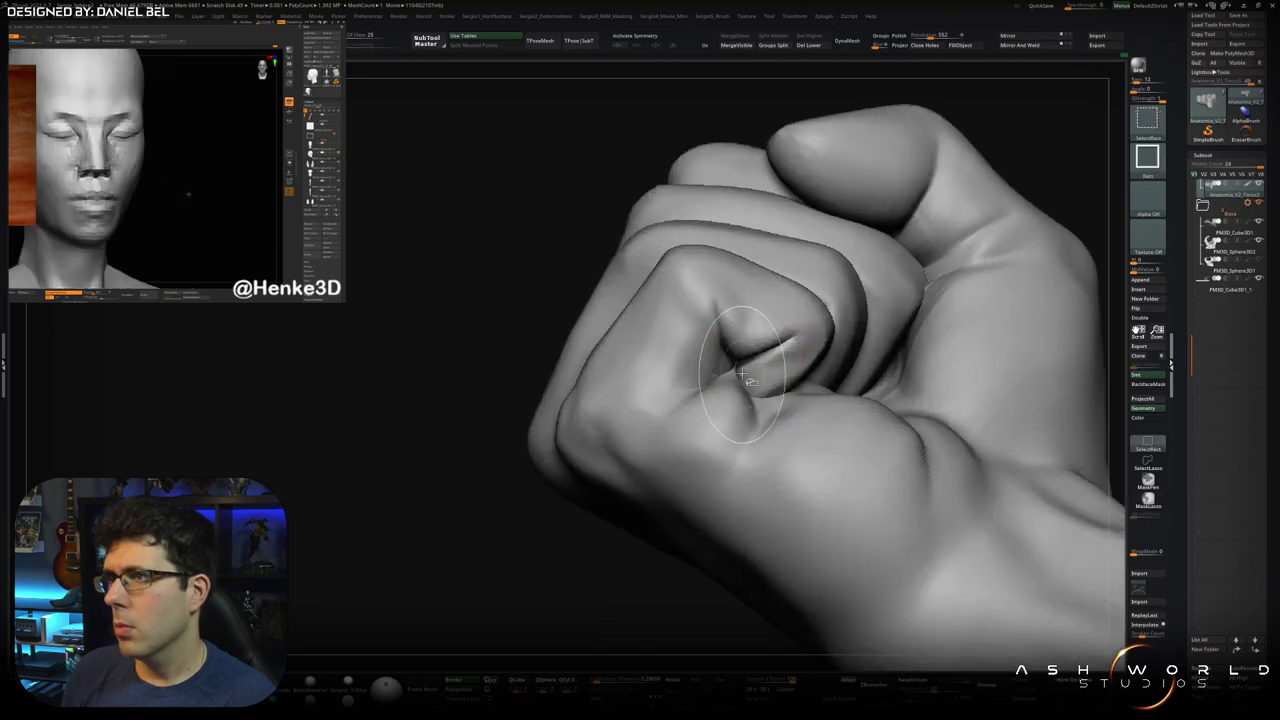
{"action": "mouse_move", "coordinate": [745, 378]}
{"action": "right_mouse_down"}
{"action": "mouse_move", "coordinate": [757, 376]}
{"action": "mouse_move", "coordinate": [760, 395]}
{"action": "mouse_move", "coordinate": [735, 352]}
{"action": "right_mouse_up"}
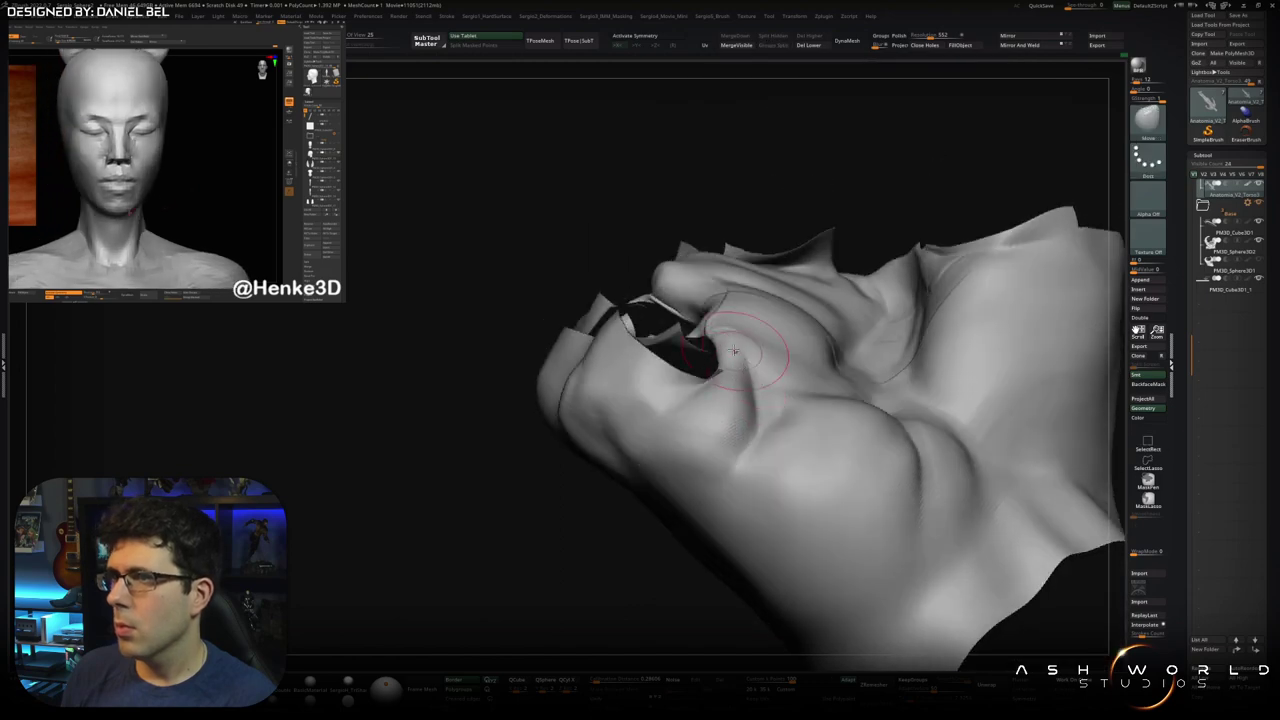
{"action": "key", "text": "ctrl"}
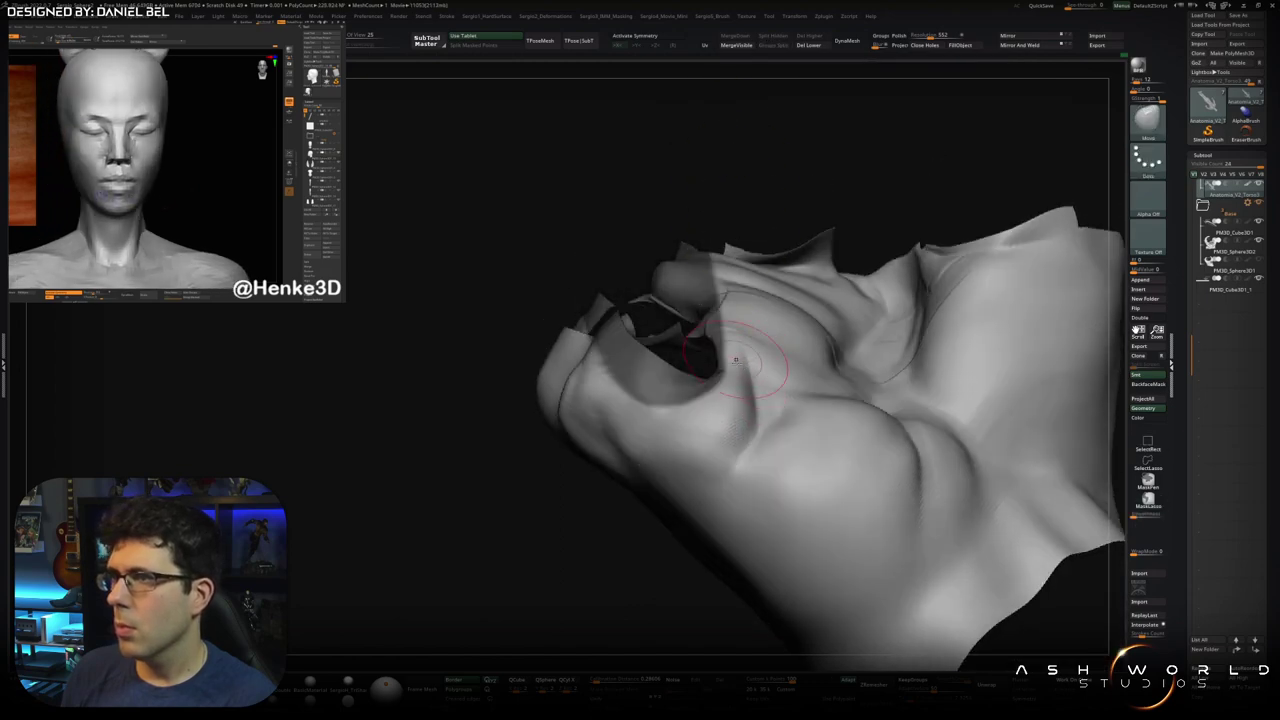
{"action": "left_click_drag", "start_coordinate": [650, 340], "coordinate": [735, 387]}
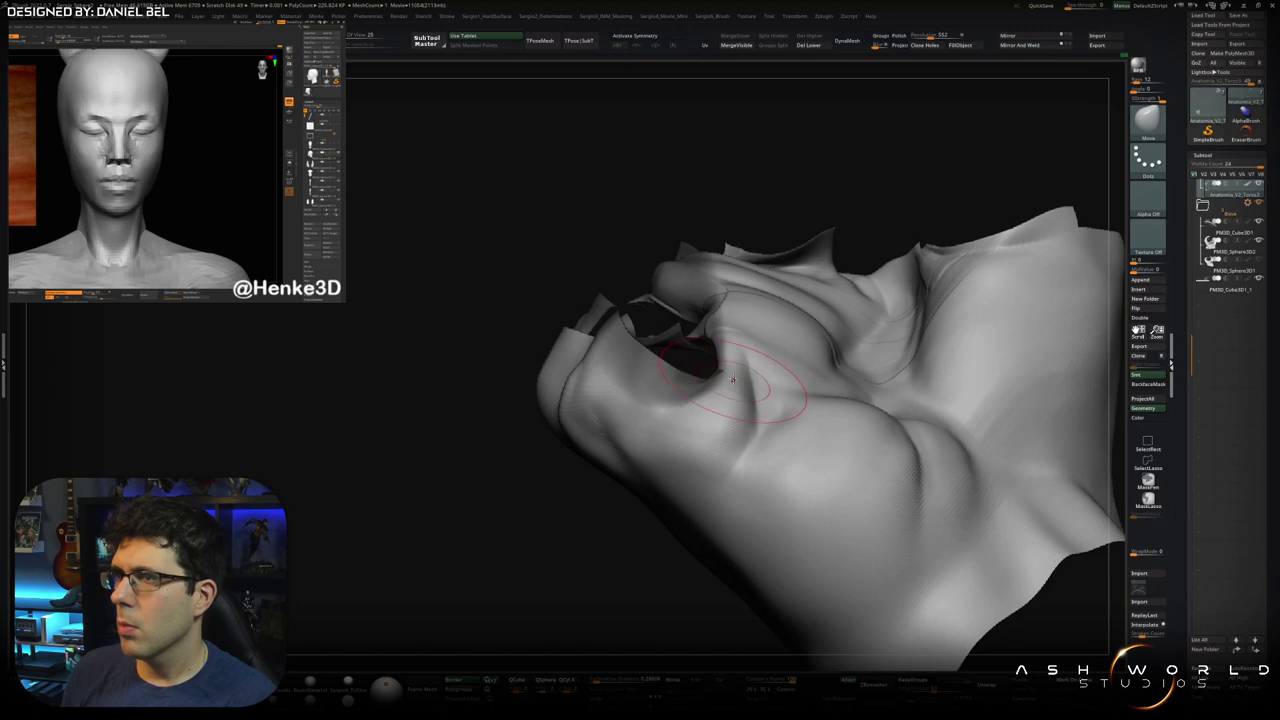
{"action": "left_click_drag", "start_coordinate": [509, 414], "coordinate": [598, 441]}
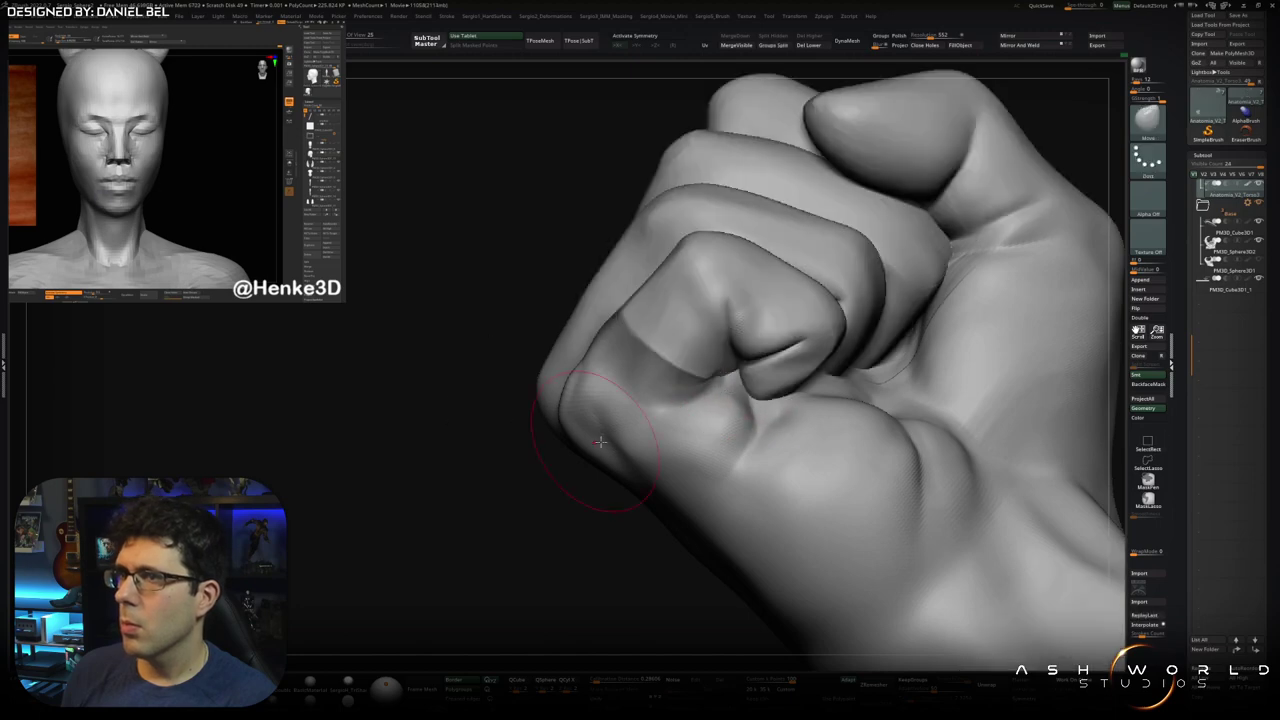
{"action": "left_click_drag", "start_coordinate": [692, 419], "coordinate": [747, 362]}
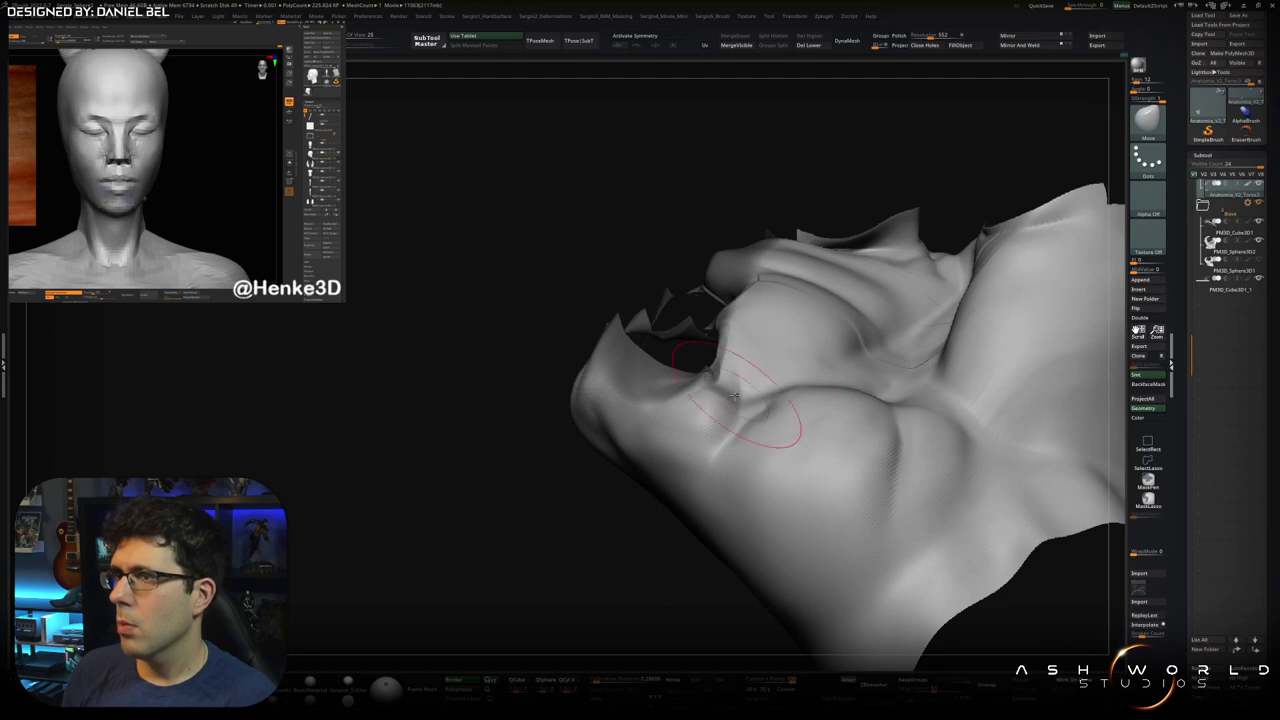
{"action": "left_click_drag", "start_coordinate": [640, 437], "coordinate": [745, 390]}
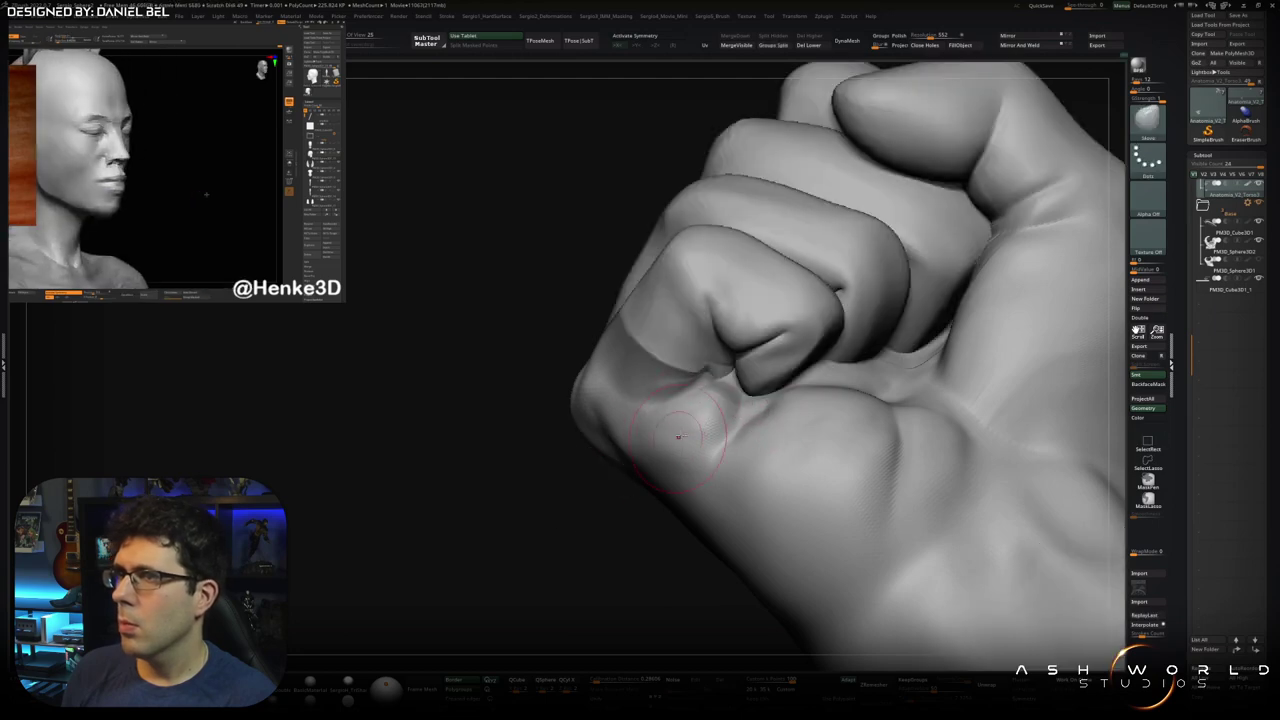
Restore the full clenched fist and smooth the crease between the thumb and index finger
{"action": "key", "text": "ctrl+z"}
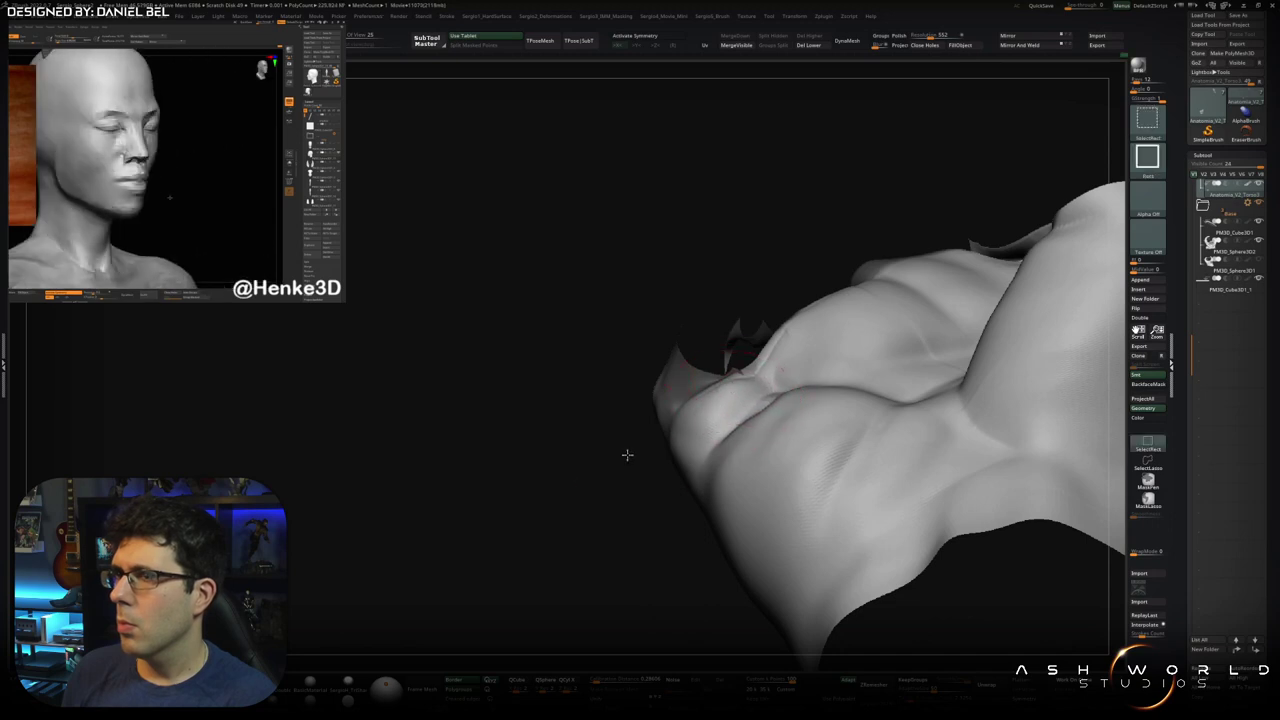
{"action": "key", "text": "ctrl+shift+z"}
{"action": "left_click_drag", "start_coordinate": [738, 420], "coordinate": [596, 476]}
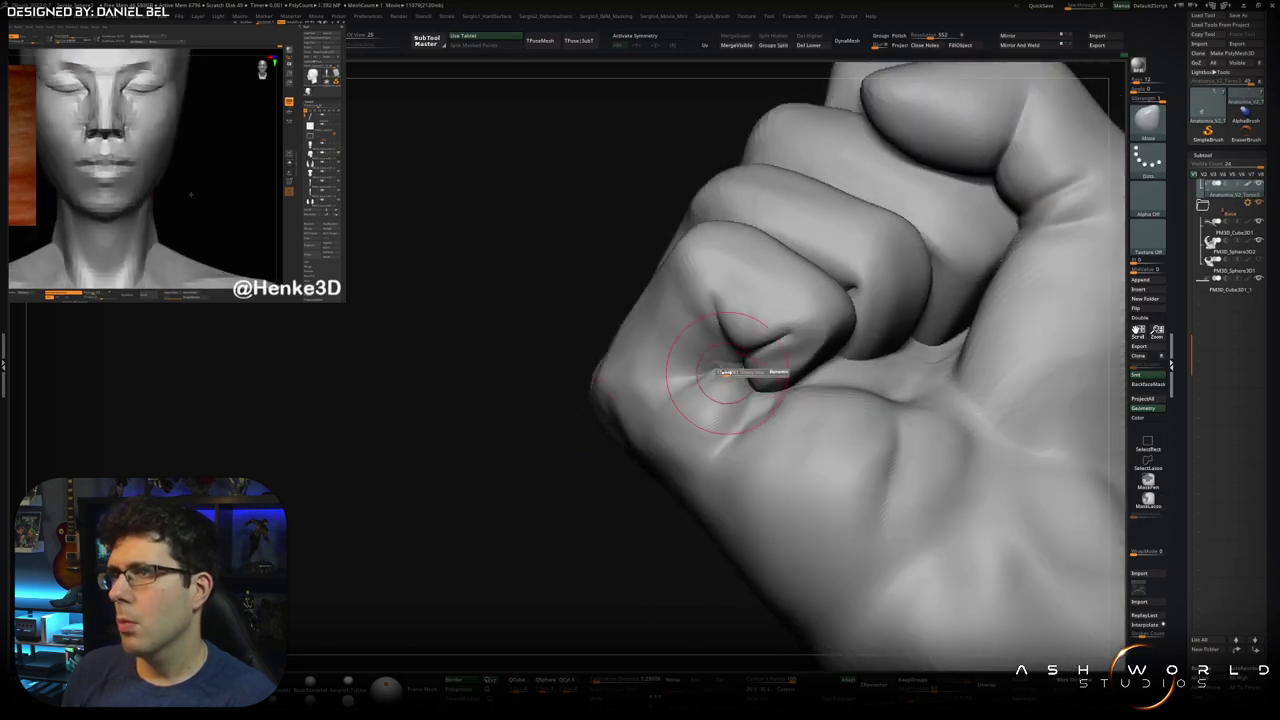
{"action": "left_click_drag", "start_coordinate": [743, 369], "coordinate": [729, 368]}
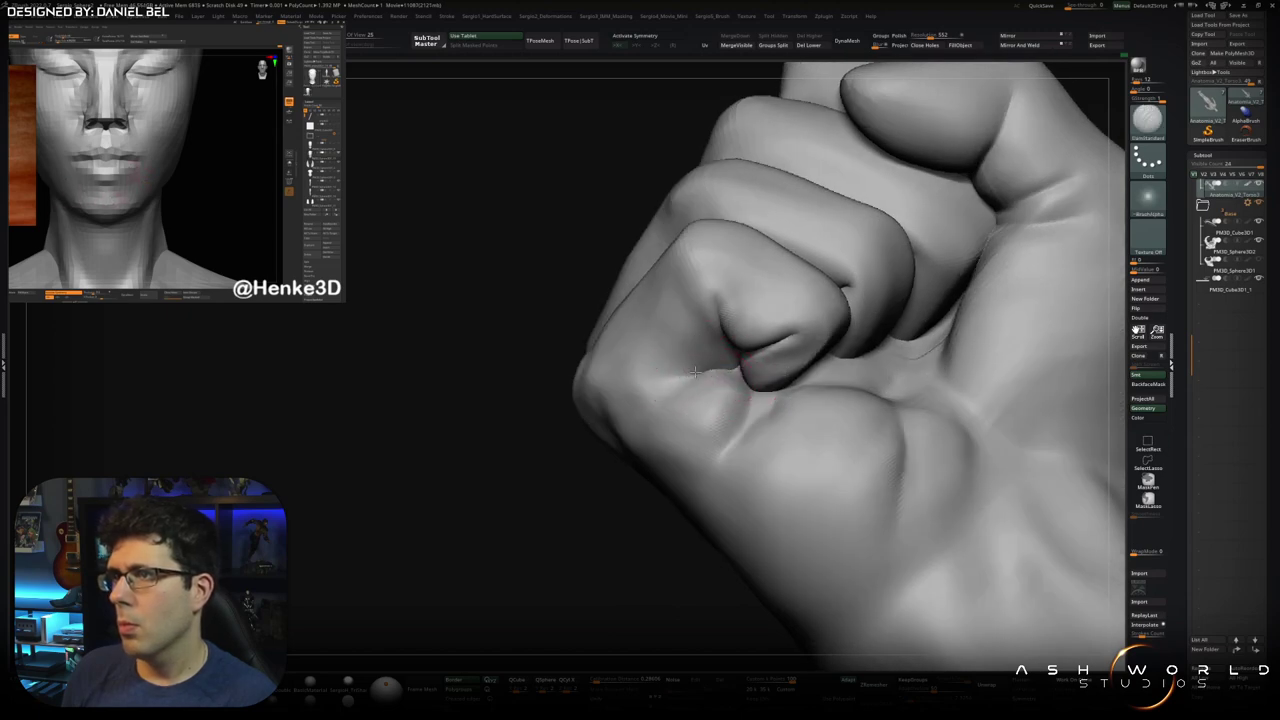
{"action": "left_click_drag", "start_coordinate": [686, 357], "coordinate": [687, 368], "text": "shift"}
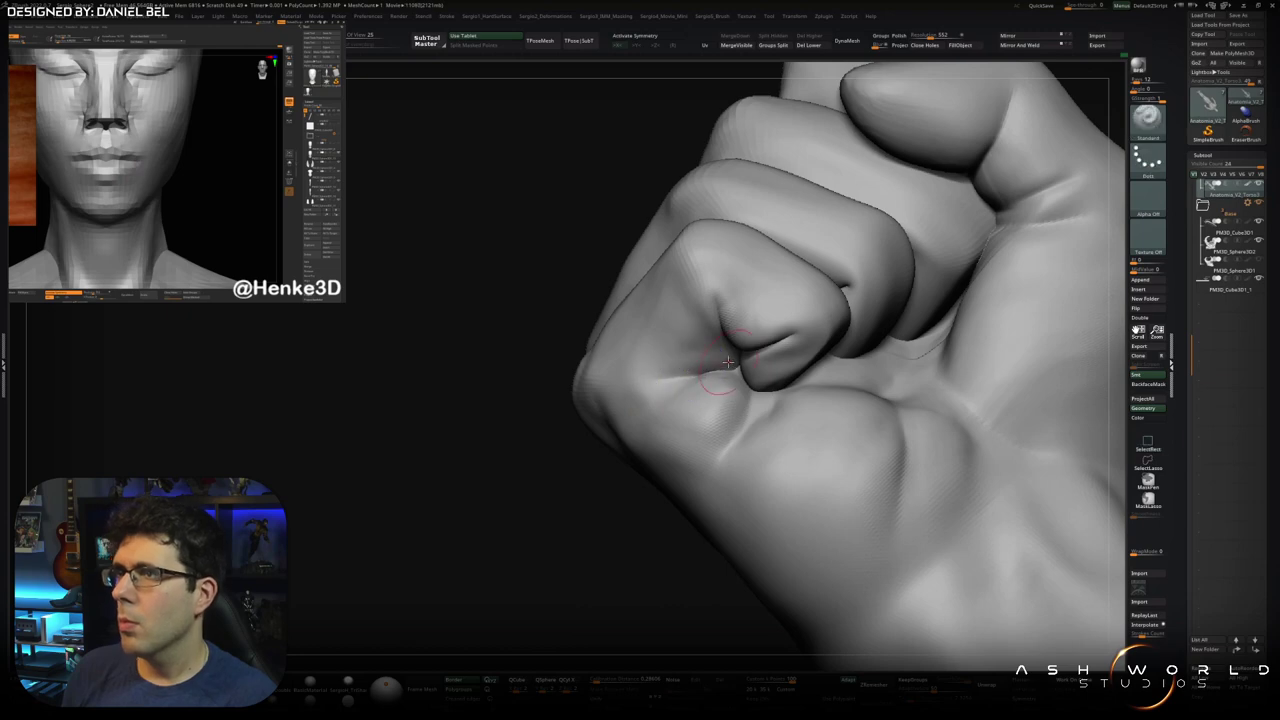
{"action": "mouse_move", "coordinate": [722, 292]}
{"action": "right_mouse_down"}
{"action": "mouse_move", "coordinate": [681, 373]}
{"action": "mouse_move", "coordinate": [630, 400]}
{"action": "right_mouse_up"}
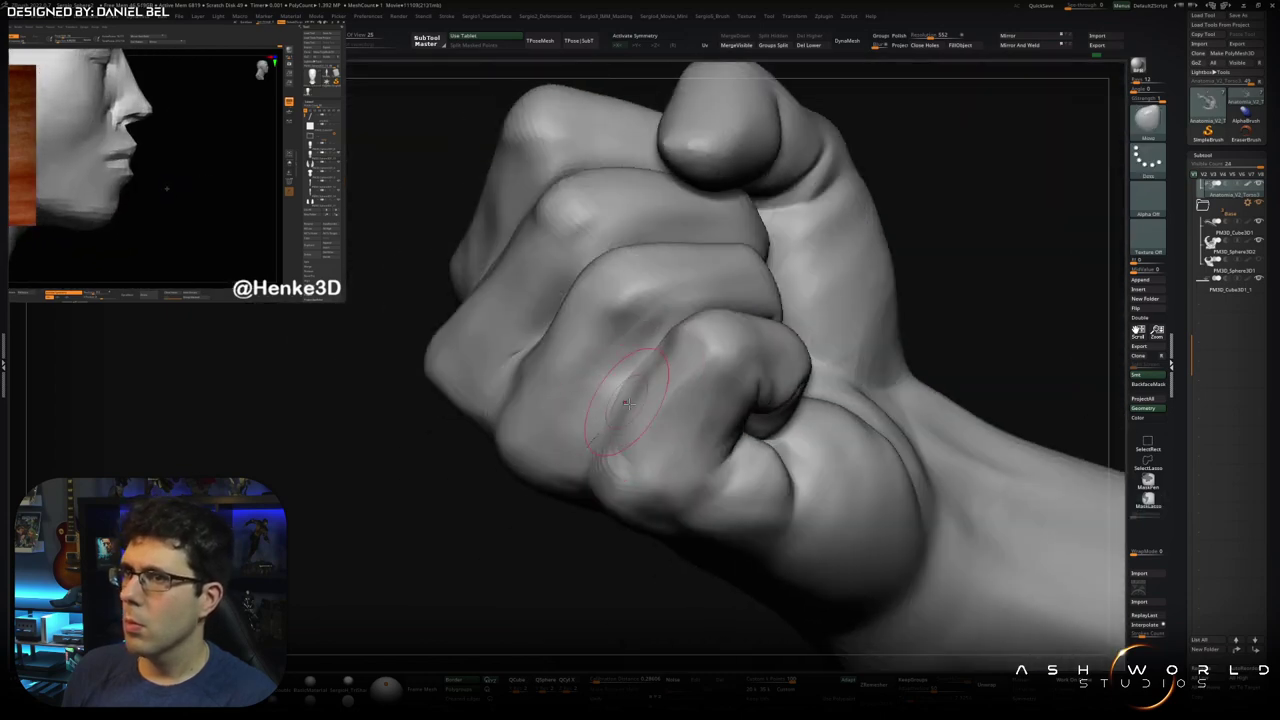
{"action": "right_click_drag", "start_coordinate": [630, 400], "coordinate": [634, 408]}
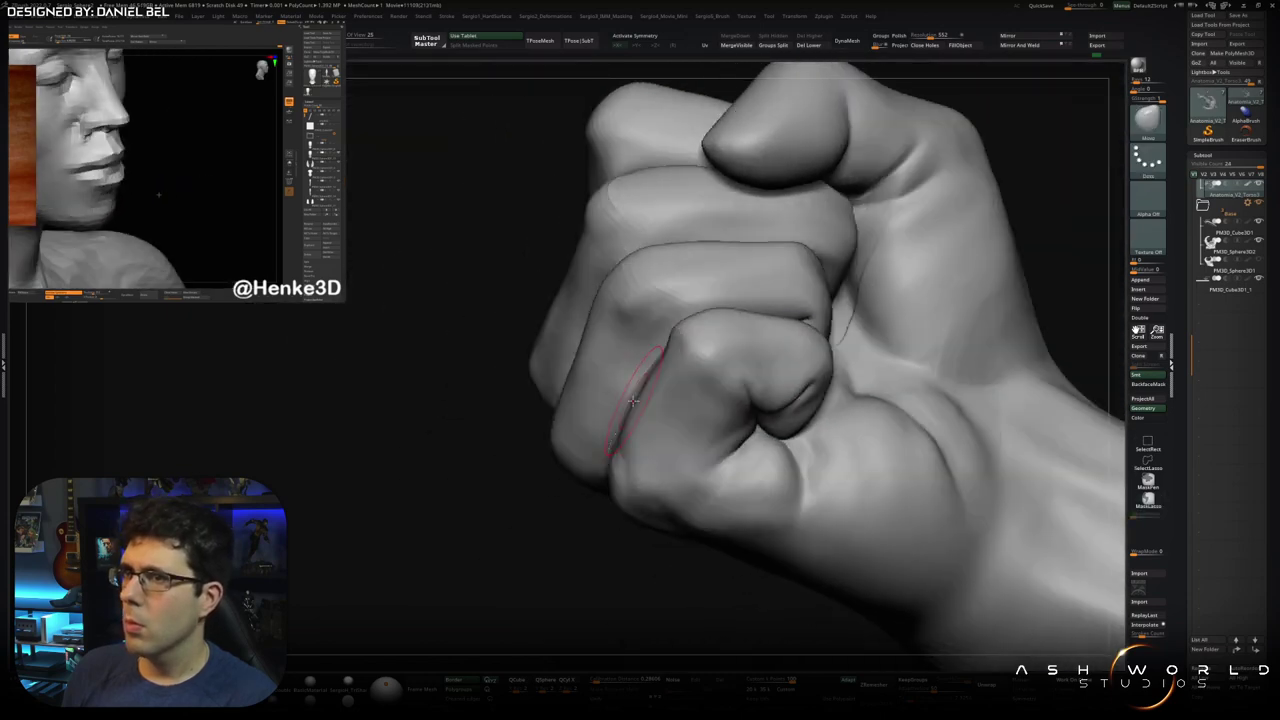
{"action": "mouse_move", "coordinate": [638, 422]}
{"action": "right_mouse_down"}
{"action": "mouse_move", "coordinate": [640, 435]}
{"action": "mouse_move", "coordinate": [643, 412]}
{"action": "right_mouse_up"}
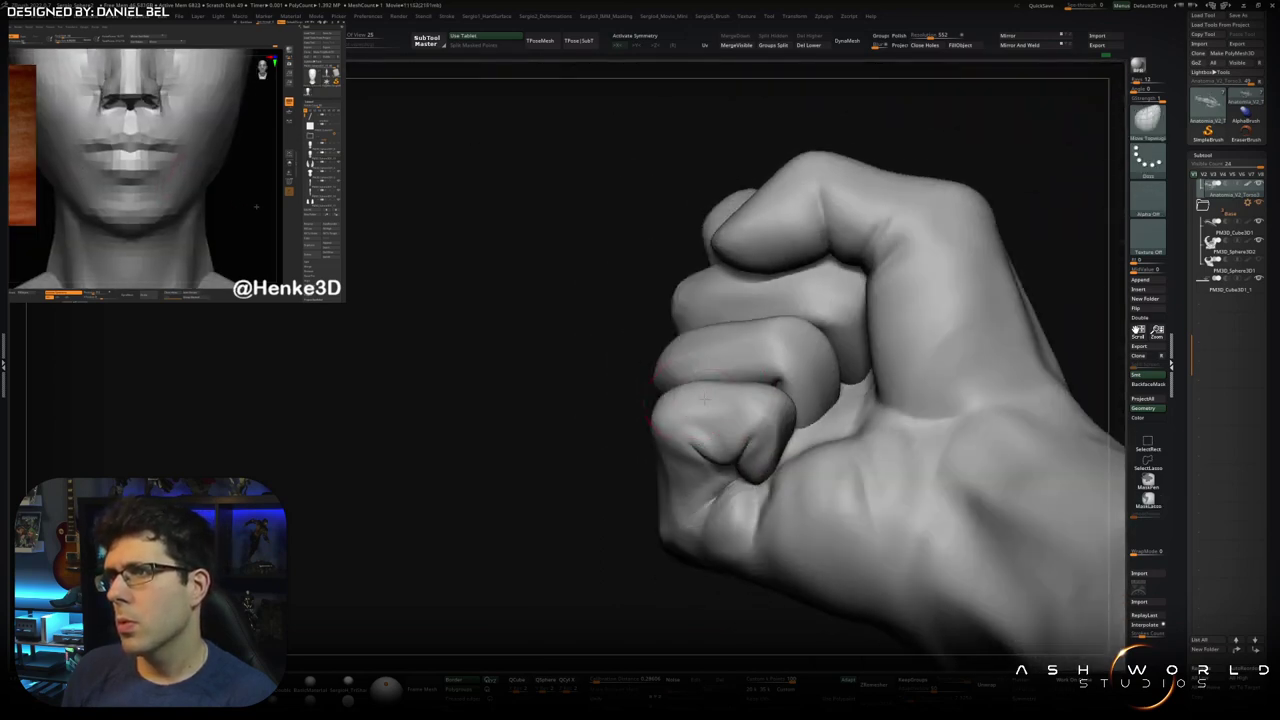
Layer ClayBuildup strokes inside the thumb fold and along its lower edge
{"action": "mouse_move", "coordinate": [718, 405]}
{"action": "right_mouse_down"}
{"action": "mouse_move", "coordinate": [758, 436]}
{"action": "mouse_move", "coordinate": [804, 425]}
{"action": "mouse_move", "coordinate": [766, 413]}
{"action": "right_mouse_up"}
{"action": "key", "text": "b"}
{"action": "key", "text": "c"}
{"action": "key", "text": "b"}
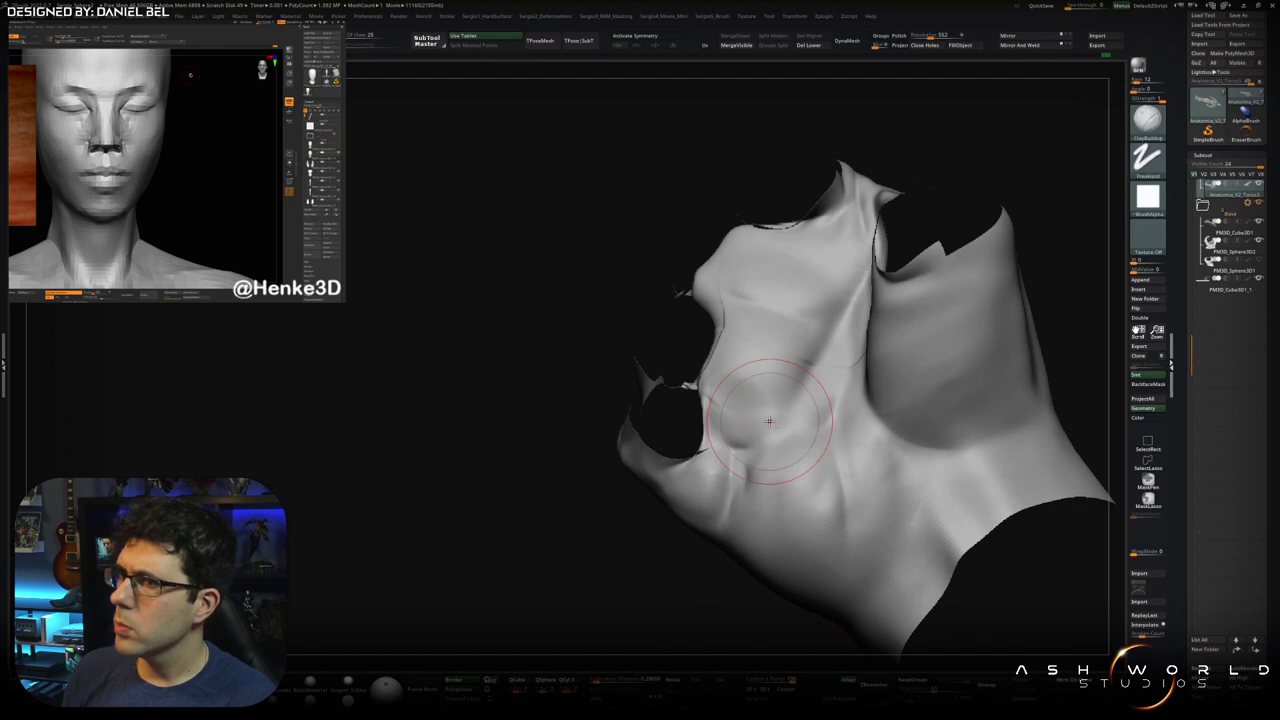
{"action": "mouse_move", "coordinate": [800, 395]}
{"action": "left_mouse_down"}
{"action": "mouse_move", "coordinate": [790, 370]}
{"action": "mouse_move", "coordinate": [743, 460]}
{"action": "left_mouse_up"}
{"action": "mouse_move", "coordinate": [794, 420]}
{"action": "right_mouse_down"}
{"action": "mouse_move", "coordinate": [643, 543]}
{"action": "mouse_move", "coordinate": [727, 470]}
{"action": "mouse_move", "coordinate": [651, 537]}
{"action": "mouse_move", "coordinate": [812, 424]}
{"action": "right_mouse_up"}
{"action": "left_click_drag", "start_coordinate": [812, 424], "coordinate": [785, 435]}
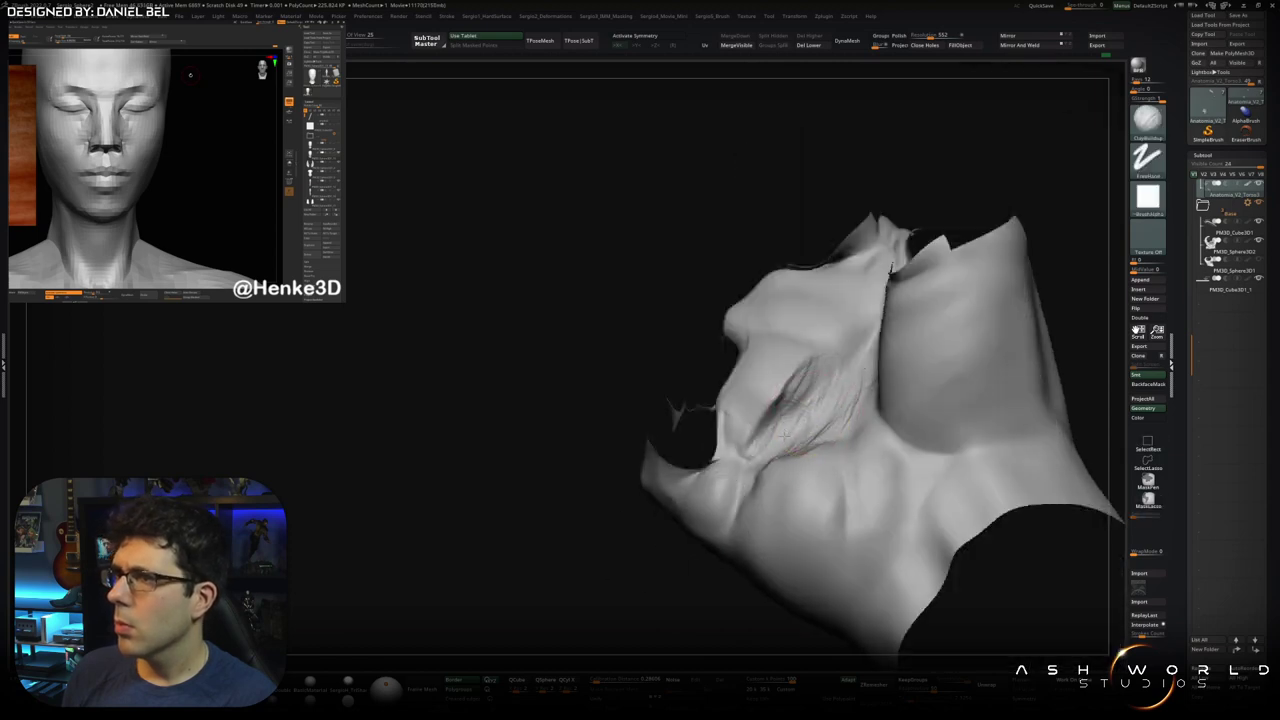
{"action": "left_click_drag", "start_coordinate": [790, 360], "coordinate": [740, 455]}
{"action": "left_click_drag", "start_coordinate": [850, 320], "coordinate": [860, 410]}
{"action": "left_click_drag", "start_coordinate": [860, 360], "coordinate": [828, 380]}
{"action": "right_click_drag", "start_coordinate": [828, 380], "coordinate": [800, 300]}
{"action": "mouse_move", "coordinate": [790, 290]}
{"action": "left_mouse_down"}
{"action": "mouse_move", "coordinate": [834, 307]}
{"action": "mouse_move", "coordinate": [766, 402]}
{"action": "left_mouse_up"}
{"action": "left_click_drag", "start_coordinate": [845, 310], "coordinate": [760, 400]}
{"action": "left_click_drag", "start_coordinate": [789, 466], "coordinate": [797, 484]}
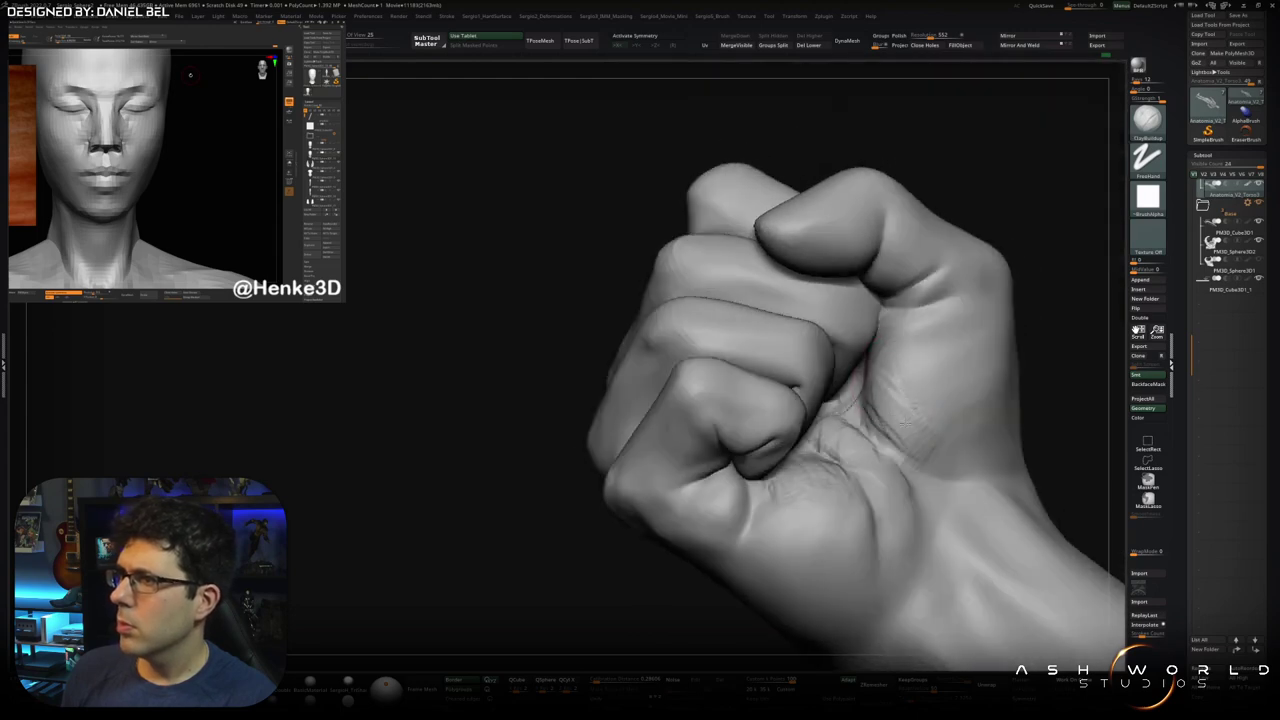
Carve and soften wrinkles on the back of the hand, hiding part of the fist to inspect it
{"action": "mouse_move", "coordinate": [868, 352]}
{"action": "left_mouse_down"}
{"action": "mouse_move", "coordinate": [960, 332]}
{"action": "mouse_move", "coordinate": [836, 335]}
{"action": "mouse_move", "coordinate": [869, 392]}
{"action": "mouse_move", "coordinate": [846, 396]}
{"action": "left_mouse_up"}
{"action": "left_click", "coordinate": [901, 381], "text": "ctrl+shift"}
{"action": "left_click_drag", "start_coordinate": [867, 347], "coordinate": [802, 322]}
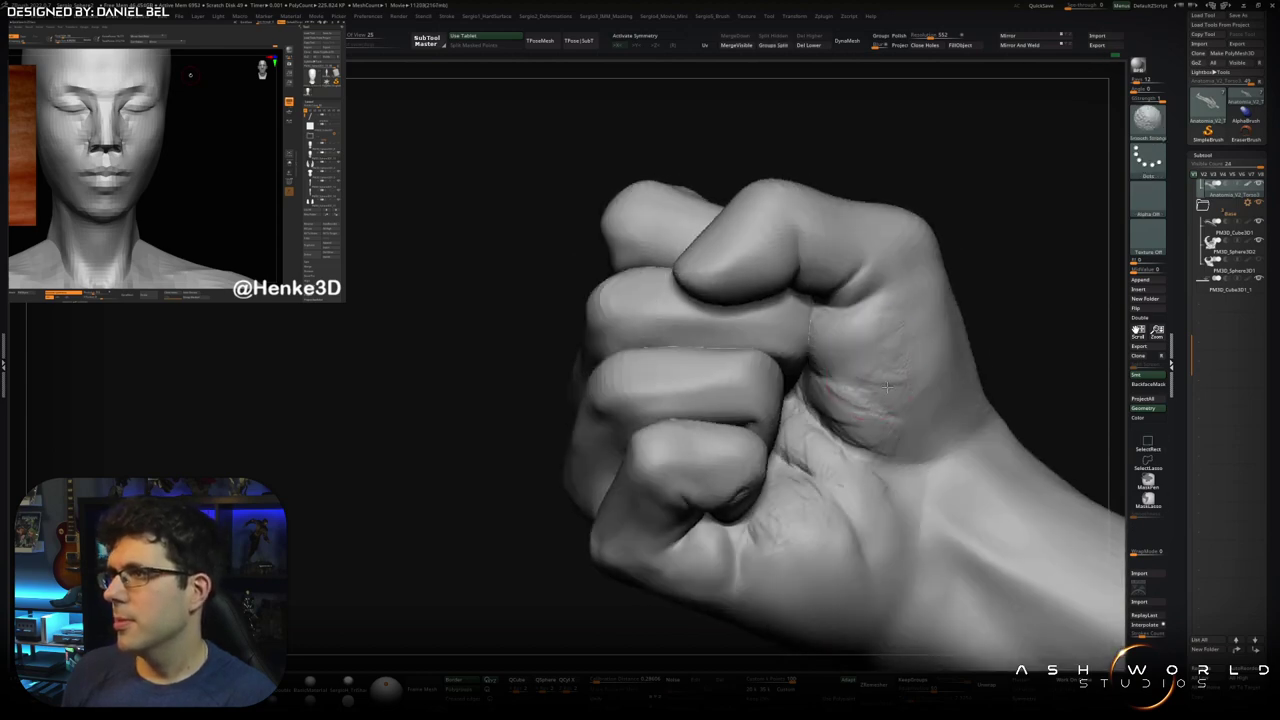
{"action": "right_click_drag", "start_coordinate": [823, 466], "coordinate": [866, 523]}
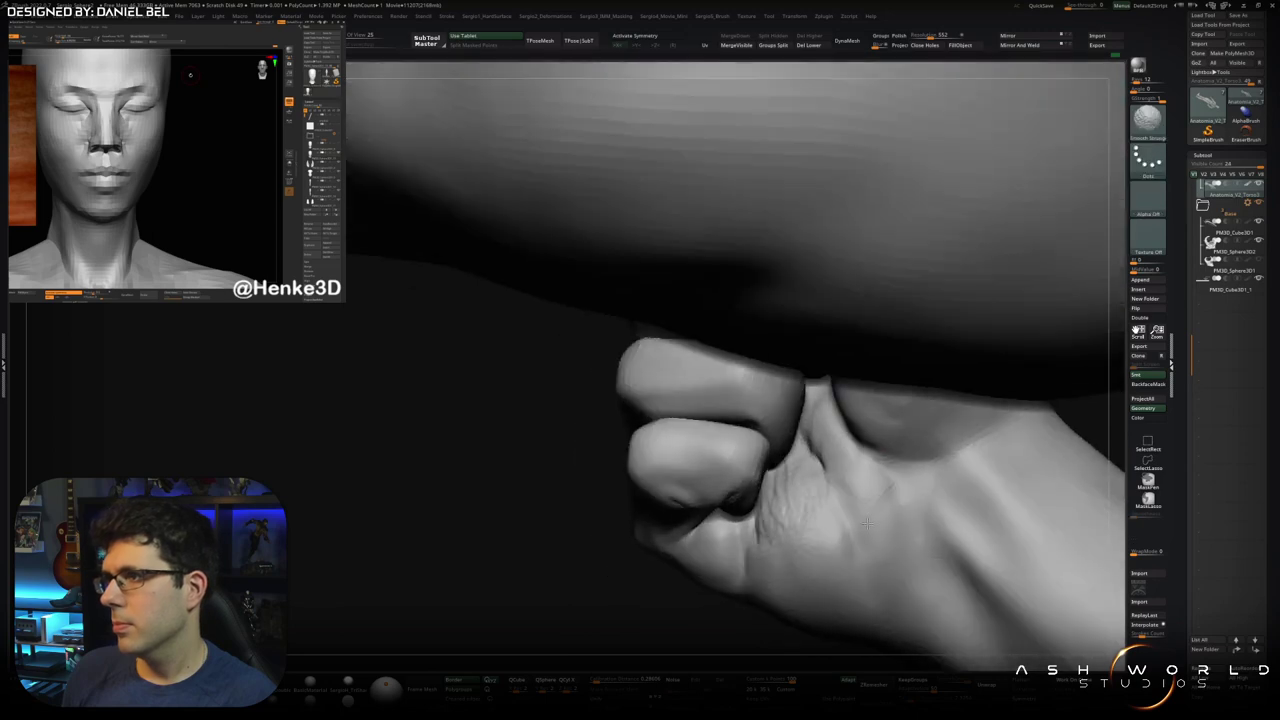
Select the DamStandard brush and turn from the long arm view to a close angle on the fist
{"action": "right_click_drag", "start_coordinate": [794, 592], "coordinate": [809, 497]}
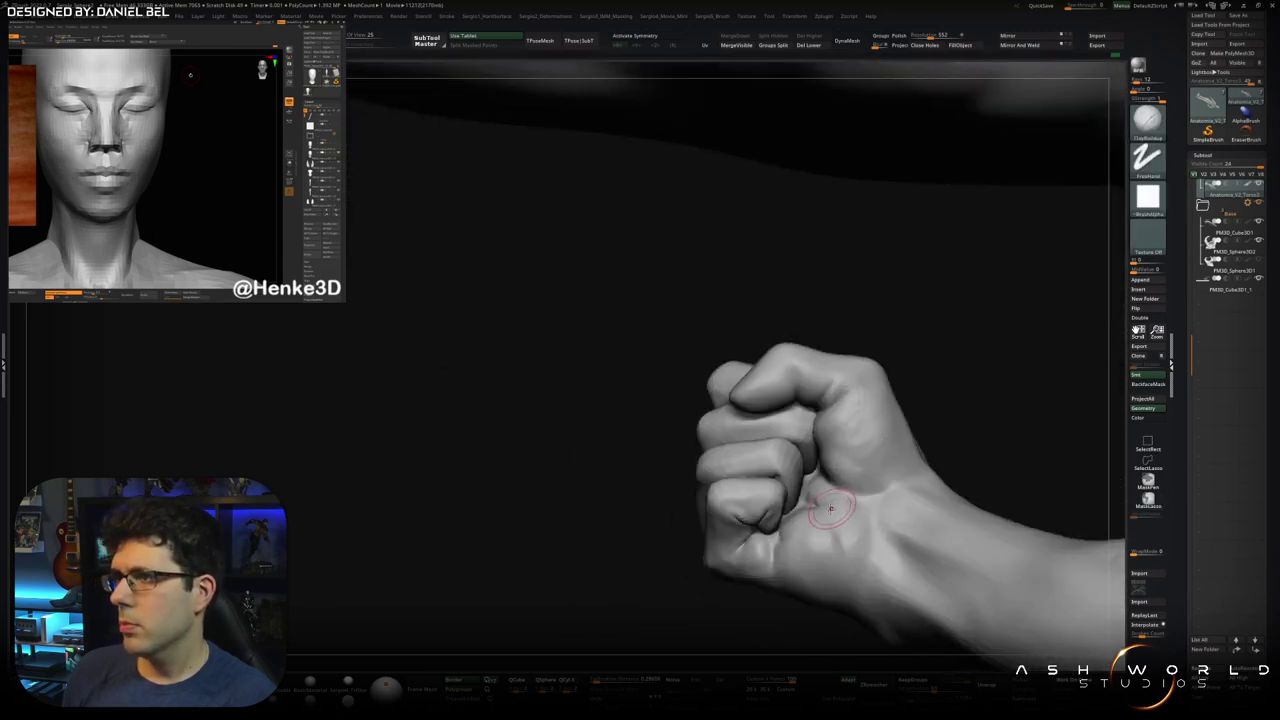
{"action": "key", "text": "b"}
{"action": "key", "text": "d"}
{"action": "key", "text": "s"}
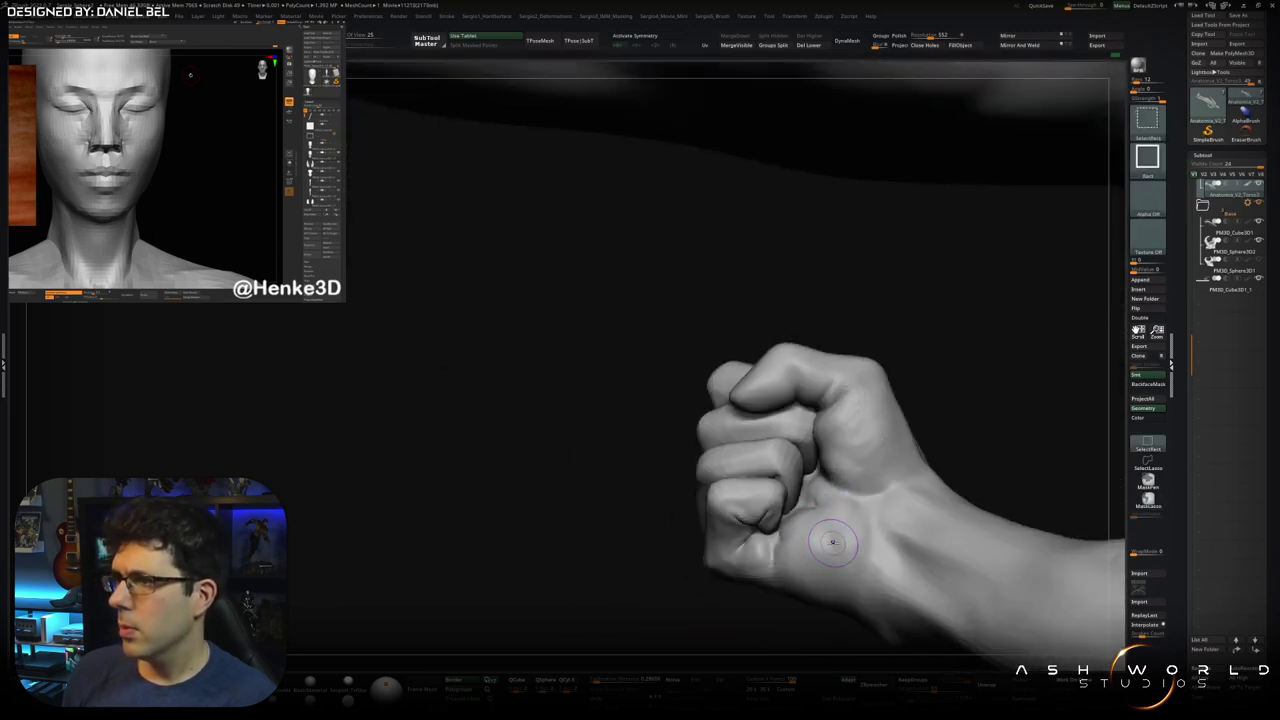
{"action": "mouse_move", "coordinate": [840, 540]}
{"action": "right_mouse_down"}
{"action": "mouse_move", "coordinate": [857, 565]}
{"action": "mouse_move", "coordinate": [886, 556]}
{"action": "right_mouse_up"}
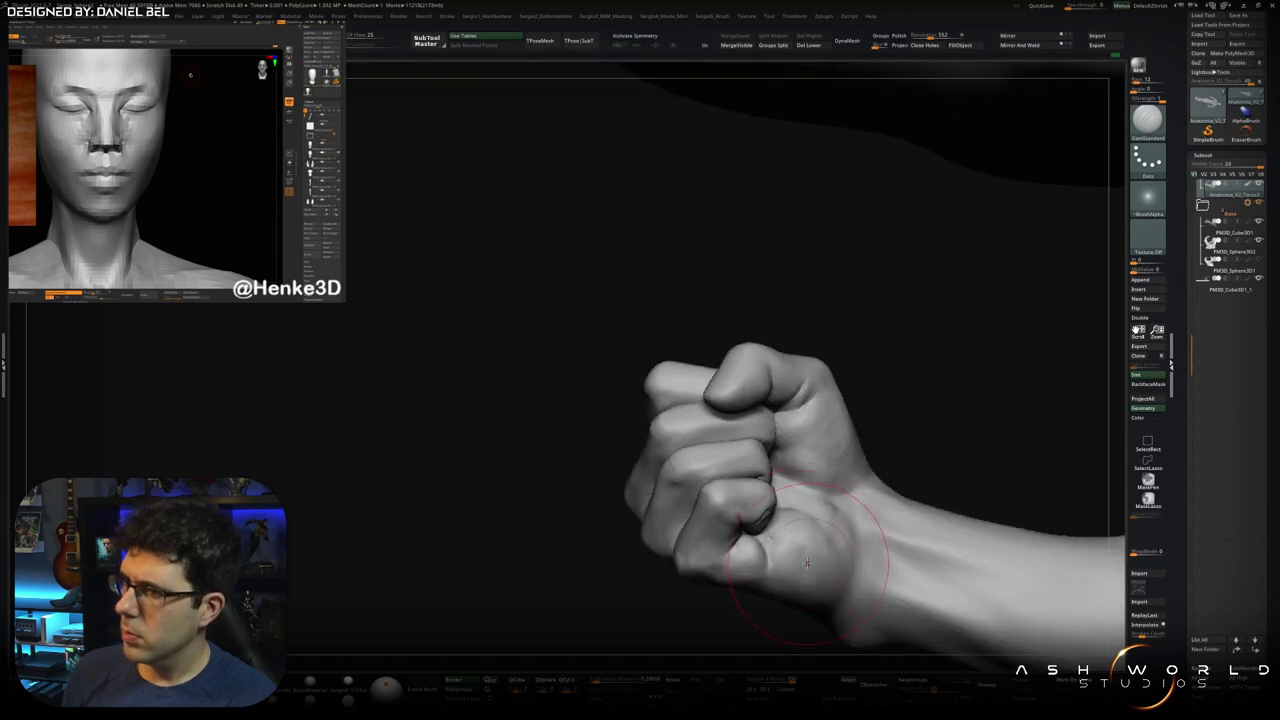
{"action": "key", "text": "shift"}
{"action": "right_click_drag", "start_coordinate": [855, 525], "coordinate": [843, 540]}
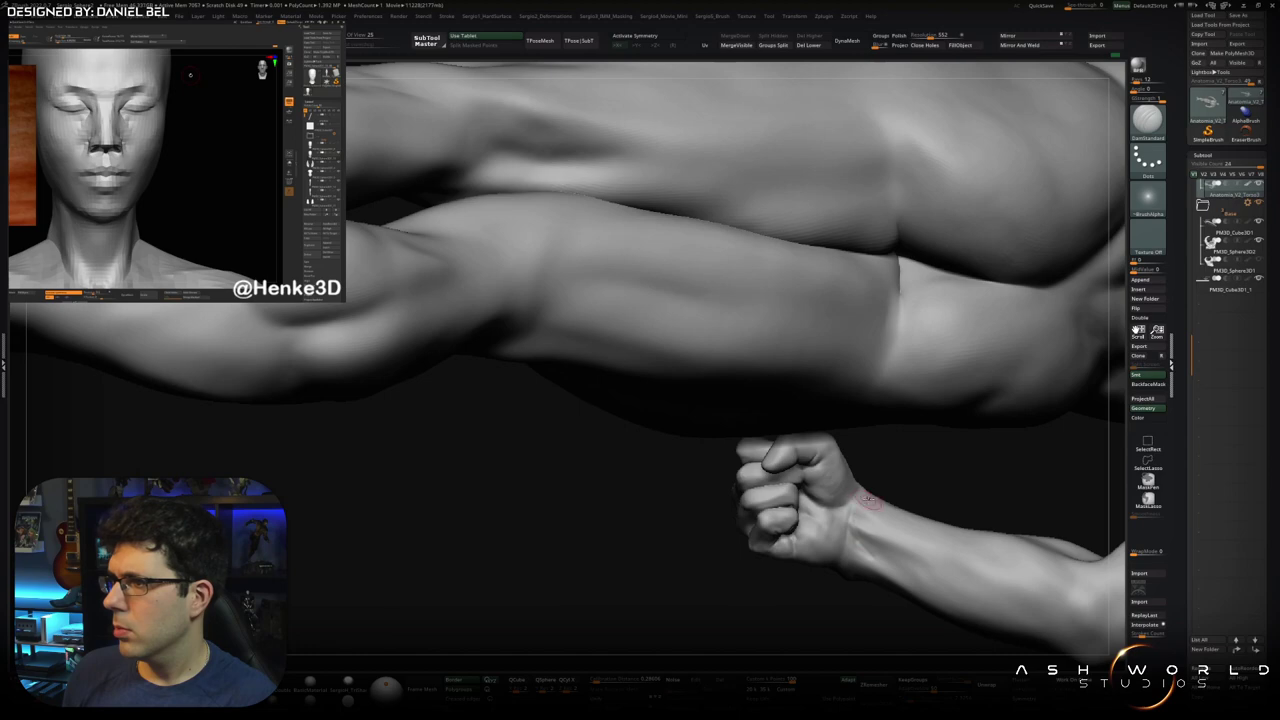
{"action": "mouse_move", "coordinate": [845, 564]}
{"action": "right_mouse_down"}
{"action": "mouse_move", "coordinate": [895, 557]}
{"action": "mouse_move", "coordinate": [821, 445]}
{"action": "mouse_move", "coordinate": [800, 470]}
{"action": "right_mouse_up"}
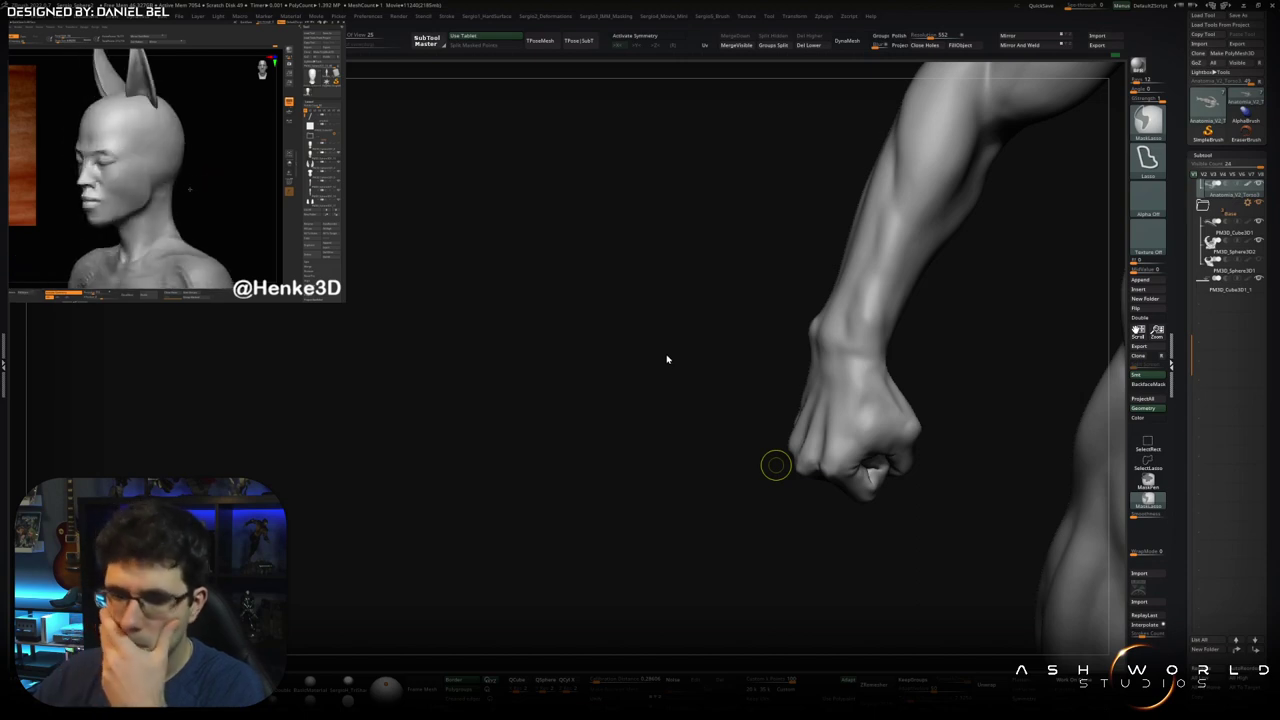
Return to the Standard brush via the spacebar menu and zoom out to frame the whole torso
{"action": "key", "text": "ctrl"}
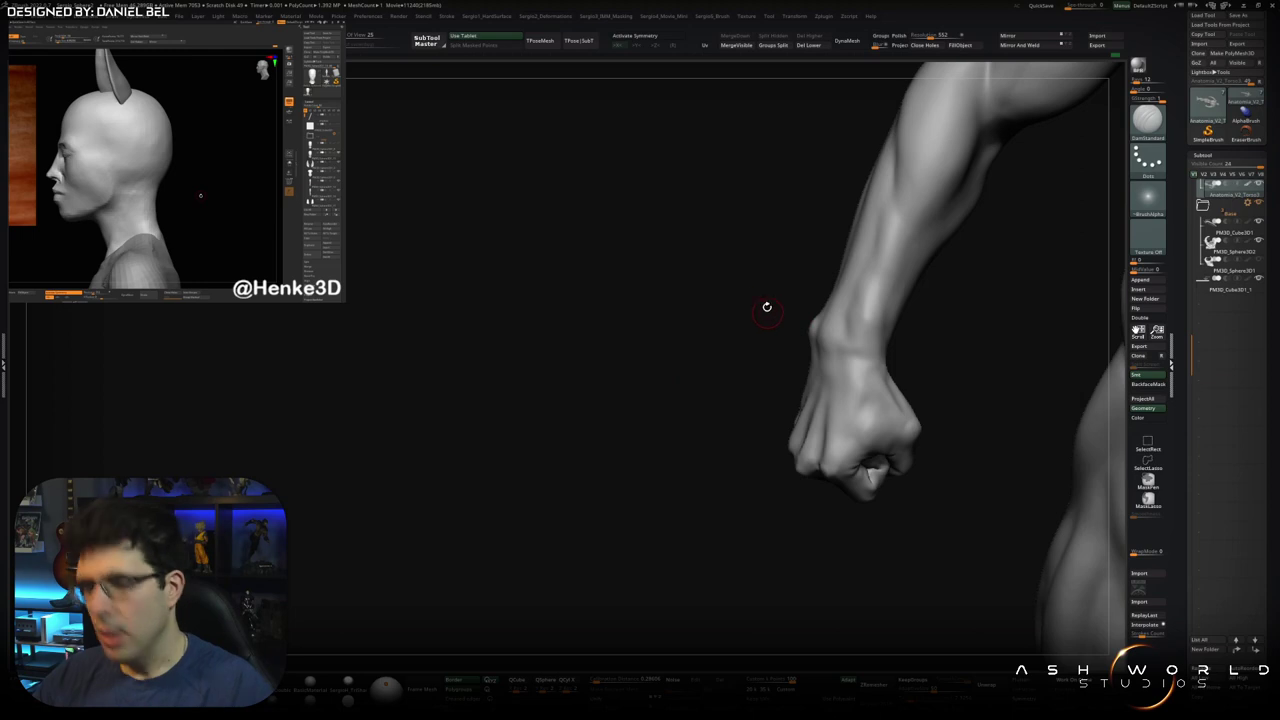
{"action": "key", "text": "space"}
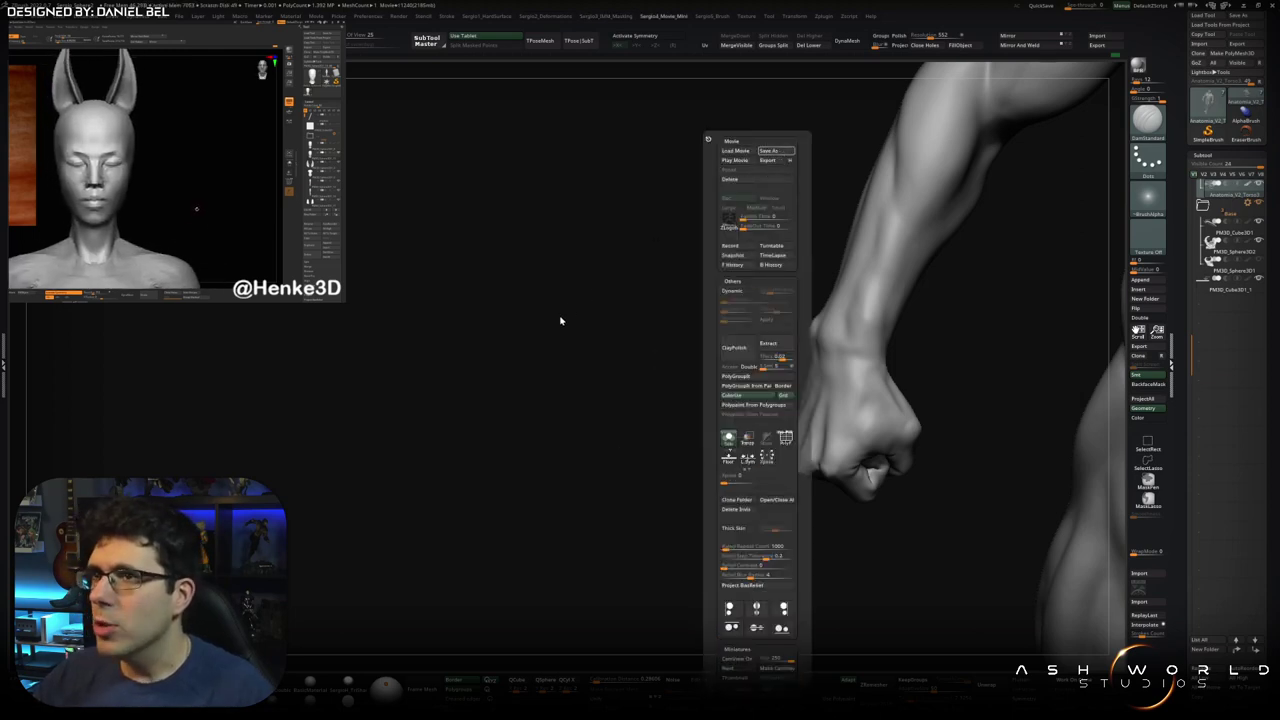
{"action": "key", "text": "space"}
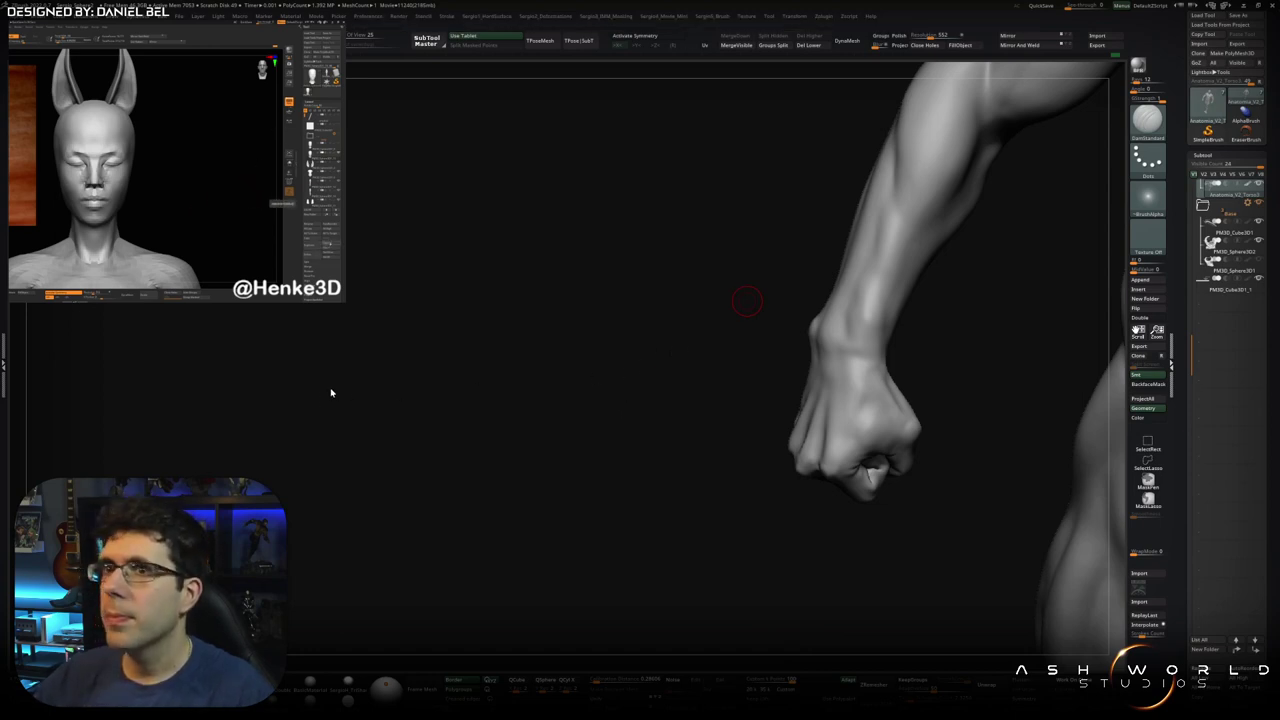
{"action": "key", "text": "space"}
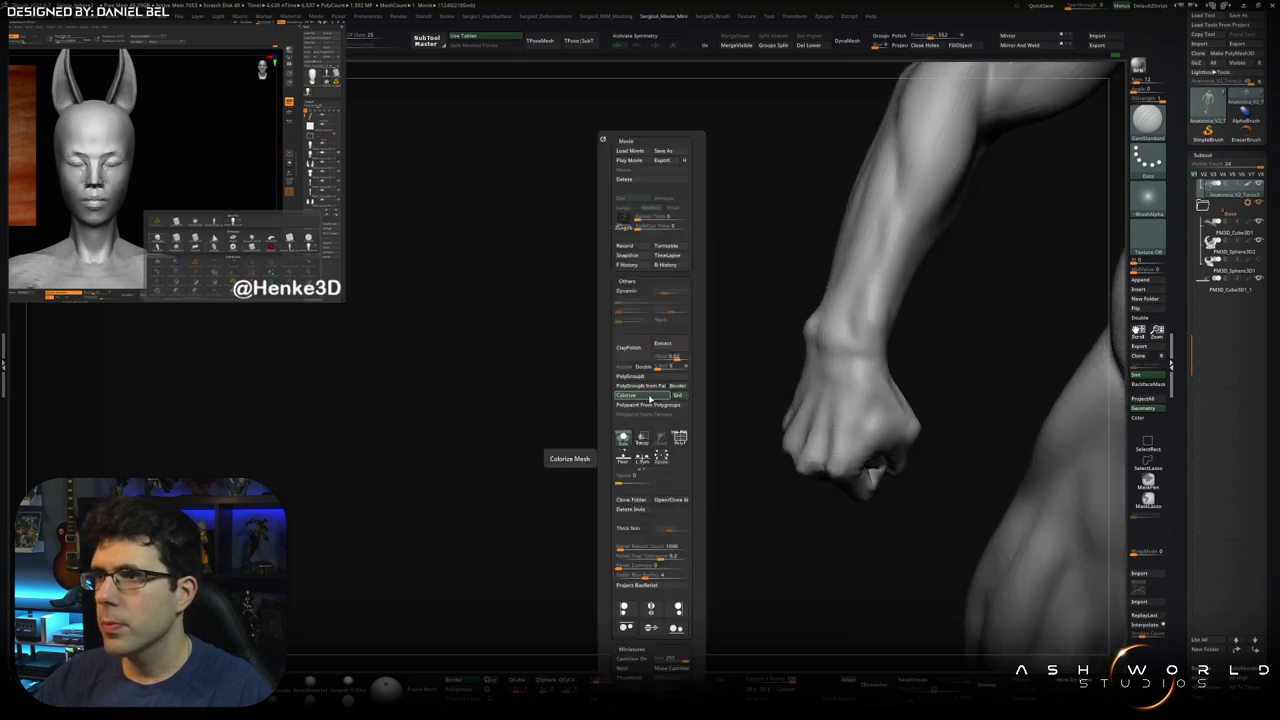
{"action": "mouse_move", "coordinate": [834, 471]}
{"action": "left_mouse_down"}
{"action": "mouse_move", "coordinate": [667, 387]}
{"action": "mouse_move", "coordinate": [786, 372]}
{"action": "mouse_move", "coordinate": [750, 330]}
{"action": "left_mouse_up"}
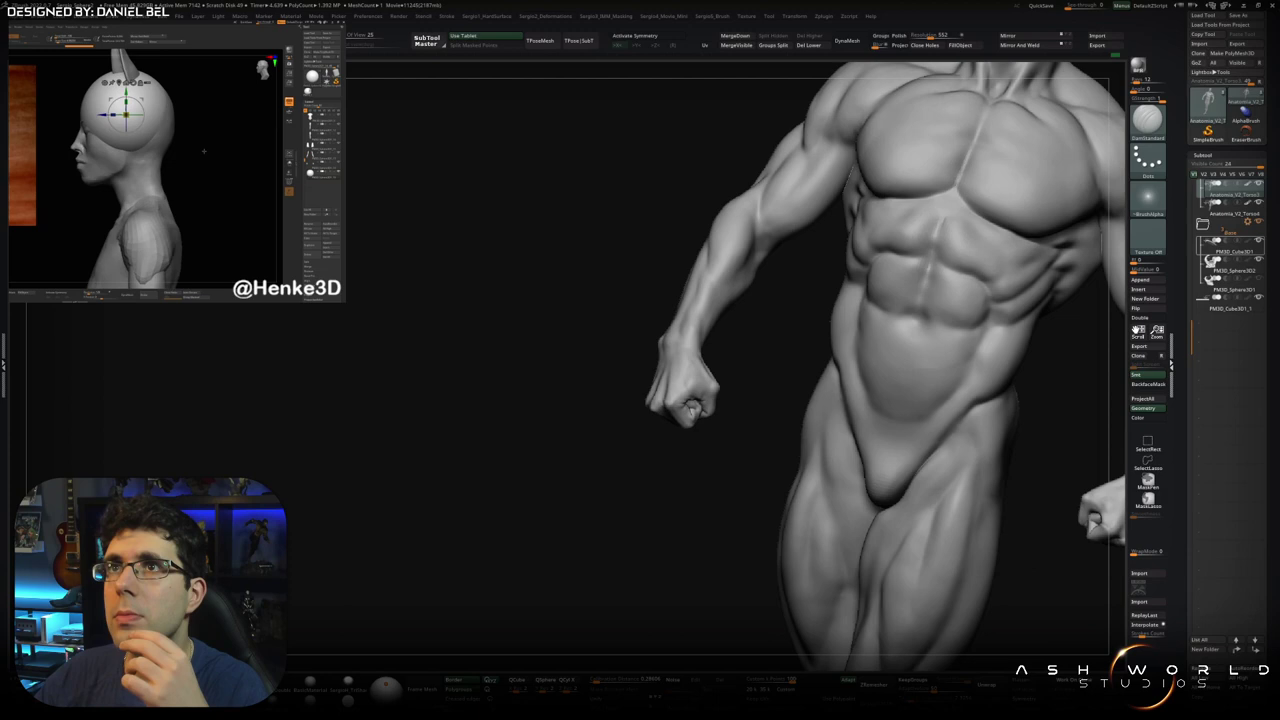
Drop a subdivision level to check the low-res form, restore full detail, and orbit the figure
{"action": "key", "text": "shift+d"}
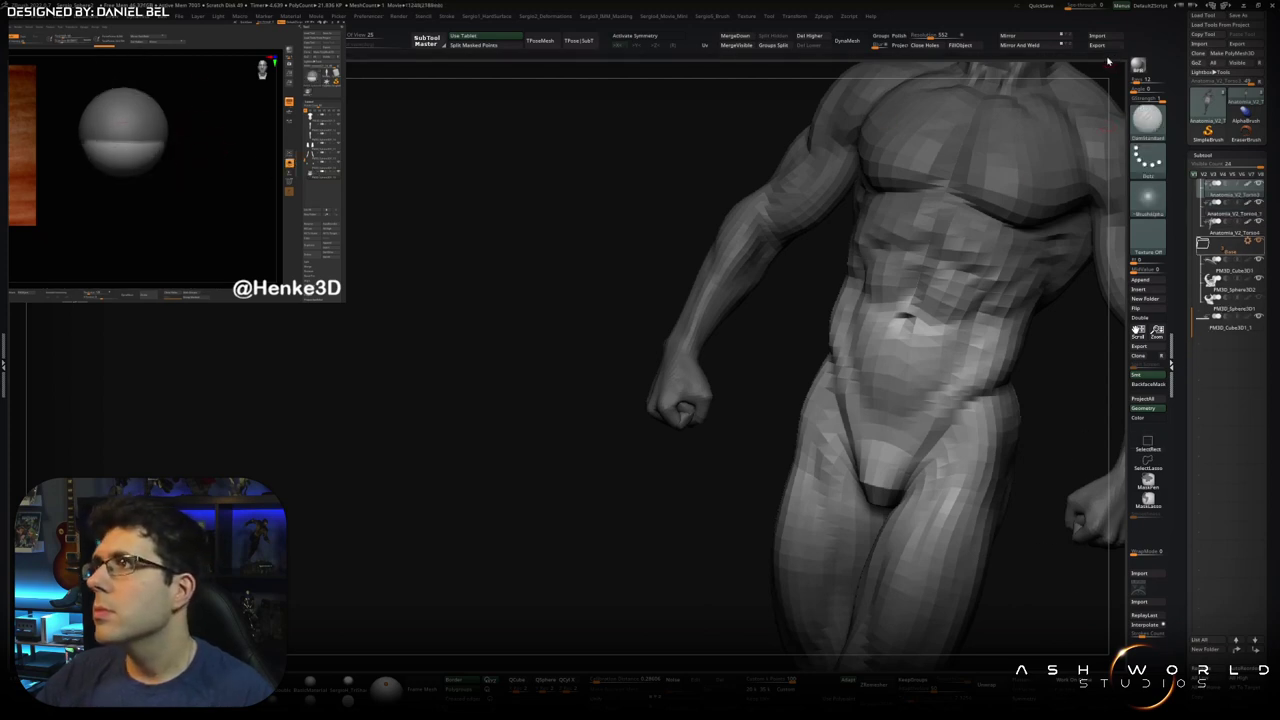
{"action": "mouse_move", "coordinate": [1114, 60]}
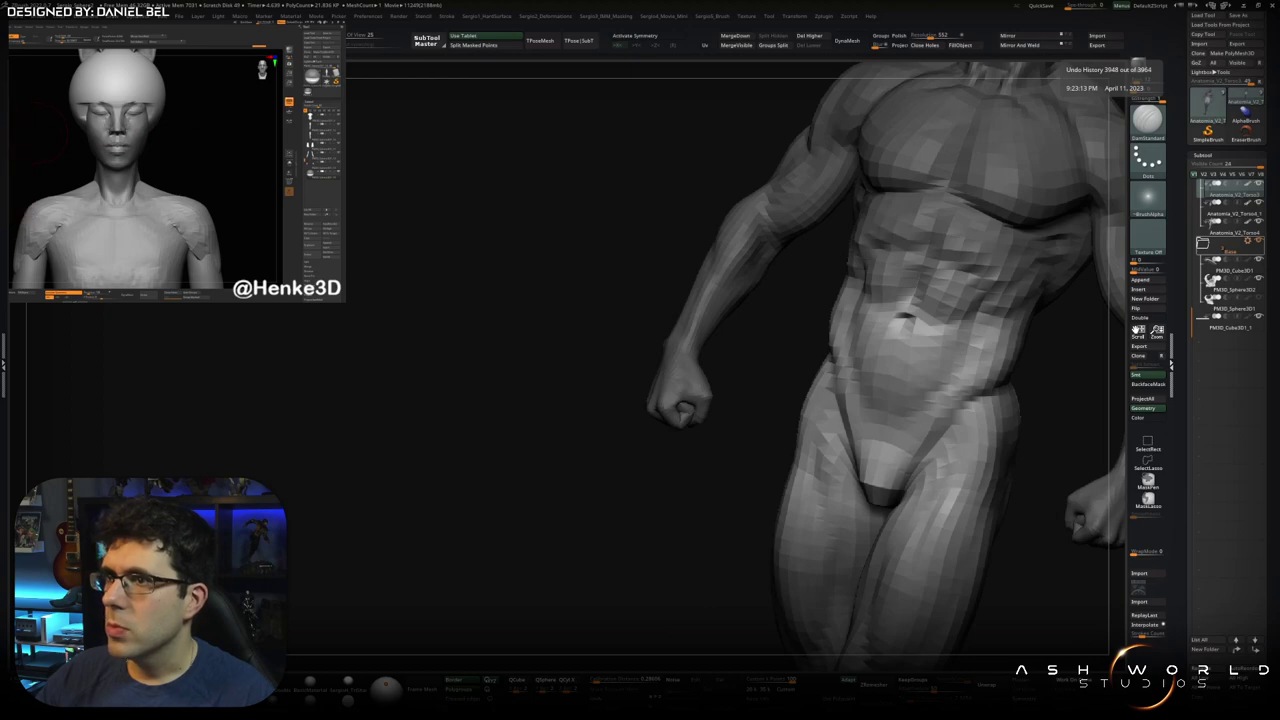
{"action": "key", "text": "d"}
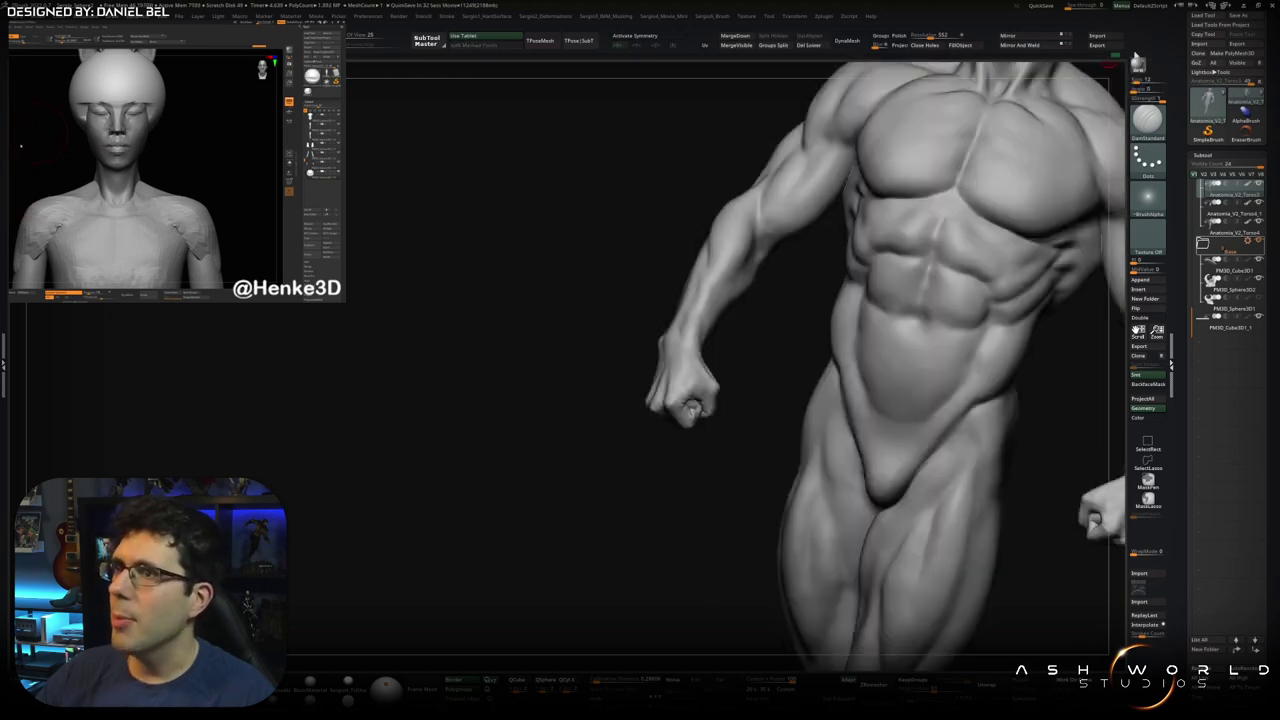
{"action": "left_click_drag", "start_coordinate": [707, 318], "coordinate": [661, 300]}
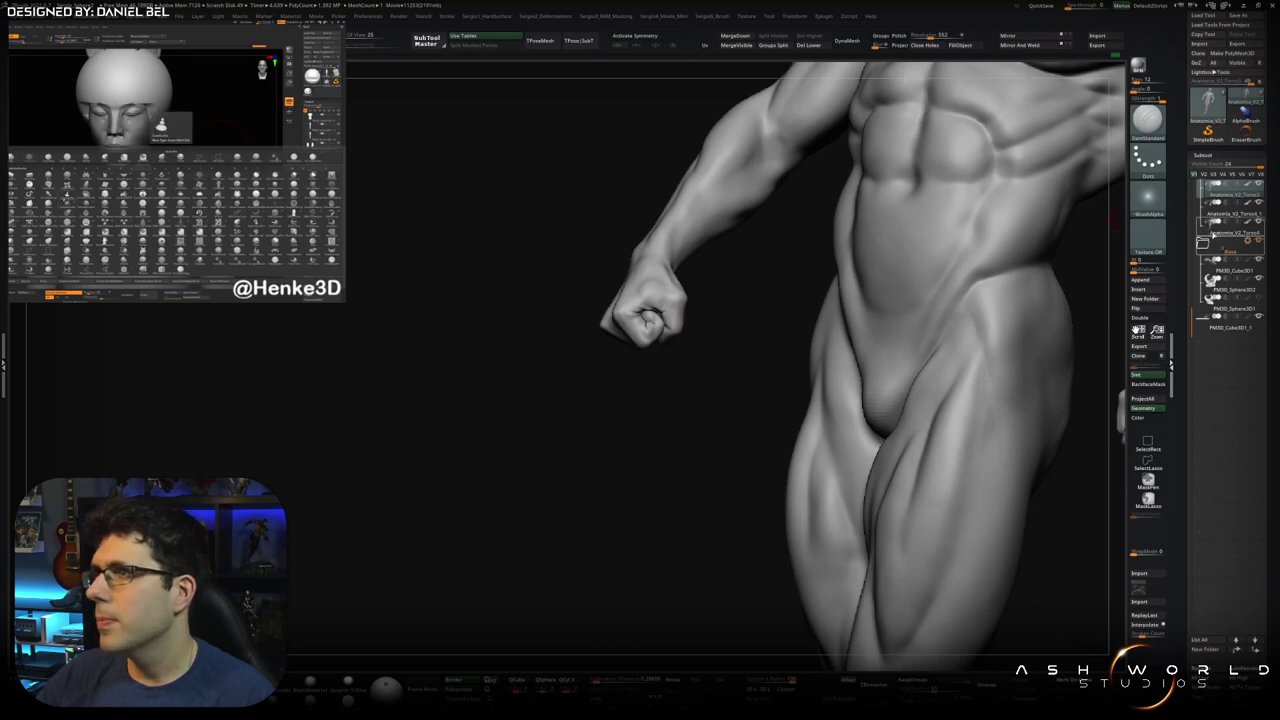
{"action": "mouse_move", "coordinate": [1228, 231]}
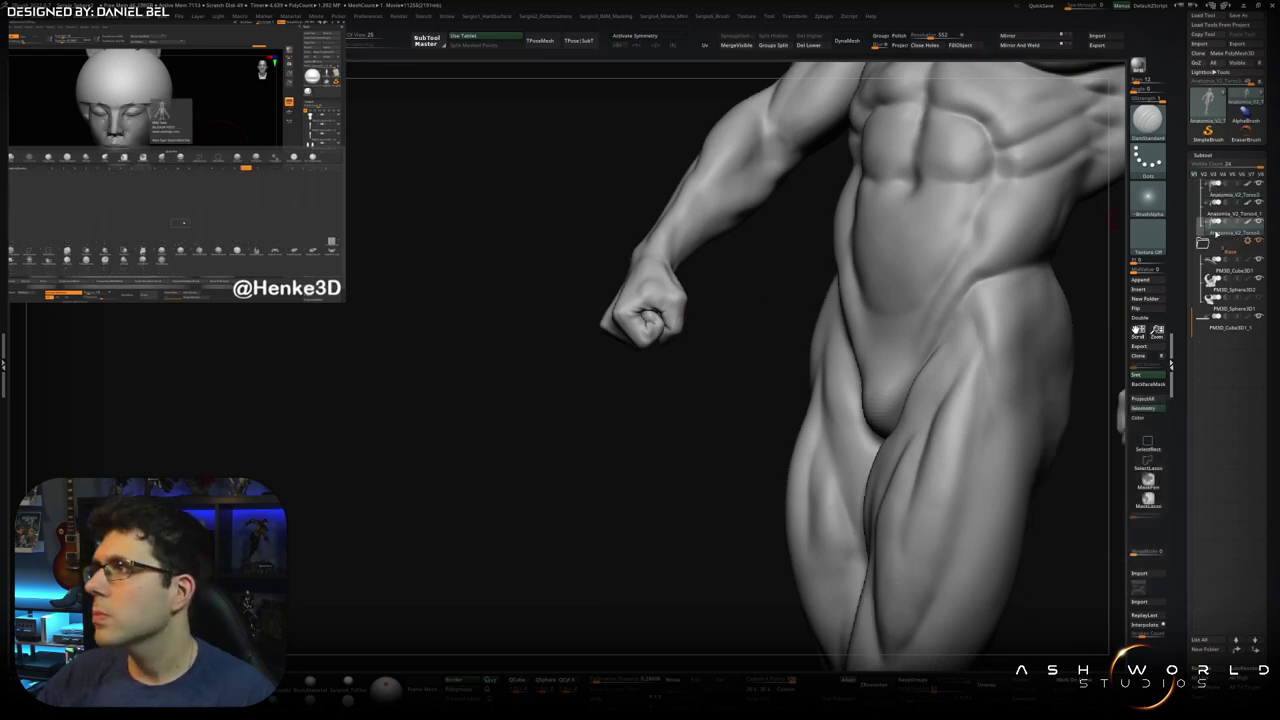
Delete one figure subtool, accepting the non-undoable warning, and select the remaining figure
{"action": "left_click", "coordinate": [1219, 217]}
{"action": "left_click", "coordinate": [1191, 247]}
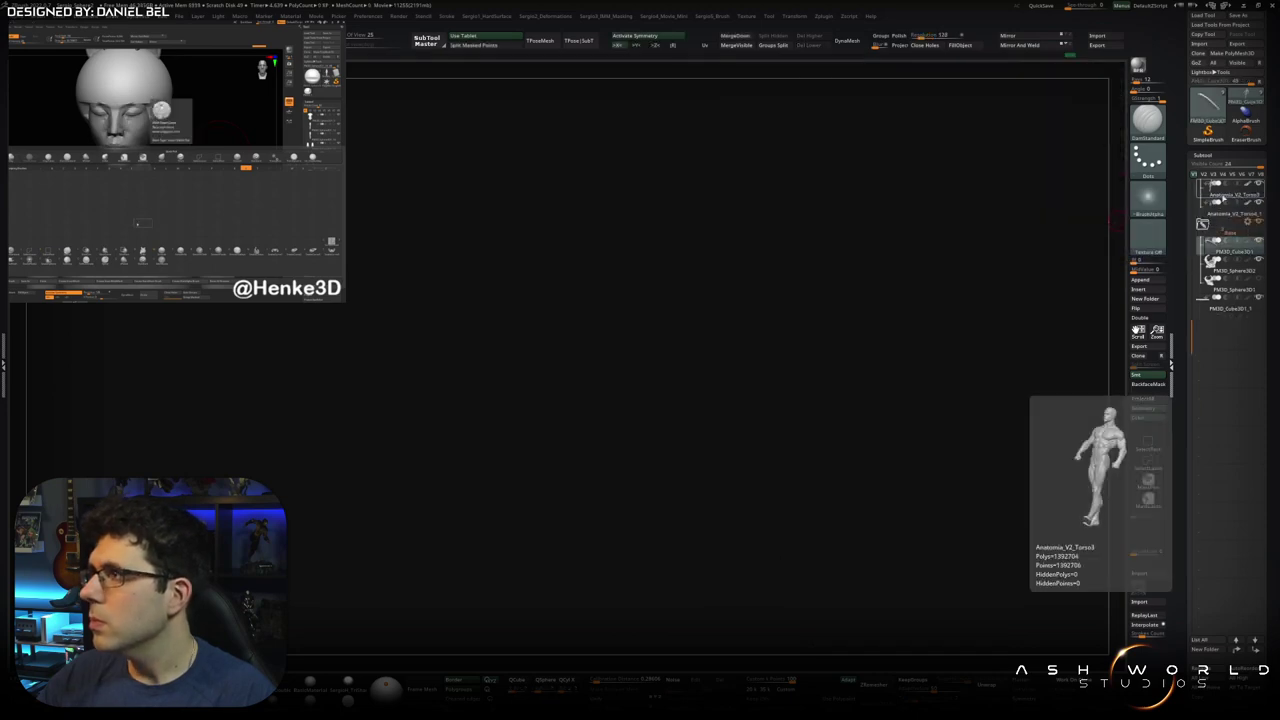
{"action": "left_click", "coordinate": [1220, 189]}
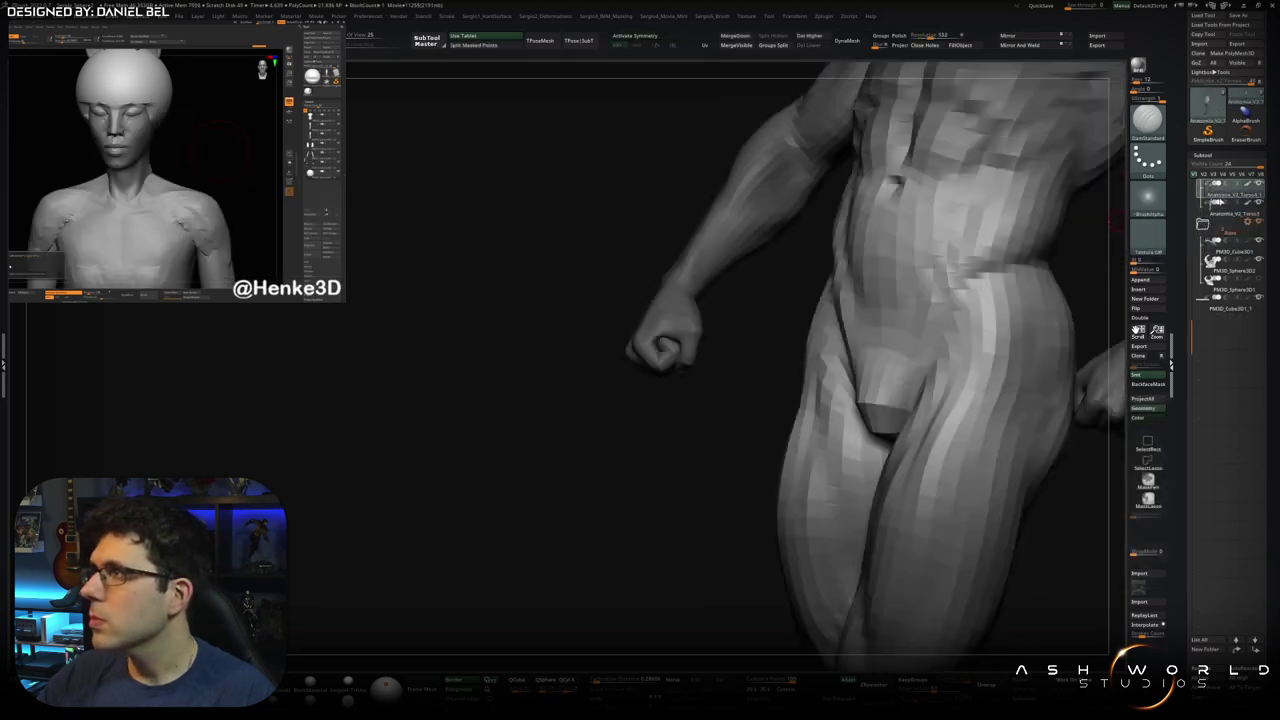
Orbit around the fist back to a front view of the full-detail body
{"action": "right_click_drag", "start_coordinate": [651, 300], "coordinate": [743, 394], "text": "ctrl"}
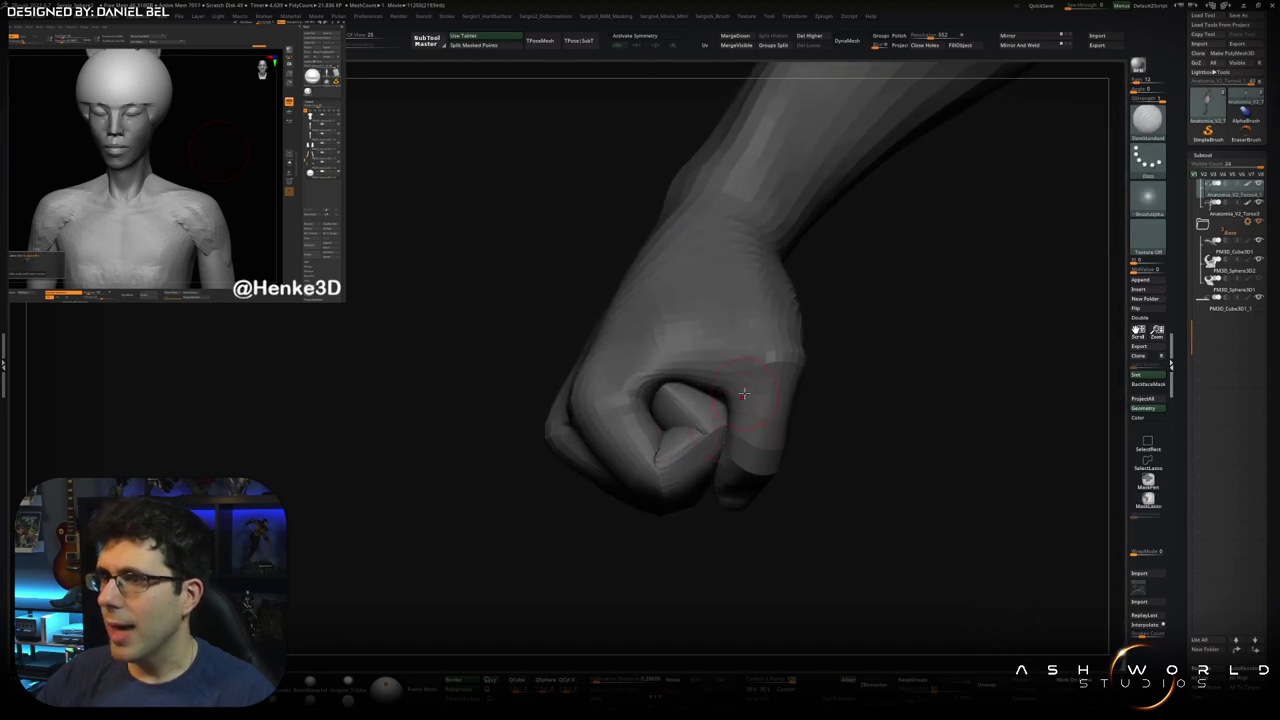
{"action": "mouse_move", "coordinate": [763, 388]}
{"action": "right_mouse_down"}
{"action": "mouse_move", "coordinate": [757, 366]}
{"action": "mouse_move", "coordinate": [651, 306]}
{"action": "mouse_move", "coordinate": [663, 307]}
{"action": "right_mouse_up"}
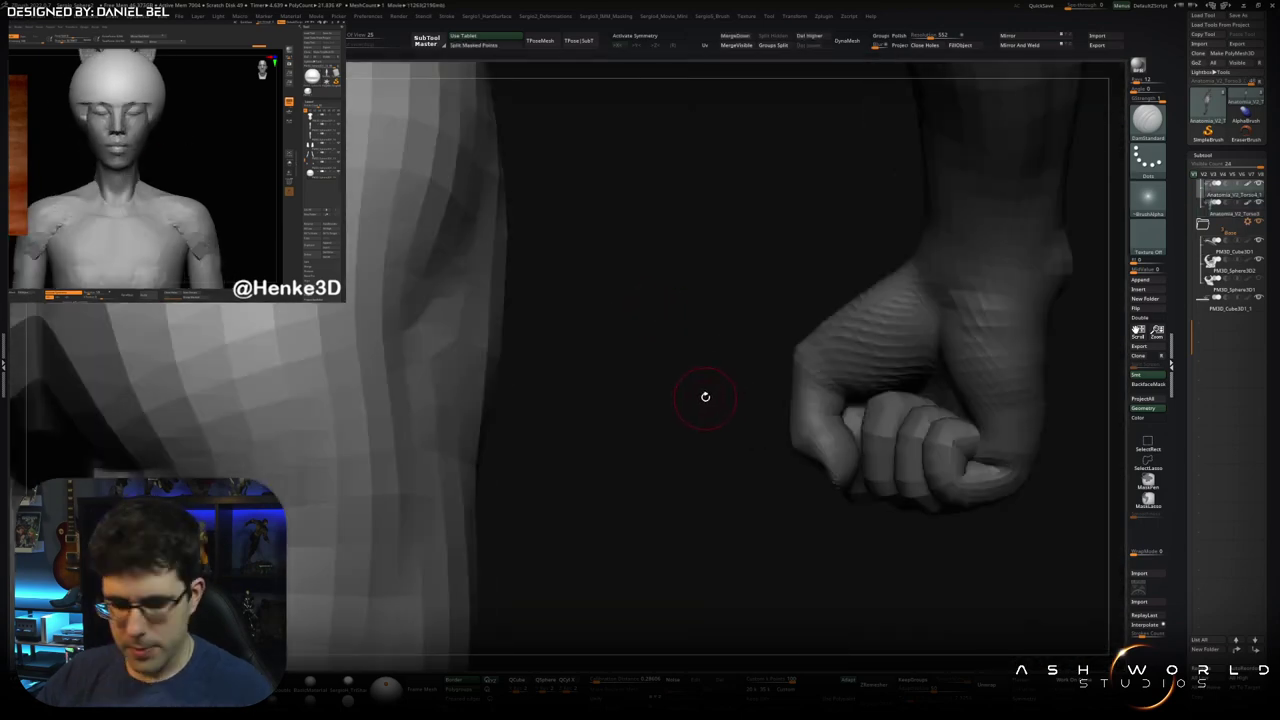
{"action": "mouse_move", "coordinate": [704, 400]}
{"action": "right_mouse_down"}
{"action": "mouse_move", "coordinate": [721, 400]}
{"action": "mouse_move", "coordinate": [700, 423]}
{"action": "mouse_move", "coordinate": [856, 408]}
{"action": "mouse_move", "coordinate": [848, 355]}
{"action": "mouse_move", "coordinate": [860, 414]}
{"action": "mouse_move", "coordinate": [848, 427]}
{"action": "mouse_move", "coordinate": [853, 402]}
{"action": "mouse_move", "coordinate": [723, 377]}
{"action": "mouse_move", "coordinate": [651, 257]}
{"action": "mouse_move", "coordinate": [662, 229]}
{"action": "mouse_move", "coordinate": [663, 260]}
{"action": "mouse_move", "coordinate": [633, 300]}
{"action": "mouse_move", "coordinate": [580, 297]}
{"action": "mouse_move", "coordinate": [655, 285]}
{"action": "mouse_move", "coordinate": [597, 277]}
{"action": "mouse_move", "coordinate": [647, 295]}
{"action": "right_mouse_up"}
{"action": "mouse_move", "coordinate": [736, 365]}
{"action": "right_mouse_down"}
{"action": "mouse_move", "coordinate": [760, 340]}
{"action": "mouse_move", "coordinate": [786, 340]}
{"action": "mouse_move", "coordinate": [720, 276]}
{"action": "mouse_move", "coordinate": [653, 266]}
{"action": "right_mouse_up"}
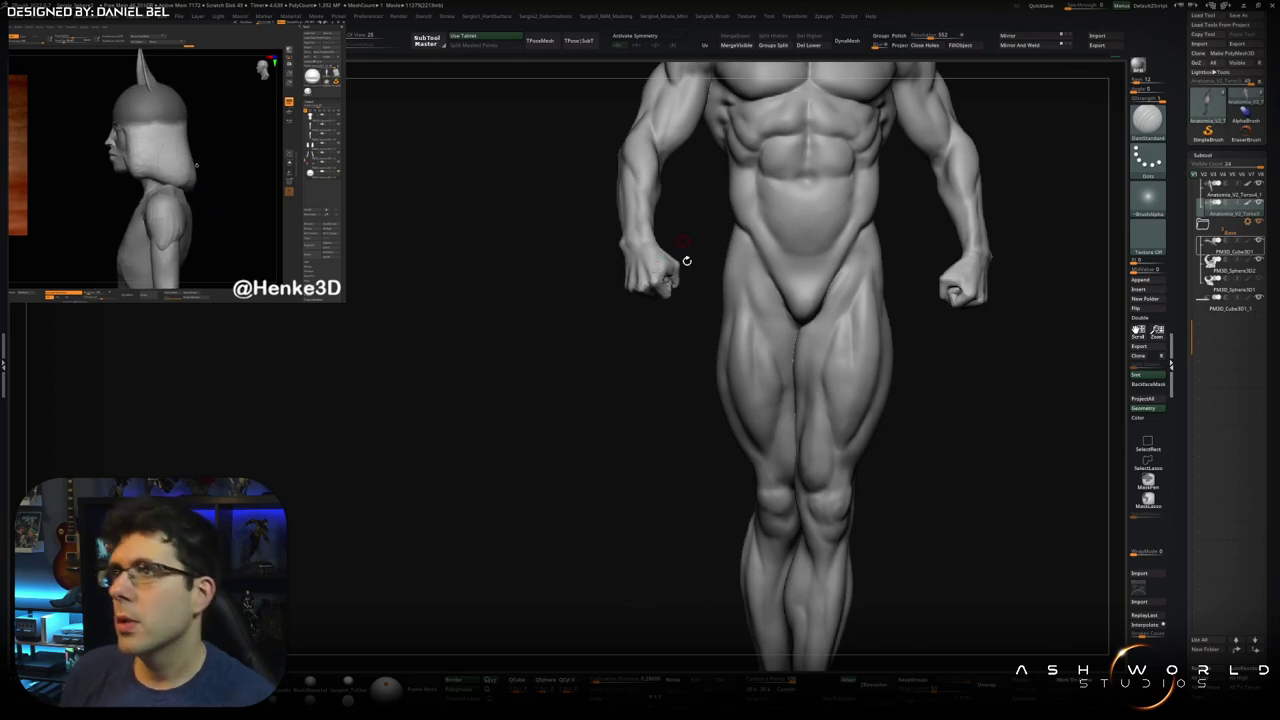
Spin around the whole figure and swirling base, then zoom in toward the body from the front
{"action": "mouse_move", "coordinate": [646, 374]}
{"action": "right_mouse_down"}
{"action": "mouse_move", "coordinate": [663, 457]}
{"action": "mouse_move", "coordinate": [711, 392]}
{"action": "mouse_move", "coordinate": [760, 365]}
{"action": "mouse_move", "coordinate": [930, 310]}
{"action": "right_mouse_up"}
{"action": "right_click_drag", "start_coordinate": [1108, 262], "coordinate": [1105, 260]}
{"action": "mouse_move", "coordinate": [954, 291]}
{"action": "right_mouse_down"}
{"action": "mouse_move", "coordinate": [951, 329]}
{"action": "mouse_move", "coordinate": [900, 294]}
{"action": "mouse_move", "coordinate": [983, 300]}
{"action": "mouse_move", "coordinate": [939, 336]}
{"action": "right_mouse_up"}
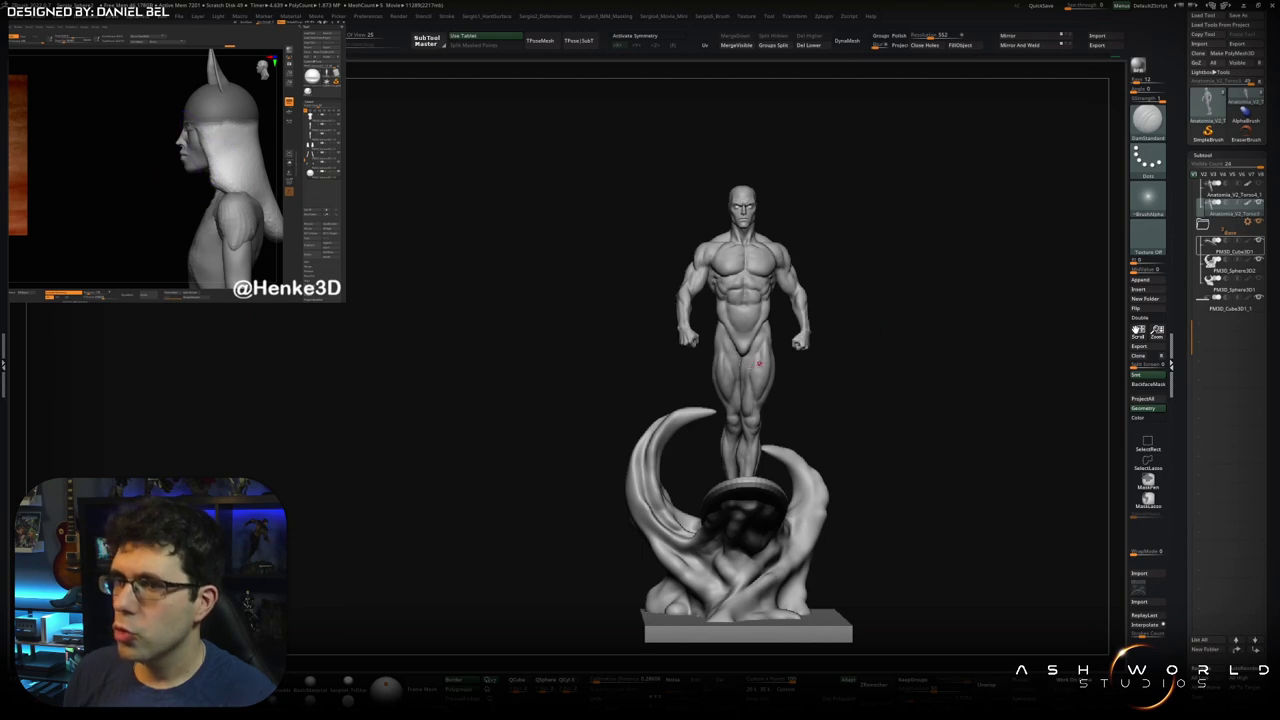
{"action": "mouse_move", "coordinate": [705, 383]}
{"action": "right_mouse_down"}
{"action": "mouse_move", "coordinate": [686, 380]}
{"action": "mouse_move", "coordinate": [750, 410]}
{"action": "mouse_move", "coordinate": [778, 400]}
{"action": "mouse_move", "coordinate": [727, 408]}
{"action": "mouse_move", "coordinate": [697, 396]}
{"action": "mouse_move", "coordinate": [744, 397]}
{"action": "mouse_move", "coordinate": [731, 430]}
{"action": "mouse_move", "coordinate": [734, 407]}
{"action": "mouse_move", "coordinate": [803, 394]}
{"action": "mouse_move", "coordinate": [760, 420]}
{"action": "mouse_move", "coordinate": [703, 429]}
{"action": "mouse_move", "coordinate": [738, 450]}
{"action": "mouse_move", "coordinate": [751, 416]}
{"action": "right_mouse_up"}
{"action": "mouse_move", "coordinate": [727, 470]}
{"action": "right_mouse_down"}
{"action": "mouse_move", "coordinate": [843, 363]}
{"action": "mouse_move", "coordinate": [718, 393]}
{"action": "mouse_move", "coordinate": [728, 453]}
{"action": "mouse_move", "coordinate": [797, 354]}
{"action": "right_mouse_up"}
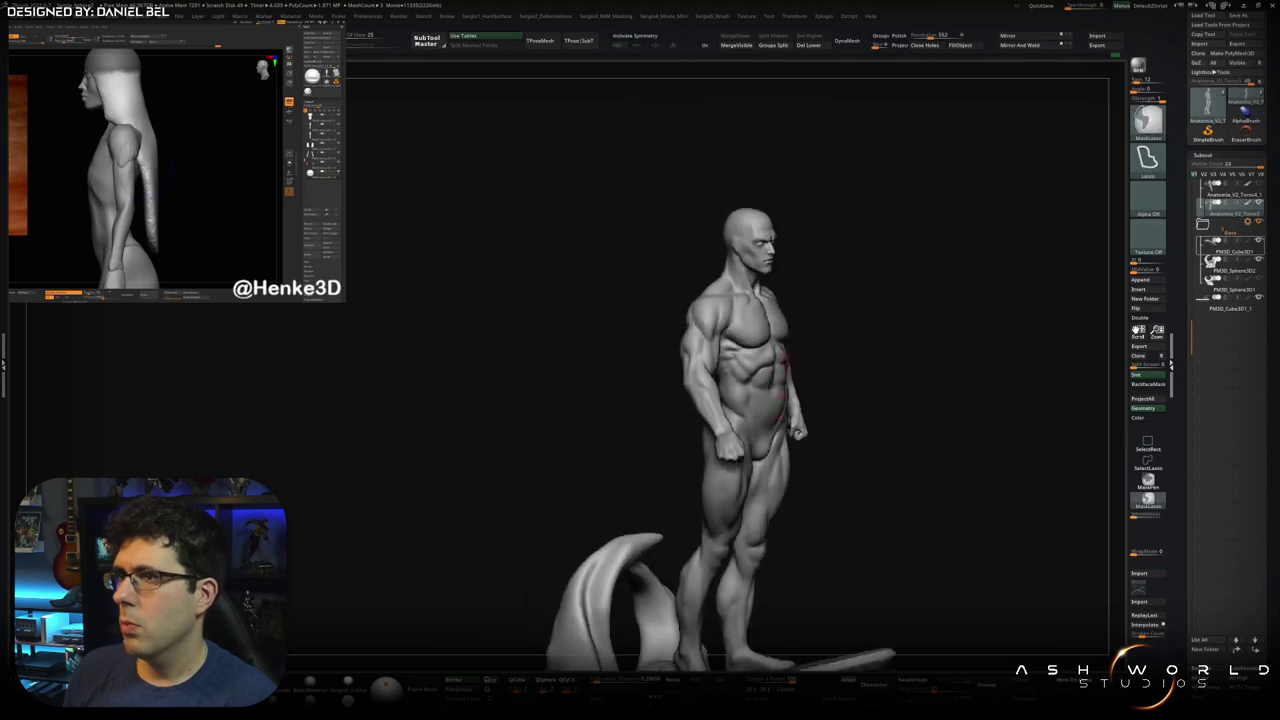
{"action": "mouse_move", "coordinate": [854, 403]}
{"action": "right_mouse_down"}
{"action": "mouse_move", "coordinate": [831, 403]}
{"action": "mouse_move", "coordinate": [906, 397]}
{"action": "mouse_move", "coordinate": [870, 384]}
{"action": "mouse_move", "coordinate": [1003, 346]}
{"action": "mouse_move", "coordinate": [949, 409]}
{"action": "mouse_move", "coordinate": [748, 484]}
{"action": "mouse_move", "coordinate": [815, 462]}
{"action": "mouse_move", "coordinate": [809, 429]}
{"action": "mouse_move", "coordinate": [772, 463]}
{"action": "mouse_move", "coordinate": [775, 432]}
{"action": "right_mouse_up"}
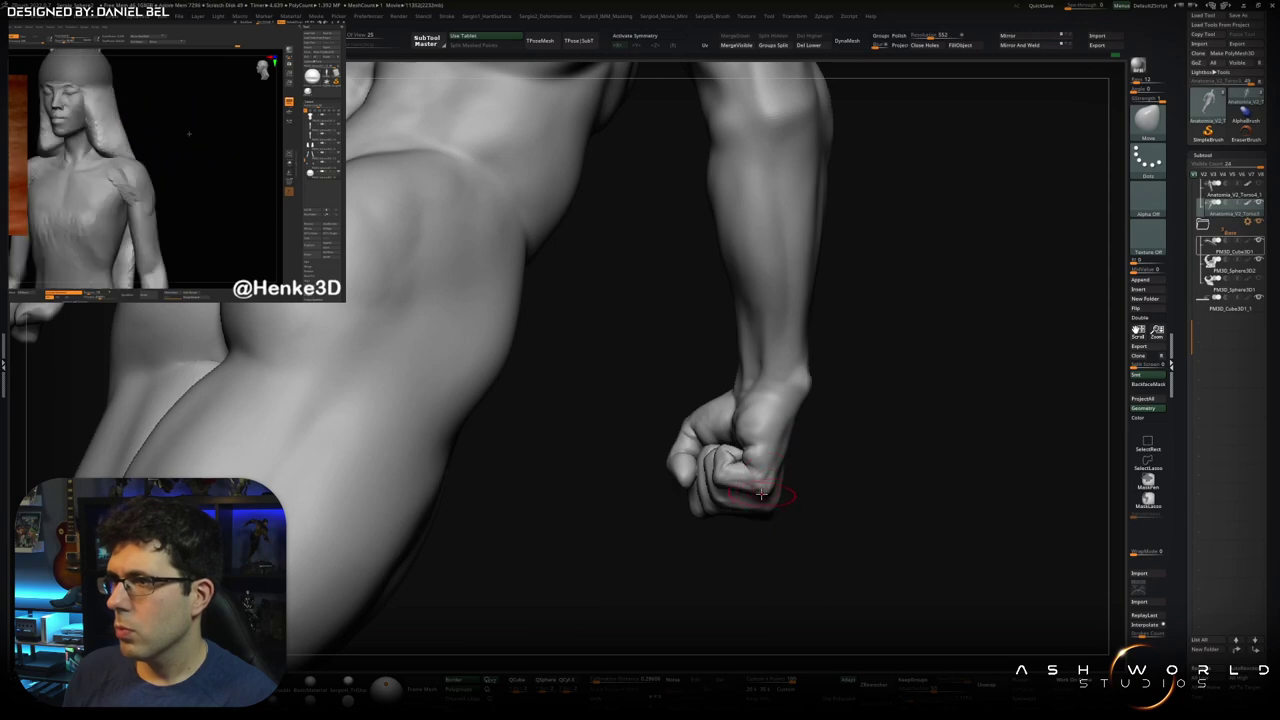
Isolate the forearm and fist with SelectRect, frame them with F, and orbit to the knuckles
{"action": "right_click_drag", "start_coordinate": [756, 491], "coordinate": [771, 503]}
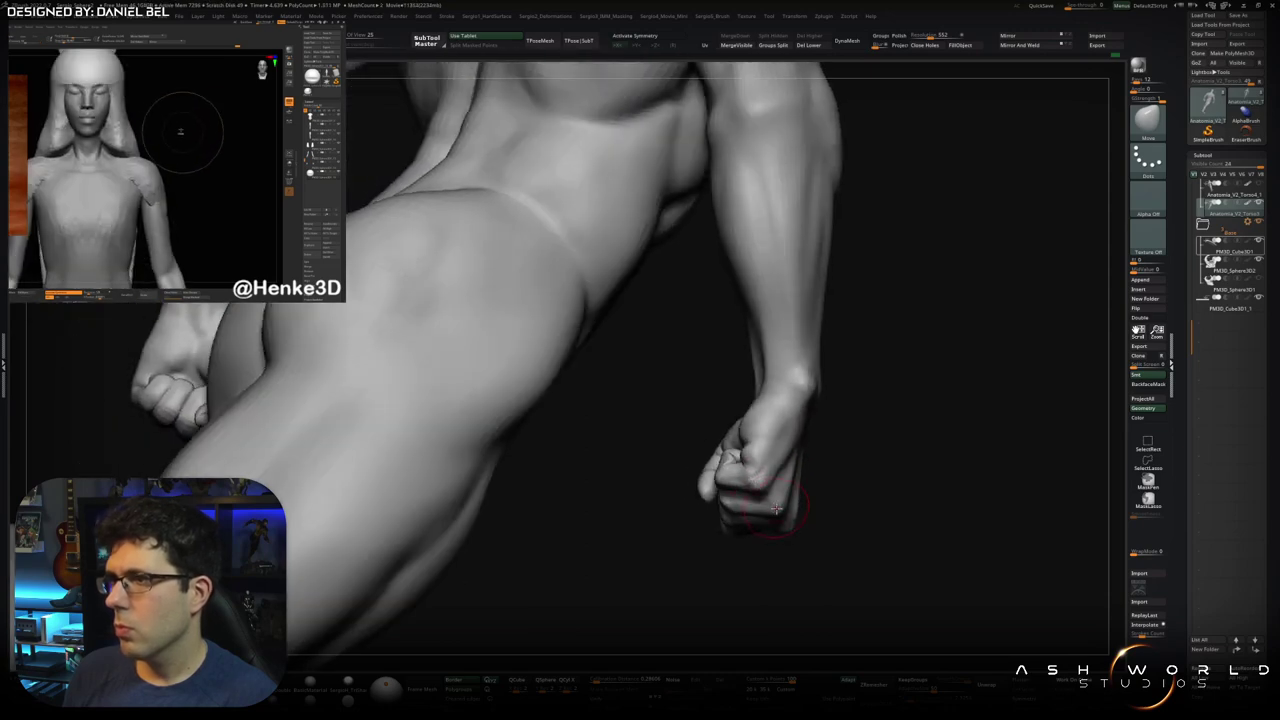
{"action": "mouse_move", "coordinate": [776, 508]}
{"action": "right_mouse_down"}
{"action": "mouse_move", "coordinate": [731, 440]}
{"action": "mouse_move", "coordinate": [740, 420]}
{"action": "mouse_move", "coordinate": [757, 443]}
{"action": "mouse_move", "coordinate": [737, 380]}
{"action": "right_mouse_up"}
{"action": "left_click_drag", "start_coordinate": [807, 240], "coordinate": [697, 526], "text": "ctrl+shift"}
{"action": "mouse_move", "coordinate": [737, 458]}
{"action": "right_mouse_down"}
{"action": "mouse_move", "coordinate": [757, 437]}
{"action": "mouse_move", "coordinate": [724, 470]}
{"action": "mouse_move", "coordinate": [713, 455]}
{"action": "mouse_move", "coordinate": [724, 472]}
{"action": "right_mouse_up"}
{"action": "key", "text": "f"}
{"action": "mouse_move", "coordinate": [742, 531]}
{"action": "right_mouse_down"}
{"action": "mouse_move", "coordinate": [753, 525]}
{"action": "mouse_move", "coordinate": [684, 497]}
{"action": "right_mouse_up"}
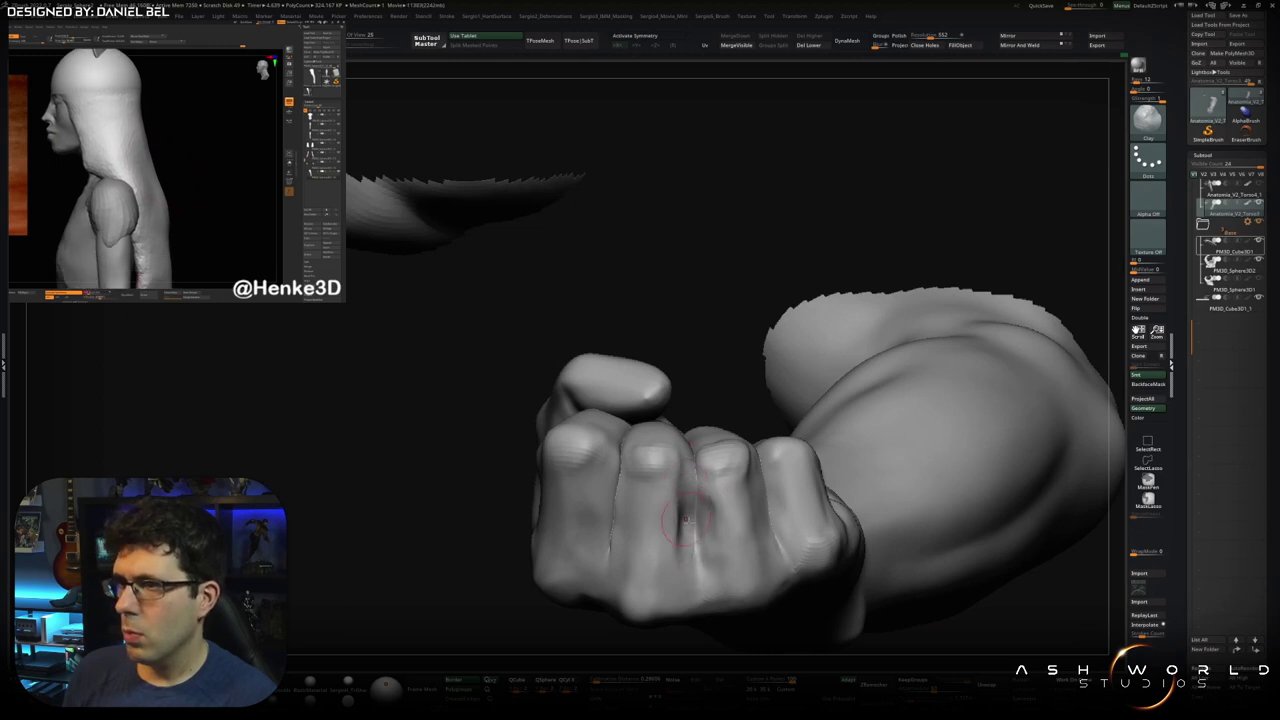
{"action": "right_click_drag", "start_coordinate": [683, 516], "coordinate": [681, 516]}
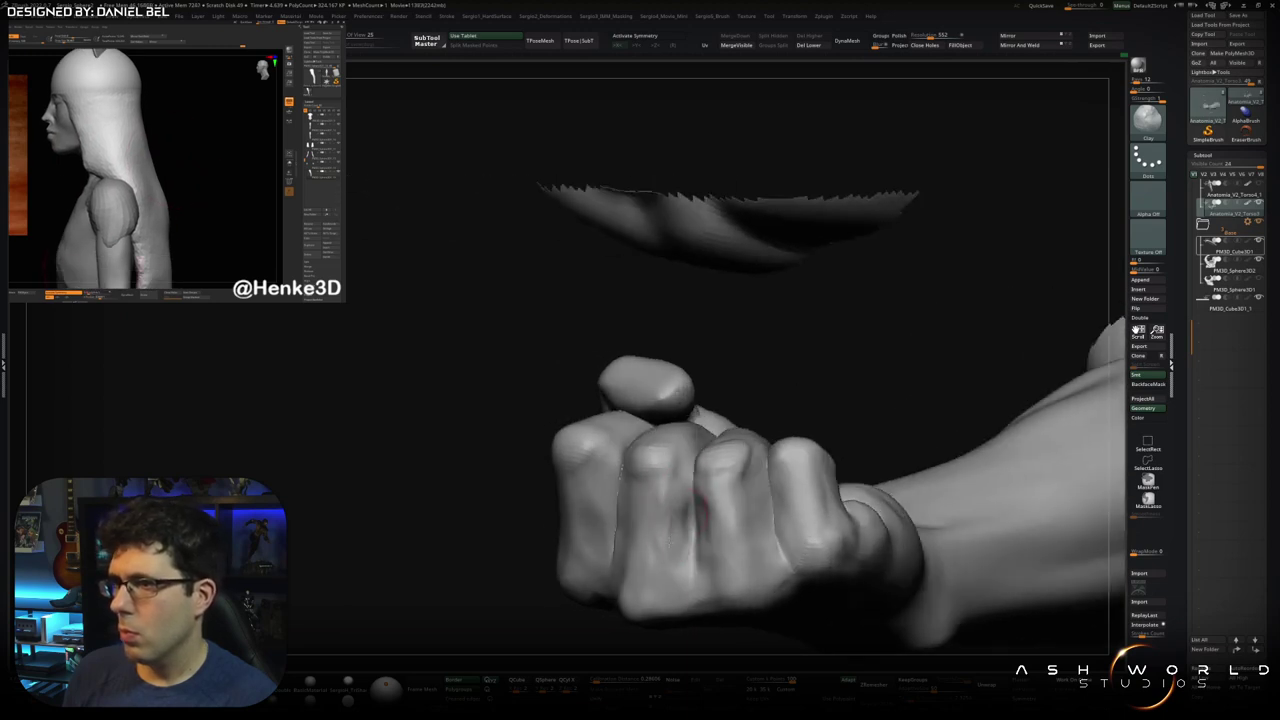
{"action": "right_click_drag", "start_coordinate": [672, 487], "coordinate": [654, 509]}
Pick the Move brush and MaskLasso, masking the whole fist except the index finger
{"action": "key", "text": "b"}
{"action": "key", "text": "m"}
{"action": "key", "text": "v"}
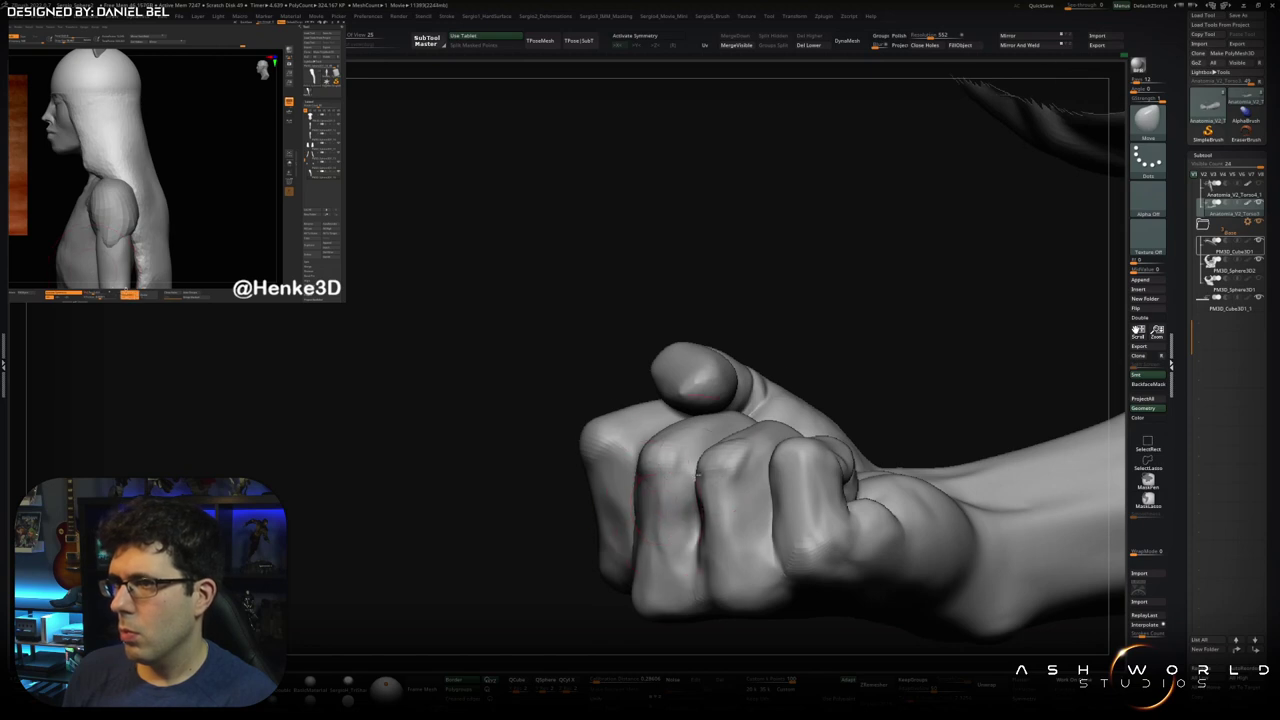
{"action": "key", "text": "b"}
{"action": "key", "text": "m"}
{"action": "key", "text": "t"}
{"action": "key", "text": "w"}
{"action": "left_click", "coordinate": [703, 438], "text": "ctrl"}
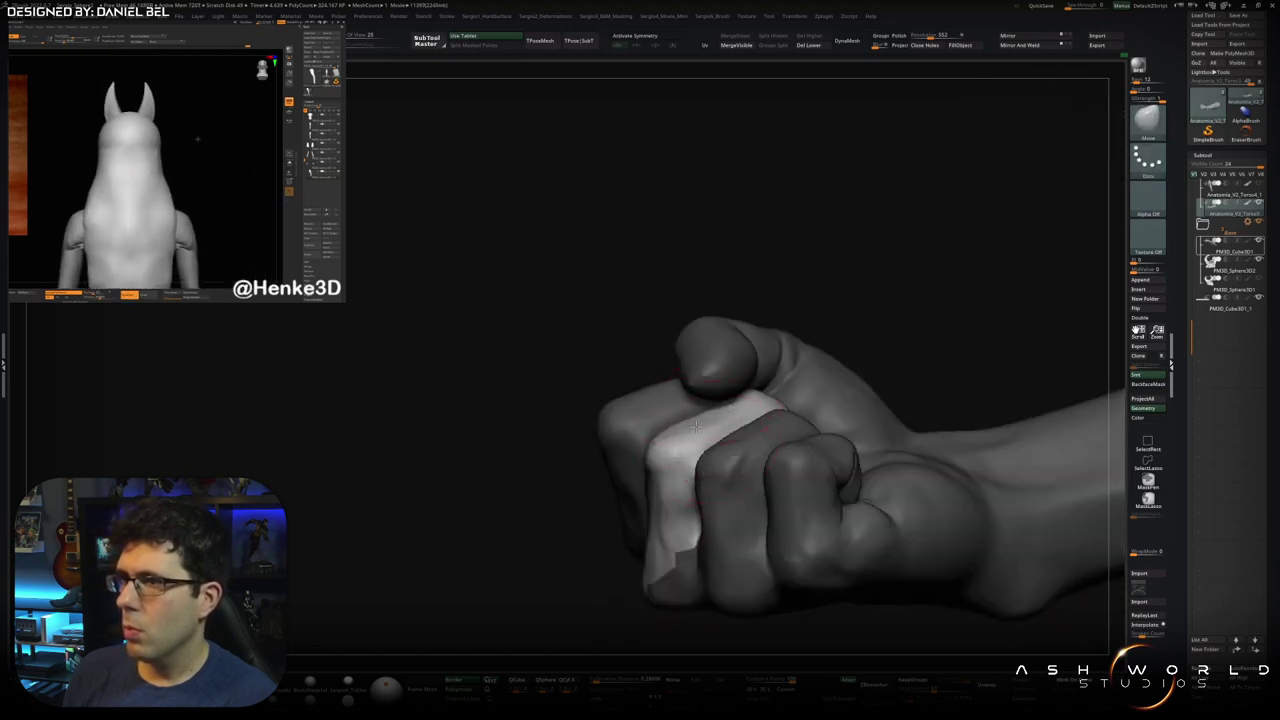
Hide surrounding polygons and pull the exposed index finger into shape with Move
{"action": "mouse_move", "coordinate": [695, 427]}
{"action": "right_mouse_down"}
{"action": "mouse_move", "coordinate": [750, 426]}
{"action": "mouse_move", "coordinate": [720, 420]}
{"action": "right_mouse_up"}
{"action": "right_click_drag", "start_coordinate": [800, 370], "coordinate": [824, 396]}
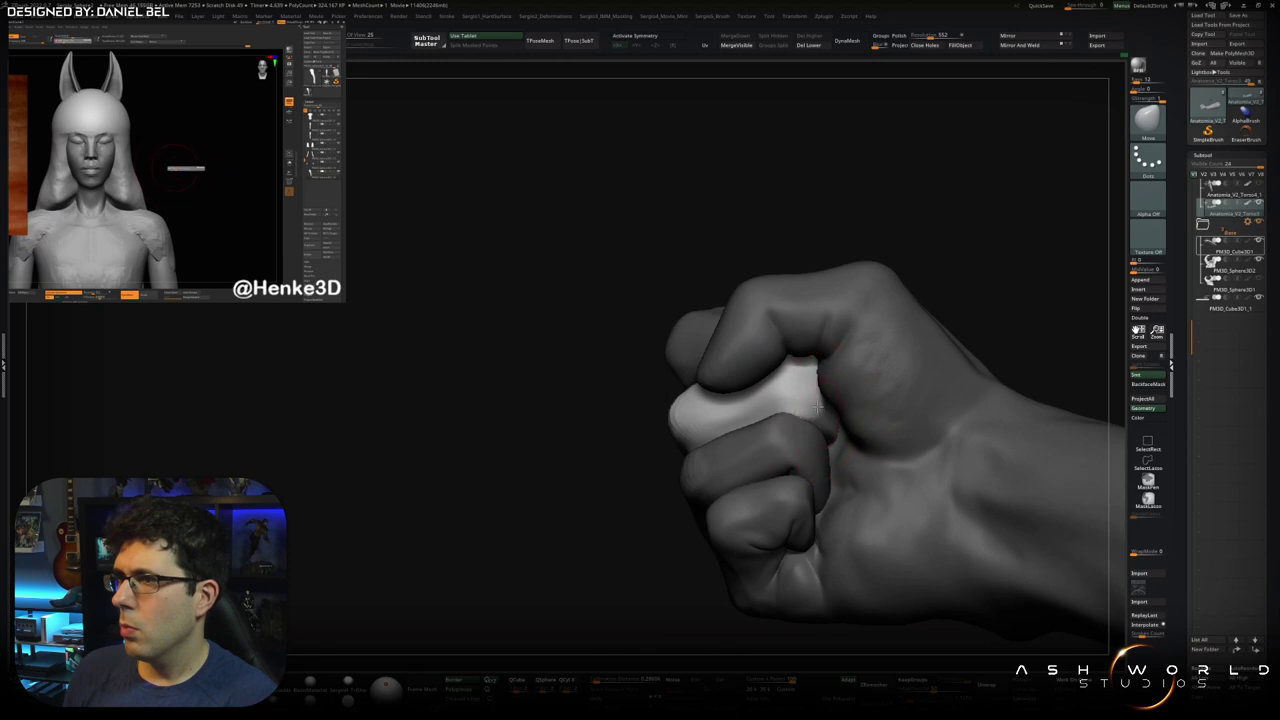
{"action": "left_click", "coordinate": [862, 373], "text": "ctrl+shift"}
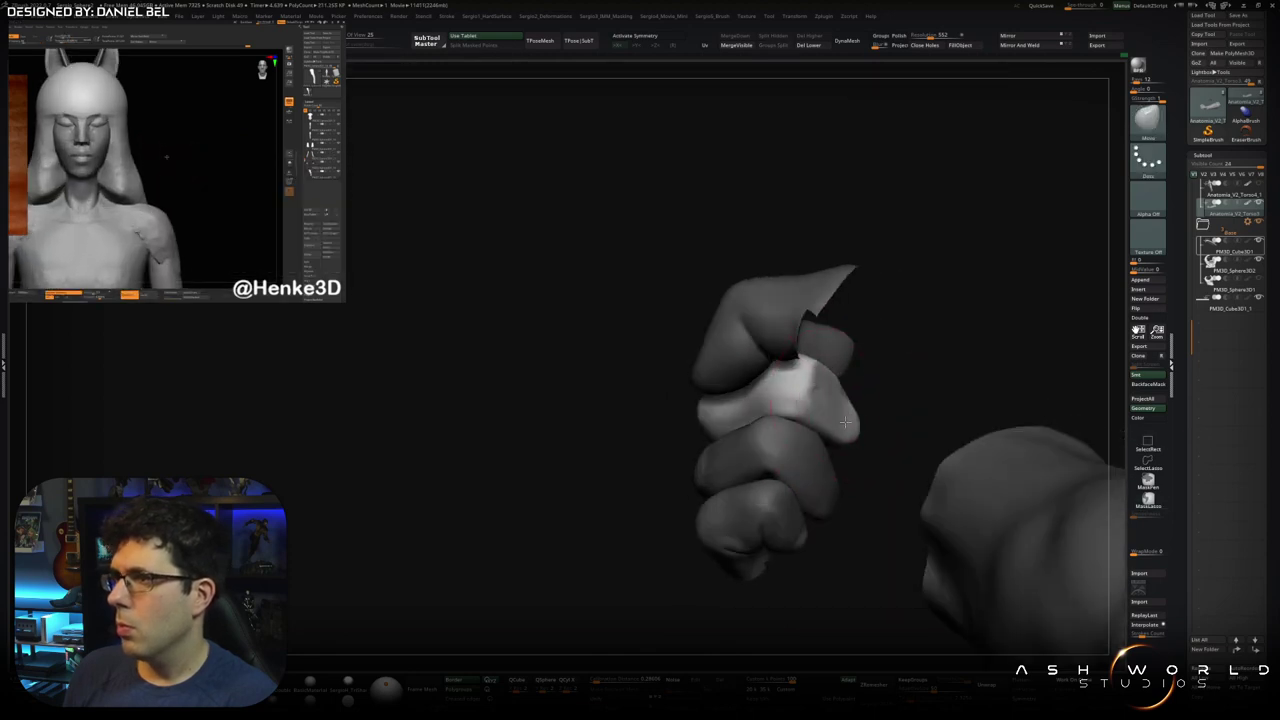
{"action": "right_click_drag", "start_coordinate": [830, 370], "coordinate": [838, 393]}
{"action": "left_click_drag", "start_coordinate": [838, 393], "coordinate": [851, 422]}
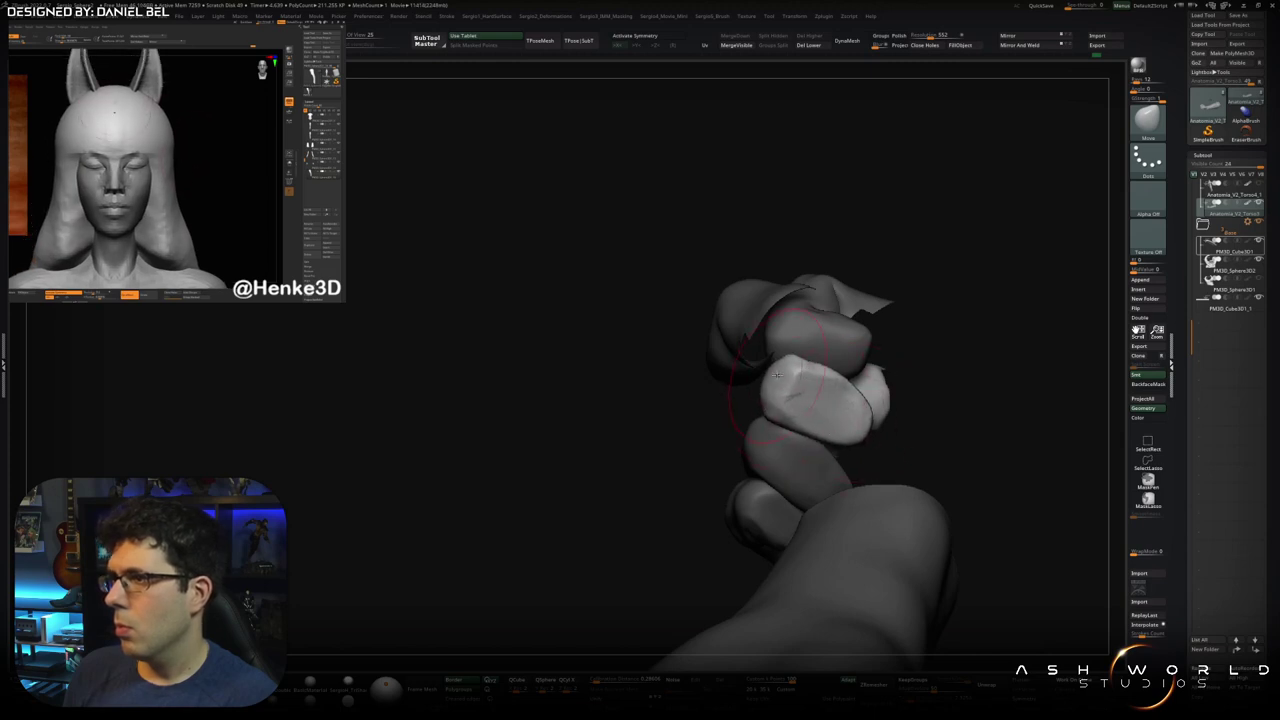
{"action": "mouse_move", "coordinate": [830, 393]}
{"action": "right_mouse_down"}
{"action": "mouse_move", "coordinate": [886, 402]}
{"action": "mouse_move", "coordinate": [843, 375]}
{"action": "mouse_move", "coordinate": [743, 431]}
{"action": "right_mouse_up"}
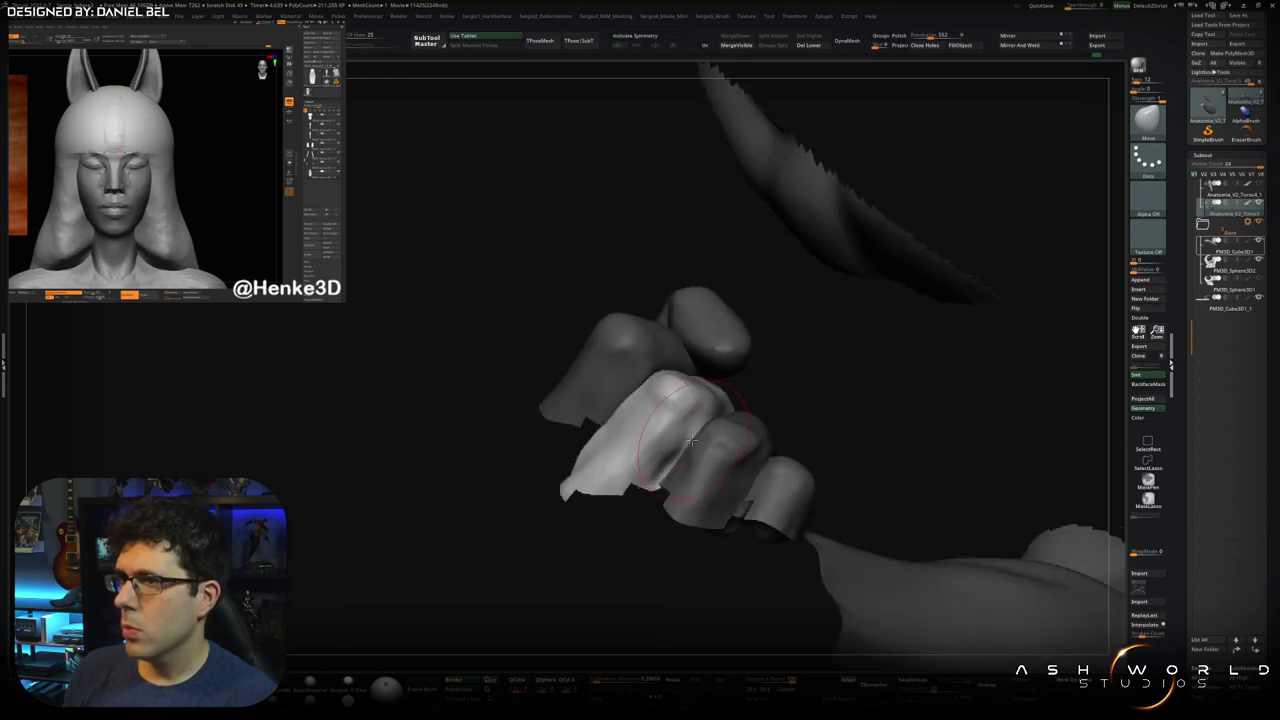
Unhide all the hidden geometry and turn the view back toward the fist and torso
{"action": "left_click", "coordinate": [784, 390], "text": "ctrl+shift"}
{"action": "mouse_move", "coordinate": [677, 452]}
{"action": "right_mouse_down"}
{"action": "mouse_move", "coordinate": [700, 445]}
{"action": "mouse_move", "coordinate": [660, 460]}
{"action": "right_mouse_up"}
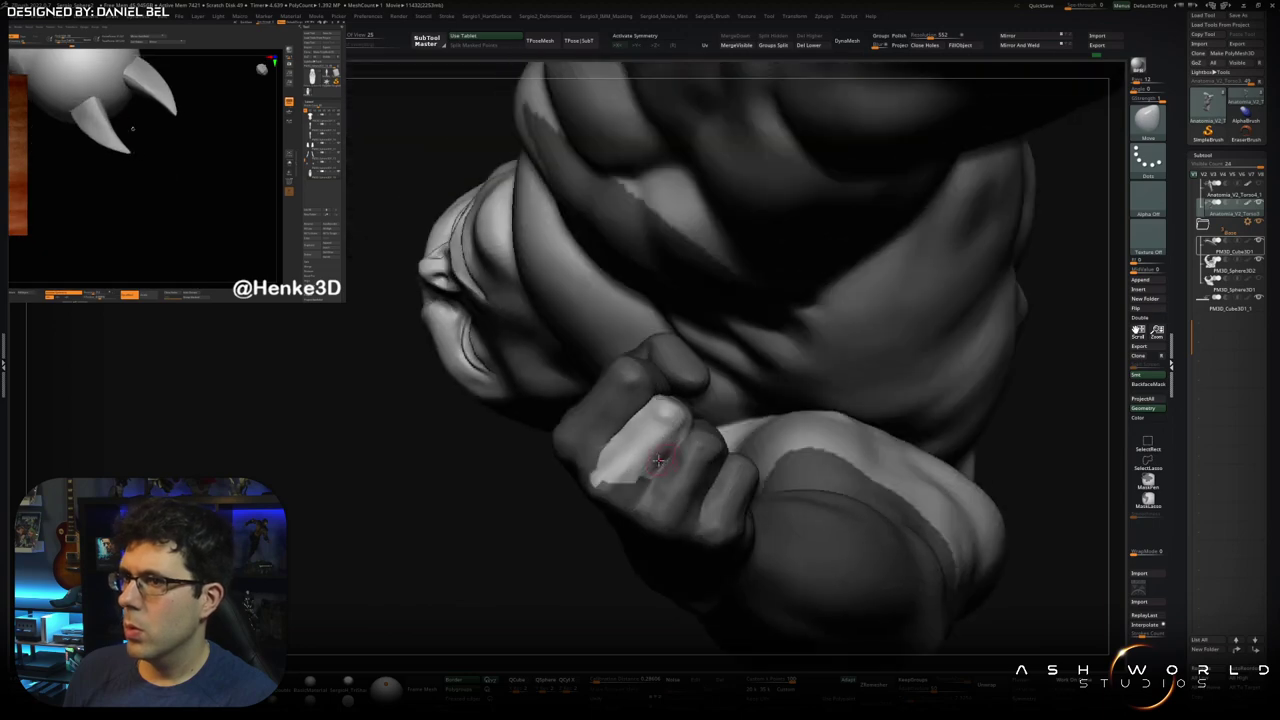
{"action": "key", "text": "ctrl"}
{"action": "right_click_drag", "start_coordinate": [575, 537], "coordinate": [668, 480]}
{"action": "key", "text": "ctrl+shift"}
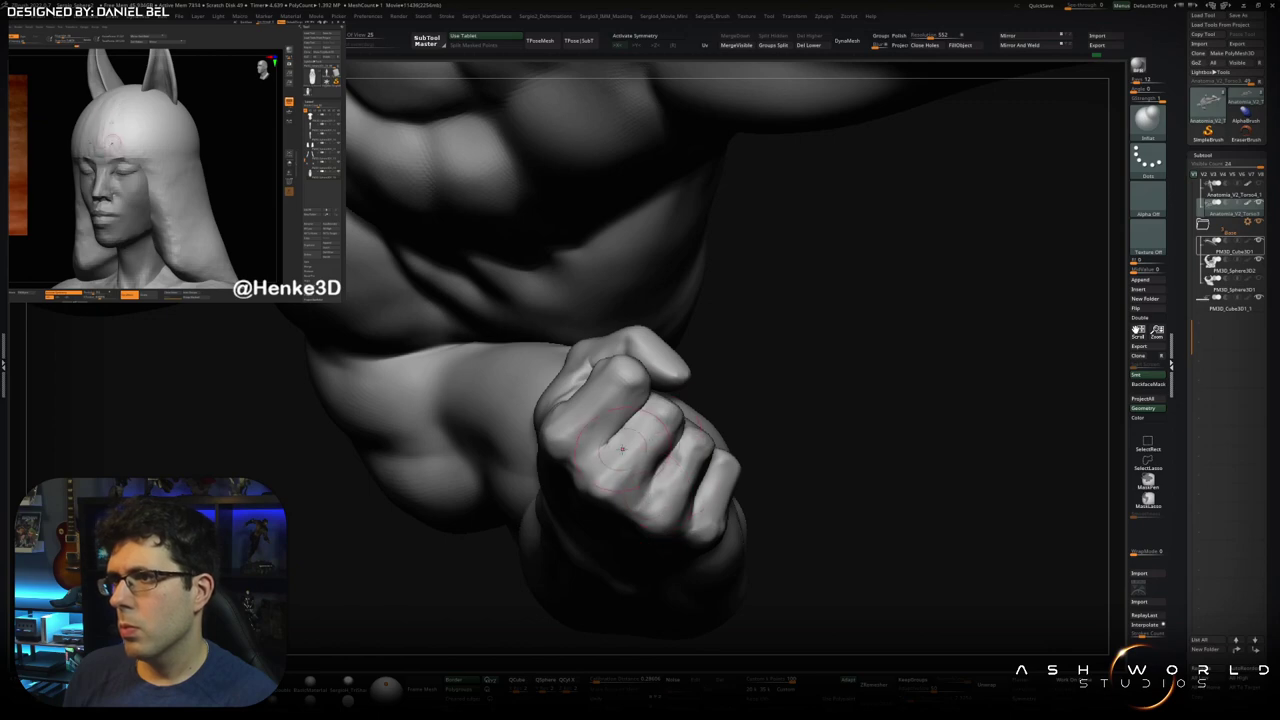
Zoom onto the fist's knuckle crease, pick Smooth Stronger, and isolate the finger-knuckle section
{"action": "right_click_drag", "start_coordinate": [621, 451], "coordinate": [635, 415]}
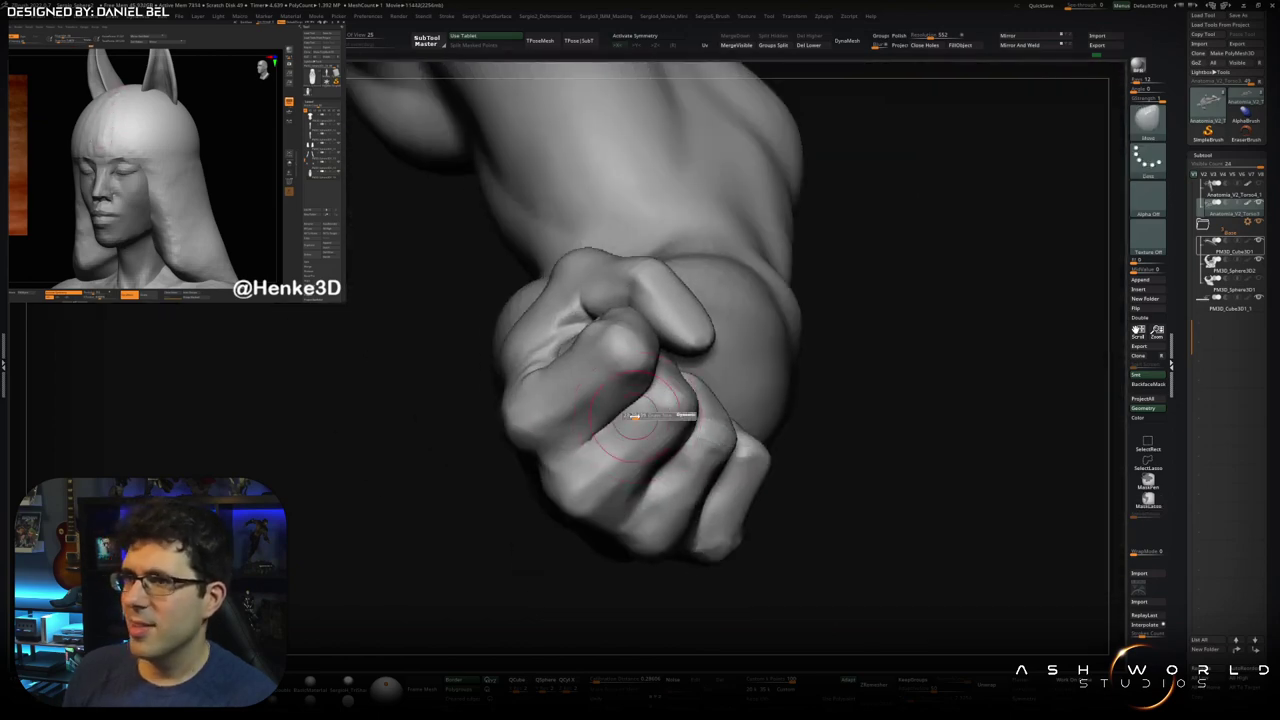
{"action": "right_click_drag", "start_coordinate": [616, 420], "coordinate": [682, 461]}
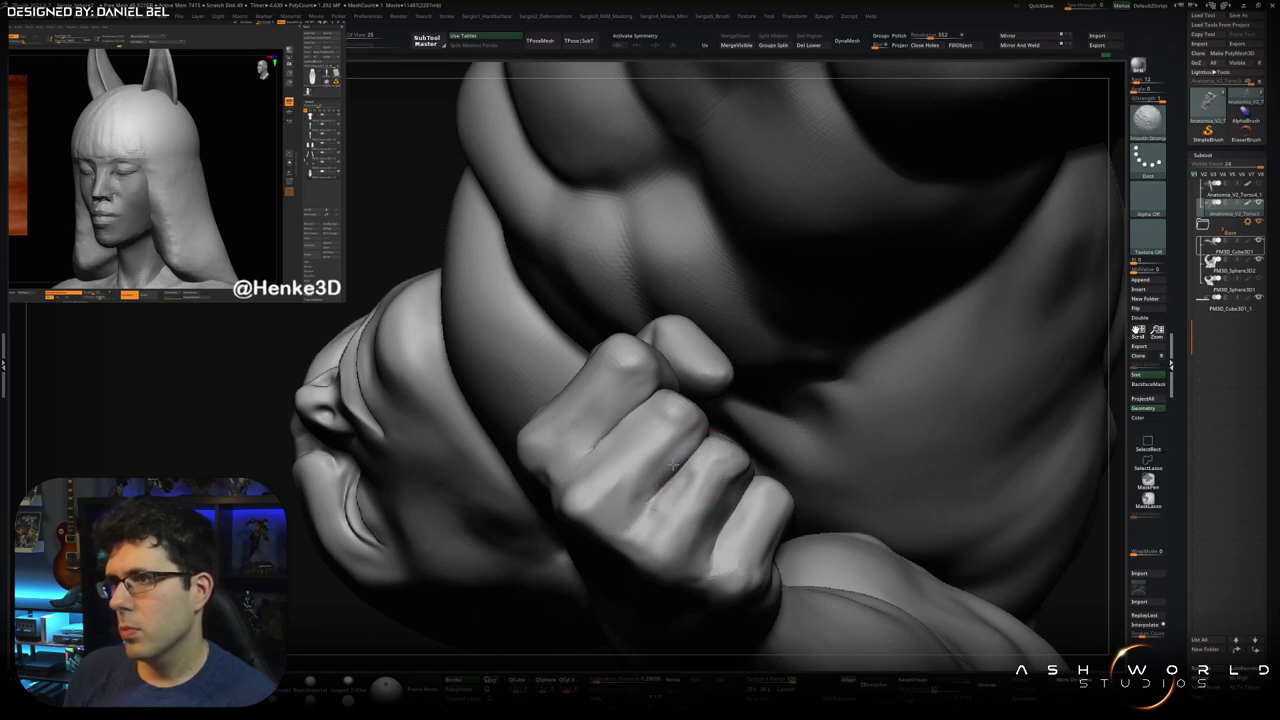
{"action": "right_click_drag", "start_coordinate": [673, 464], "coordinate": [640, 499]}
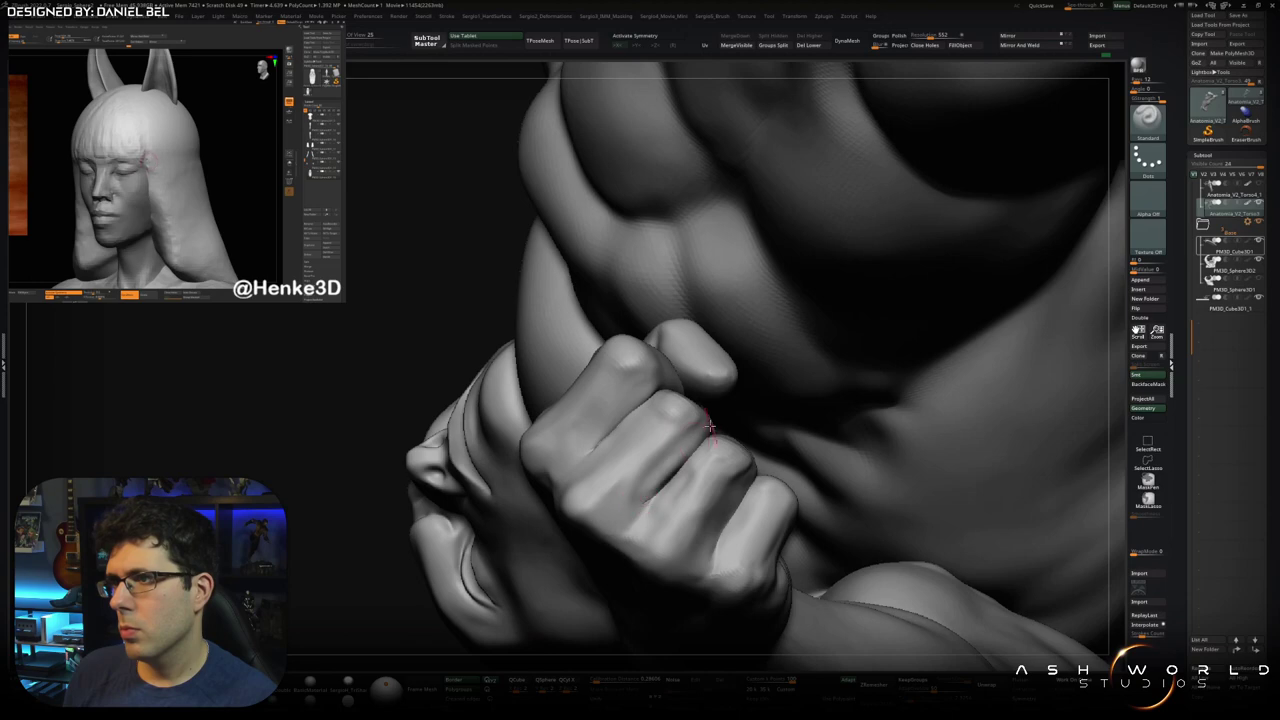
{"action": "right_click_drag", "start_coordinate": [673, 481], "coordinate": [628, 429]}
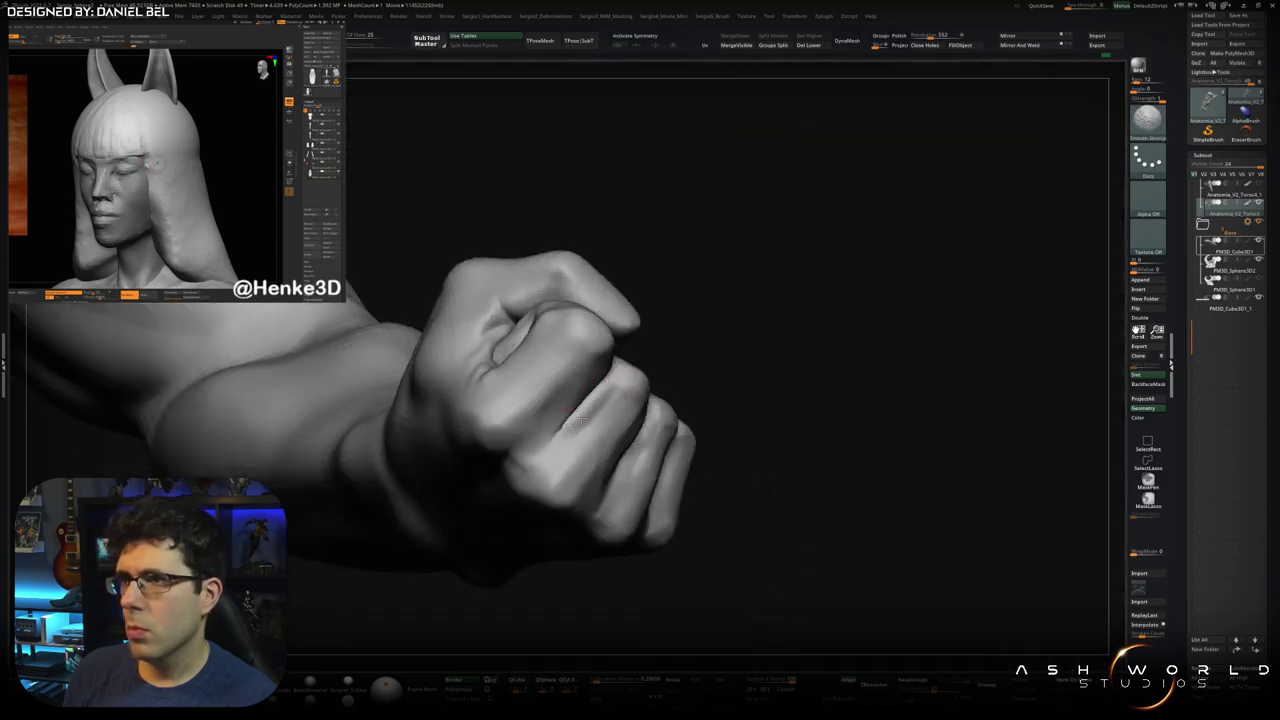
{"action": "mouse_move", "coordinate": [580, 419]}
{"action": "right_mouse_down"}
{"action": "mouse_move", "coordinate": [679, 469]}
{"action": "mouse_move", "coordinate": [700, 450]}
{"action": "mouse_move", "coordinate": [692, 462]}
{"action": "right_mouse_up"}
{"action": "key", "text": "shift"}
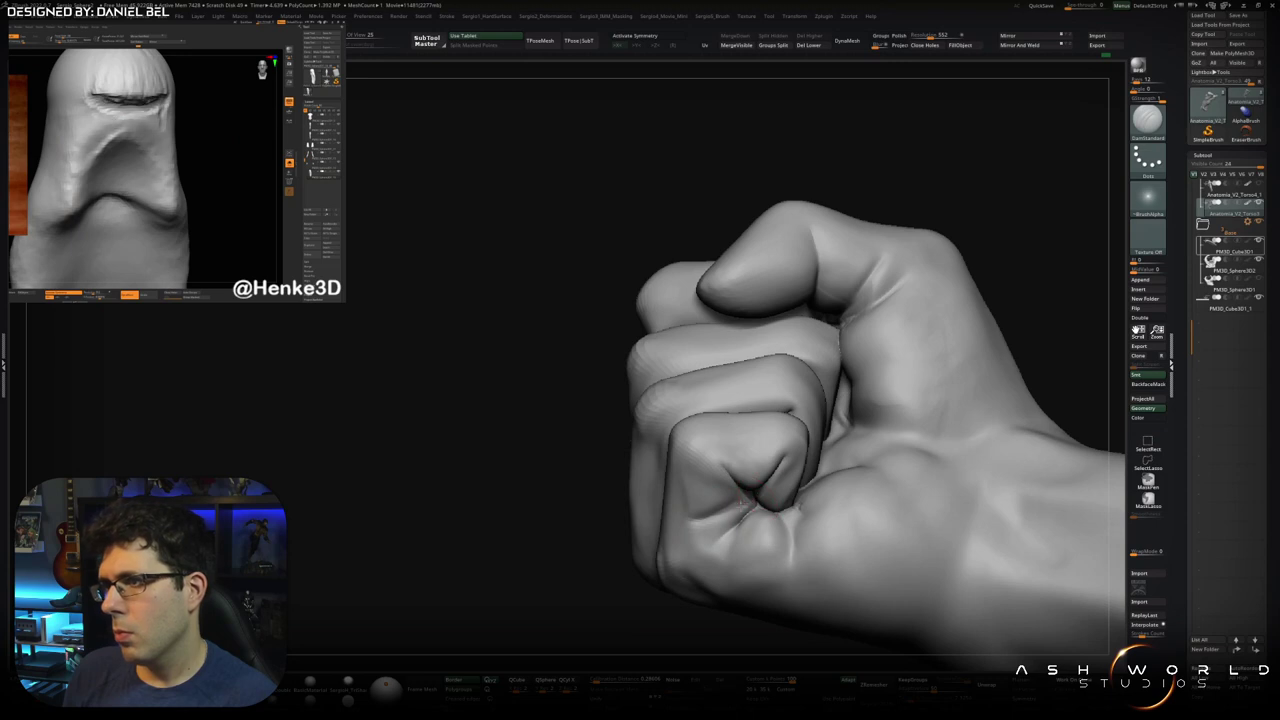
{"action": "left_click", "coordinate": [735, 511], "text": "ctrl+shift"}
Frame the isolated knuckle, then bring the rest of the fist back into view
{"action": "key", "text": "f"}
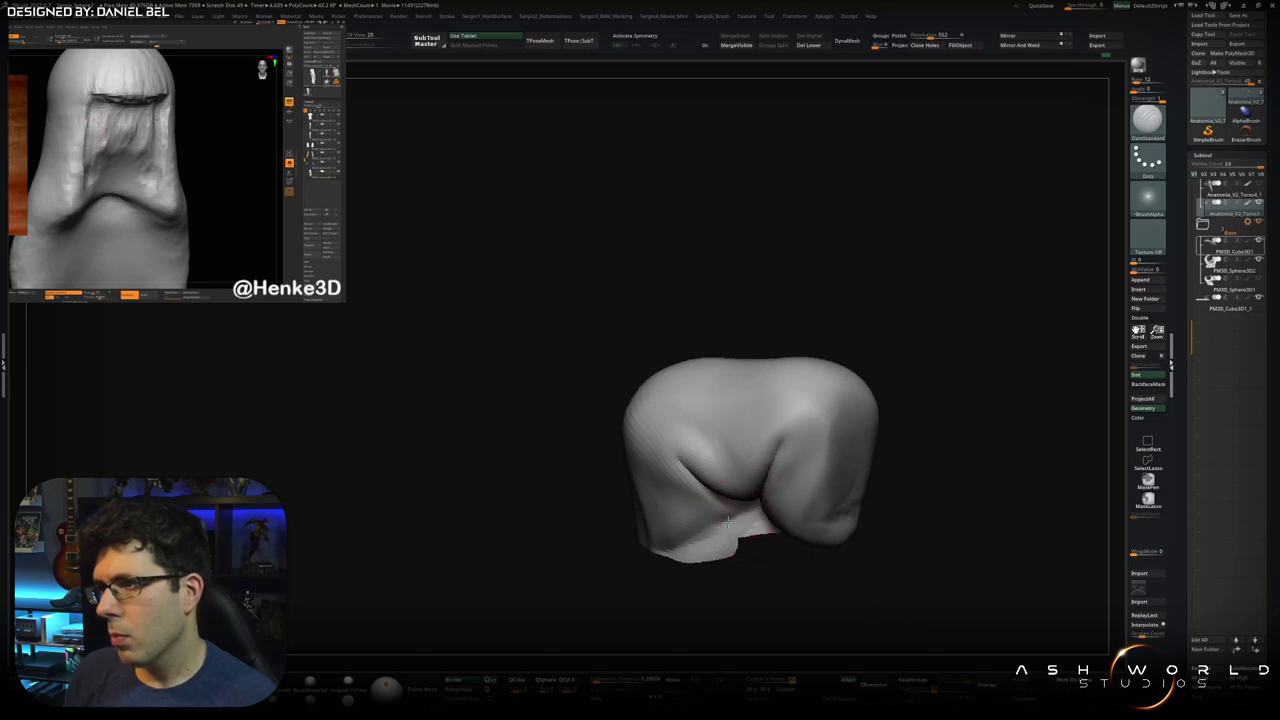
{"action": "left_click_drag", "start_coordinate": [659, 545], "coordinate": [779, 565]}
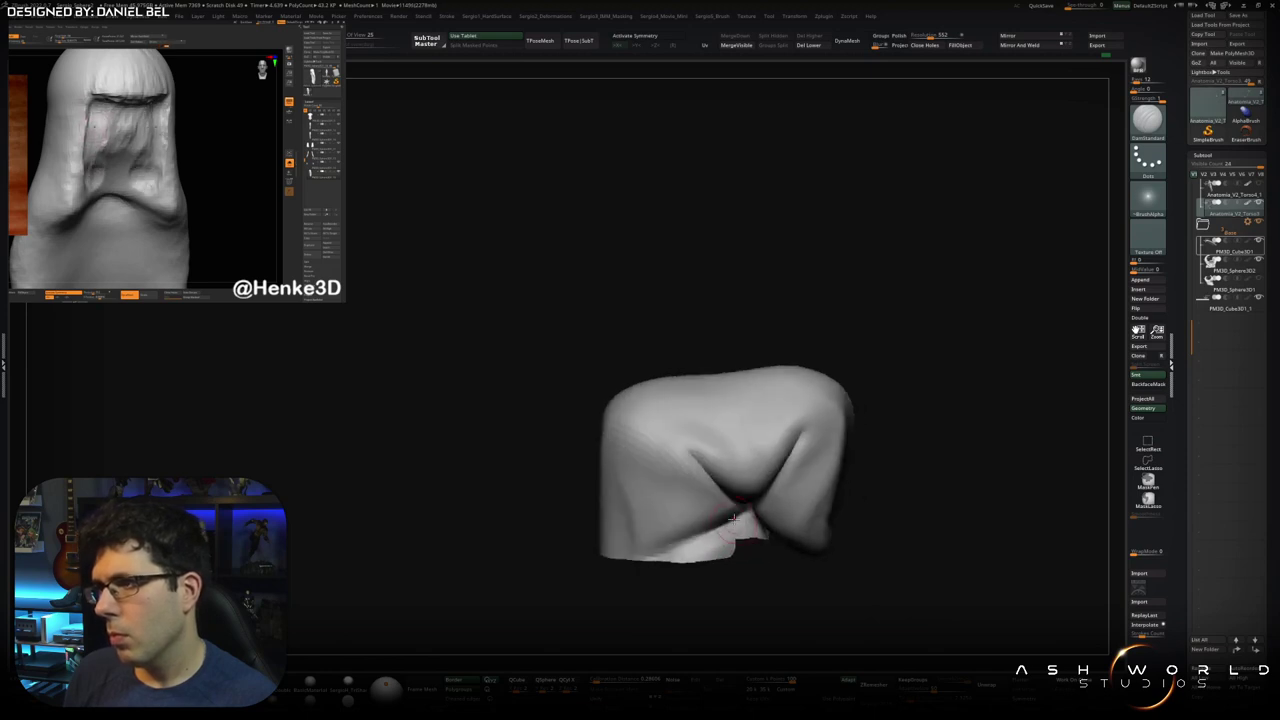
{"action": "left_click", "coordinate": [779, 565], "text": "ctrl+shift"}
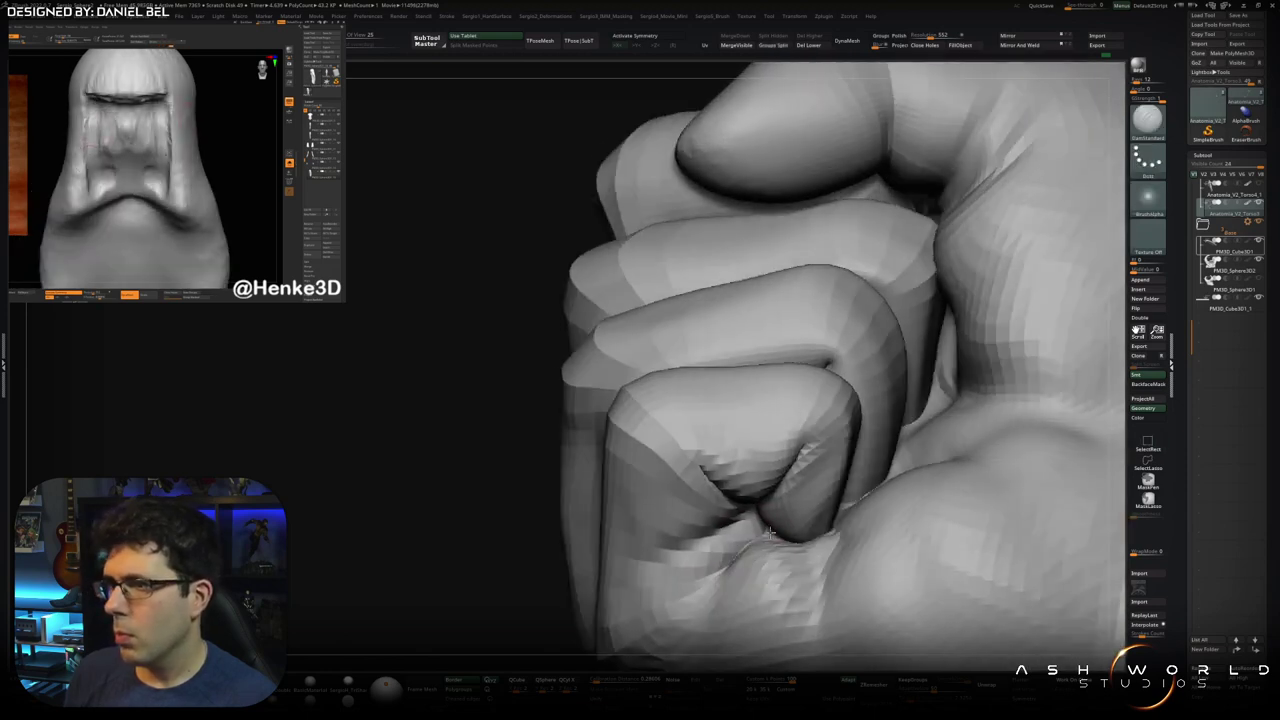
{"action": "right_click_drag", "start_coordinate": [758, 527], "coordinate": [770, 520]}
Use Move Topological to push up the knuckle crease's centre and form a new ridge below it
{"action": "key", "text": "b"}
{"action": "key", "text": "m"}
{"action": "key", "text": "t"}
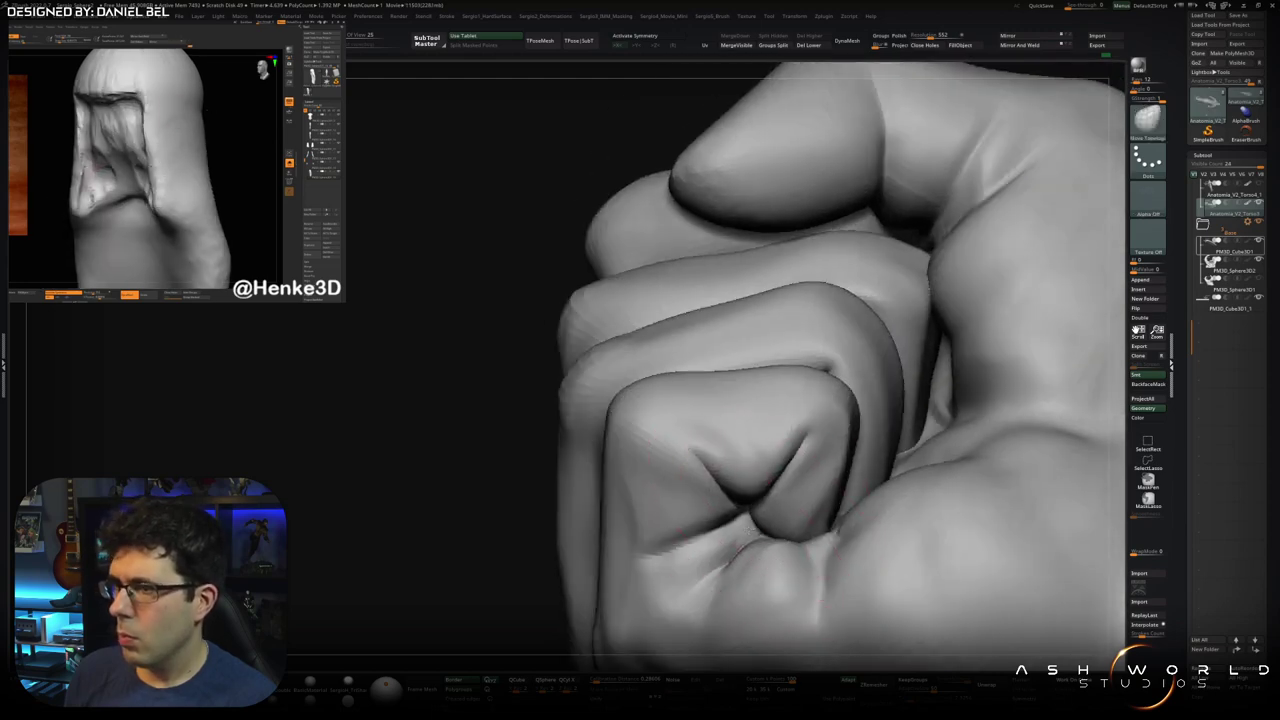
{"action": "left_click_drag", "start_coordinate": [740, 514], "coordinate": [740, 489]}
{"action": "left_click_drag", "start_coordinate": [734, 533], "coordinate": [716, 531]}
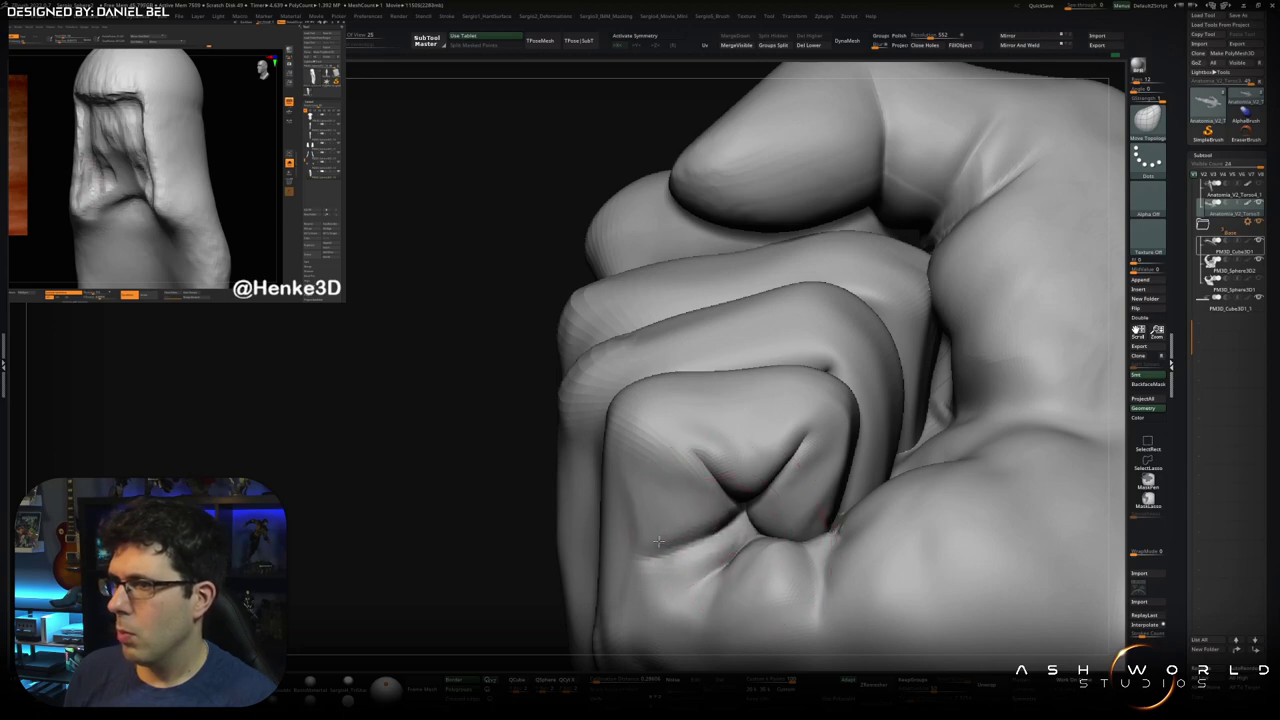
{"action": "left_click_drag", "start_coordinate": [683, 545], "coordinate": [671, 586]}
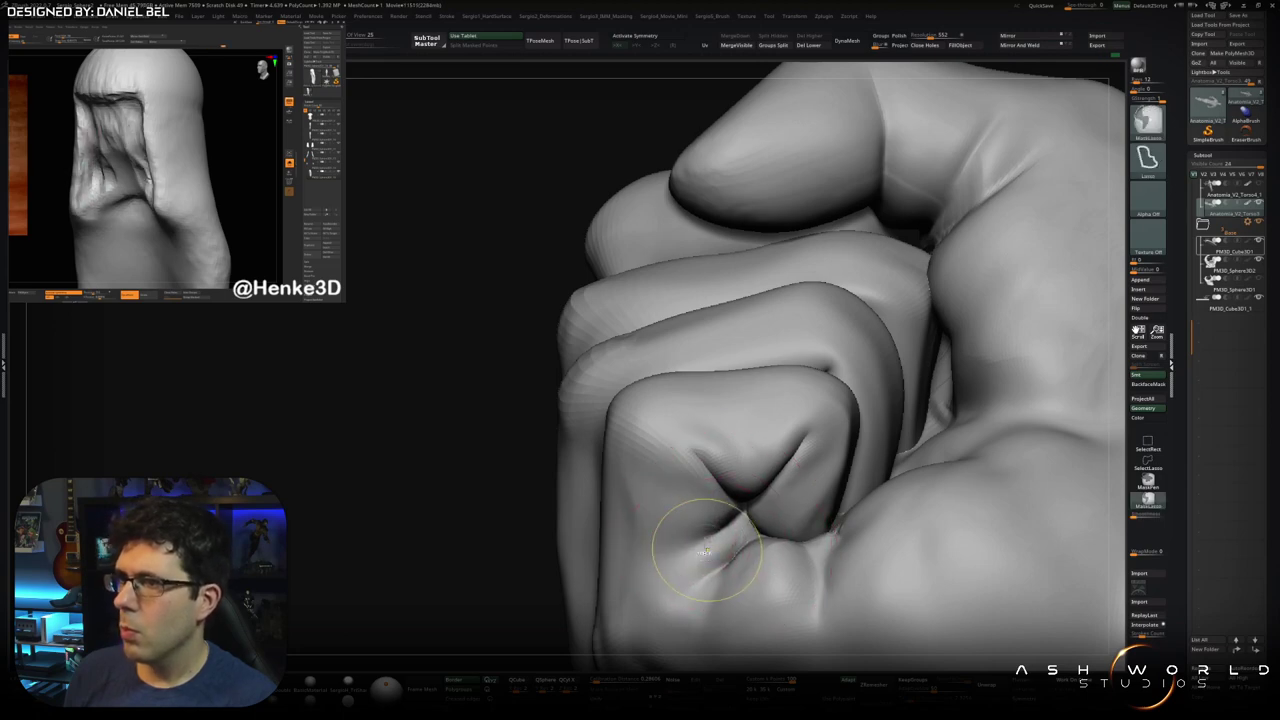
Drop the hand to a lower subdivision level and inspect the coarse fist from several angles
{"action": "right_click_drag", "start_coordinate": [650, 594], "coordinate": [752, 540]}
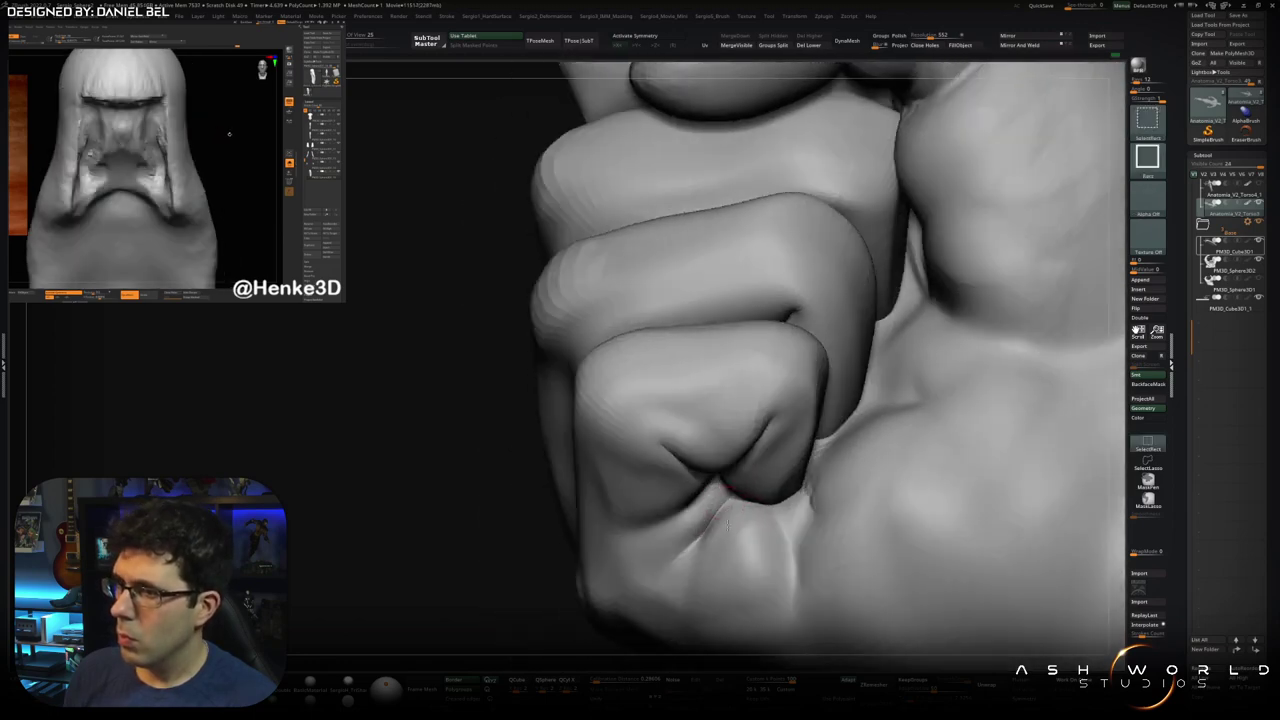
{"action": "right_click_drag", "start_coordinate": [752, 540], "coordinate": [736, 515], "text": "alt"}
{"action": "key", "text": "shift+d"}
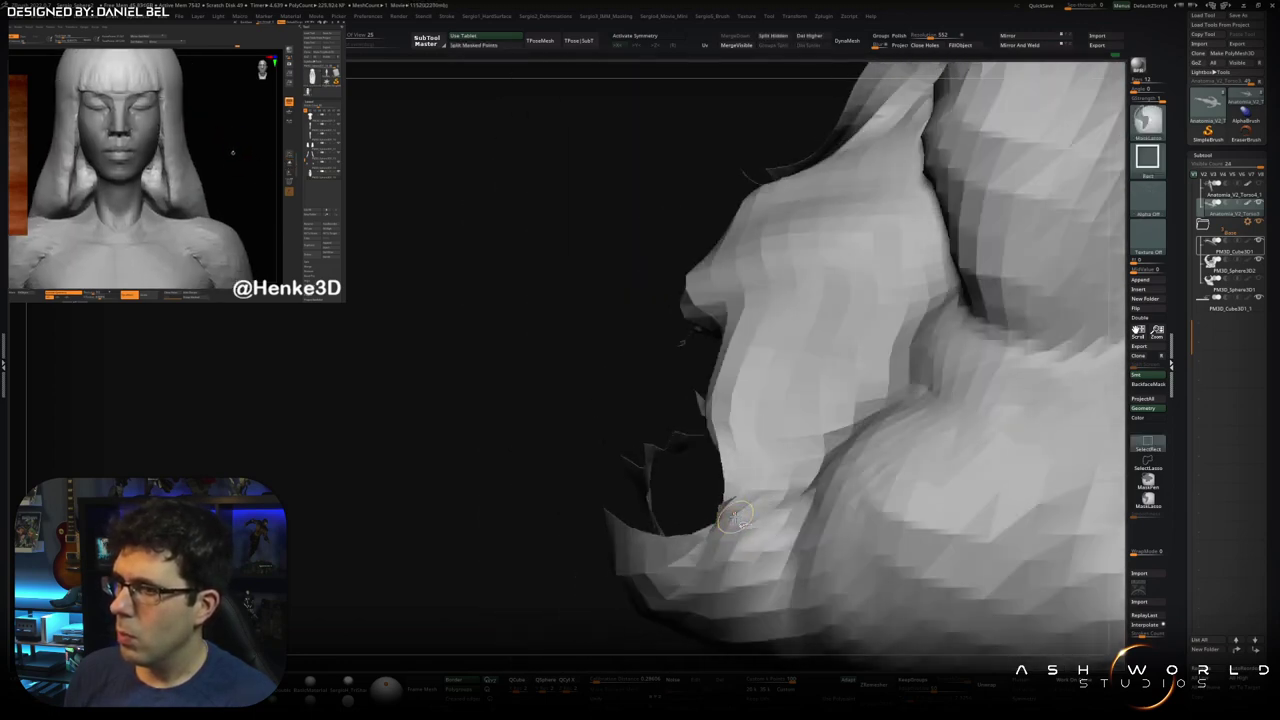
{"action": "mouse_move", "coordinate": [735, 515]}
{"action": "right_mouse_down"}
{"action": "mouse_move", "coordinate": [752, 482]}
{"action": "mouse_move", "coordinate": [735, 457]}
{"action": "mouse_move", "coordinate": [760, 463]}
{"action": "mouse_move", "coordinate": [735, 467]}
{"action": "right_mouse_up"}
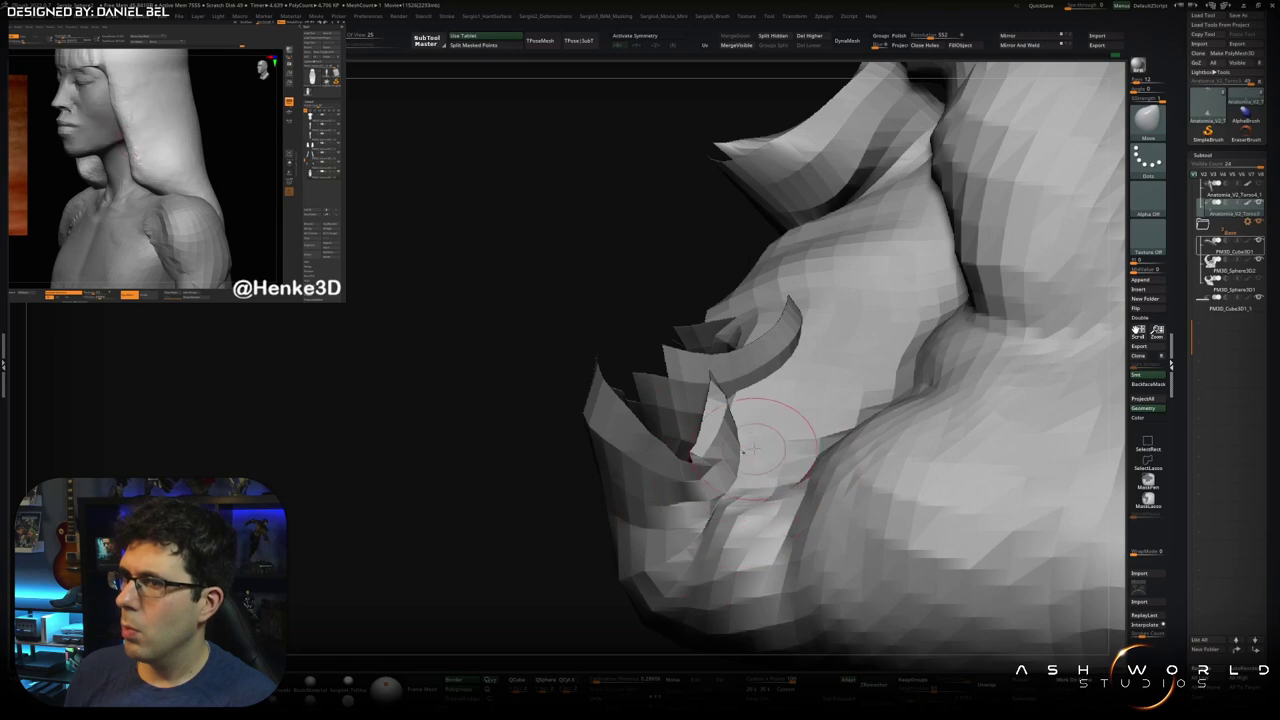
{"action": "mouse_move", "coordinate": [707, 502]}
{"action": "right_mouse_down"}
{"action": "mouse_move", "coordinate": [577, 537]}
{"action": "mouse_move", "coordinate": [731, 487]}
{"action": "right_mouse_up"}
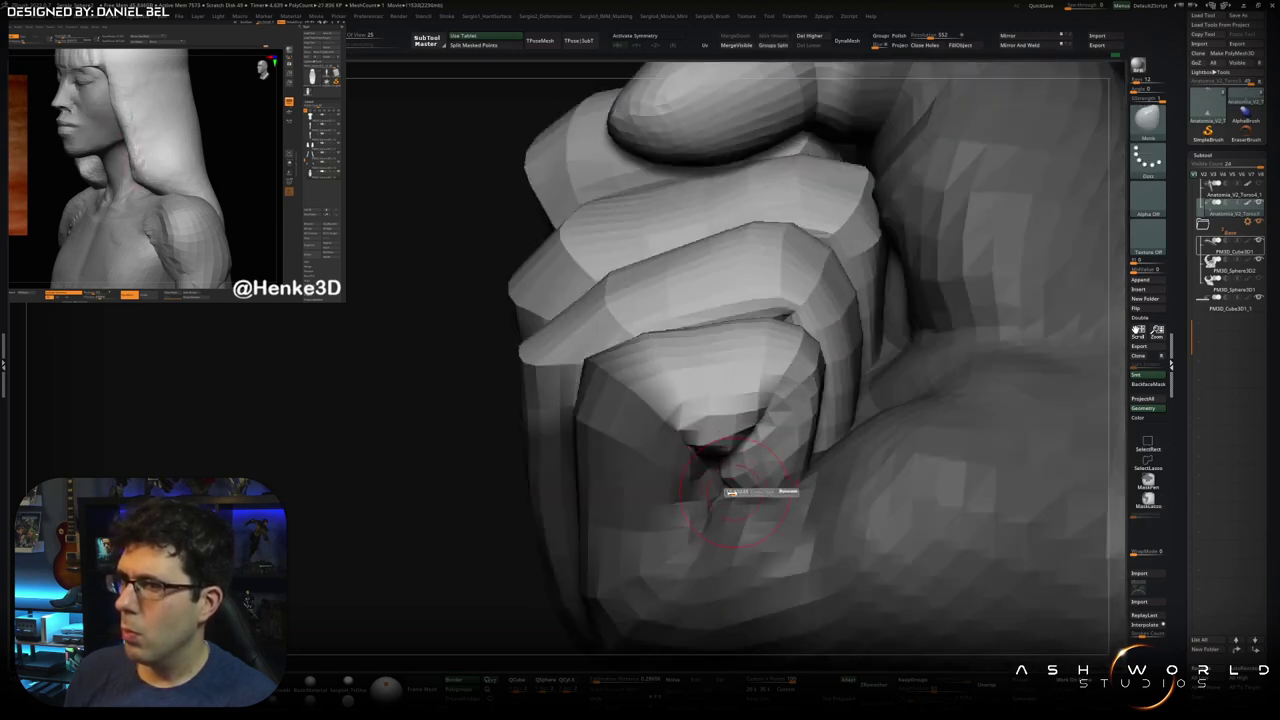
{"action": "right_click_drag", "start_coordinate": [727, 498], "coordinate": [731, 463]}
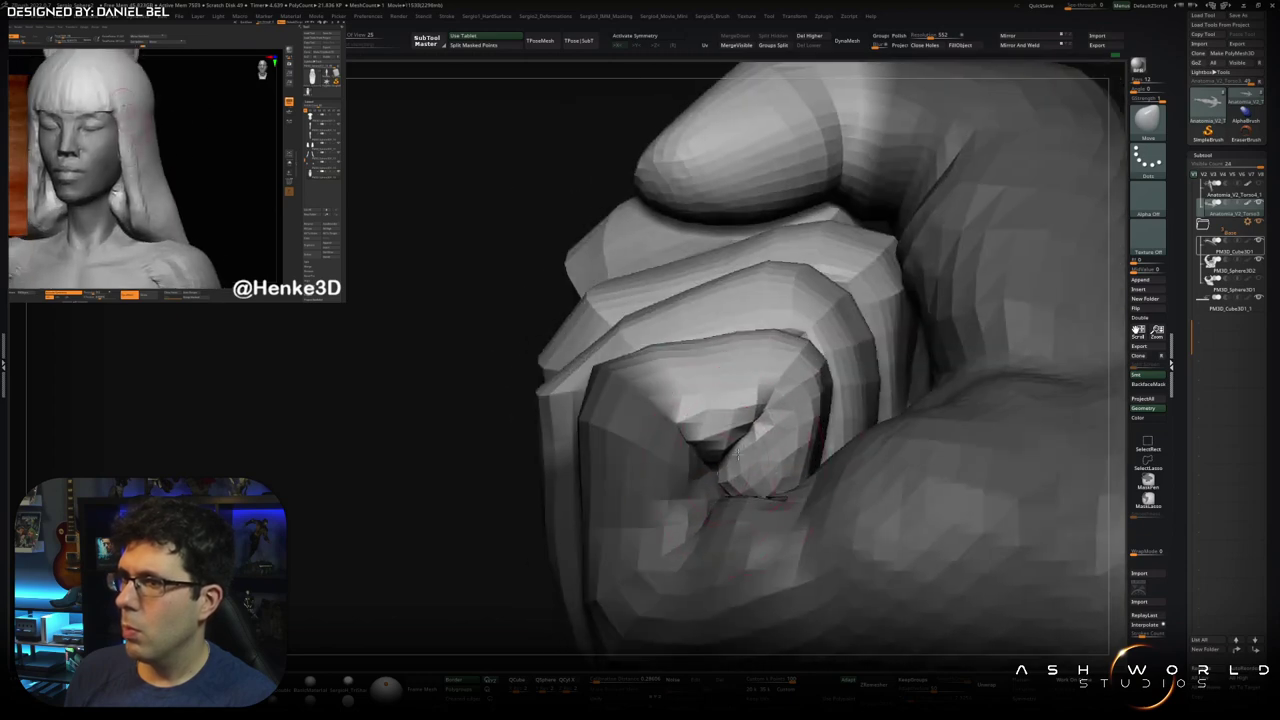
{"action": "key", "text": "ctrl"}
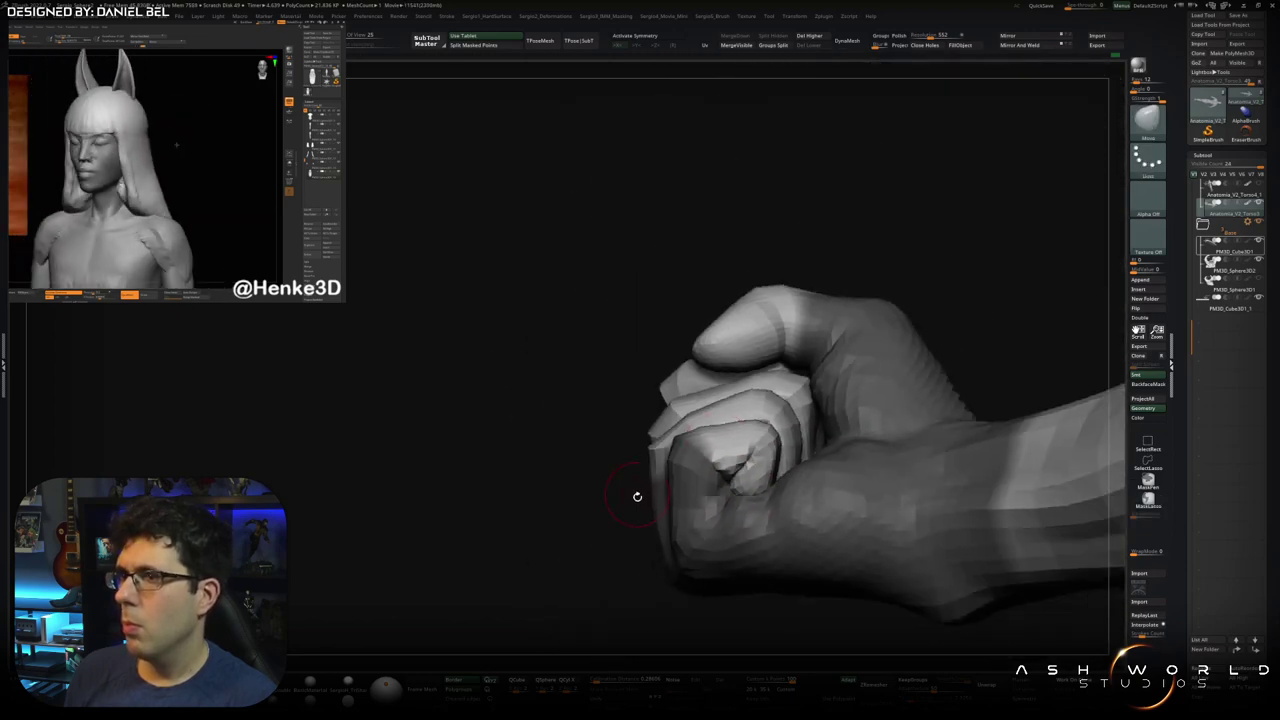
Isolate one curled finger segment of the fist and inspect it from several angles
{"action": "mouse_move", "coordinate": [588, 510]}
{"action": "right_mouse_down"}
{"action": "mouse_move", "coordinate": [700, 457]}
{"action": "mouse_move", "coordinate": [703, 485]}
{"action": "mouse_move", "coordinate": [668, 498]}
{"action": "mouse_move", "coordinate": [672, 460]}
{"action": "mouse_move", "coordinate": [668, 485]}
{"action": "mouse_move", "coordinate": [706, 440]}
{"action": "right_mouse_up"}
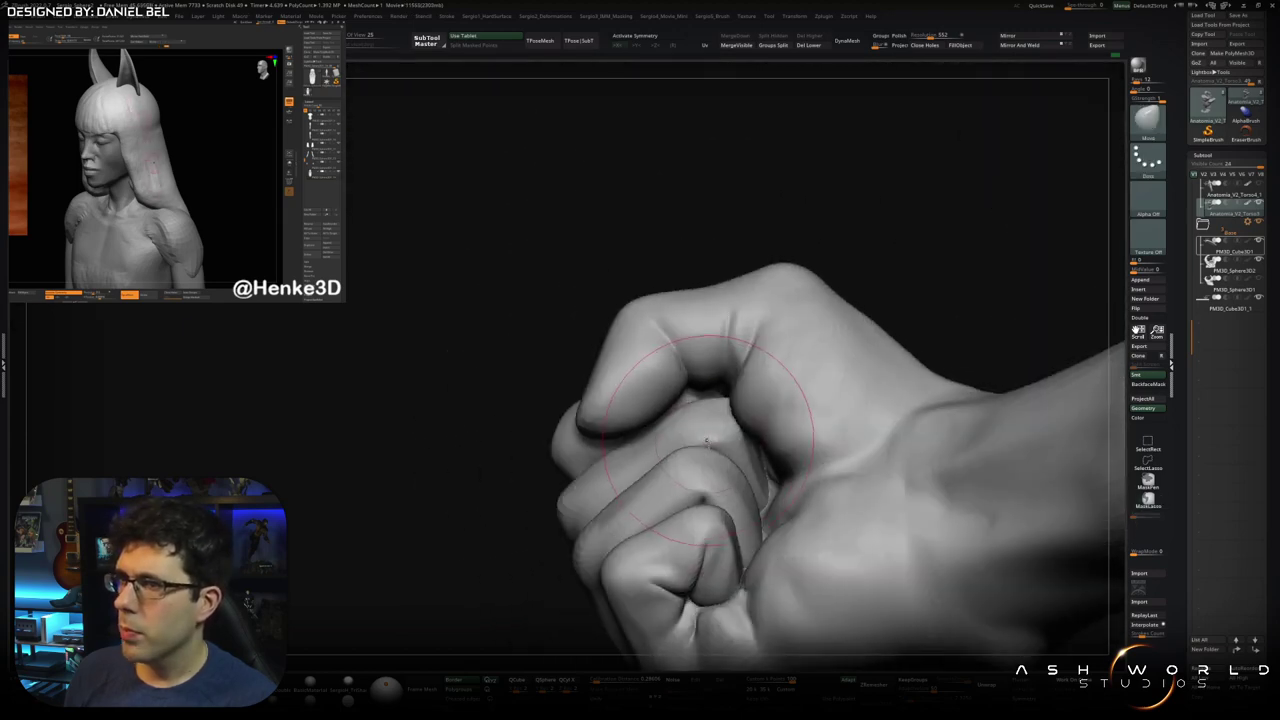
{"action": "left_click", "coordinate": [708, 500], "text": "ctrl+shift"}
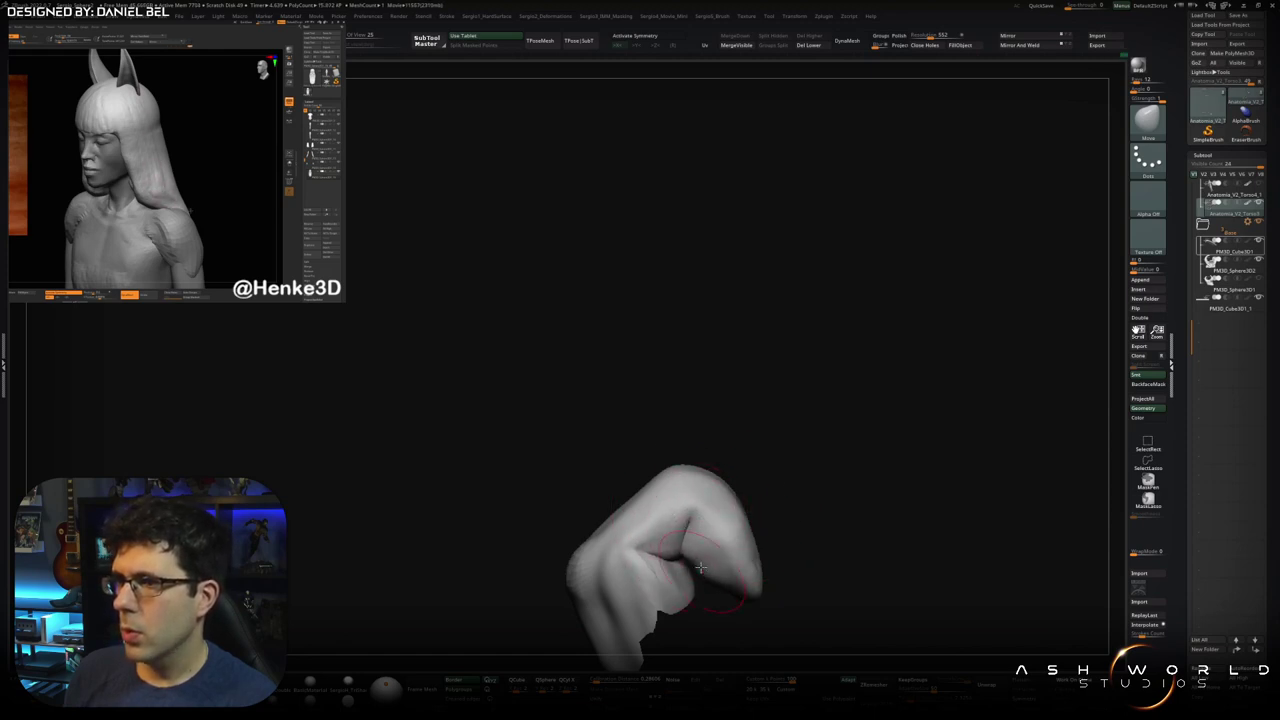
{"action": "mouse_move", "coordinate": [709, 531]}
{"action": "right_mouse_down"}
{"action": "mouse_move", "coordinate": [779, 484]}
{"action": "mouse_move", "coordinate": [773, 471]}
{"action": "right_mouse_up"}
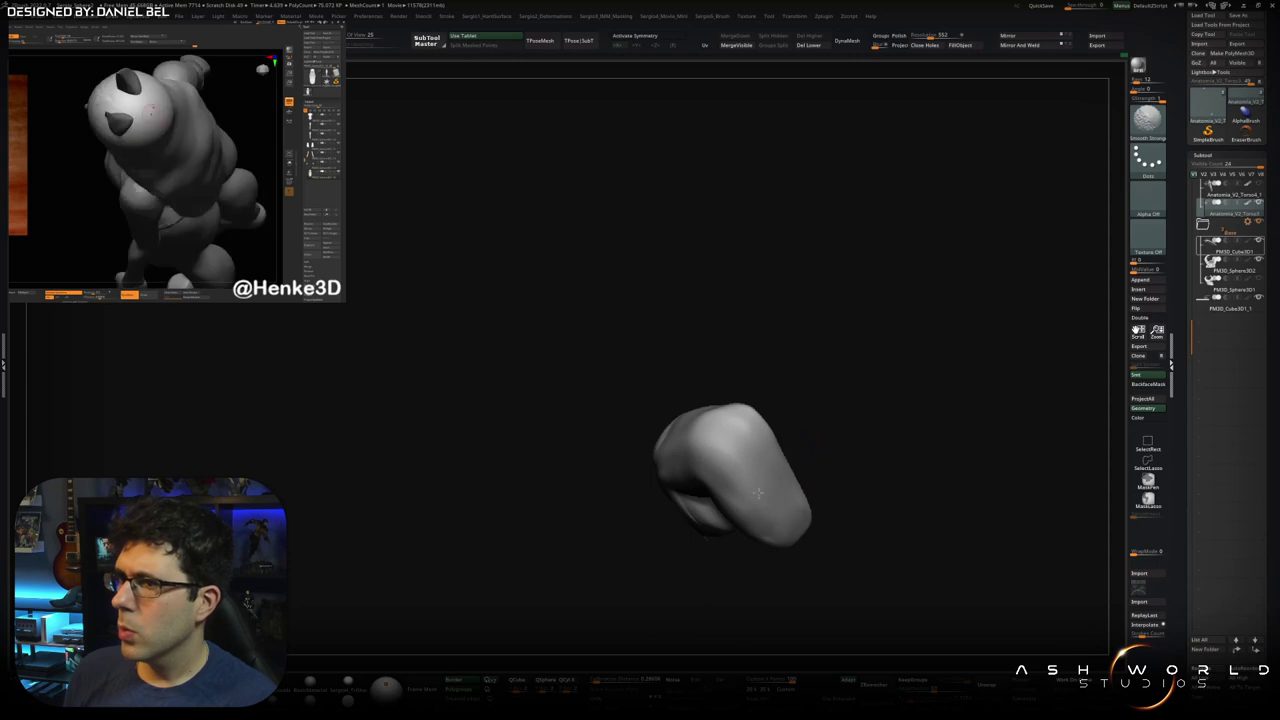
{"action": "right_click_drag", "start_coordinate": [700, 423], "coordinate": [733, 466]}
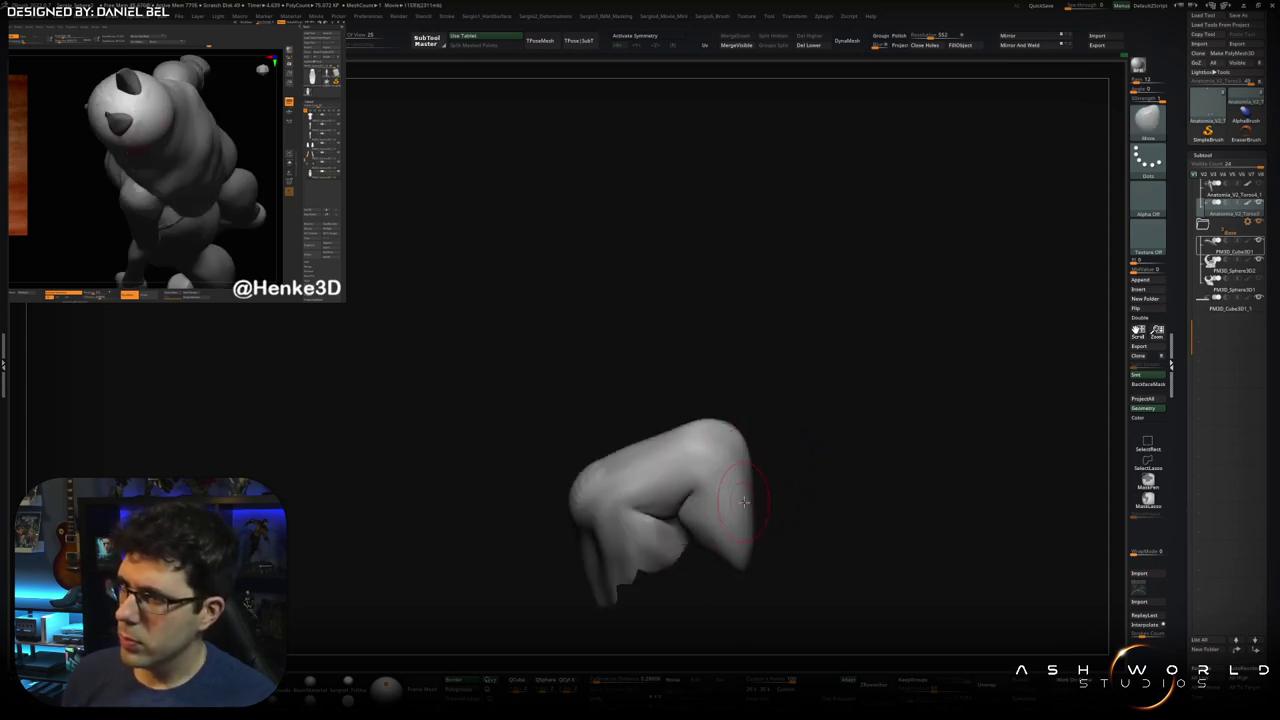
{"action": "mouse_move", "coordinate": [745, 527]}
{"action": "right_mouse_down"}
{"action": "mouse_move", "coordinate": [812, 453]}
{"action": "mouse_move", "coordinate": [829, 509]}
{"action": "mouse_move", "coordinate": [818, 462]}
{"action": "mouse_move", "coordinate": [746, 470]}
{"action": "mouse_move", "coordinate": [806, 498]}
{"action": "mouse_move", "coordinate": [760, 483]}
{"action": "mouse_move", "coordinate": [776, 441]}
{"action": "mouse_move", "coordinate": [829, 420]}
{"action": "mouse_move", "coordinate": [760, 404]}
{"action": "mouse_move", "coordinate": [775, 430]}
{"action": "mouse_move", "coordinate": [783, 408]}
{"action": "mouse_move", "coordinate": [750, 365]}
{"action": "mouse_move", "coordinate": [762, 360]}
{"action": "right_mouse_up"}
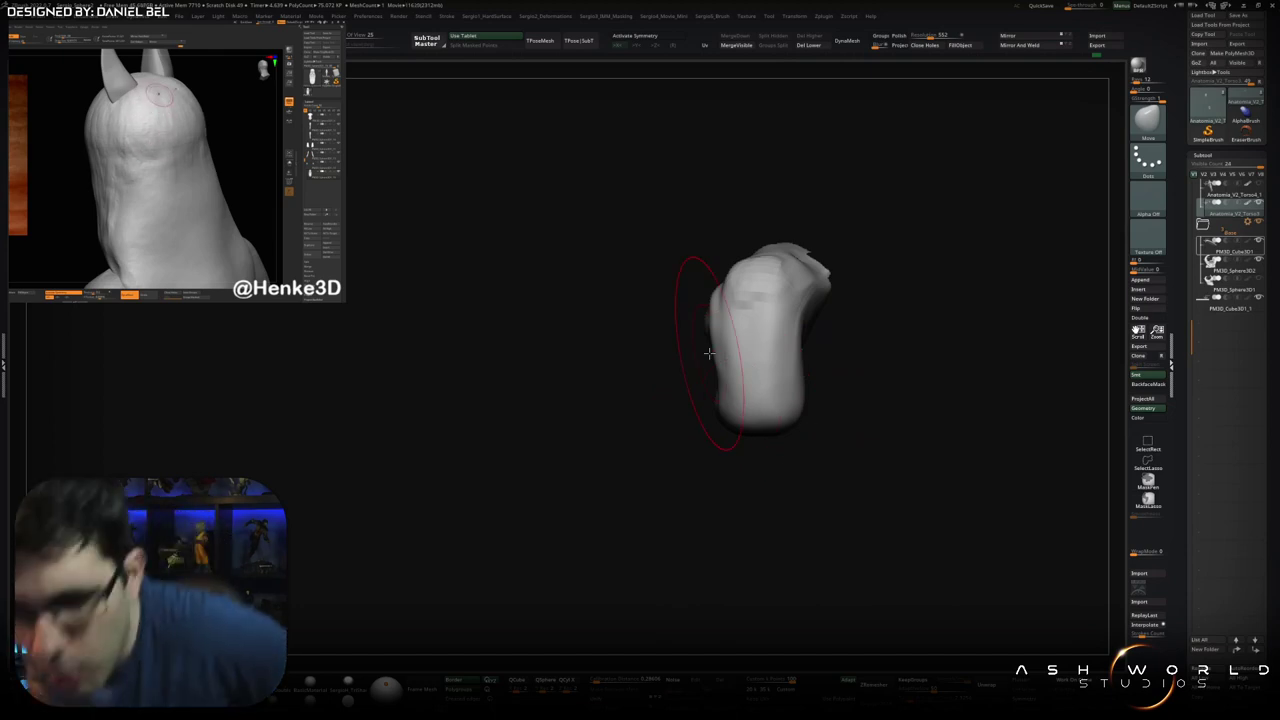
{"action": "mouse_move", "coordinate": [708, 353]}
{"action": "right_mouse_down"}
{"action": "mouse_move", "coordinate": [851, 340]}
{"action": "mouse_move", "coordinate": [771, 349]}
{"action": "mouse_move", "coordinate": [743, 410]}
{"action": "mouse_move", "coordinate": [757, 457]}
{"action": "mouse_move", "coordinate": [710, 453]}
{"action": "mouse_move", "coordinate": [770, 455]}
{"action": "mouse_move", "coordinate": [762, 416]}
{"action": "mouse_move", "coordinate": [740, 400]}
{"action": "mouse_move", "coordinate": [722, 409]}
{"action": "right_mouse_up"}
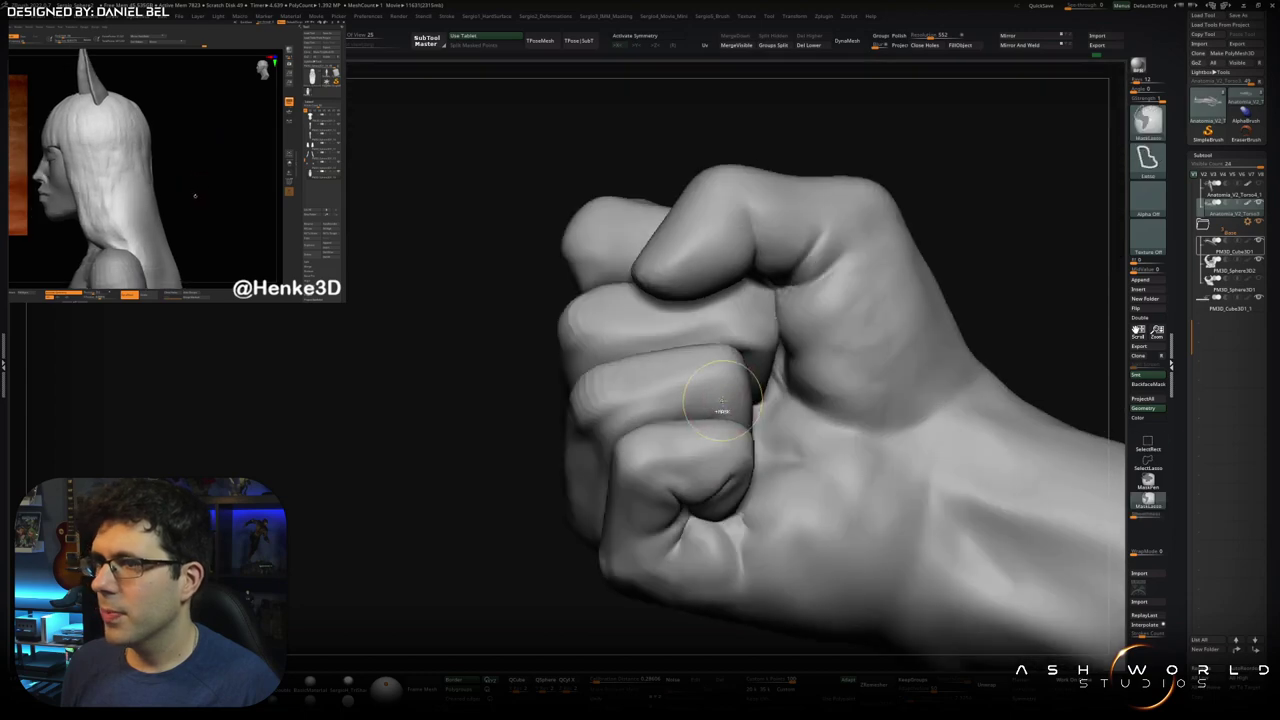
Narrow the isolation to a single finger piece and turn it to a working angle
{"action": "left_click", "coordinate": [722, 410], "text": "ctrl+shift"}
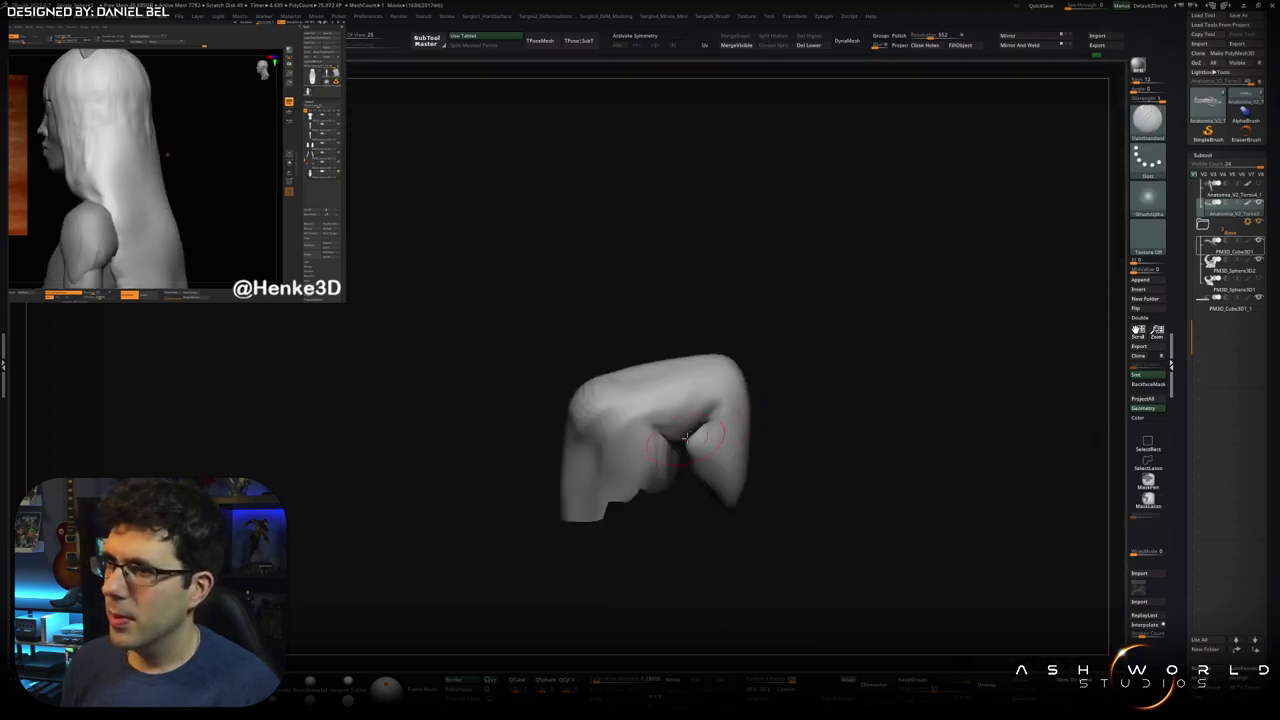
{"action": "right_click_drag", "start_coordinate": [682, 440], "coordinate": [704, 420]}
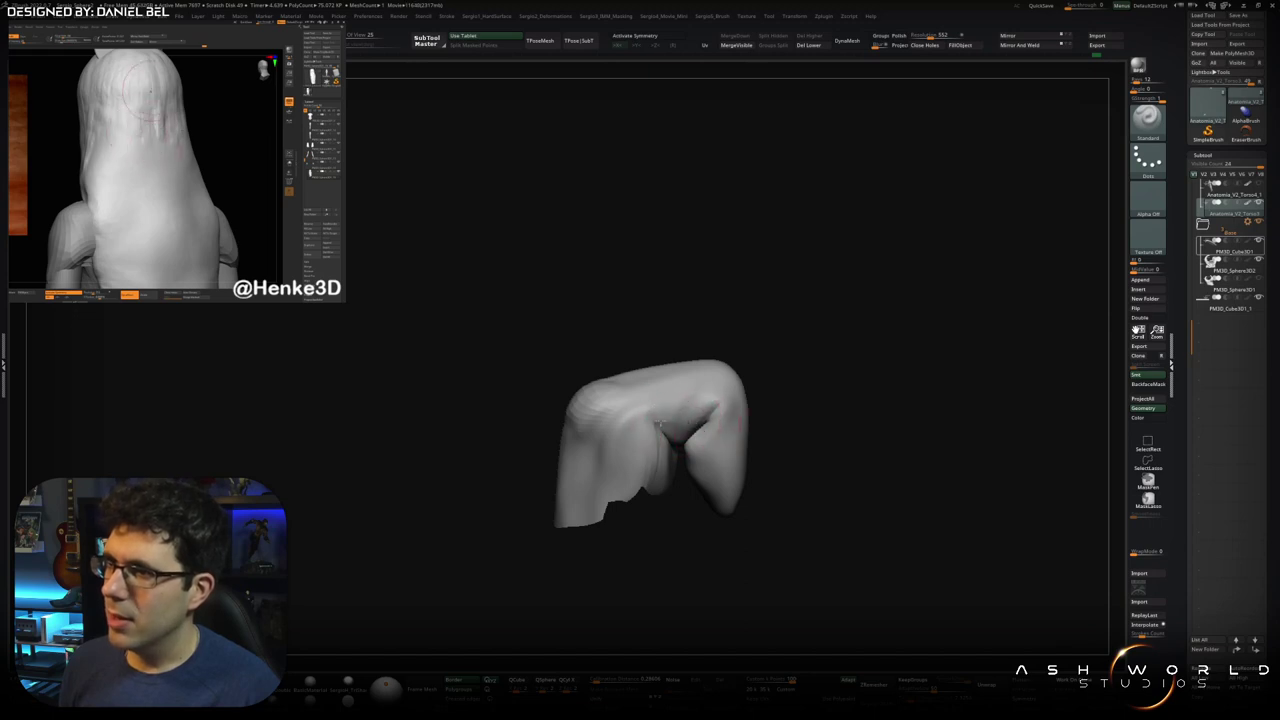
{"action": "mouse_move", "coordinate": [646, 413]}
{"action": "right_mouse_down"}
{"action": "mouse_move", "coordinate": [655, 450]}
{"action": "mouse_move", "coordinate": [714, 407]}
{"action": "mouse_move", "coordinate": [603, 451]}
{"action": "right_mouse_up"}
{"action": "right_click_drag", "start_coordinate": [704, 410], "coordinate": [732, 430]}
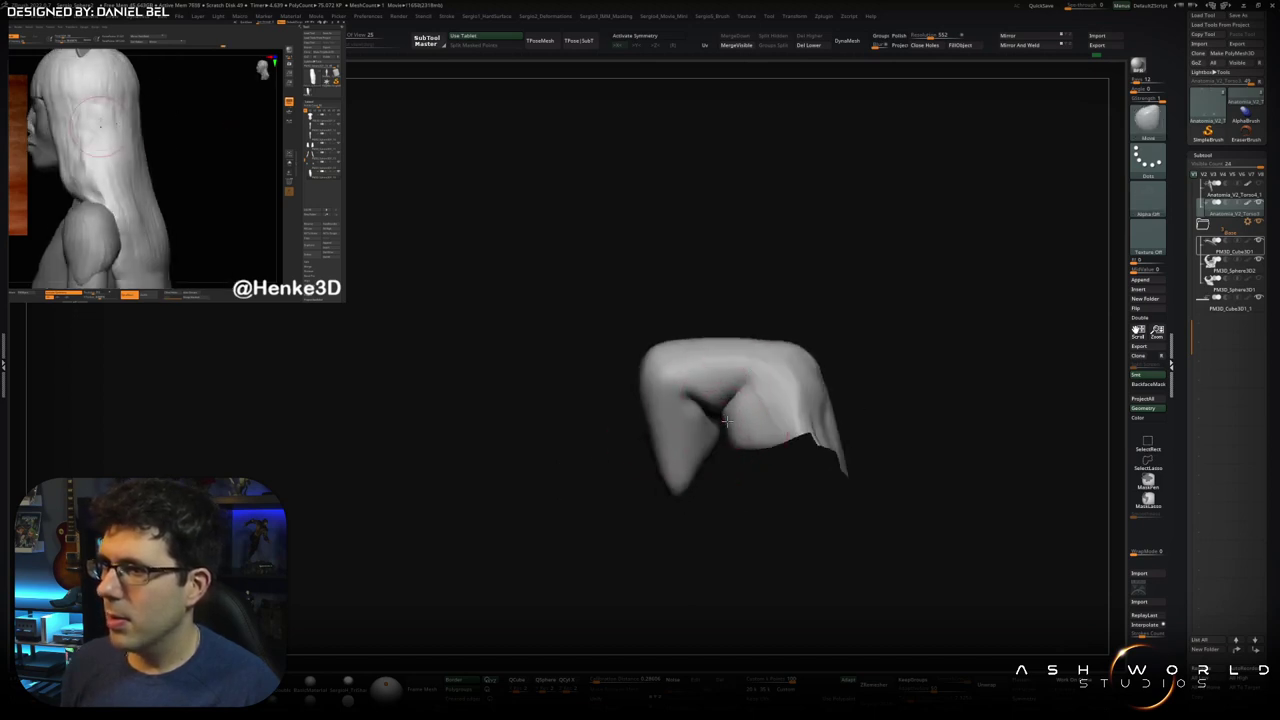
With the Move brush, pull the piece's lower lobe down and smooth its inner fold
{"action": "key", "text": "b"}
{"action": "key", "text": "m"}
{"action": "key", "text": "v"}
{"action": "left_click_drag", "start_coordinate": [709, 429], "coordinate": [706, 464]}
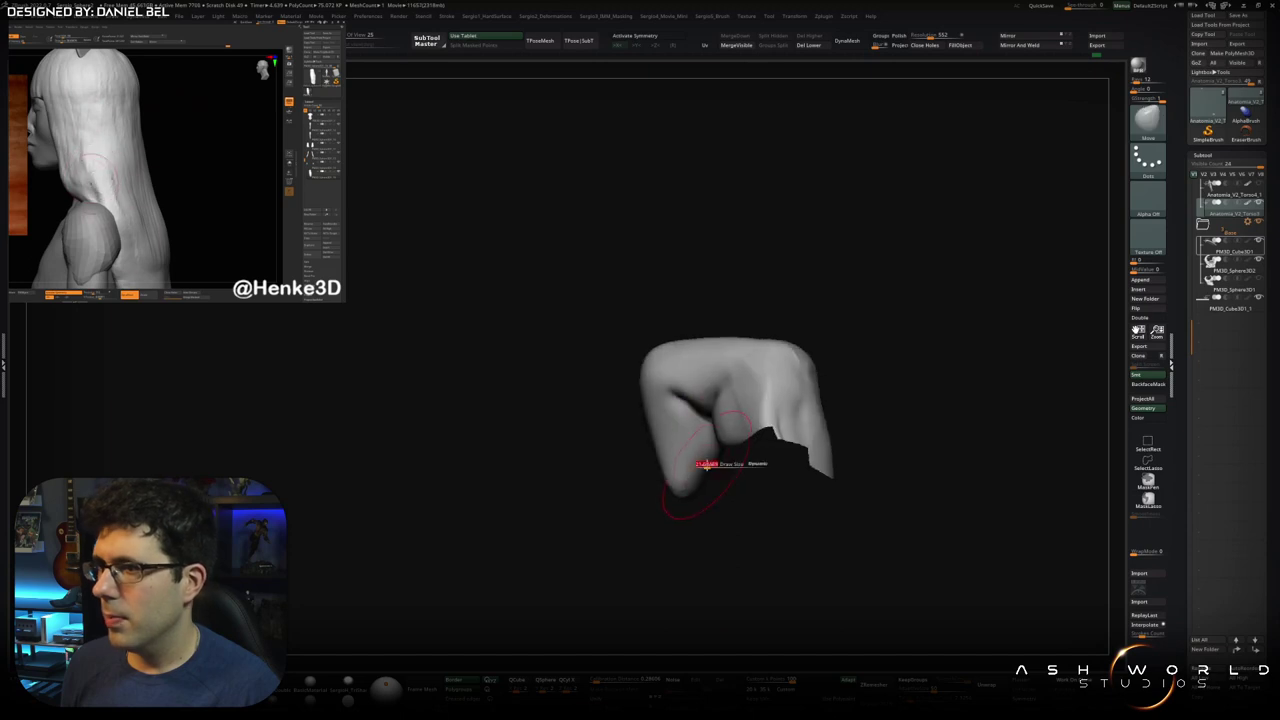
{"action": "mouse_move", "coordinate": [715, 478]}
{"action": "right_mouse_down"}
{"action": "mouse_move", "coordinate": [735, 470]}
{"action": "mouse_move", "coordinate": [716, 472]}
{"action": "right_mouse_up"}
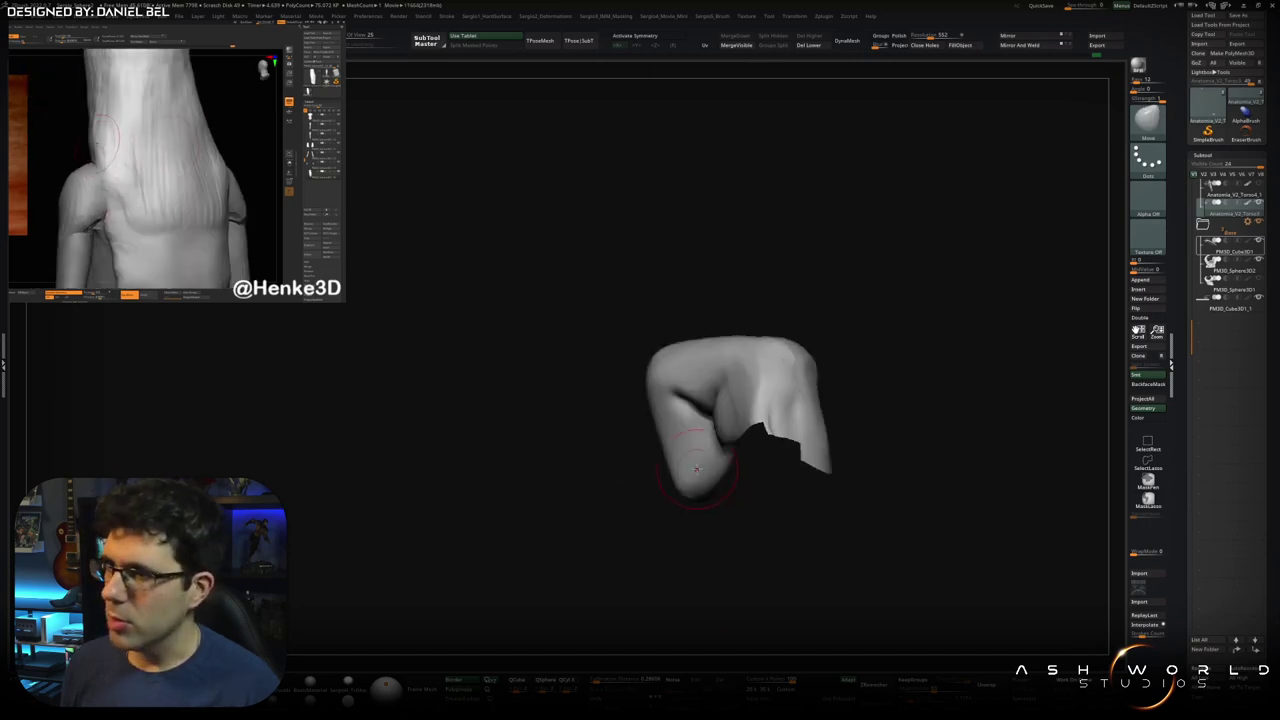
{"action": "left_click_drag", "start_coordinate": [704, 435], "coordinate": [720, 422], "text": "shift"}
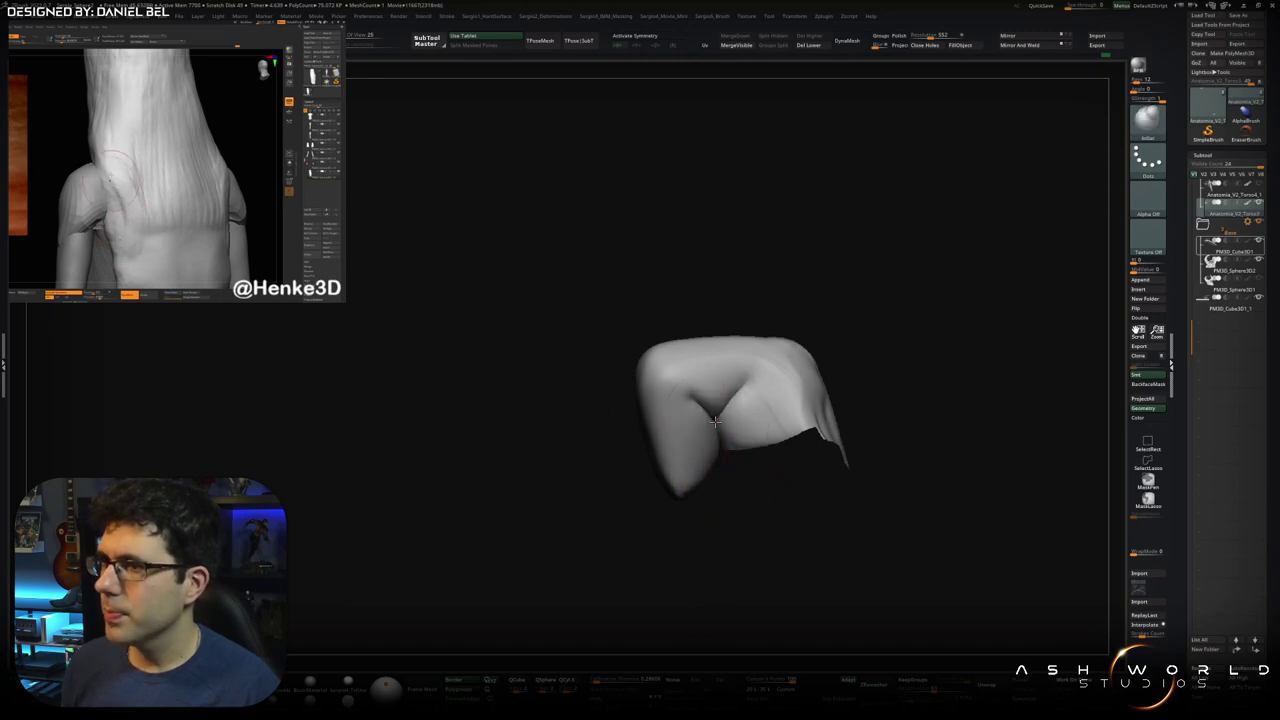
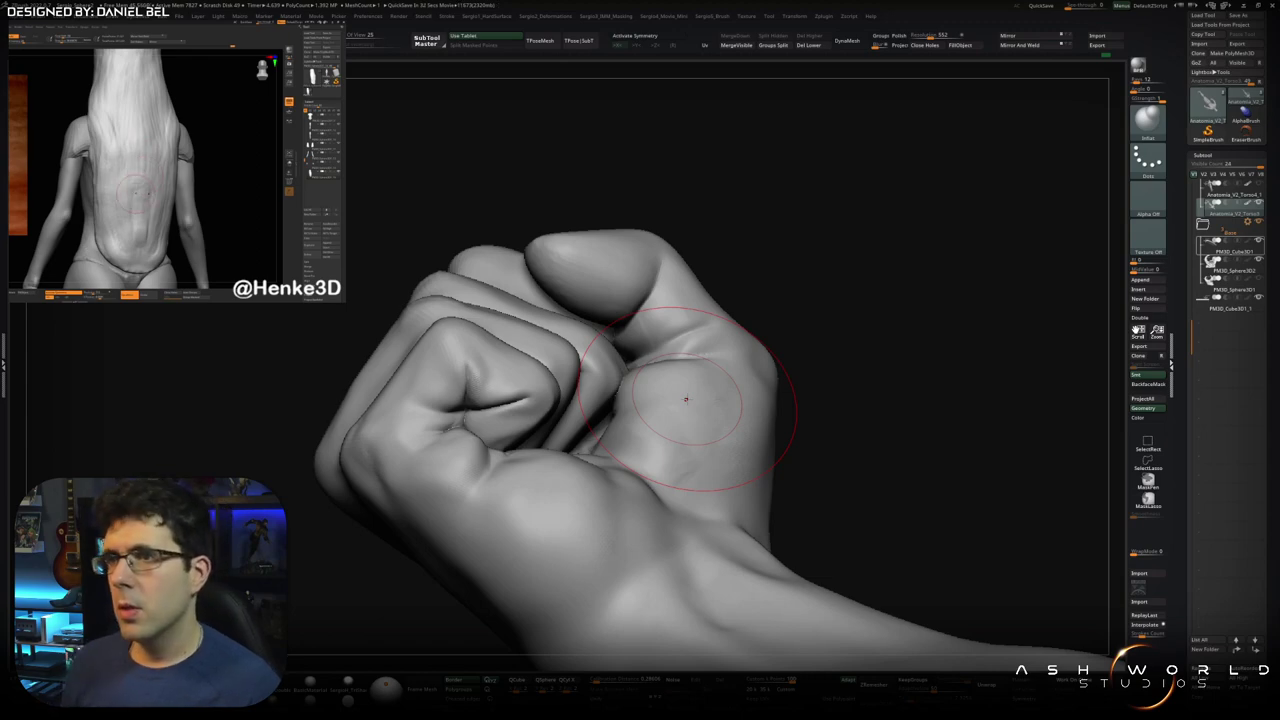
Hide everything on the fist except the curled thumb region
{"action": "left_click_drag", "start_coordinate": [780, 191], "coordinate": [574, 405]}
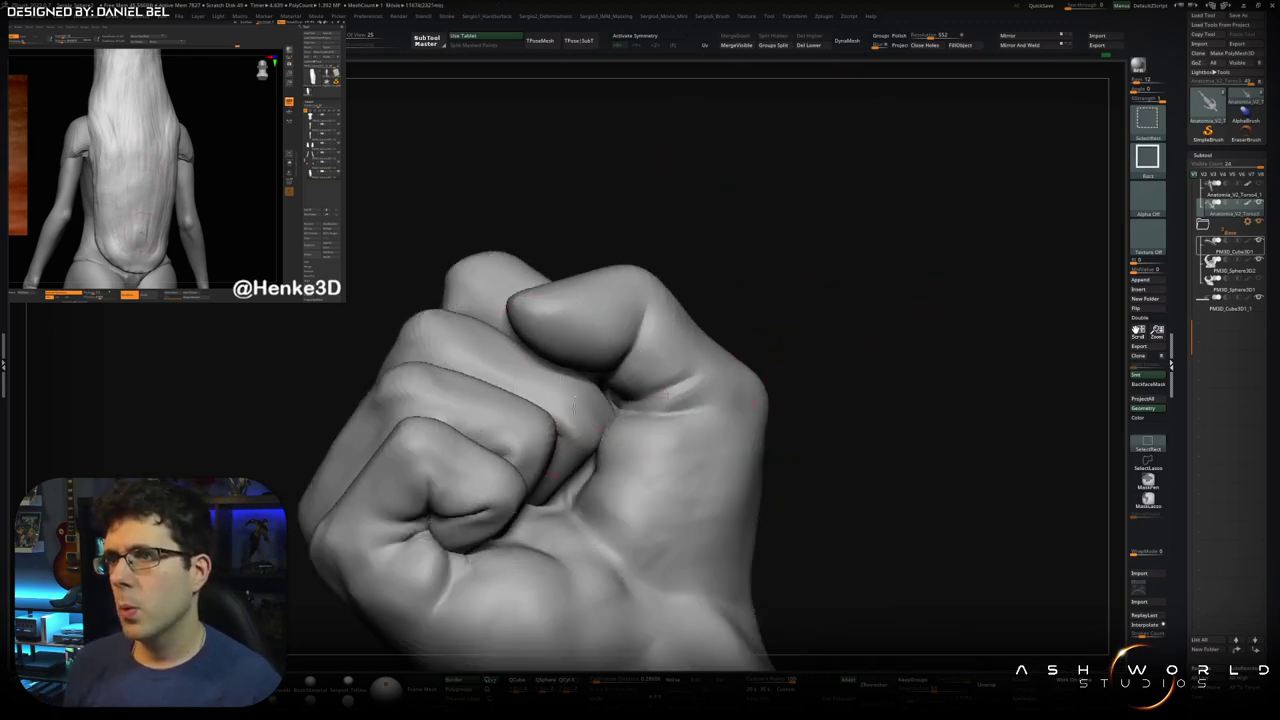
{"action": "left_click", "coordinate": [574, 405], "text": "ctrl+shift"}
{"action": "left_click_drag", "start_coordinate": [671, 343], "coordinate": [577, 404], "text": "ctrl+alt+shift"}
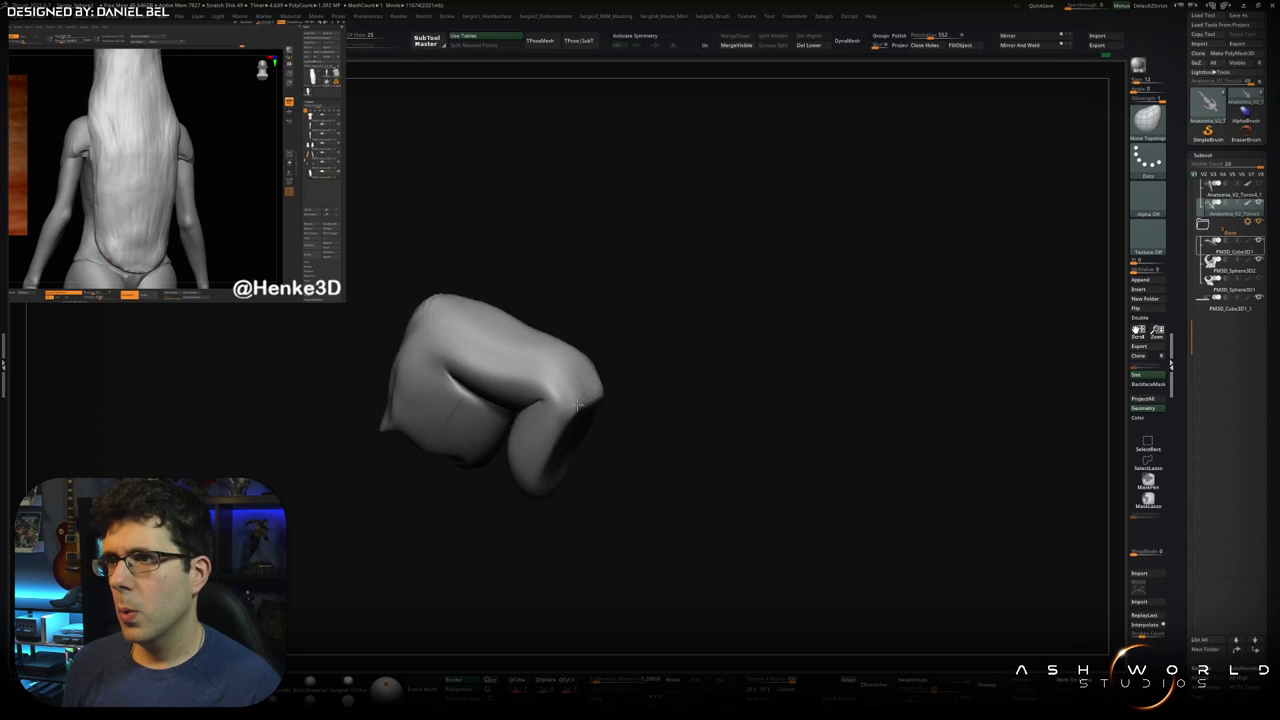
Push the curled thumb bulge left and pull the central fold down with Move Topological
{"action": "right_click_drag", "start_coordinate": [555, 400], "coordinate": [549, 403]}
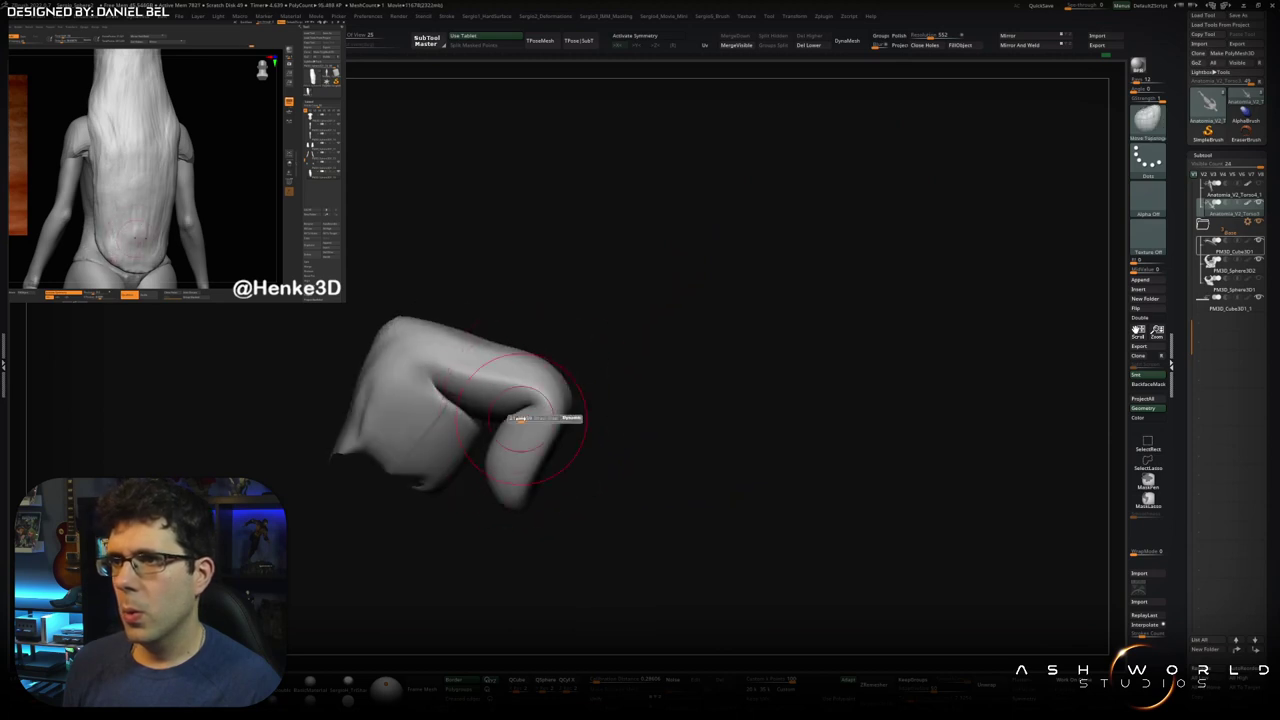
{"action": "left_click_drag", "start_coordinate": [519, 418], "coordinate": [485, 437]}
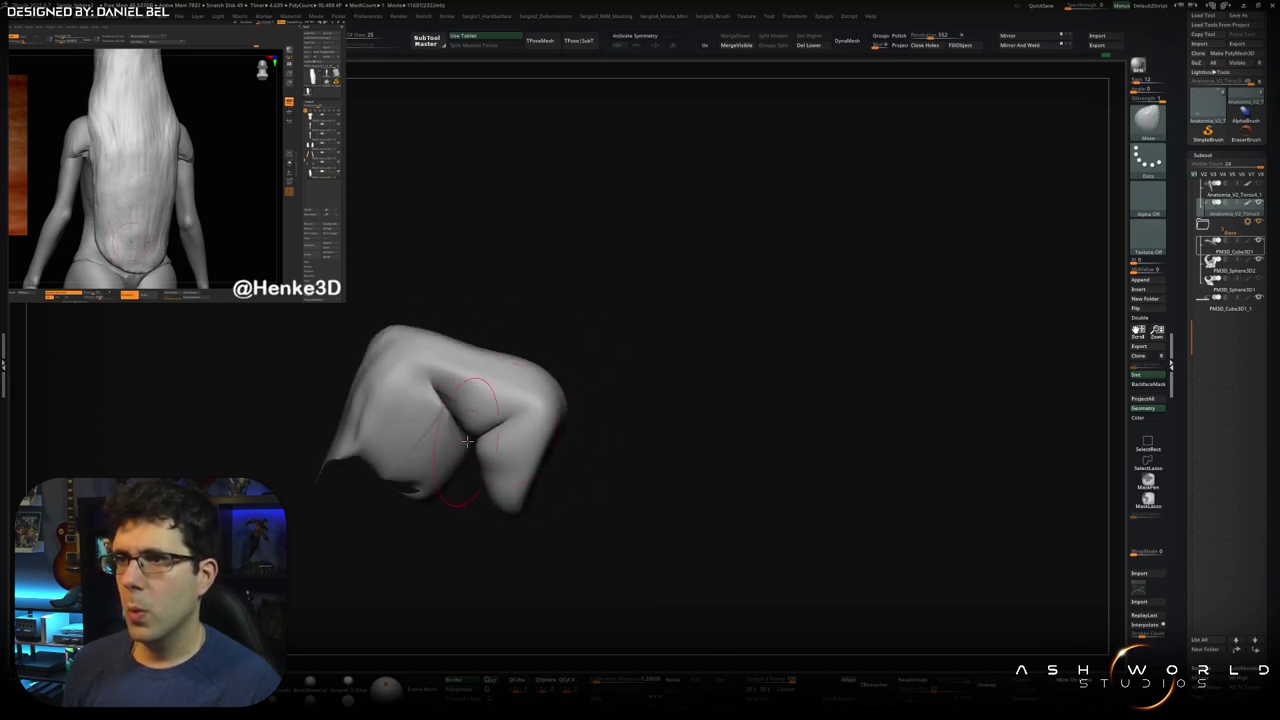
{"action": "right_click_drag", "start_coordinate": [423, 391], "coordinate": [565, 440]}
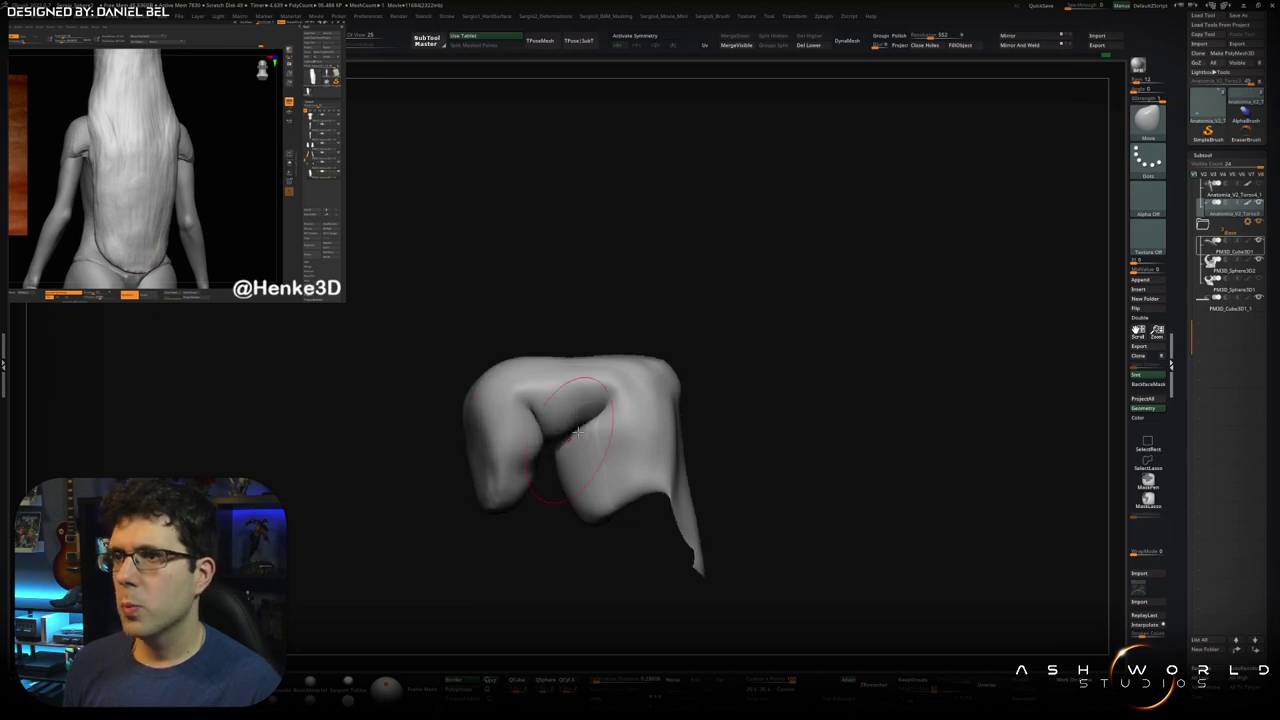
{"action": "left_click_drag", "start_coordinate": [562, 447], "coordinate": [557, 477]}
{"action": "right_click_drag", "start_coordinate": [576, 430], "coordinate": [544, 484]}
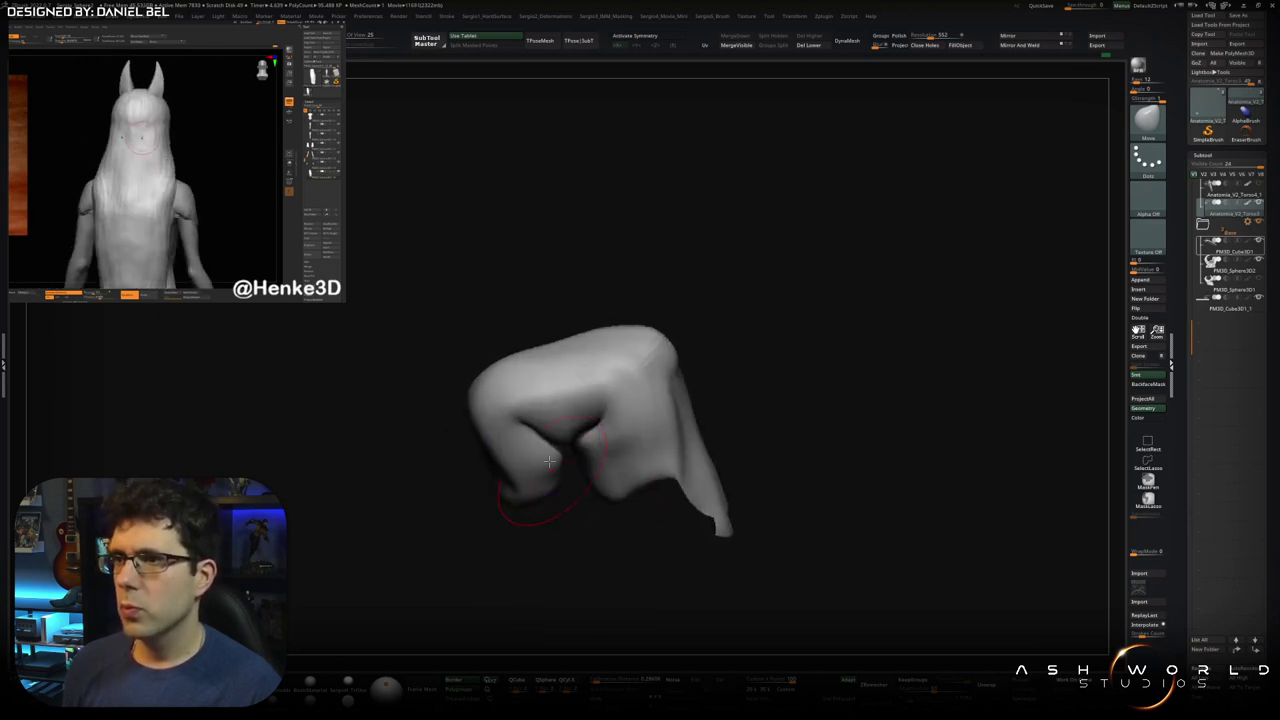
{"action": "right_click_drag", "start_coordinate": [541, 434], "coordinate": [586, 414]}
{"action": "right_click_drag", "start_coordinate": [556, 470], "coordinate": [489, 400]}
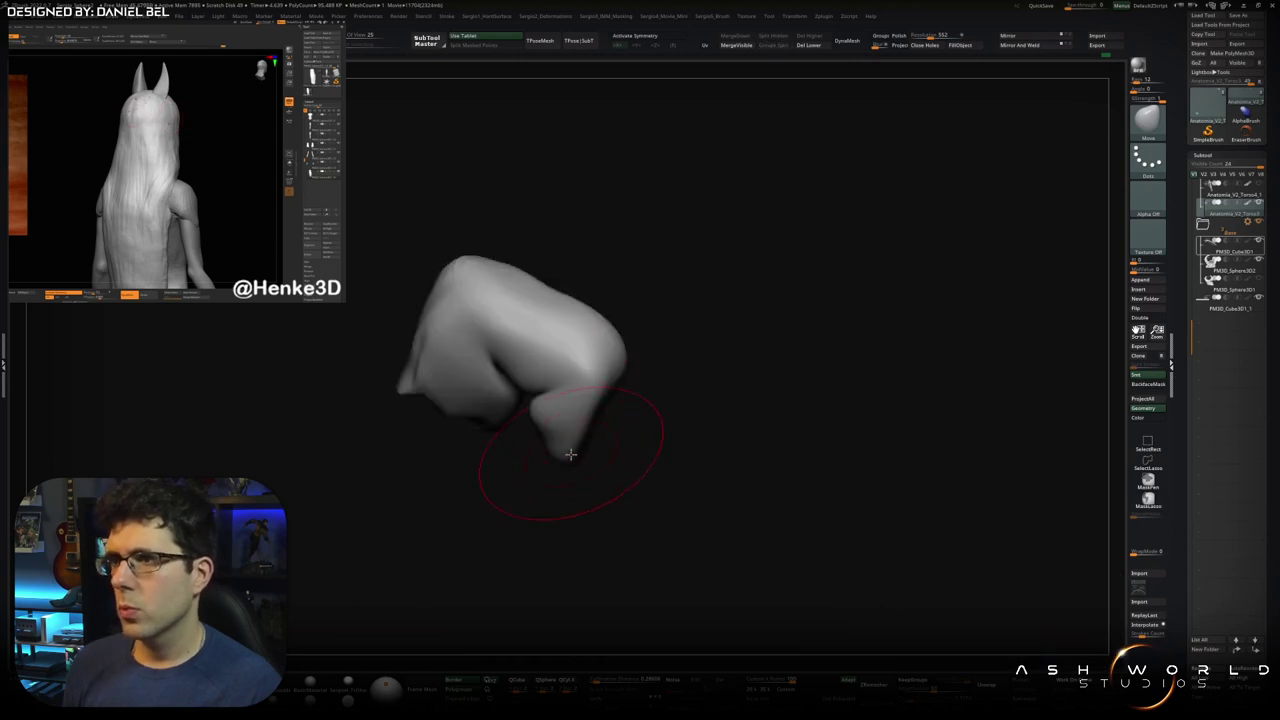
{"action": "mouse_move", "coordinate": [548, 447]}
{"action": "right_mouse_down"}
{"action": "mouse_move", "coordinate": [619, 441]}
{"action": "mouse_move", "coordinate": [528, 400]}
{"action": "right_mouse_up"}
Unhide the whole fist and switch to the Inflate brush
{"action": "key", "text": "b"}
{"action": "key", "text": "i"}
{"action": "key", "text": "n"}
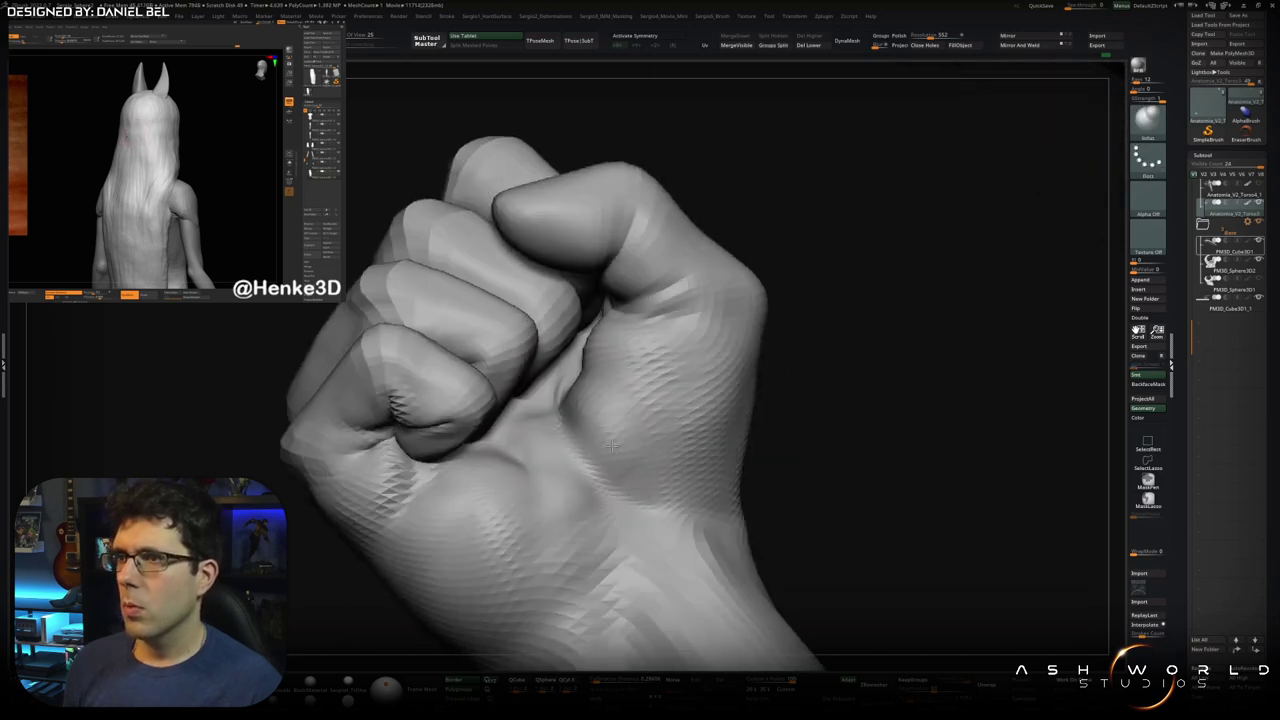
Mask the fist, leaving only the palm beside the thumb unmasked
{"action": "right_click_drag", "start_coordinate": [562, 373], "coordinate": [598, 428]}
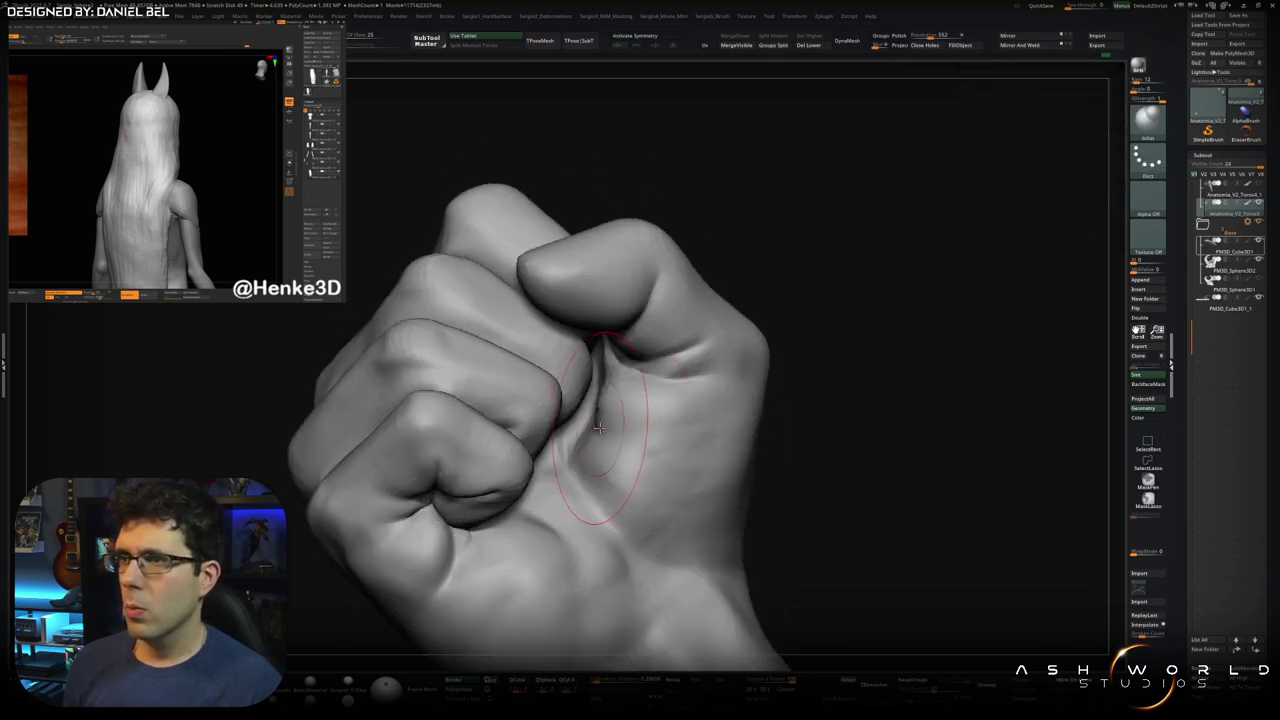
{"action": "key", "text": "w"}
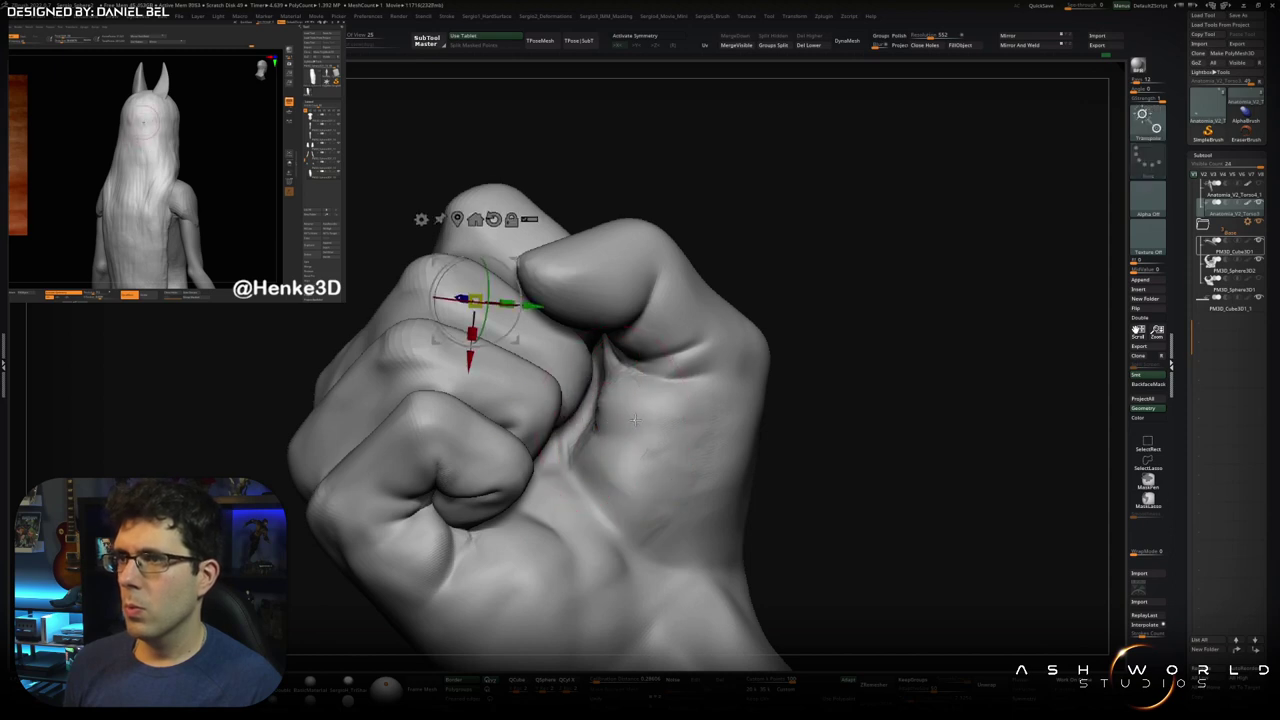
{"action": "left_click", "coordinate": [618, 422], "text": "ctrl"}
{"action": "key", "text": "q"}
Drop to a lower subdivision level and work the palm with the Move brush
{"action": "key", "text": "shift+d"}
{"action": "key", "text": "shift+d"}
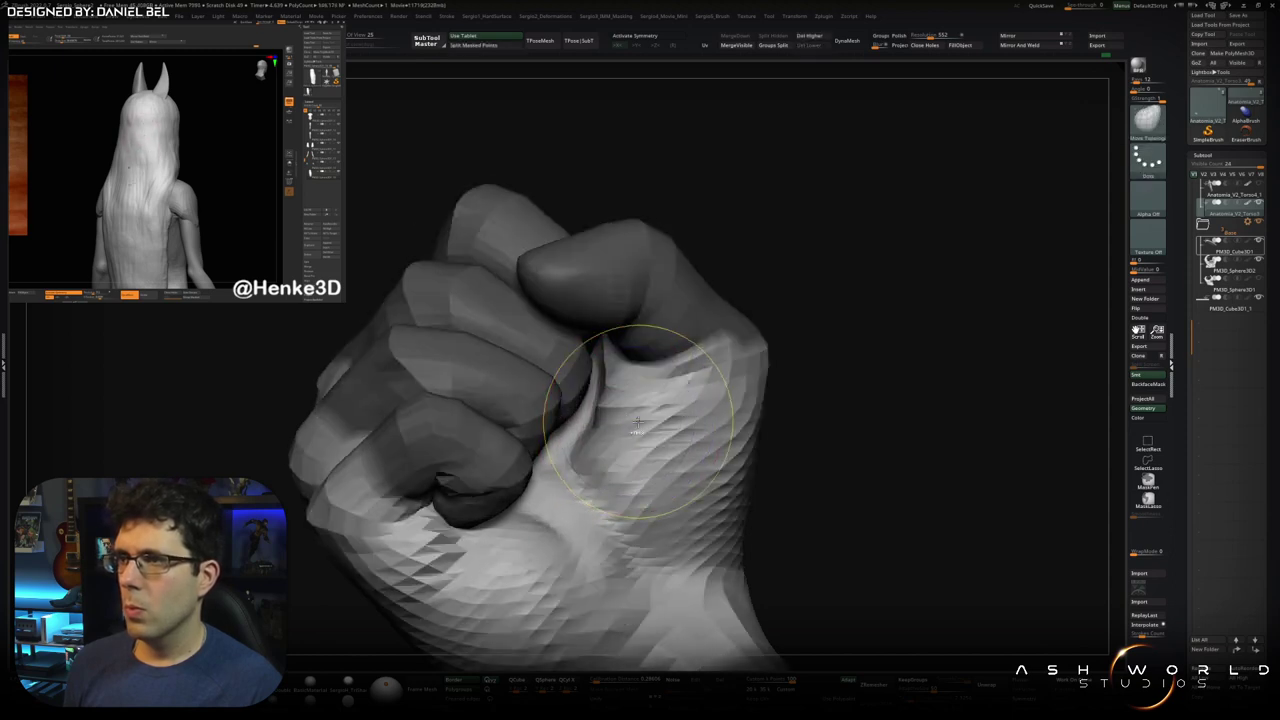
{"action": "key", "text": "ctrl"}
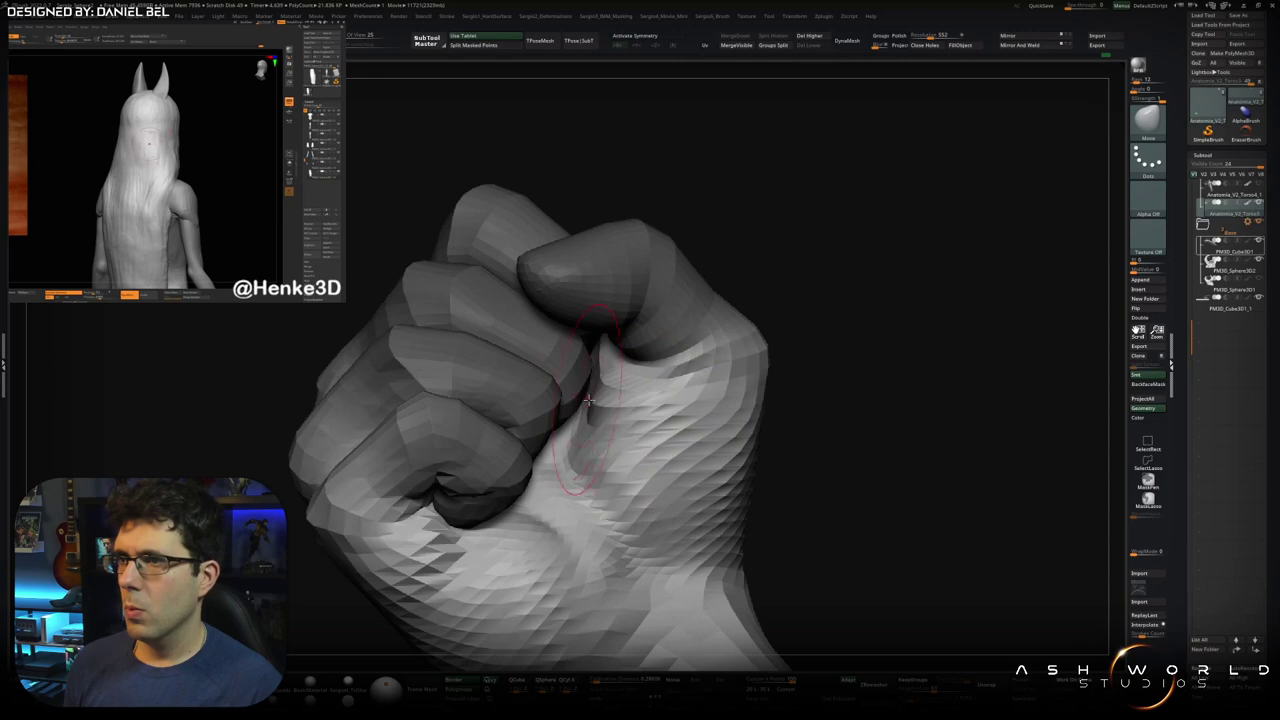
{"action": "right_click_drag", "start_coordinate": [589, 400], "coordinate": [576, 444]}
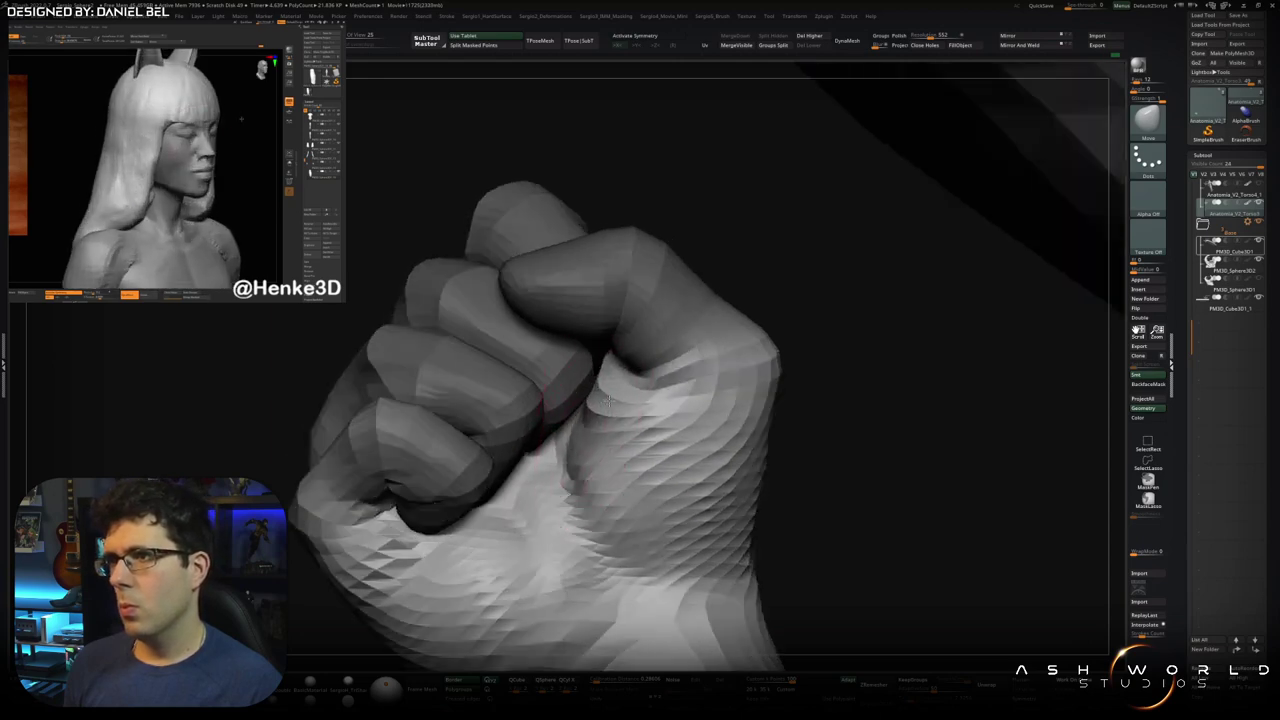
{"action": "scroll", "coordinate": [640, 420], "scroll_direction": "down", "scroll_amount": 4}
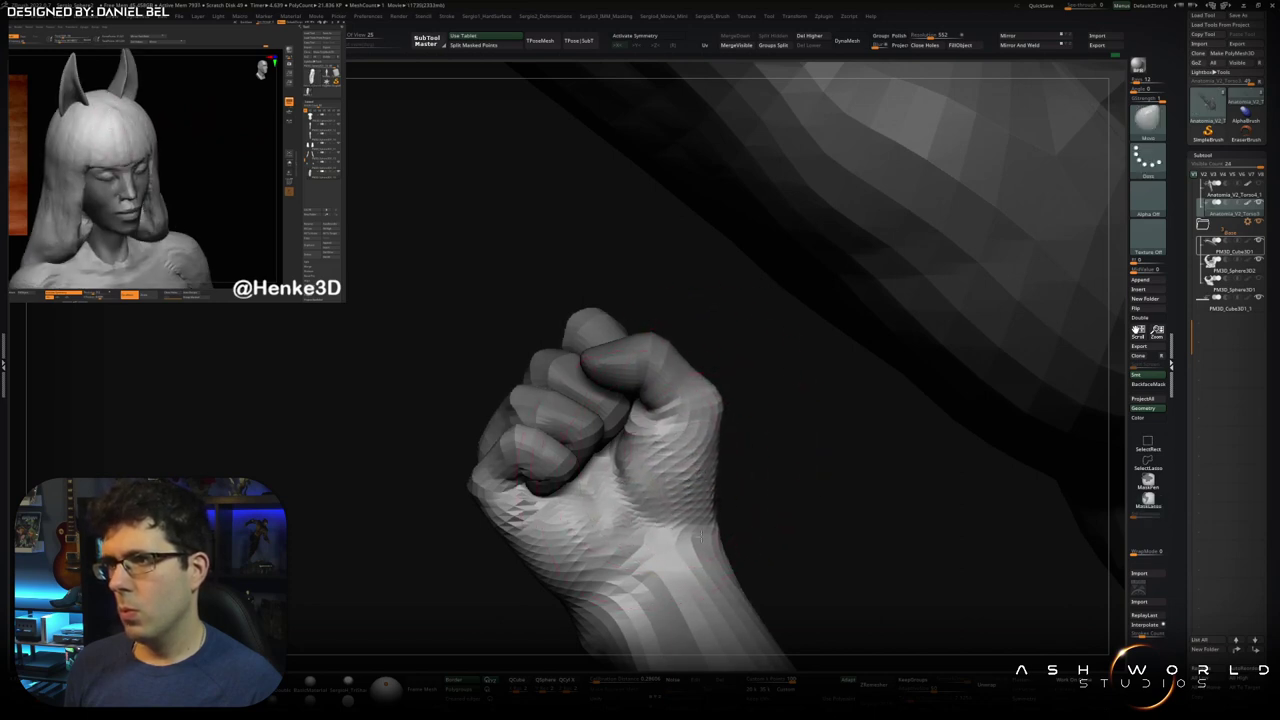
{"action": "mouse_move", "coordinate": [656, 520]}
{"action": "right_mouse_down"}
{"action": "mouse_move", "coordinate": [595, 485]}
{"action": "mouse_move", "coordinate": [714, 514]}
{"action": "mouse_move", "coordinate": [666, 443]}
{"action": "mouse_move", "coordinate": [605, 470]}
{"action": "mouse_move", "coordinate": [620, 452]}
{"action": "right_mouse_up"}
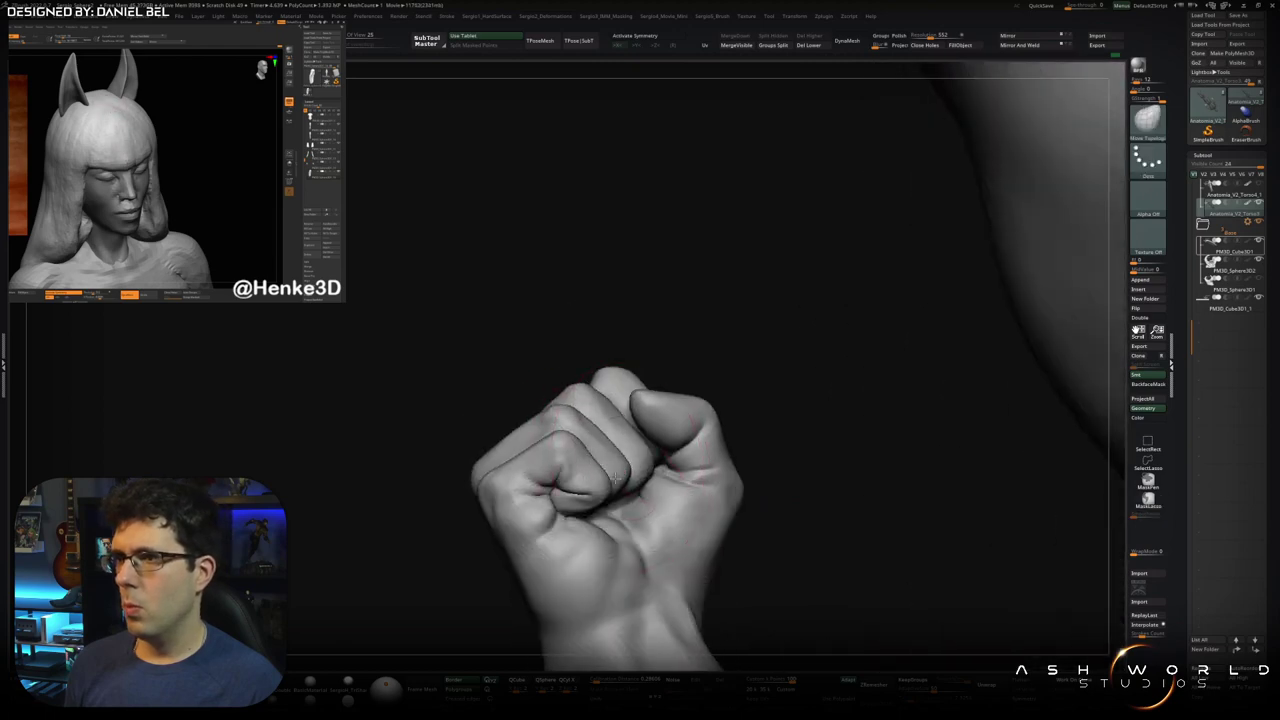
{"action": "mouse_move", "coordinate": [643, 470]}
{"action": "right_mouse_down"}
{"action": "mouse_move", "coordinate": [620, 455]}
{"action": "mouse_move", "coordinate": [640, 472]}
{"action": "mouse_move", "coordinate": [627, 566]}
{"action": "right_mouse_up"}
{"action": "mouse_move", "coordinate": [614, 430]}
{"action": "right_mouse_down"}
{"action": "mouse_move", "coordinate": [623, 457]}
{"action": "mouse_move", "coordinate": [600, 500]}
{"action": "right_mouse_up"}
{"action": "right_click", "coordinate": [600, 500]}
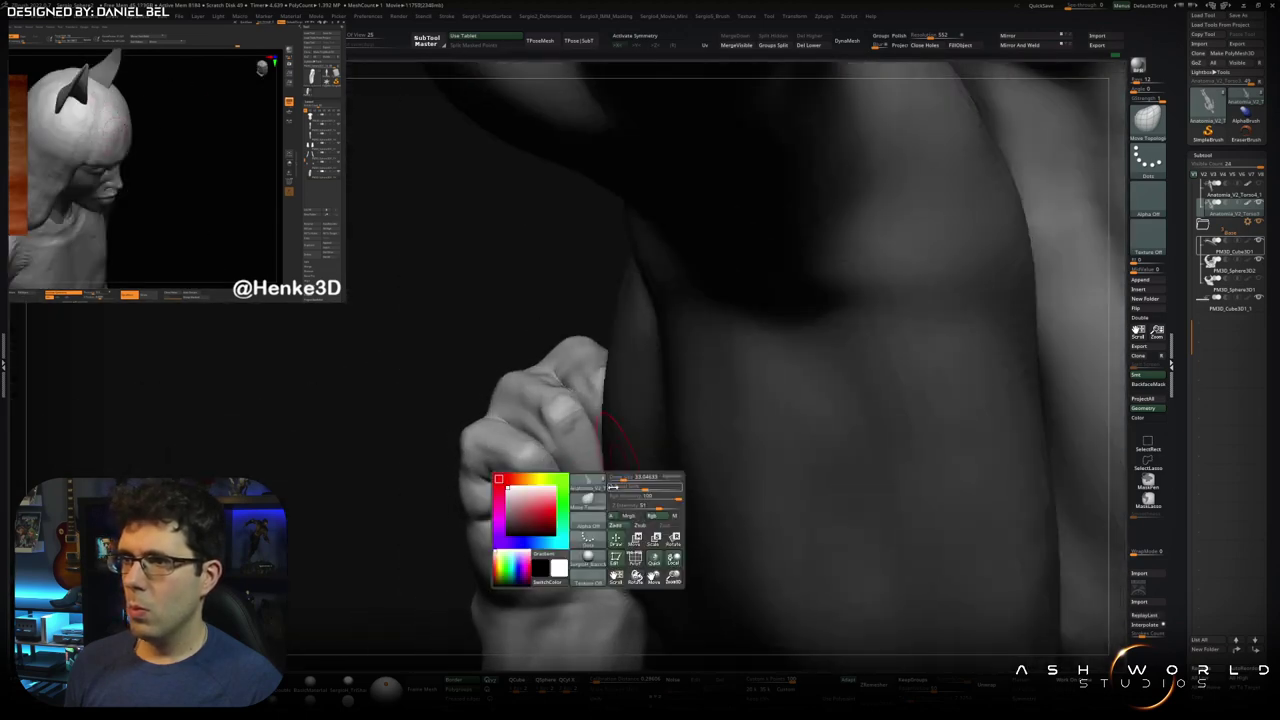
{"action": "right_click_drag", "start_coordinate": [623, 449], "coordinate": [540, 515]}
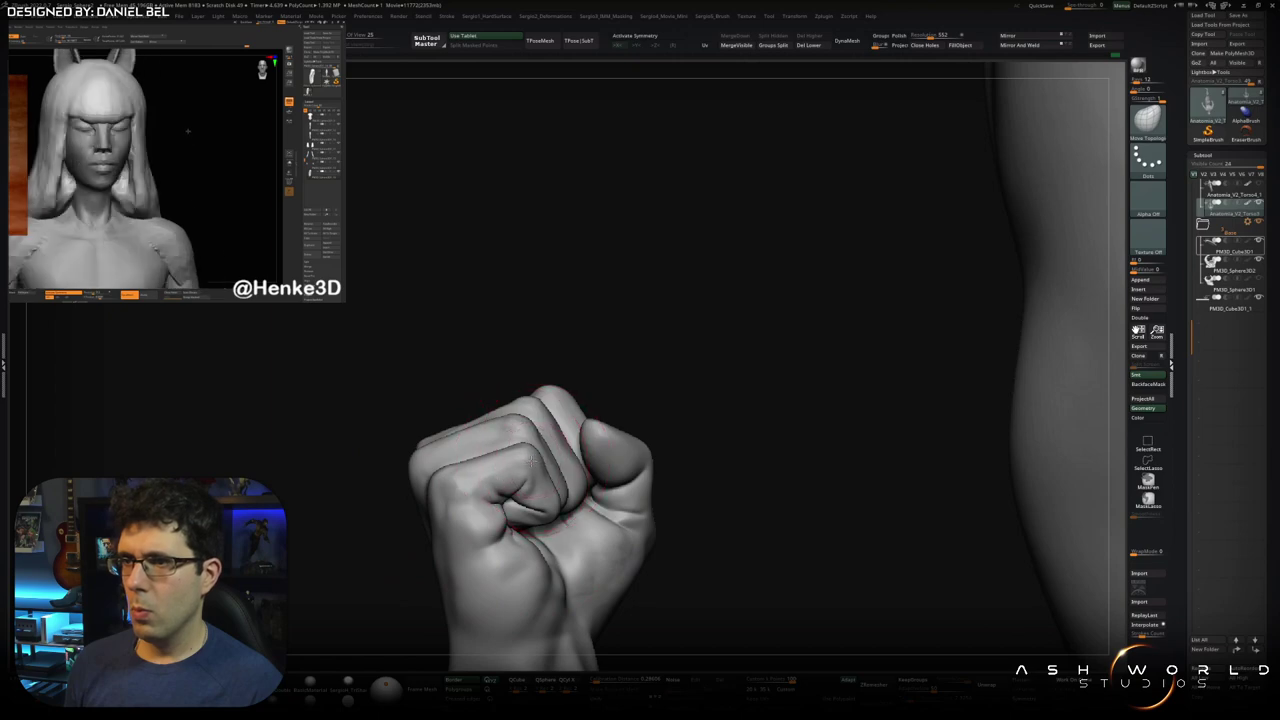
{"action": "right_click_drag", "start_coordinate": [535, 483], "coordinate": [525, 487]}
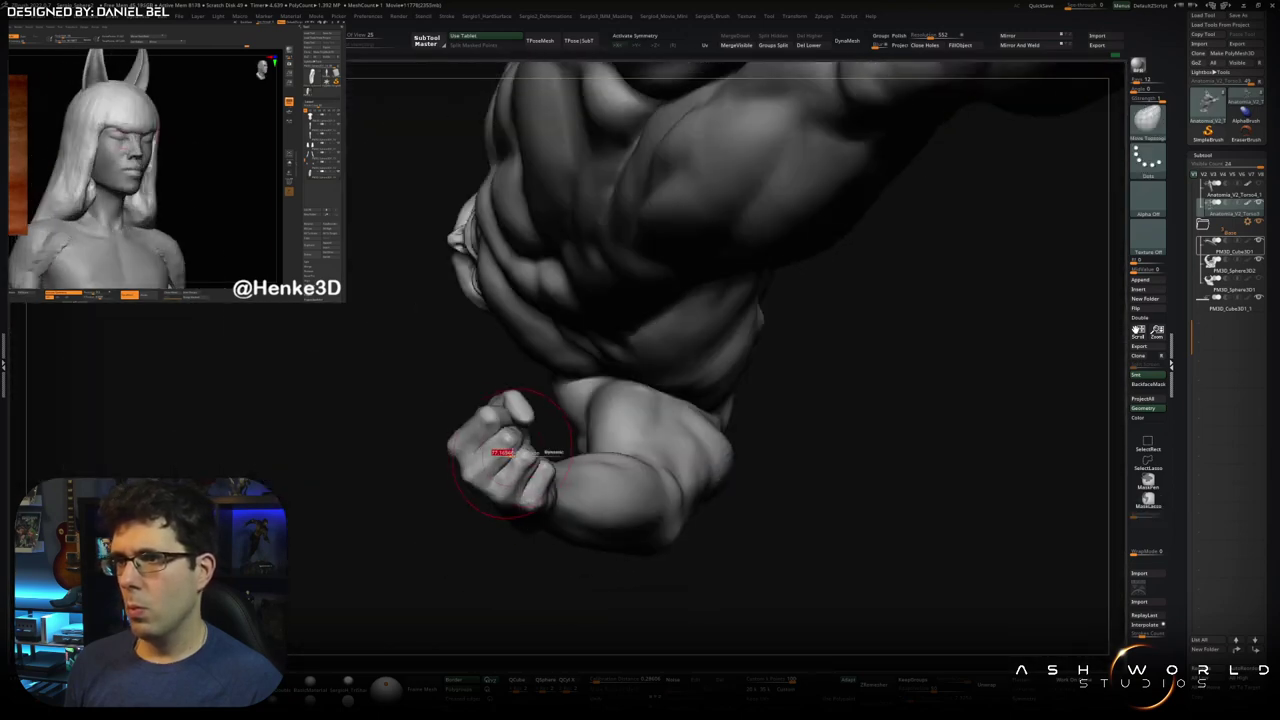
{"action": "right_click_drag", "start_coordinate": [525, 485], "coordinate": [515, 450]}
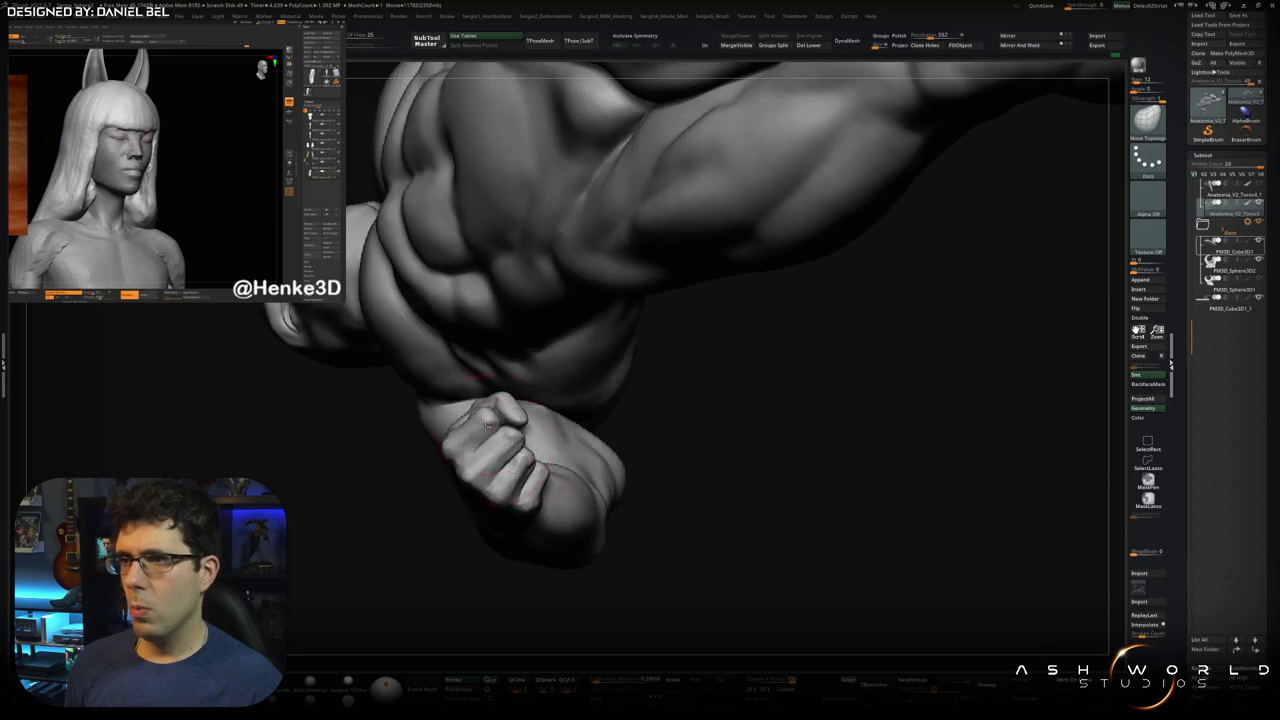
{"action": "mouse_move", "coordinate": [516, 440]}
{"action": "right_mouse_down"}
{"action": "mouse_move", "coordinate": [549, 467]}
{"action": "mouse_move", "coordinate": [537, 425]}
{"action": "right_mouse_up"}
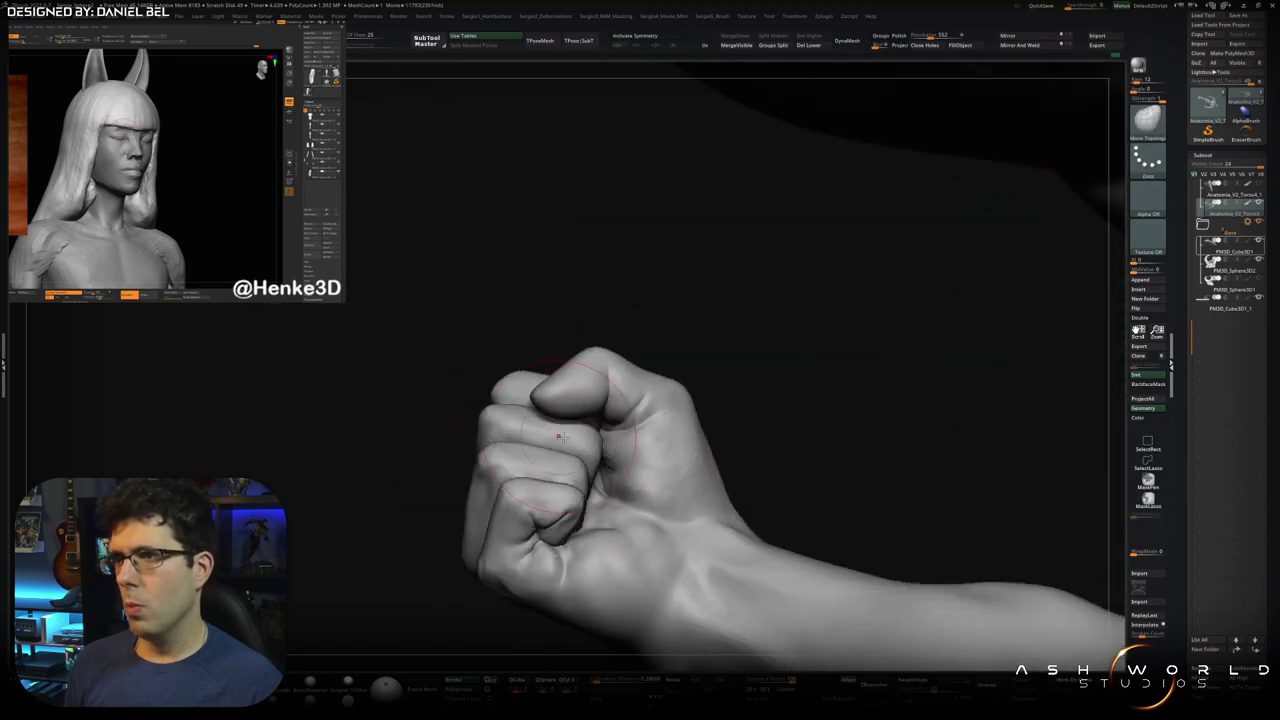
{"action": "right_click_drag", "start_coordinate": [591, 453], "coordinate": [612, 476]}
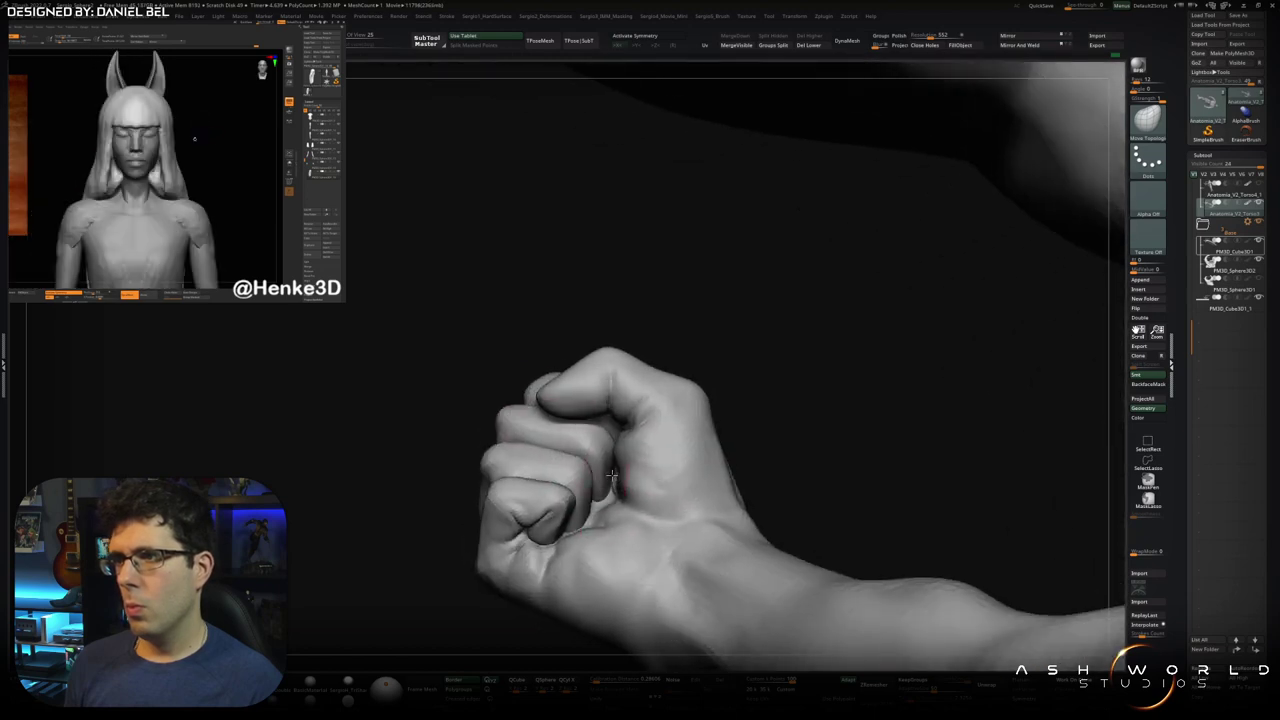
{"action": "right_click_drag", "start_coordinate": [612, 476], "coordinate": [655, 470]}
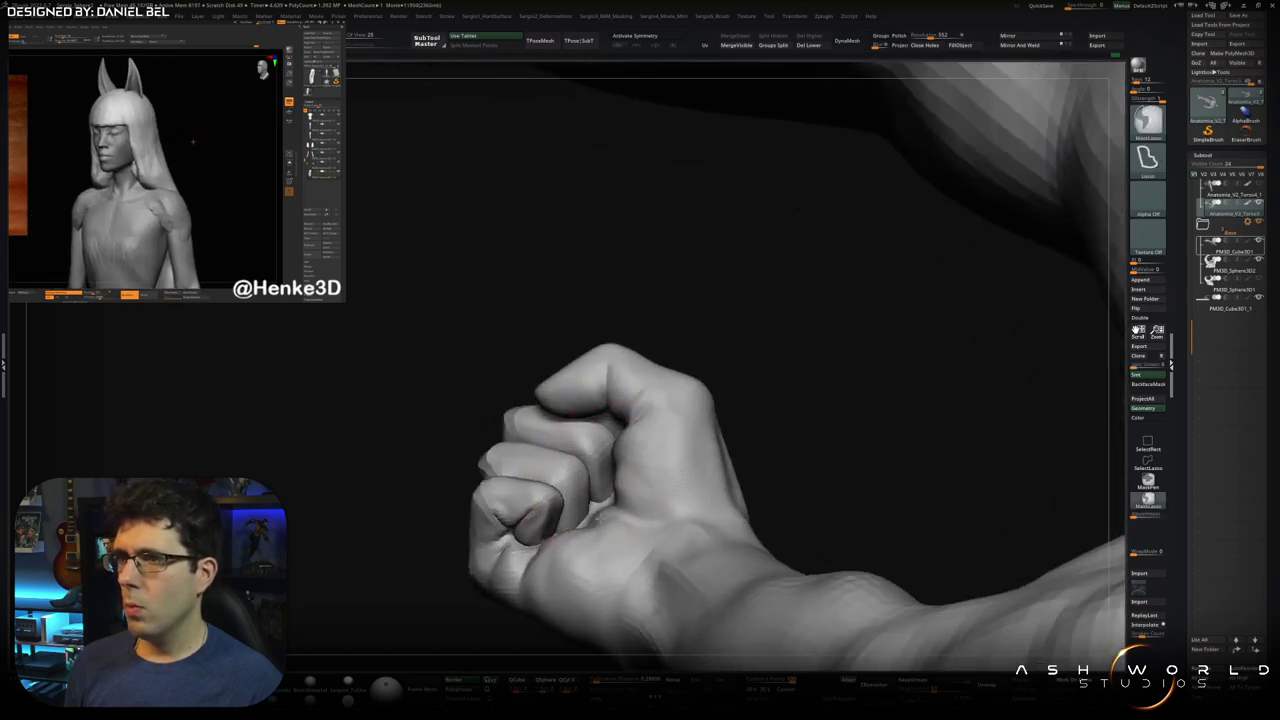
Hide the forearm and sculpt the isolated fist and curled fingers with the Clay brush
{"action": "left_click", "coordinate": [600, 484], "text": "ctrl+shift"}
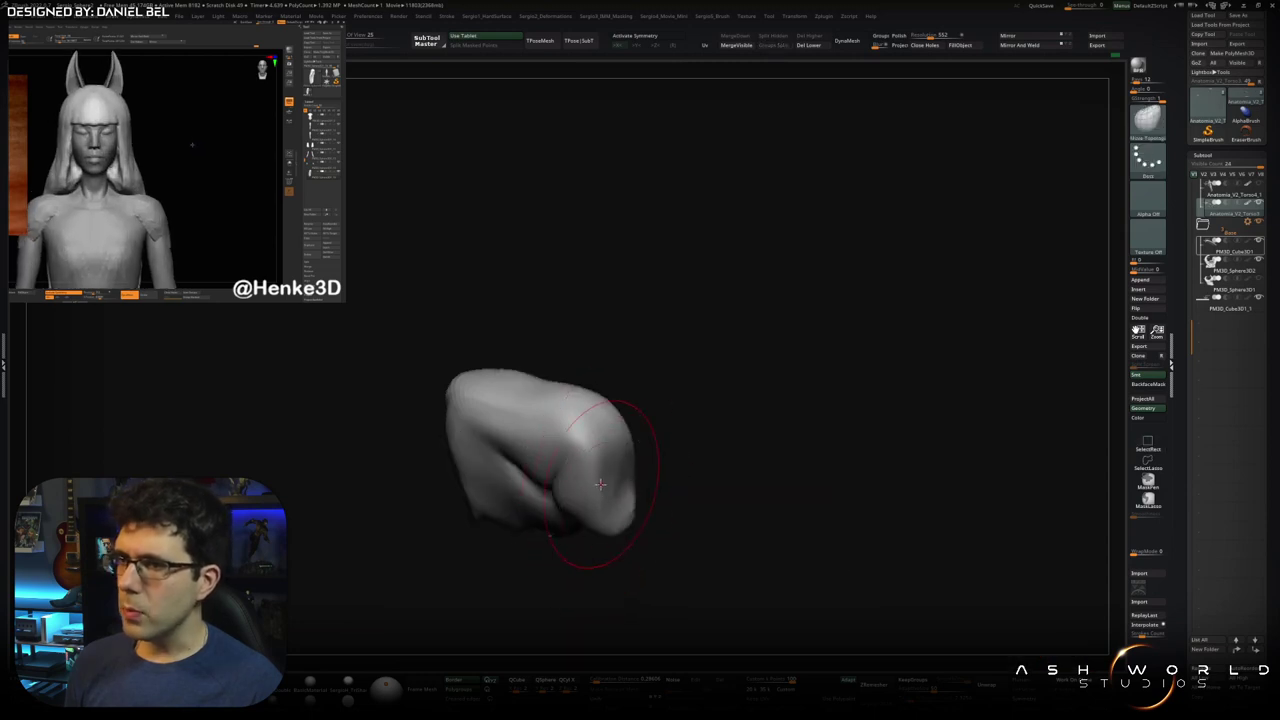
{"action": "right_click_drag", "start_coordinate": [614, 494], "coordinate": [609, 457]}
{"action": "key", "text": "s"}
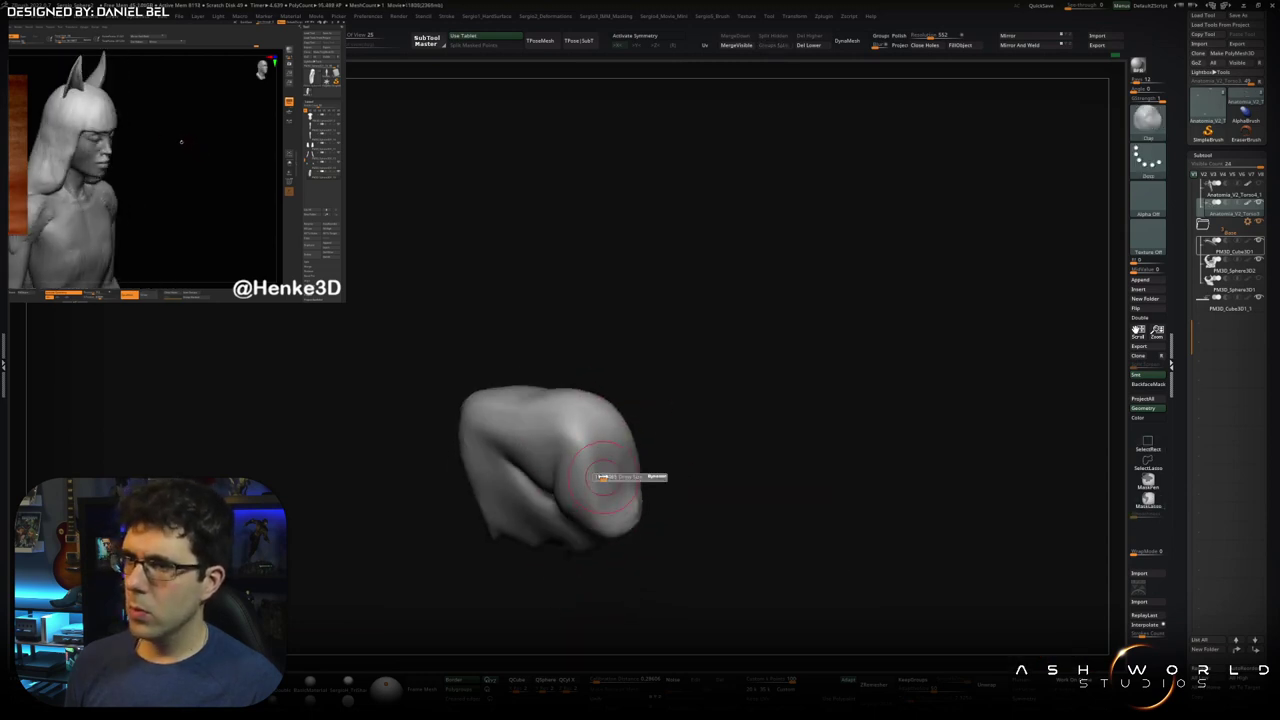
{"action": "right_click_drag", "start_coordinate": [636, 481], "coordinate": [620, 440]}
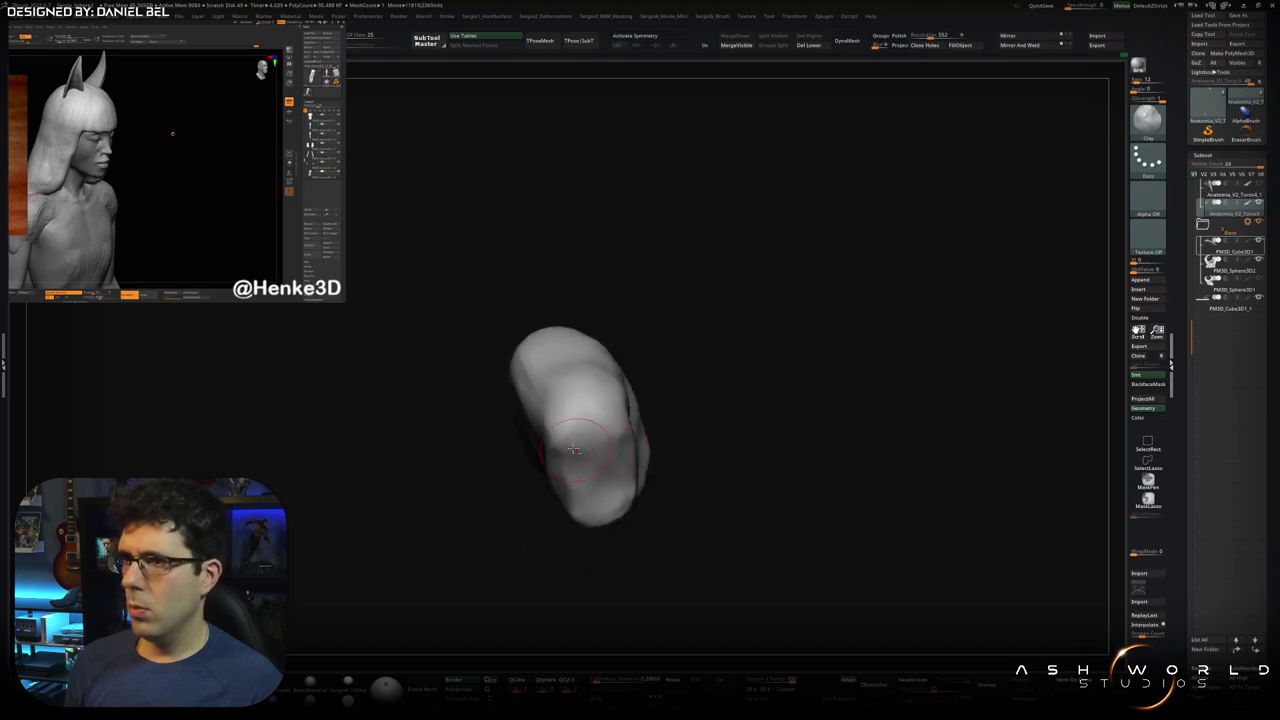
{"action": "mouse_move", "coordinate": [627, 409]}
{"action": "right_mouse_down"}
{"action": "mouse_move", "coordinate": [590, 395]}
{"action": "mouse_move", "coordinate": [595, 440]}
{"action": "mouse_move", "coordinate": [540, 468]}
{"action": "right_mouse_up"}
{"action": "right_click_drag", "start_coordinate": [538, 523], "coordinate": [557, 482]}
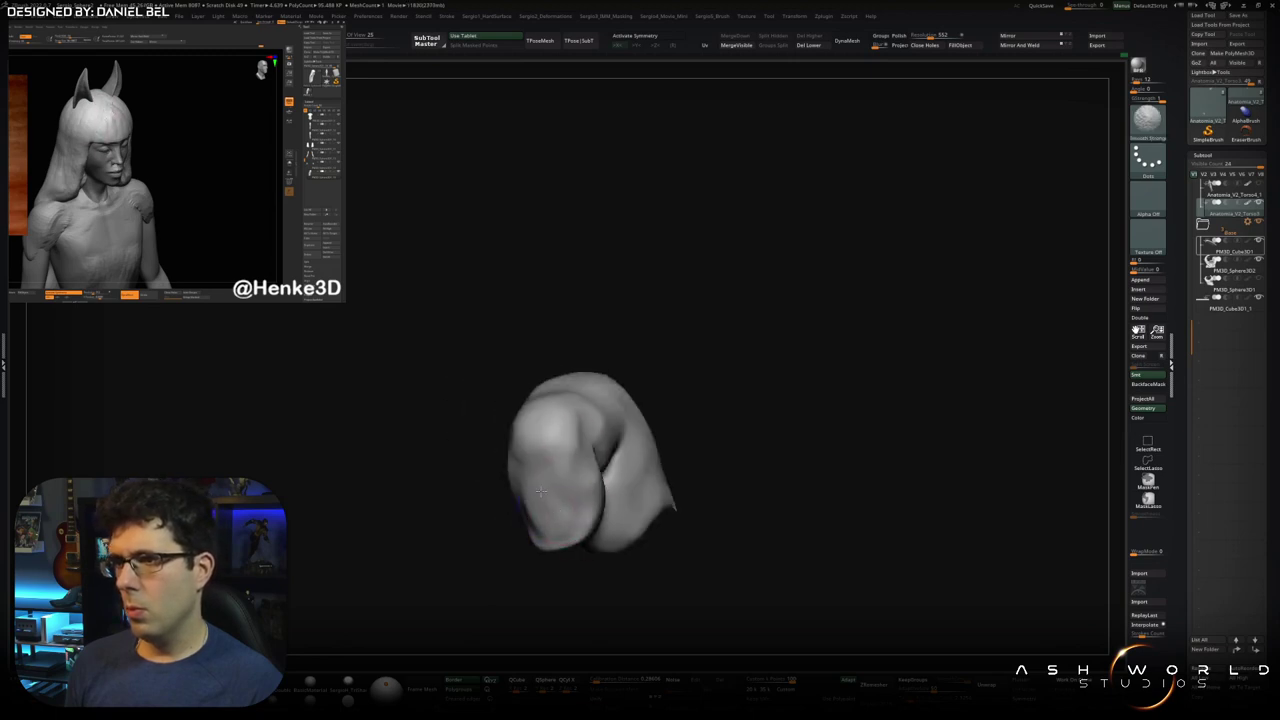
{"action": "right_click_drag", "start_coordinate": [537, 519], "coordinate": [510, 476]}
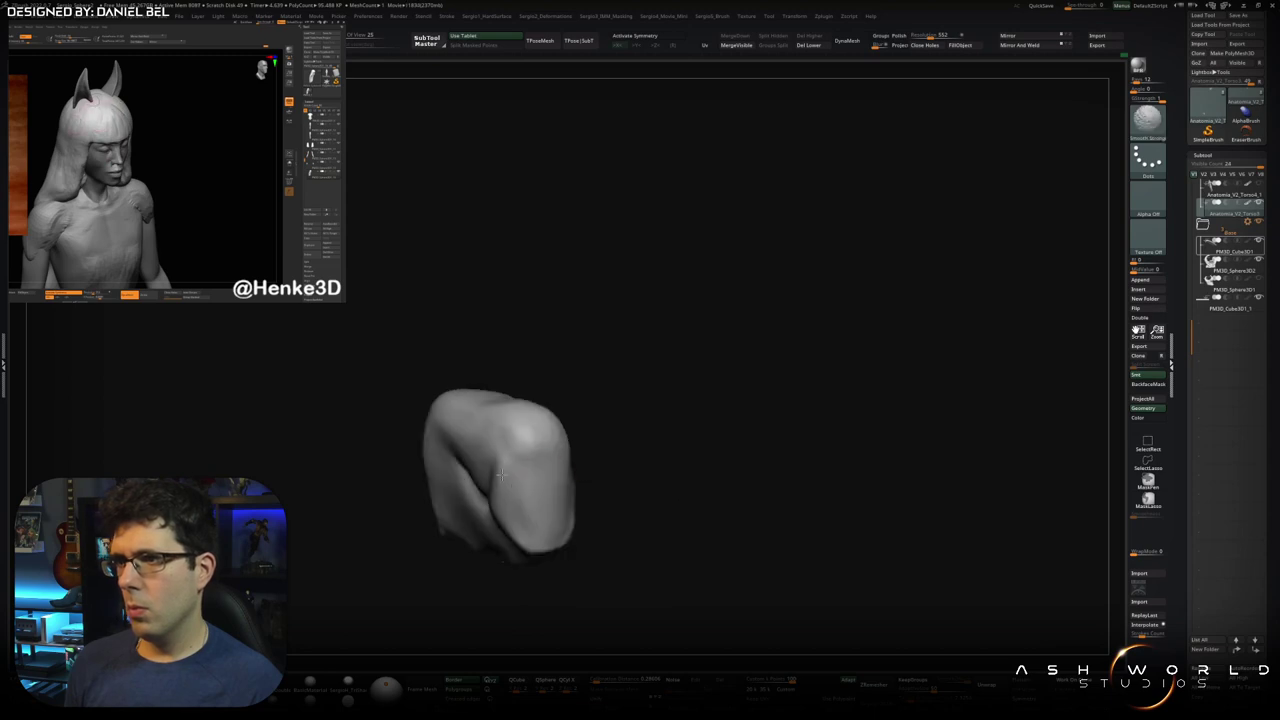
{"action": "mouse_move", "coordinate": [571, 514]}
{"action": "right_mouse_down"}
{"action": "mouse_move", "coordinate": [551, 525]}
{"action": "mouse_move", "coordinate": [640, 509]}
{"action": "mouse_move", "coordinate": [609, 514]}
{"action": "right_mouse_up"}
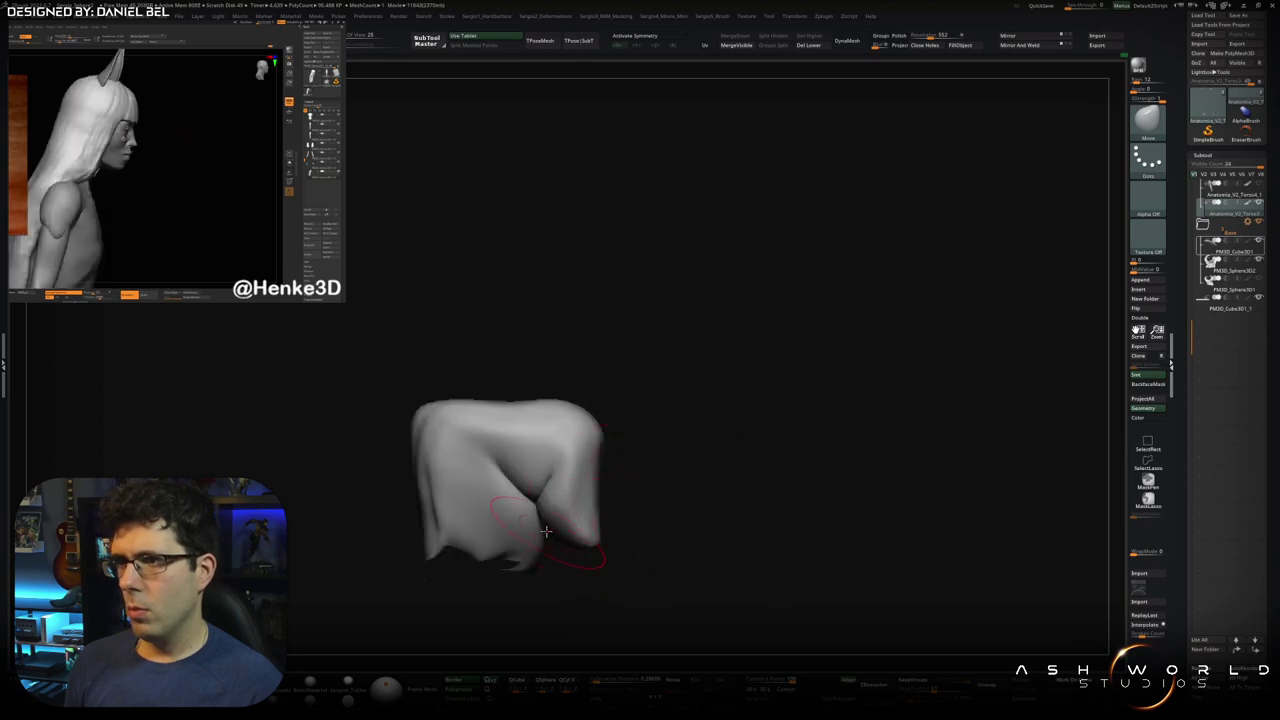
{"action": "mouse_move", "coordinate": [551, 534]}
{"action": "right_mouse_down", "text": "ctrl"}
{"action": "mouse_move", "coordinate": [600, 500]}
{"action": "mouse_move", "coordinate": [595, 465]}
{"action": "mouse_move", "coordinate": [637, 497]}
{"action": "mouse_move", "coordinate": [657, 491]}
{"action": "mouse_move", "coordinate": [643, 500]}
{"action": "right_mouse_up", "text": "ctrl"}
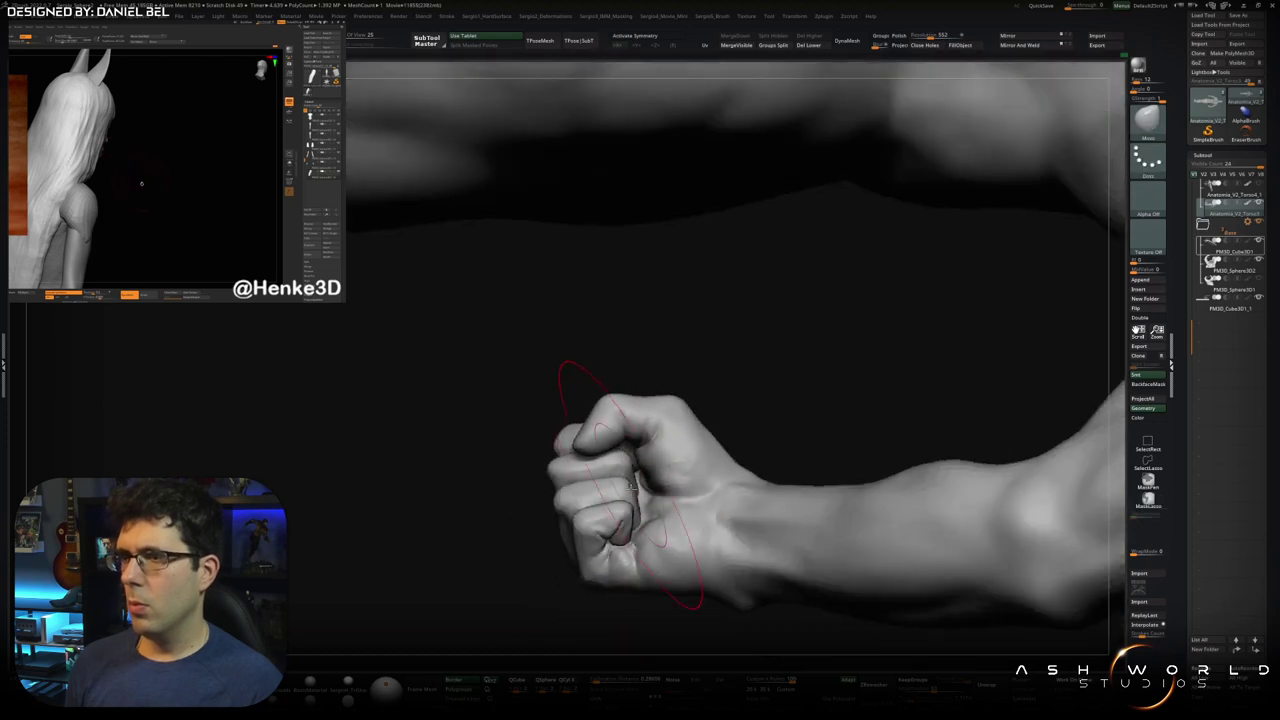
Mask the arm, reposition the fist with the gizmo at a lower subdivision, then clear the mask
{"action": "key", "text": "w"}
{"action": "left_click", "coordinate": [706, 458], "text": "ctrl"}
{"action": "key", "text": "q"}
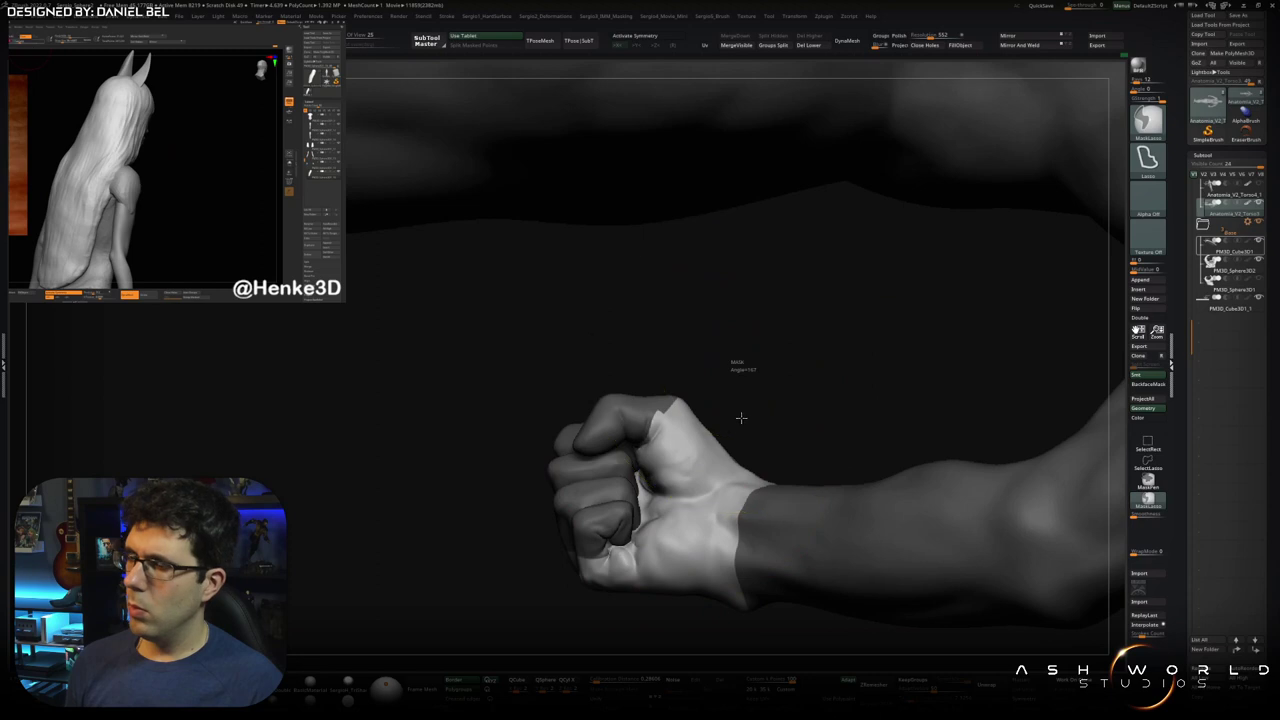
{"action": "left_click", "coordinate": [740, 420], "text": "ctrl+shift"}
{"action": "left_click", "coordinate": [650, 419], "text": "ctrl+shift"}
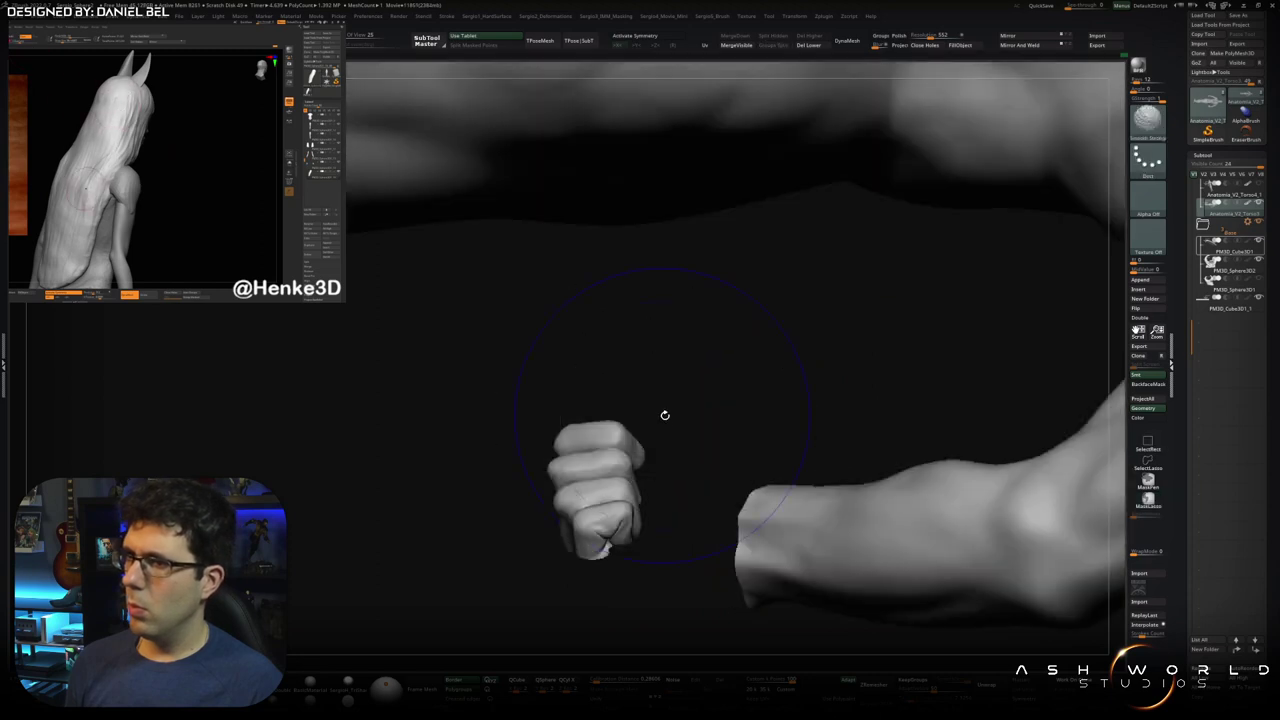
{"action": "key", "text": "shift+d"}
{"action": "left_click", "coordinate": [750, 380], "text": "ctrl+shift"}
{"action": "left_click", "coordinate": [748, 382], "text": "ctrl"}
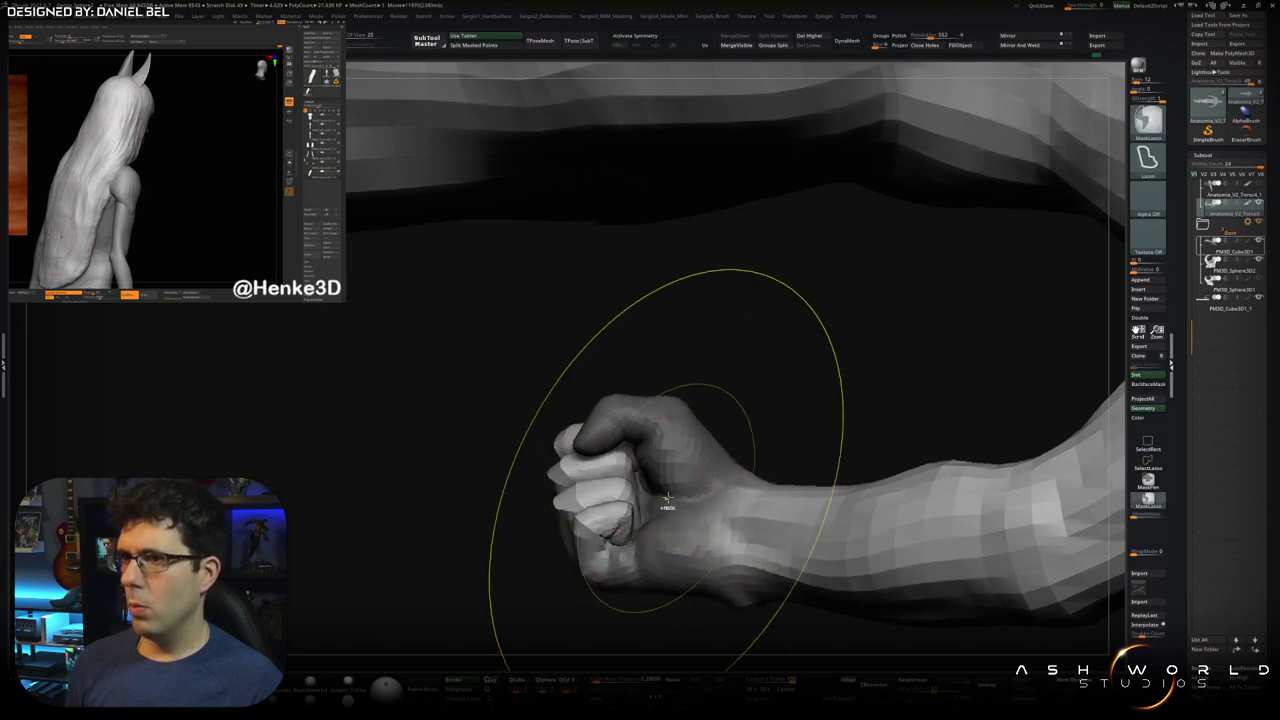
Push the front of the fist slightly right and check it from several body views
{"action": "left_click_drag", "start_coordinate": [646, 481], "coordinate": [742, 540]}
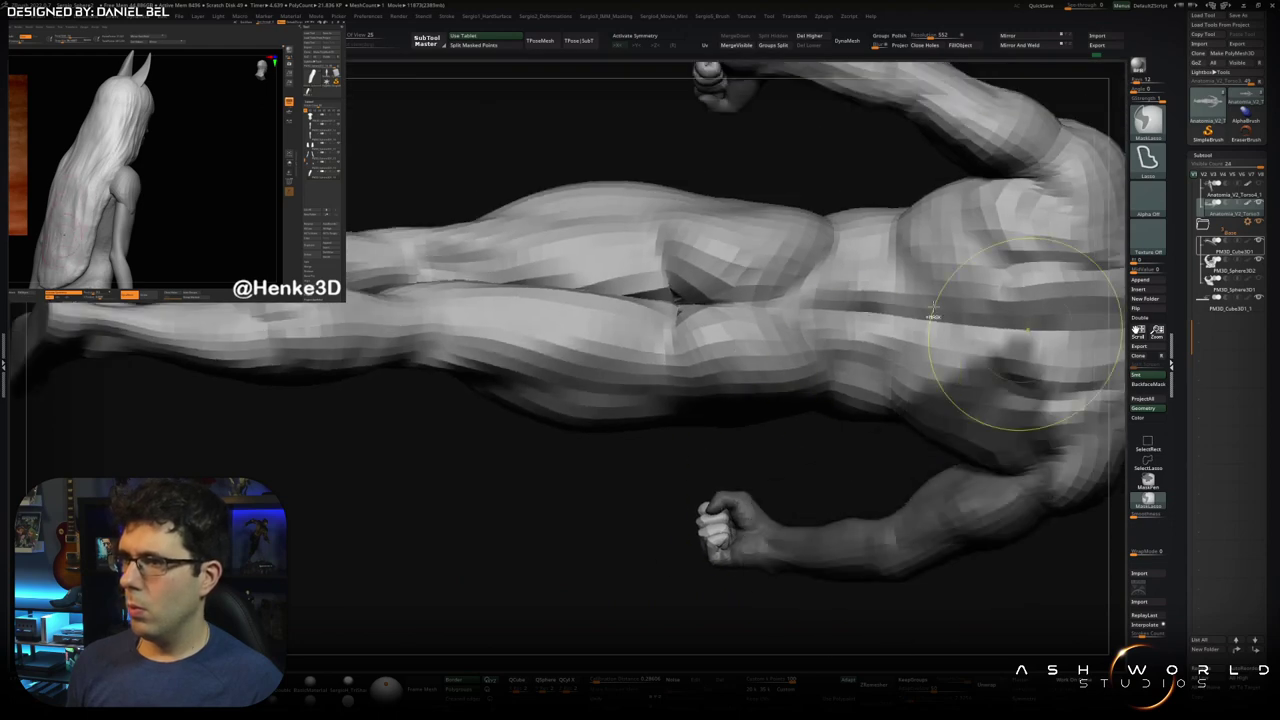
{"action": "scroll", "coordinate": [730, 532], "scroll_direction": "up", "scroll_amount": 5}
{"action": "left_click_drag", "start_coordinate": [700, 505], "coordinate": [708, 505]}
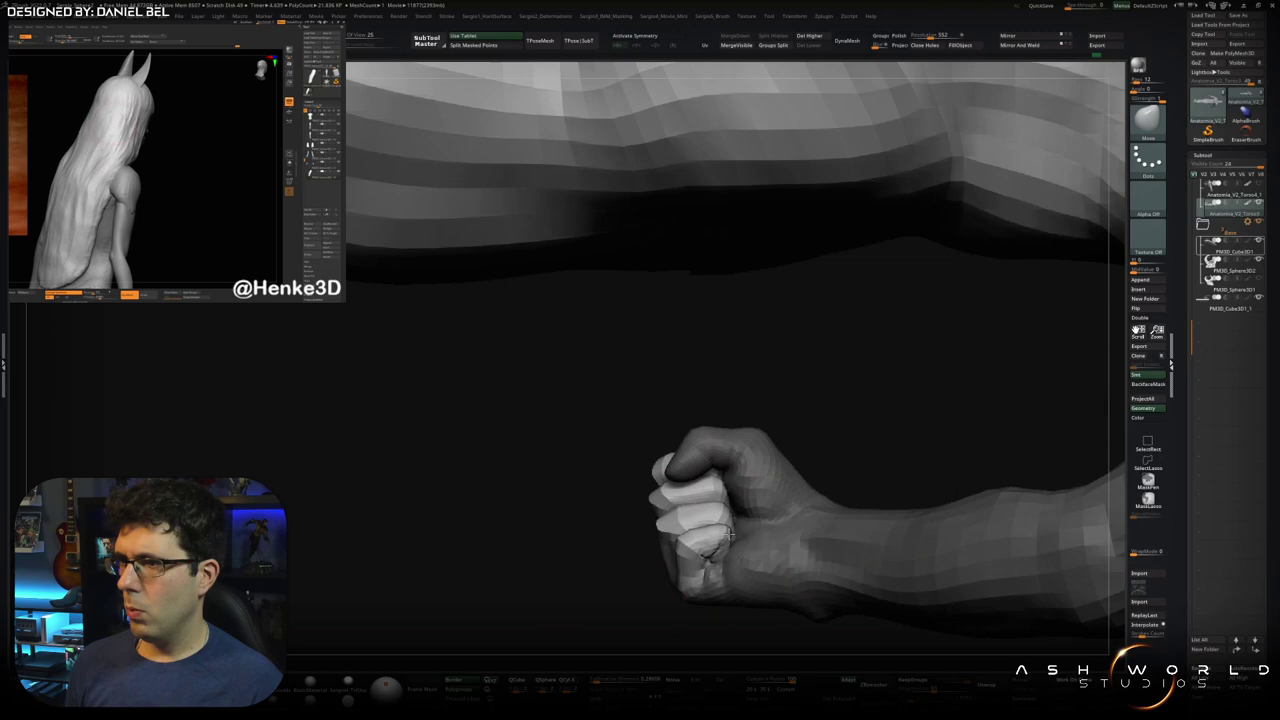
{"action": "mouse_move", "coordinate": [728, 535]}
{"action": "left_mouse_down"}
{"action": "mouse_move", "coordinate": [786, 509]}
{"action": "mouse_move", "coordinate": [723, 523]}
{"action": "mouse_move", "coordinate": [737, 534]}
{"action": "mouse_move", "coordinate": [686, 571]}
{"action": "left_mouse_up"}
{"action": "scroll", "coordinate": [757, 334], "scroll_direction": "down", "scroll_amount": 5}
{"action": "mouse_move", "coordinate": [757, 334]}
{"action": "left_mouse_down"}
{"action": "mouse_move", "coordinate": [694, 583]}
{"action": "mouse_move", "coordinate": [650, 487]}
{"action": "mouse_move", "coordinate": [631, 486]}
{"action": "left_mouse_up"}
{"action": "scroll", "coordinate": [645, 530], "scroll_direction": "up", "scroll_amount": 5}
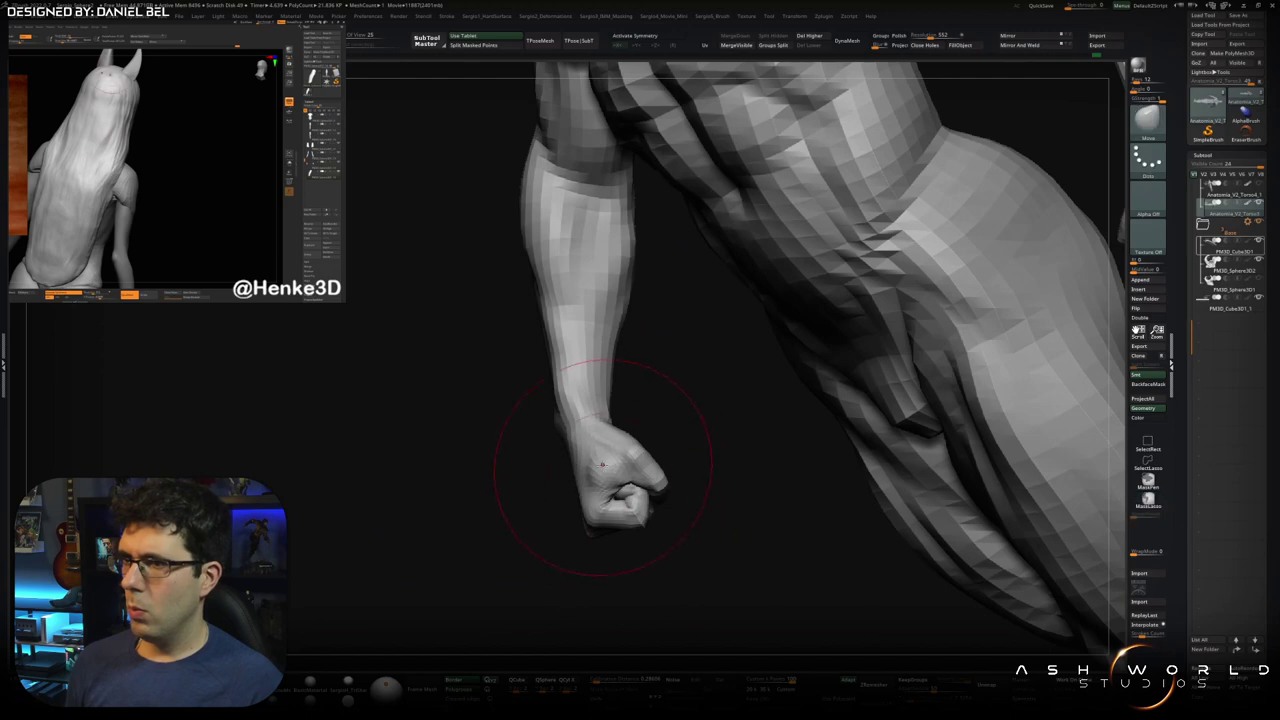
{"action": "mouse_move", "coordinate": [596, 472]}
{"action": "right_mouse_down"}
{"action": "mouse_move", "coordinate": [605, 483]}
{"action": "mouse_move", "coordinate": [581, 437]}
{"action": "mouse_move", "coordinate": [614, 457]}
{"action": "mouse_move", "coordinate": [600, 480]}
{"action": "mouse_move", "coordinate": [620, 487]}
{"action": "mouse_move", "coordinate": [606, 475]}
{"action": "right_mouse_up"}
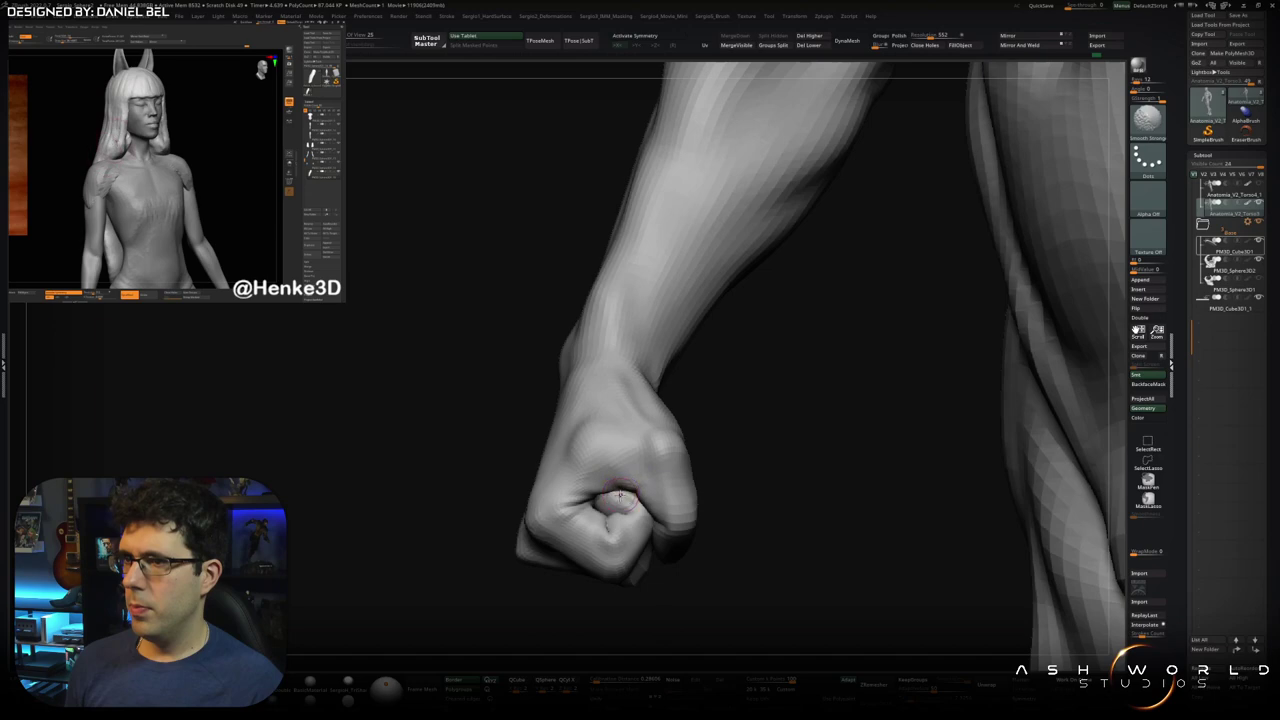
Orbit around the fist to view the upper arm and the arm side-on
{"action": "right_click_drag", "start_coordinate": [619, 495], "coordinate": [587, 489]}
{"action": "mouse_move", "coordinate": [666, 474]}
{"action": "right_mouse_down"}
{"action": "mouse_move", "coordinate": [648, 485]}
{"action": "mouse_move", "coordinate": [620, 470]}
{"action": "mouse_move", "coordinate": [689, 494]}
{"action": "mouse_move", "coordinate": [628, 516]}
{"action": "right_mouse_up"}
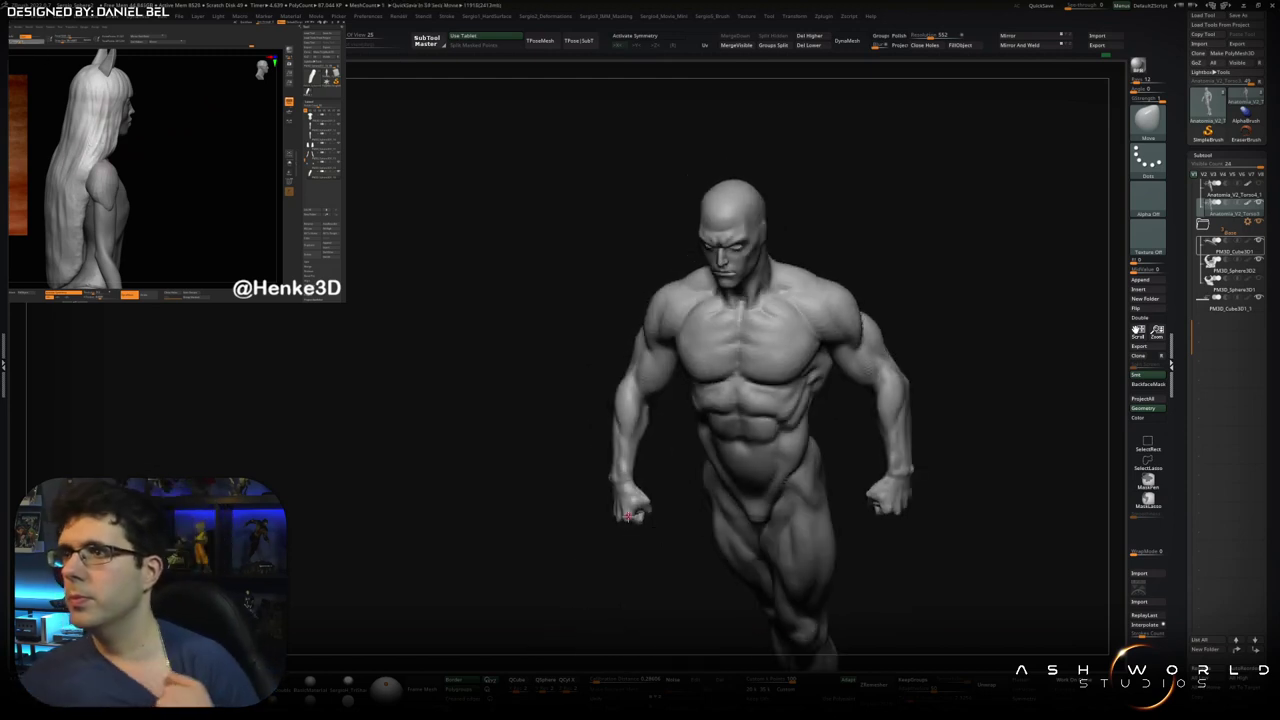
Show the figure's polygroup colours, inspect the head and full body, then turn them off
{"action": "right_click_drag", "start_coordinate": [628, 516], "coordinate": [679, 374], "text": "shift"}
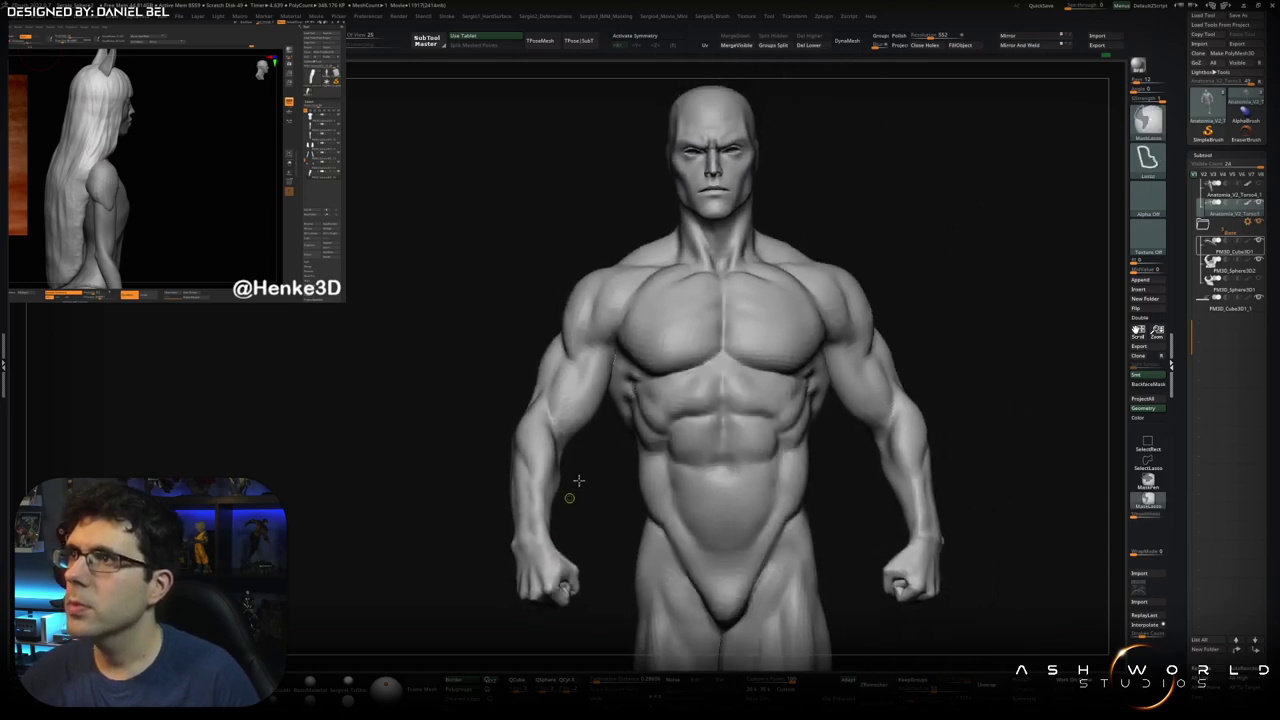
{"action": "key", "text": "shift+f"}
{"action": "mouse_move", "coordinate": [721, 185]}
{"action": "right_mouse_down", "text": "ctrl"}
{"action": "mouse_move", "coordinate": [749, 491]}
{"action": "mouse_move", "coordinate": [730, 300]}
{"action": "mouse_move", "coordinate": [668, 208]}
{"action": "right_mouse_up", "text": "ctrl"}
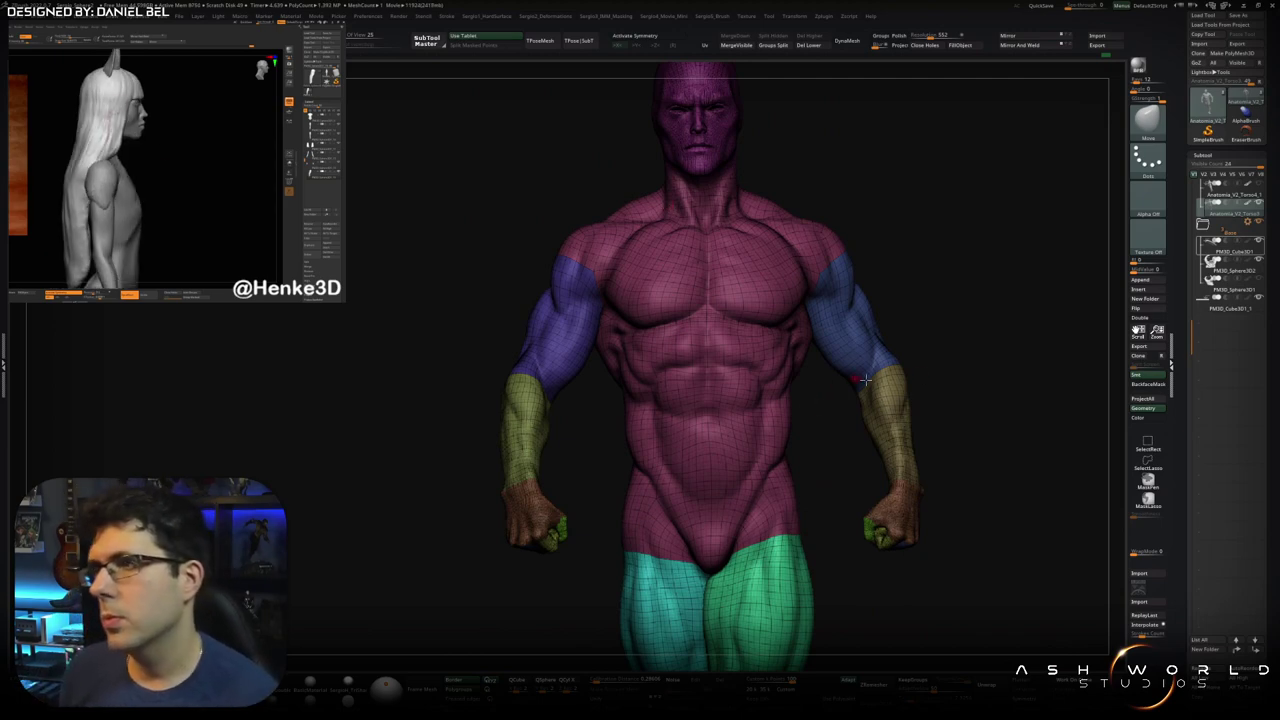
{"action": "mouse_move", "coordinate": [831, 460]}
{"action": "right_mouse_down", "text": "ctrl"}
{"action": "mouse_move", "coordinate": [739, 285]}
{"action": "mouse_move", "coordinate": [760, 371]}
{"action": "mouse_move", "coordinate": [811, 377]}
{"action": "mouse_move", "coordinate": [704, 402]}
{"action": "mouse_move", "coordinate": [729, 391]}
{"action": "mouse_move", "coordinate": [655, 457]}
{"action": "right_mouse_up", "text": "ctrl"}
{"action": "key", "text": "shift+f"}
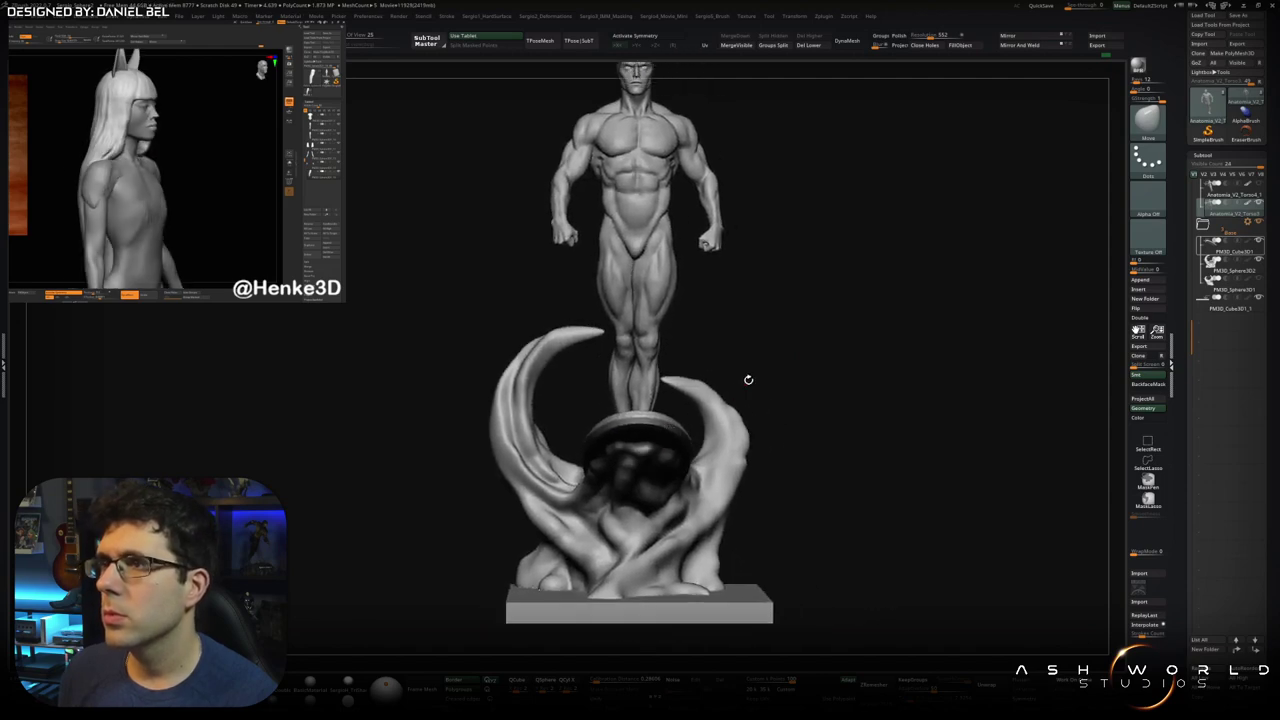
Select the surfboard subtool and display it in Solo
{"action": "mouse_move", "coordinate": [763, 363]}
{"action": "right_mouse_down"}
{"action": "mouse_move", "coordinate": [780, 326]}
{"action": "mouse_move", "coordinate": [776, 352]}
{"action": "mouse_move", "coordinate": [775, 334]}
{"action": "mouse_move", "coordinate": [714, 423]}
{"action": "mouse_move", "coordinate": [737, 449]}
{"action": "mouse_move", "coordinate": [745, 319]}
{"action": "right_mouse_up"}
{"action": "right_click", "coordinate": [776, 352]}
{"action": "right_click", "coordinate": [850, 345]}
{"action": "left_click", "coordinate": [714, 430], "text": "alt"}
{"action": "left_click", "coordinate": [737, 449], "text": "ctrl+shift"}
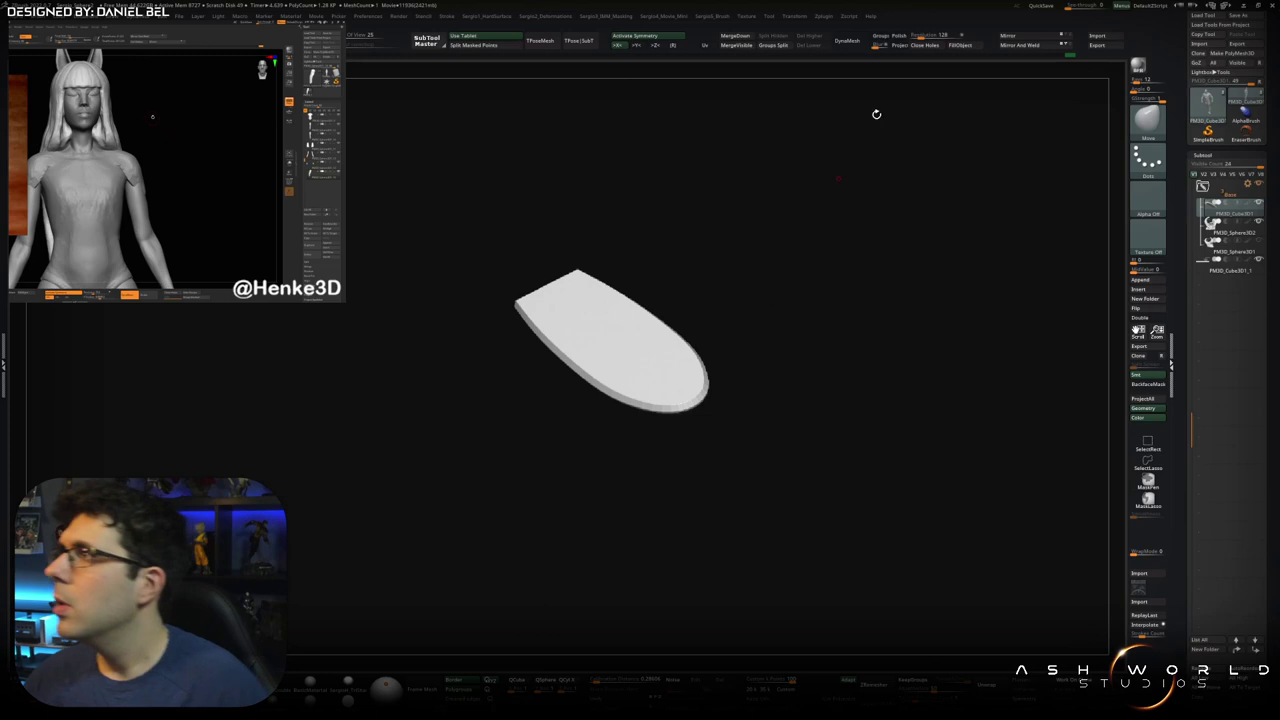
Copy the surfboard into its own tool and display its polygroup wireframe
{"action": "key", "text": "ctrl+shift+d"}
{"action": "mouse_move", "coordinate": [597, 428]}
{"action": "right_mouse_down"}
{"action": "mouse_move", "coordinate": [653, 452]}
{"action": "mouse_move", "coordinate": [671, 394]}
{"action": "mouse_move", "coordinate": [298, 476]}
{"action": "right_mouse_up"}
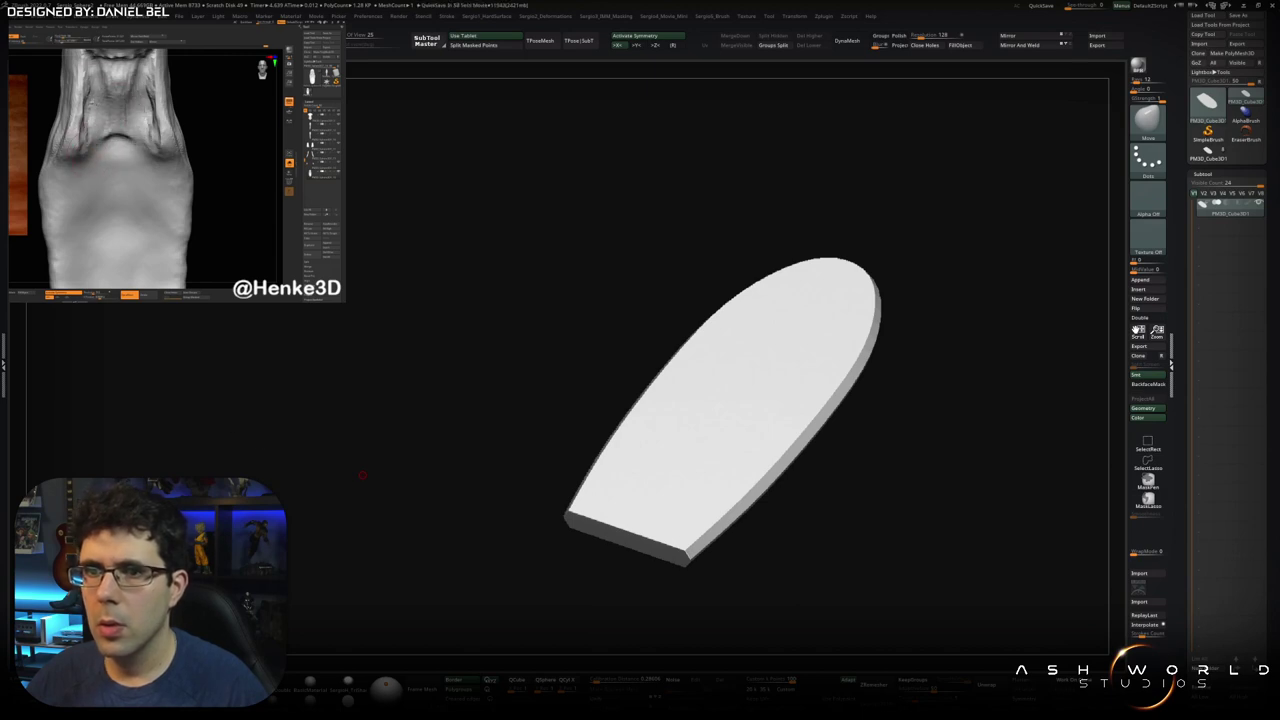
{"action": "mouse_move", "coordinate": [362, 475]}
{"action": "right_mouse_down"}
{"action": "mouse_move", "coordinate": [657, 409]}
{"action": "mouse_move", "coordinate": [644, 451]}
{"action": "mouse_move", "coordinate": [614, 471]}
{"action": "mouse_move", "coordinate": [646, 357]}
{"action": "right_mouse_up"}
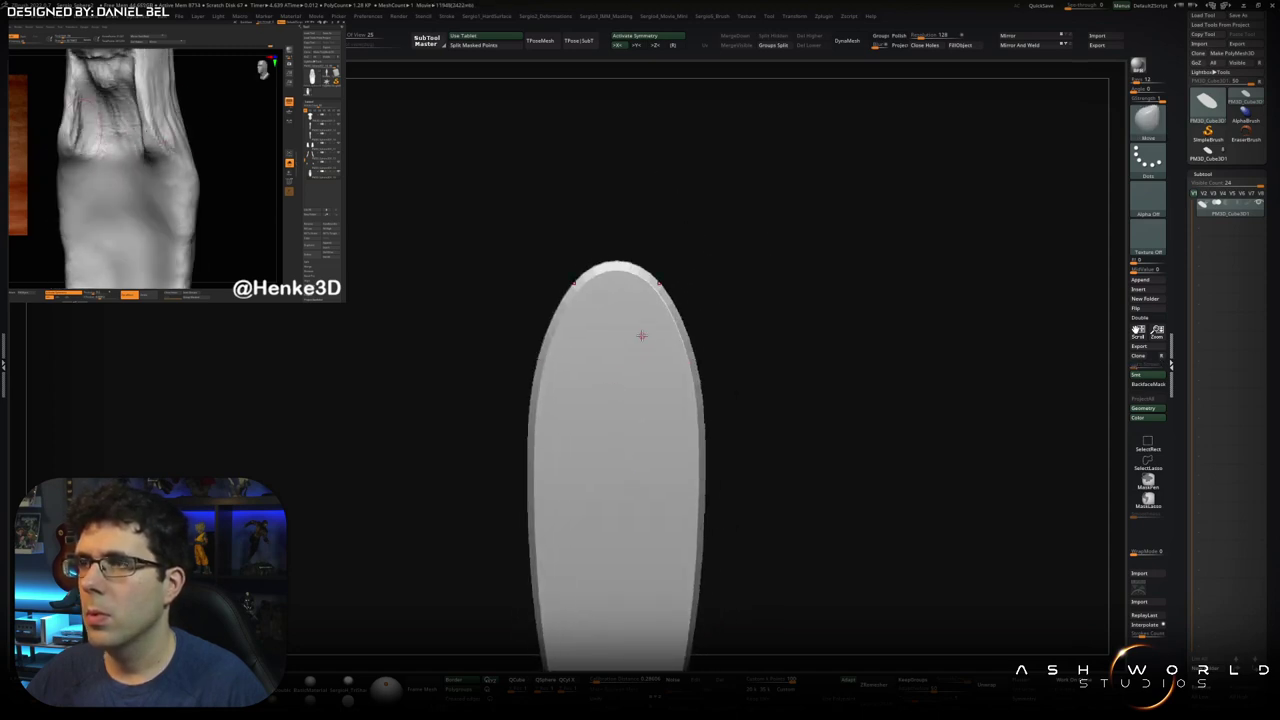
{"action": "key", "text": "shift+f"}
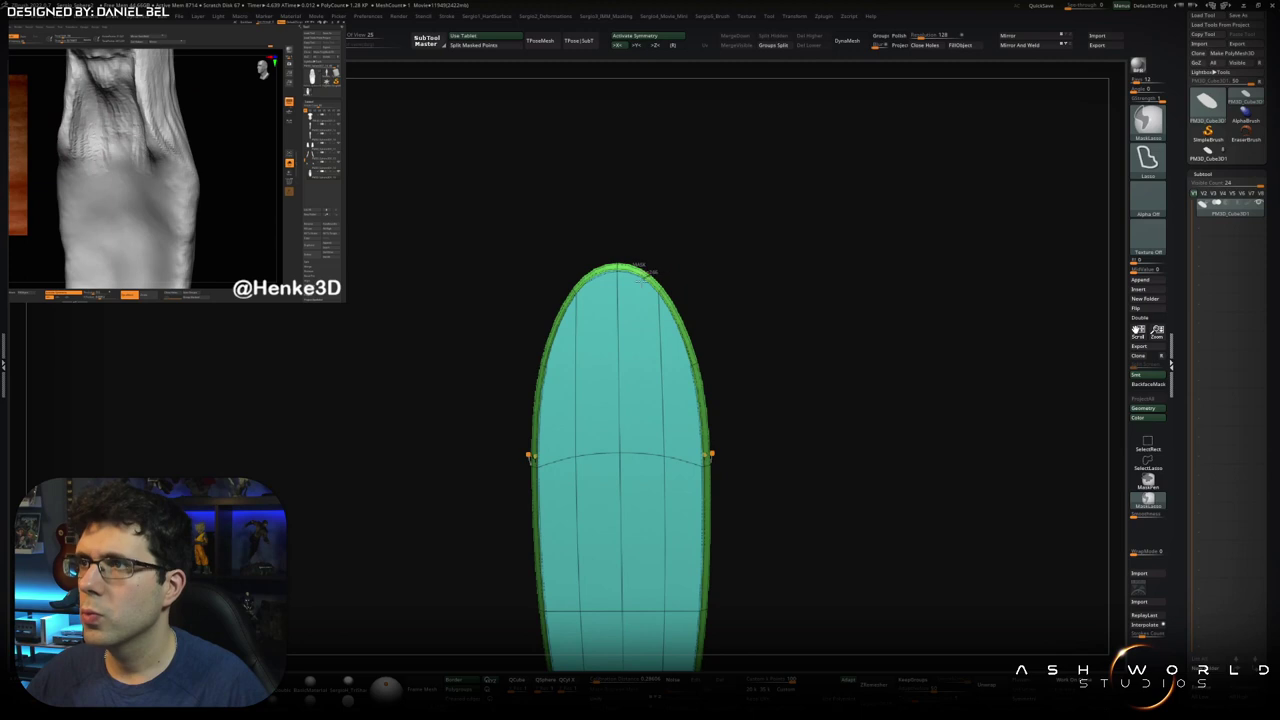
Mask and adjust the board with the gizmo, smooth its surface, and duplicate it as a second piece
{"action": "left_click", "coordinate": [705, 280], "text": "ctrl"}
{"action": "key", "text": "w"}
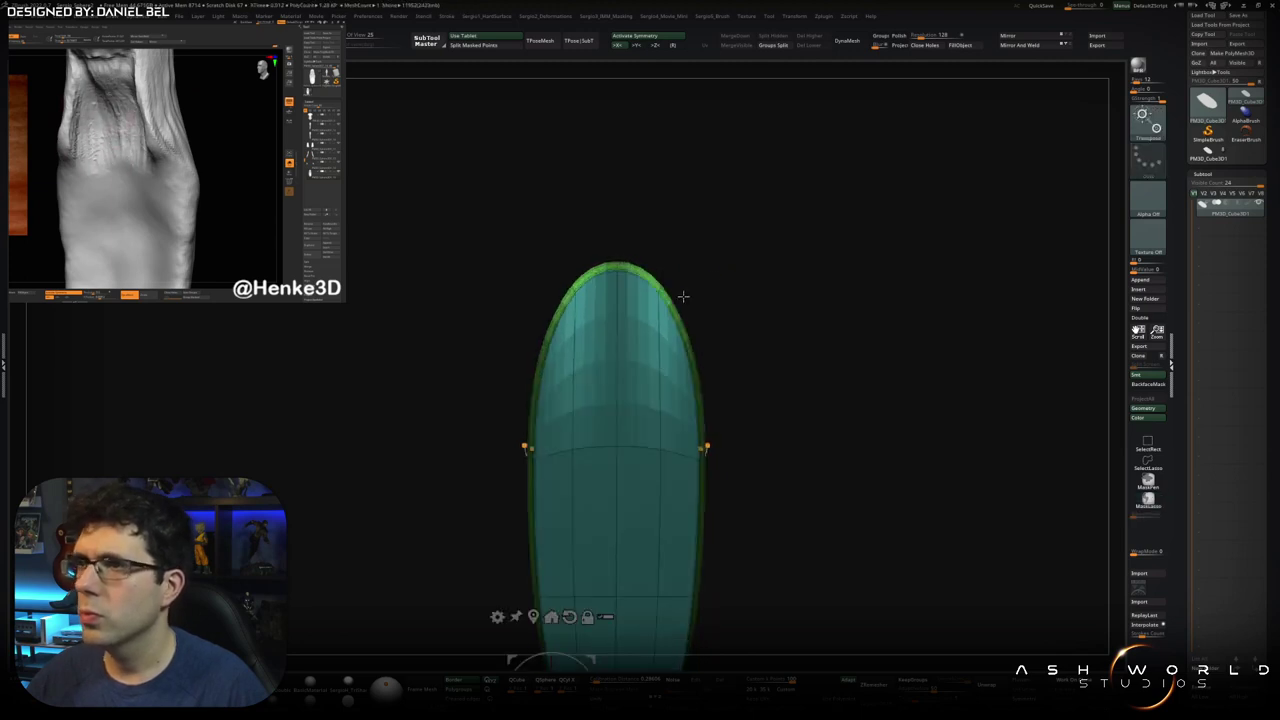
{"action": "right_click_drag", "start_coordinate": [594, 497], "coordinate": [594, 398], "text": "alt"}
{"action": "mouse_move", "coordinate": [555, 600]}
{"action": "left_mouse_down", "text": "alt"}
{"action": "mouse_move", "coordinate": [543, 309]}
{"action": "mouse_move", "coordinate": [540, 351]}
{"action": "left_mouse_up", "text": "alt"}
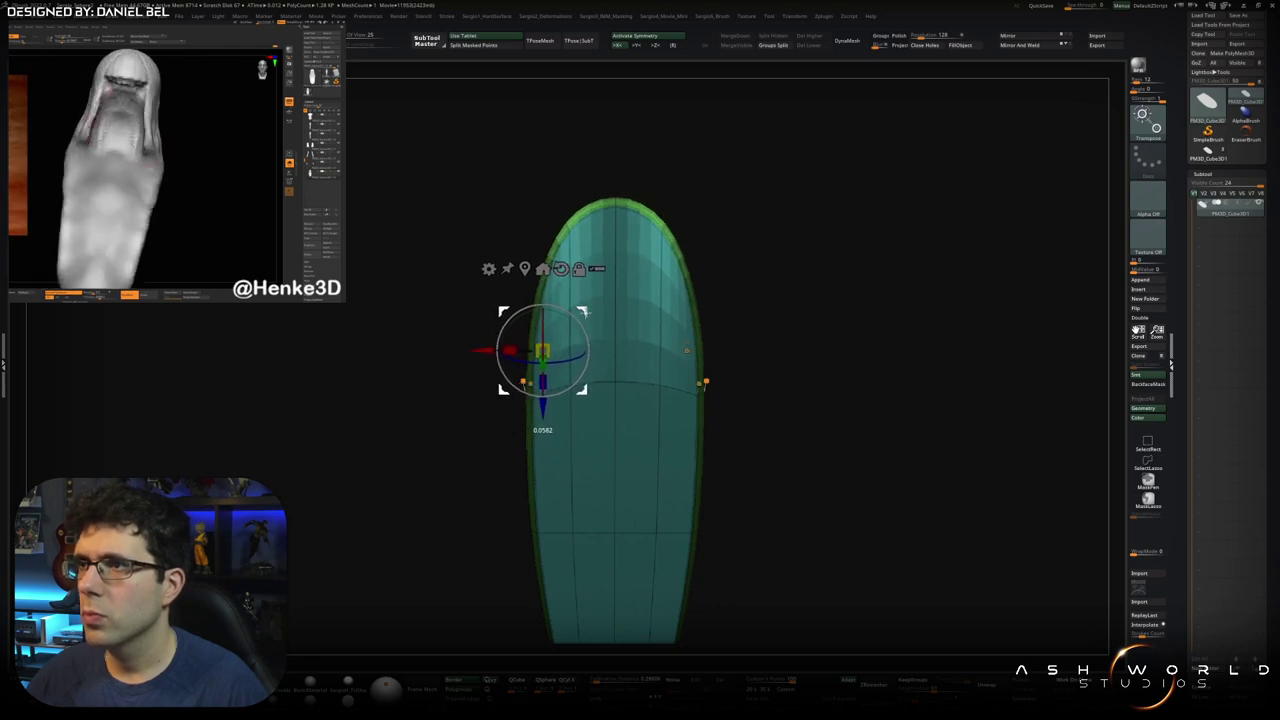
{"action": "key", "text": "q"}
{"action": "left_click_drag", "start_coordinate": [789, 295], "coordinate": [780, 343], "text": "alt"}
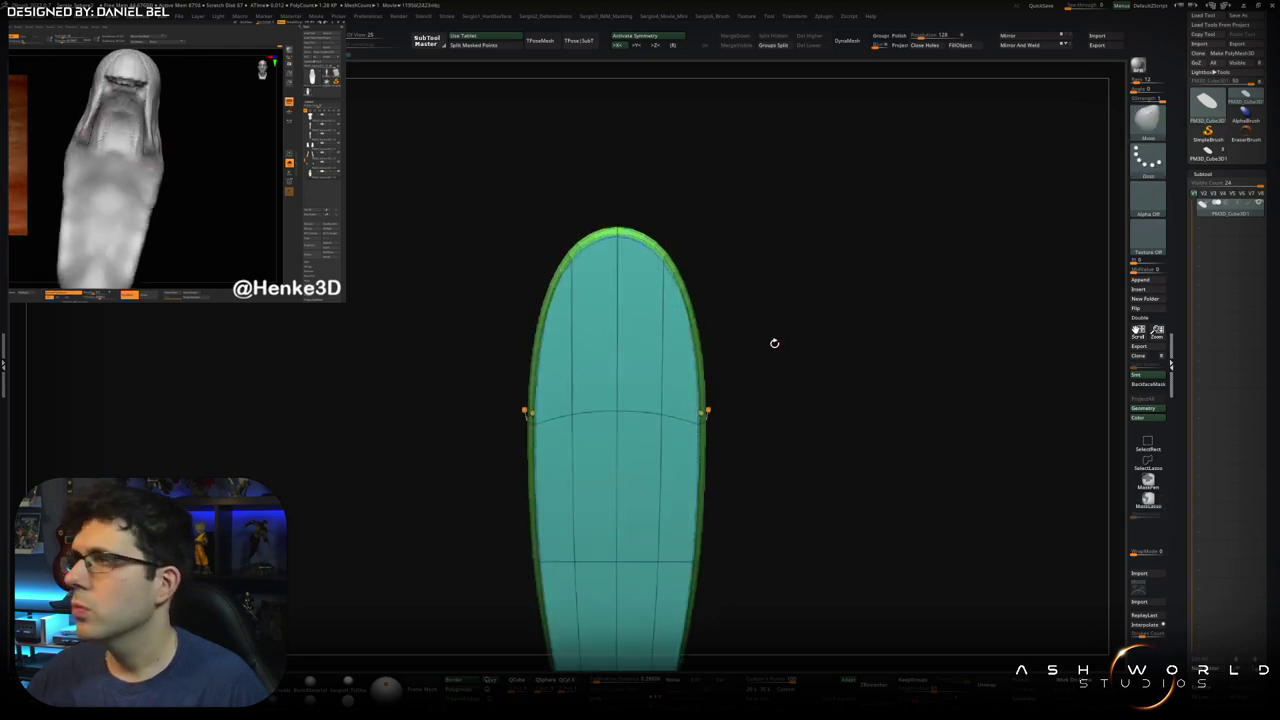
{"action": "left_click_drag", "start_coordinate": [663, 343], "coordinate": [665, 350], "text": "shift"}
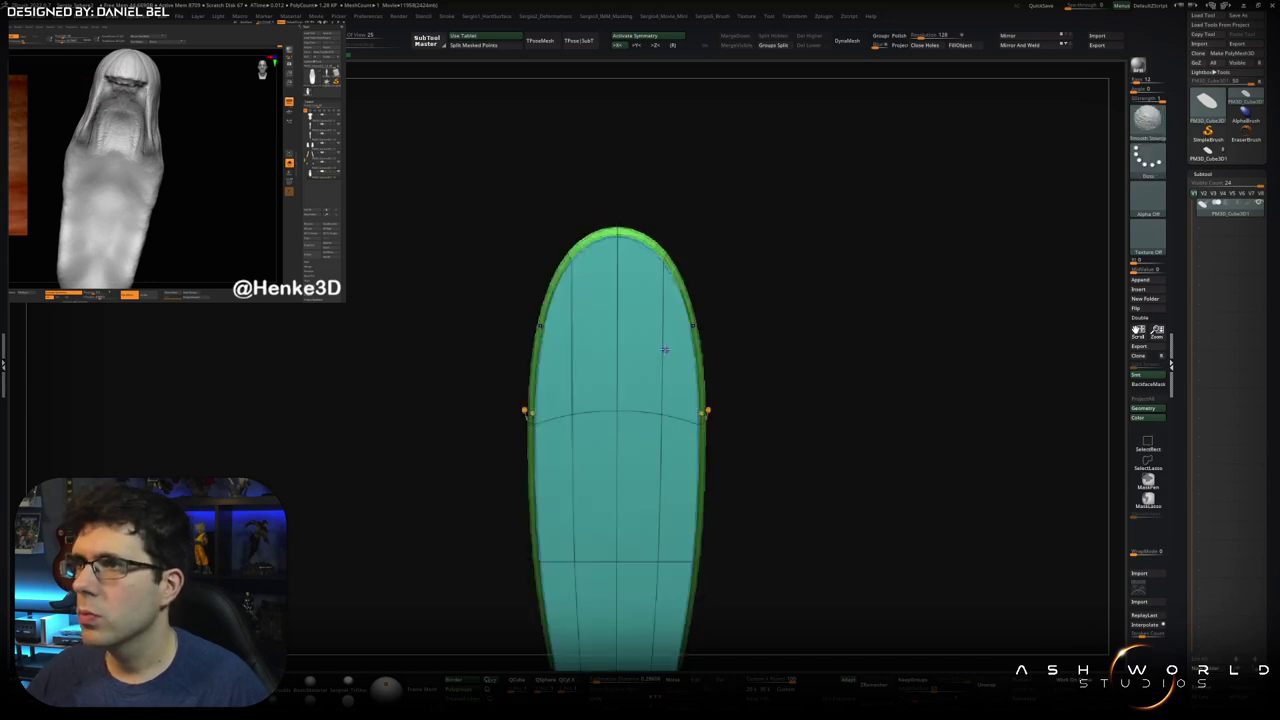
{"action": "key", "text": "ctrl+shift+d"}
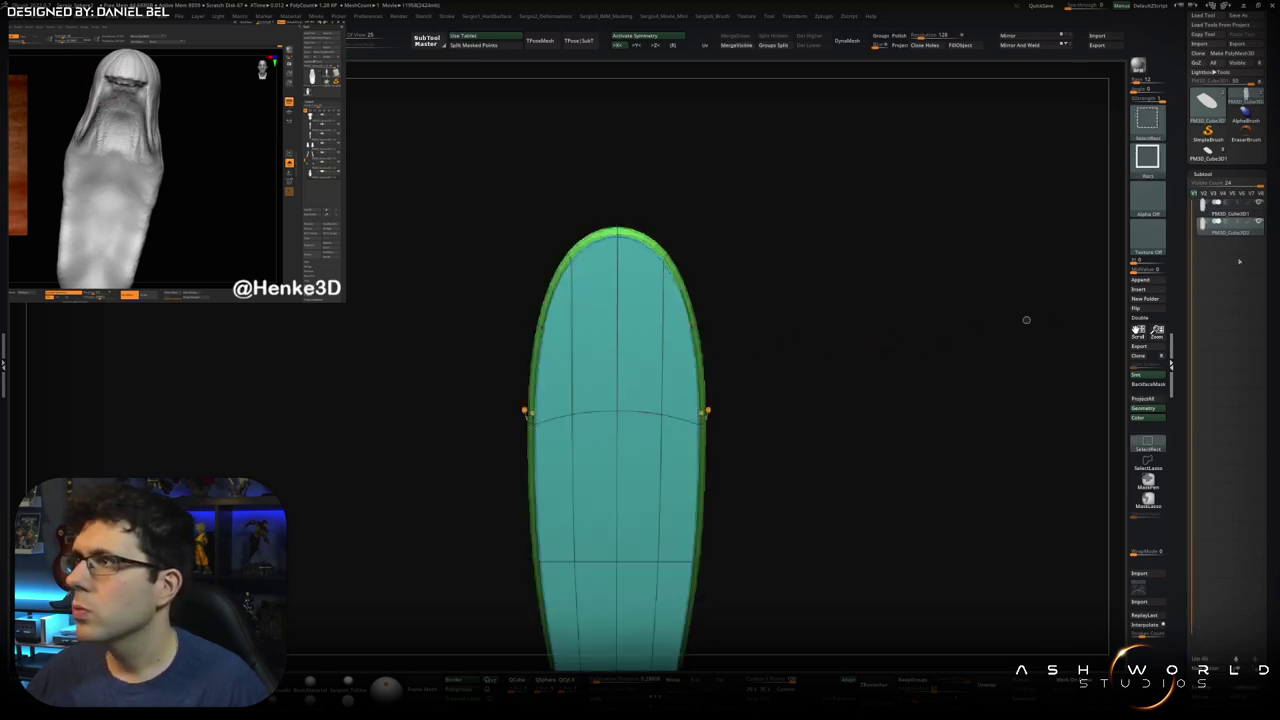
{"action": "key", "text": "shift+d"}
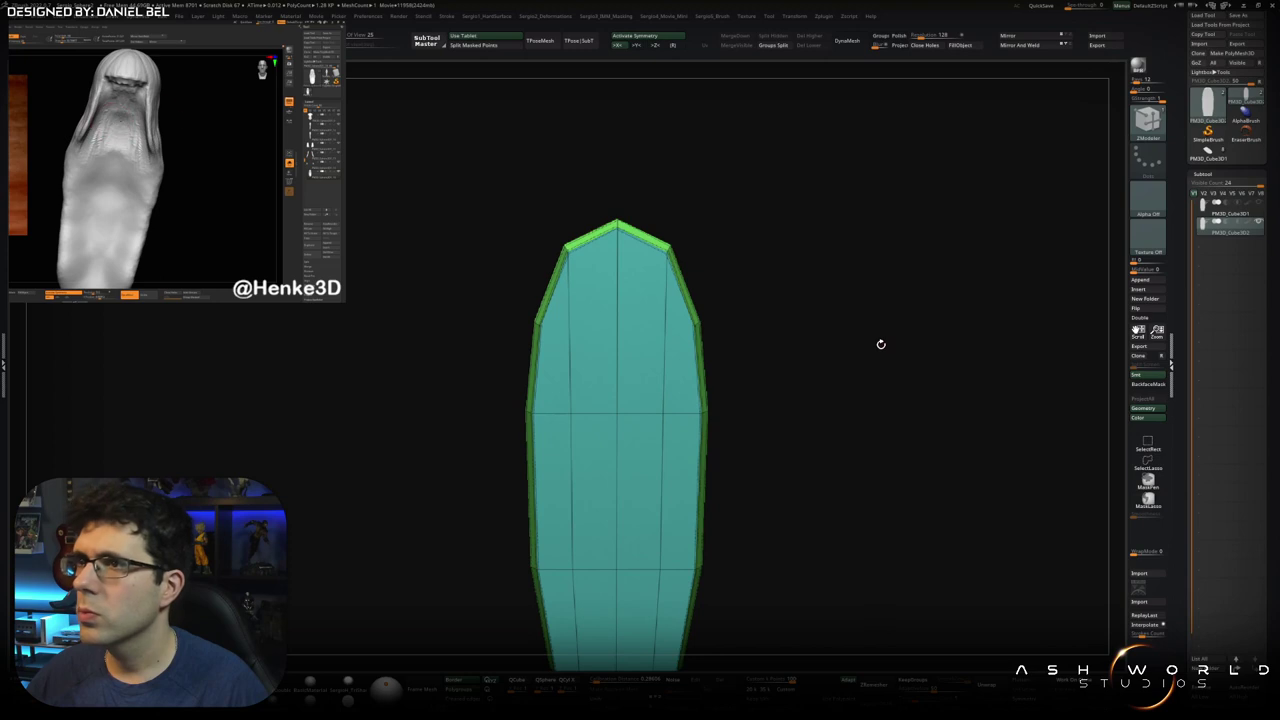
Apply Del Lower to the board, redoing it after an undo, and zoom in on its tip
{"action": "key", "text": "d"}
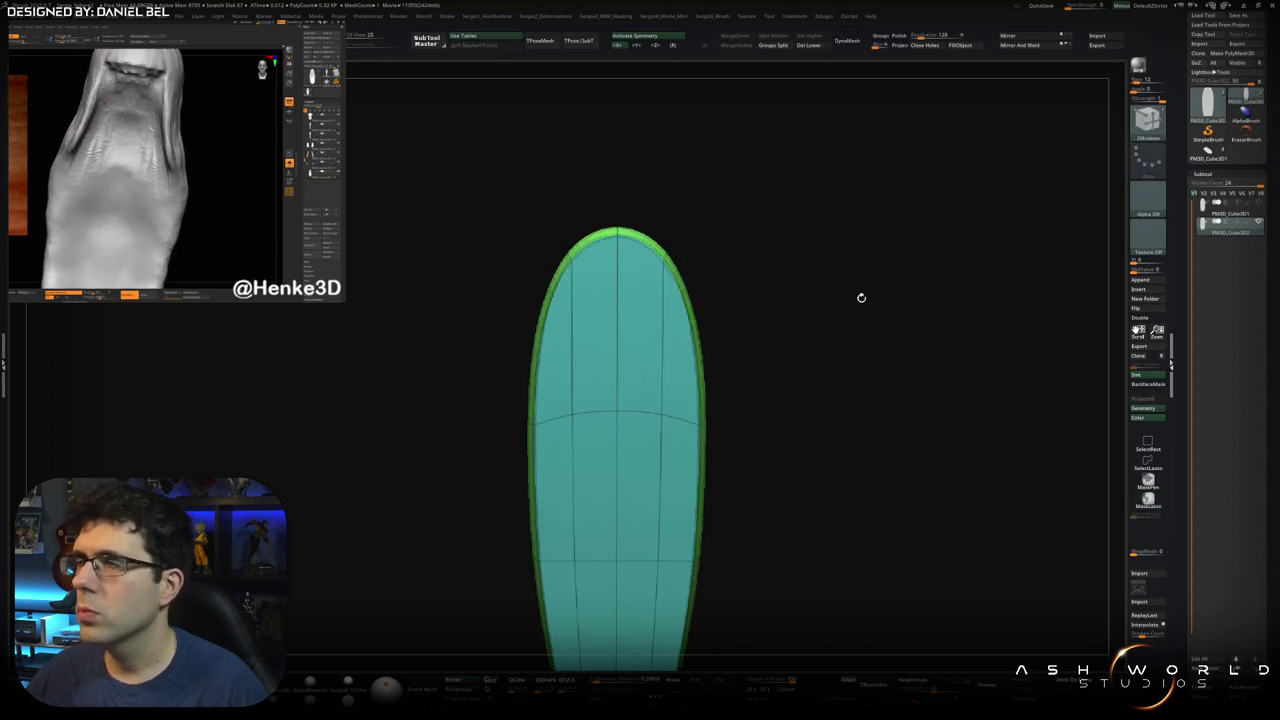
{"action": "left_click", "coordinate": [807, 45]}
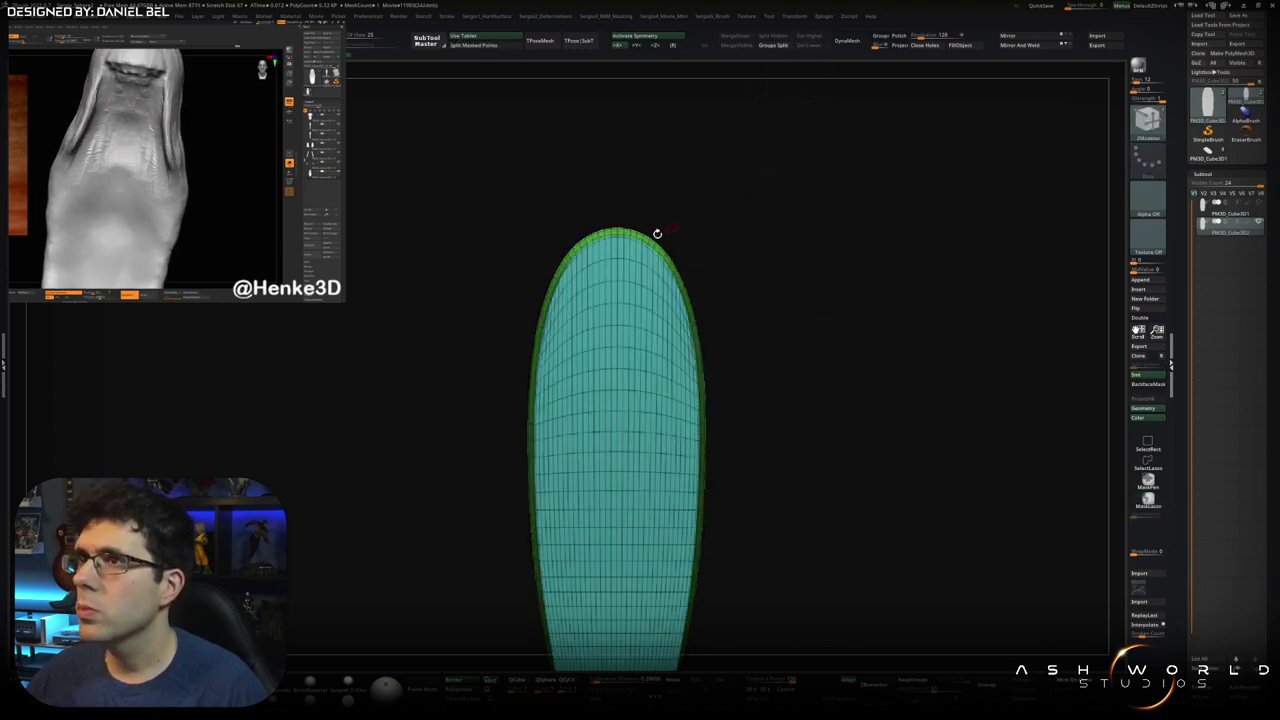
{"action": "key", "text": "ctrl+z"}
{"action": "left_click", "coordinate": [812, 46]}
{"action": "right_click_drag", "start_coordinate": [630, 410], "coordinate": [643, 333], "text": "ctrl"}
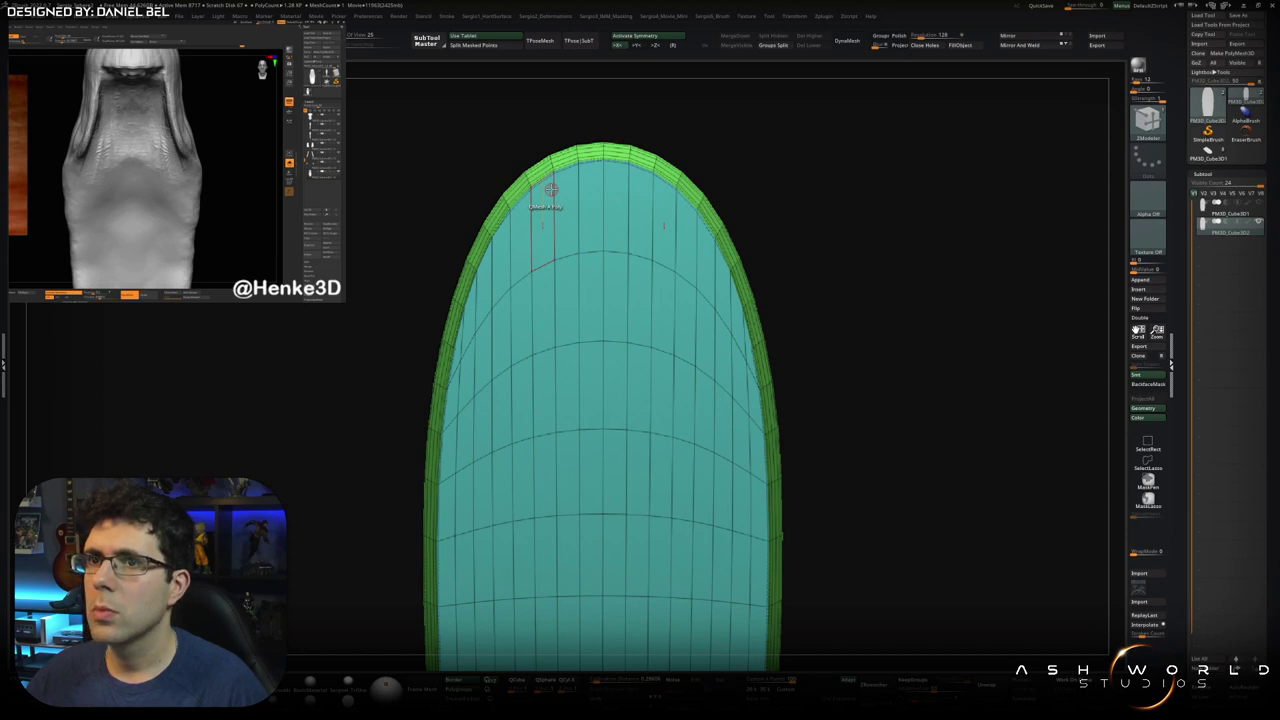
{"action": "scroll", "coordinate": [551, 194], "scroll_direction": "up", "scroll_amount": 2}
{"action": "scroll", "coordinate": [553, 205], "scroll_direction": "up", "scroll_amount": 2}
Bevel the central and outer vertical edge loops into polygroup strips with ZModeler
{"action": "key", "text": "space"}
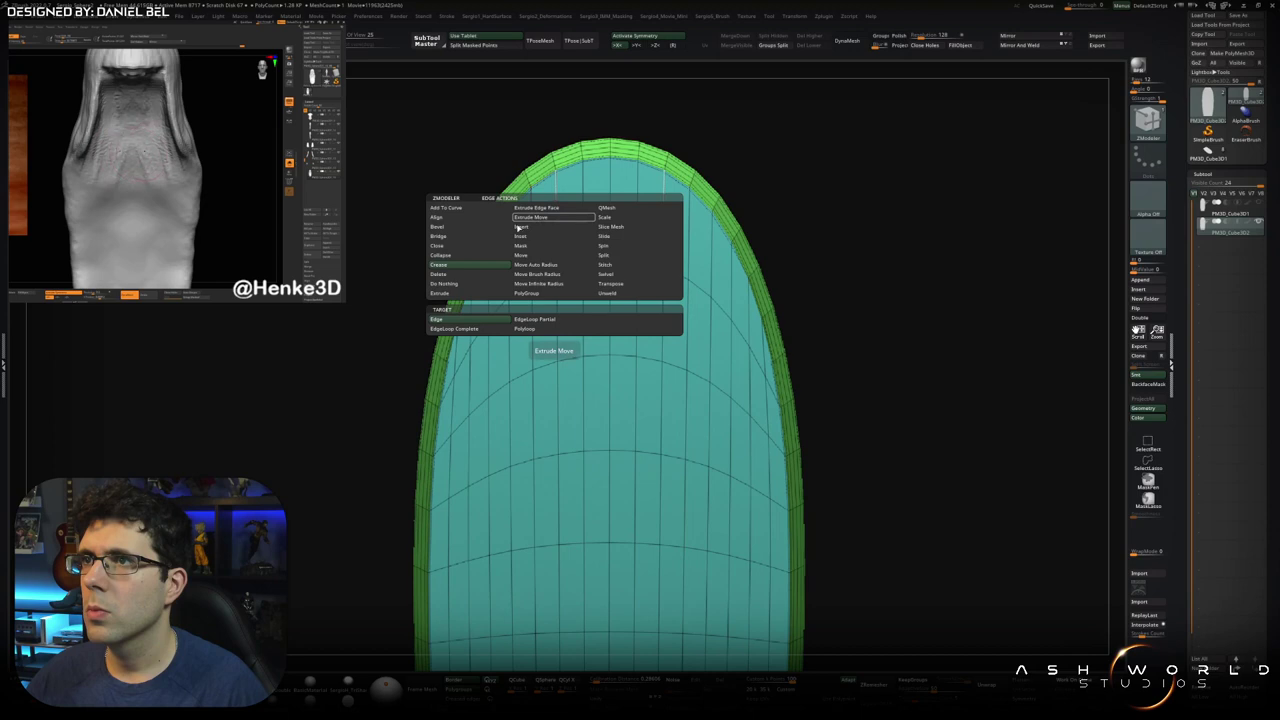
{"action": "left_click", "coordinate": [479, 230]}
{"action": "left_click", "coordinate": [556, 205]}
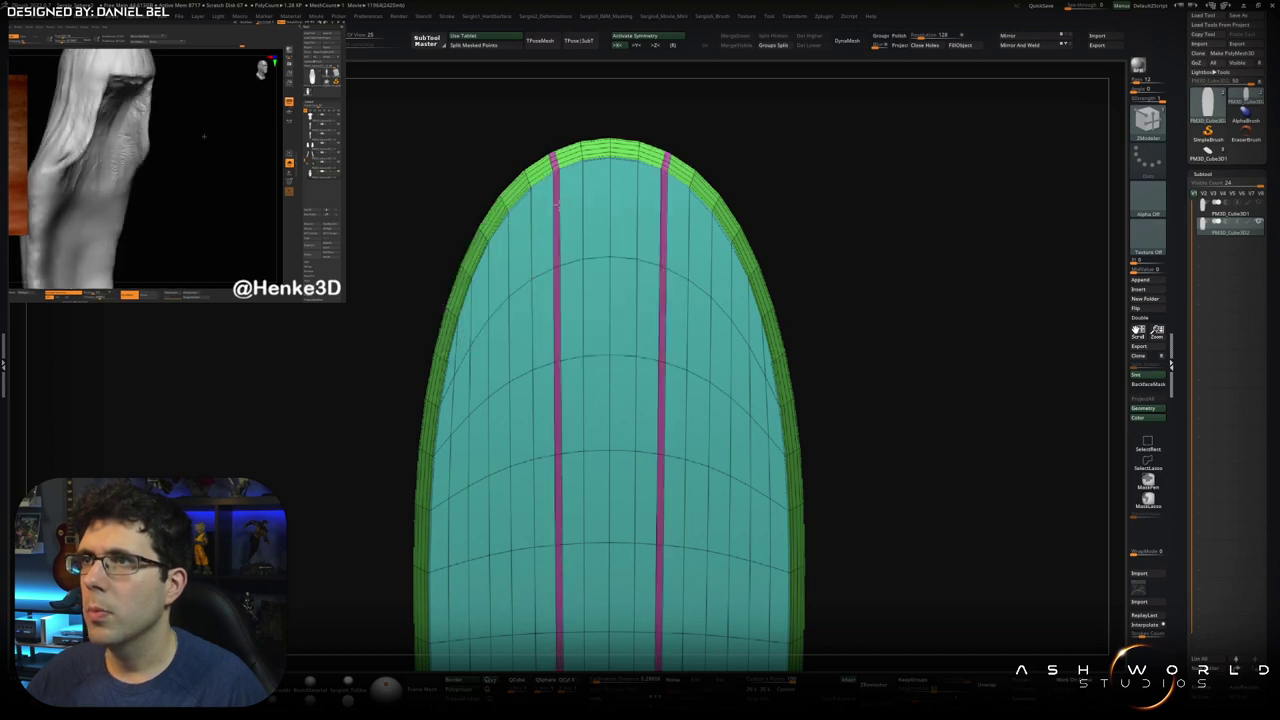
{"action": "left_click_drag", "start_coordinate": [557, 204], "coordinate": [558, 205]}
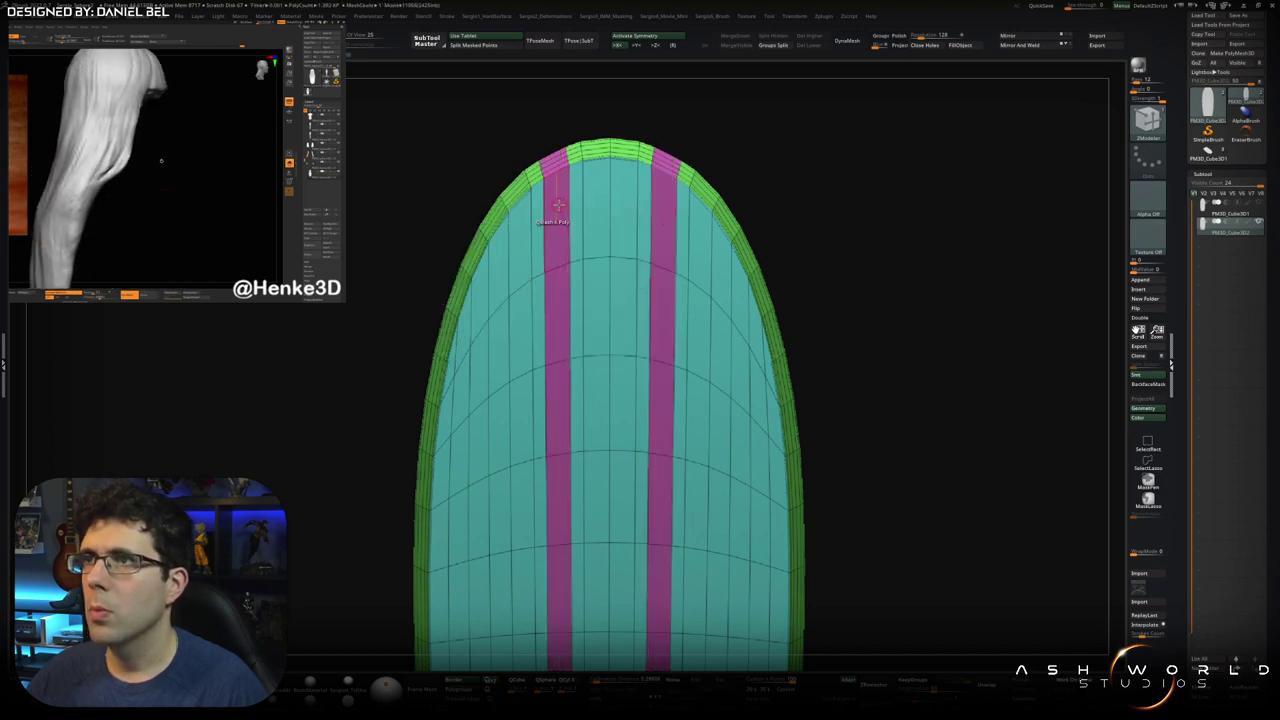
{"action": "key", "text": "ctrl+z"}
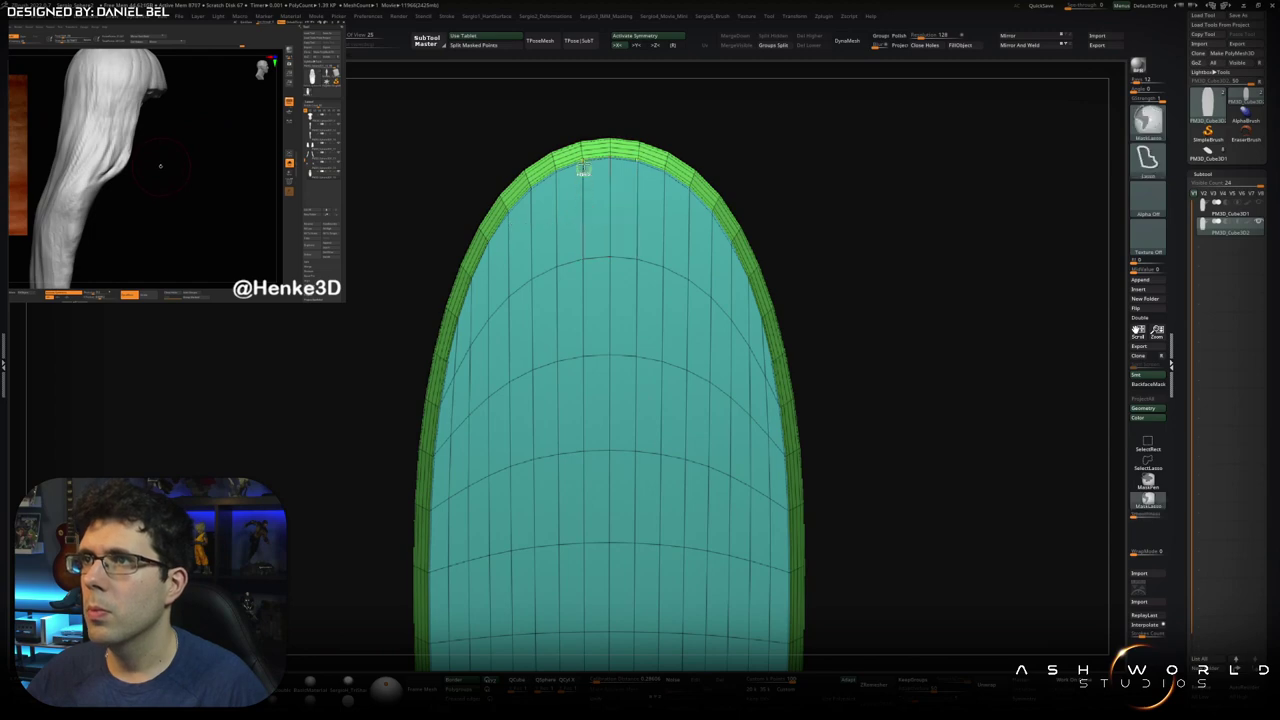
{"action": "scroll", "coordinate": [583, 181], "scroll_direction": "up", "scroll_amount": 5}
{"action": "left_click_drag", "start_coordinate": [578, 200], "coordinate": [590, 203]}
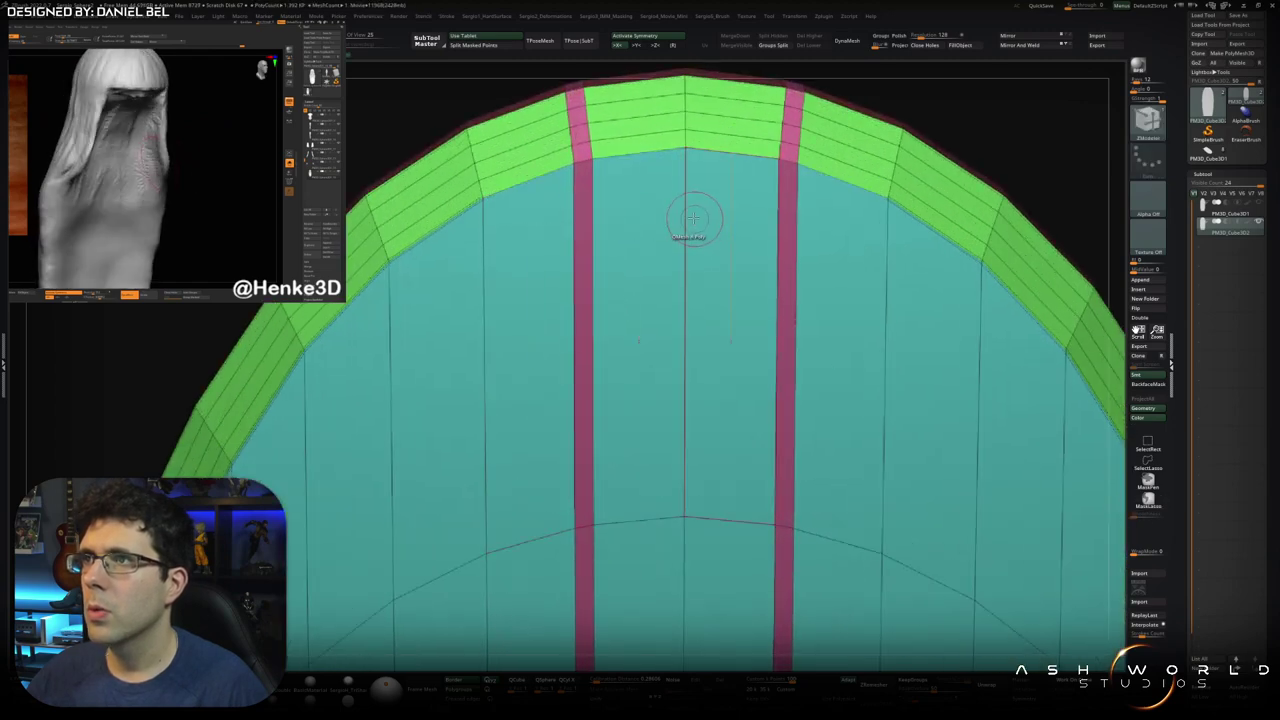
{"action": "left_click_drag", "start_coordinate": [686, 217], "coordinate": [681, 216]}
{"action": "left_click", "coordinate": [487, 289]}
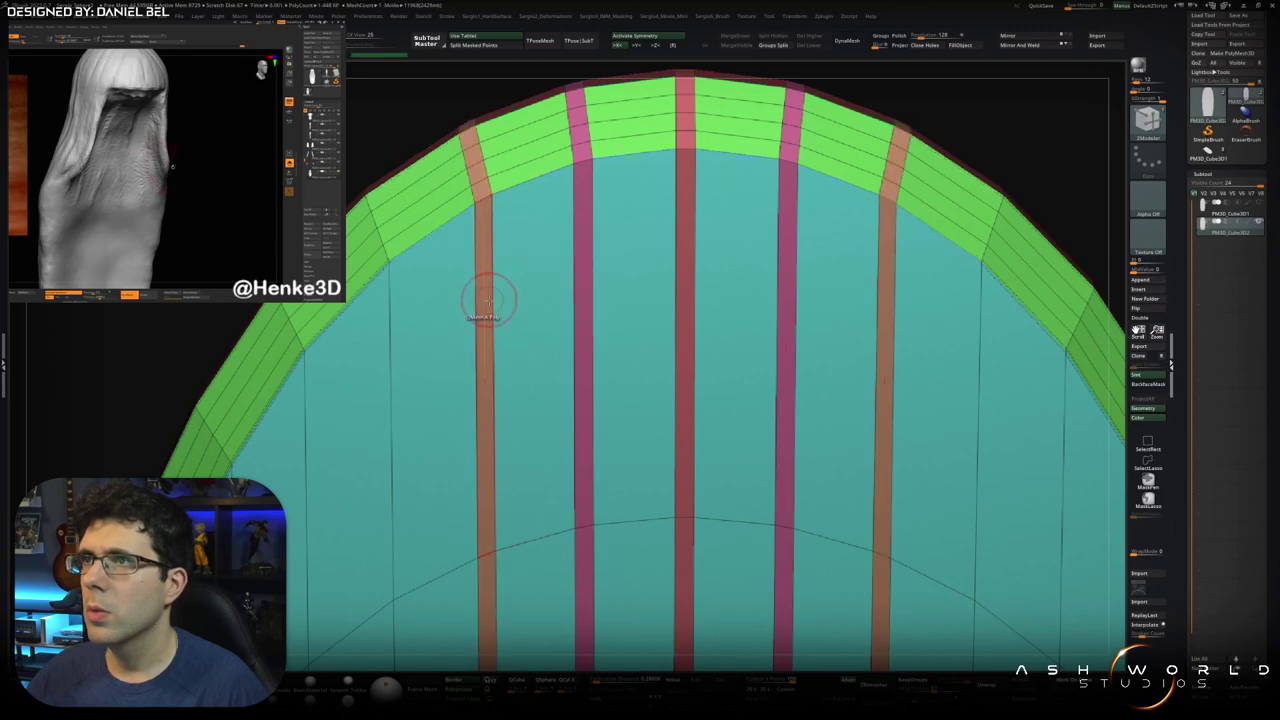
{"action": "scroll", "coordinate": [537, 149], "scroll_direction": "down", "scroll_amount": 5}
Check the strips from front and side, then mask the board's sides and nudge the strips
{"action": "mouse_move", "coordinate": [537, 149]}
{"action": "left_mouse_down"}
{"action": "mouse_move", "coordinate": [620, 139]}
{"action": "mouse_move", "coordinate": [621, 240]}
{"action": "left_mouse_up"}
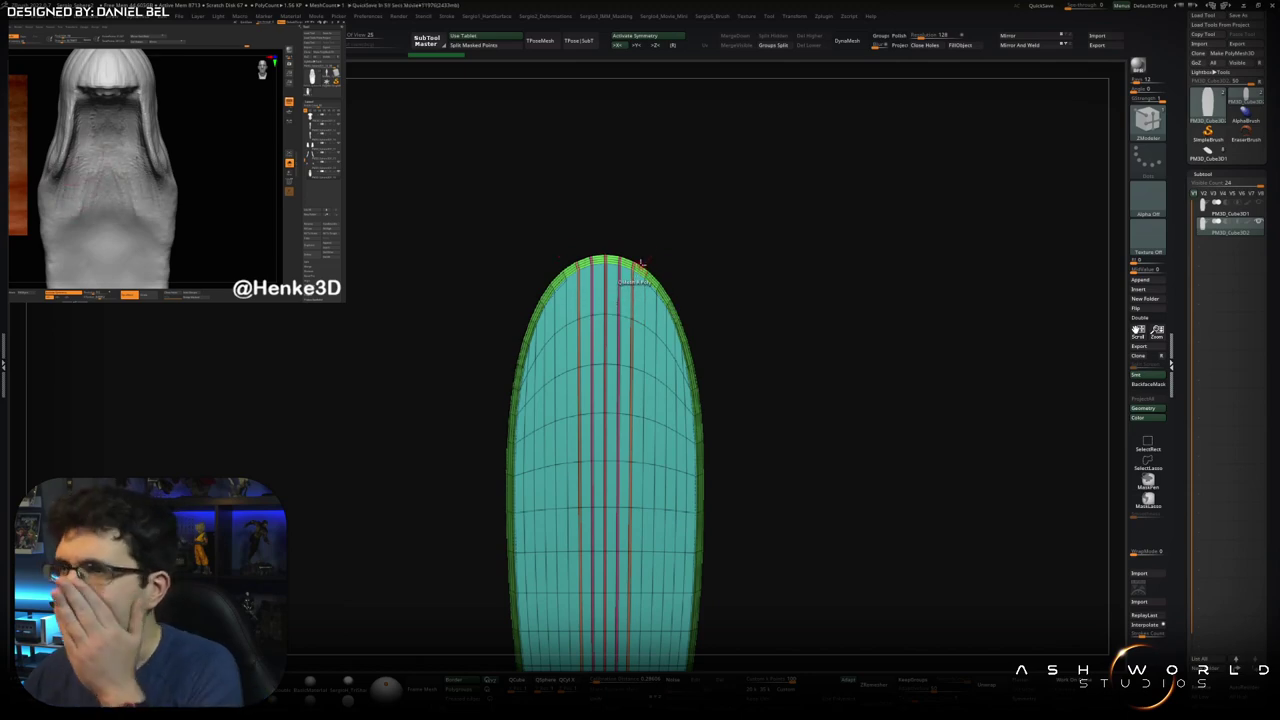
{"action": "scroll", "coordinate": [633, 251], "scroll_direction": "up", "scroll_amount": 1}
{"action": "scroll", "coordinate": [640, 270], "scroll_direction": "up", "scroll_amount": 3}
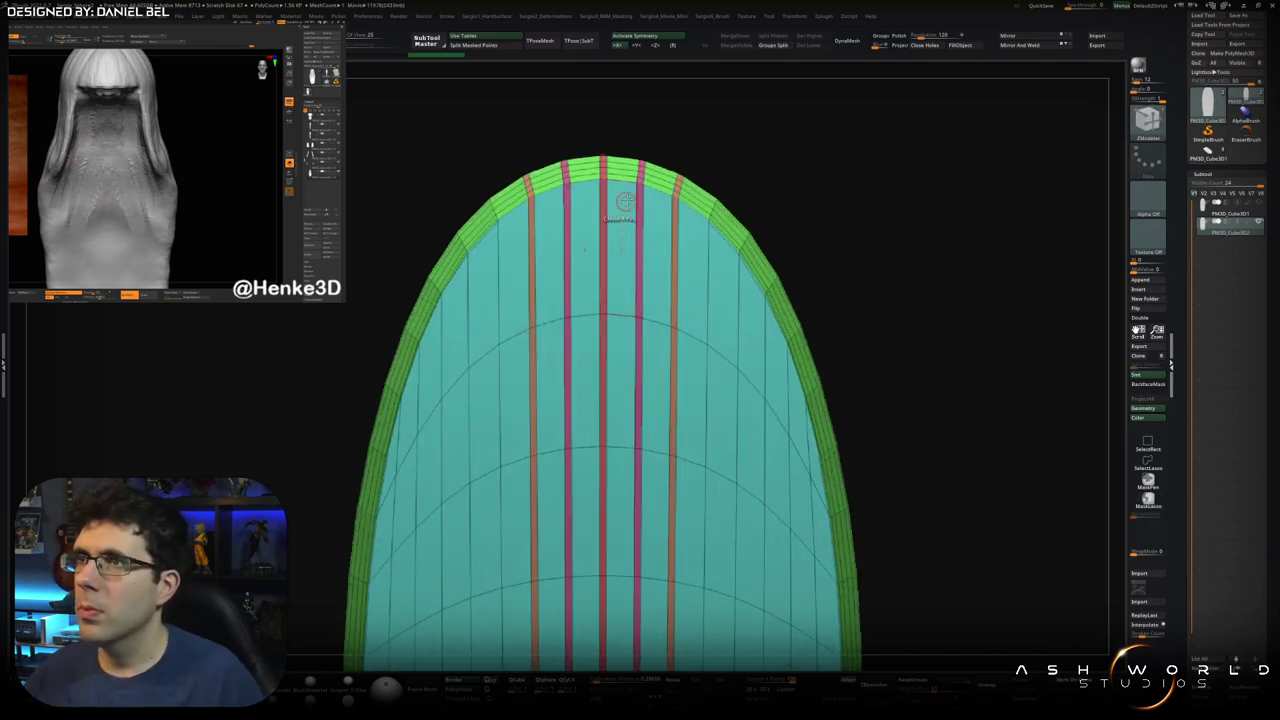
{"action": "scroll", "coordinate": [677, 325], "scroll_direction": "up", "scroll_amount": 2}
{"action": "scroll", "coordinate": [677, 325], "scroll_direction": "down", "scroll_amount": 1}
{"action": "left_click_drag", "start_coordinate": [666, 331], "coordinate": [679, 332]}
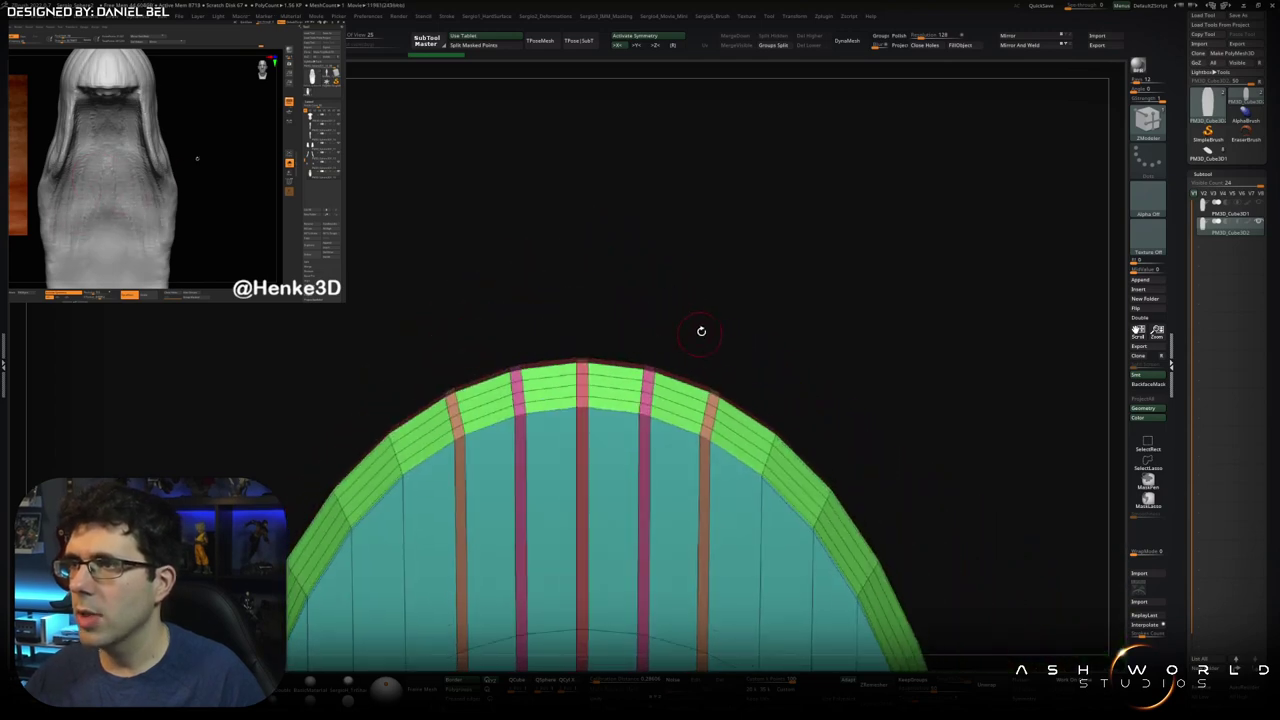
{"action": "scroll", "coordinate": [700, 331], "scroll_direction": "up", "scroll_amount": 2}
{"action": "scroll", "coordinate": [760, 280], "scroll_direction": "up", "scroll_amount": 1}
{"action": "left_click_drag", "start_coordinate": [795, 296], "coordinate": [815, 288]}
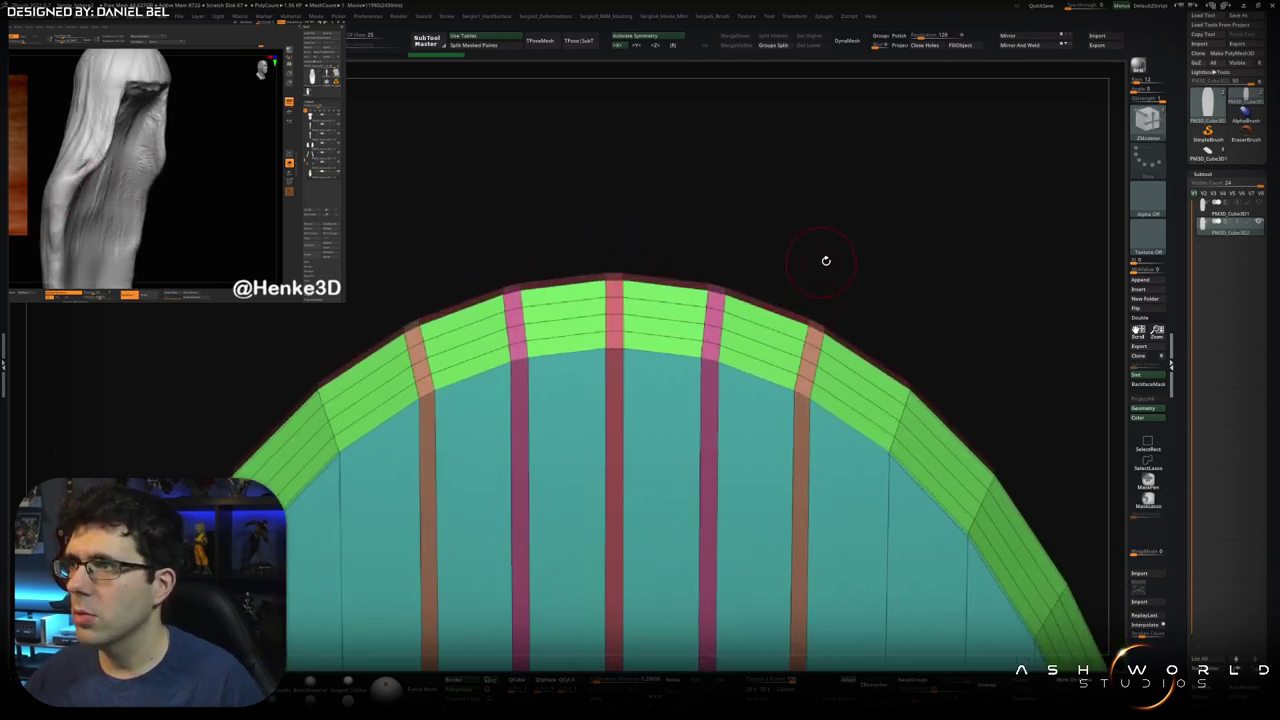
{"action": "left_click_drag", "start_coordinate": [772, 370], "coordinate": [800, 300], "text": "ctrl"}
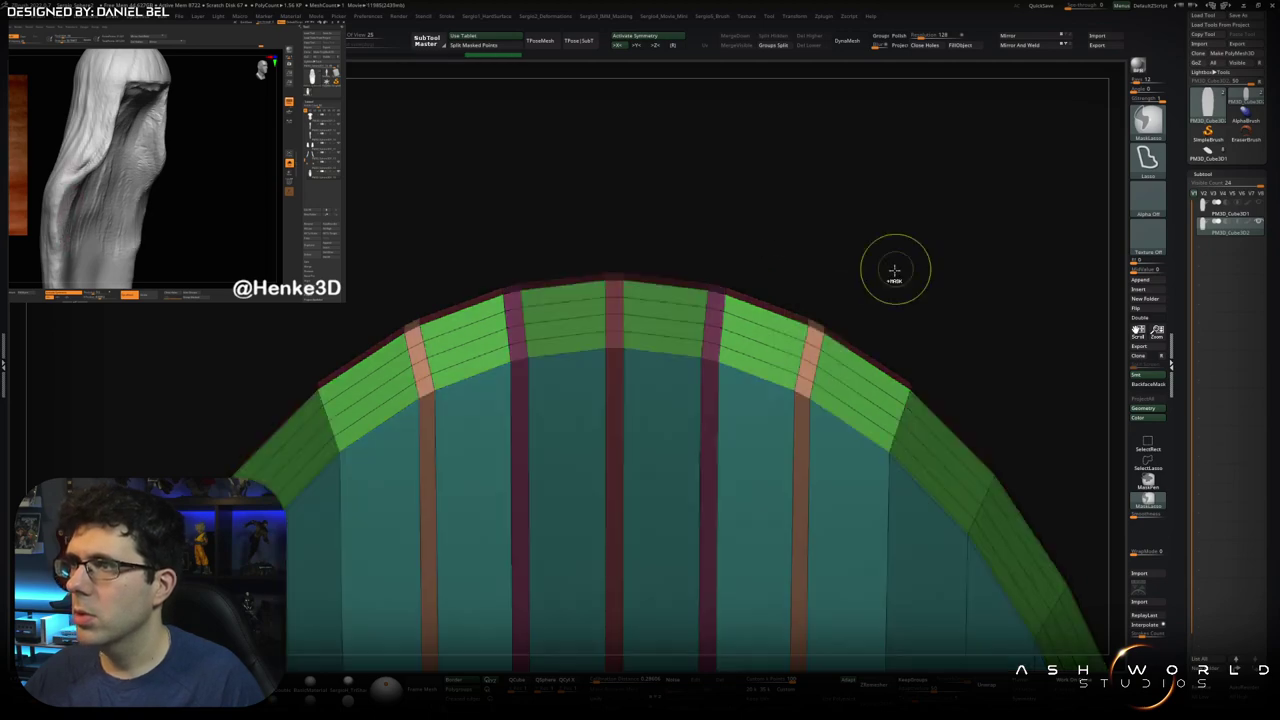
{"action": "left_click_drag", "start_coordinate": [894, 266], "coordinate": [836, 318]}
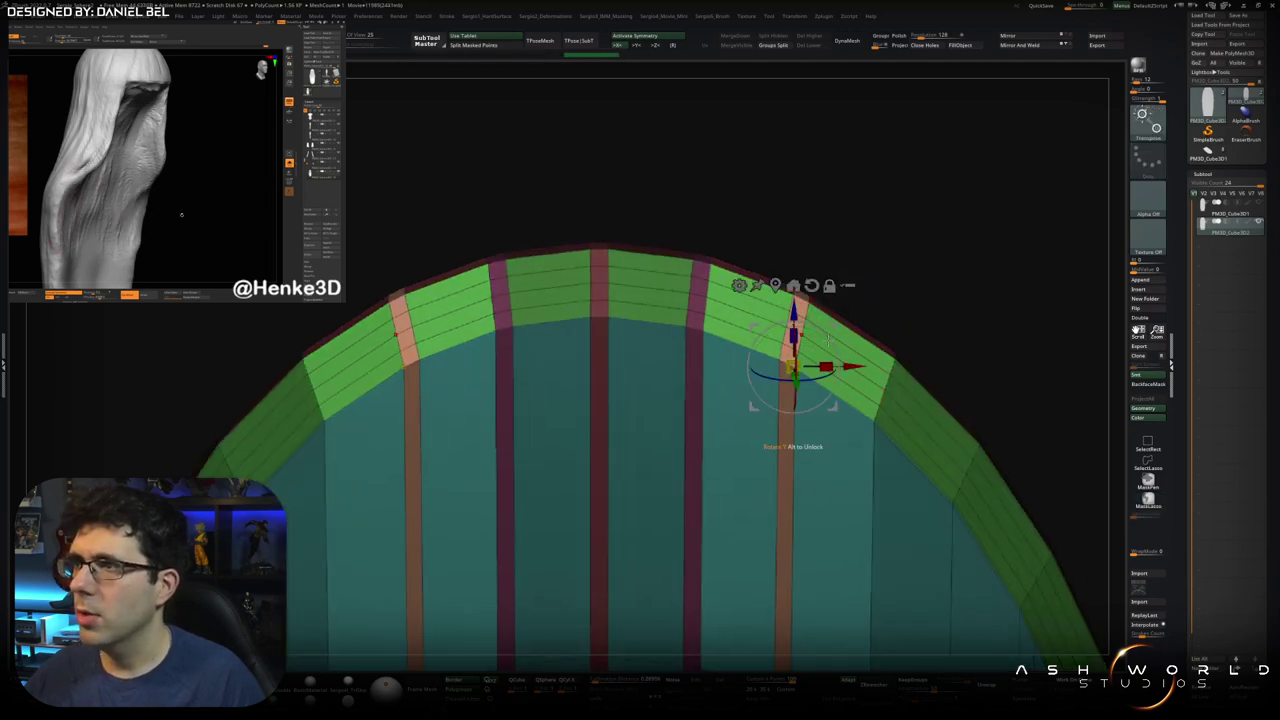
{"action": "left_click_drag", "start_coordinate": [828, 340], "coordinate": [833, 316]}
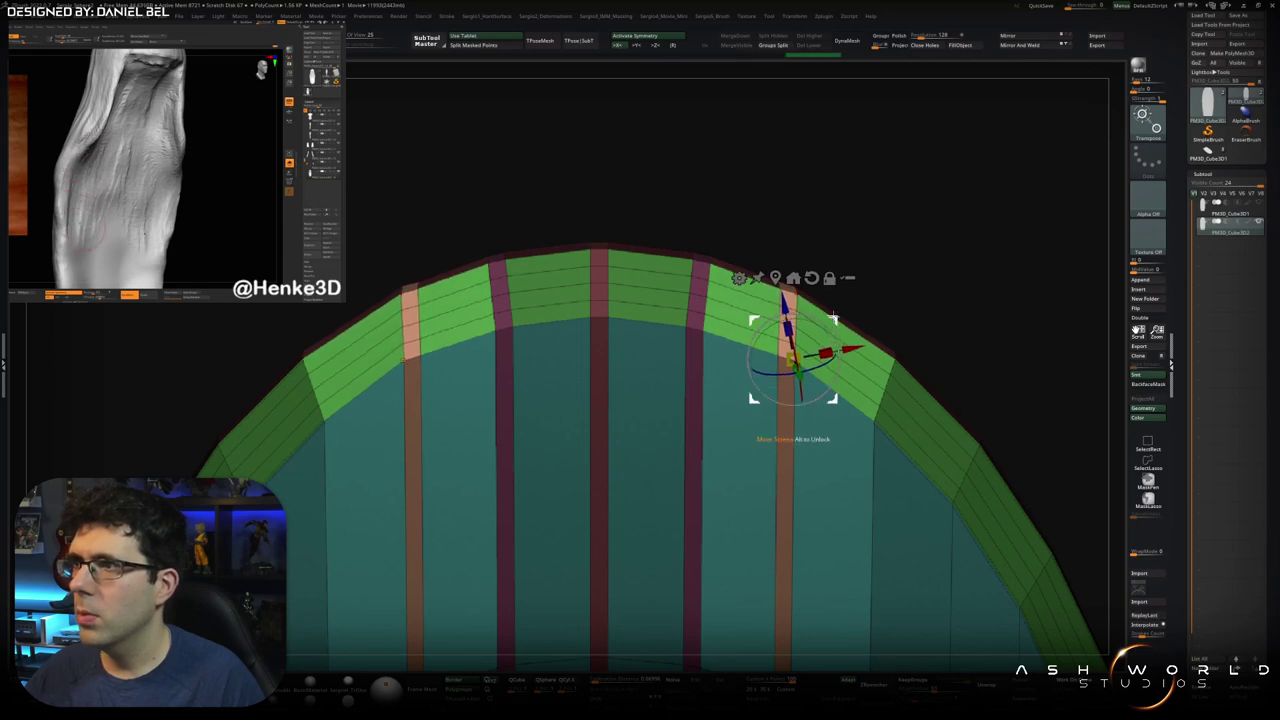
Clear the mask and mask over the strips, ready to move them with the gizmo
{"action": "left_click", "coordinate": [755, 237], "text": "ctrl"}
{"action": "left_click_drag", "start_coordinate": [730, 270], "coordinate": [722, 318], "text": "ctrl"}
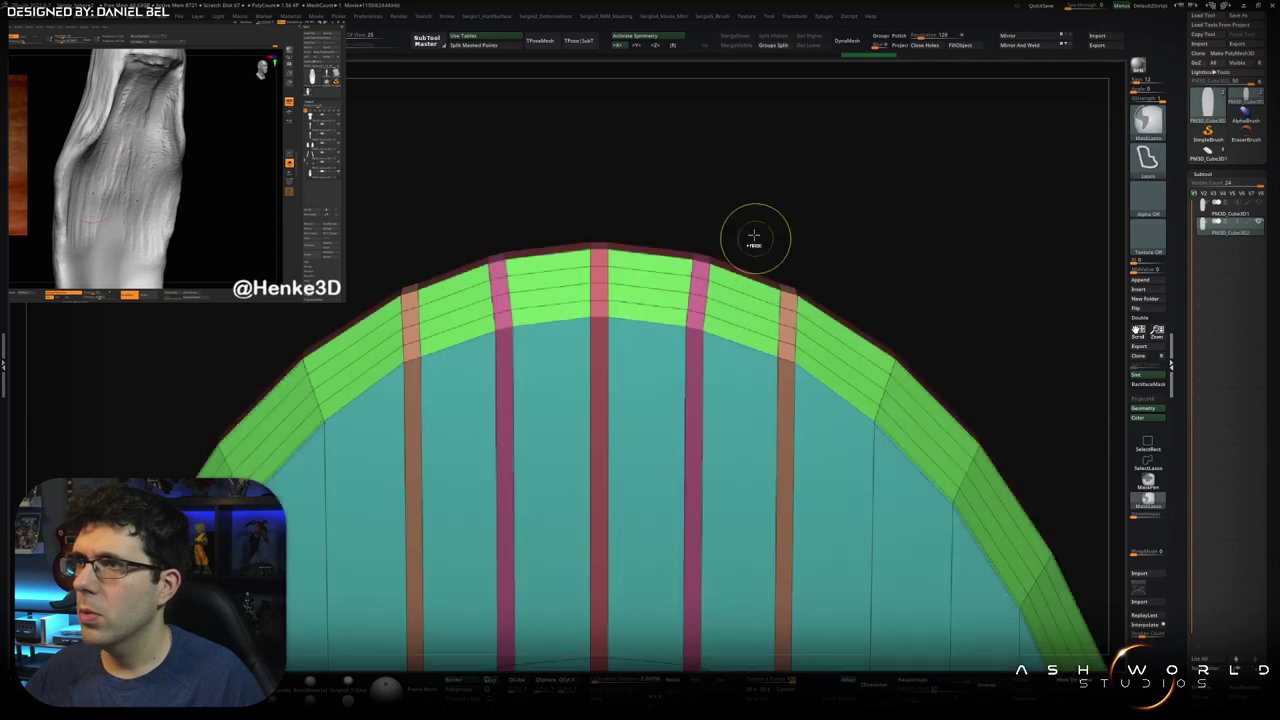
{"action": "key", "text": "w"}
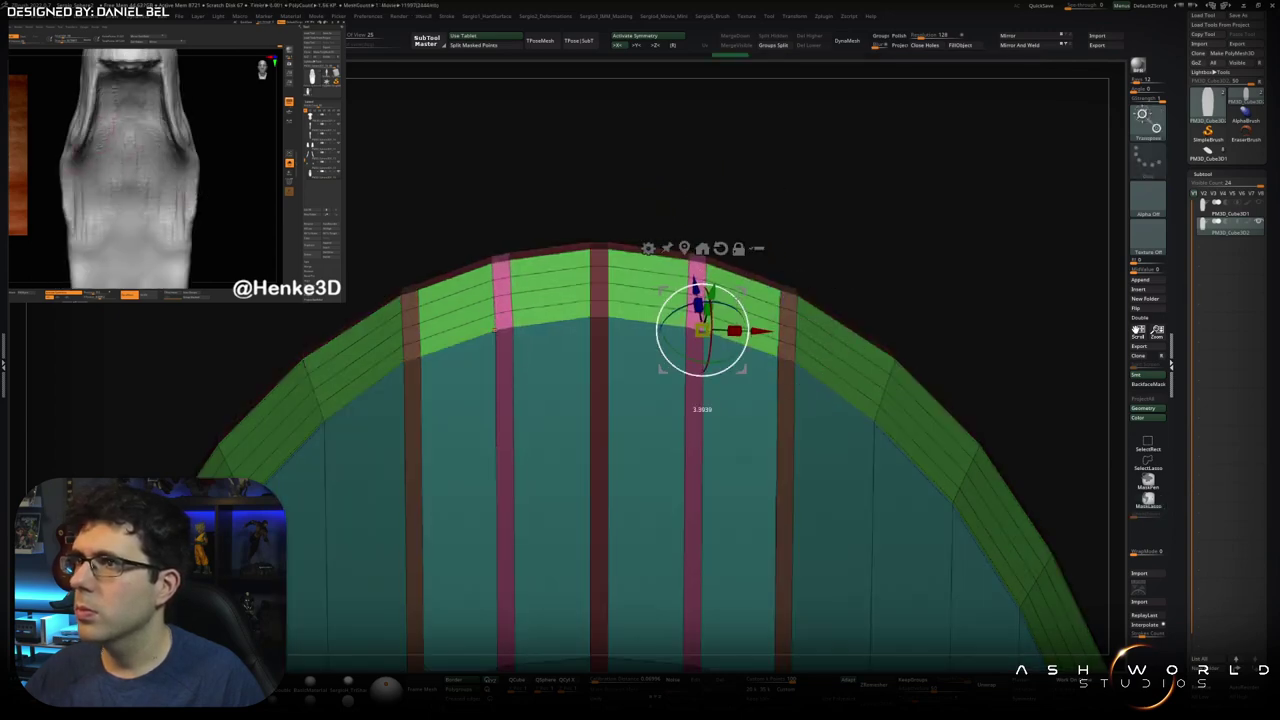
{"action": "mouse_move", "coordinate": [872, 210]}
{"action": "left_mouse_down"}
{"action": "mouse_move", "coordinate": [860, 171]}
{"action": "mouse_move", "coordinate": [843, 211]}
{"action": "mouse_move", "coordinate": [788, 256]}
{"action": "mouse_move", "coordinate": [826, 264]}
{"action": "mouse_move", "coordinate": [740, 206]}
{"action": "left_mouse_up"}
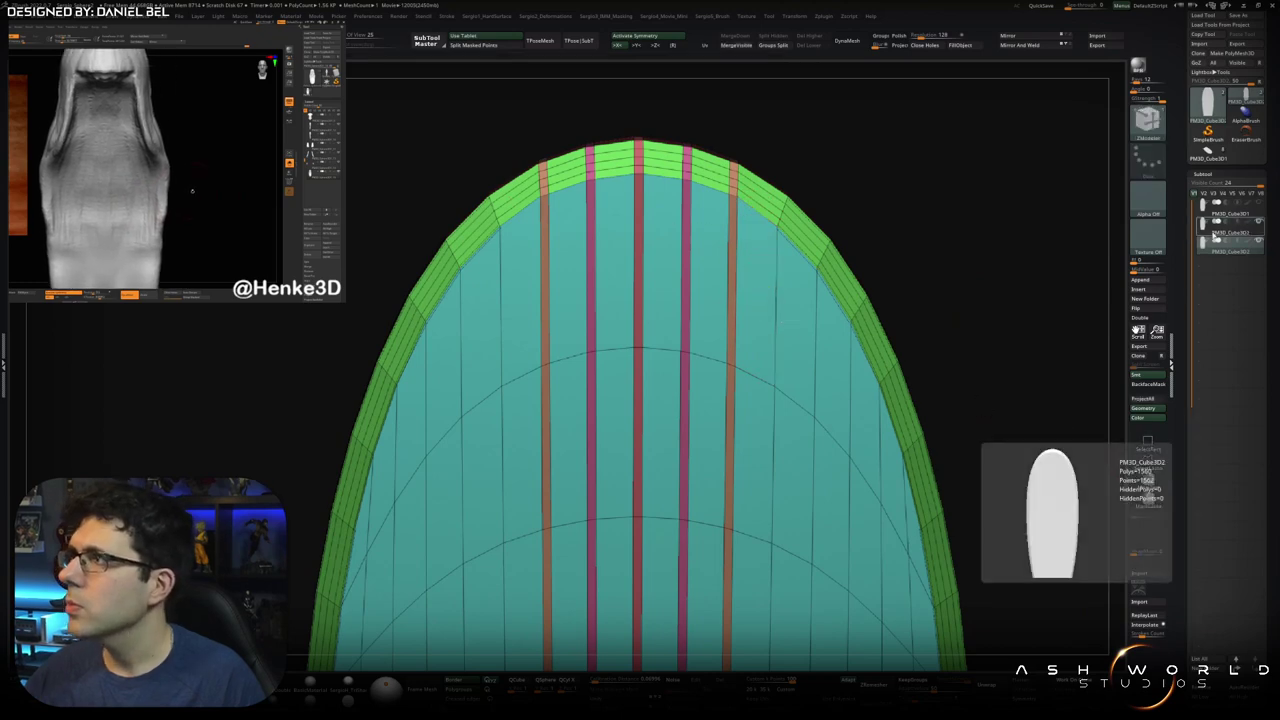
Mask most of the board and toggle subdivision levels to preview its smoothed shape
{"action": "left_click", "coordinate": [946, 251], "text": "ctrl"}
{"action": "key", "text": "shift+d"}
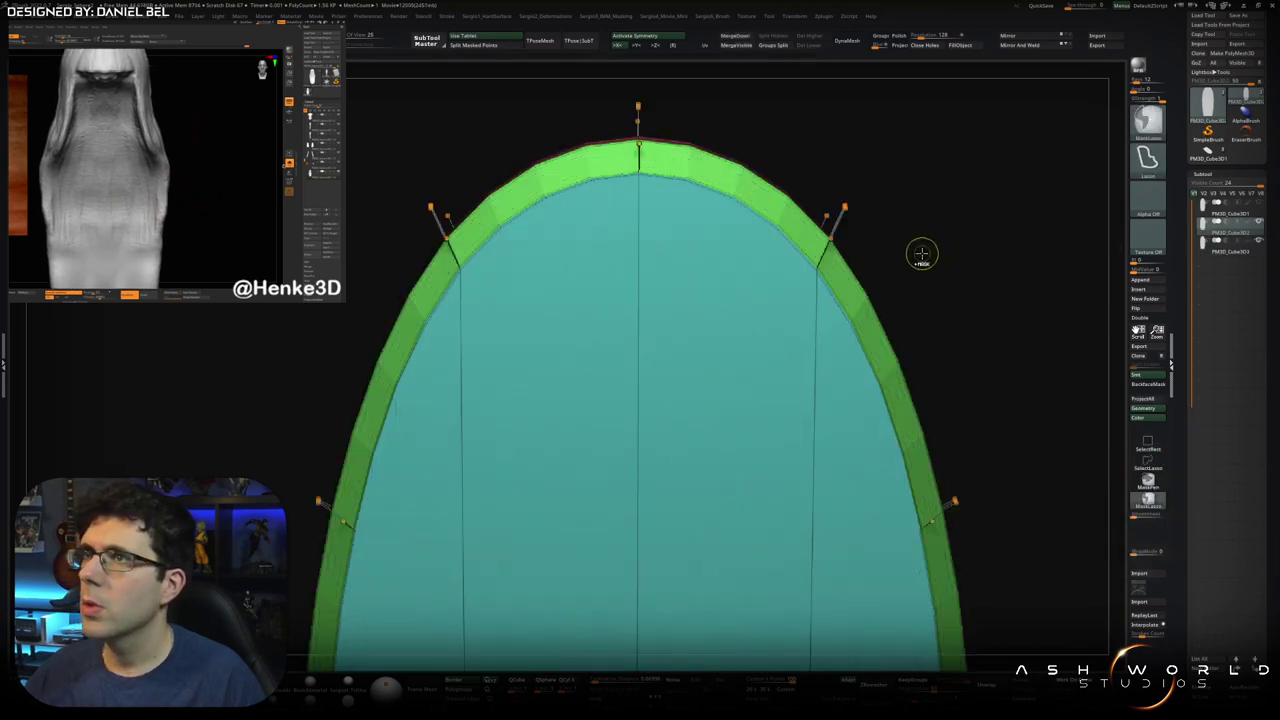
{"action": "key", "text": "shift+d"}
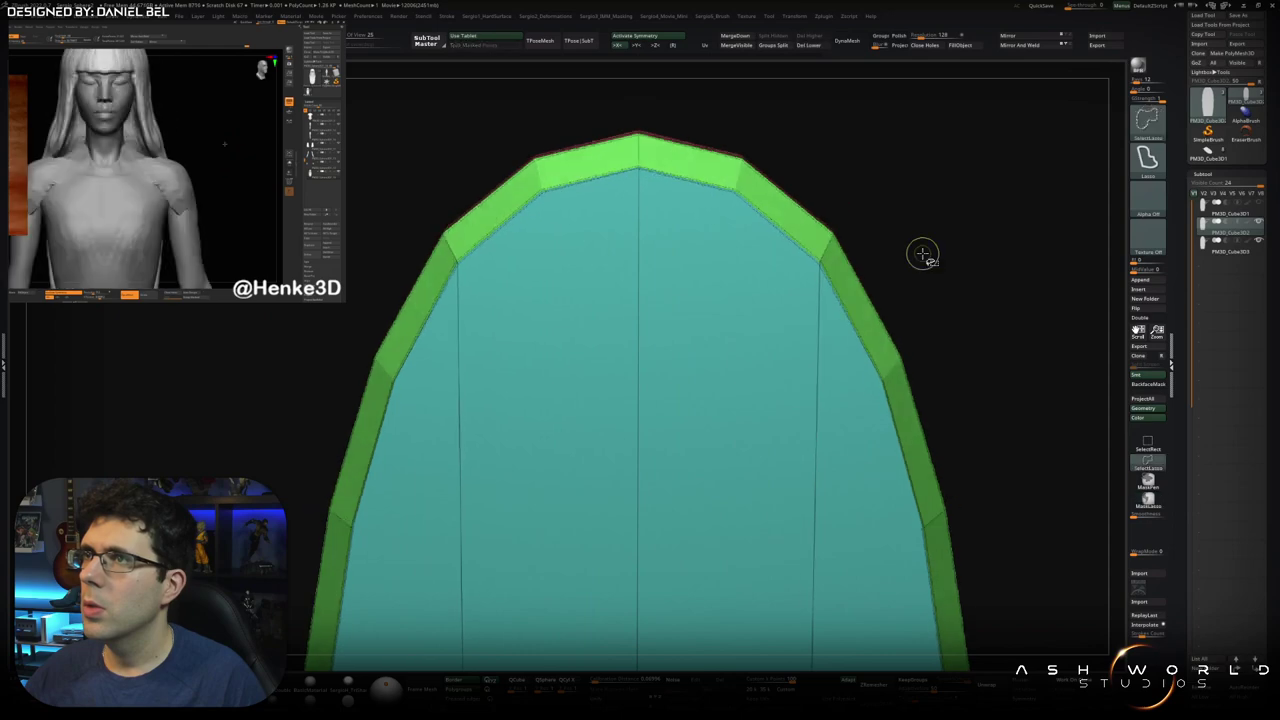
{"action": "key", "text": "d"}
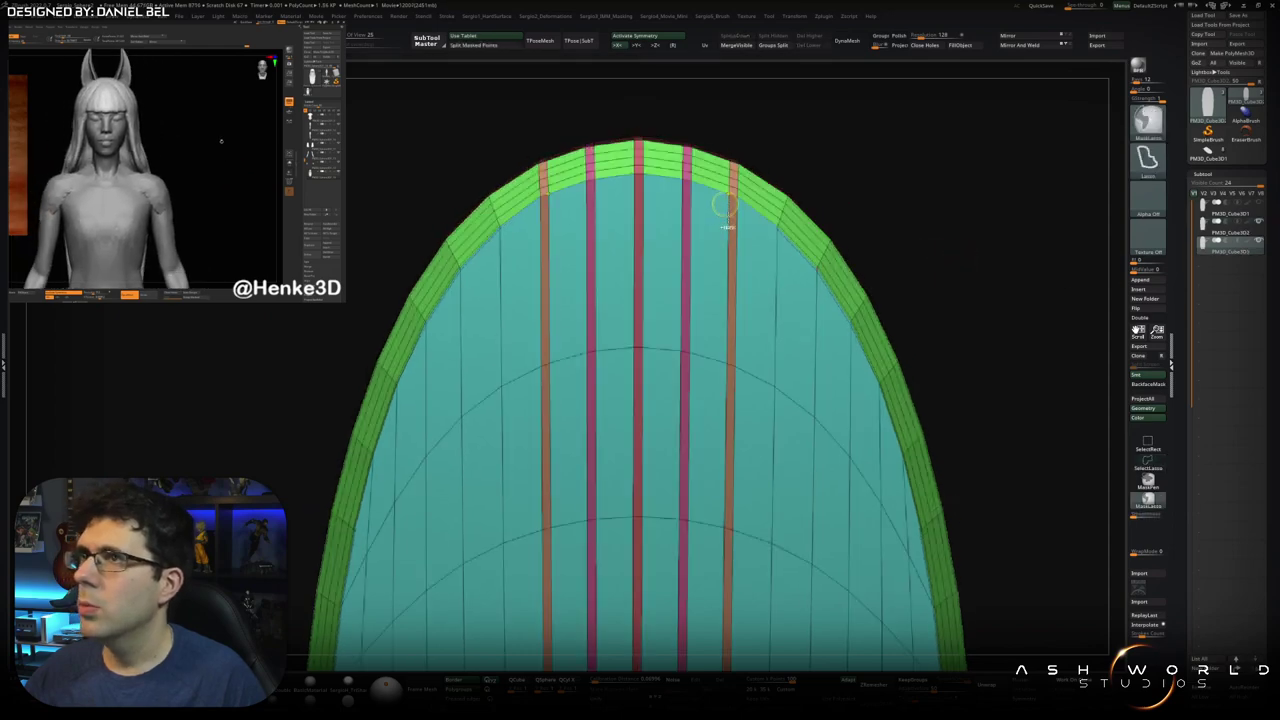
{"action": "scroll", "coordinate": [733, 230], "scroll_direction": "up", "scroll_amount": 3}
Hide the orange, magenta and red strip polygroups, then invert visibility so only the strips show
{"action": "left_click", "coordinate": [737, 198], "text": "ctrl+shift"}
{"action": "left_click", "coordinate": [612, 163], "text": "ctrl+shift"}
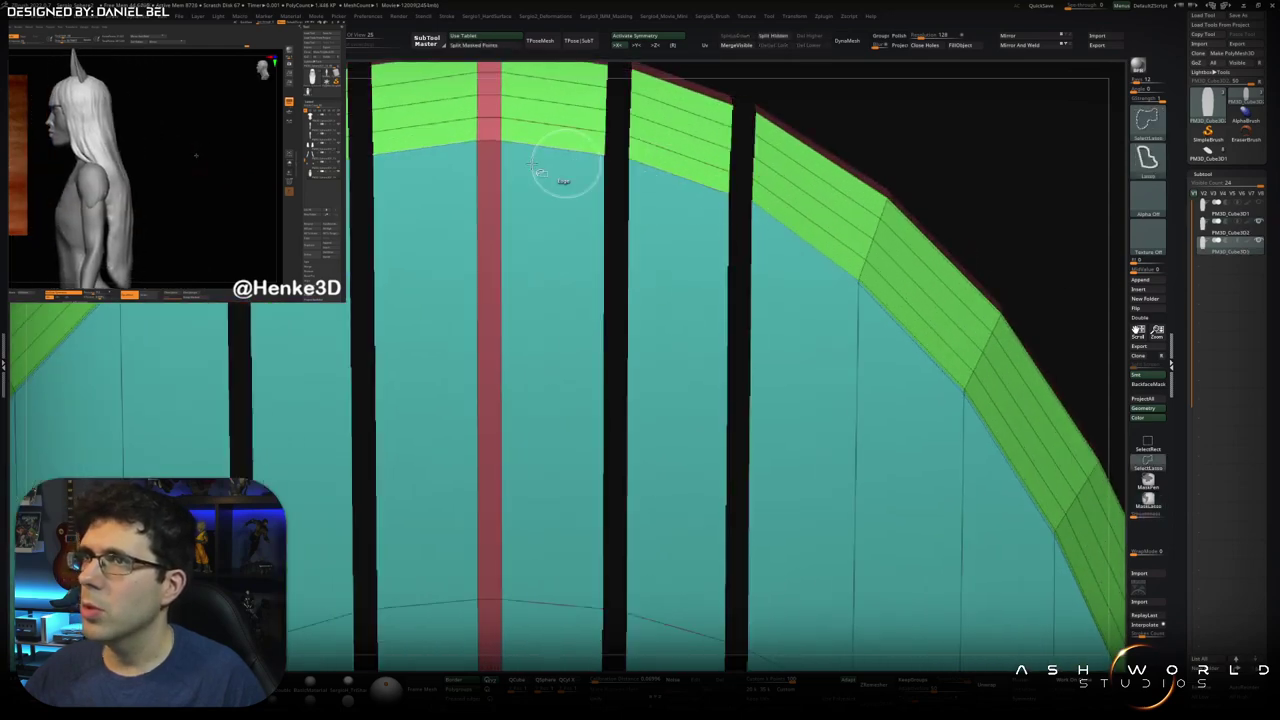
{"action": "left_click", "coordinate": [484, 142], "text": "ctrl+shift"}
{"action": "scroll", "coordinate": [549, 126], "scroll_direction": "down", "scroll_amount": 5}
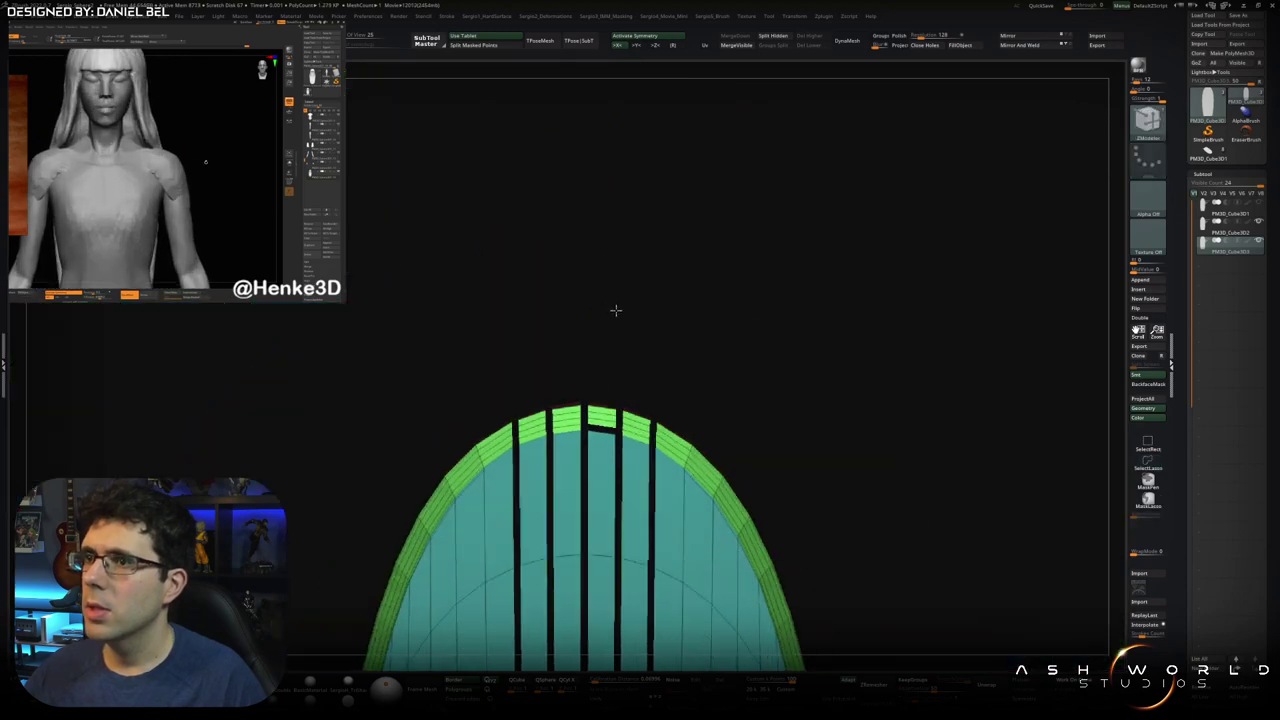
{"action": "scroll", "coordinate": [654, 234], "scroll_direction": "up", "scroll_amount": 5}
{"action": "key", "text": "ctrl+z"}
{"action": "scroll", "coordinate": [505, 180], "scroll_direction": "down", "scroll_amount": 5}
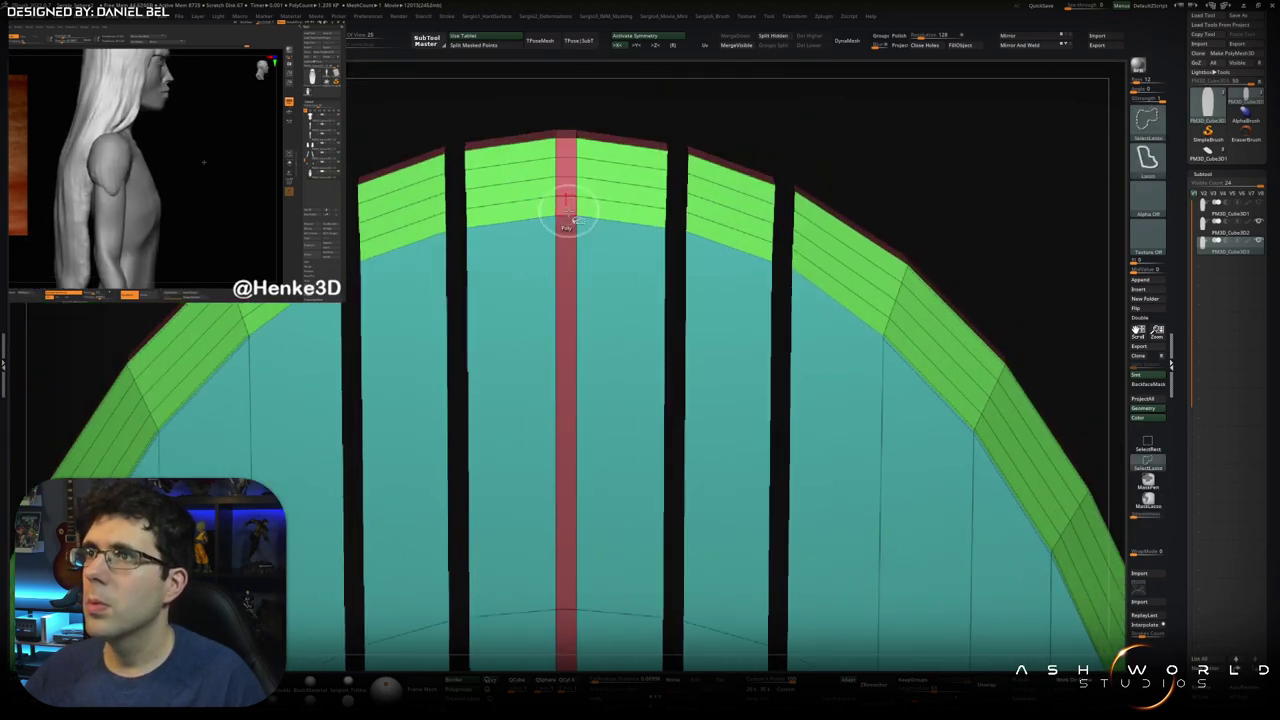
{"action": "left_click", "coordinate": [563, 203], "text": "ctrl+shift"}
{"action": "scroll", "coordinate": [552, 97], "scroll_direction": "down", "scroll_amount": 3}
{"action": "left_click", "coordinate": [770, 292], "text": "ctrl+shift"}
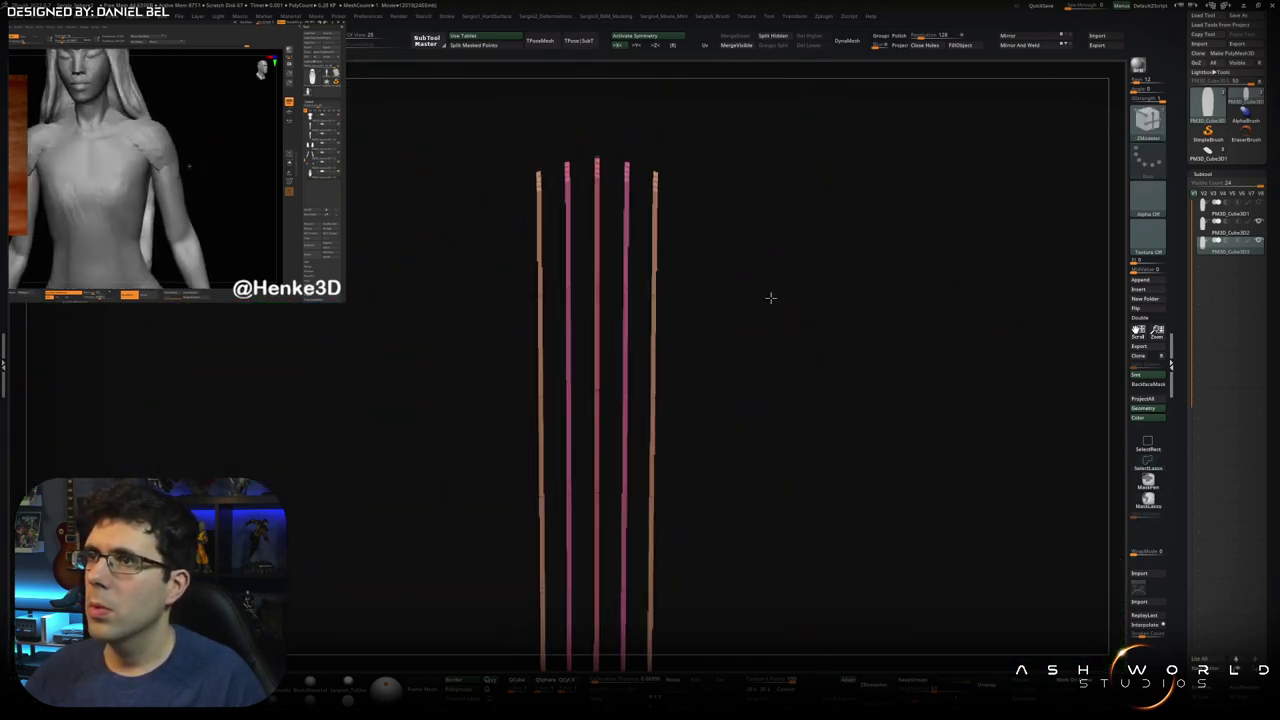
{"action": "scroll", "coordinate": [654, 234], "scroll_direction": "up", "scroll_amount": 5}
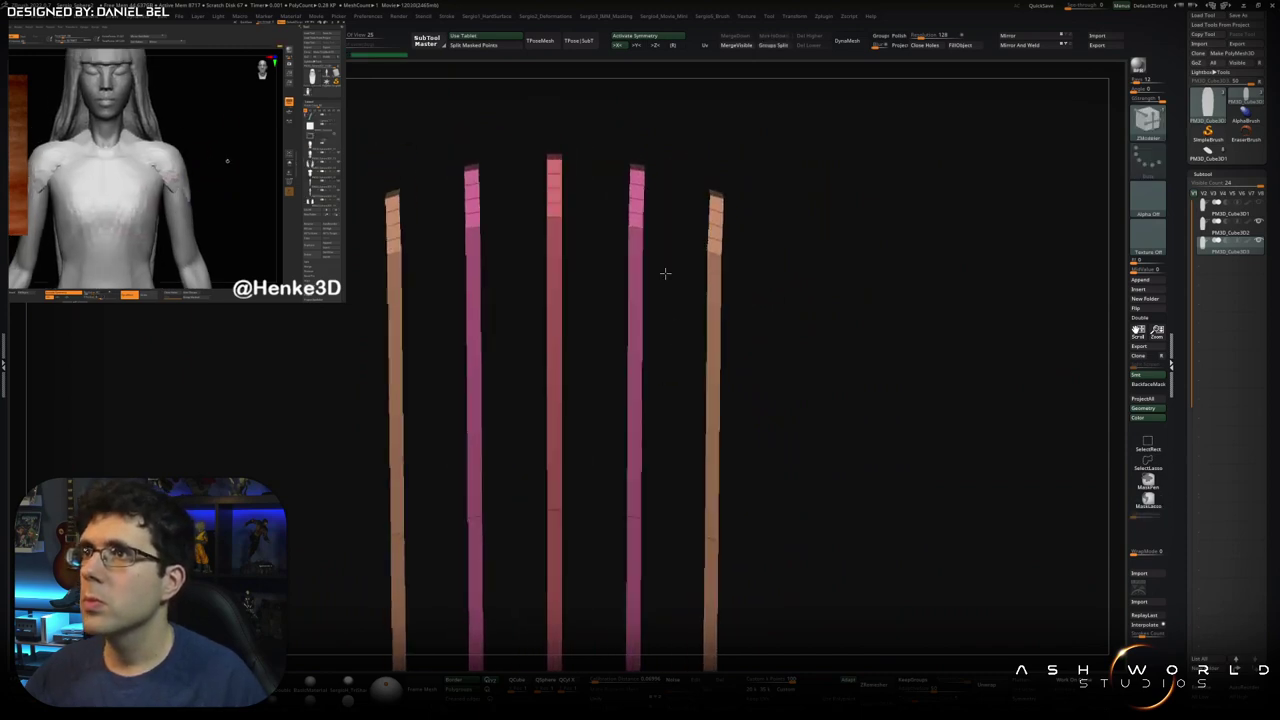
{"action": "scroll", "coordinate": [760, 346], "scroll_direction": "up", "scroll_amount": 5}
{"action": "key", "text": "space"}
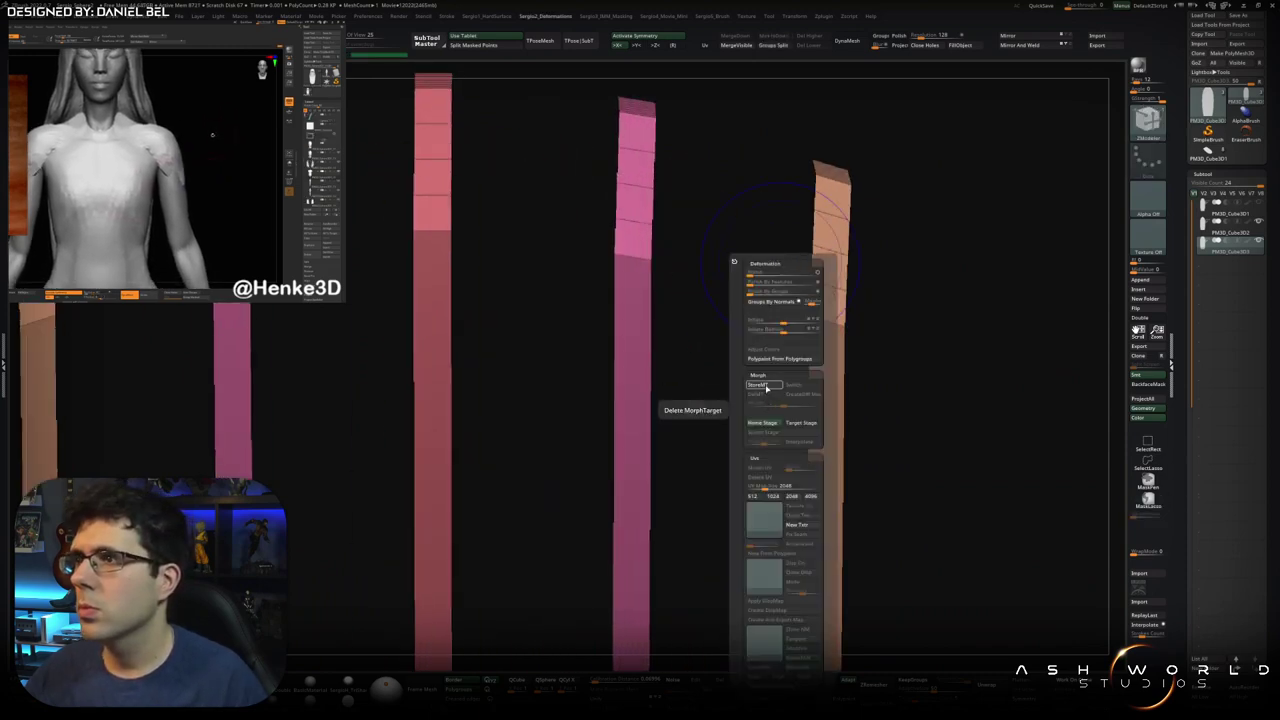
Apply Panel Loops with thickness to turn the five groove strips into bevelled, polygrouped bands
{"action": "key", "text": "space"}
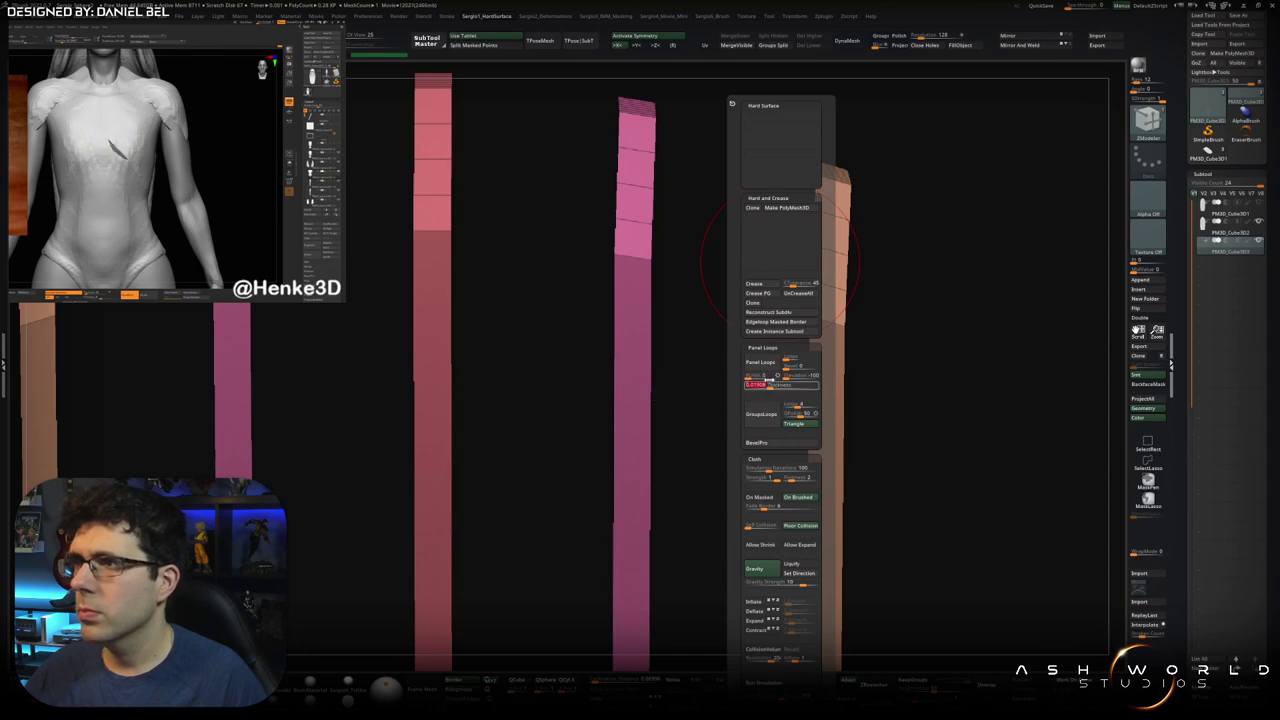
{"action": "left_click", "coordinate": [767, 368]}
{"action": "left_click_drag", "start_coordinate": [760, 365], "coordinate": [699, 344]}
{"action": "key", "text": "space"}
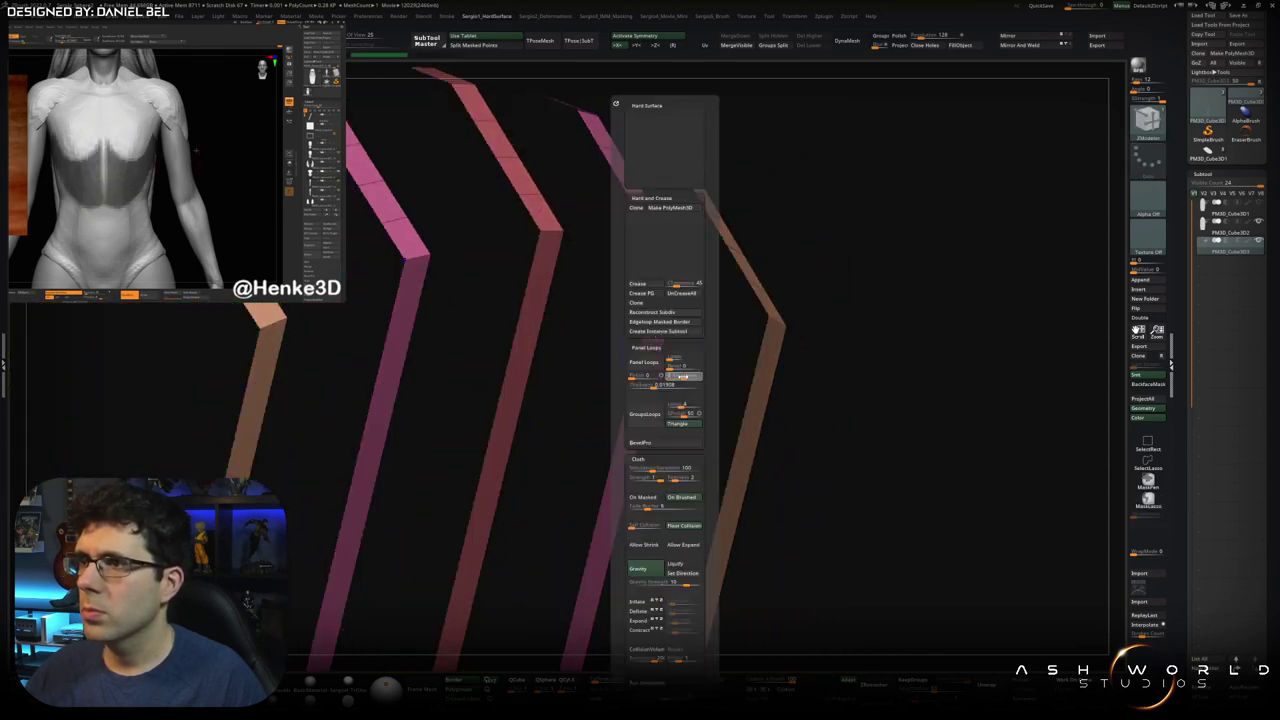
{"action": "left_click", "coordinate": [681, 376]}
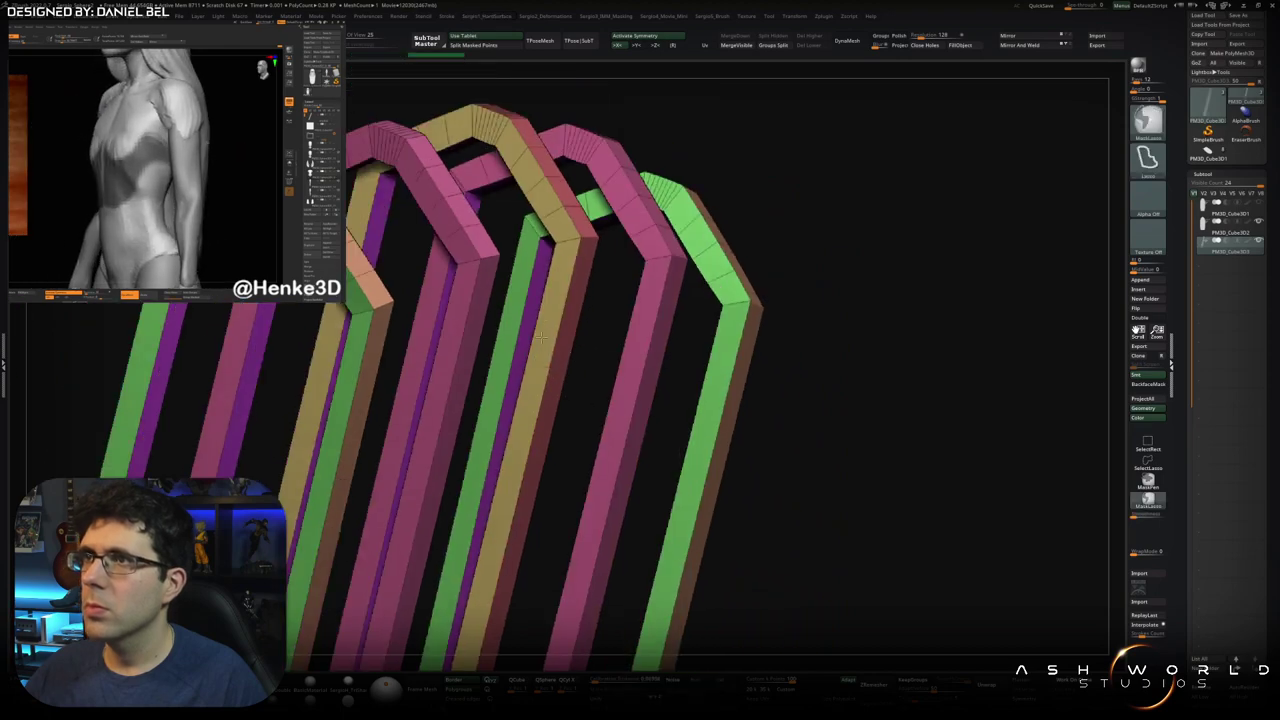
{"action": "left_click_drag", "start_coordinate": [541, 338], "coordinate": [651, 362]}
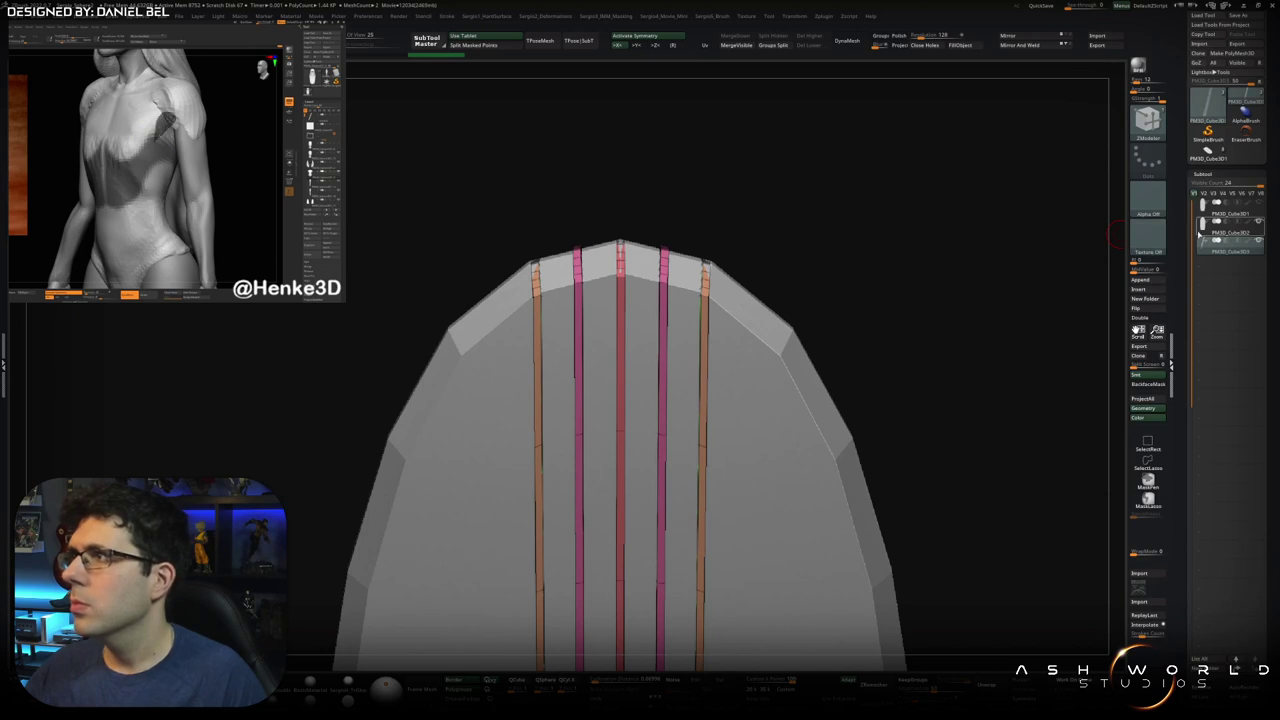
Compare against the board, then view the strips in plain grey from the side and mask the board
{"action": "left_click", "coordinate": [1228, 231]}
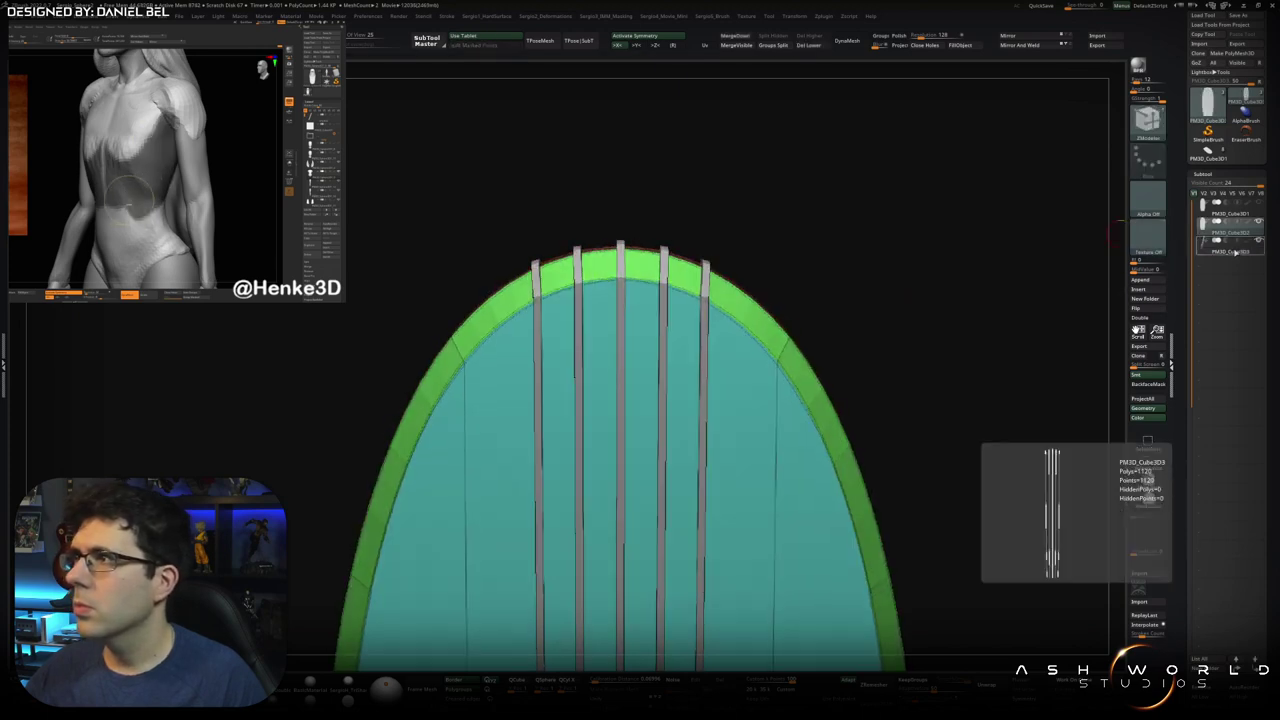
{"action": "left_click", "coordinate": [1236, 251]}
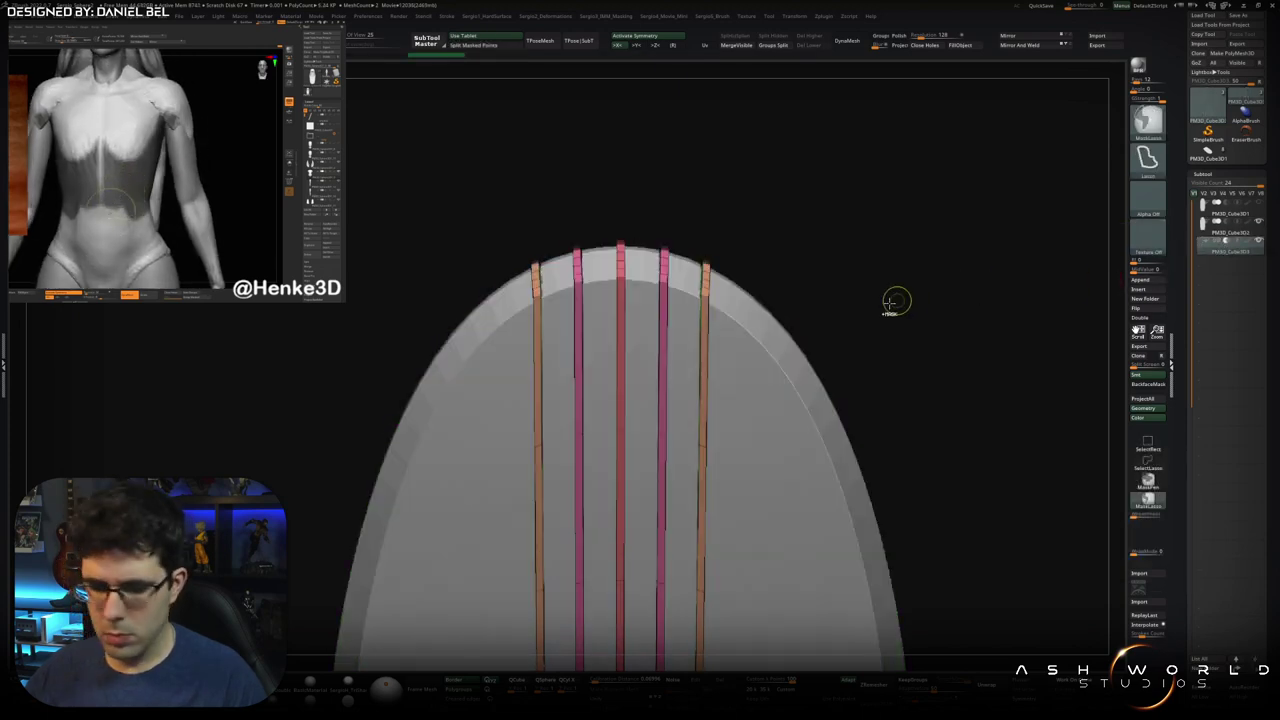
{"action": "key", "text": "shift+f"}
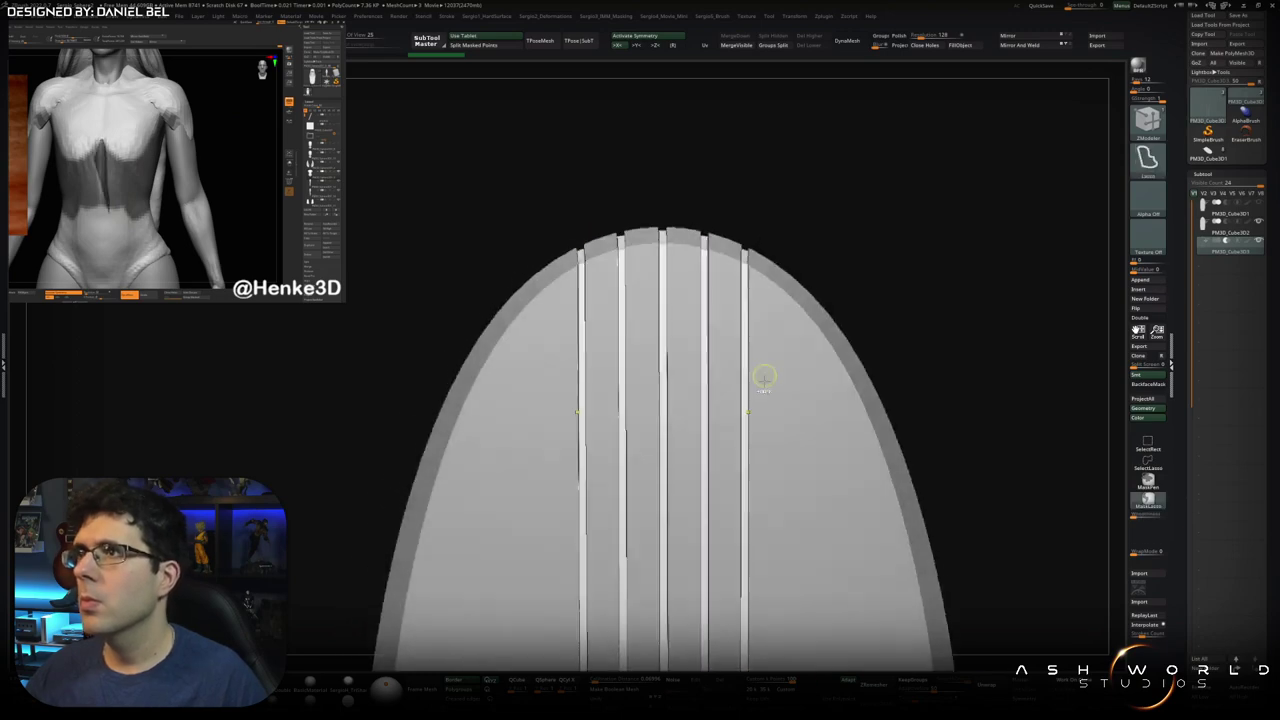
{"action": "mouse_move", "coordinate": [766, 363]}
{"action": "right_mouse_down"}
{"action": "mouse_move", "coordinate": [740, 395]}
{"action": "mouse_move", "coordinate": [796, 357]}
{"action": "mouse_move", "coordinate": [748, 352]}
{"action": "mouse_move", "coordinate": [754, 383]}
{"action": "right_mouse_up"}
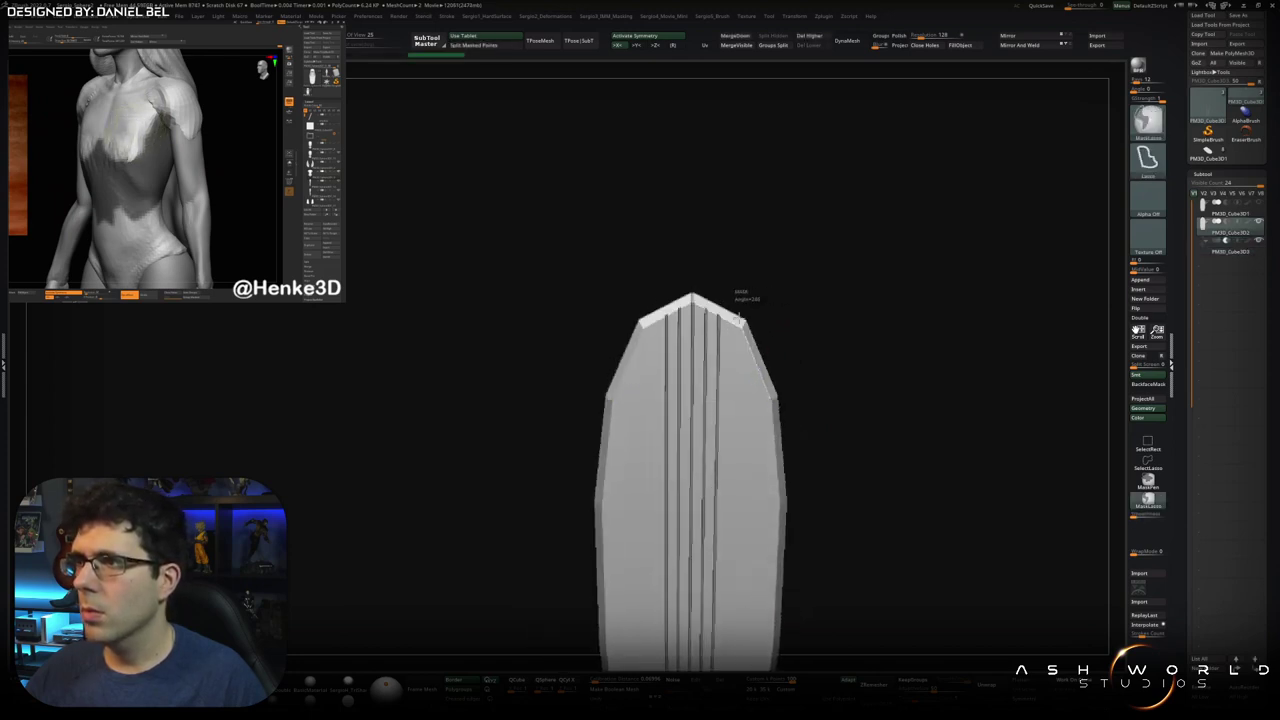
{"action": "left_click", "coordinate": [791, 335], "text": "ctrl"}
{"action": "key", "text": "w"}
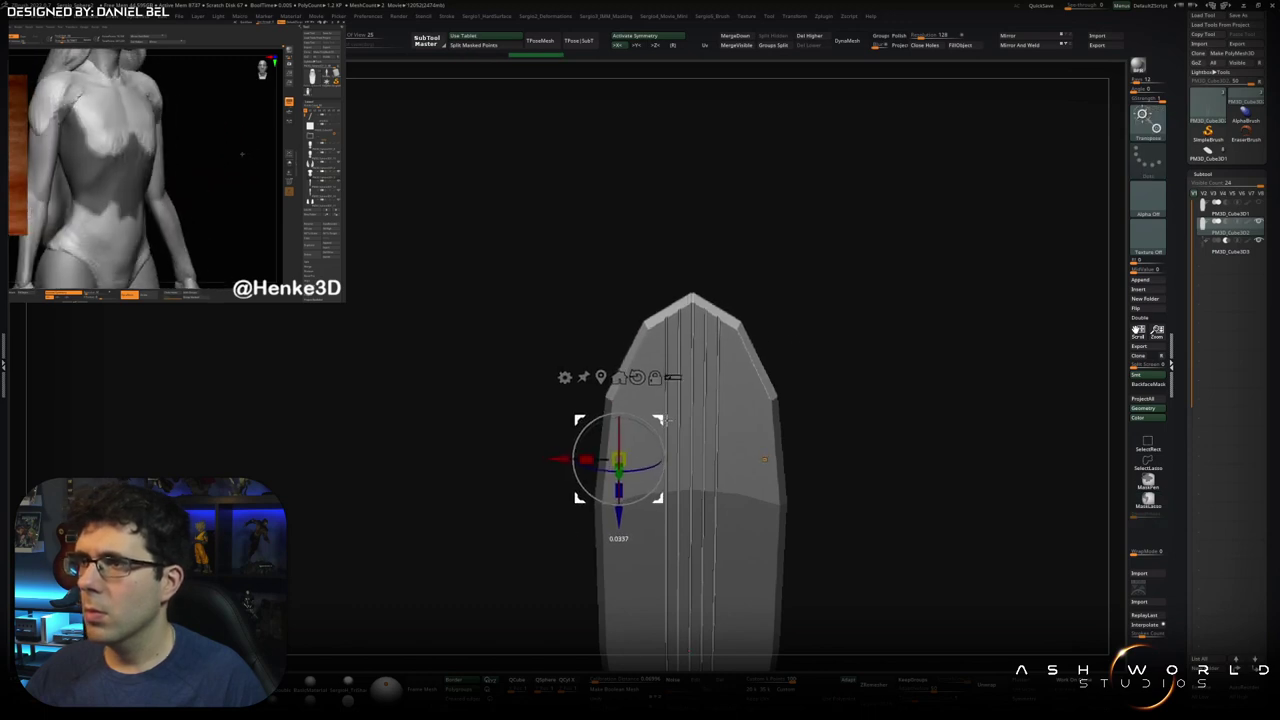
Drag the Transpose gizmo to round off the board's pointed tip
{"action": "left_click_drag", "start_coordinate": [614, 460], "coordinate": [611, 460]}
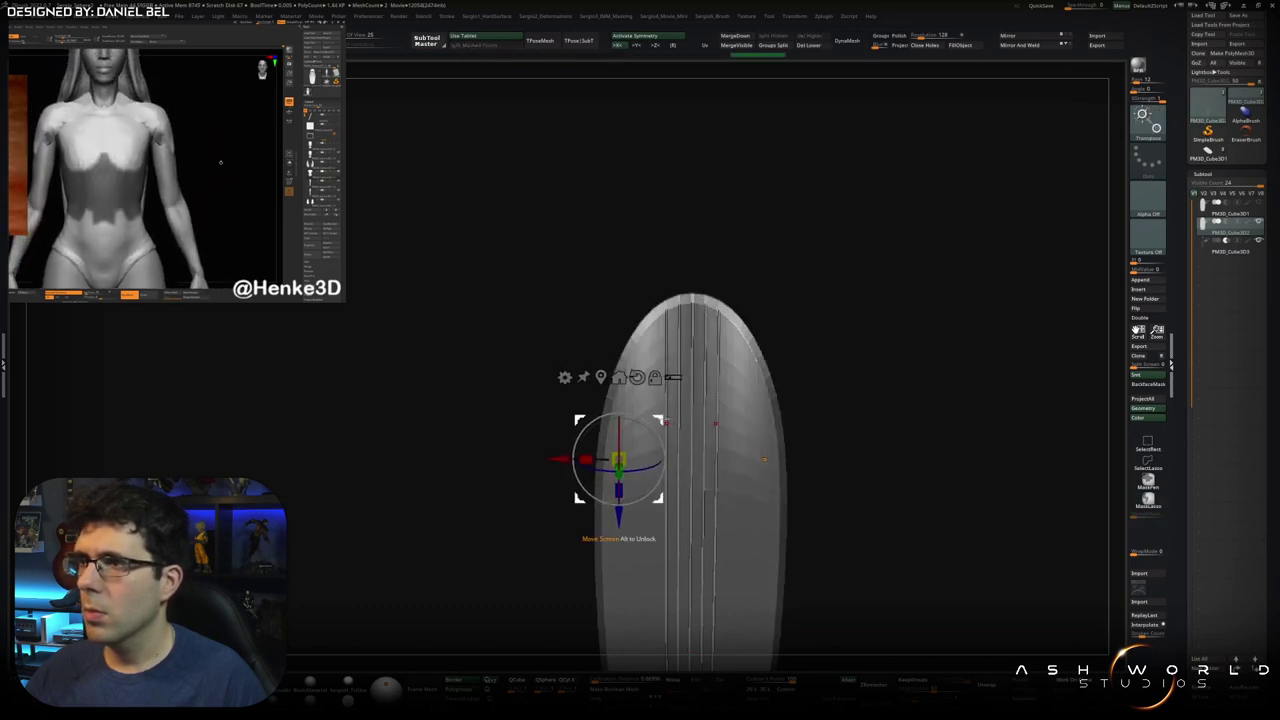
{"action": "left_click_drag", "start_coordinate": [611, 460], "coordinate": [618, 463]}
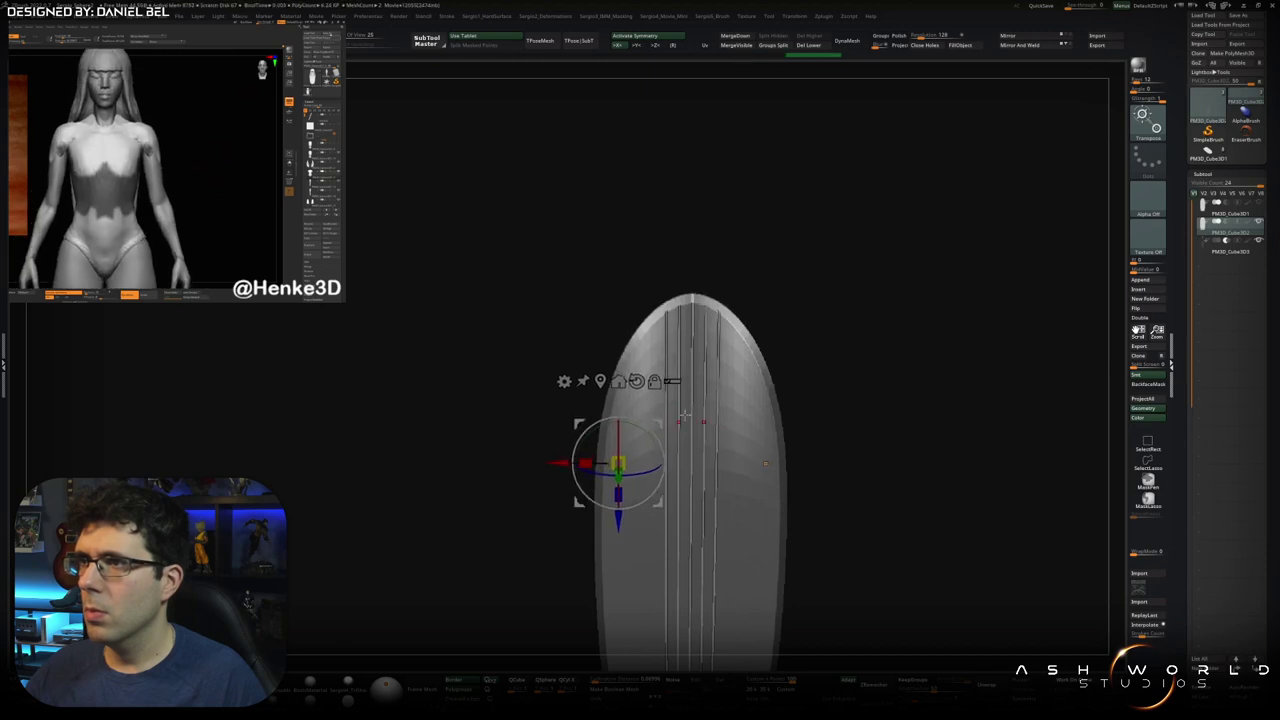
{"action": "mouse_move", "coordinate": [713, 348]}
{"action": "right_mouse_down"}
{"action": "mouse_move", "coordinate": [725, 412]}
{"action": "mouse_move", "coordinate": [829, 323]}
{"action": "mouse_move", "coordinate": [858, 279]}
{"action": "mouse_move", "coordinate": [785, 272]}
{"action": "right_mouse_up"}
Show the strips' polyframe and switch to the Move brush
{"action": "key", "text": "shift+f"}
{"action": "key", "text": "b"}
{"action": "key", "text": "m"}
{"action": "key", "text": "v"}
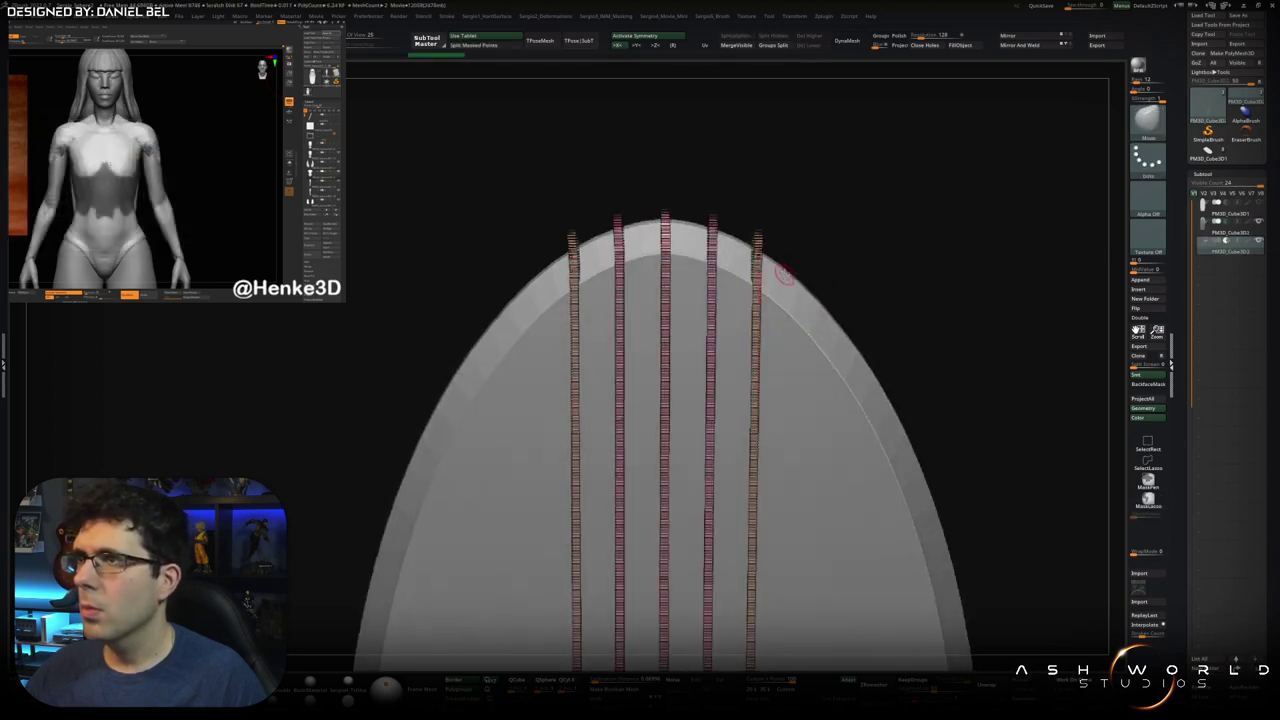
Hide the polyframe, pull the strip ends up to the board's rim, and check from the side
{"action": "key", "text": "shift+f"}
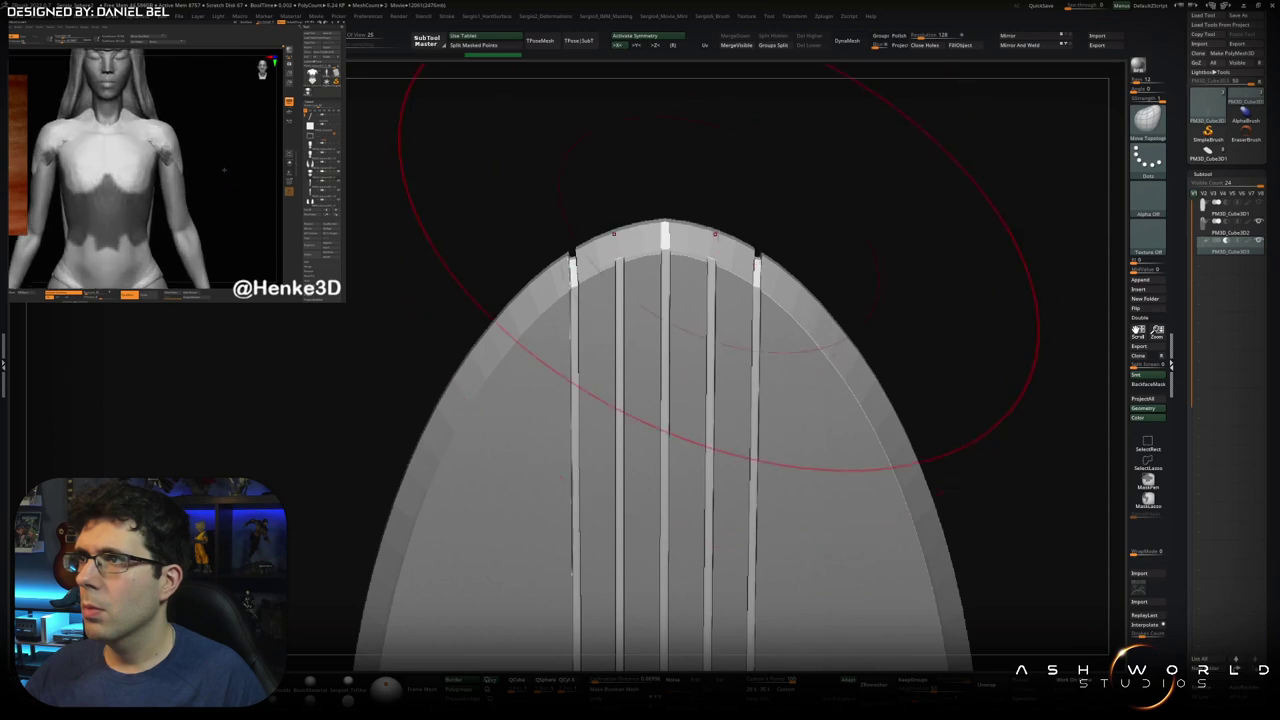
{"action": "left_click_drag", "start_coordinate": [715, 236], "coordinate": [713, 228]}
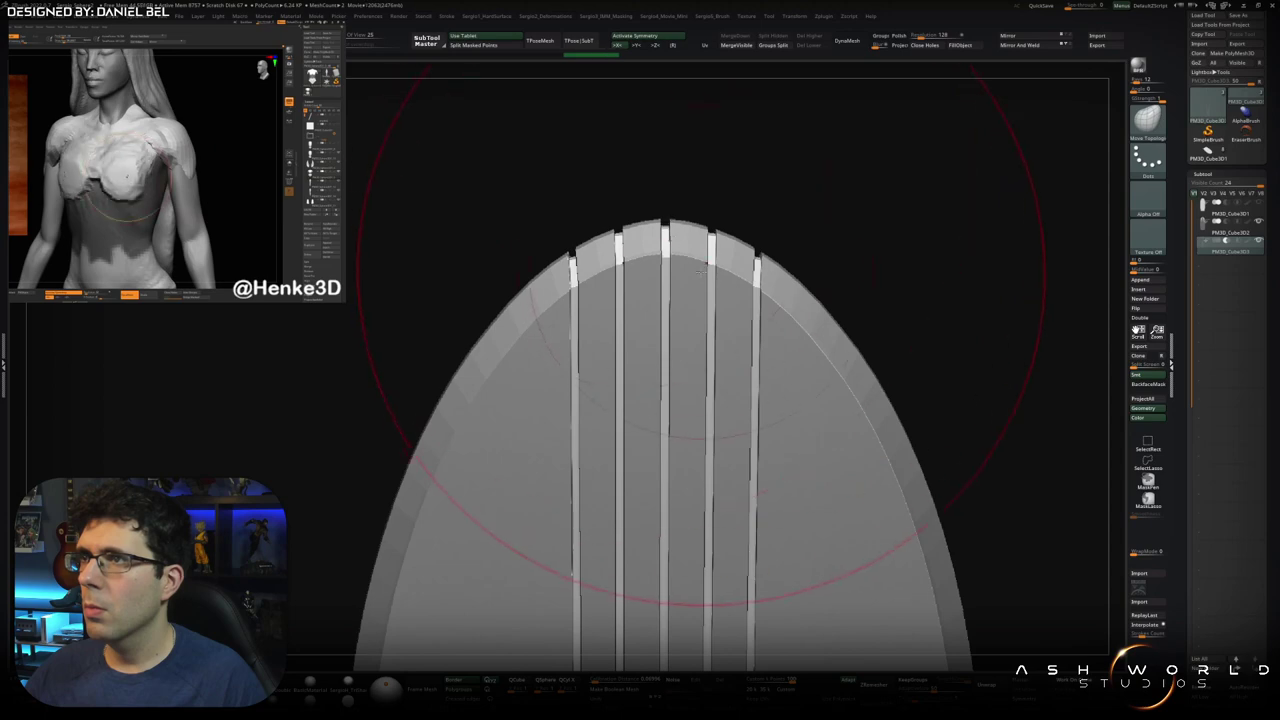
{"action": "mouse_move", "coordinate": [700, 338]}
{"action": "right_mouse_down"}
{"action": "mouse_move", "coordinate": [767, 350]}
{"action": "mouse_move", "coordinate": [755, 366]}
{"action": "right_mouse_up"}
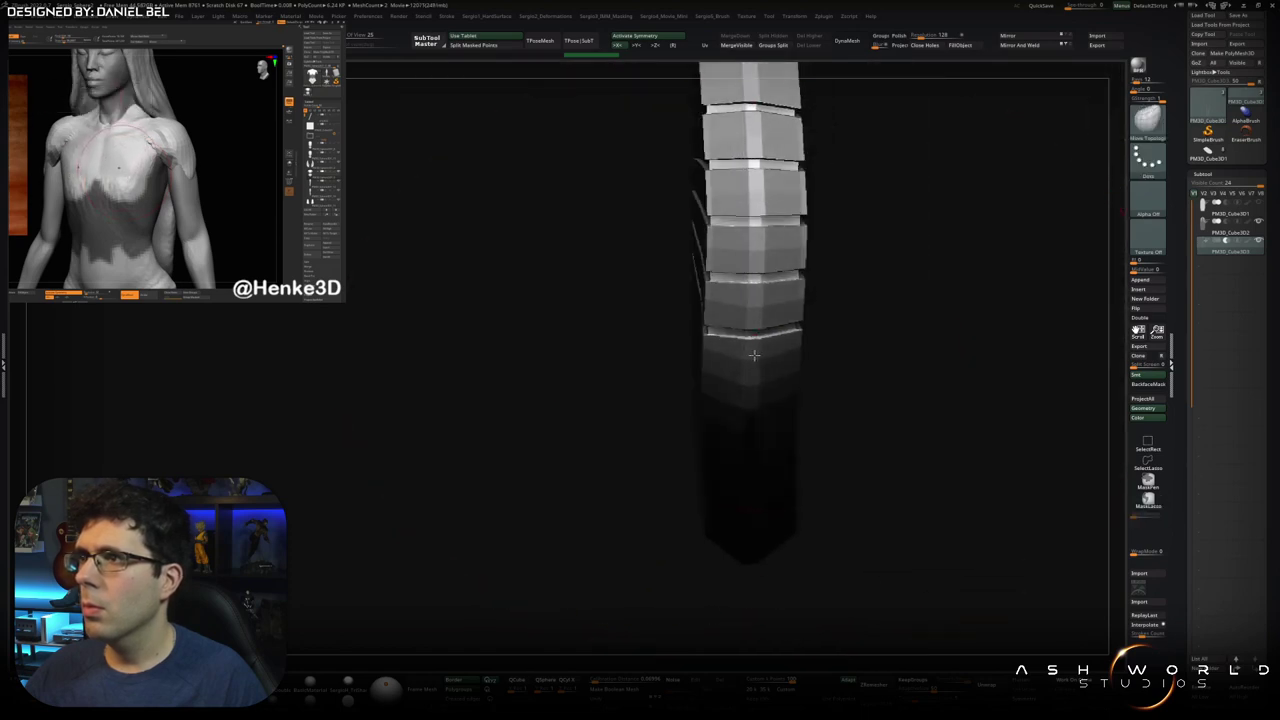
Frame the board and nudge the groove strips slightly down with the move gizmo
{"action": "mouse_move", "coordinate": [754, 257]}
{"action": "right_mouse_down"}
{"action": "mouse_move", "coordinate": [802, 437]}
{"action": "mouse_move", "coordinate": [800, 410]}
{"action": "right_mouse_up"}
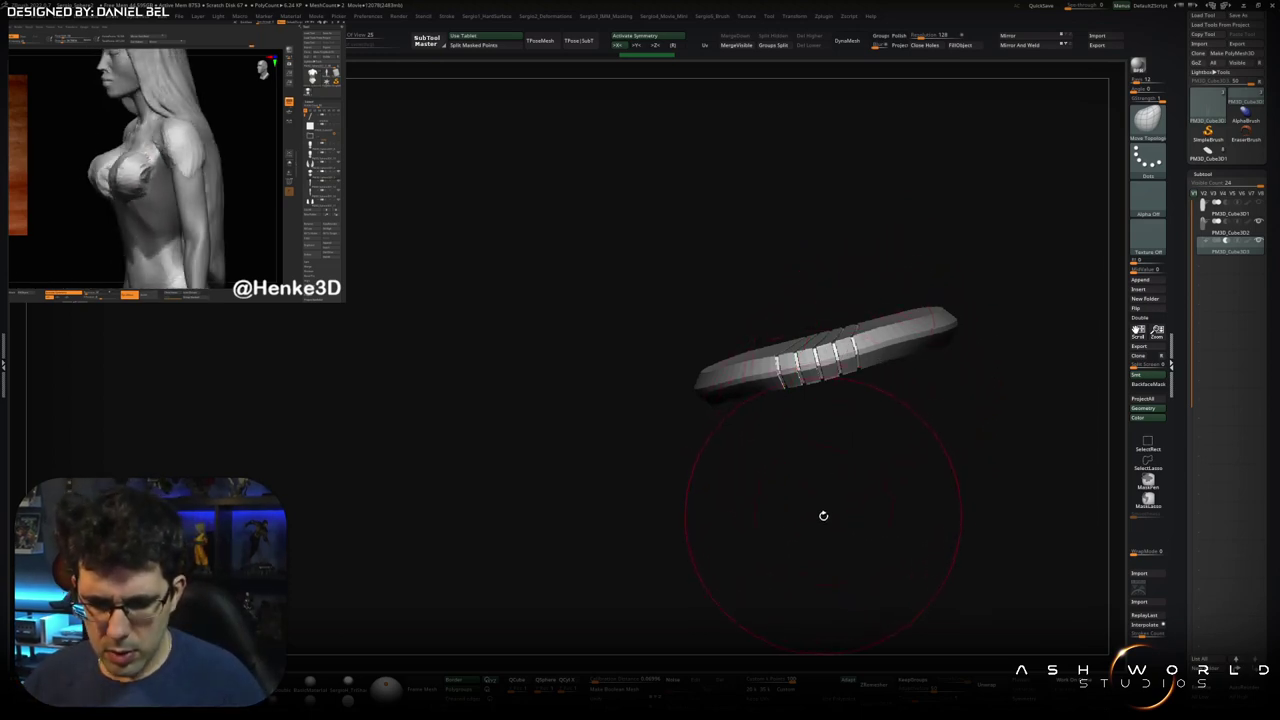
{"action": "key", "text": "f"}
{"action": "mouse_move", "coordinate": [817, 526]}
{"action": "left_mouse_down", "text": "shift"}
{"action": "mouse_move", "coordinate": [822, 390]}
{"action": "mouse_move", "coordinate": [955, 300]}
{"action": "left_mouse_up", "text": "shift"}
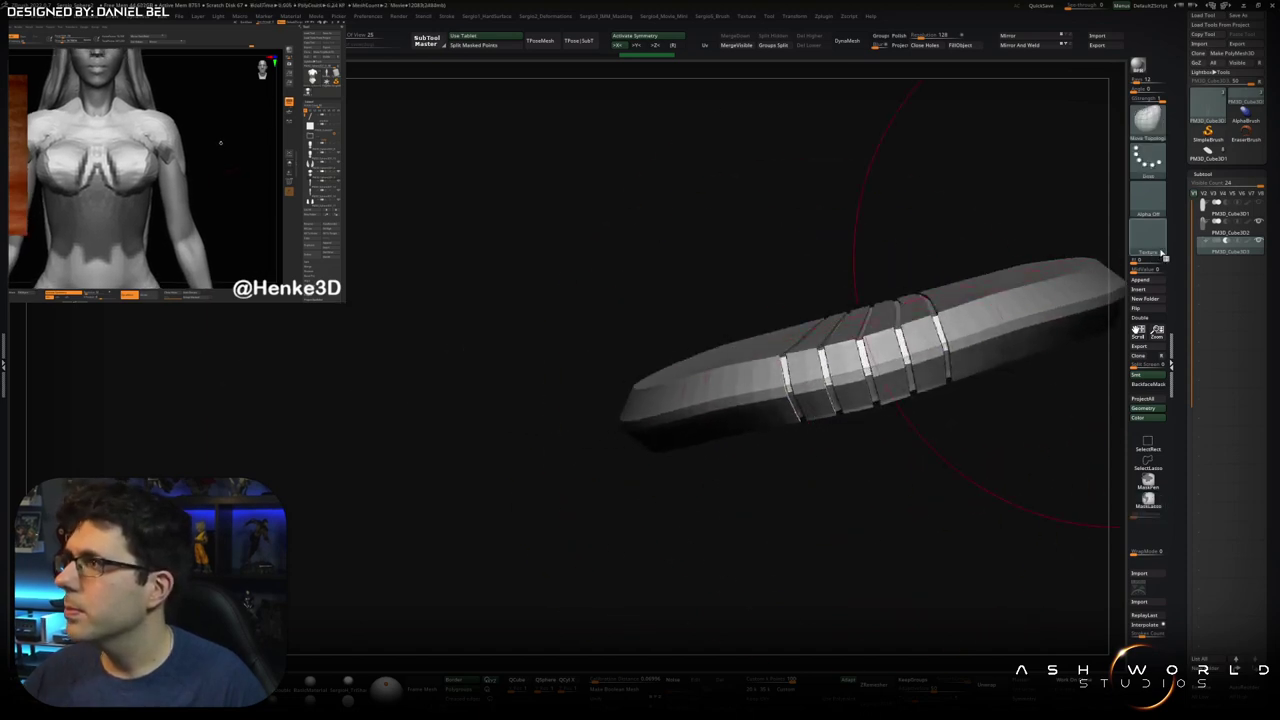
{"action": "left_click_drag", "start_coordinate": [1050, 290], "coordinate": [860, 365]}
{"action": "key", "text": "w"}
{"action": "mouse_move", "coordinate": [629, 285]}
{"action": "left_mouse_down"}
{"action": "mouse_move", "coordinate": [497, 331]}
{"action": "mouse_move", "coordinate": [613, 331]}
{"action": "left_mouse_up"}
{"action": "left_click_drag", "start_coordinate": [910, 190], "coordinate": [906, 221]}
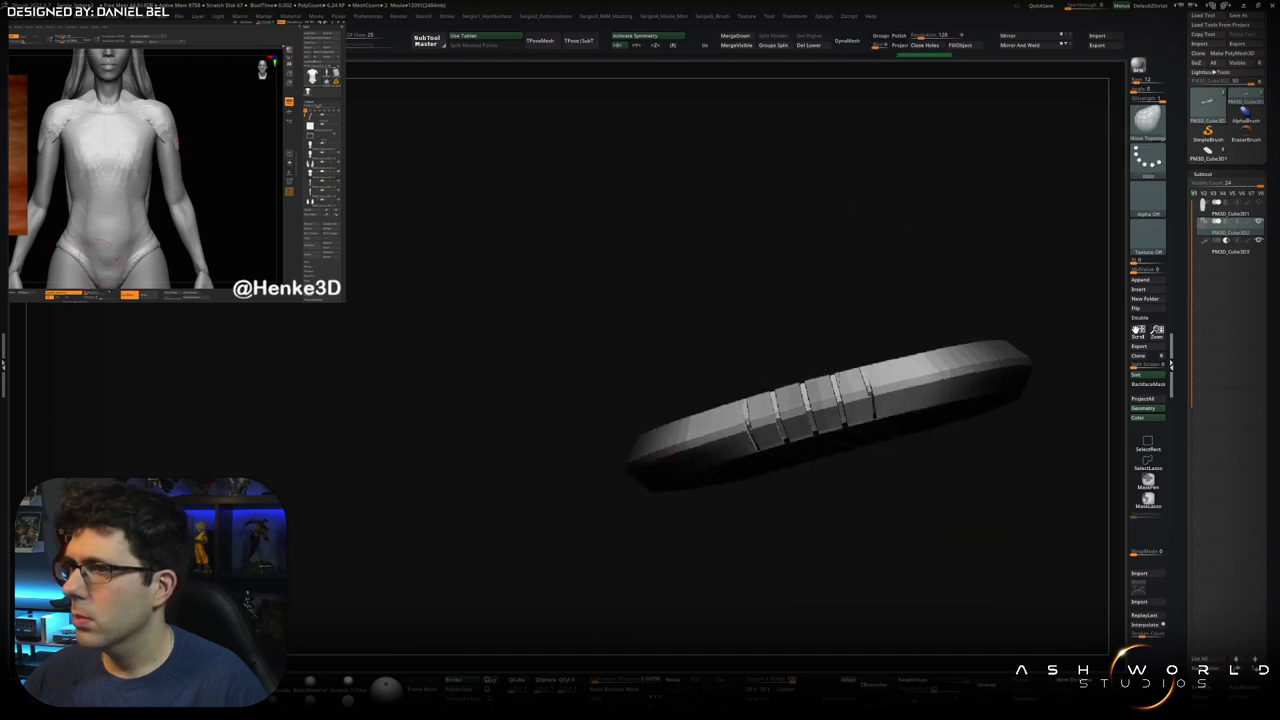
Shrink the brush and inspect the strip ends where they meet the rounded rim
{"action": "mouse_move", "coordinate": [891, 420]}
{"action": "left_mouse_down"}
{"action": "mouse_move", "coordinate": [897, 398]}
{"action": "mouse_move", "coordinate": [853, 466]}
{"action": "left_mouse_up"}
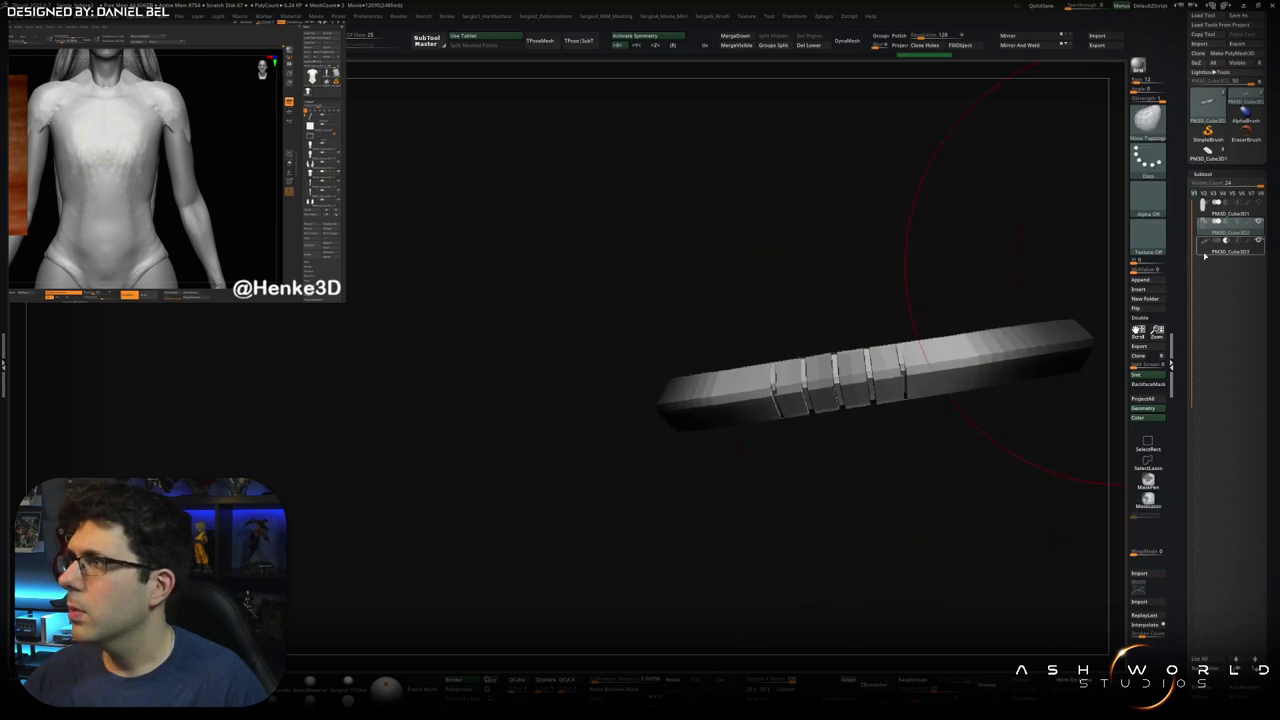
{"action": "left_click_drag", "start_coordinate": [814, 371], "coordinate": [758, 418], "text": "alt"}
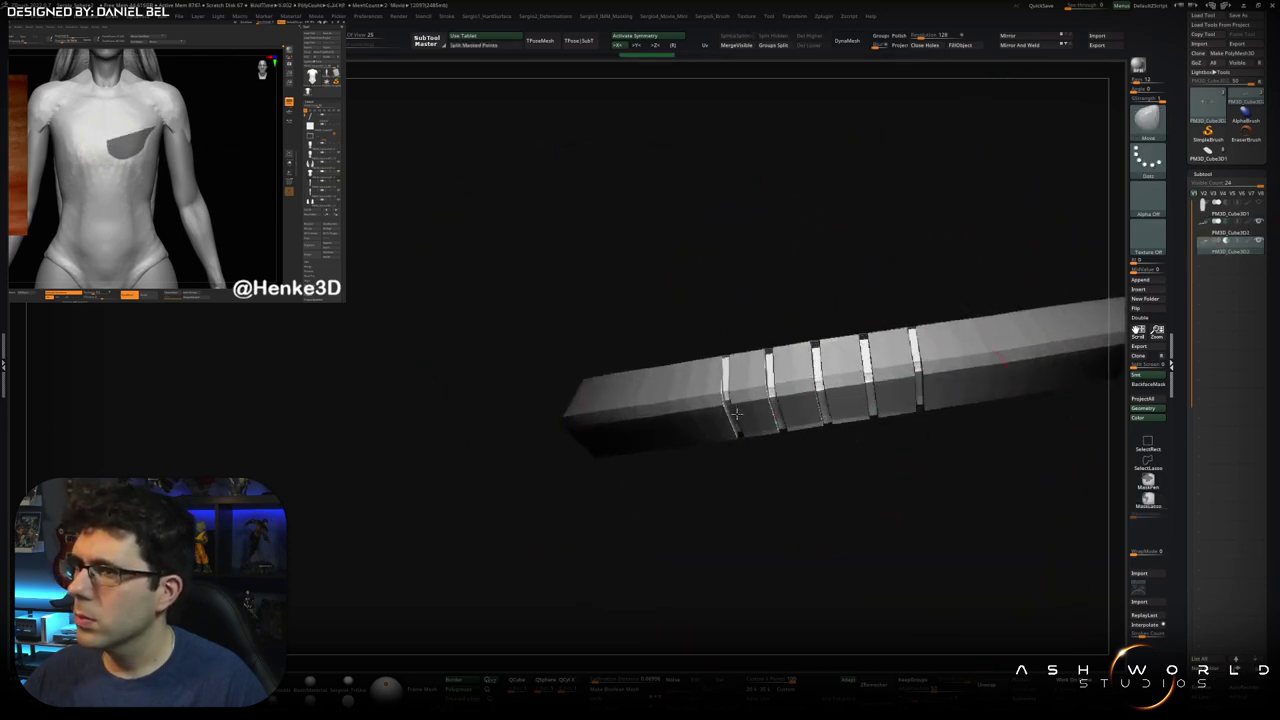
{"action": "left_click_drag", "start_coordinate": [736, 414], "coordinate": [743, 413]}
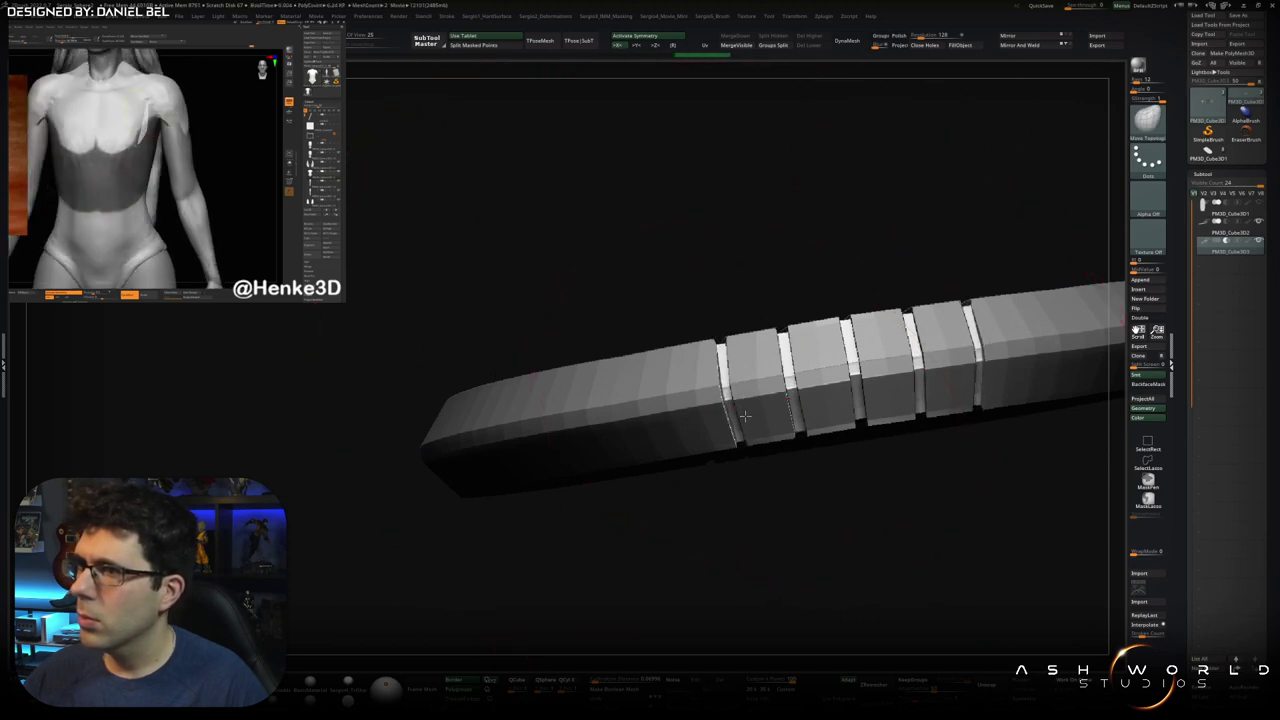
{"action": "mouse_move", "coordinate": [746, 409]}
{"action": "left_mouse_down"}
{"action": "mouse_move", "coordinate": [742, 435]}
{"action": "mouse_move", "coordinate": [740, 347]}
{"action": "left_mouse_up"}
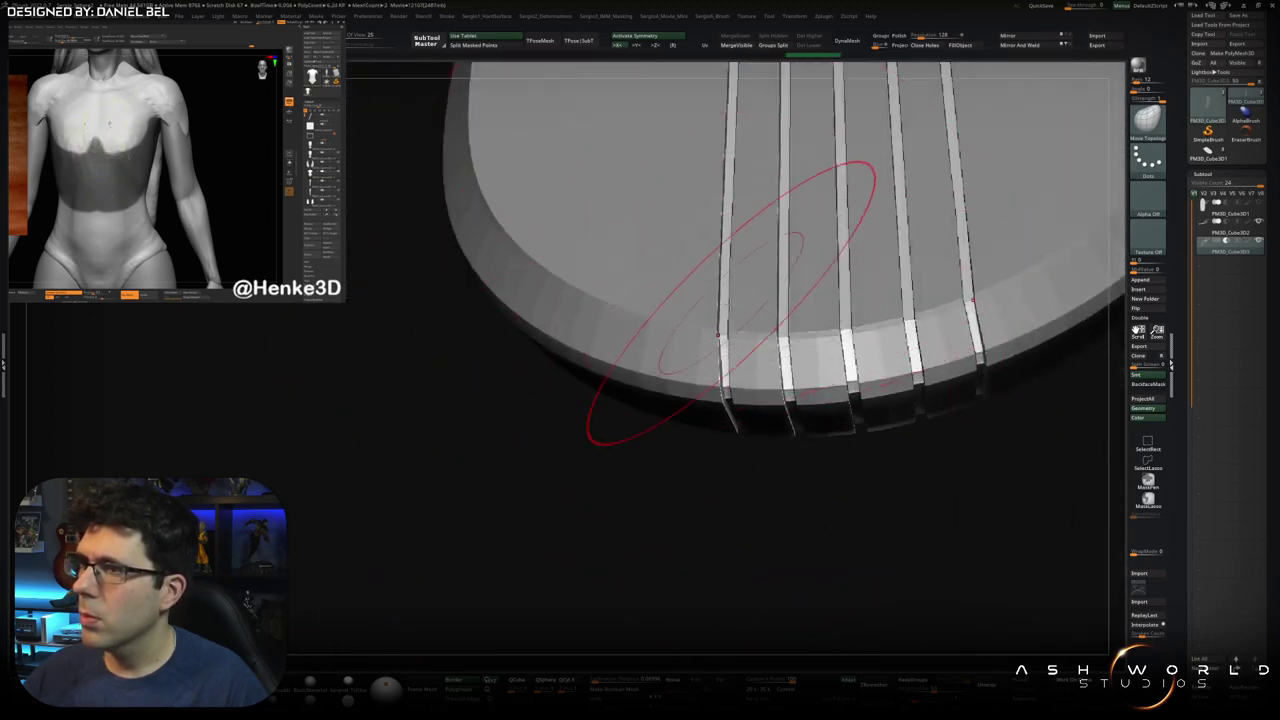
{"action": "key", "text": "s"}
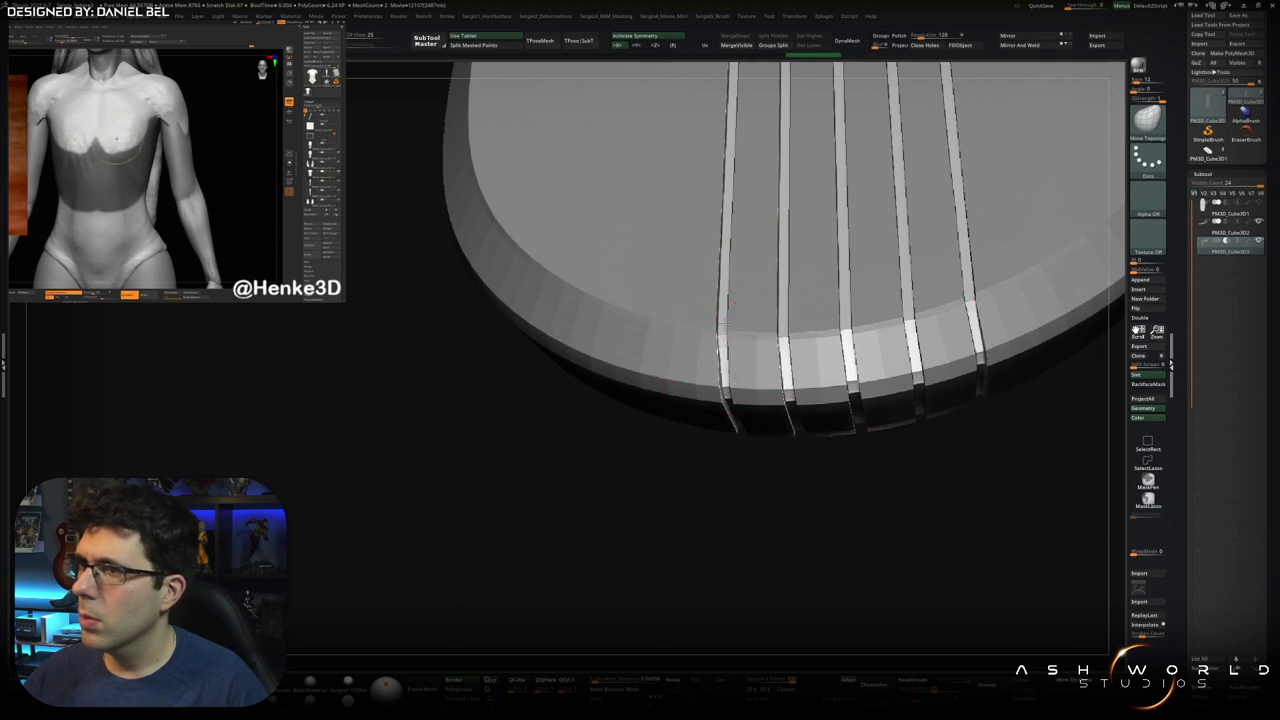
{"action": "left_click_drag", "start_coordinate": [730, 305], "coordinate": [697, 336]}
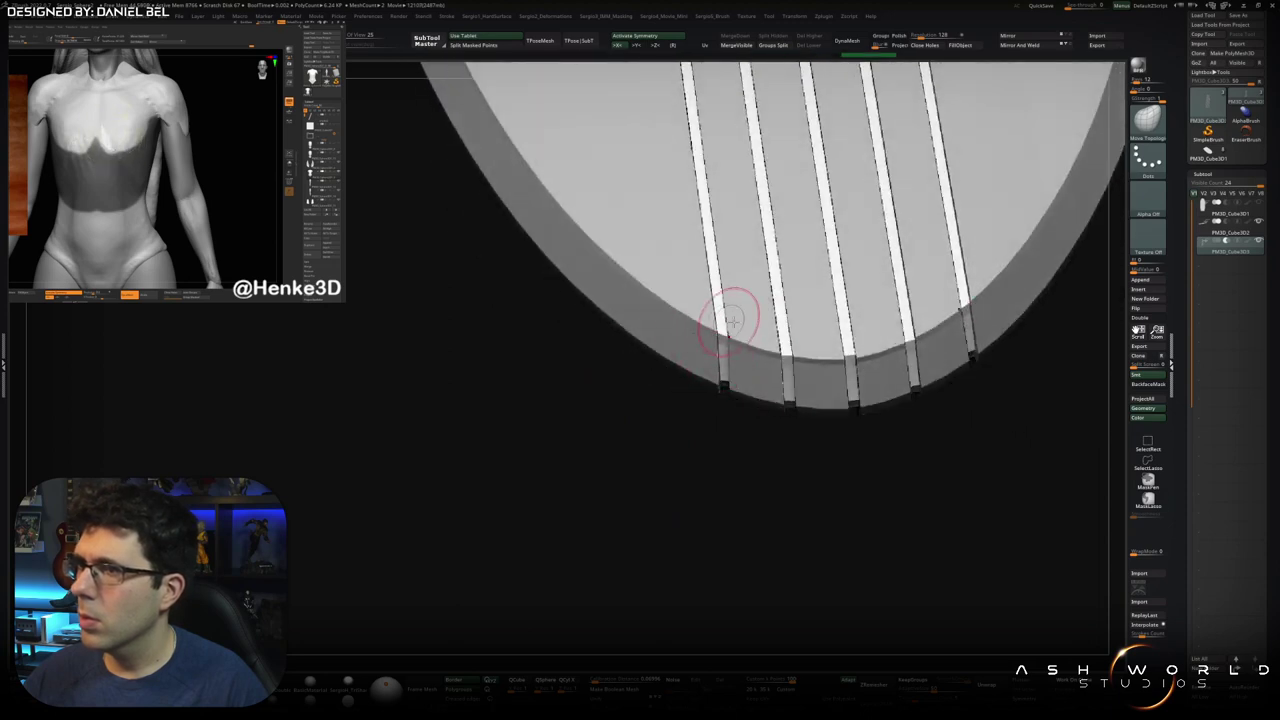
{"action": "left_click_drag", "start_coordinate": [746, 333], "coordinate": [736, 361]}
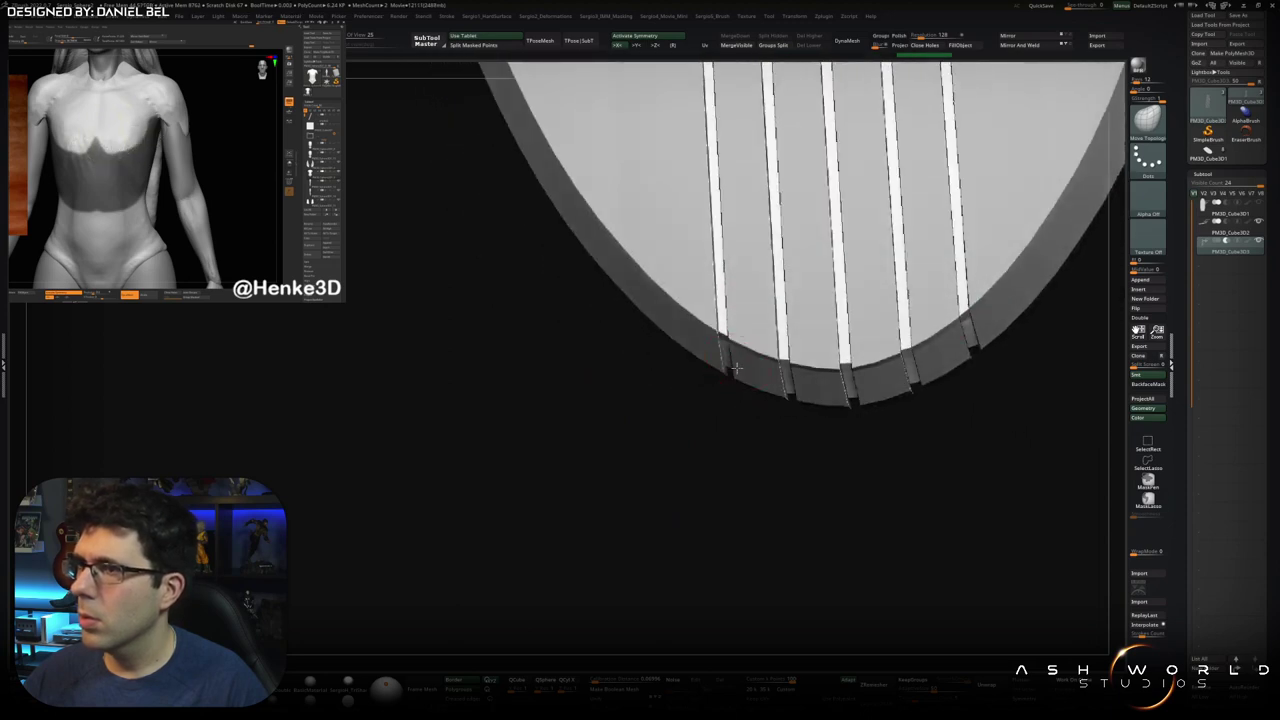
{"action": "left_click_drag", "start_coordinate": [720, 348], "coordinate": [707, 333]}
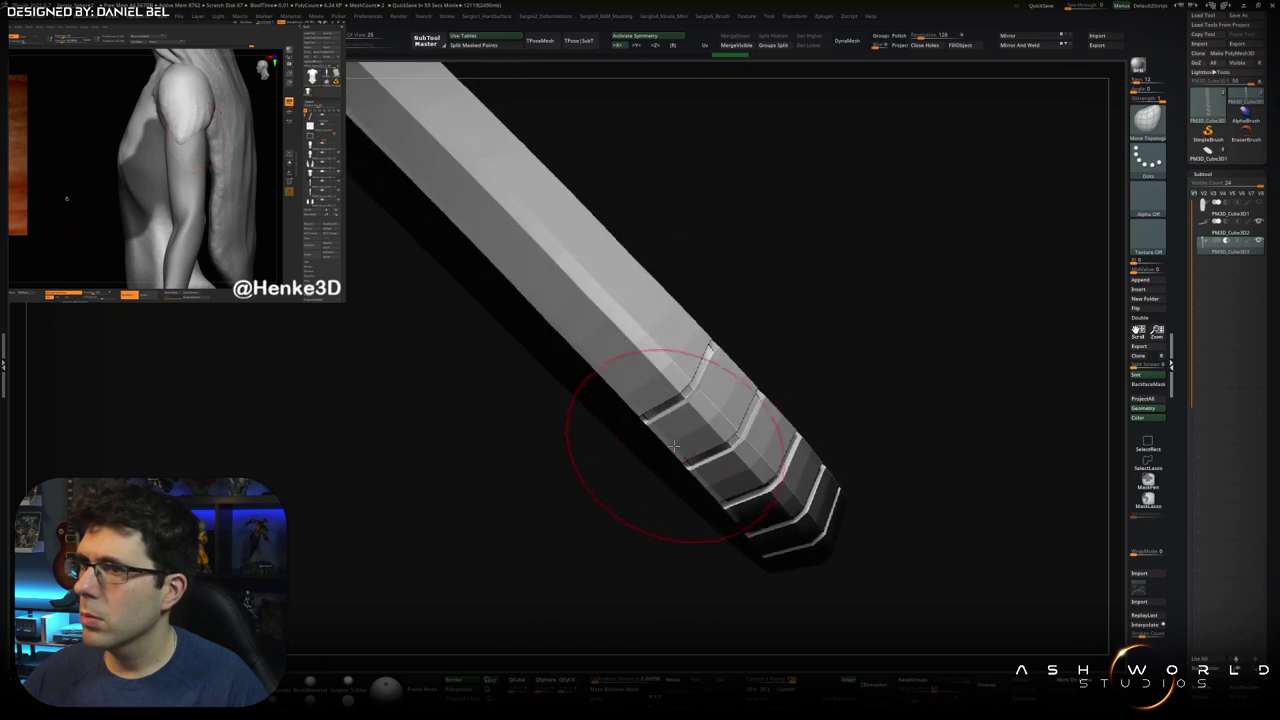
{"action": "scroll", "coordinate": [707, 395], "scroll_direction": "up", "scroll_amount": 5}
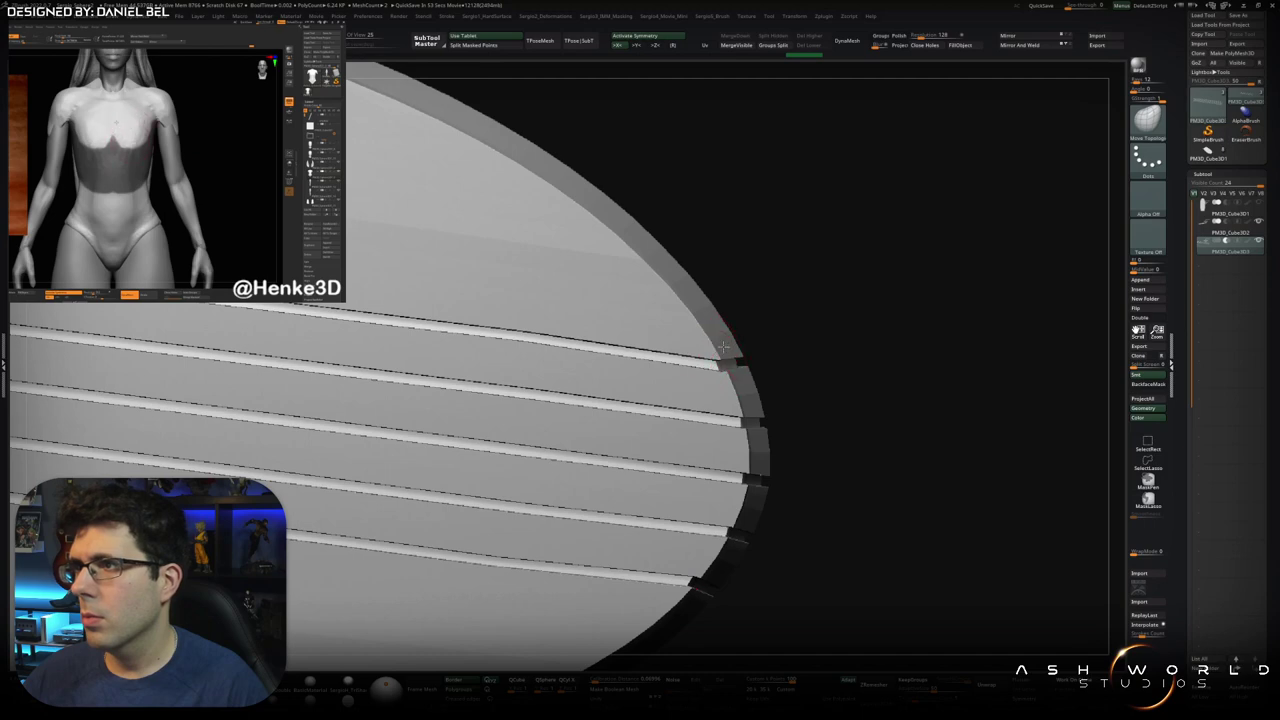
{"action": "left_click_drag", "start_coordinate": [720, 345], "coordinate": [735, 377]}
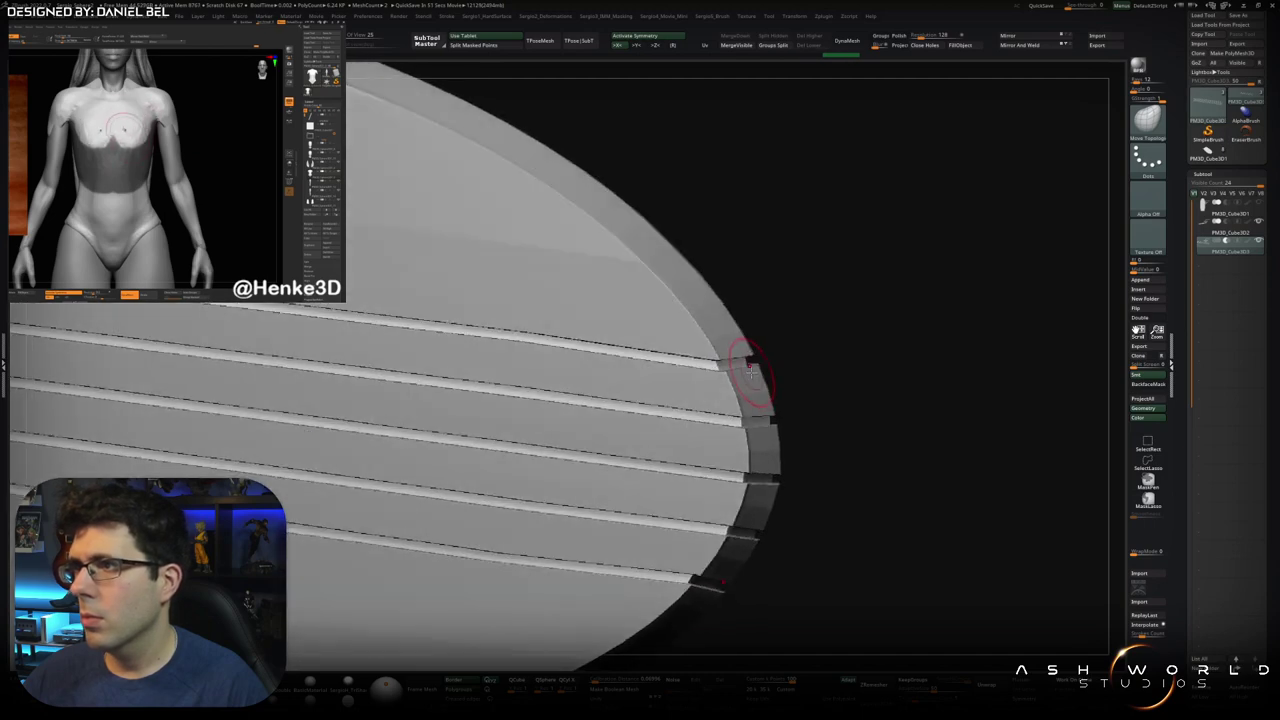
{"action": "mouse_move", "coordinate": [743, 380]}
{"action": "left_mouse_down"}
{"action": "mouse_move", "coordinate": [765, 383]}
{"action": "mouse_move", "coordinate": [729, 449]}
{"action": "mouse_move", "coordinate": [745, 440]}
{"action": "left_mouse_up"}
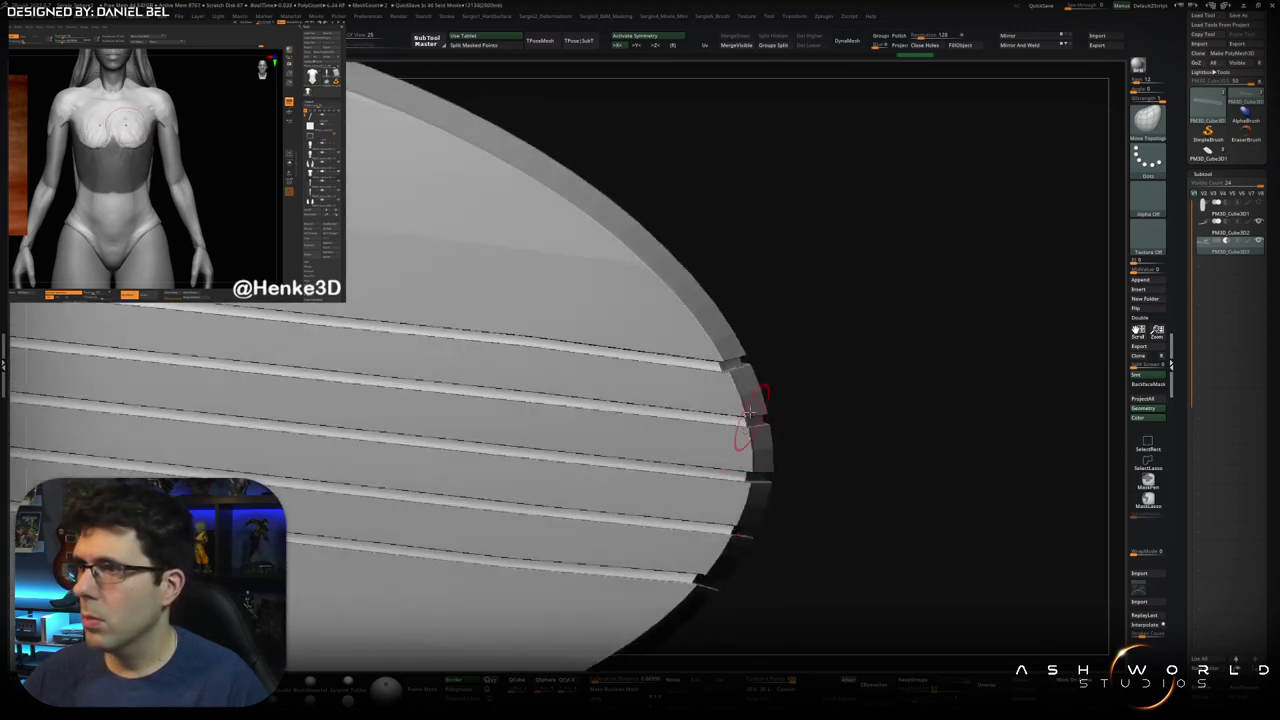
{"action": "left_click_drag", "start_coordinate": [752, 430], "coordinate": [853, 435]}
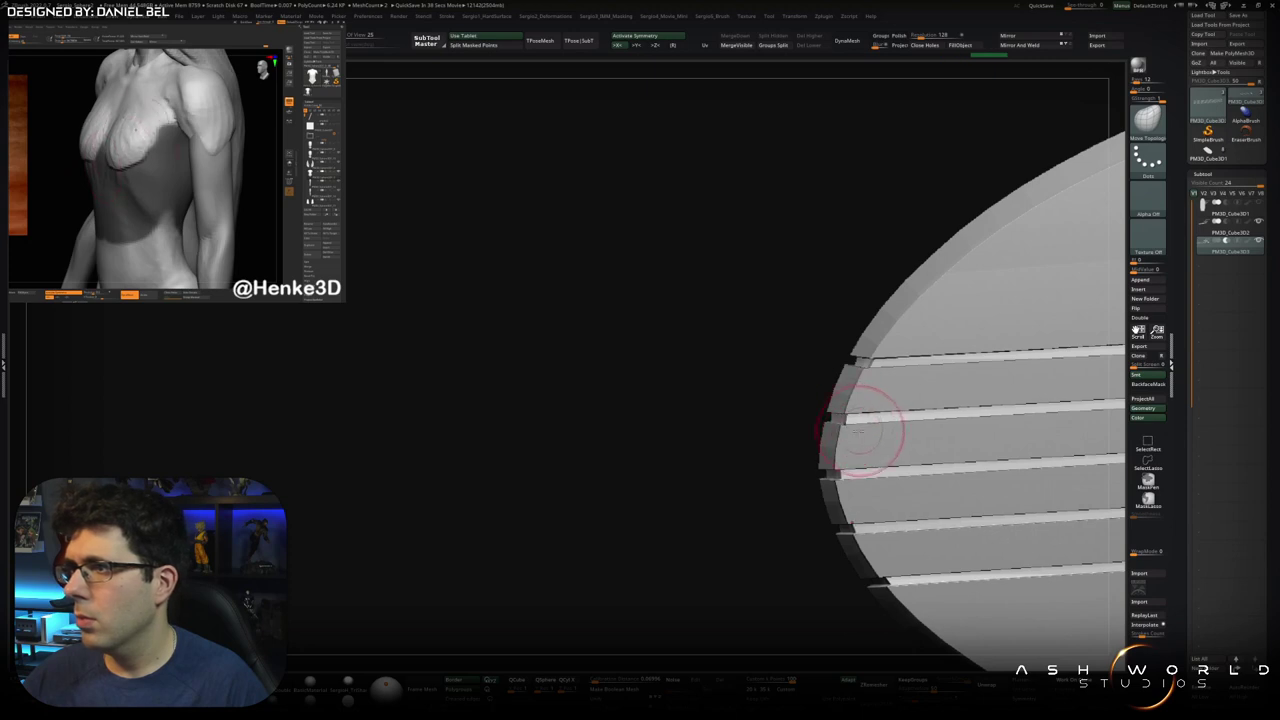
{"action": "mouse_move", "coordinate": [852, 404]}
{"action": "left_mouse_down"}
{"action": "mouse_move", "coordinate": [880, 440]}
{"action": "mouse_move", "coordinate": [845, 425]}
{"action": "left_mouse_up"}
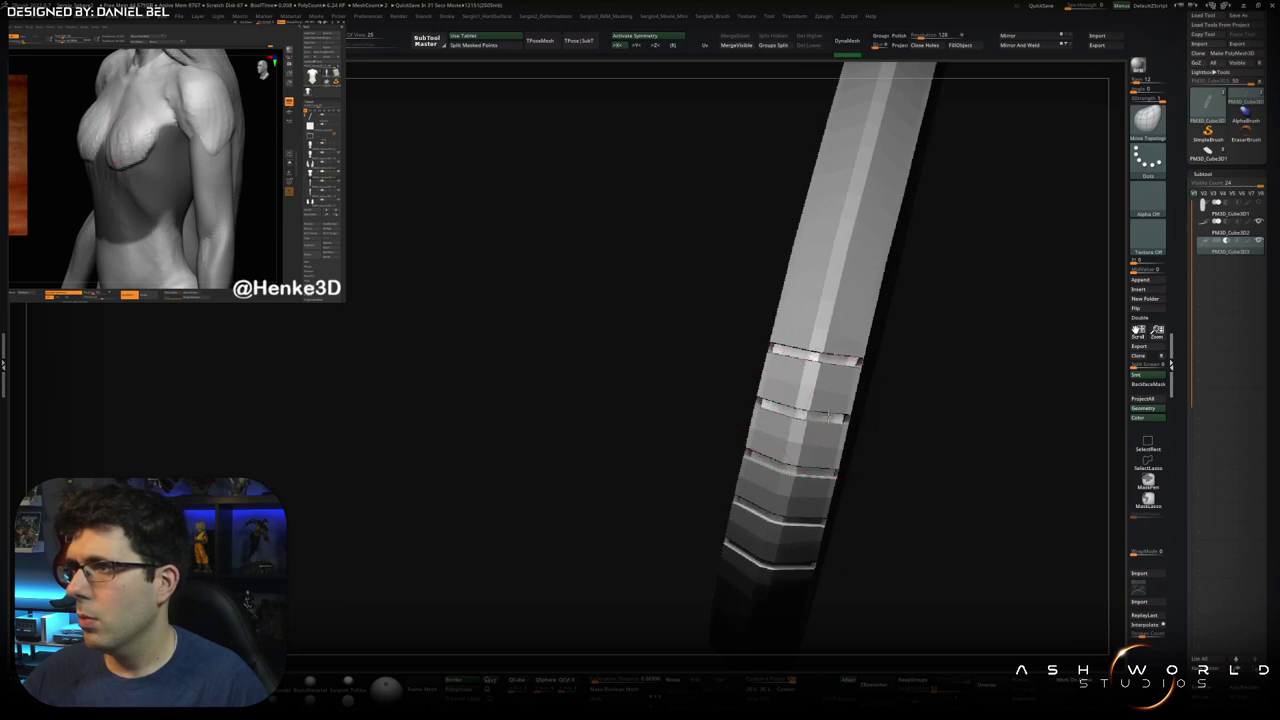
{"action": "left_click_drag", "start_coordinate": [762, 458], "coordinate": [765, 458]}
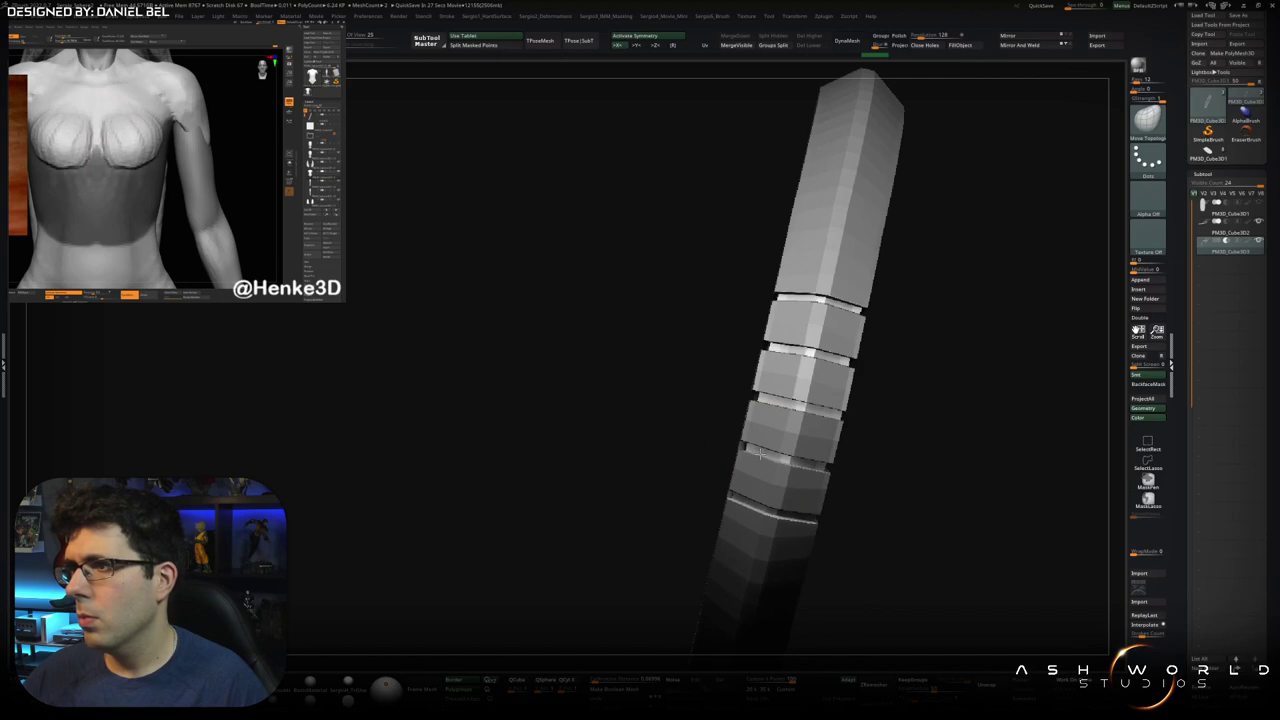
{"action": "mouse_move", "coordinate": [762, 458]}
{"action": "left_mouse_down"}
{"action": "mouse_move", "coordinate": [800, 480]}
{"action": "mouse_move", "coordinate": [791, 467]}
{"action": "left_mouse_up"}
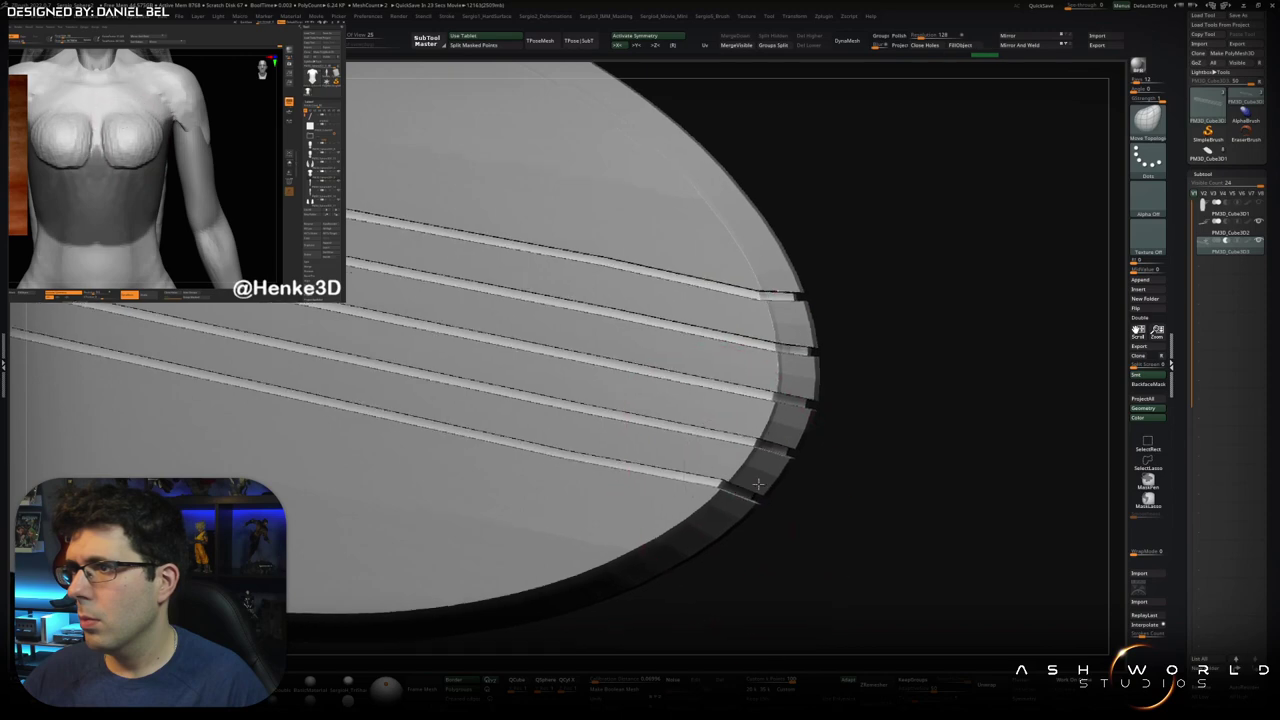
{"action": "left_click_drag", "start_coordinate": [736, 502], "coordinate": [760, 485]}
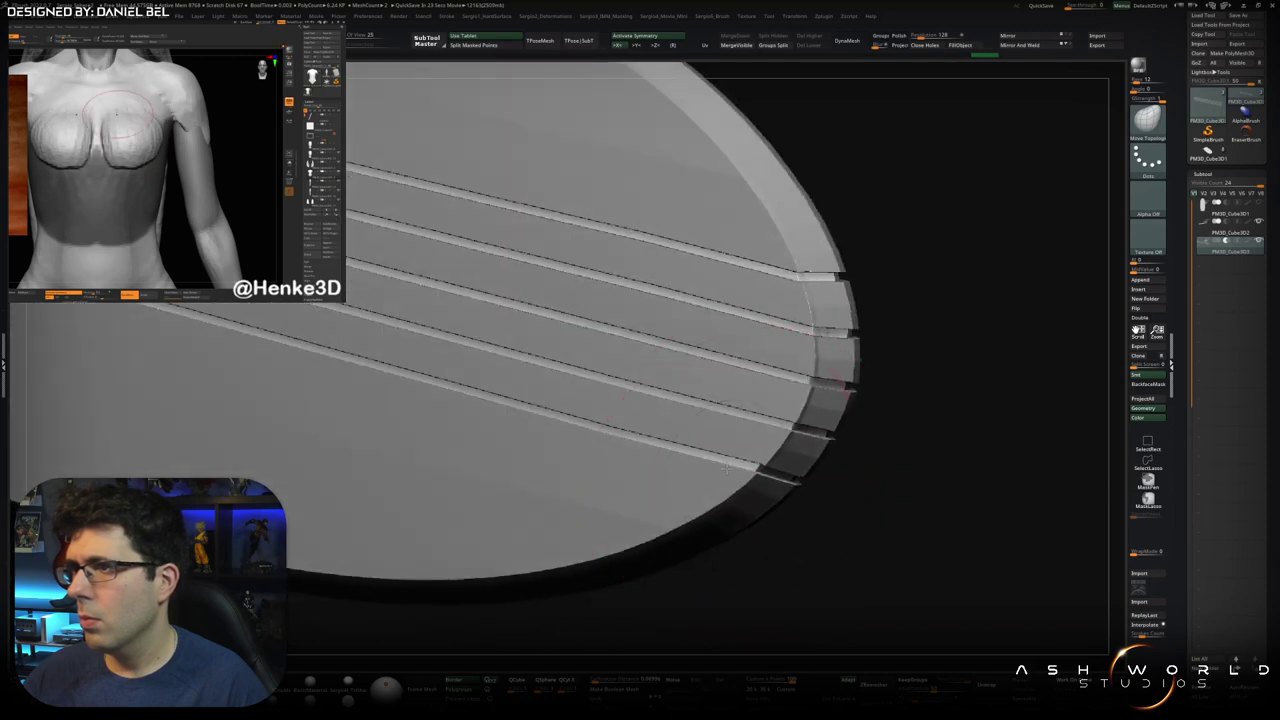
{"action": "mouse_move", "coordinate": [727, 468]}
{"action": "left_mouse_down"}
{"action": "mouse_move", "coordinate": [766, 506]}
{"action": "mouse_move", "coordinate": [771, 480]}
{"action": "left_mouse_up"}
{"action": "mouse_move", "coordinate": [826, 523]}
{"action": "left_mouse_down"}
{"action": "mouse_move", "coordinate": [810, 476]}
{"action": "mouse_move", "coordinate": [814, 557]}
{"action": "mouse_move", "coordinate": [812, 400]}
{"action": "mouse_move", "coordinate": [900, 330]}
{"action": "left_mouse_up"}
{"action": "key", "text": "space"}
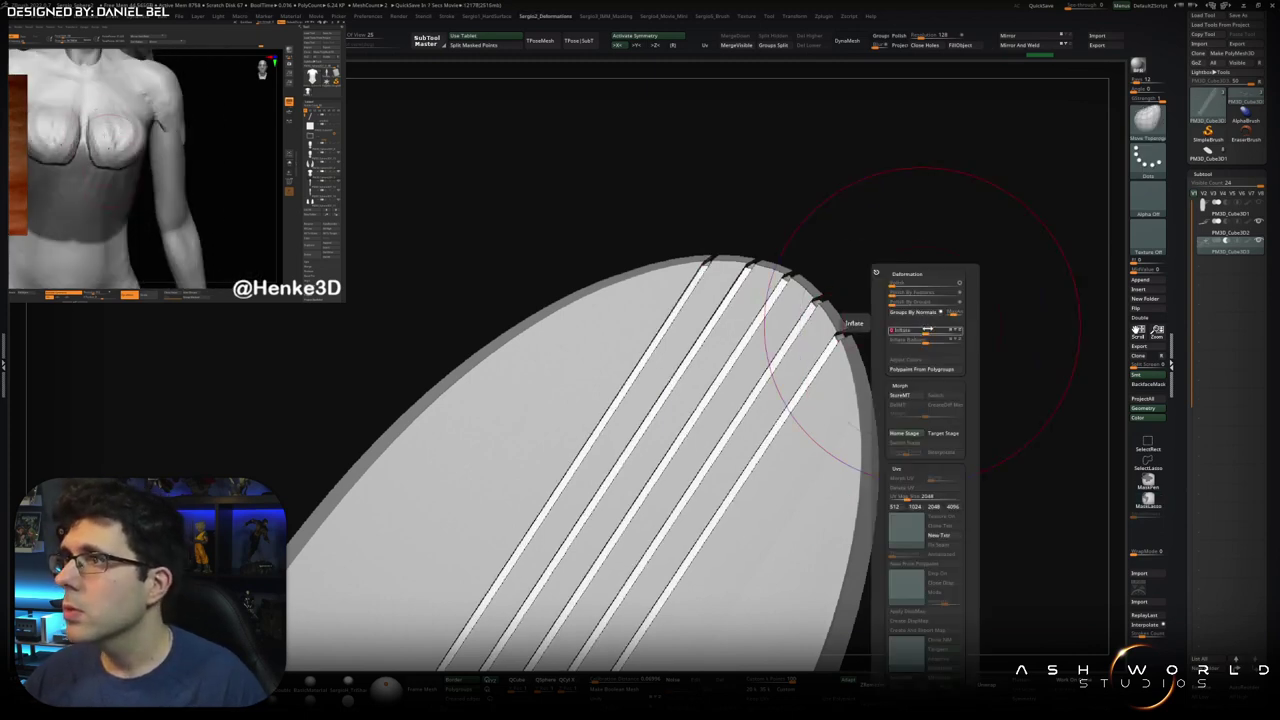
Switch to the full statue tool and open the Tool palette's Quick Pick list
{"action": "mouse_move", "coordinate": [829, 471]}
{"action": "left_mouse_down"}
{"action": "mouse_move", "coordinate": [845, 425]}
{"action": "mouse_move", "coordinate": [811, 378]}
{"action": "left_mouse_up"}
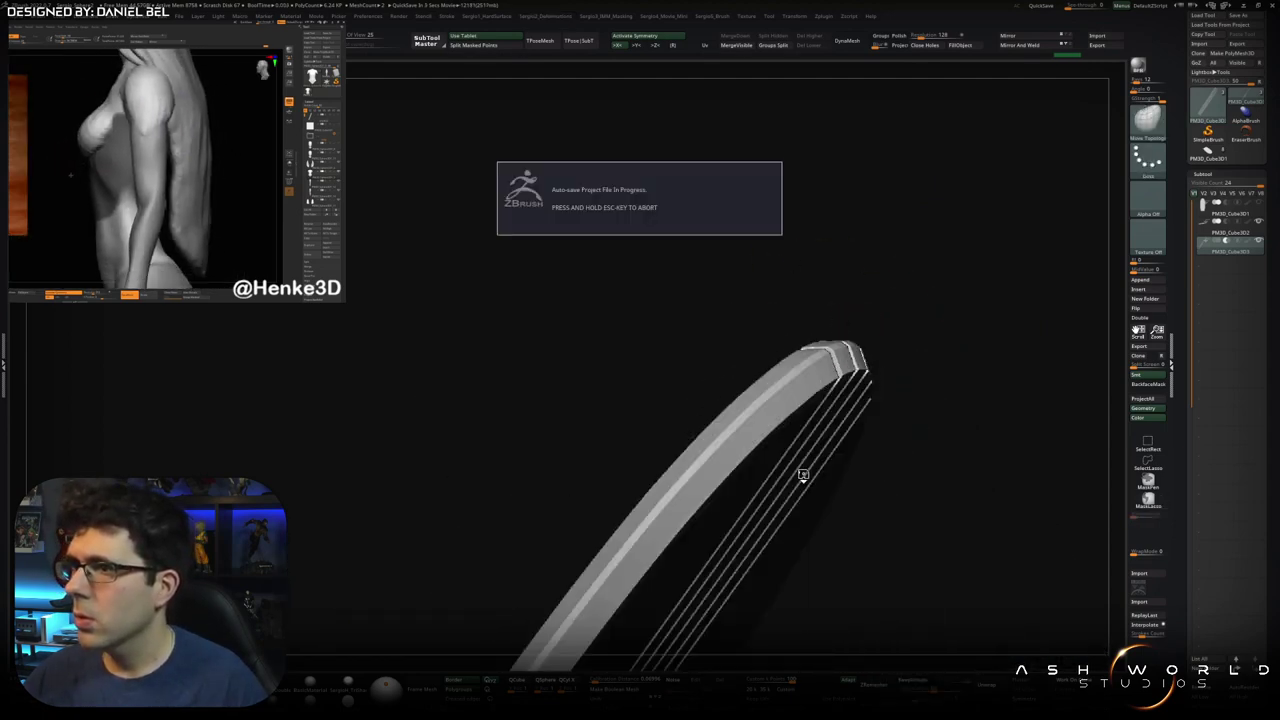
{"action": "mouse_move", "coordinate": [811, 378]}
{"action": "left_mouse_down"}
{"action": "mouse_move", "coordinate": [893, 468]}
{"action": "mouse_move", "coordinate": [846, 489]}
{"action": "mouse_move", "coordinate": [851, 476]}
{"action": "left_mouse_up"}
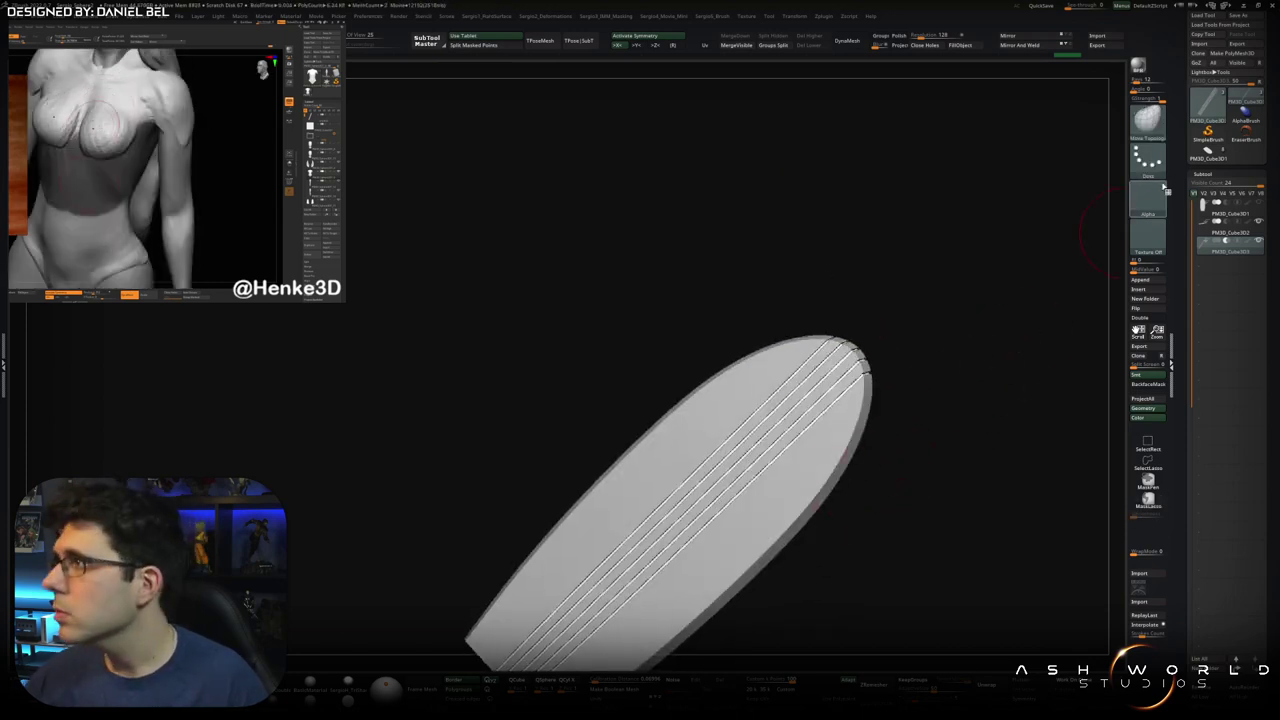
{"action": "left_click", "coordinate": [1201, 157]}
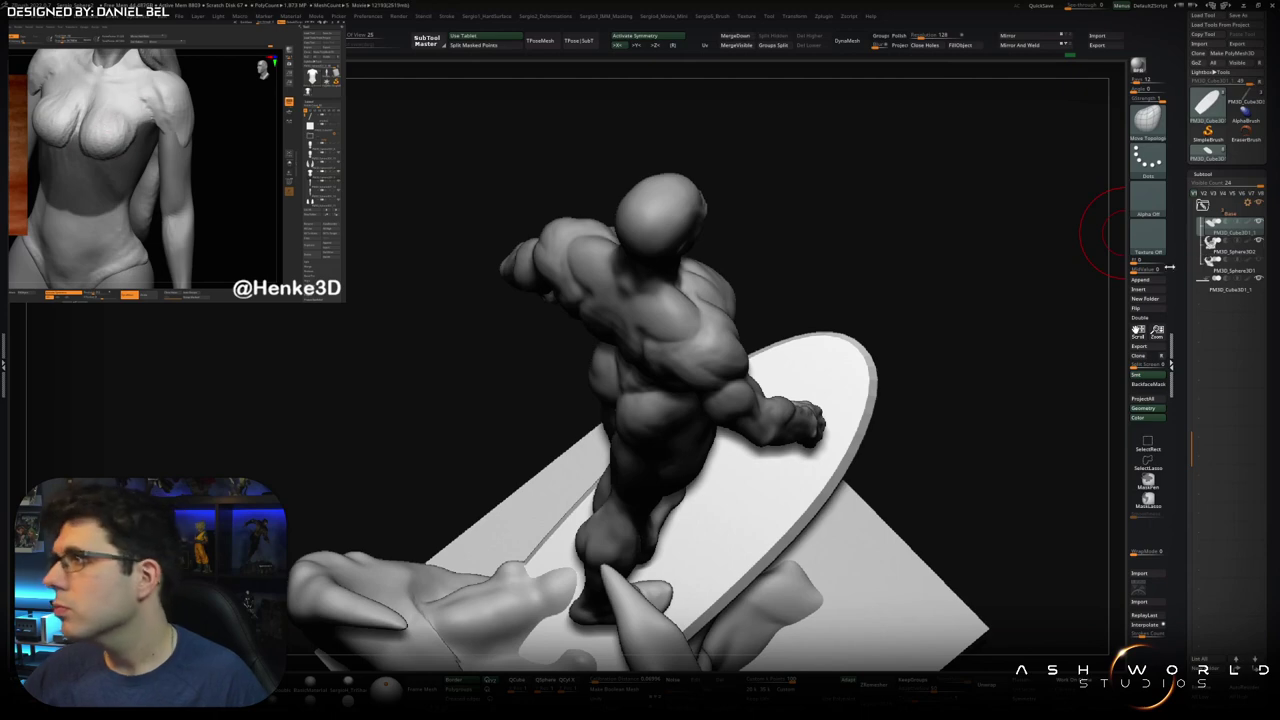
{"action": "left_click", "coordinate": [1145, 292]}
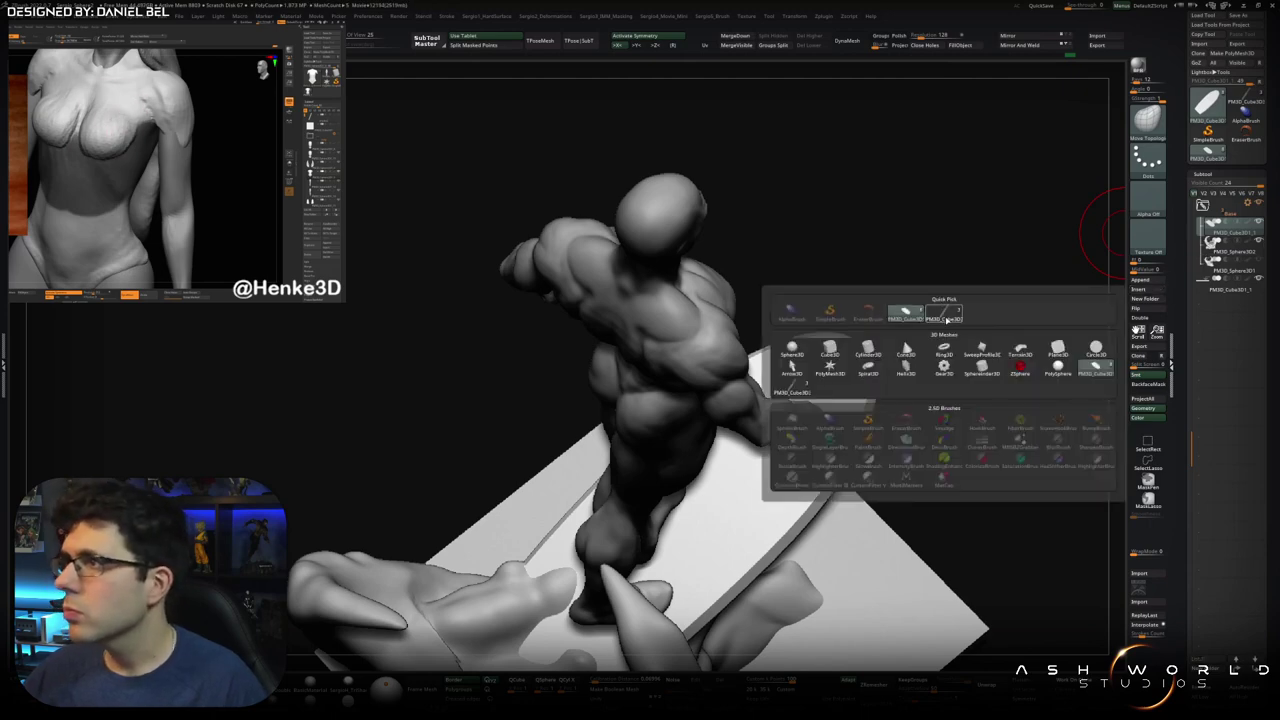
Load PM3D_Cube3D3 and gather the board and groove strips into a new SubTool folder
{"action": "left_click", "coordinate": [945, 317]}
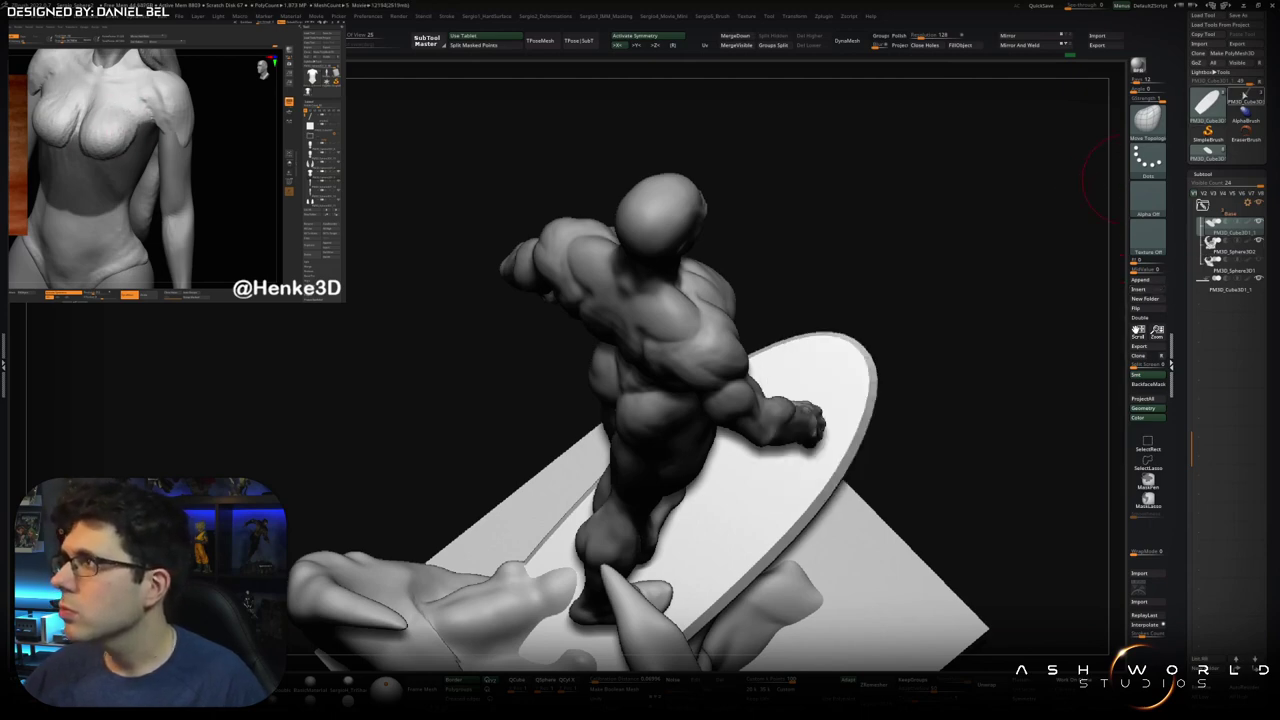
{"action": "left_click", "coordinate": [1243, 94]}
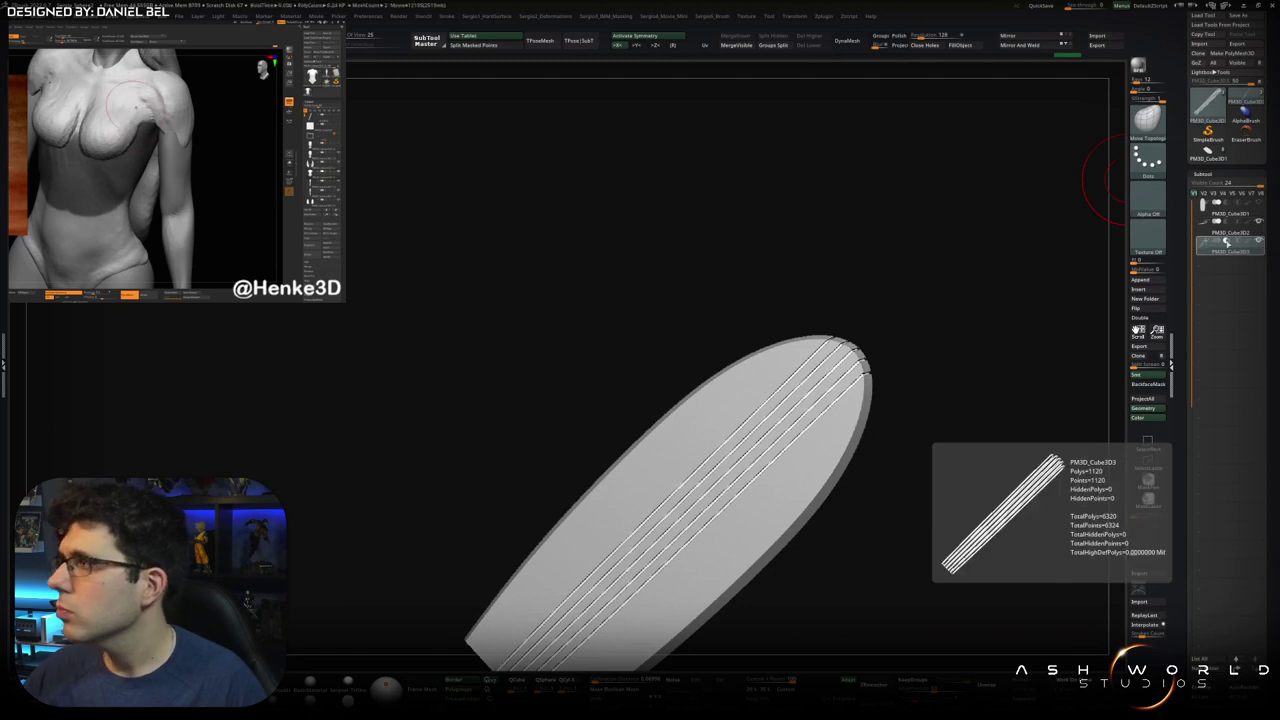
{"action": "left_click", "coordinate": [1228, 245]}
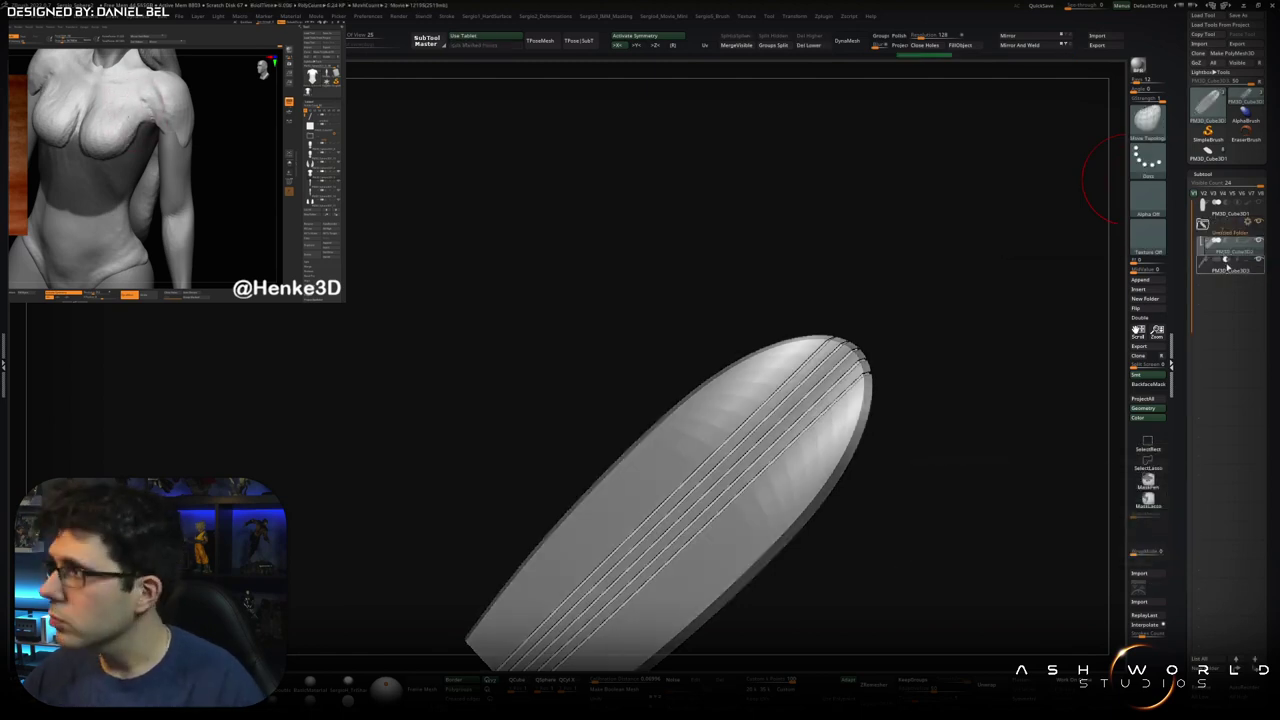
{"action": "left_click", "coordinate": [1250, 226]}
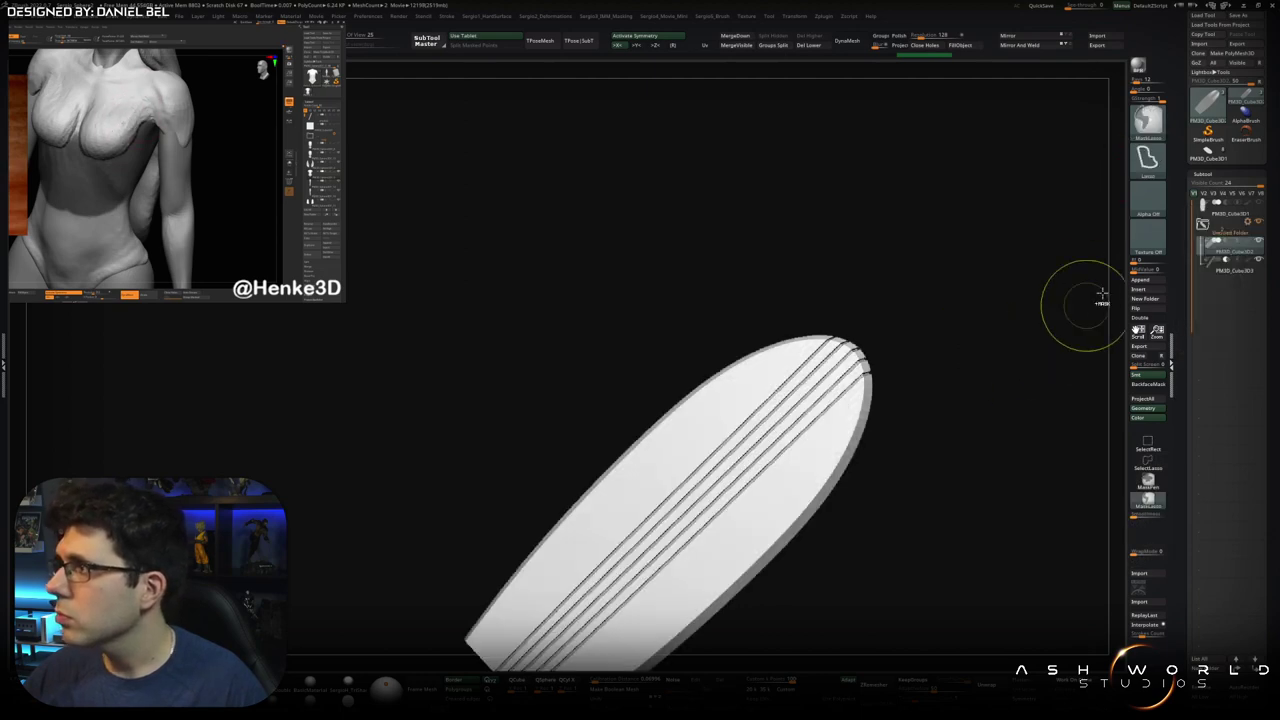
{"action": "left_click", "coordinate": [1249, 225]}
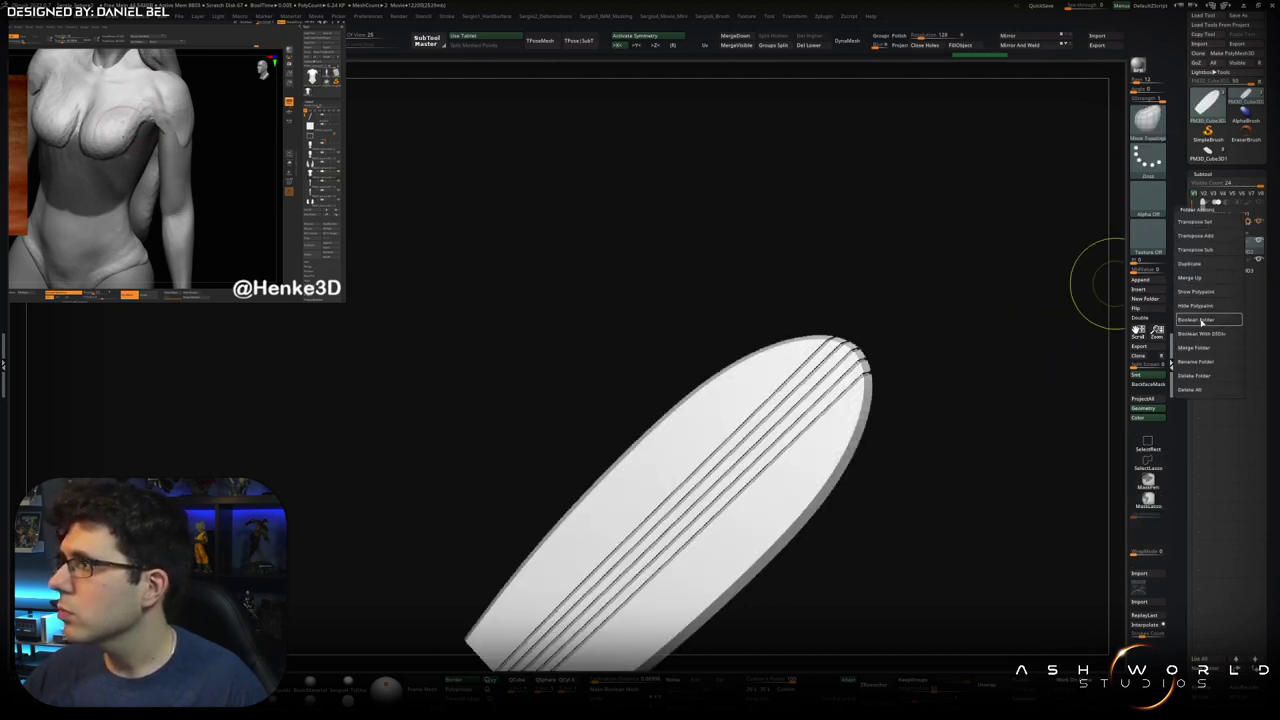
Make the board's folder a Boolean Folder and zoom in on the groove ends with Polyframe on
{"action": "left_click", "coordinate": [1201, 320]}
{"action": "left_click_drag", "start_coordinate": [874, 451], "coordinate": [1110, 294], "text": "alt"}
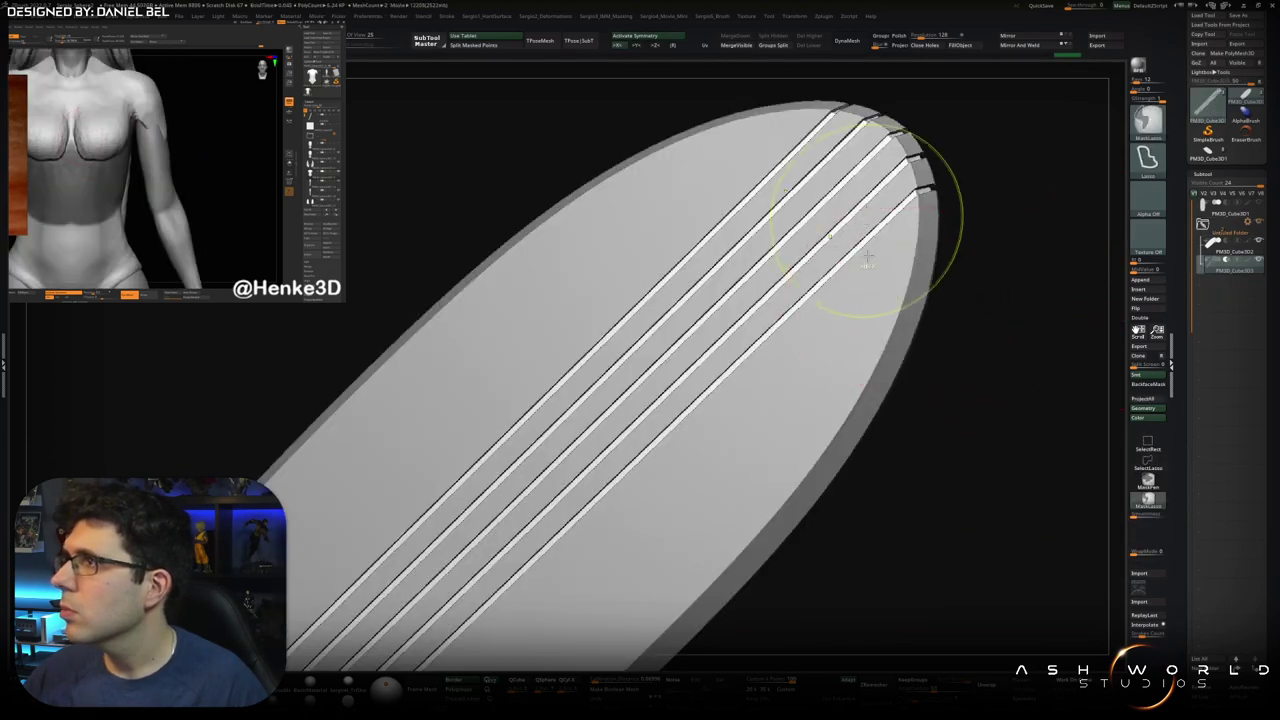
{"action": "left_click_drag", "start_coordinate": [857, 214], "coordinate": [825, 330], "text": "alt"}
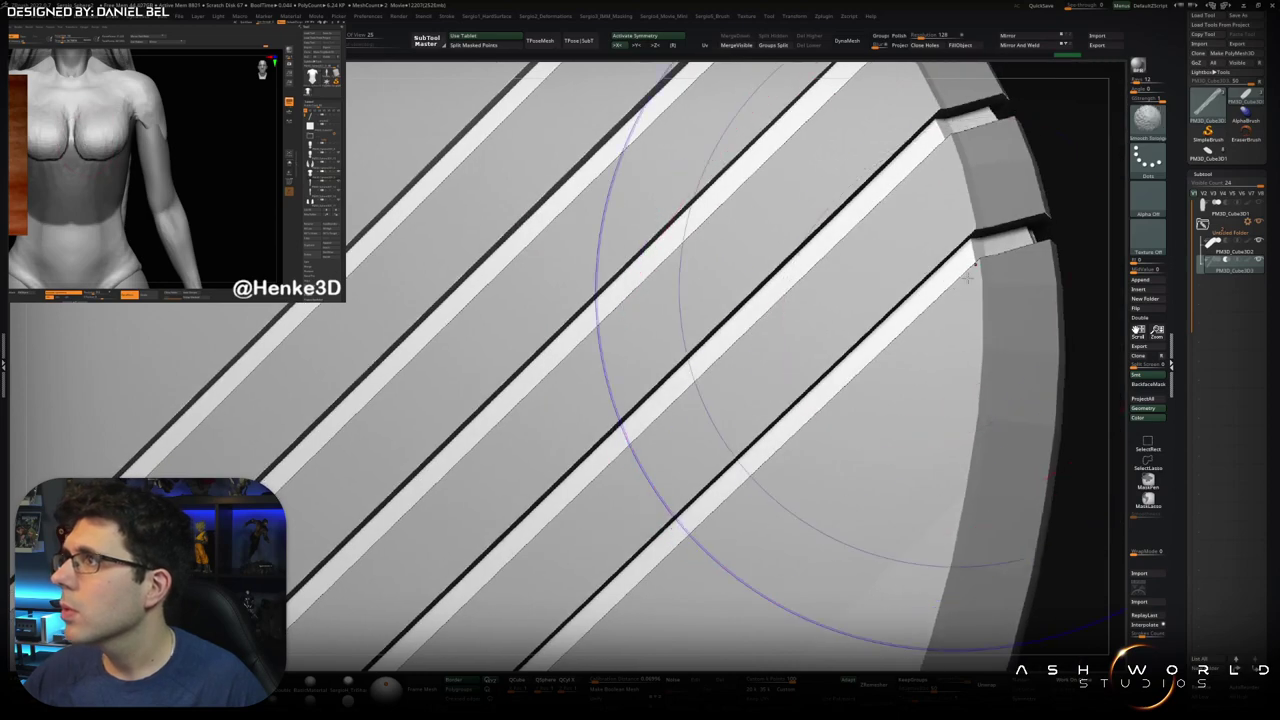
{"action": "key", "text": "space"}
{"action": "key", "text": "shift+f"}
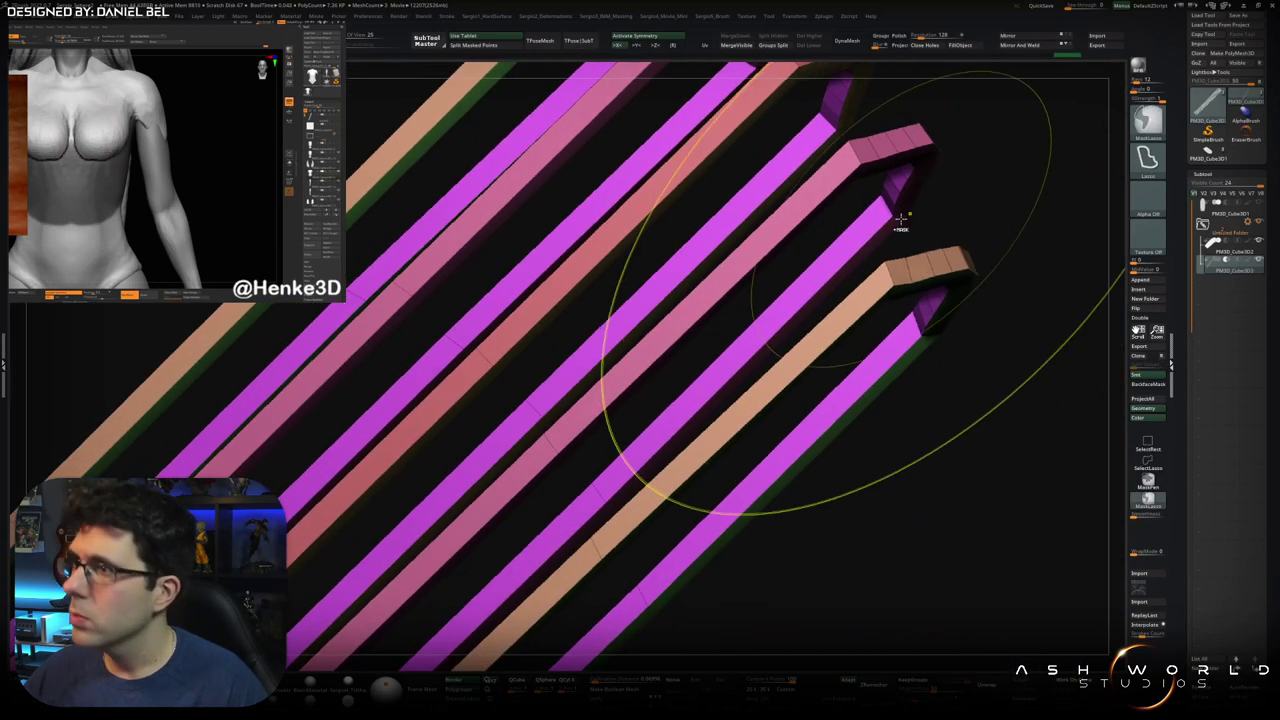
Crease a complete edge loop on a strip end using ZModeler's Crease with EdgeLoop Complete
{"action": "left_click_drag", "start_coordinate": [880, 365], "coordinate": [915, 243]}
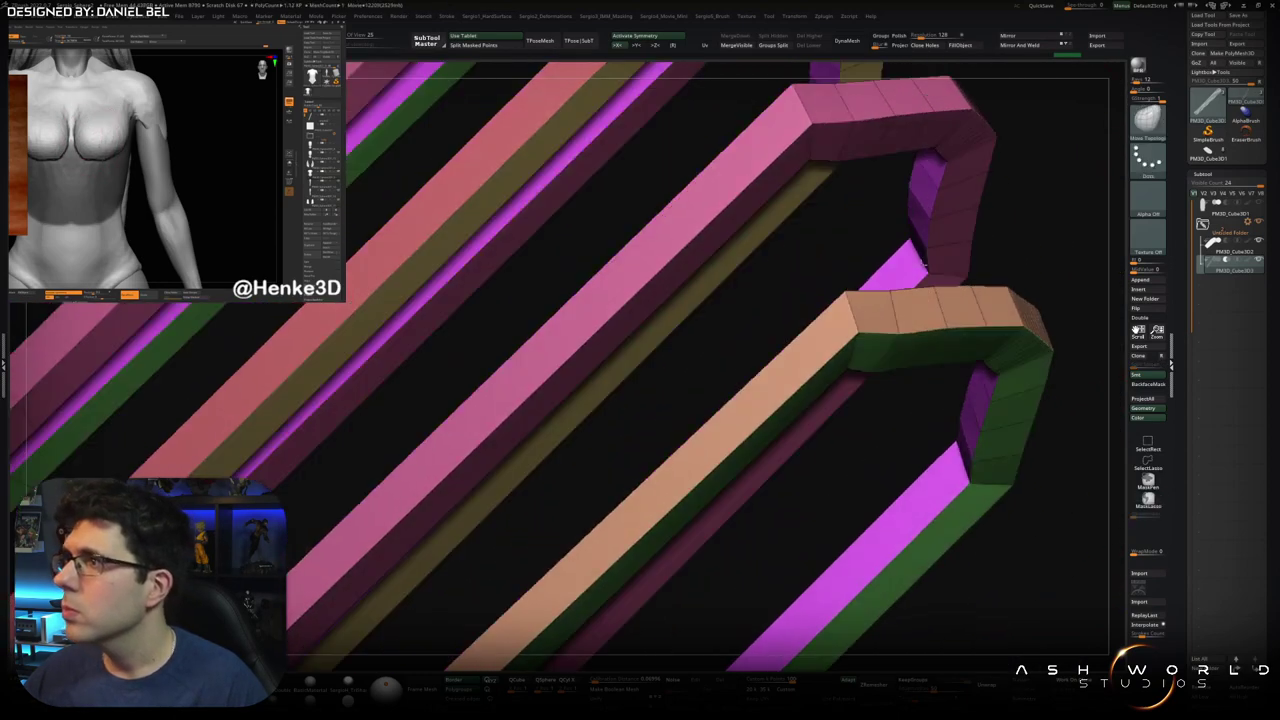
{"action": "key", "text": "space"}
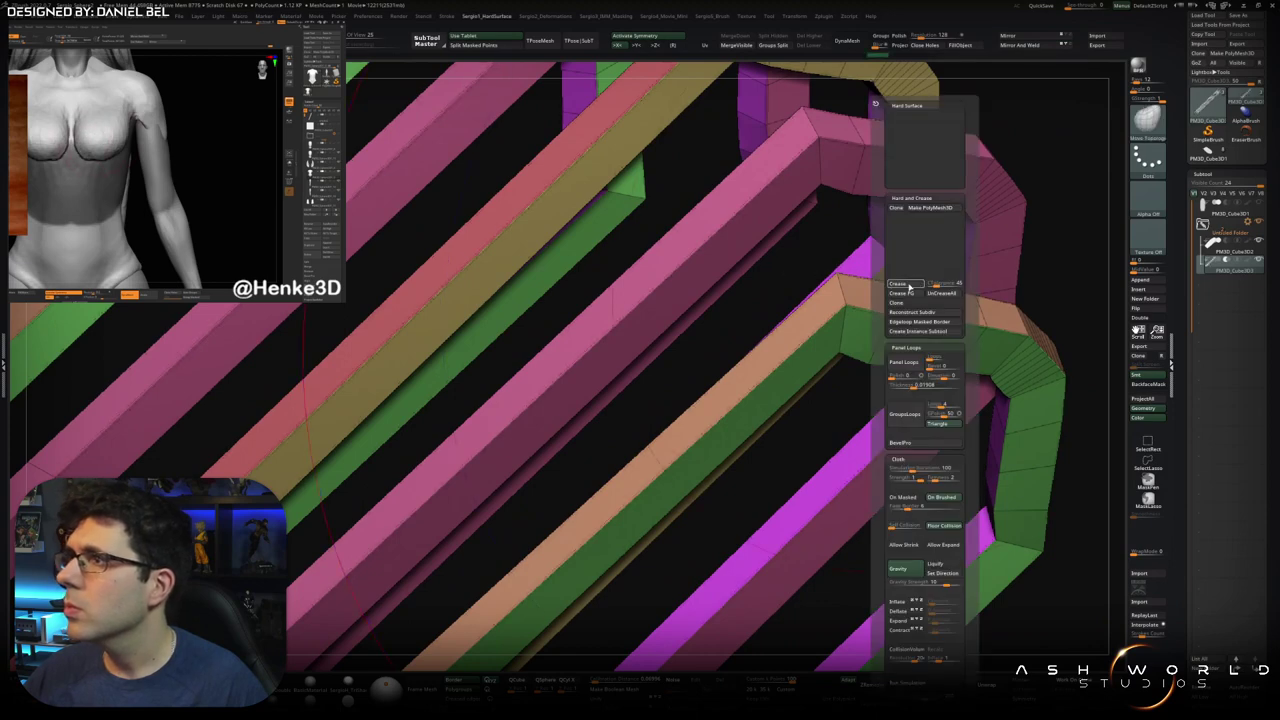
{"action": "mouse_move", "coordinate": [908, 285]}
{"action": "left_mouse_down"}
{"action": "mouse_move", "coordinate": [749, 286]}
{"action": "mouse_move", "coordinate": [764, 287]}
{"action": "left_mouse_up"}
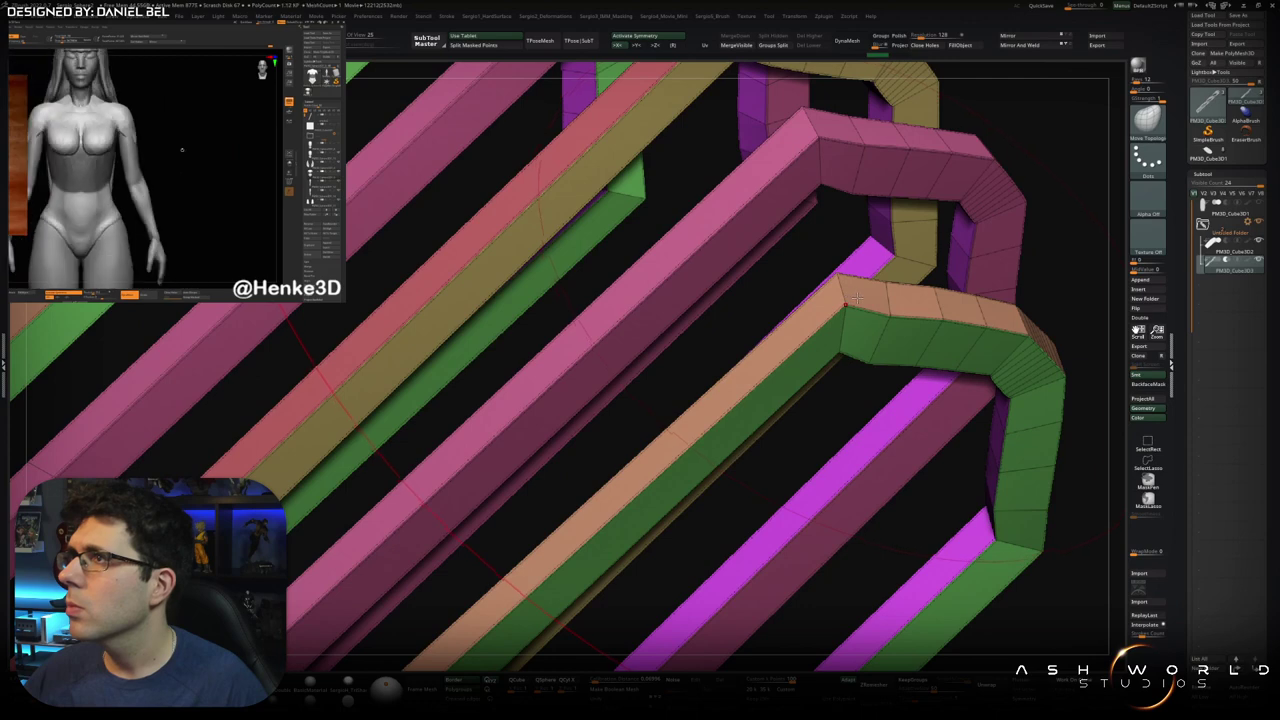
{"action": "key", "text": "space"}
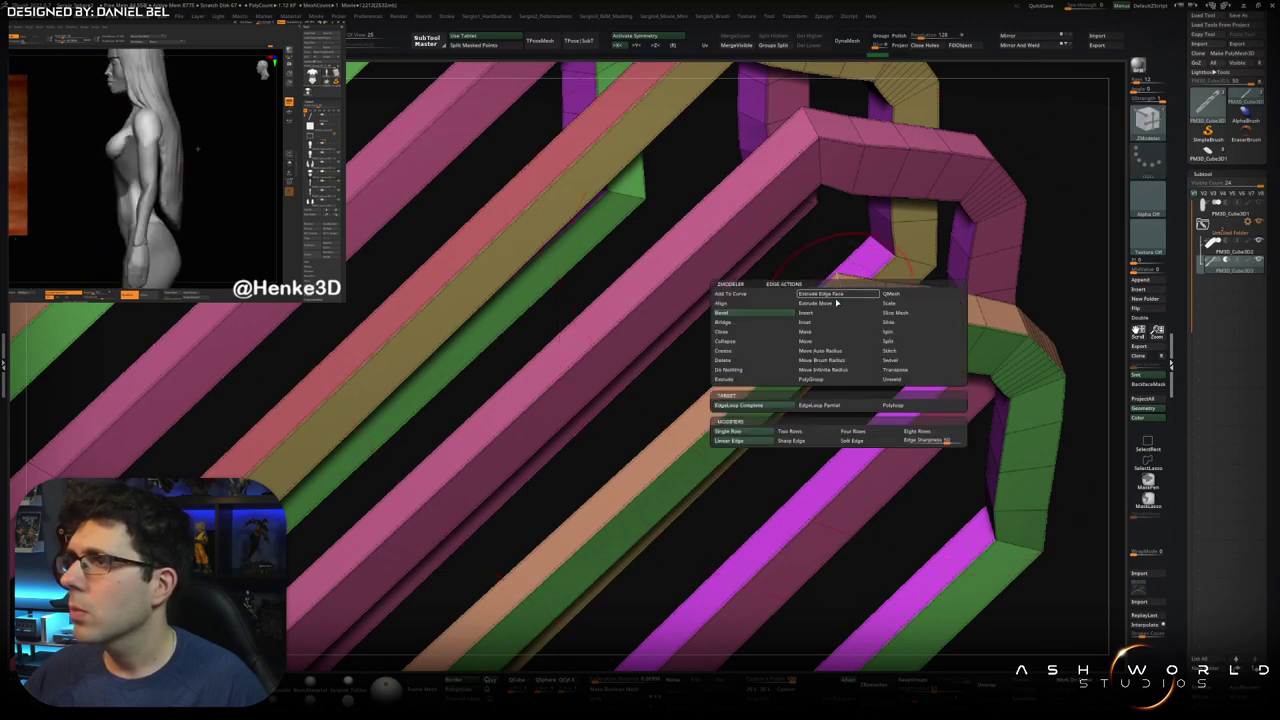
{"action": "left_click", "coordinate": [762, 353]}
{"action": "left_click", "coordinate": [760, 417]}
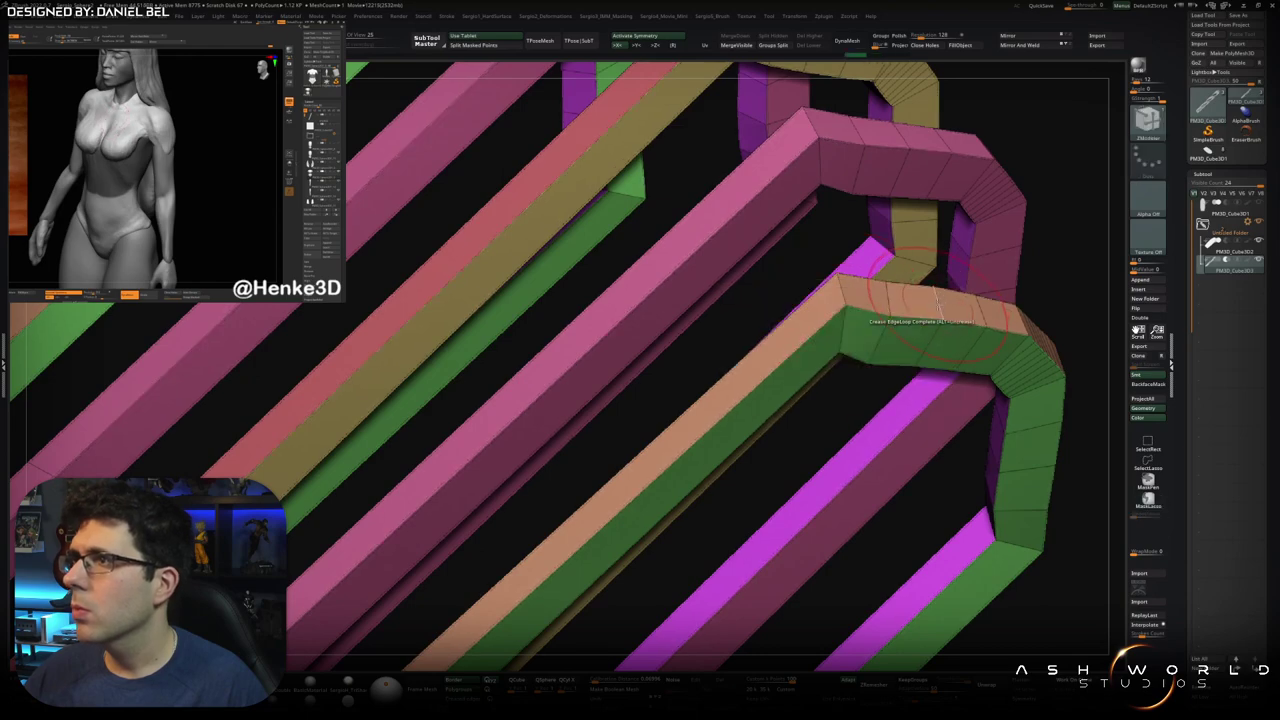
{"action": "left_click", "coordinate": [920, 335]}
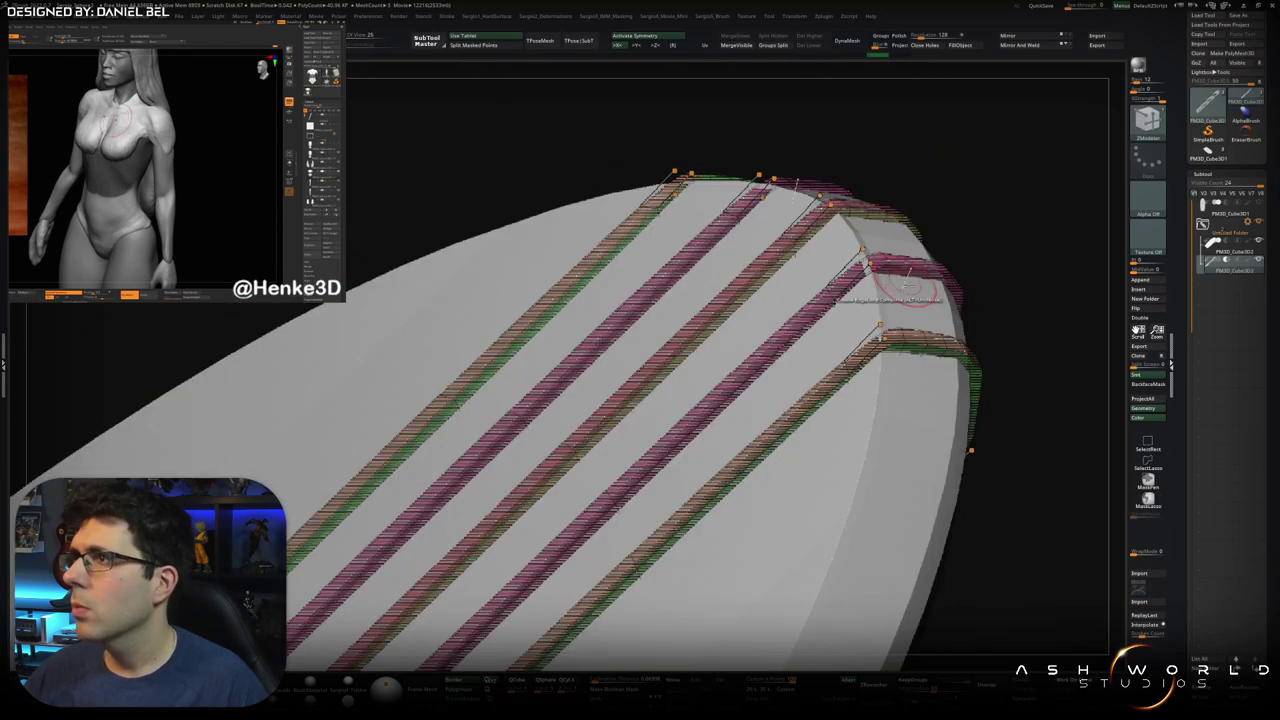
{"action": "key", "text": "shift+f"}
{"action": "right_click_drag", "start_coordinate": [915, 343], "coordinate": [885, 372]}
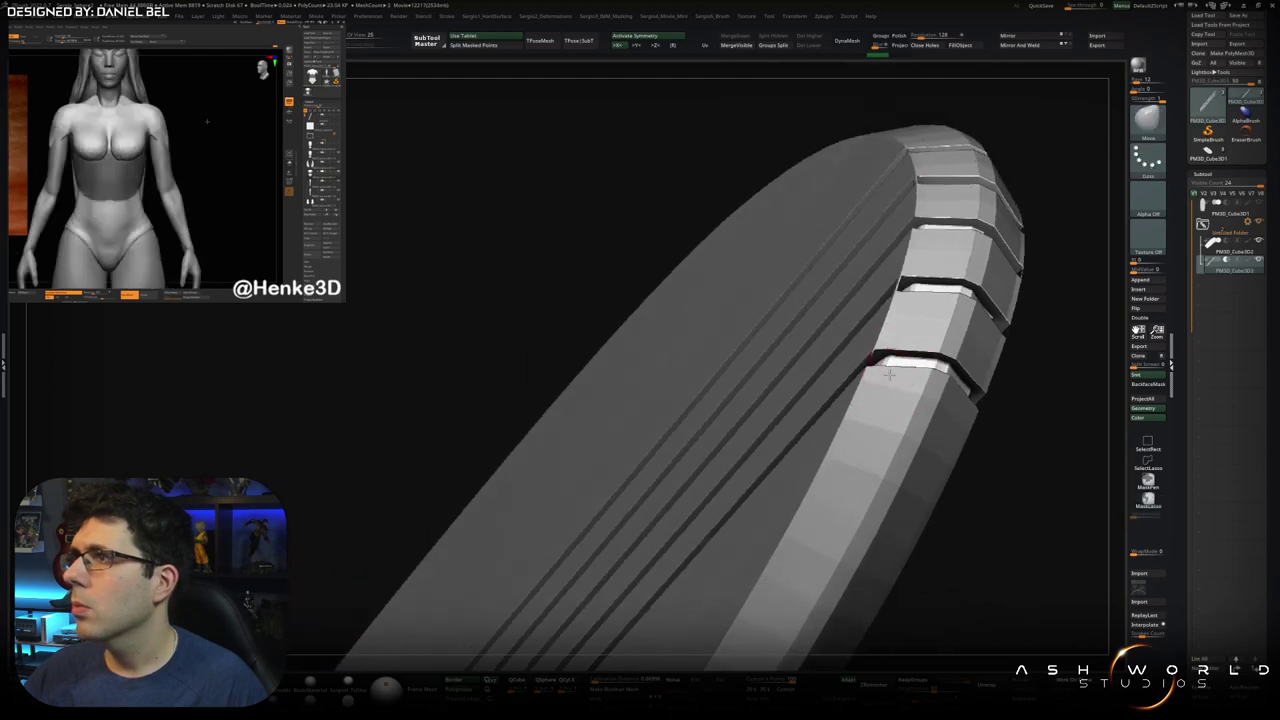
Orbit around the board to check the creased boolean grooves, then show the polygroup wireframe
{"action": "right_click_drag", "start_coordinate": [885, 372], "coordinate": [871, 386]}
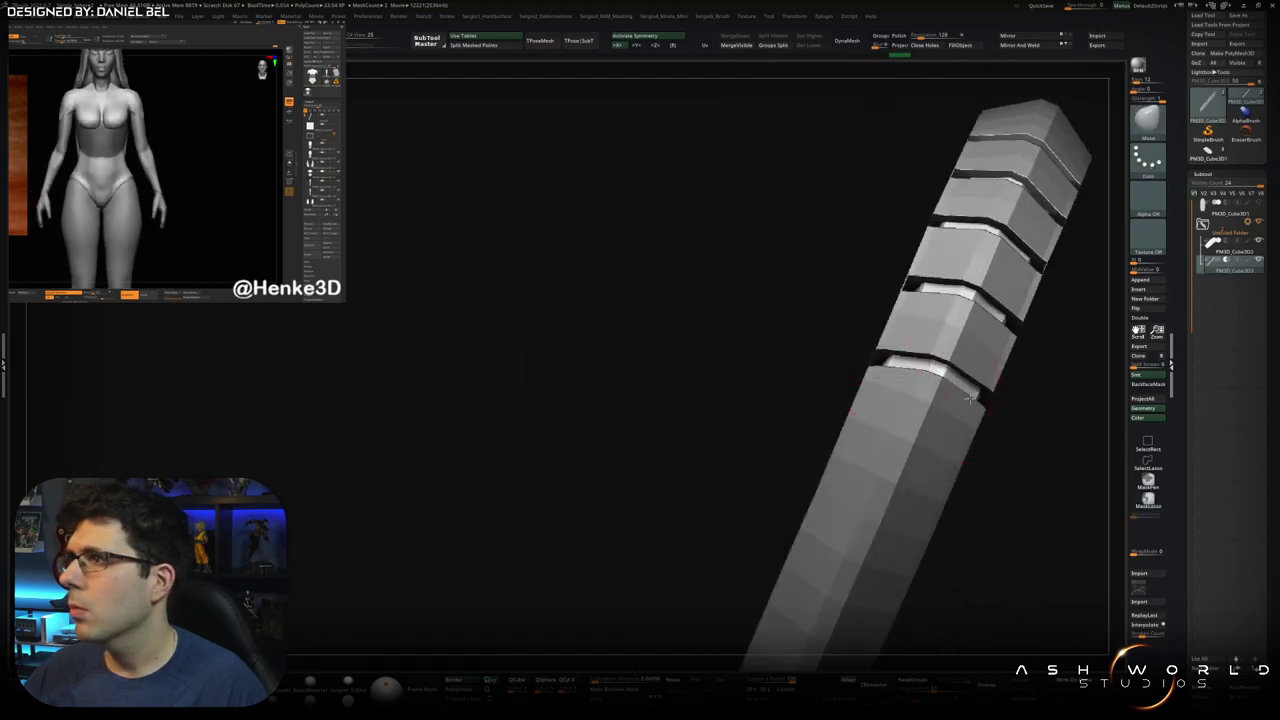
{"action": "mouse_move", "coordinate": [913, 296]}
{"action": "right_mouse_down"}
{"action": "mouse_move", "coordinate": [935, 332]}
{"action": "mouse_move", "coordinate": [877, 349]}
{"action": "mouse_move", "coordinate": [1027, 331]}
{"action": "mouse_move", "coordinate": [1015, 236]}
{"action": "right_mouse_up"}
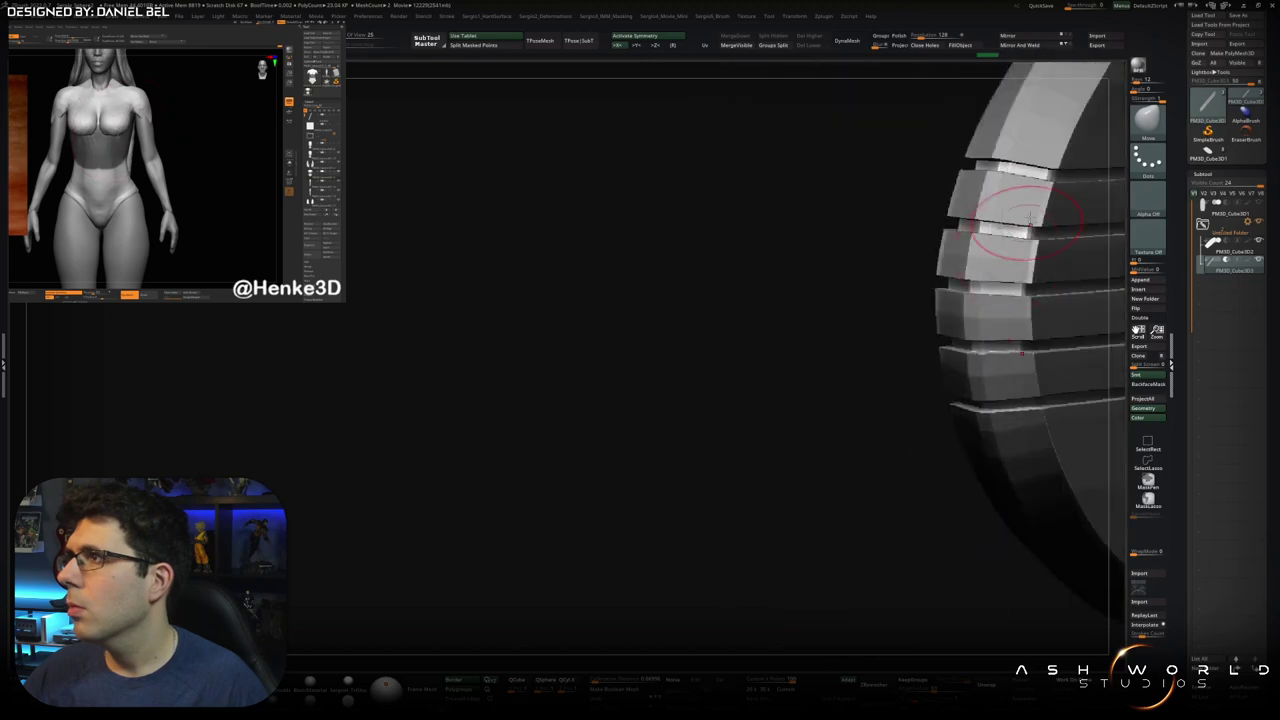
{"action": "mouse_move", "coordinate": [1018, 243]}
{"action": "right_mouse_down"}
{"action": "mouse_move", "coordinate": [934, 386]}
{"action": "mouse_move", "coordinate": [797, 409]}
{"action": "mouse_move", "coordinate": [626, 391]}
{"action": "mouse_move", "coordinate": [958, 320]}
{"action": "mouse_move", "coordinate": [886, 257]}
{"action": "mouse_move", "coordinate": [786, 243]}
{"action": "mouse_move", "coordinate": [800, 357]}
{"action": "mouse_move", "coordinate": [769, 379]}
{"action": "mouse_move", "coordinate": [822, 335]}
{"action": "right_mouse_up"}
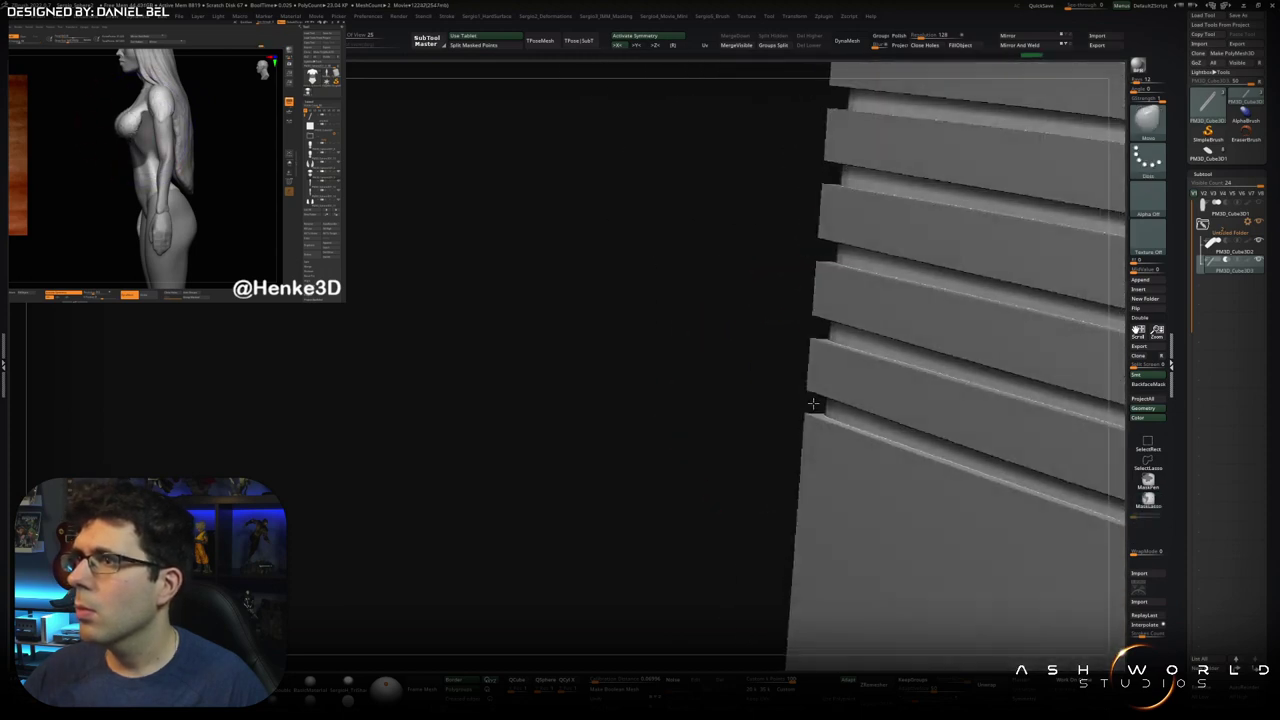
{"action": "mouse_move", "coordinate": [819, 403]}
{"action": "right_mouse_down"}
{"action": "mouse_move", "coordinate": [836, 433]}
{"action": "mouse_move", "coordinate": [855, 275]}
{"action": "right_mouse_up"}
{"action": "right_click_drag", "start_coordinate": [843, 340], "coordinate": [758, 450]}
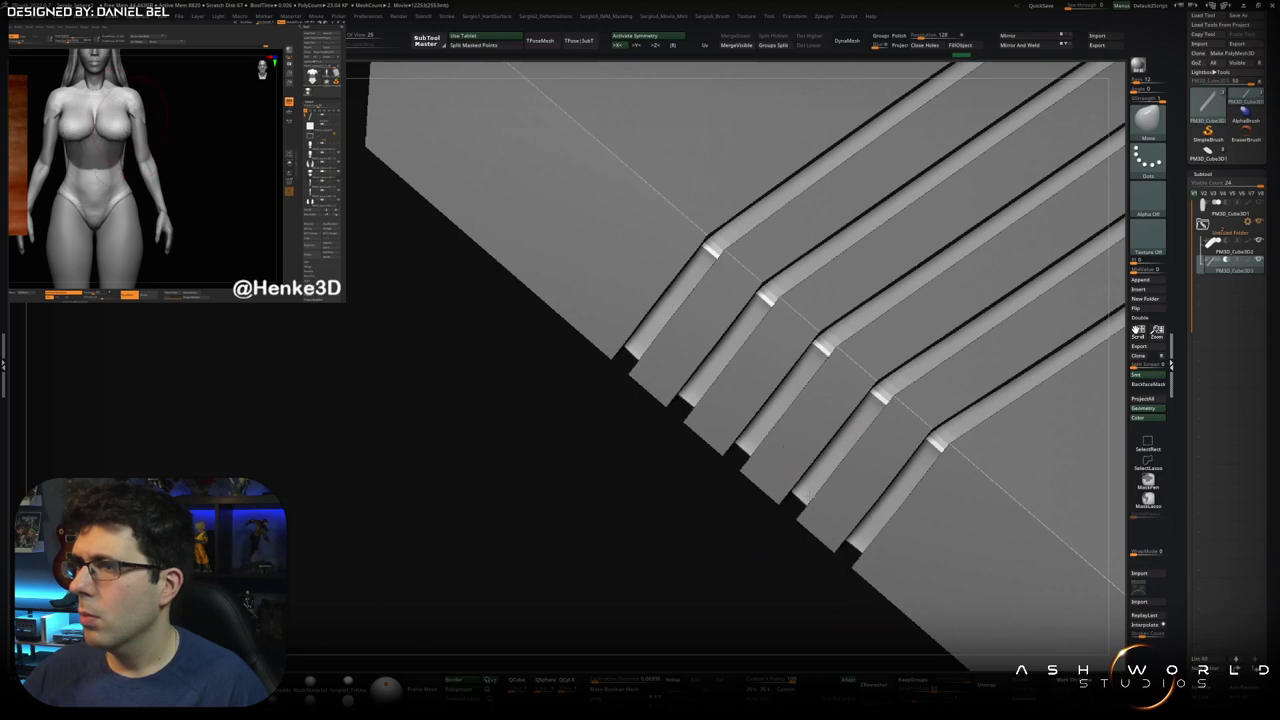
{"action": "mouse_move", "coordinate": [814, 529]}
{"action": "right_mouse_down"}
{"action": "mouse_move", "coordinate": [760, 420]}
{"action": "mouse_move", "coordinate": [700, 400]}
{"action": "mouse_move", "coordinate": [680, 420]}
{"action": "mouse_move", "coordinate": [837, 380]}
{"action": "mouse_move", "coordinate": [808, 320]}
{"action": "mouse_move", "coordinate": [834, 442]}
{"action": "mouse_move", "coordinate": [860, 380]}
{"action": "mouse_move", "coordinate": [812, 469]}
{"action": "right_mouse_up"}
{"action": "key", "text": "ctrl+f"}
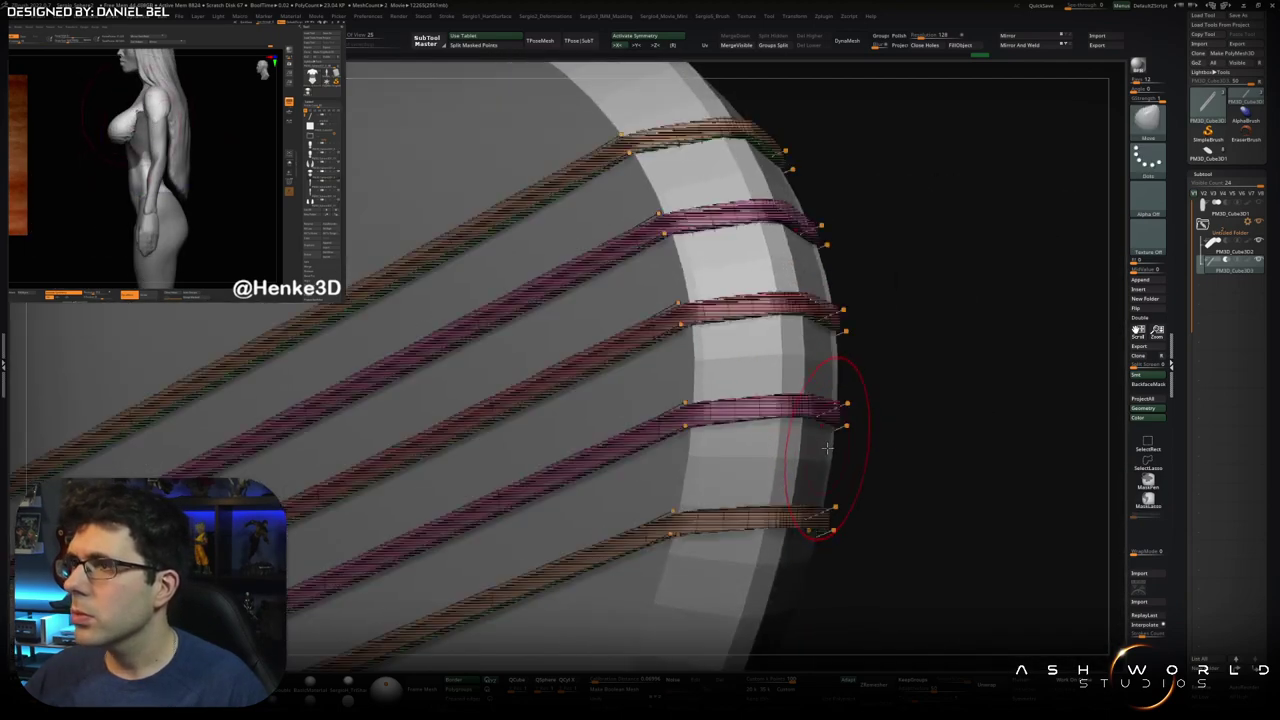
Undo the last few changes and orbit to the grooved tip of the surfboard
{"action": "key", "text": "ctrl+z"}
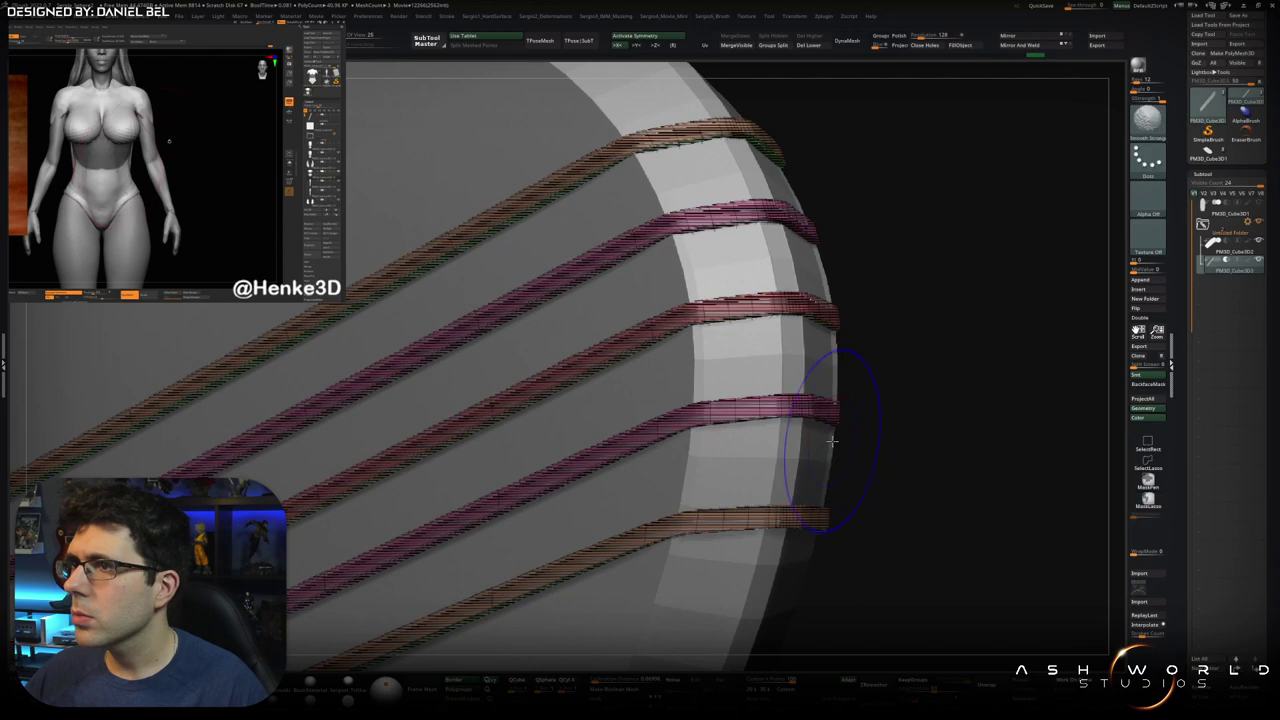
{"action": "key", "text": "ctrl+z"}
{"action": "right_click_drag", "start_coordinate": [857, 443], "coordinate": [805, 355]}
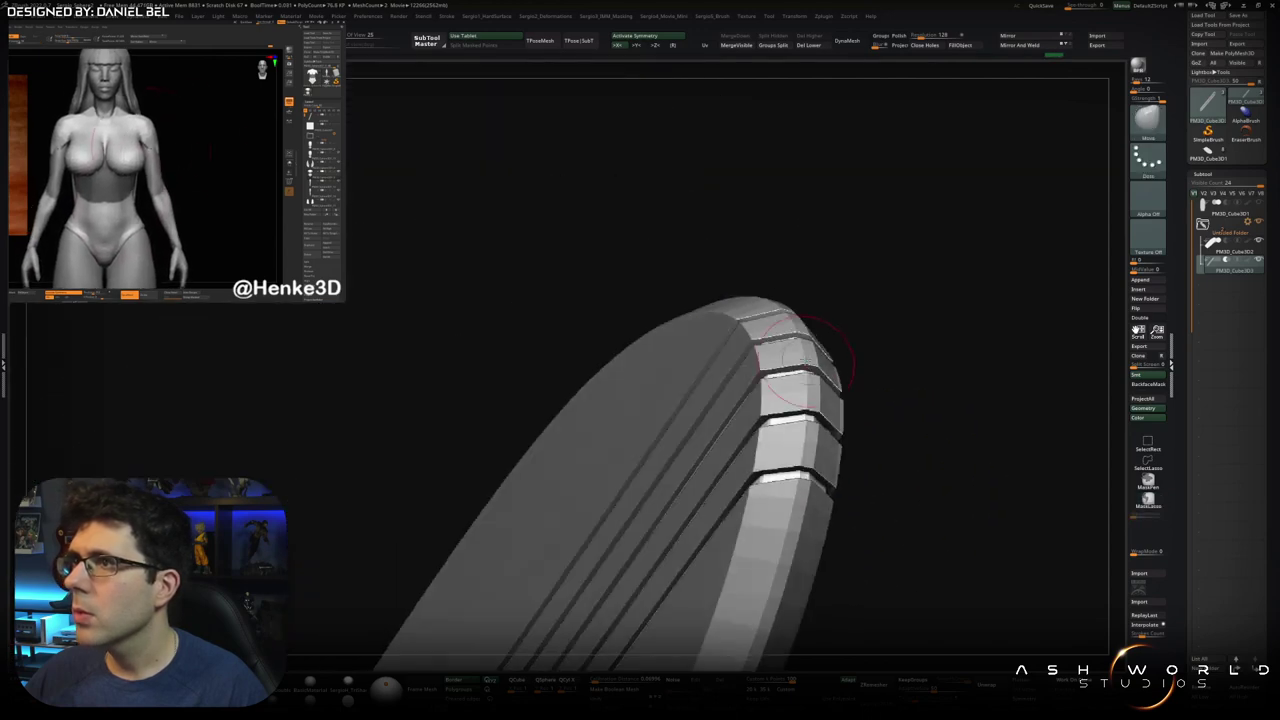
{"action": "key", "text": "ctrl+z"}
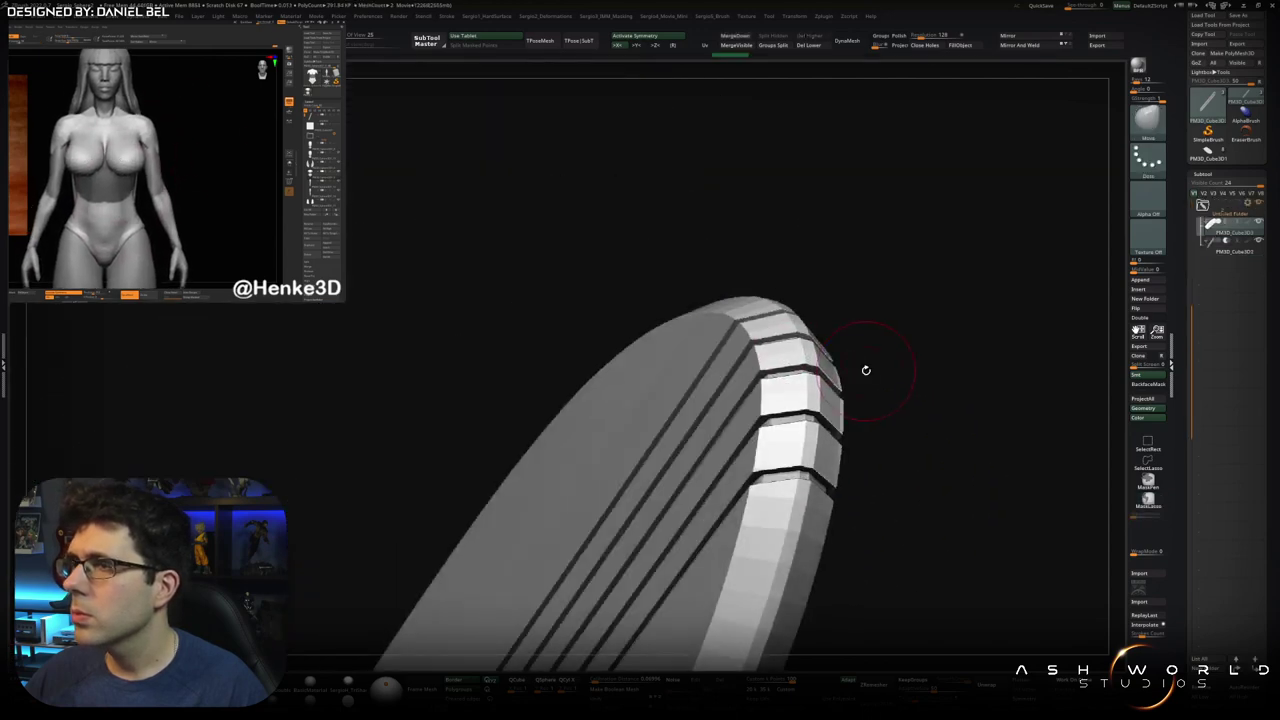
{"action": "right_click_drag", "start_coordinate": [865, 371], "coordinate": [905, 375]}
Smooth the groove ends and apply Deformation > Polish to the bevelled nose edge
{"action": "key", "text": "shift"}
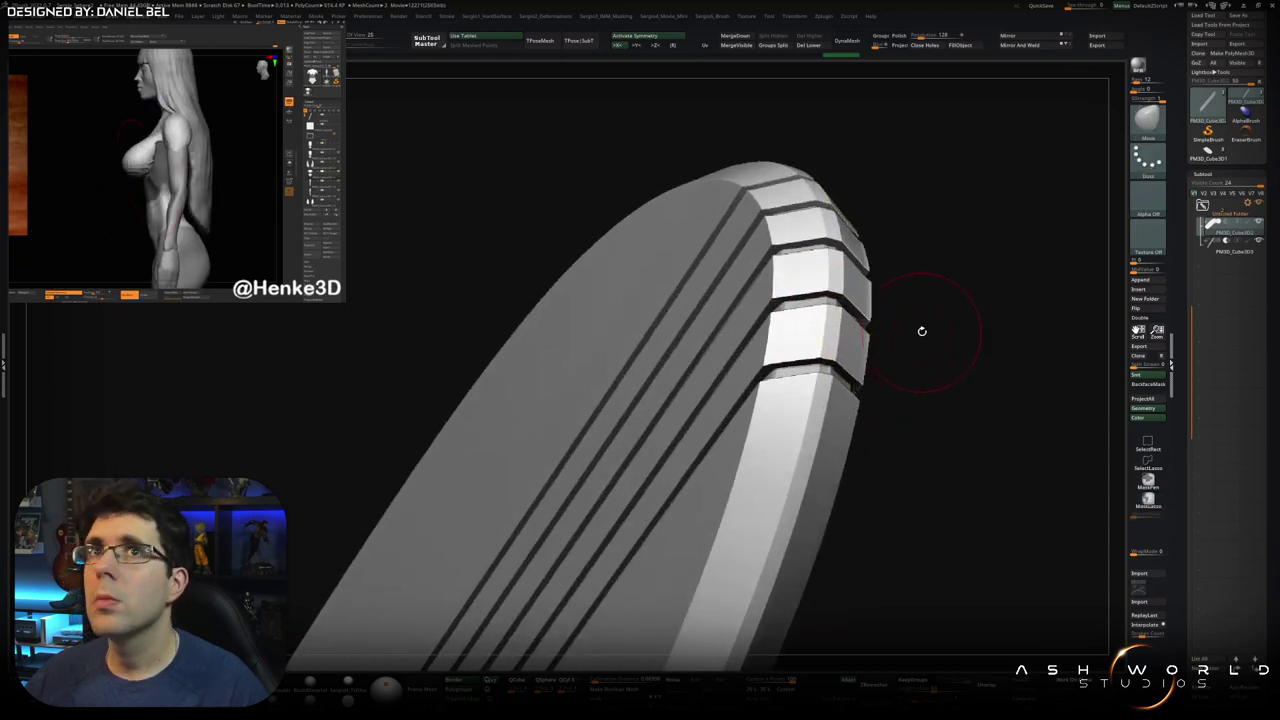
{"action": "key", "text": "space"}
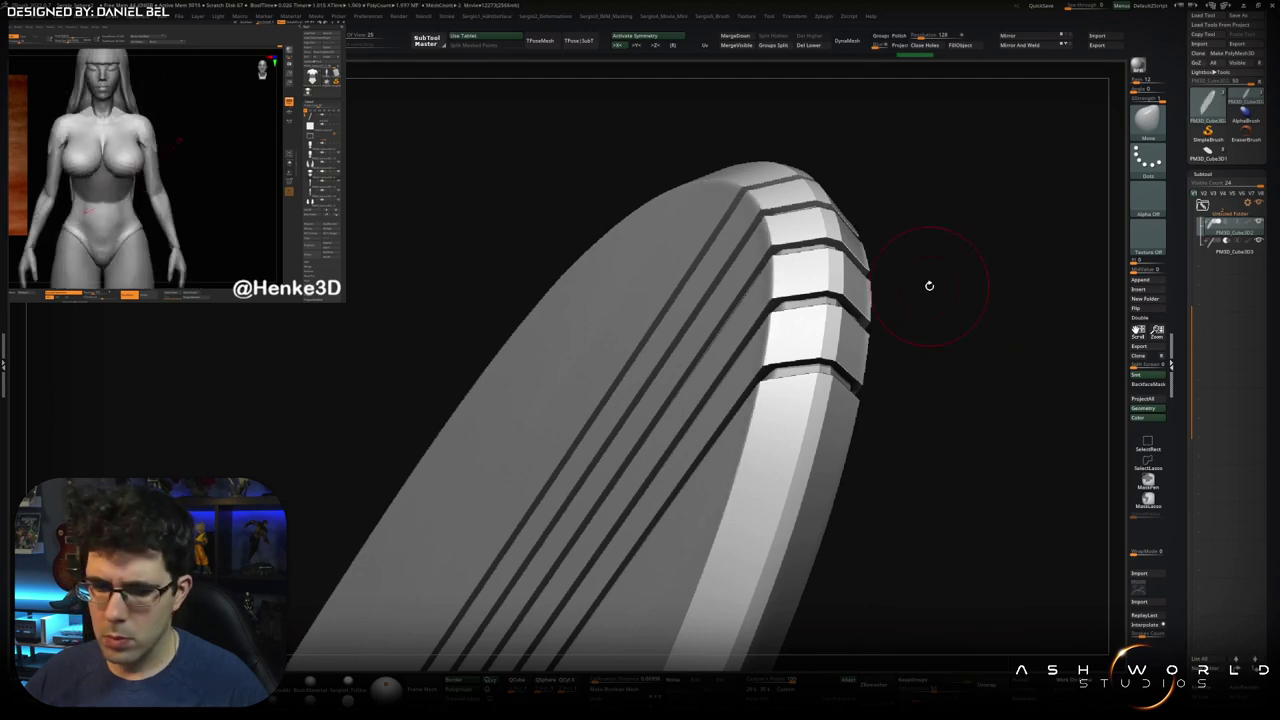
{"action": "right_click_drag", "start_coordinate": [868, 345], "coordinate": [878, 443]}
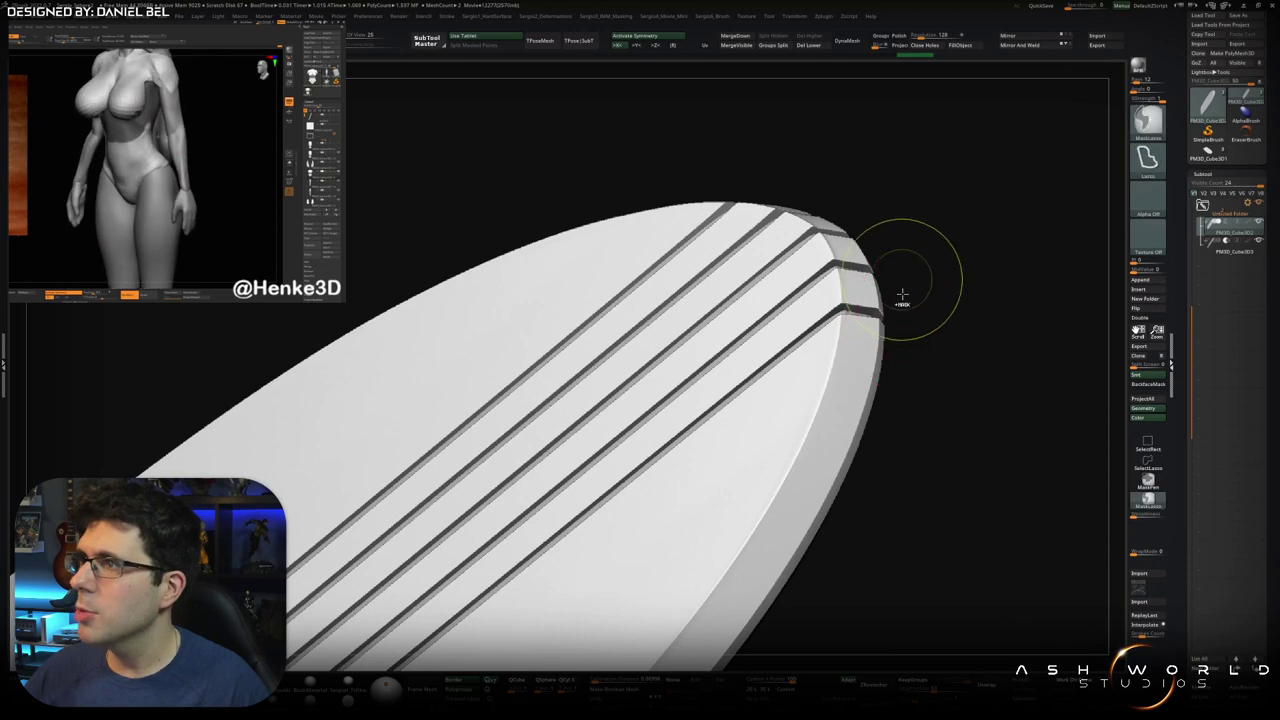
{"action": "right_click_drag", "start_coordinate": [900, 286], "coordinate": [973, 318], "text": "ctrl"}
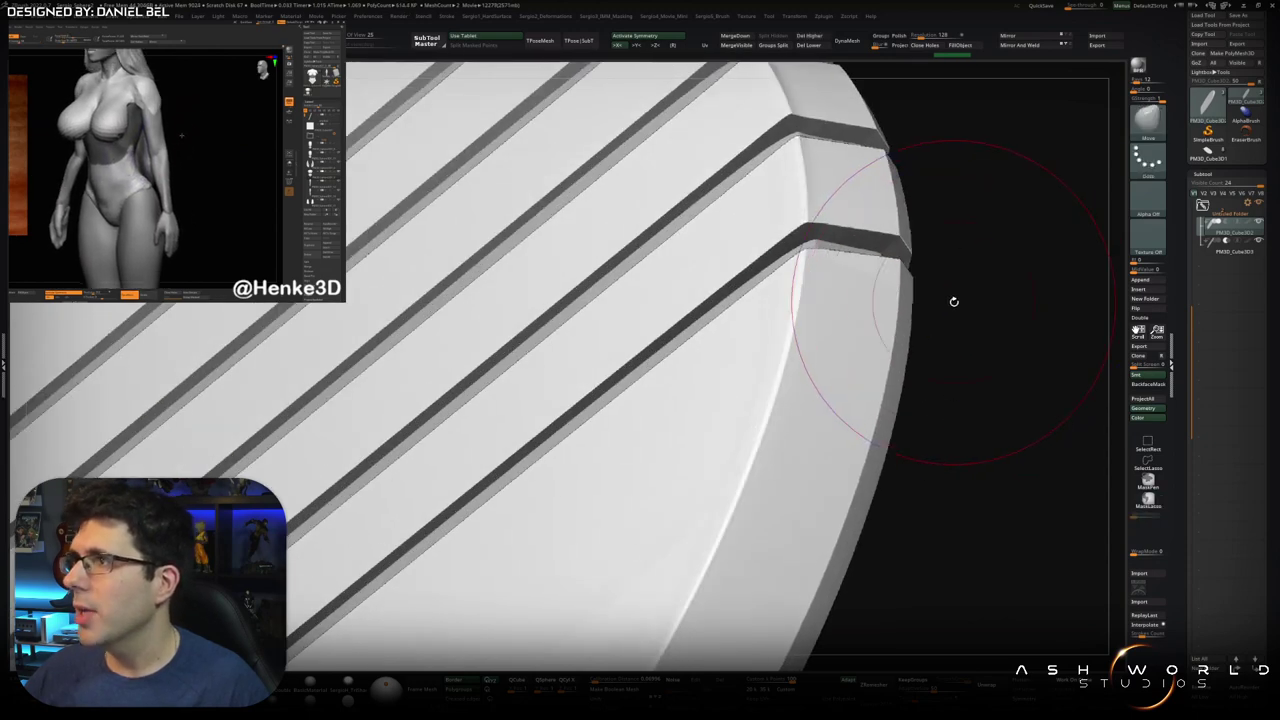
{"action": "key", "text": "F1"}
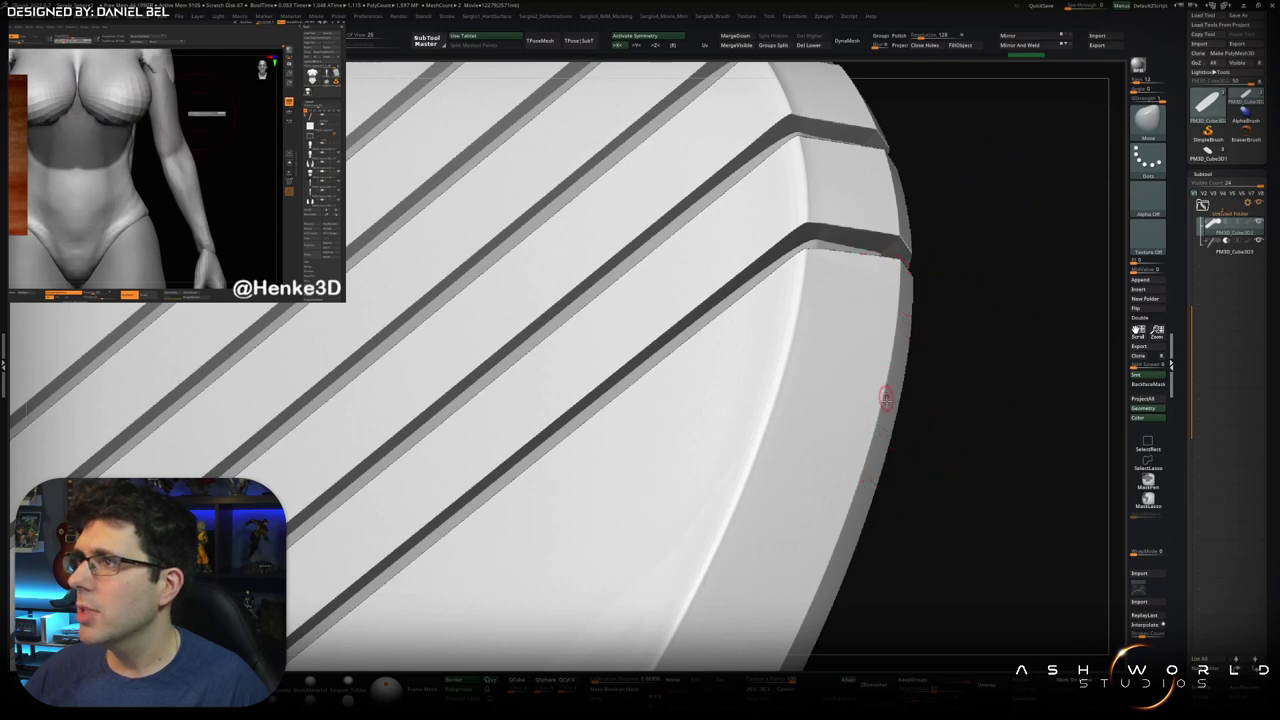
{"action": "mouse_move", "coordinate": [893, 402]}
{"action": "right_mouse_down"}
{"action": "mouse_move", "coordinate": [838, 440]}
{"action": "mouse_move", "coordinate": [1145, 240]}
{"action": "right_mouse_up"}
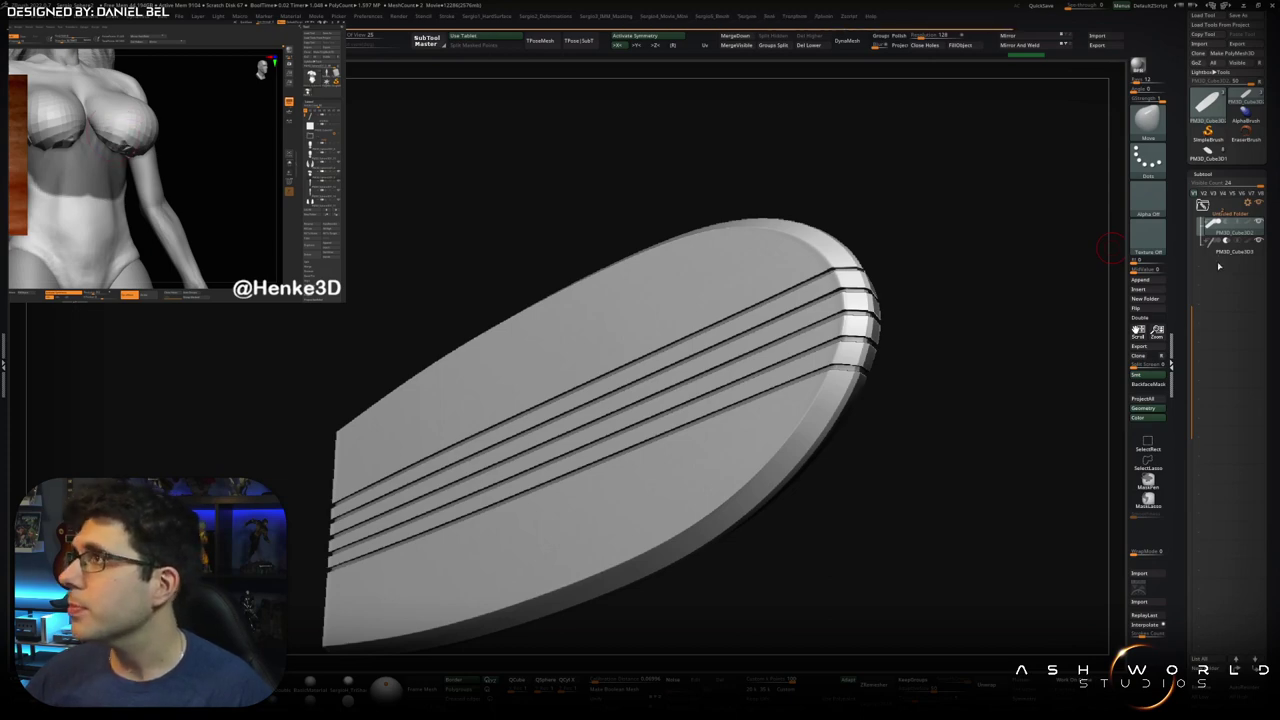
Rotate the view and zoom out around the grooved surfboard
{"action": "mouse_move", "coordinate": [1110, 248]}
{"action": "left_mouse_down"}
{"action": "mouse_move", "coordinate": [882, 392]}
{"action": "mouse_move", "coordinate": [870, 385]}
{"action": "left_mouse_up"}
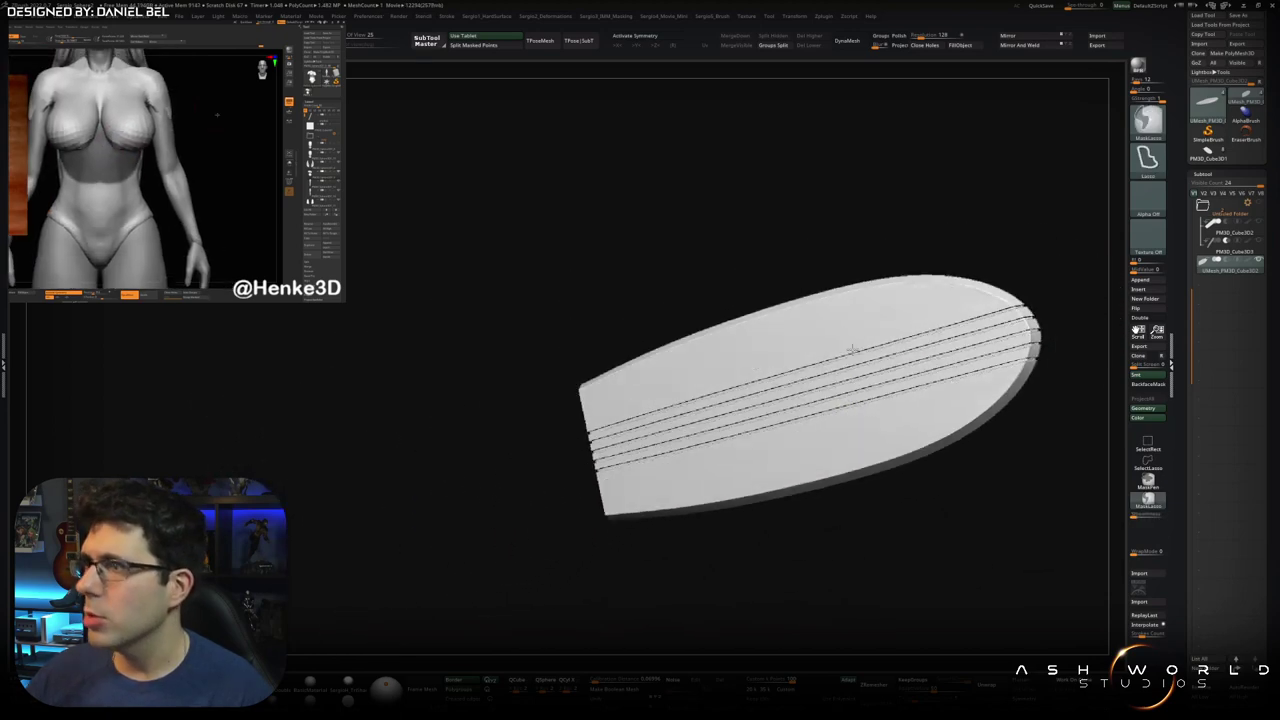
{"action": "left_click_drag", "start_coordinate": [863, 390], "coordinate": [1107, 205]}
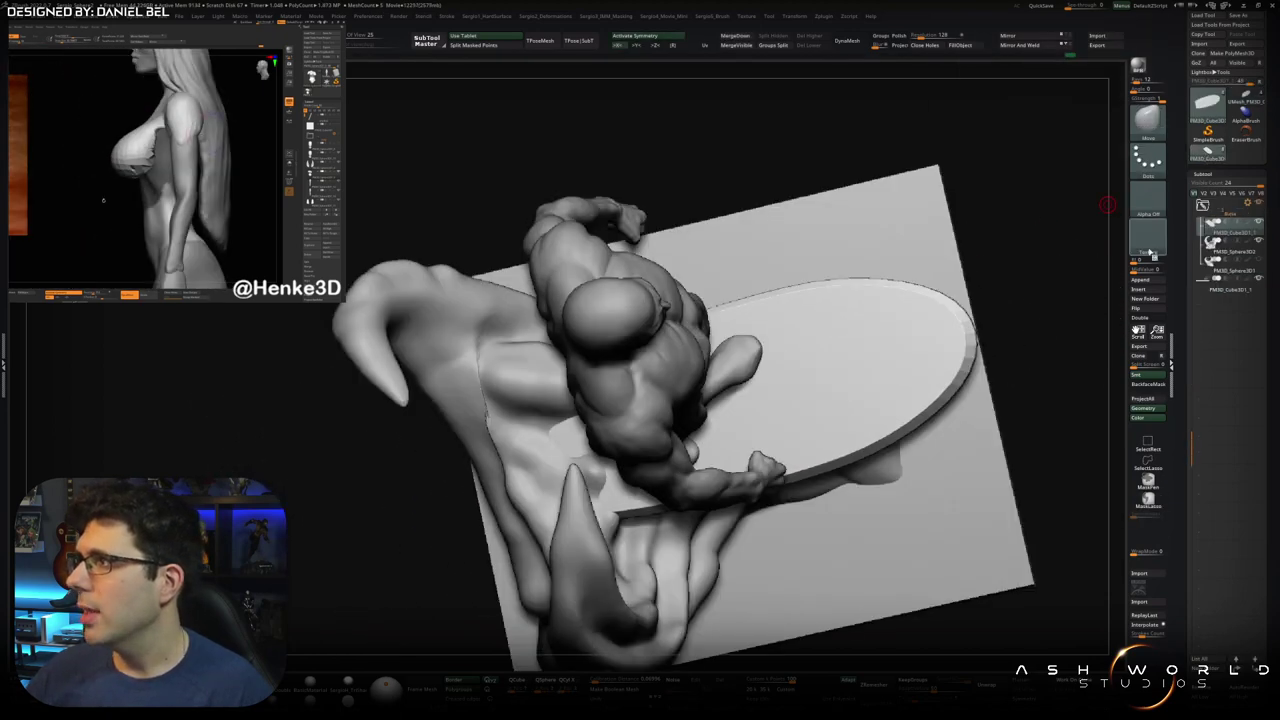
Set Texture Off, swap in the grooved board subtool, and orbit the statue to inspect it
{"action": "left_click", "coordinate": [1148, 245]}
{"action": "left_click", "coordinate": [1022, 323]}
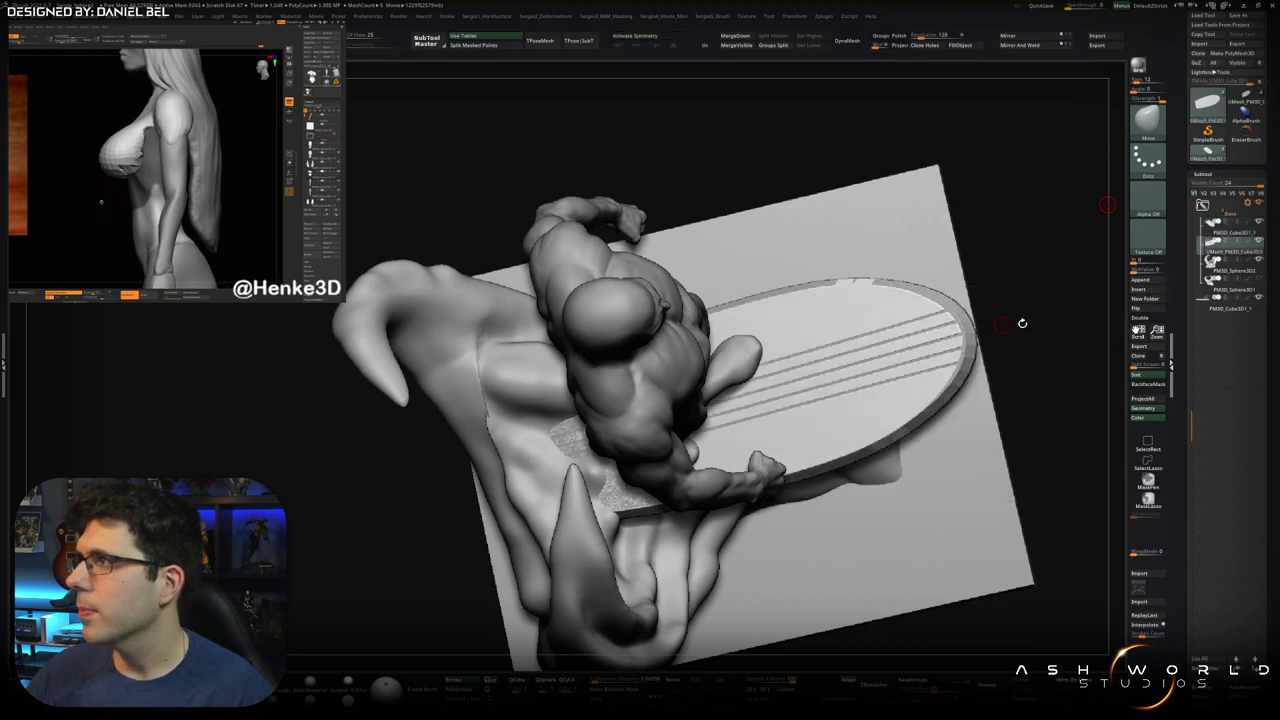
{"action": "left_click_drag", "start_coordinate": [1107, 205], "coordinate": [1028, 308]}
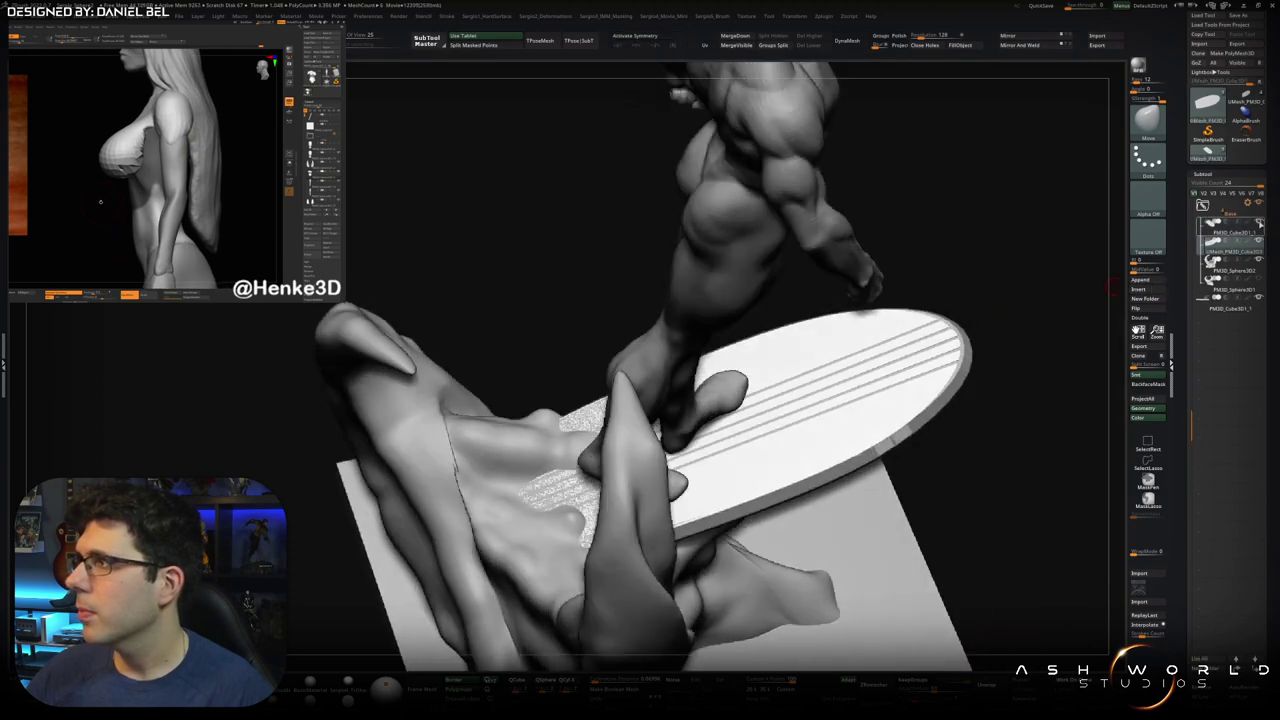
{"action": "left_click_drag", "start_coordinate": [989, 360], "coordinate": [943, 309]}
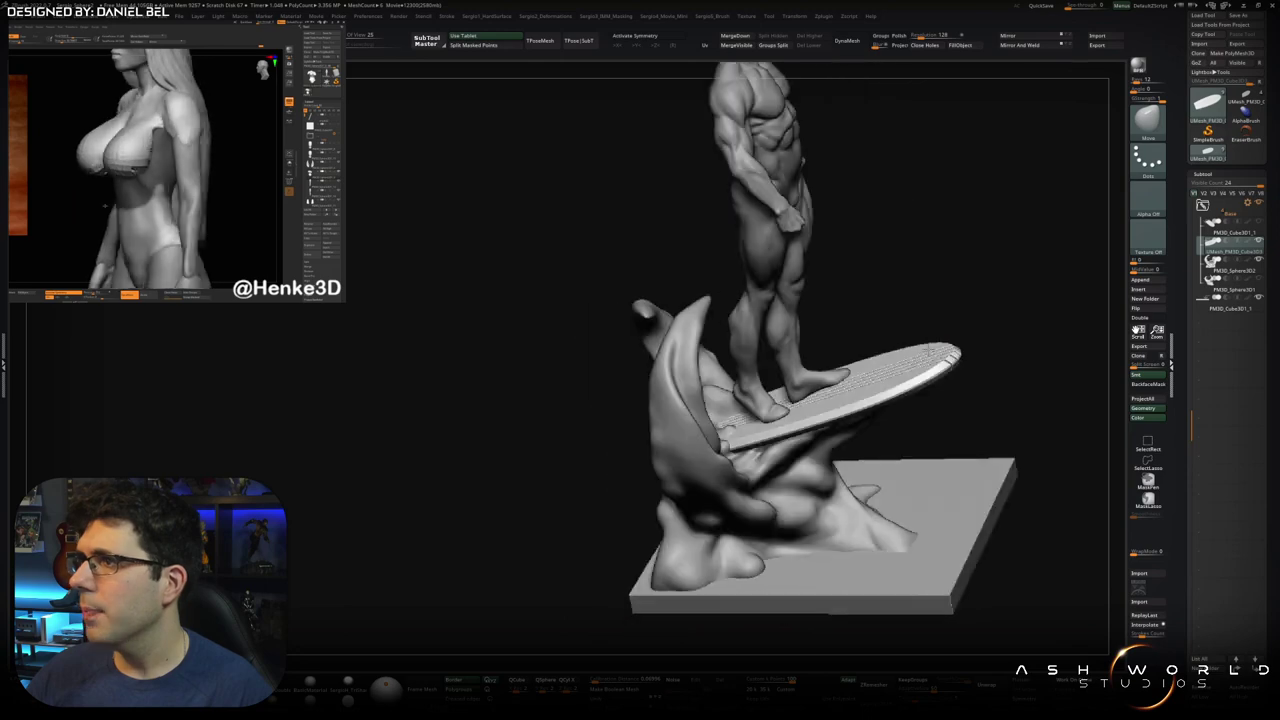
{"action": "mouse_move", "coordinate": [950, 230]}
{"action": "left_mouse_down"}
{"action": "mouse_move", "coordinate": [897, 398]}
{"action": "mouse_move", "coordinate": [827, 444]}
{"action": "mouse_move", "coordinate": [864, 406]}
{"action": "left_mouse_up"}
{"action": "mouse_move", "coordinate": [746, 390]}
{"action": "left_mouse_down"}
{"action": "mouse_move", "coordinate": [765, 440]}
{"action": "mouse_move", "coordinate": [824, 430]}
{"action": "left_mouse_up"}
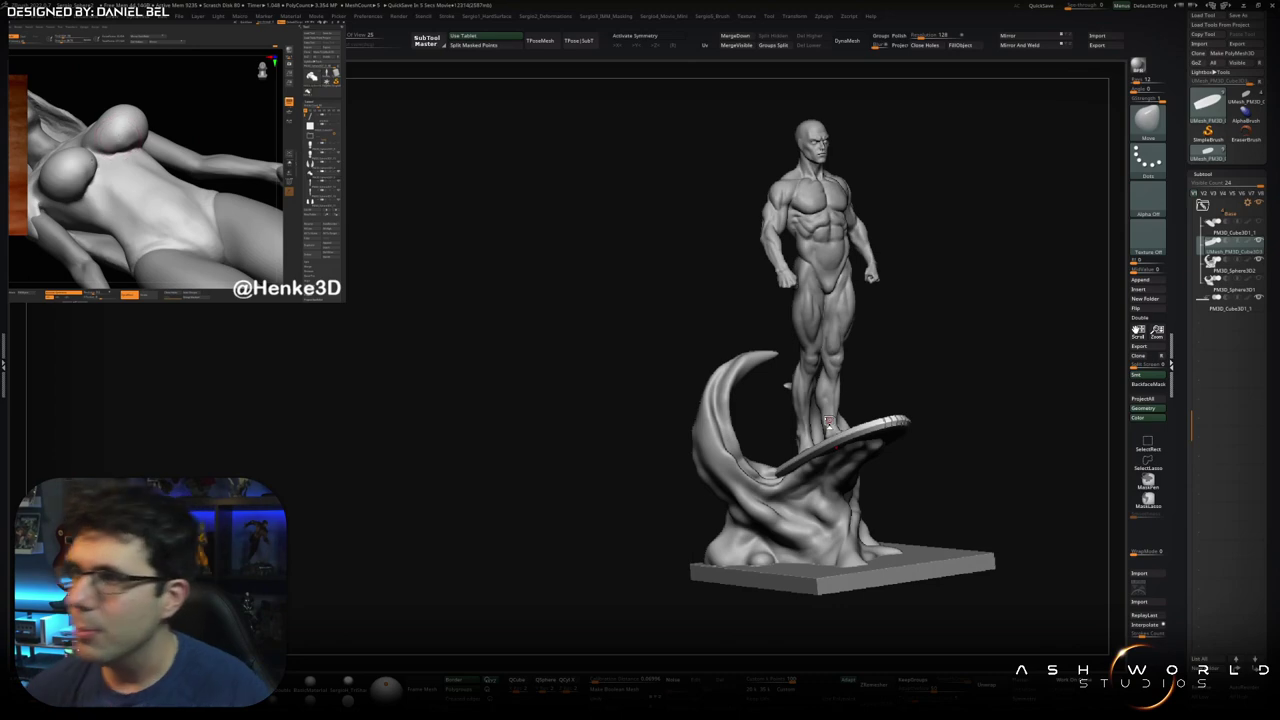
Frame the legs close up and build up the heel undersides with ClayBuildup
{"action": "right_click_drag", "start_coordinate": [838, 416], "coordinate": [705, 497]}
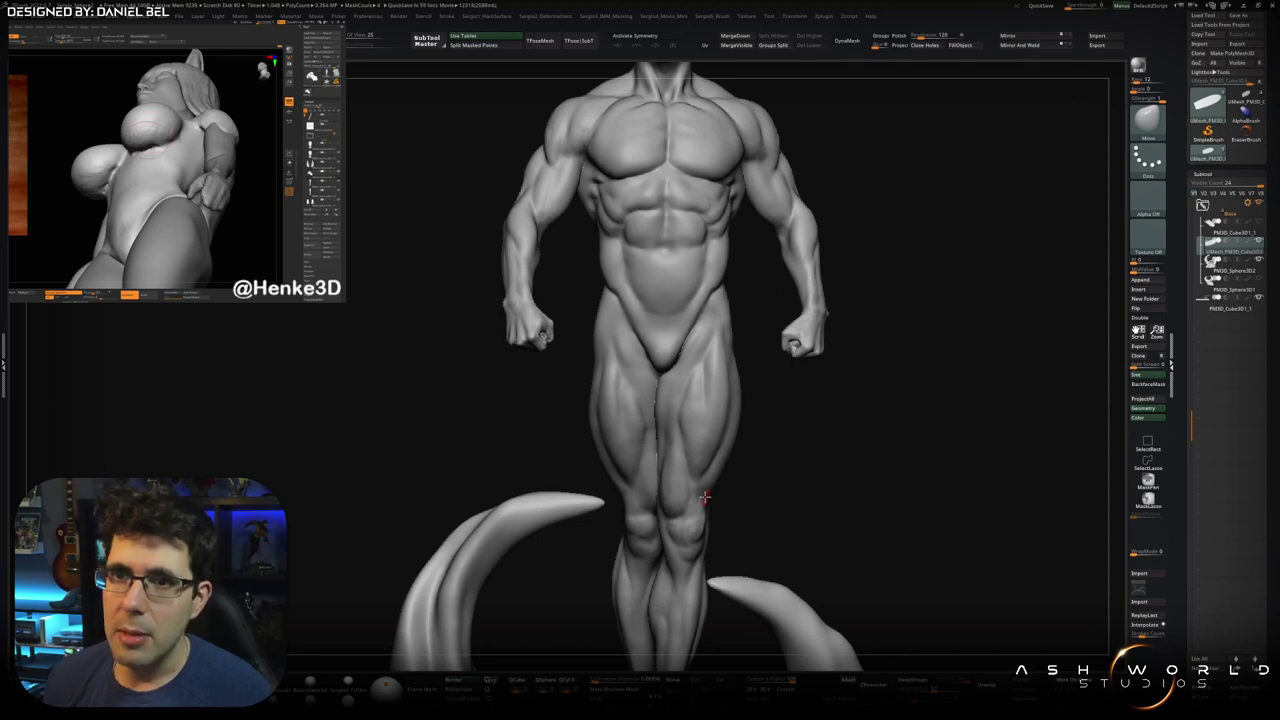
{"action": "mouse_move", "coordinate": [844, 429]}
{"action": "right_mouse_down", "text": "alt"}
{"action": "mouse_move", "coordinate": [770, 460]}
{"action": "mouse_move", "coordinate": [646, 457]}
{"action": "mouse_move", "coordinate": [659, 462]}
{"action": "right_mouse_up", "text": "alt"}
{"action": "key", "text": "b"}
{"action": "key", "text": "c"}
{"action": "key", "text": "b"}
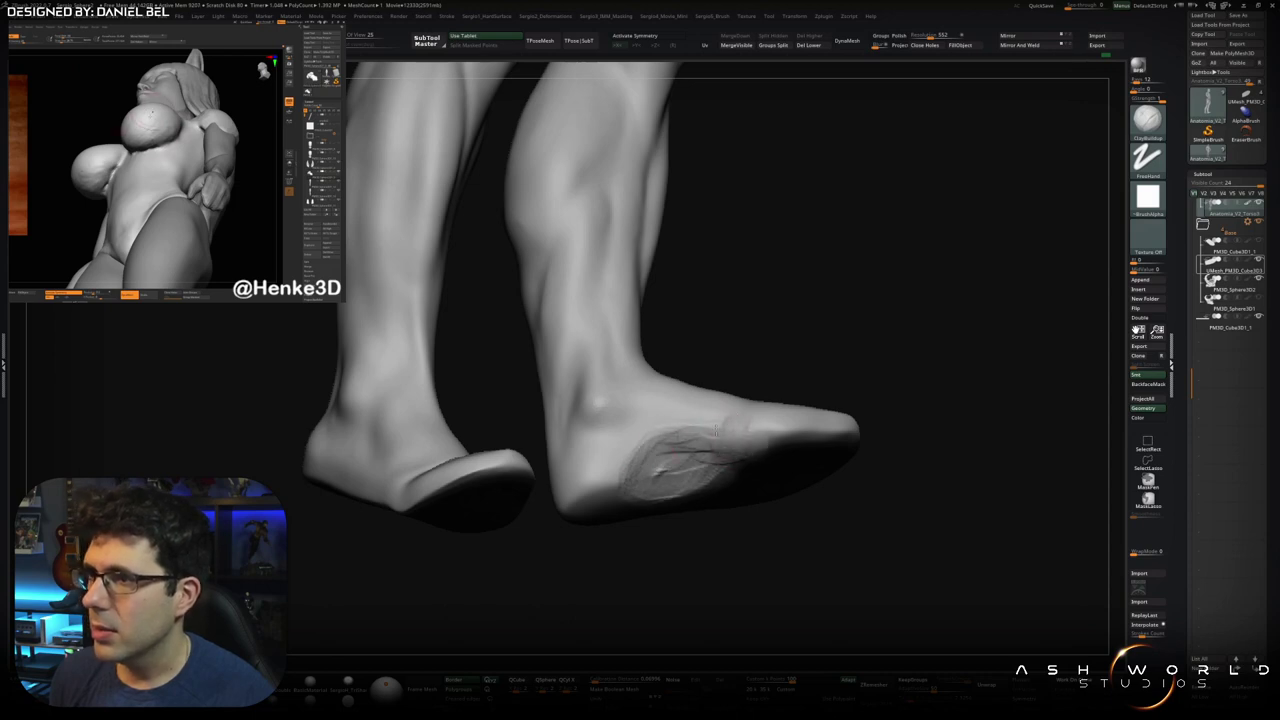
{"action": "mouse_move", "coordinate": [712, 454]}
{"action": "right_mouse_down"}
{"action": "mouse_move", "coordinate": [775, 445]}
{"action": "mouse_move", "coordinate": [735, 430]}
{"action": "right_mouse_up"}
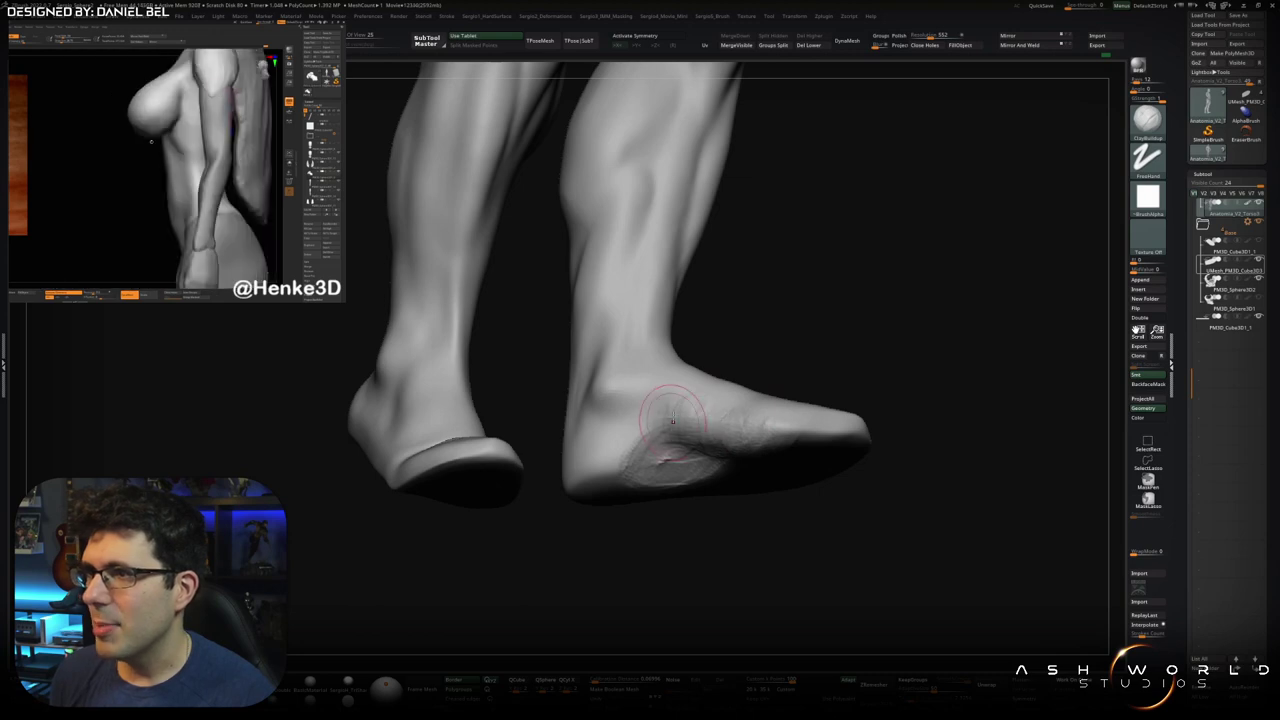
{"action": "left_click_drag", "start_coordinate": [668, 430], "coordinate": [677, 483], "text": "shift"}
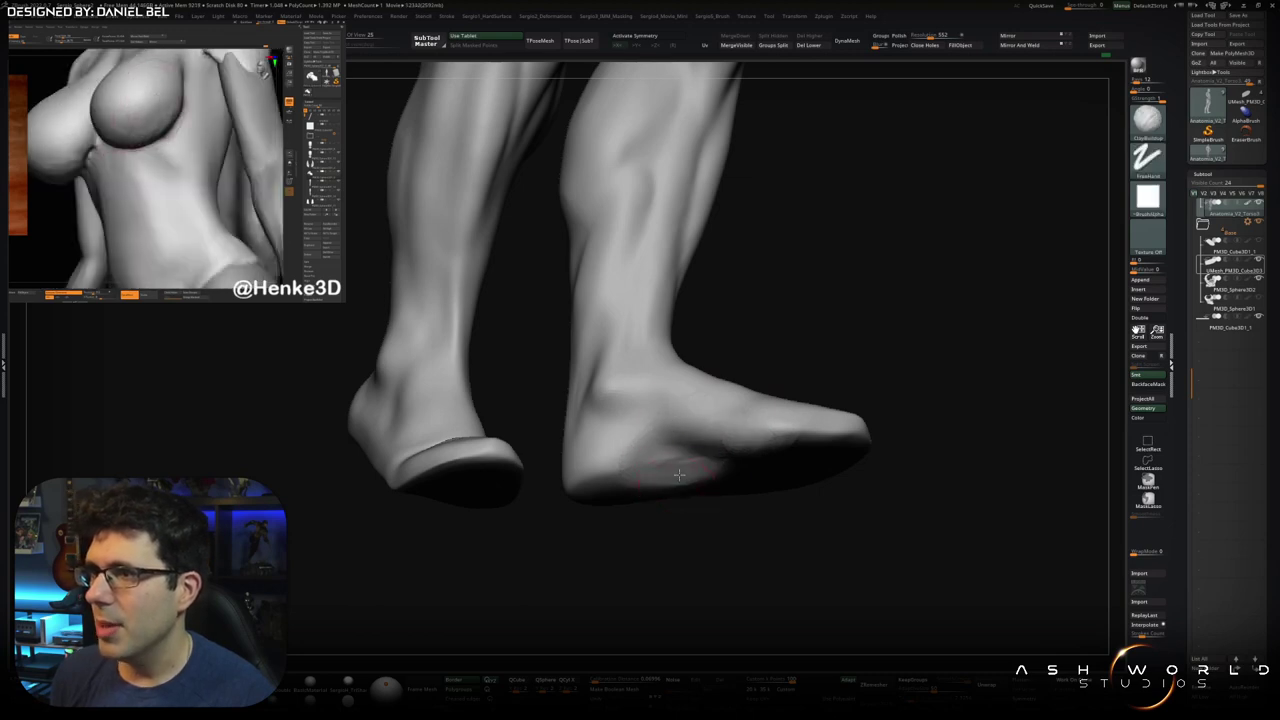
{"action": "right_click_drag", "start_coordinate": [677, 483], "coordinate": [800, 433]}
Smooth both heels with Smooth Stronger, checking the soles from below
{"action": "mouse_move", "coordinate": [596, 459]}
{"action": "right_mouse_down"}
{"action": "mouse_move", "coordinate": [776, 450]}
{"action": "mouse_move", "coordinate": [790, 418]}
{"action": "mouse_move", "coordinate": [801, 428]}
{"action": "right_mouse_up"}
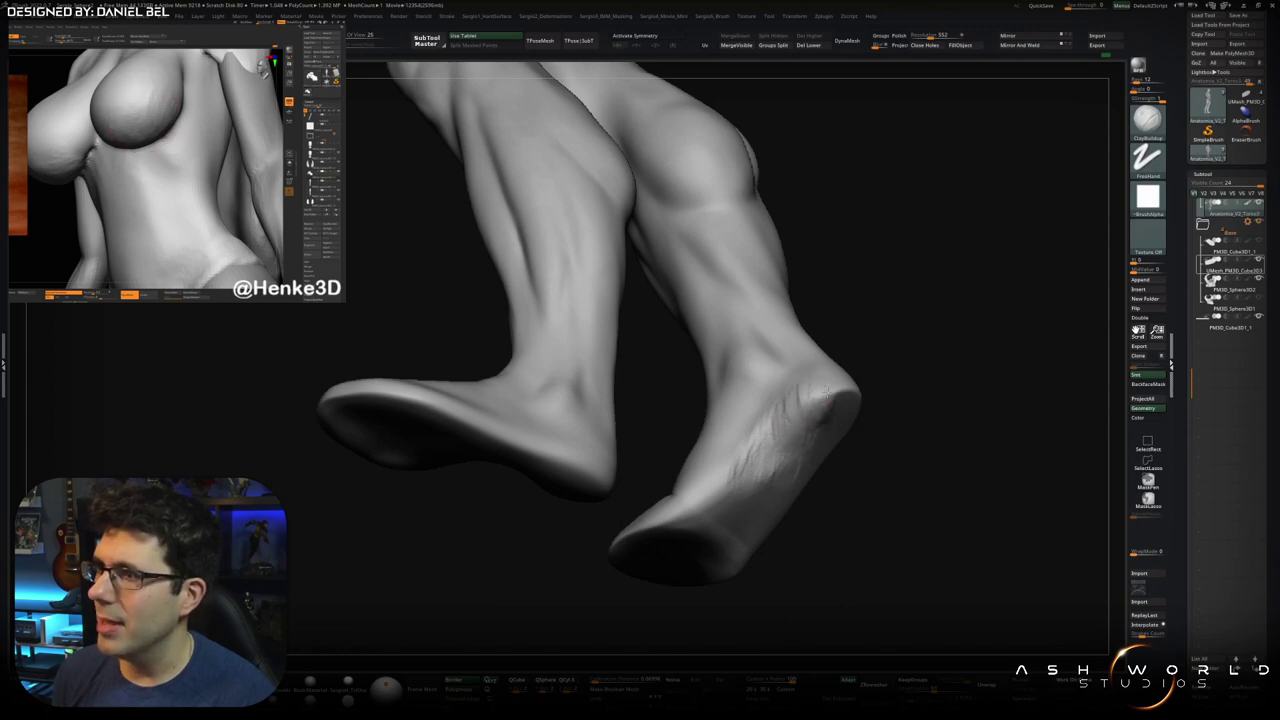
{"action": "mouse_move", "coordinate": [774, 457]}
{"action": "right_mouse_down"}
{"action": "mouse_move", "coordinate": [730, 501]}
{"action": "mouse_move", "coordinate": [769, 476]}
{"action": "mouse_move", "coordinate": [707, 509]}
{"action": "right_mouse_up"}
{"action": "mouse_move", "coordinate": [783, 420]}
{"action": "right_mouse_down"}
{"action": "mouse_move", "coordinate": [824, 448]}
{"action": "mouse_move", "coordinate": [776, 447]}
{"action": "mouse_move", "coordinate": [786, 452]}
{"action": "mouse_move", "coordinate": [782, 430]}
{"action": "right_mouse_up"}
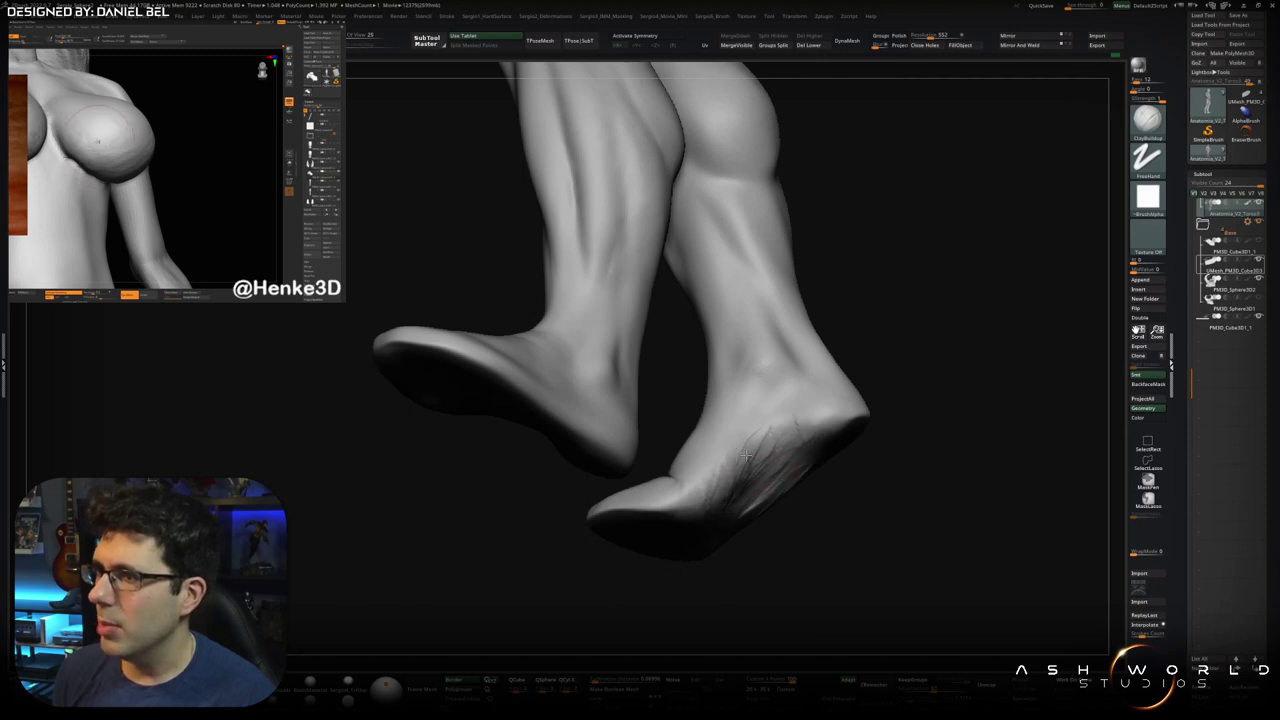
{"action": "right_click_drag", "start_coordinate": [741, 453], "coordinate": [718, 466]}
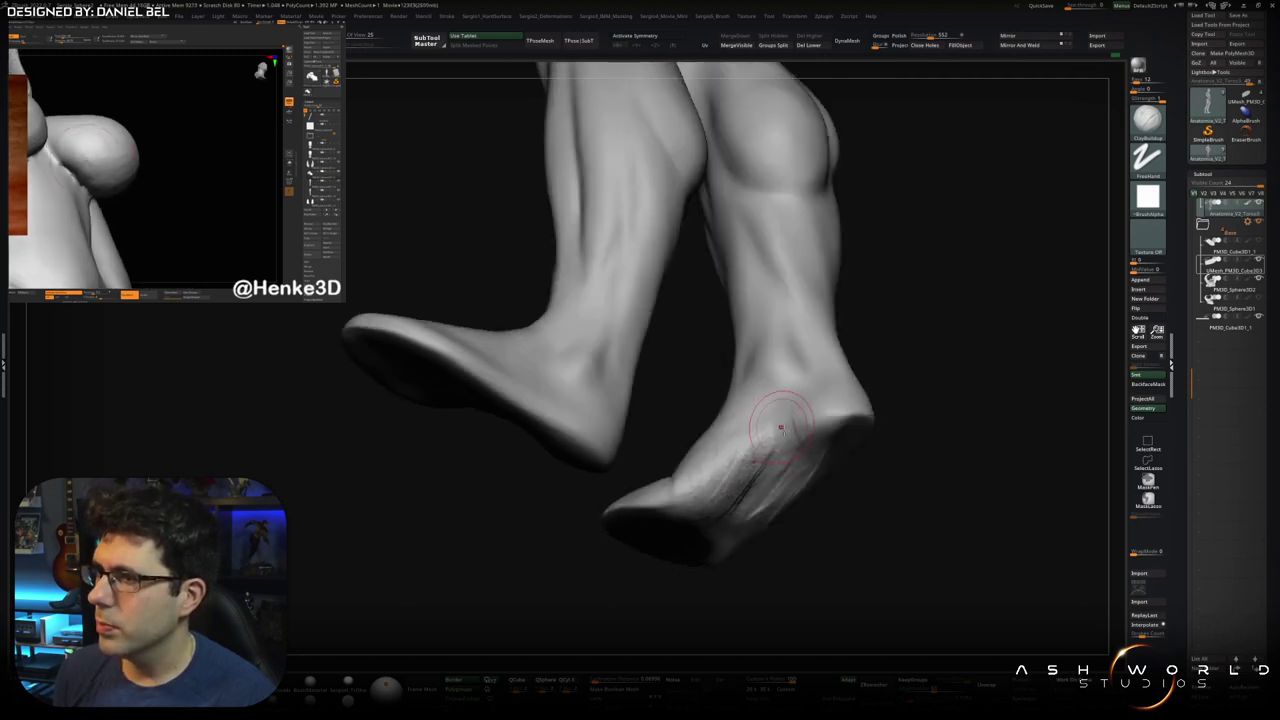
{"action": "right_click_drag", "start_coordinate": [774, 427], "coordinate": [780, 438]}
{"action": "left_click_drag", "start_coordinate": [757, 462], "coordinate": [705, 458], "text": "shift"}
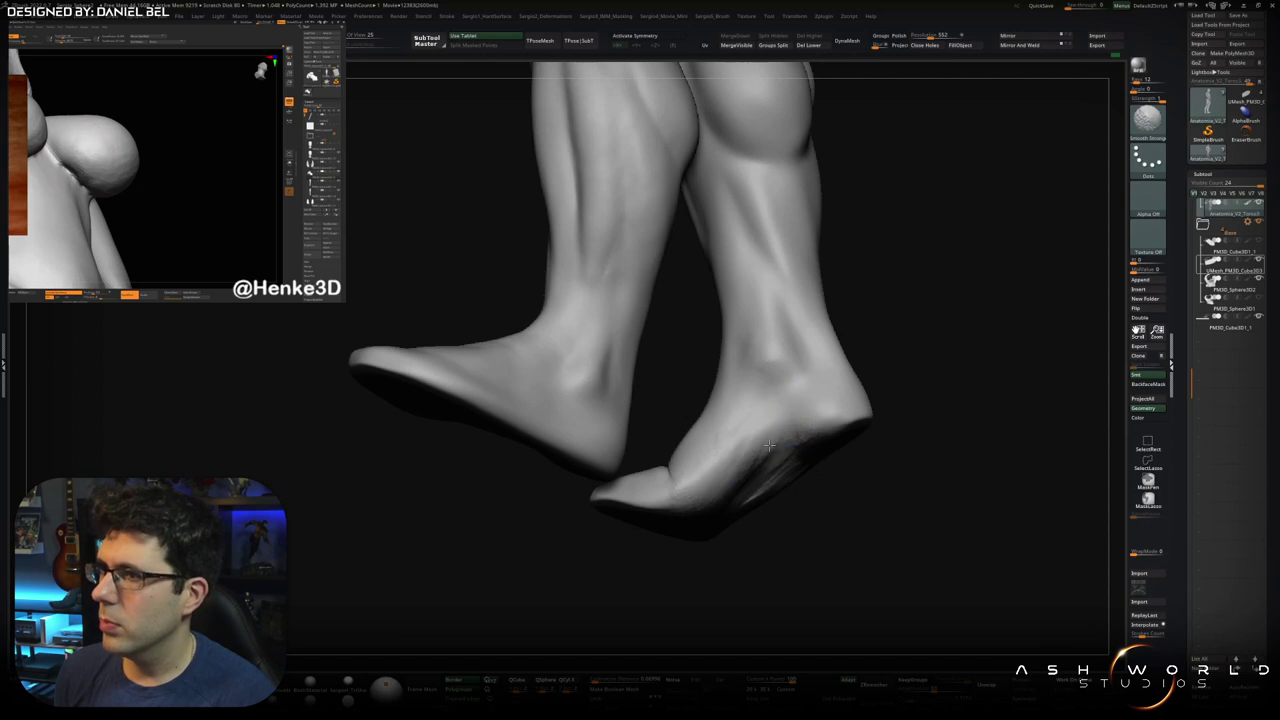
{"action": "right_click_drag", "start_coordinate": [776, 420], "coordinate": [800, 461]}
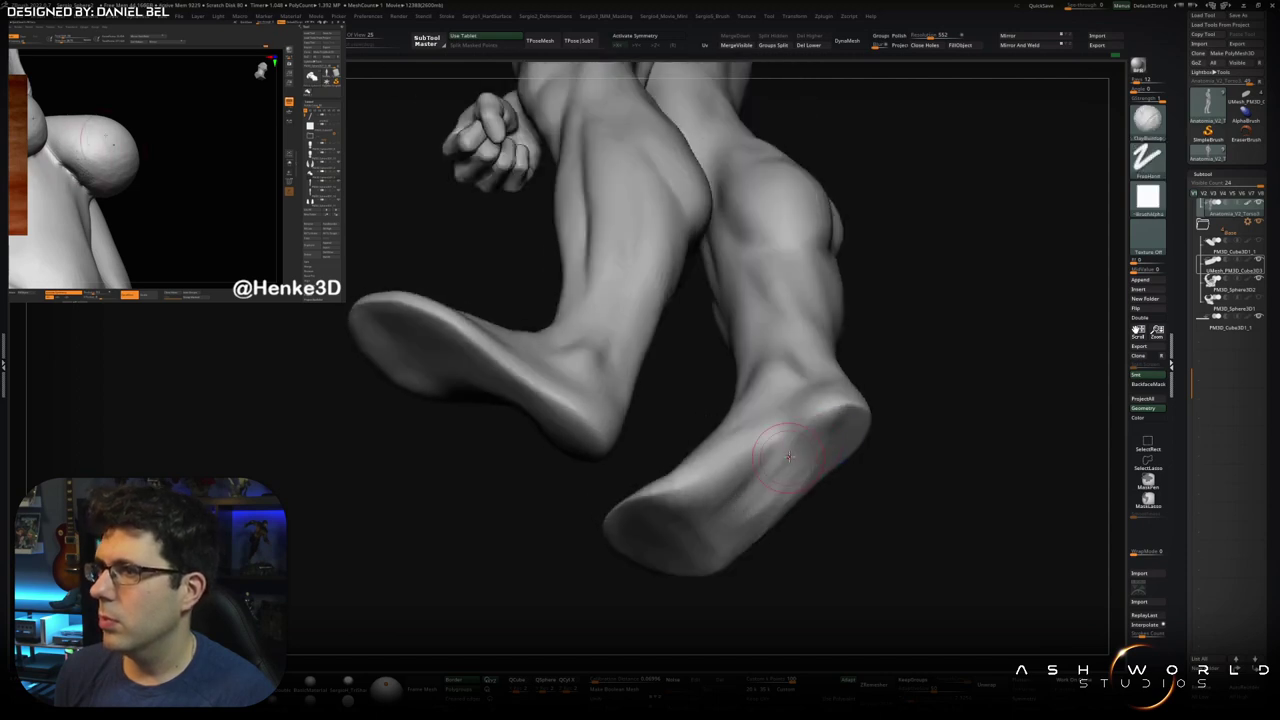
{"action": "key", "text": "shift"}
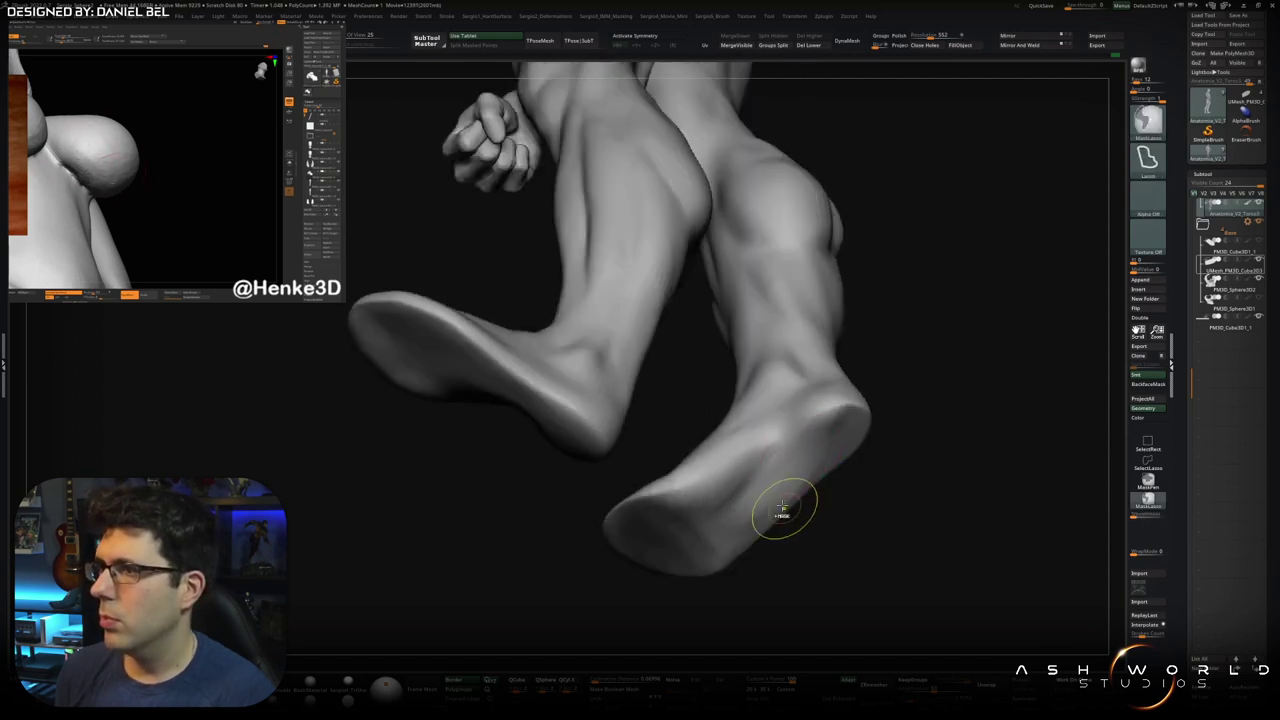
{"action": "right_click_drag", "start_coordinate": [777, 509], "coordinate": [771, 526]}
{"action": "mouse_move", "coordinate": [766, 457]}
{"action": "right_mouse_down"}
{"action": "mouse_move", "coordinate": [777, 439]}
{"action": "mouse_move", "coordinate": [702, 388]}
{"action": "mouse_move", "coordinate": [749, 512]}
{"action": "mouse_move", "coordinate": [749, 400]}
{"action": "mouse_move", "coordinate": [803, 443]}
{"action": "mouse_move", "coordinate": [787, 483]}
{"action": "mouse_move", "coordinate": [774, 466]}
{"action": "mouse_move", "coordinate": [746, 499]}
{"action": "mouse_move", "coordinate": [1025, 430]}
{"action": "mouse_move", "coordinate": [949, 463]}
{"action": "mouse_move", "coordinate": [690, 442]}
{"action": "mouse_move", "coordinate": [701, 474]}
{"action": "mouse_move", "coordinate": [694, 443]}
{"action": "right_mouse_up"}
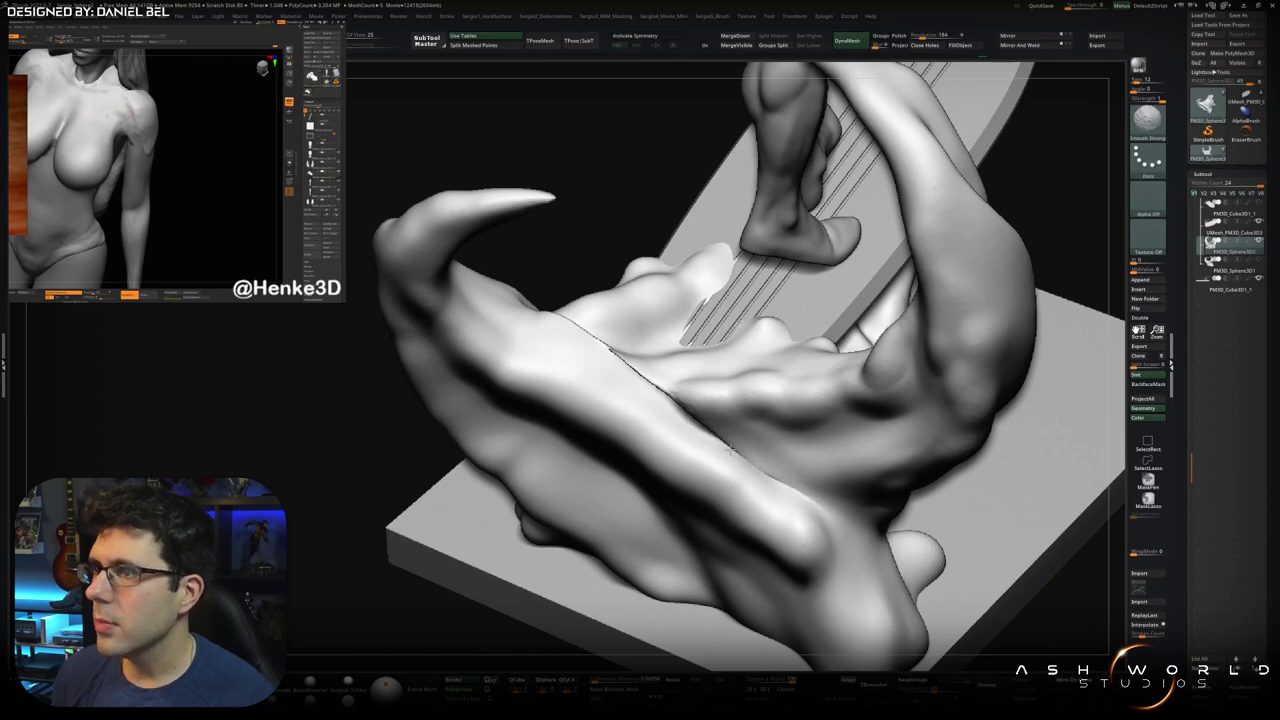
{"action": "right_click_drag", "start_coordinate": [597, 338], "coordinate": [637, 370]}
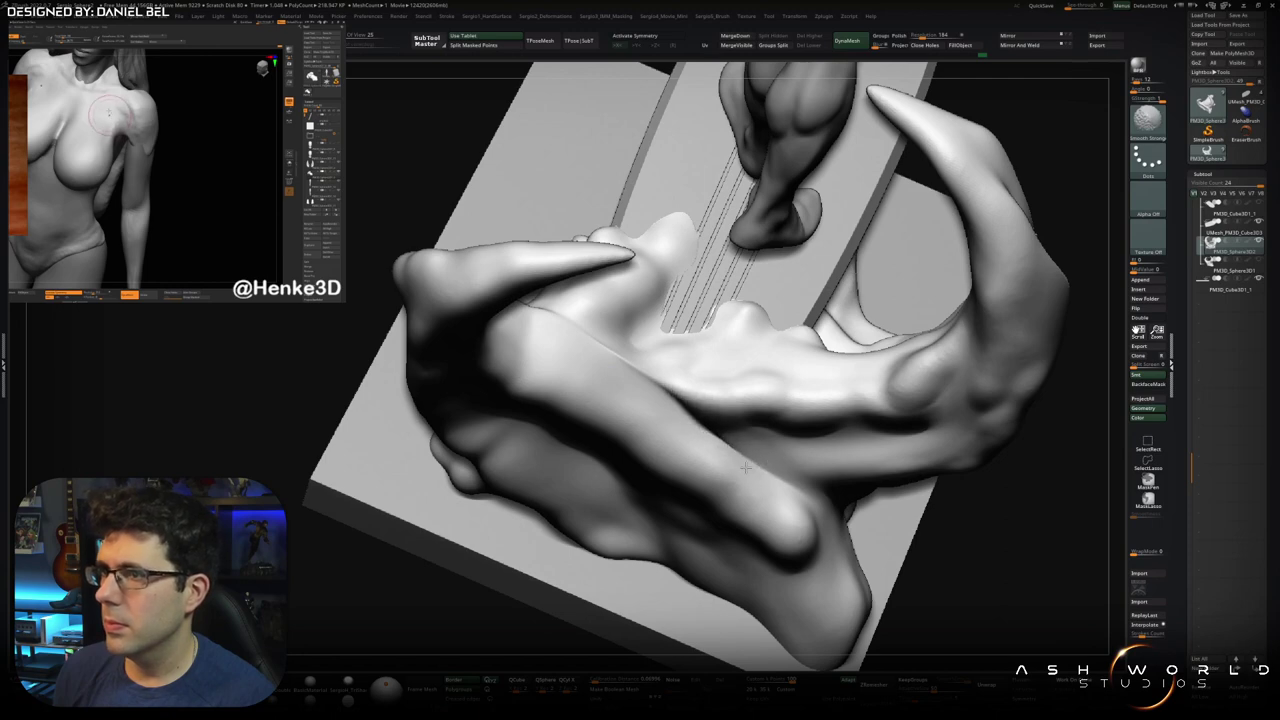
{"action": "right_click_drag", "start_coordinate": [665, 396], "coordinate": [525, 310]}
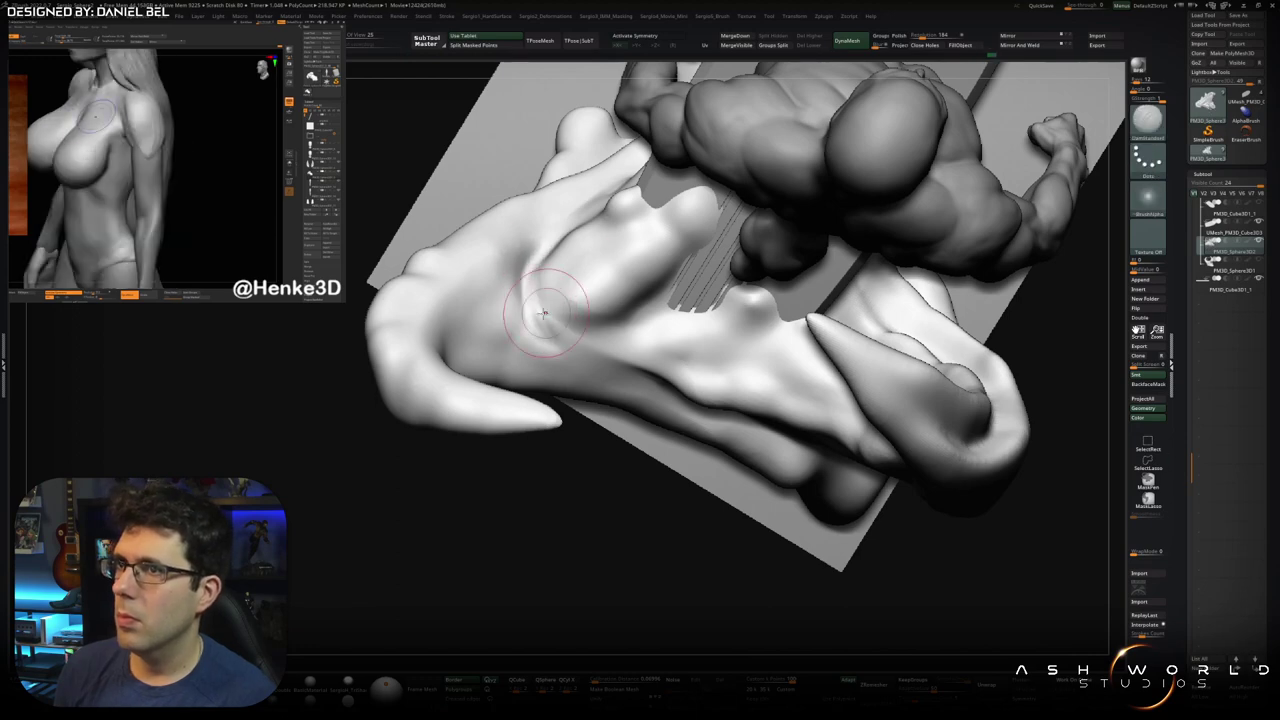
{"action": "mouse_move", "coordinate": [548, 345]}
{"action": "right_mouse_down"}
{"action": "mouse_move", "coordinate": [620, 358]}
{"action": "mouse_move", "coordinate": [597, 370]}
{"action": "right_mouse_up"}
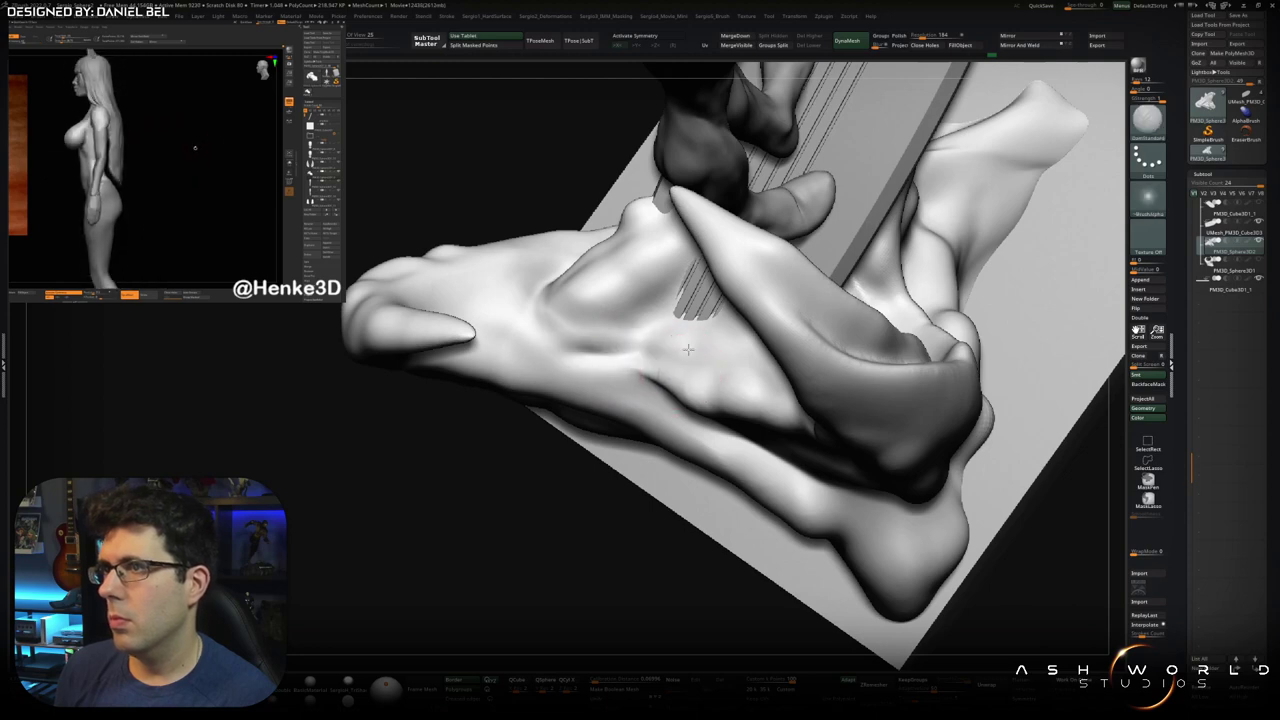
{"action": "right_click_drag", "start_coordinate": [597, 370], "coordinate": [623, 362]}
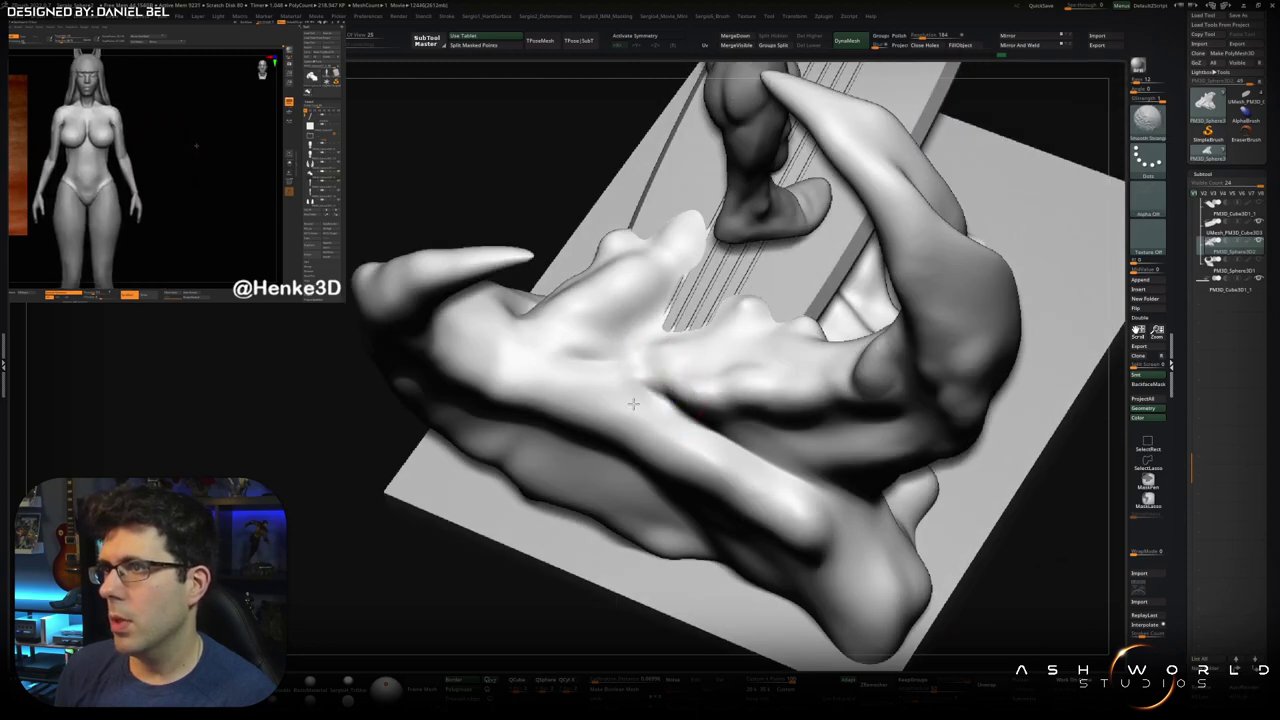
{"action": "mouse_move", "coordinate": [676, 405]}
{"action": "right_mouse_down"}
{"action": "mouse_move", "coordinate": [691, 401]}
{"action": "mouse_move", "coordinate": [651, 408]}
{"action": "right_mouse_up"}
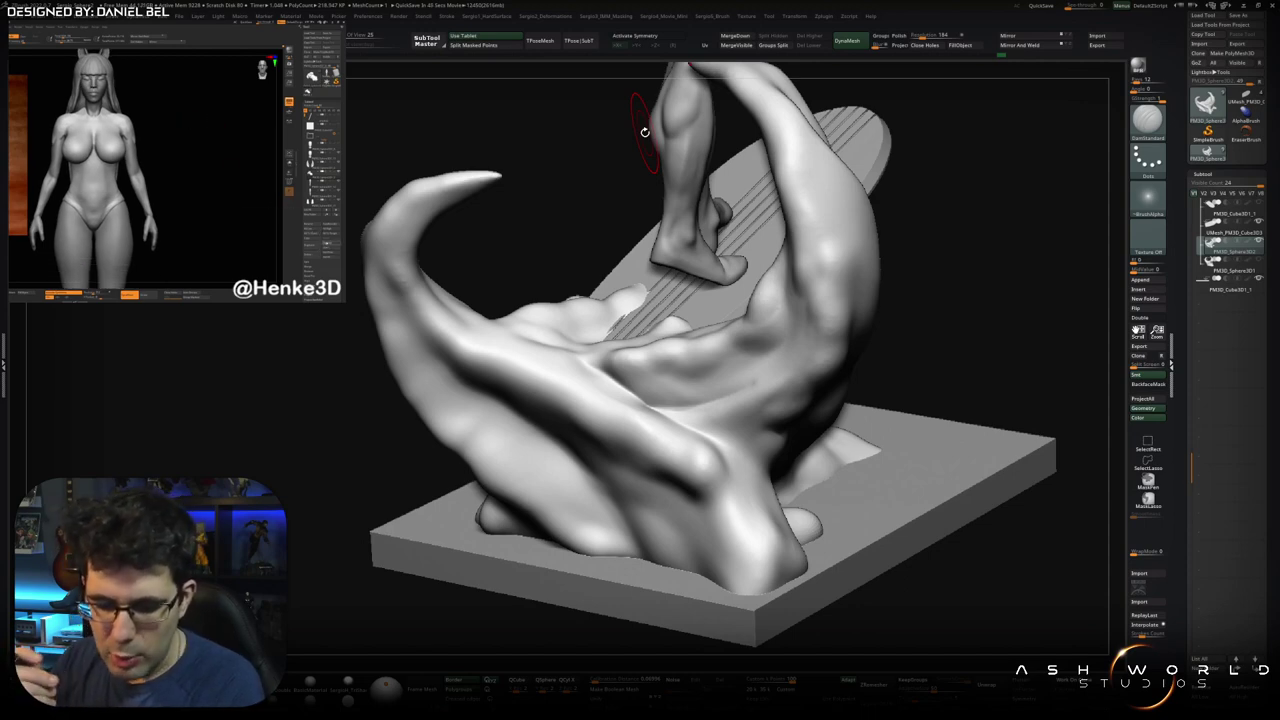
{"action": "mouse_move", "coordinate": [651, 406]}
{"action": "right_mouse_down"}
{"action": "mouse_move", "coordinate": [623, 423]}
{"action": "mouse_move", "coordinate": [640, 422]}
{"action": "right_mouse_up"}
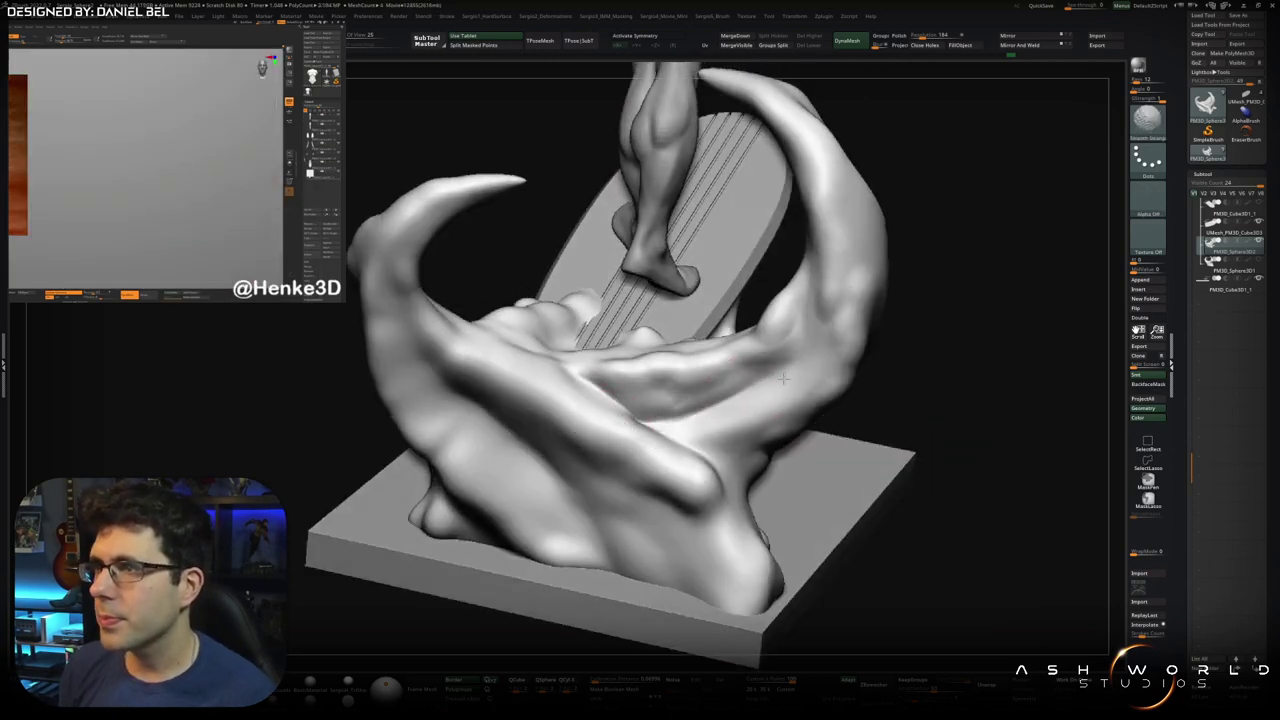
{"action": "right_click_drag", "start_coordinate": [650, 446], "coordinate": [671, 432]}
{"action": "mouse_move", "coordinate": [770, 487]}
{"action": "right_mouse_down"}
{"action": "mouse_move", "coordinate": [741, 505]}
{"action": "mouse_move", "coordinate": [726, 496]}
{"action": "right_mouse_up"}
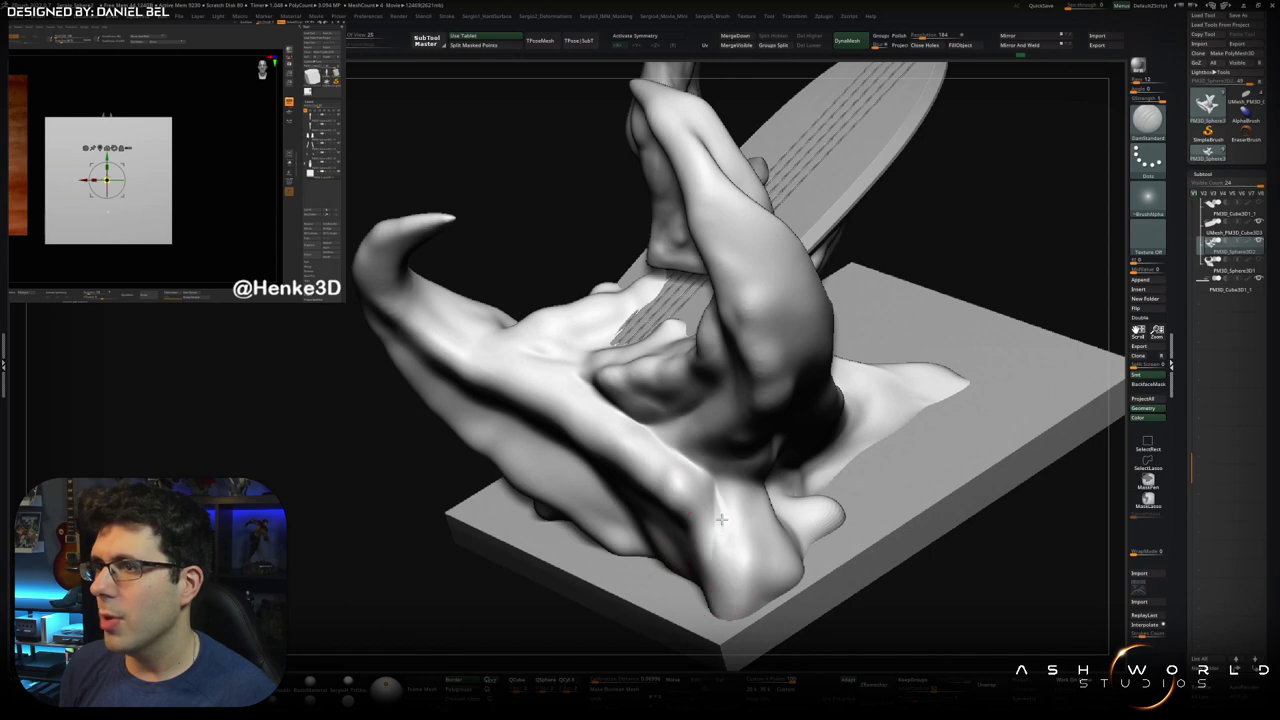
{"action": "mouse_move", "coordinate": [721, 519]}
{"action": "right_mouse_down"}
{"action": "mouse_move", "coordinate": [713, 487]}
{"action": "mouse_move", "coordinate": [601, 548]}
{"action": "right_mouse_up"}
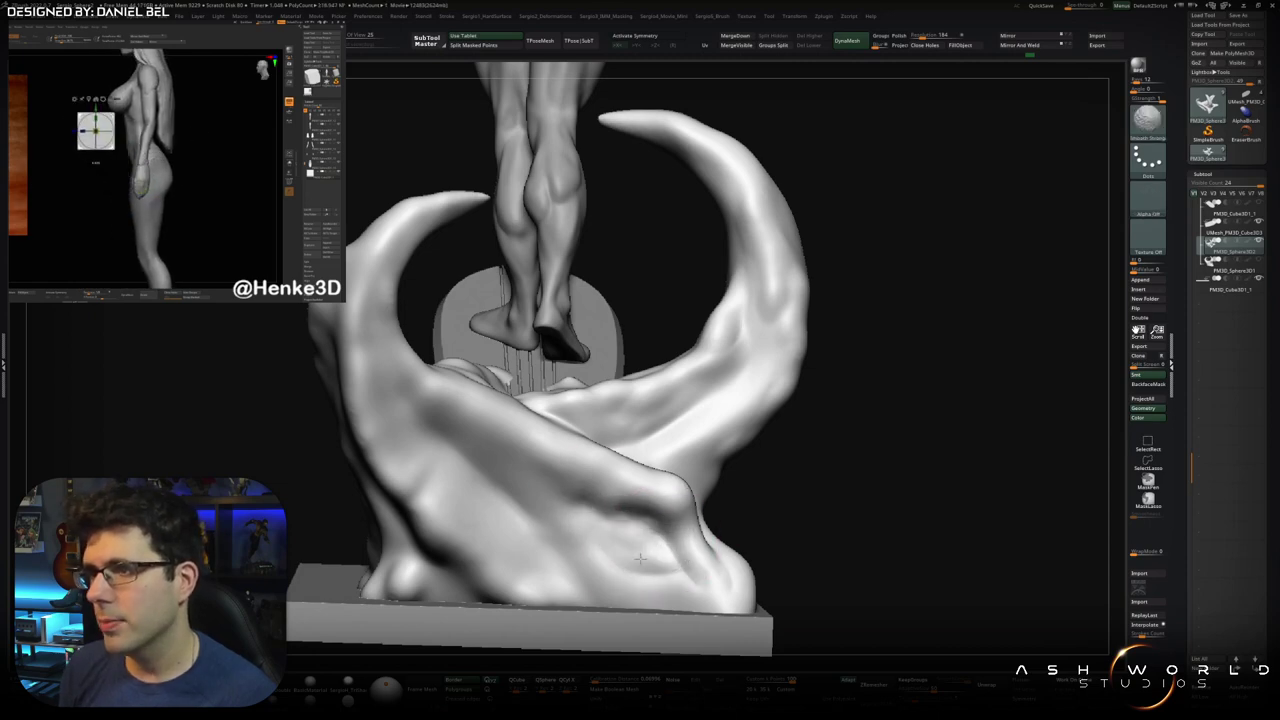
{"action": "mouse_move", "coordinate": [640, 558]}
{"action": "right_mouse_down"}
{"action": "mouse_move", "coordinate": [665, 553]}
{"action": "mouse_move", "coordinate": [698, 592]}
{"action": "right_mouse_up"}
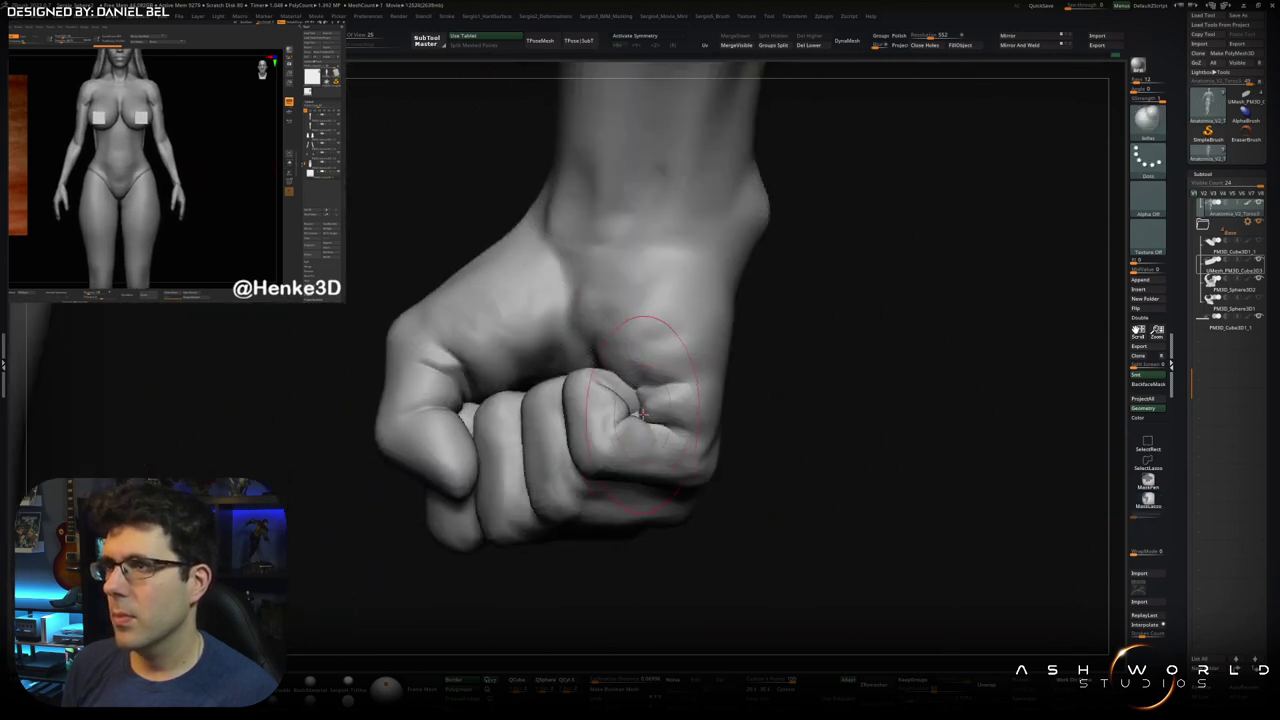
Zoom in on the fist and Ctrl+Shift-click to isolate the finger polygroup
{"action": "scroll", "coordinate": [634, 416], "scroll_direction": "up", "scroll_amount": 5}
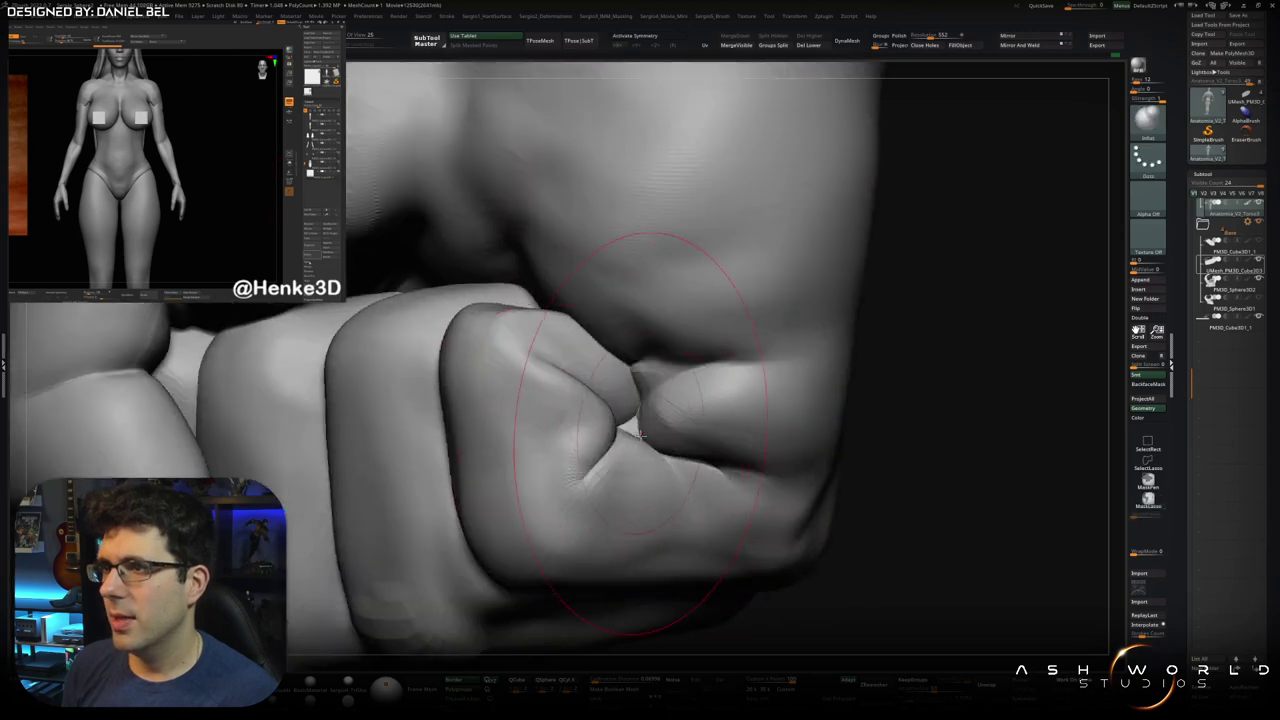
{"action": "key", "text": "ctrl+shift"}
{"action": "key", "text": "ctrl+shift"}
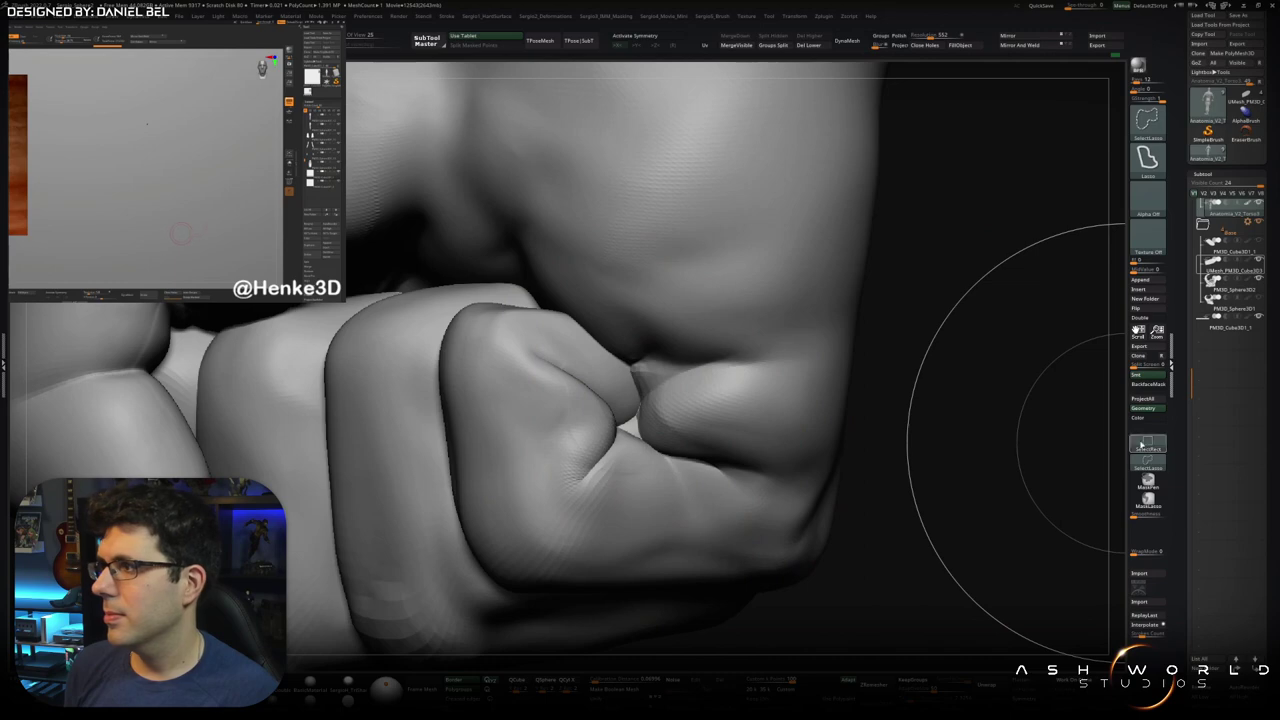
{"action": "mouse_move", "coordinate": [765, 408]}
{"action": "right_mouse_down"}
{"action": "mouse_move", "coordinate": [620, 447]}
{"action": "mouse_move", "coordinate": [600, 486]}
{"action": "mouse_move", "coordinate": [557, 386]}
{"action": "right_mouse_up"}
{"action": "key", "text": "f"}
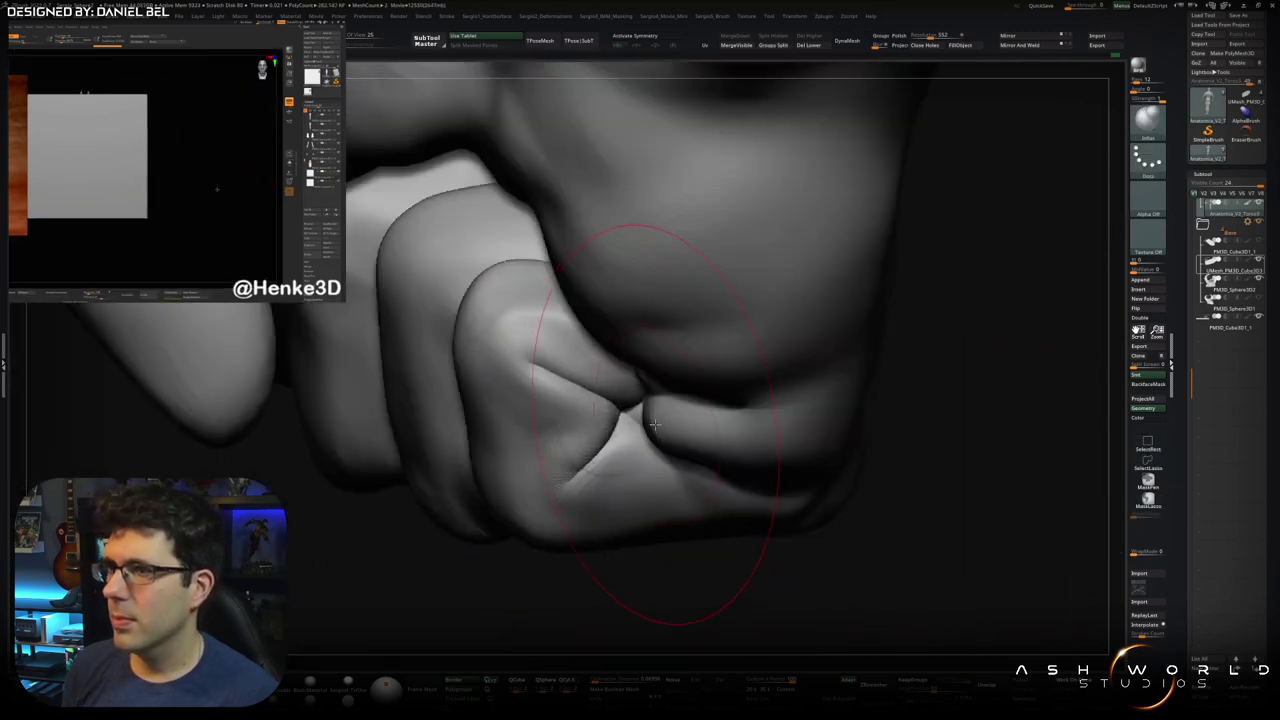
{"action": "mouse_move", "coordinate": [634, 420]}
{"action": "right_mouse_down"}
{"action": "mouse_move", "coordinate": [634, 400]}
{"action": "mouse_move", "coordinate": [649, 418]}
{"action": "right_mouse_up"}
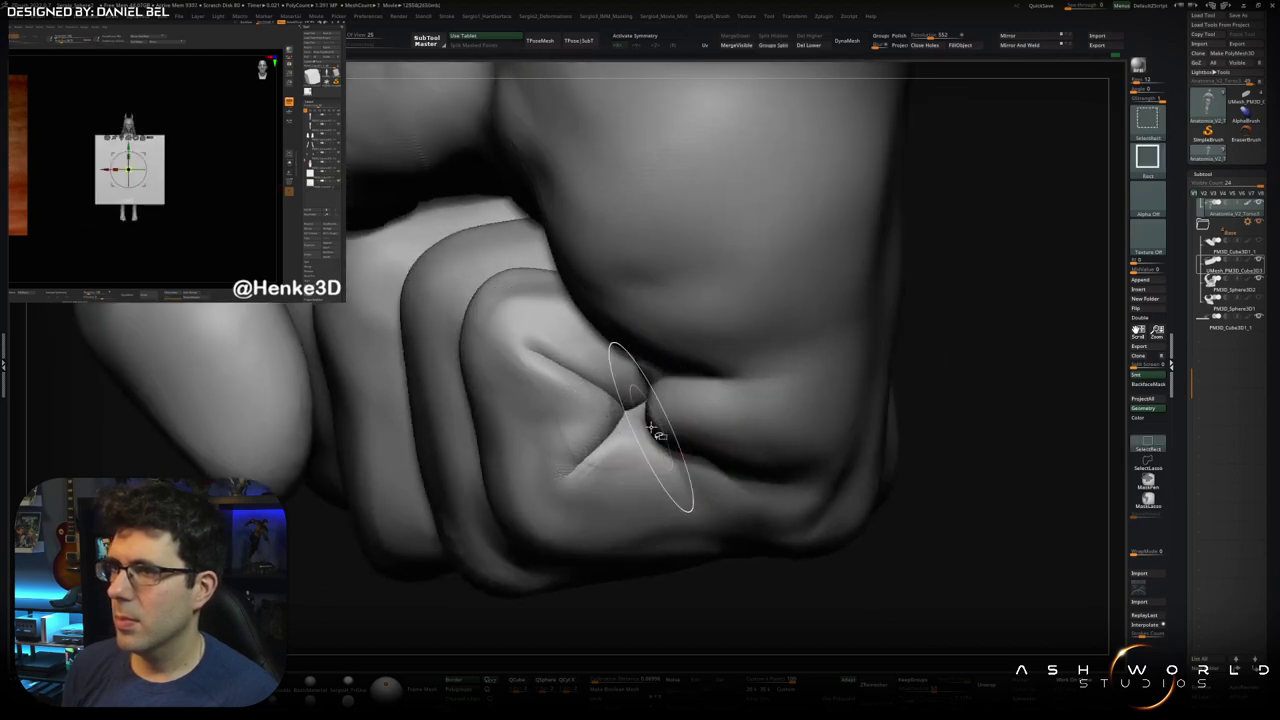
{"action": "left_click", "coordinate": [649, 424], "text": "ctrl+shift"}
{"action": "mouse_move", "coordinate": [649, 424]}
{"action": "right_mouse_down"}
{"action": "mouse_move", "coordinate": [728, 406]}
{"action": "mouse_move", "coordinate": [659, 403]}
{"action": "mouse_move", "coordinate": [673, 417]}
{"action": "right_mouse_up"}
Reshape and flatten the knuckle crease with Move Topological, then unhide the whole fist
{"action": "key", "text": "b"}
{"action": "key", "text": "m"}
{"action": "key", "text": "t"}
{"action": "left_click", "coordinate": [728, 406], "text": "ctrl+shift"}
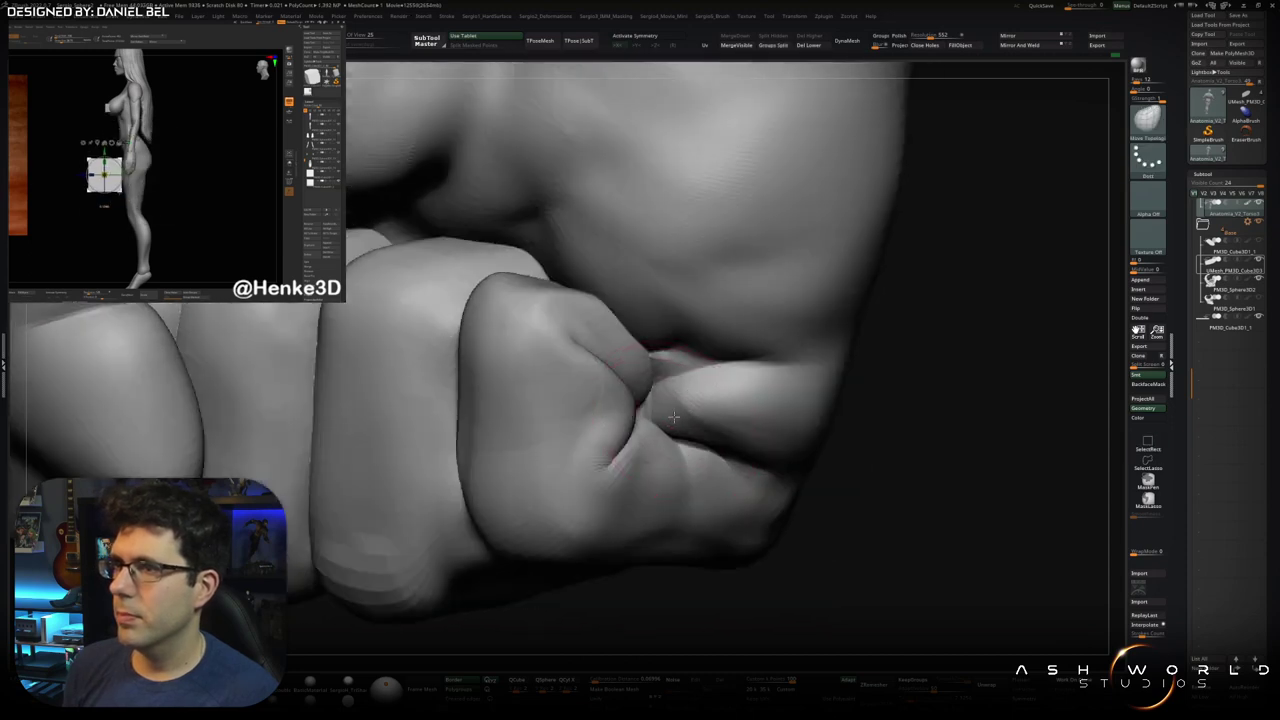
{"action": "left_click_drag", "start_coordinate": [732, 432], "coordinate": [714, 443]}
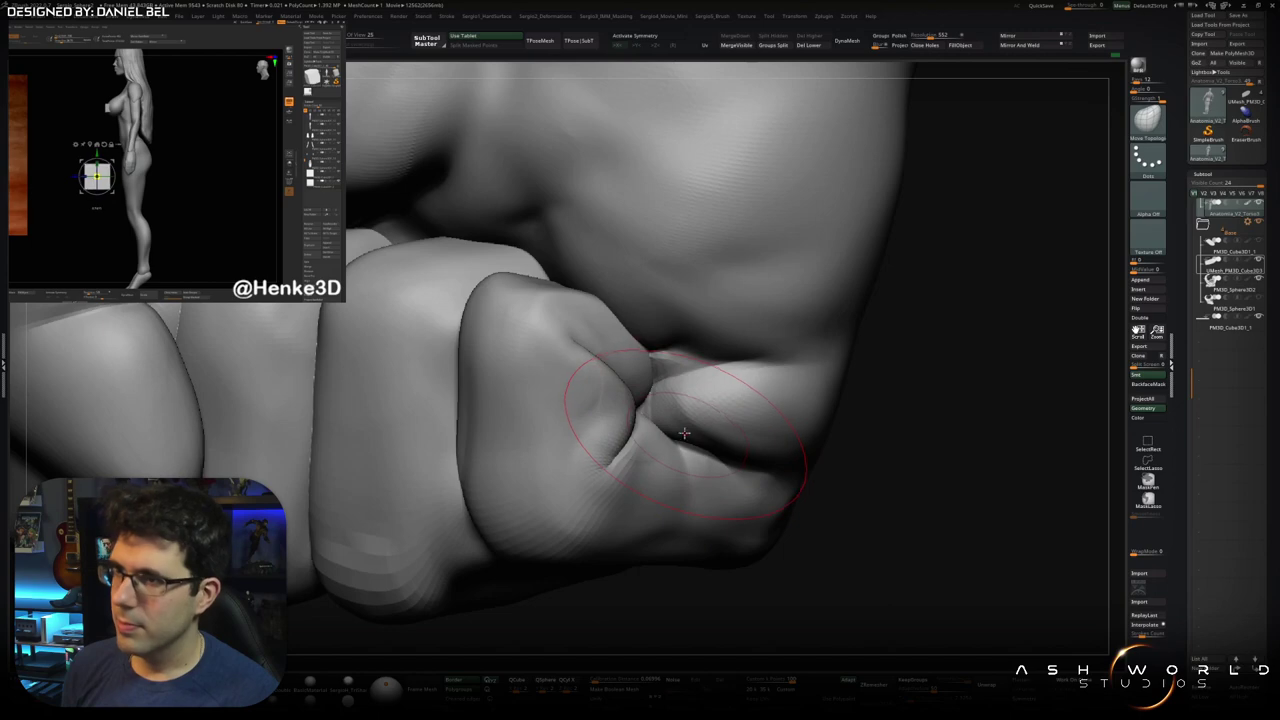
{"action": "right_click_drag", "start_coordinate": [693, 445], "coordinate": [700, 430]}
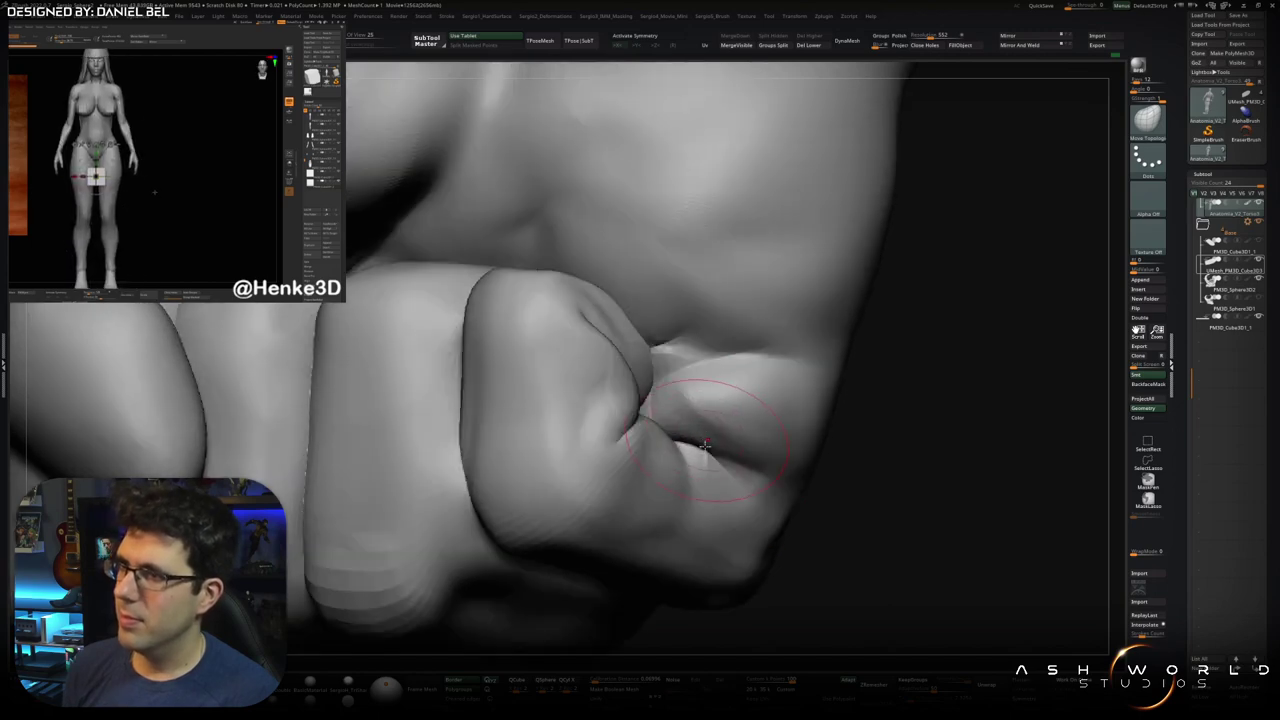
{"action": "right_click_drag", "start_coordinate": [680, 450], "coordinate": [659, 497], "text": "alt"}
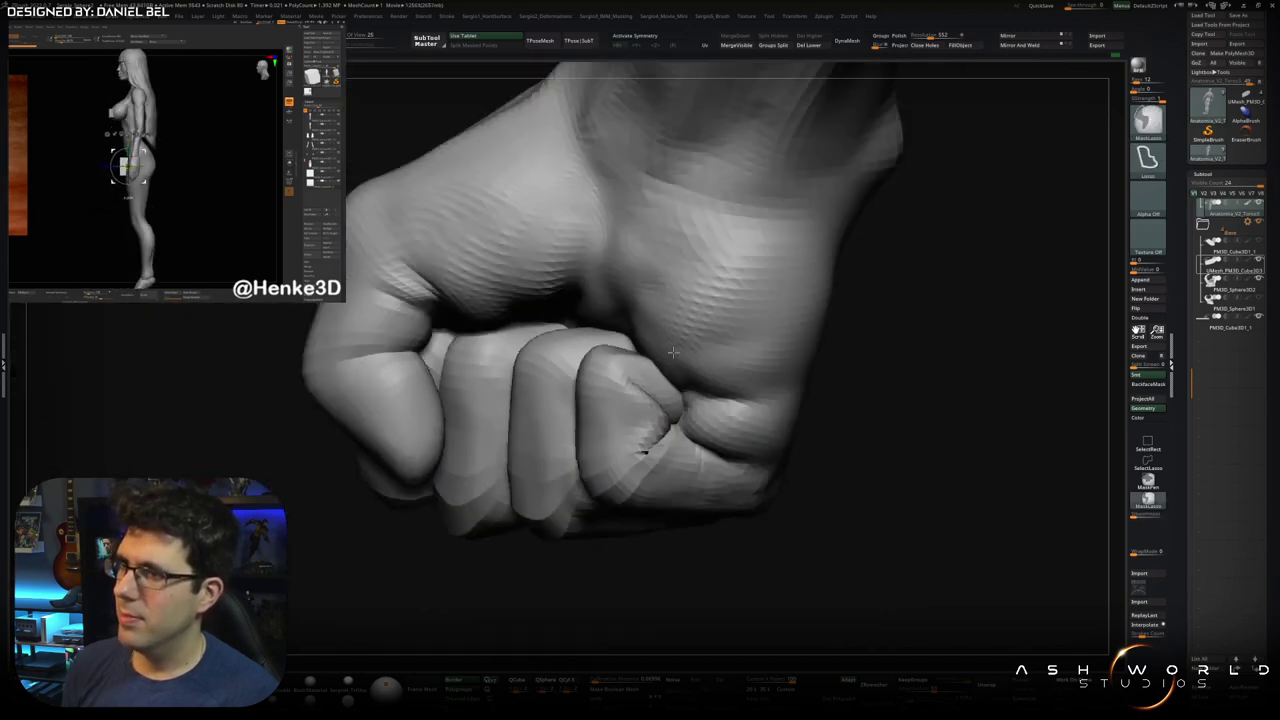
Switch to the DamStandard brush and review the arm and fist from new angles
{"action": "key", "text": "b"}
{"action": "key", "text": "d"}
{"action": "key", "text": "s"}
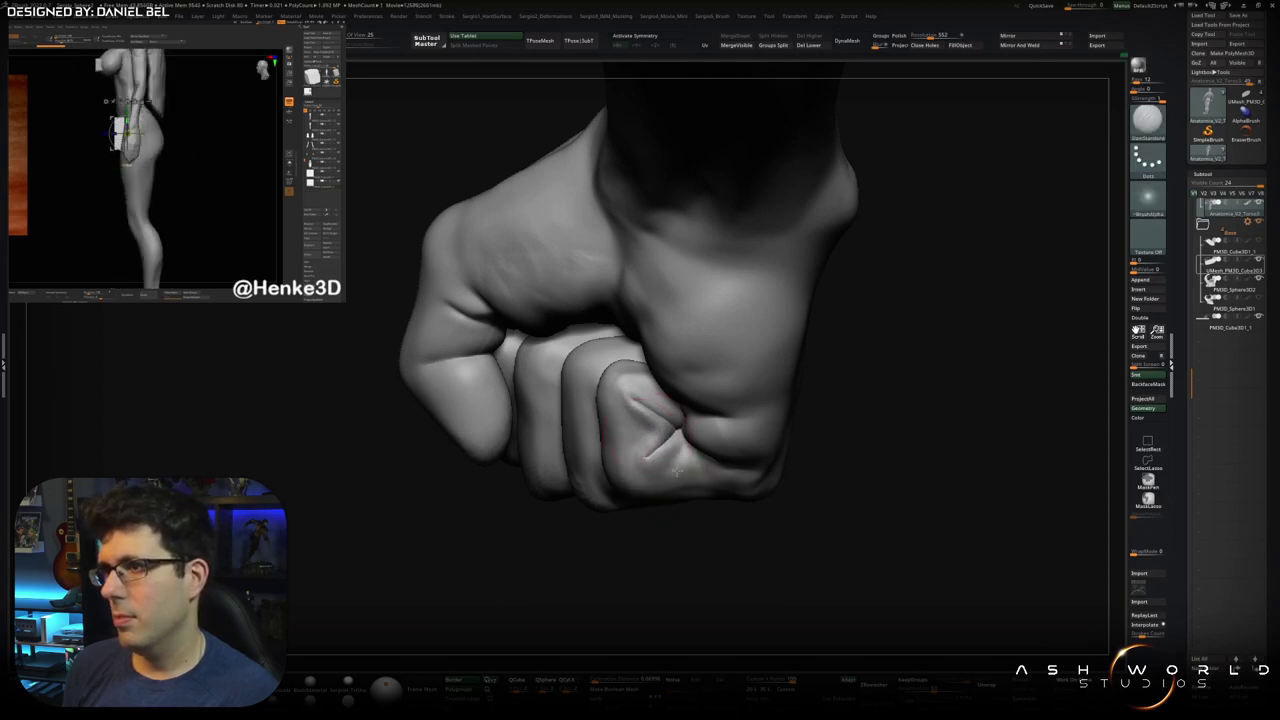
{"action": "mouse_move", "coordinate": [670, 468]}
{"action": "right_mouse_down", "text": "alt"}
{"action": "mouse_move", "coordinate": [680, 403]}
{"action": "mouse_move", "coordinate": [729, 424]}
{"action": "right_mouse_up", "text": "alt"}
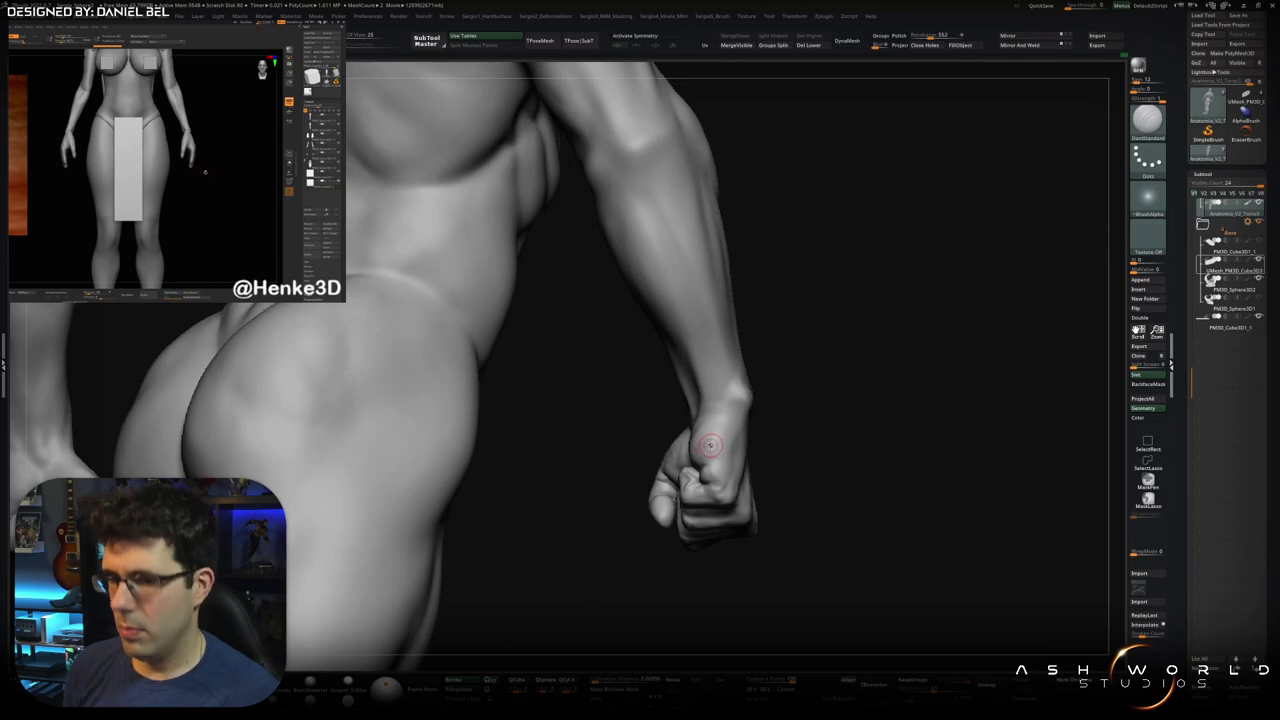
{"action": "mouse_move", "coordinate": [738, 390]}
{"action": "right_mouse_down"}
{"action": "mouse_move", "coordinate": [661, 398]}
{"action": "mouse_move", "coordinate": [731, 443]}
{"action": "mouse_move", "coordinate": [722, 326]}
{"action": "mouse_move", "coordinate": [763, 434]}
{"action": "mouse_move", "coordinate": [720, 400]}
{"action": "mouse_move", "coordinate": [774, 334]}
{"action": "mouse_move", "coordinate": [782, 372]}
{"action": "right_mouse_up"}
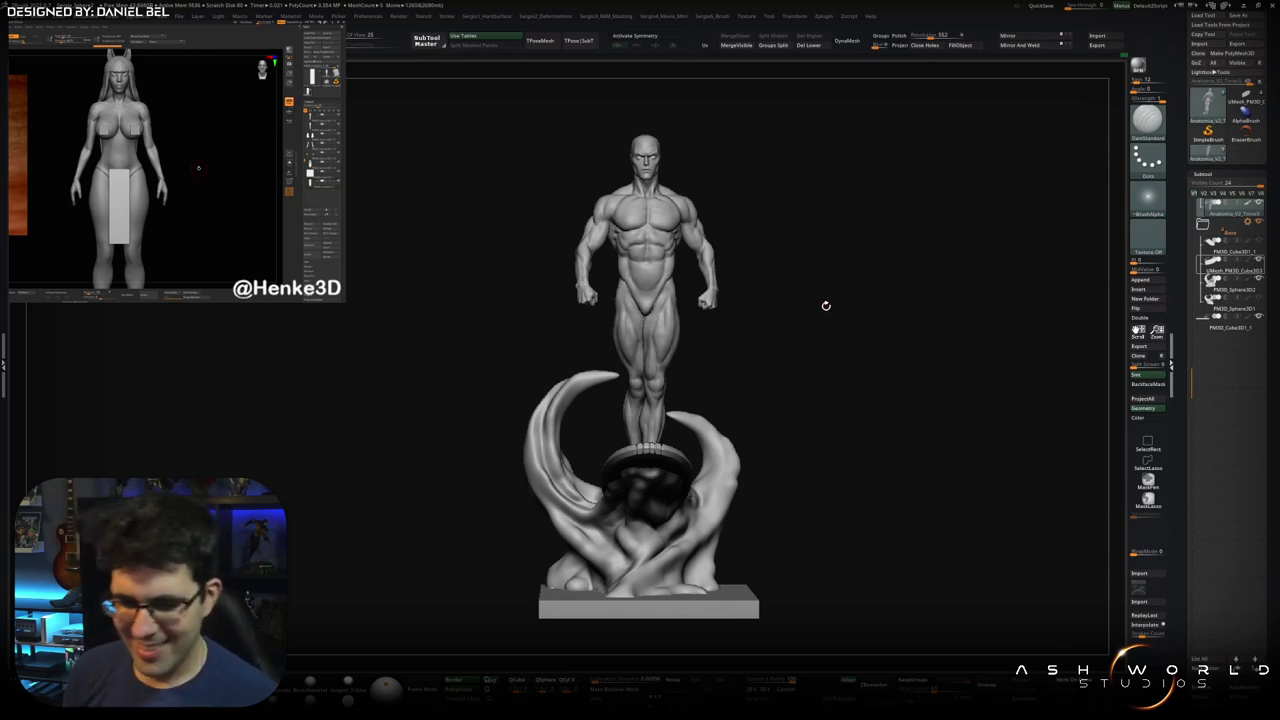
Turn to a side view and expand the Body subtool folder to show its Anatomia parts
{"action": "mouse_move", "coordinate": [851, 323]}
{"action": "right_mouse_down"}
{"action": "mouse_move", "coordinate": [771, 331]}
{"action": "mouse_move", "coordinate": [690, 385]}
{"action": "right_mouse_up"}
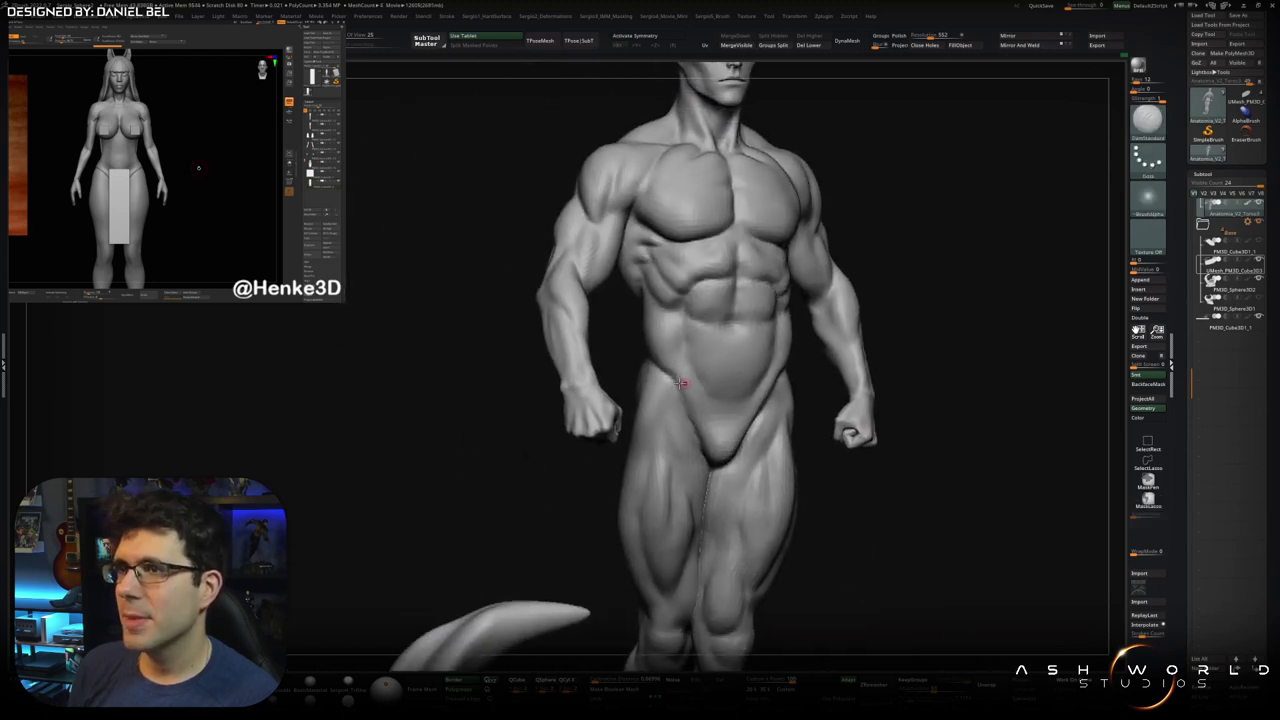
{"action": "left_click", "coordinate": [1202, 205]}
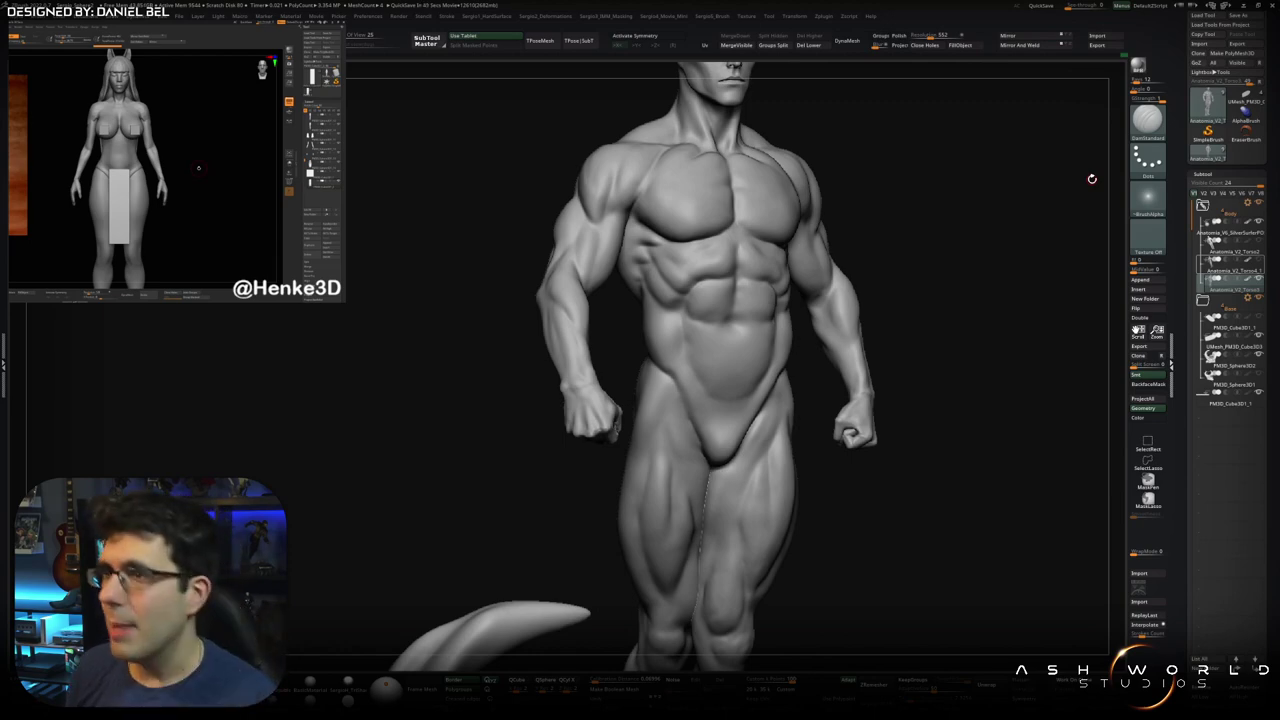
{"action": "mouse_move", "coordinate": [775, 412]}
{"action": "right_mouse_down", "text": "ctrl"}
{"action": "mouse_move", "coordinate": [736, 320]}
{"action": "mouse_move", "coordinate": [820, 306]}
{"action": "mouse_move", "coordinate": [843, 309]}
{"action": "mouse_move", "coordinate": [843, 323]}
{"action": "right_mouse_up", "text": "ctrl"}
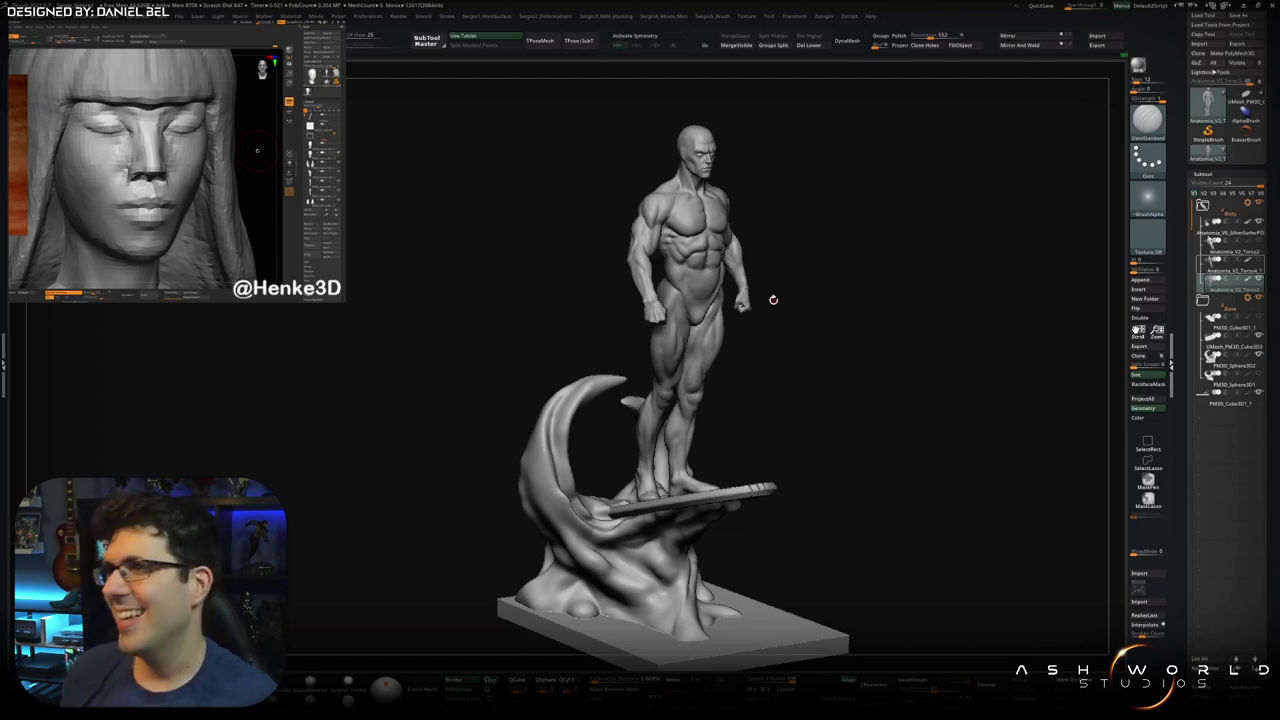
{"action": "left_click_drag", "start_coordinate": [776, 364], "coordinate": [808, 353]}
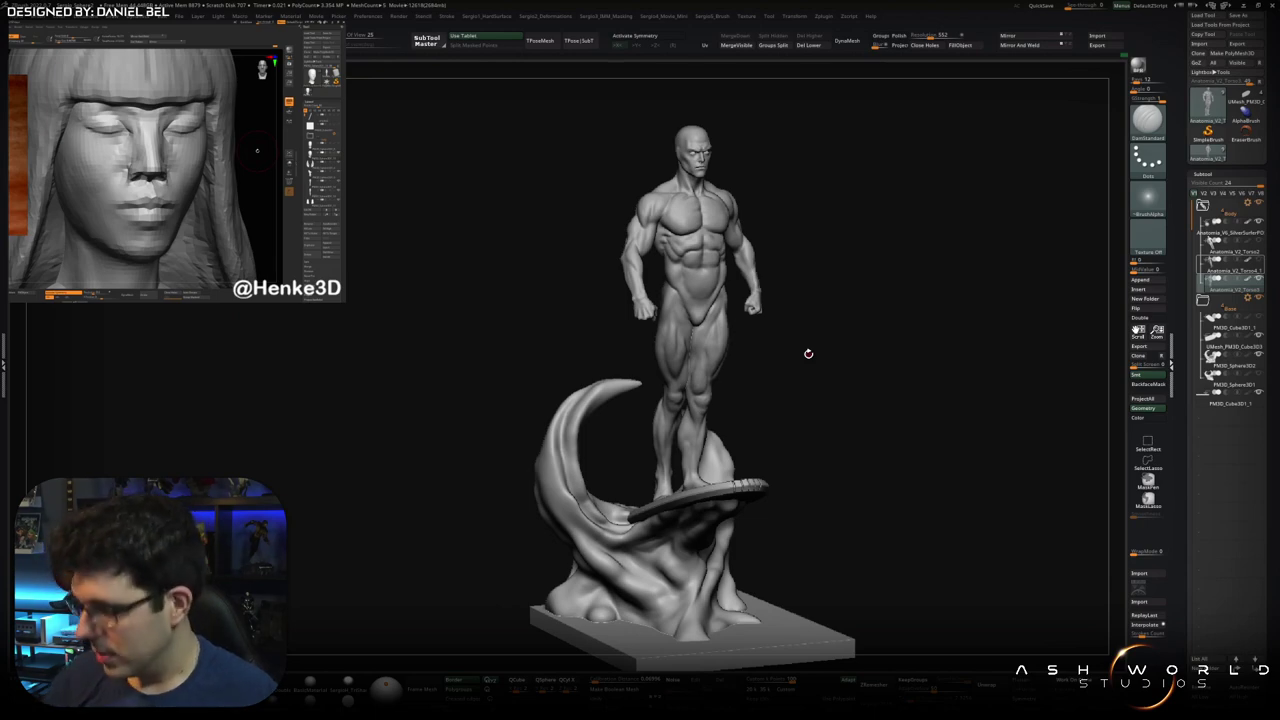
{"action": "mouse_move", "coordinate": [808, 353]}
{"action": "left_mouse_down"}
{"action": "mouse_move", "coordinate": [690, 500]}
{"action": "mouse_move", "coordinate": [679, 549]}
{"action": "mouse_move", "coordinate": [591, 354]}
{"action": "mouse_move", "coordinate": [646, 427]}
{"action": "mouse_move", "coordinate": [674, 360]}
{"action": "left_mouse_up"}
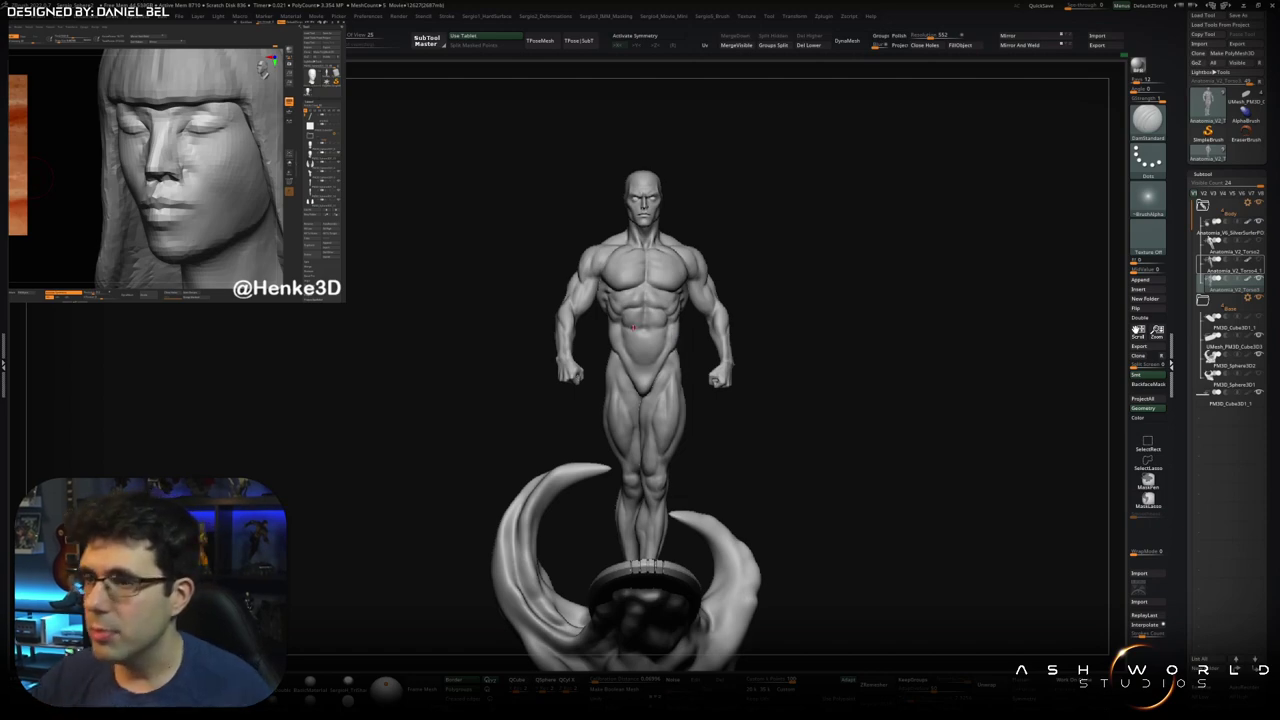
{"action": "left_click_drag", "start_coordinate": [633, 327], "coordinate": [660, 497]}
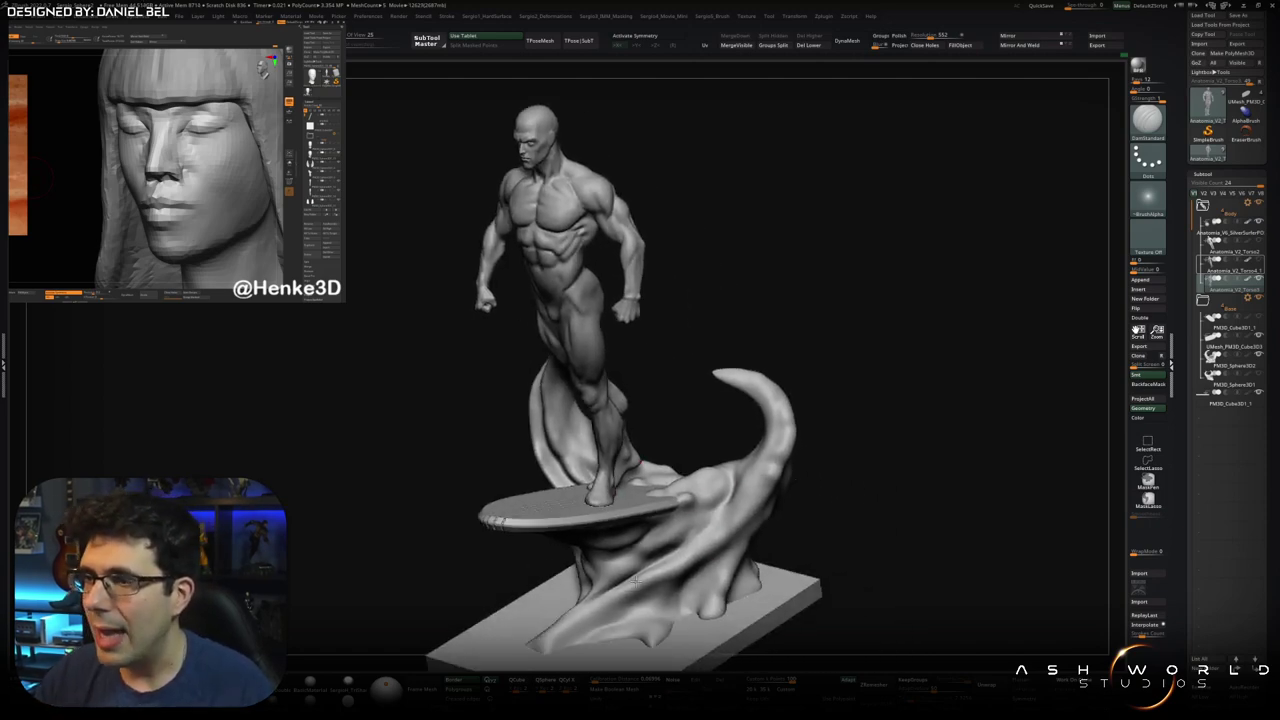
{"action": "left_click_drag", "start_coordinate": [635, 582], "coordinate": [650, 433]}
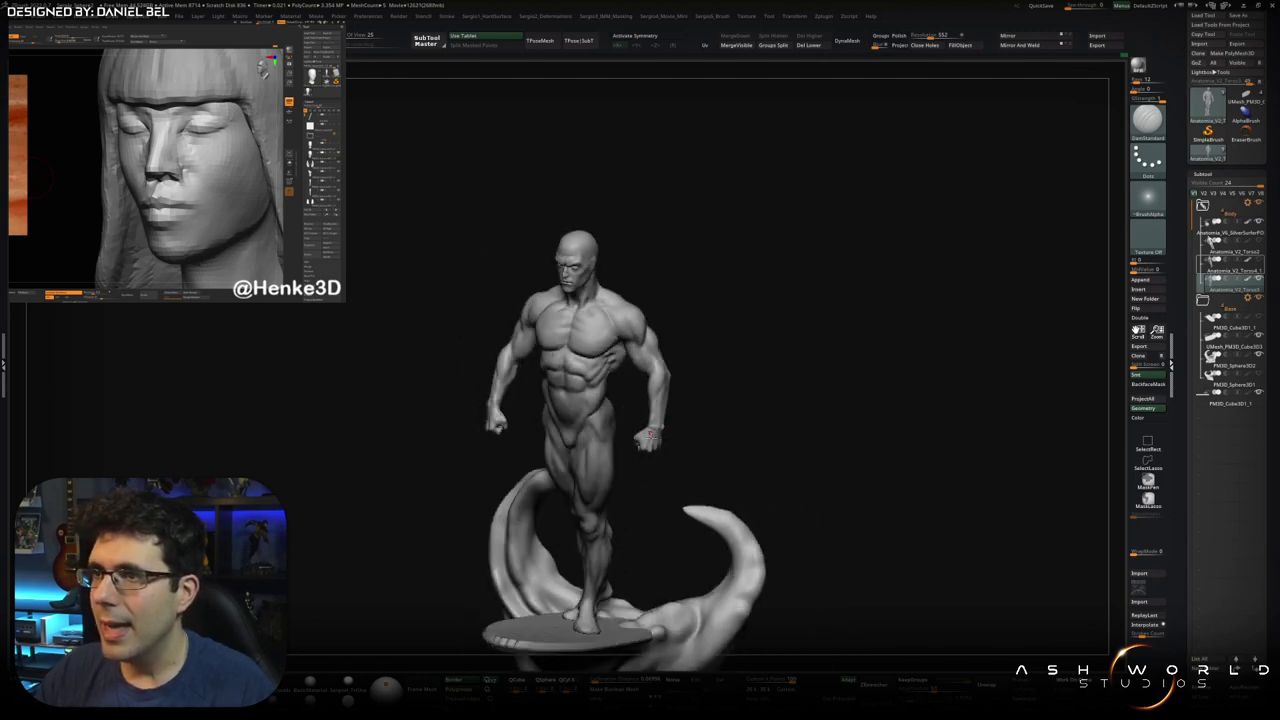
{"action": "mouse_move", "coordinate": [650, 433]}
{"action": "left_mouse_down"}
{"action": "mouse_move", "coordinate": [649, 454]}
{"action": "mouse_move", "coordinate": [742, 414]}
{"action": "mouse_move", "coordinate": [679, 444]}
{"action": "mouse_move", "coordinate": [714, 442]}
{"action": "mouse_move", "coordinate": [676, 500]}
{"action": "mouse_move", "coordinate": [690, 462]}
{"action": "mouse_move", "coordinate": [771, 480]}
{"action": "mouse_move", "coordinate": [663, 462]}
{"action": "mouse_move", "coordinate": [605, 511]}
{"action": "left_mouse_up"}
{"action": "left_click_drag", "start_coordinate": [697, 524], "coordinate": [724, 320]}
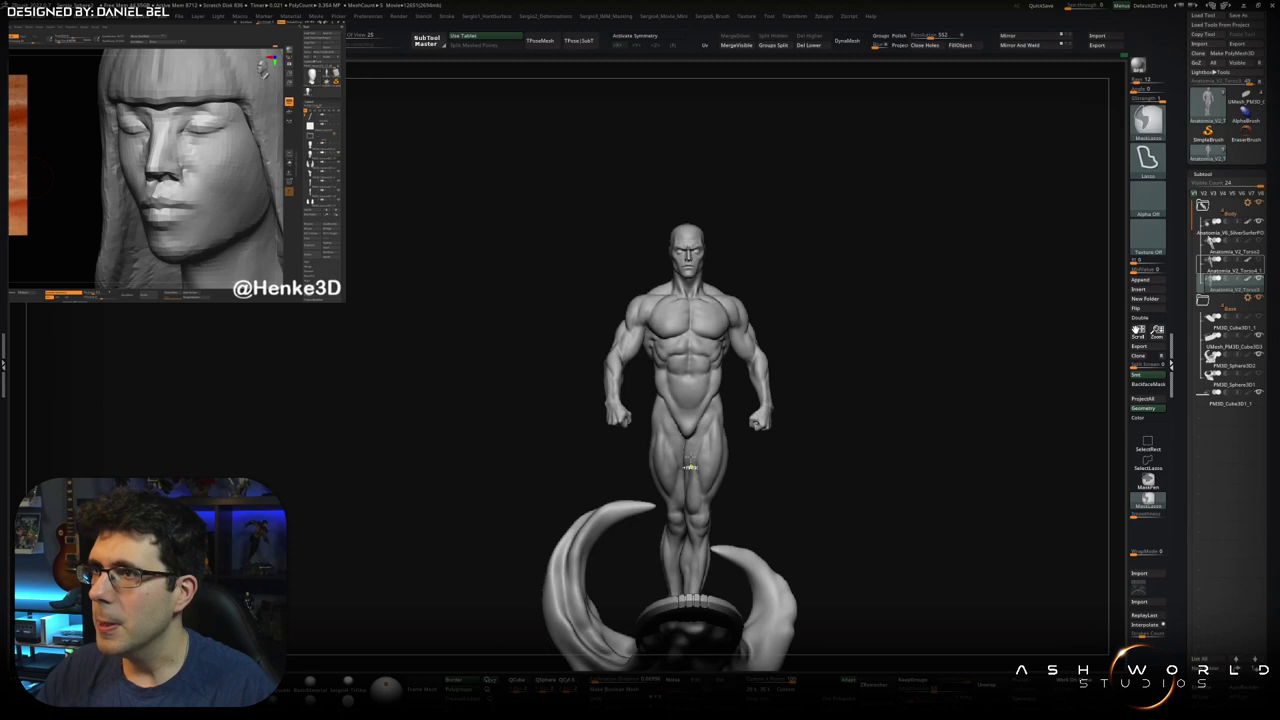
{"action": "key", "text": "f"}
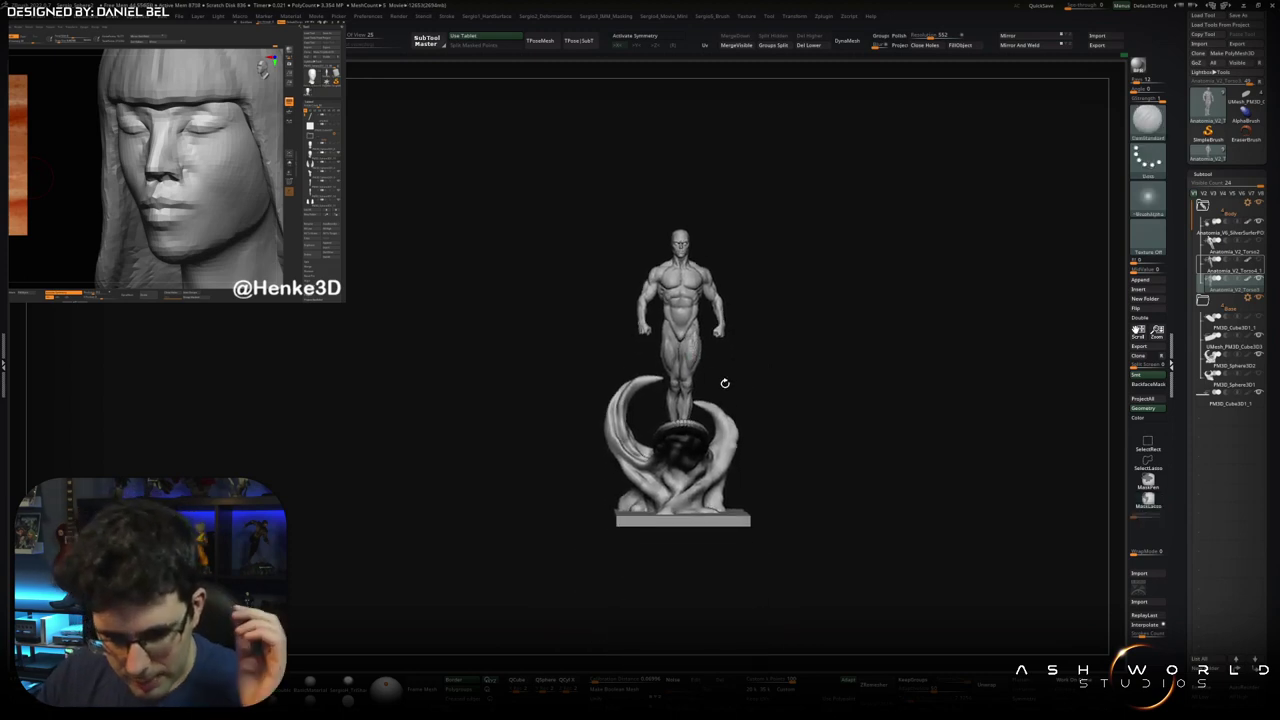